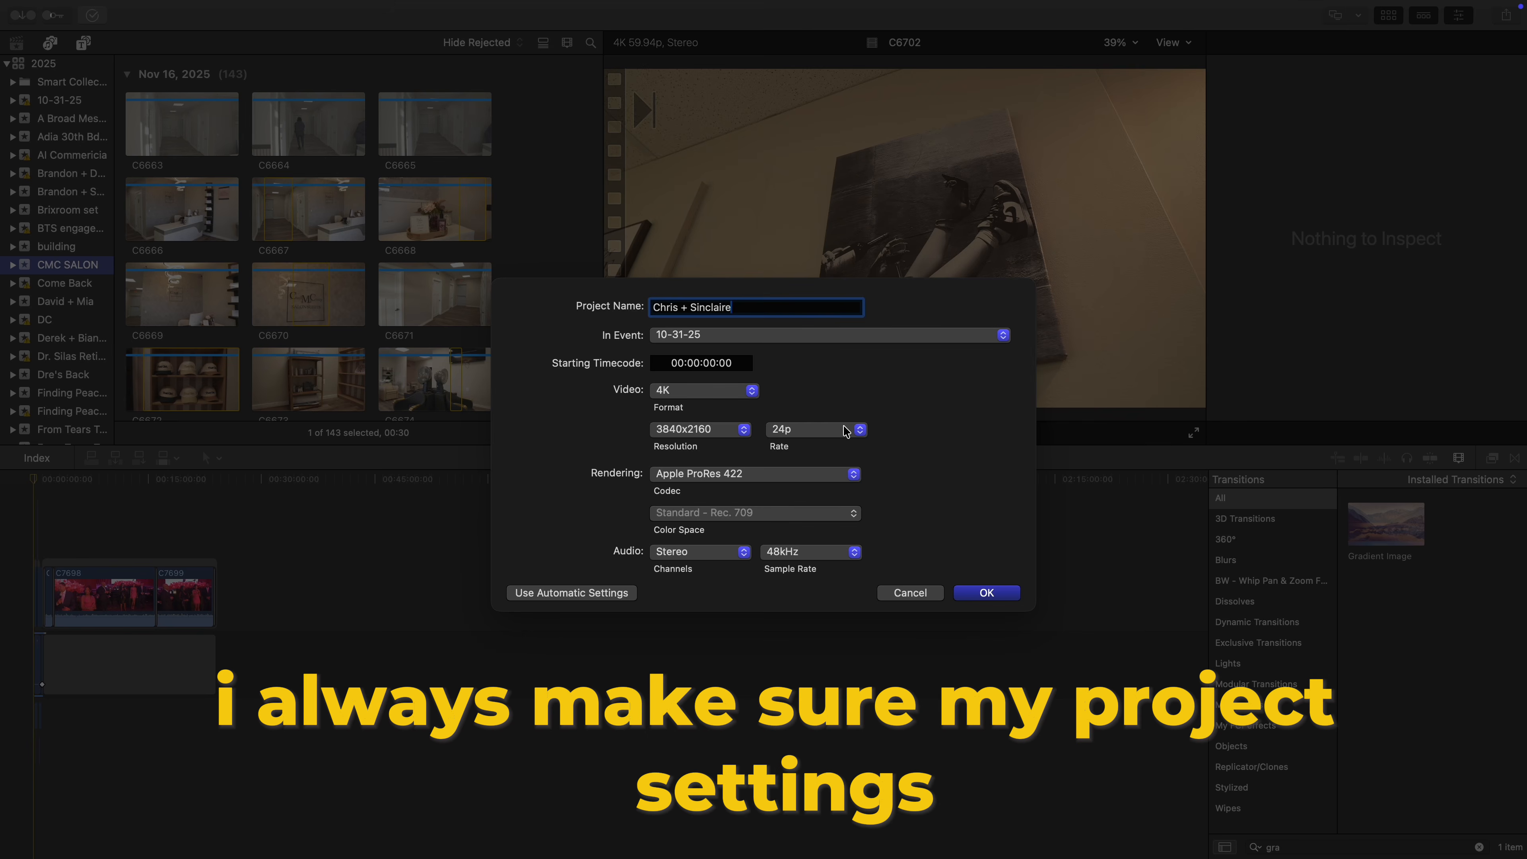
Create the wedding project with 4K video at 3840x2160 and a 24p frame rate
left_click(861, 430)
left_click(835, 432)
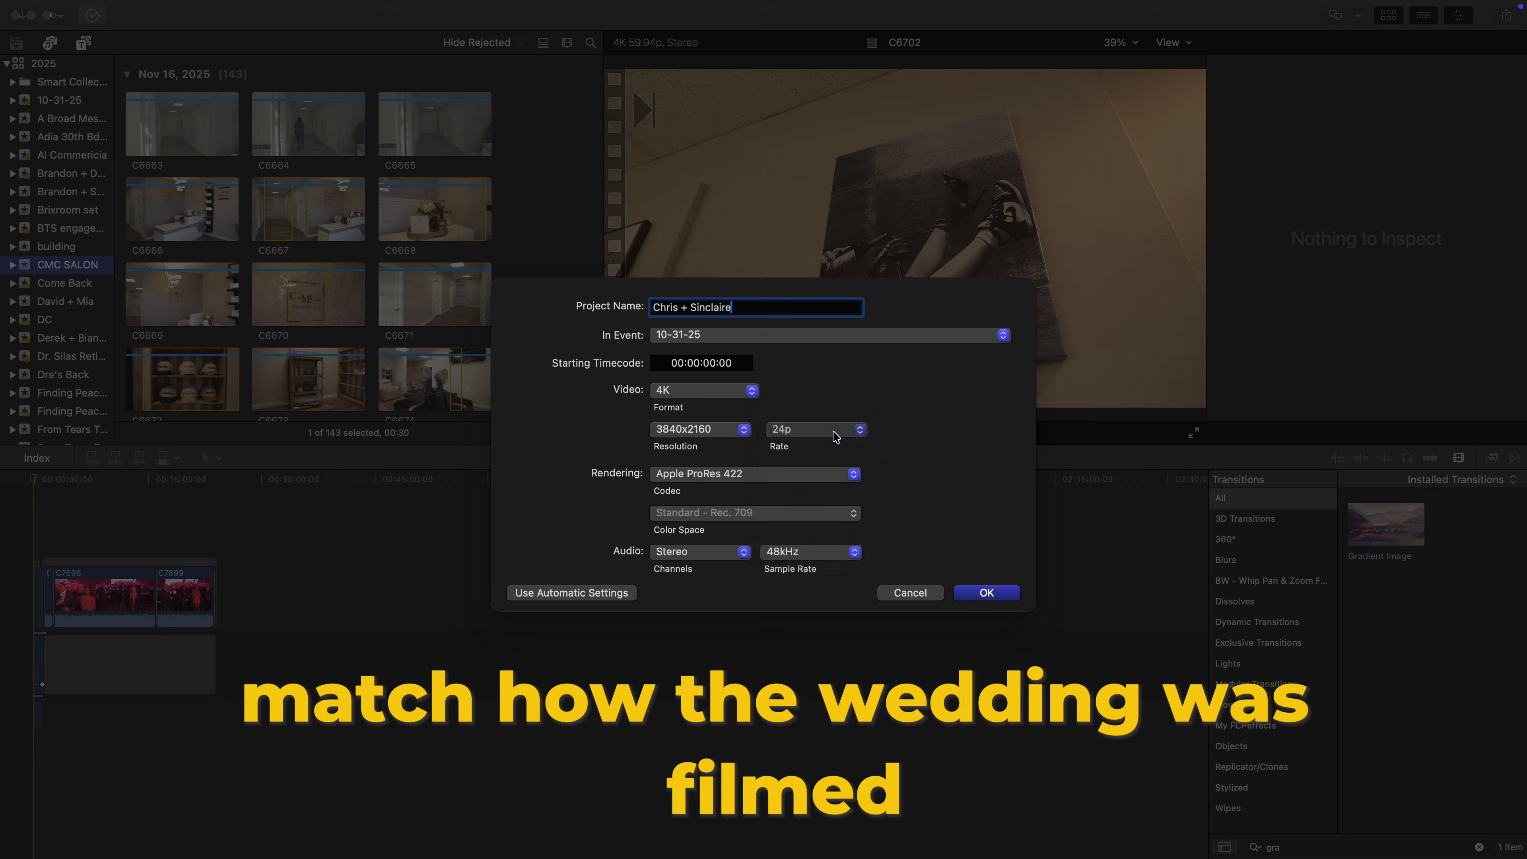
left_click(751, 391)
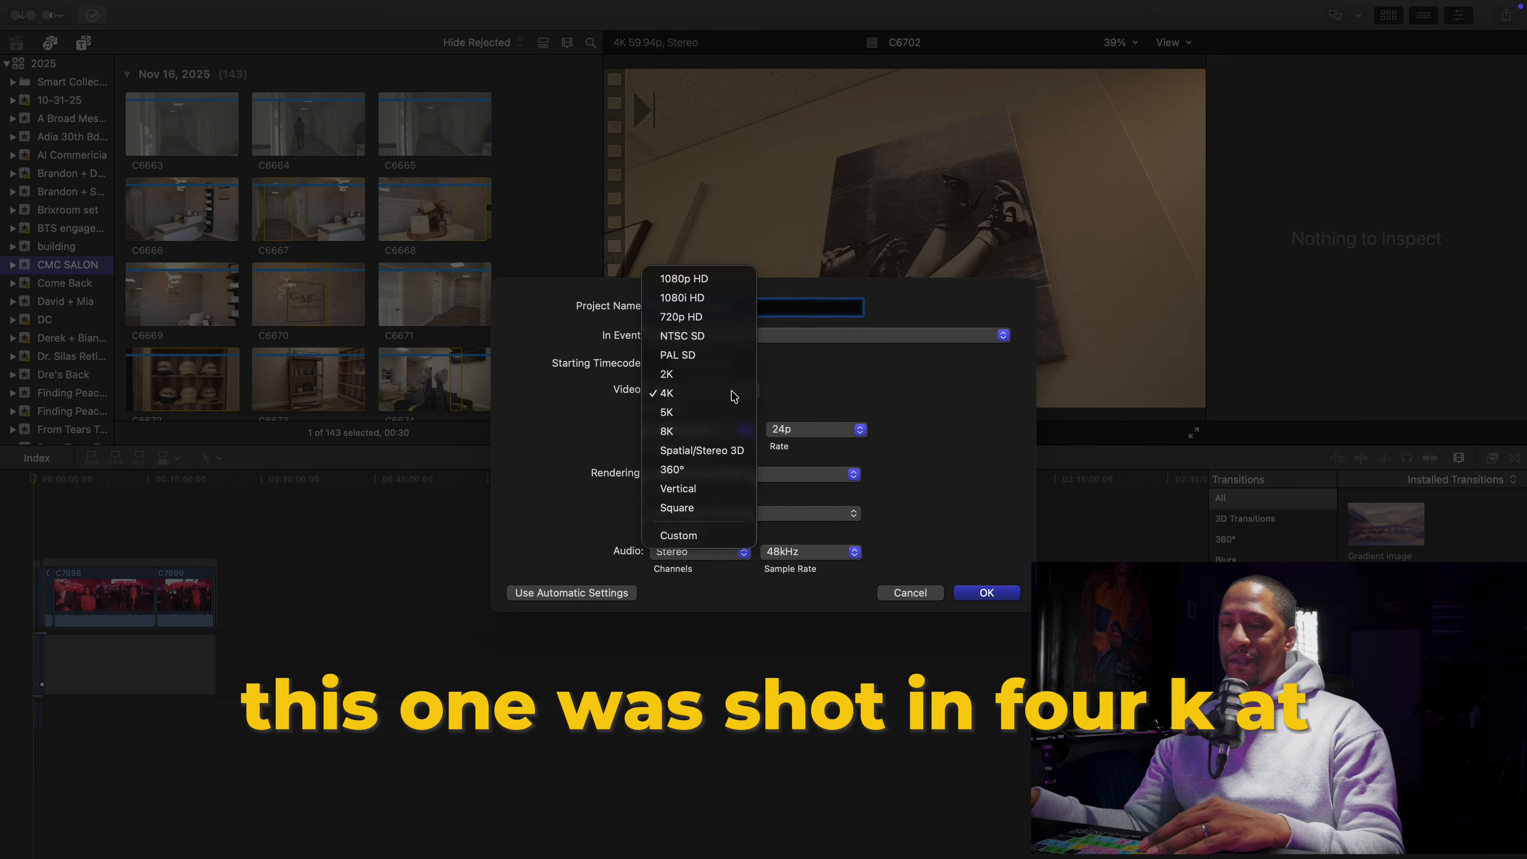
left_click(751, 393)
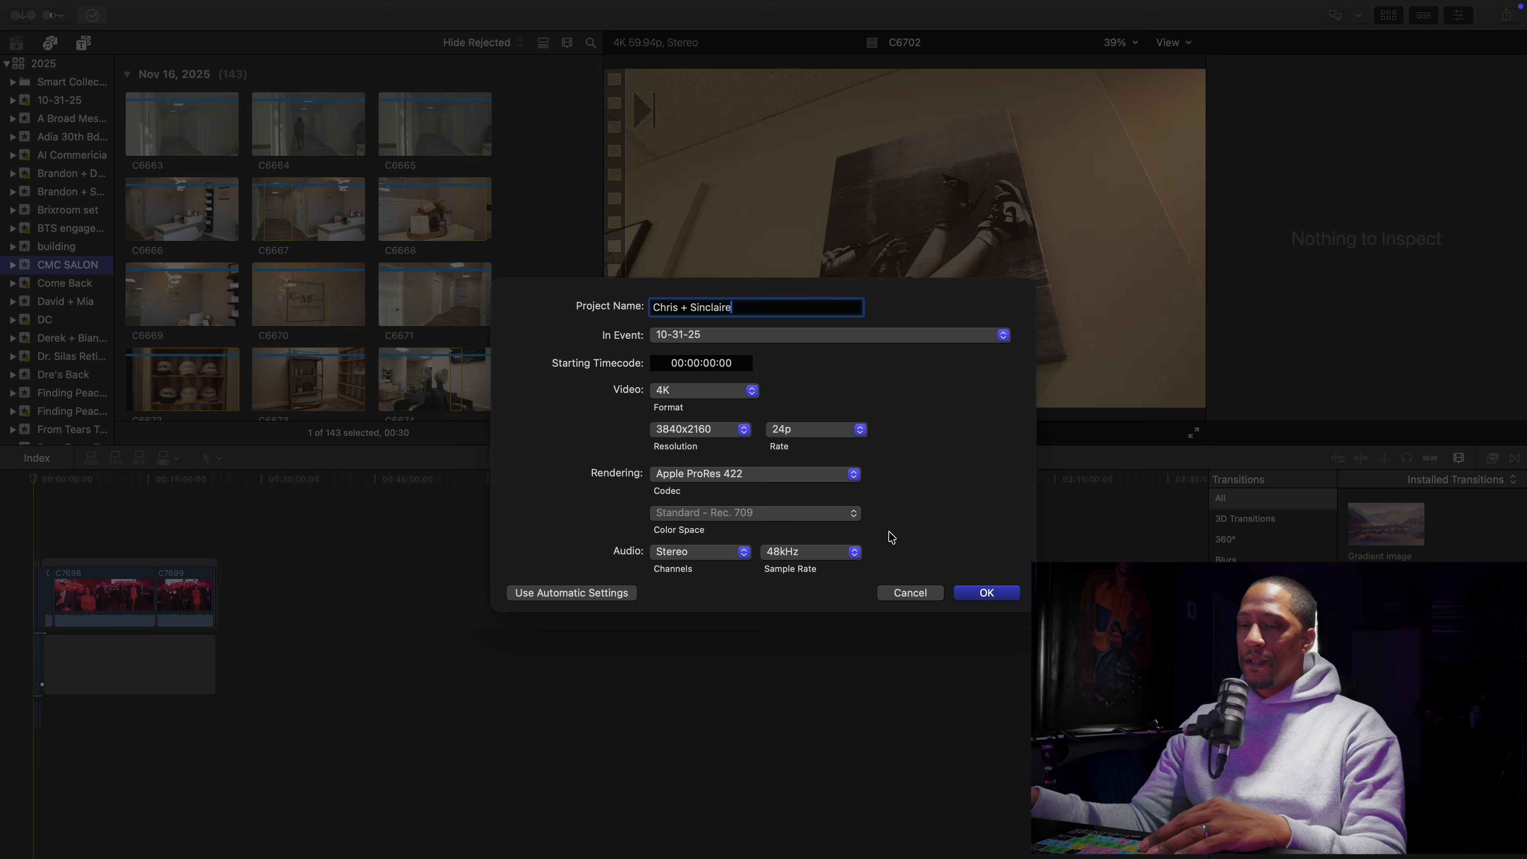
left_click(987, 592)
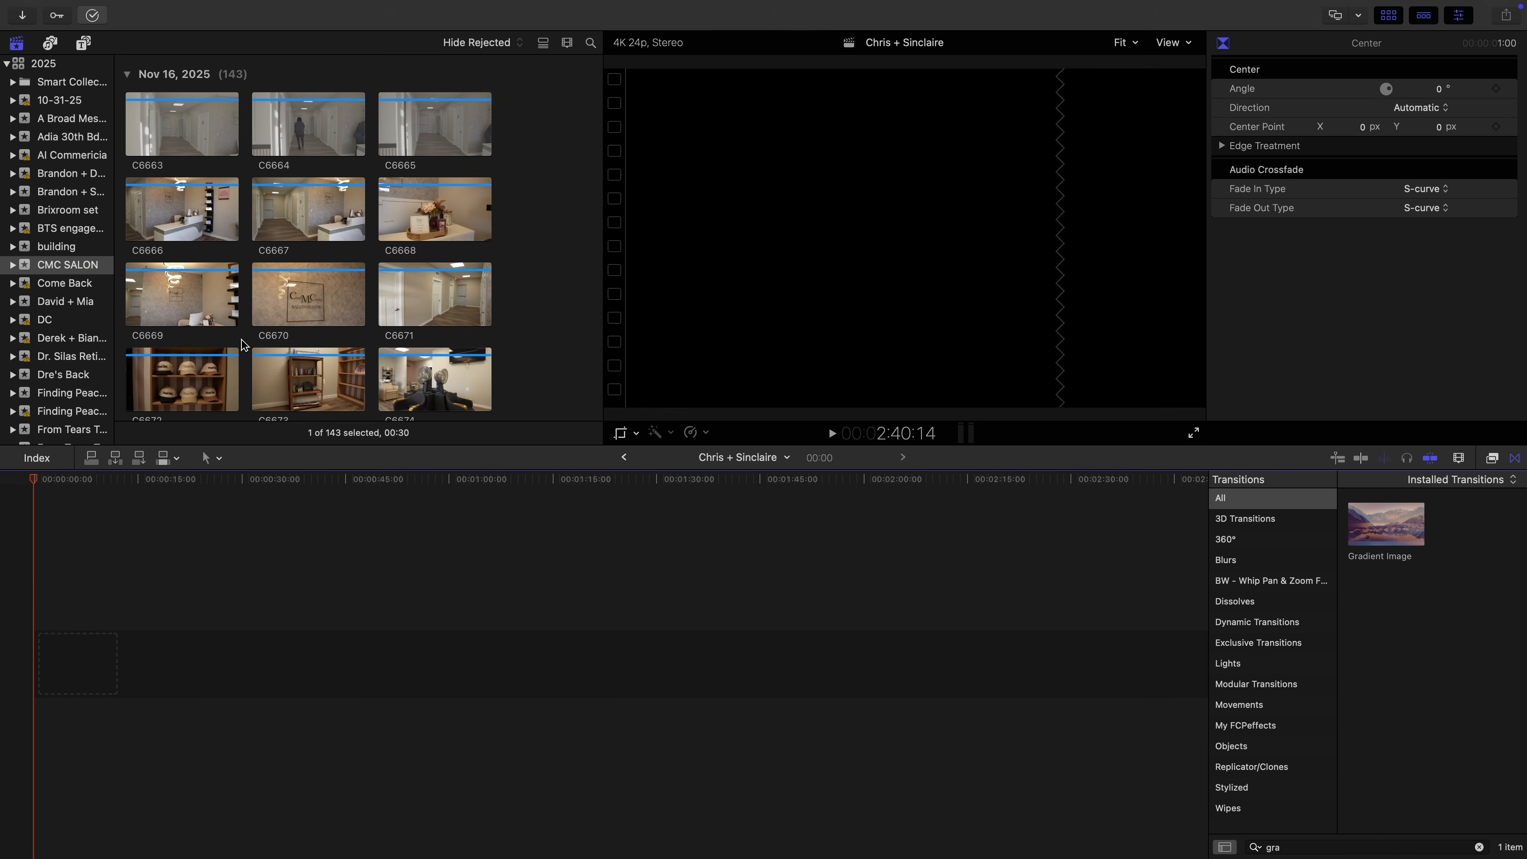
Import the couple's camera folders, B Cam through Tas Cam, from Extreme SSD into a new event named C + S
left_click(23, 16)
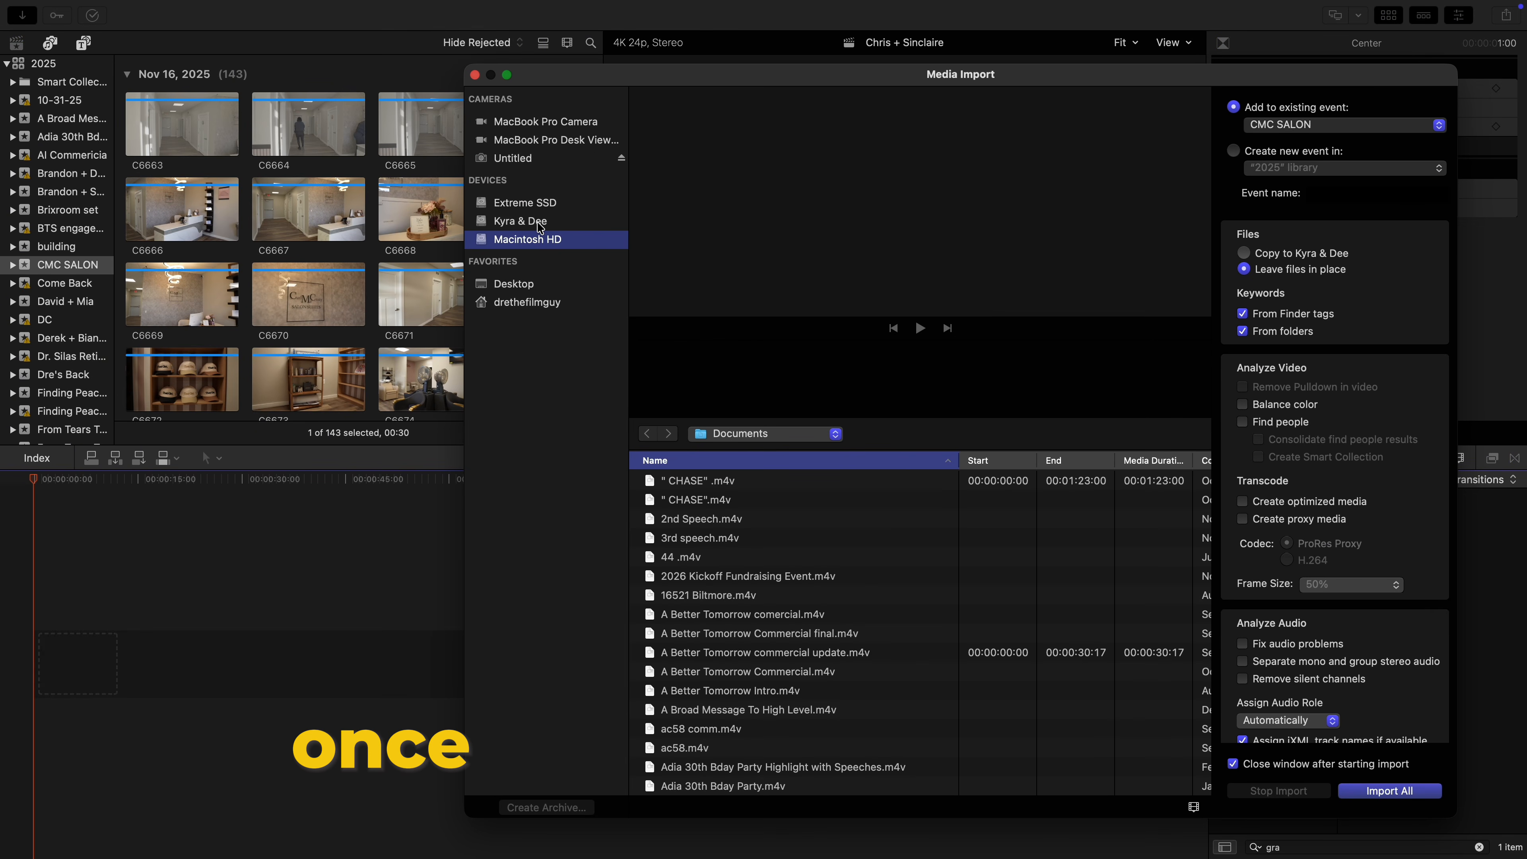
left_click(536, 205)
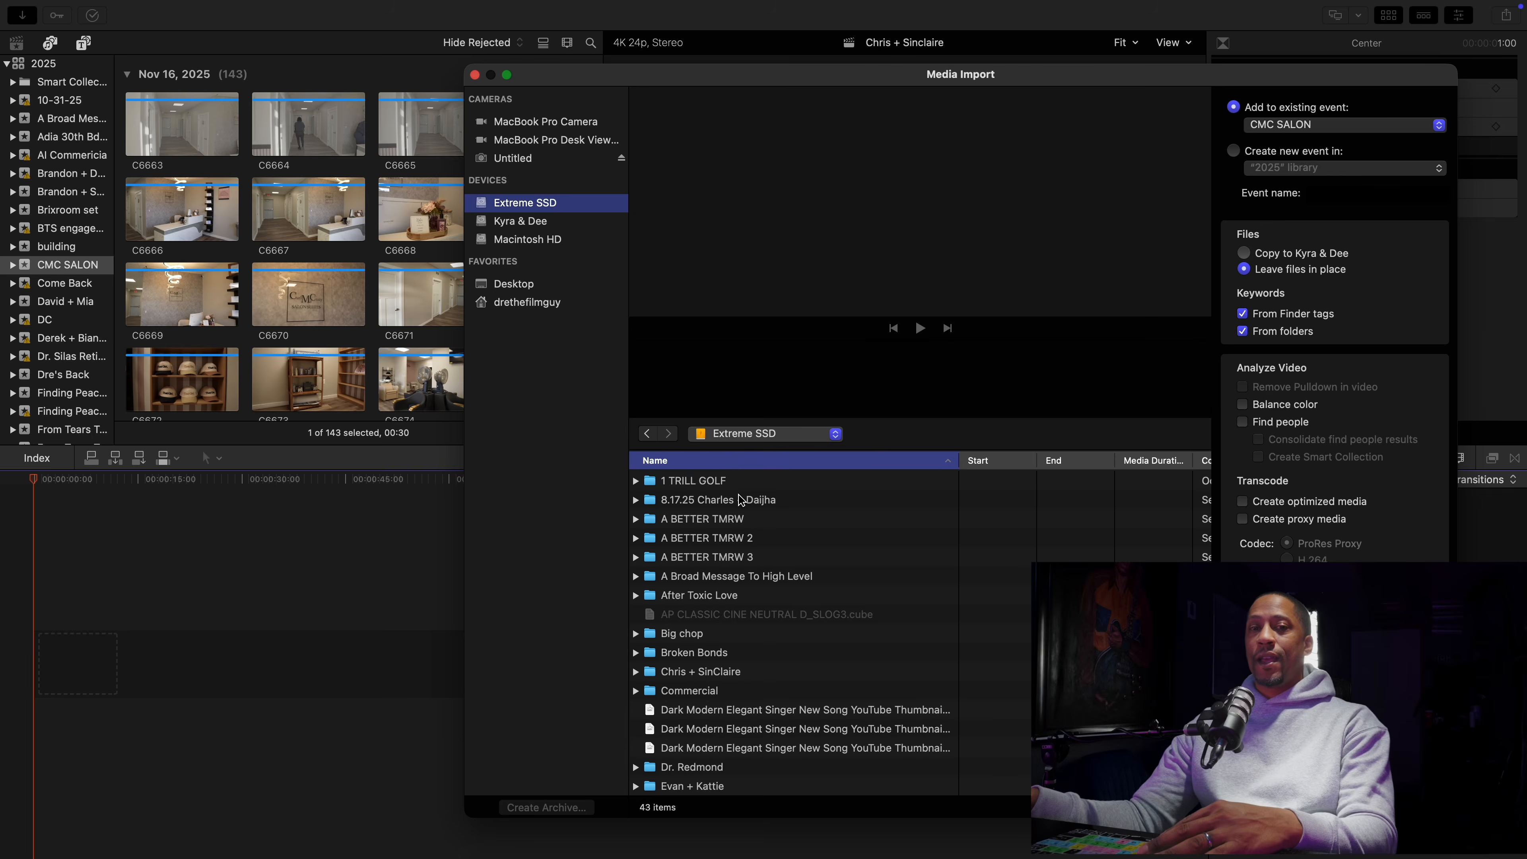
scroll(692, 577, "down", 1)
left_click(635, 578)
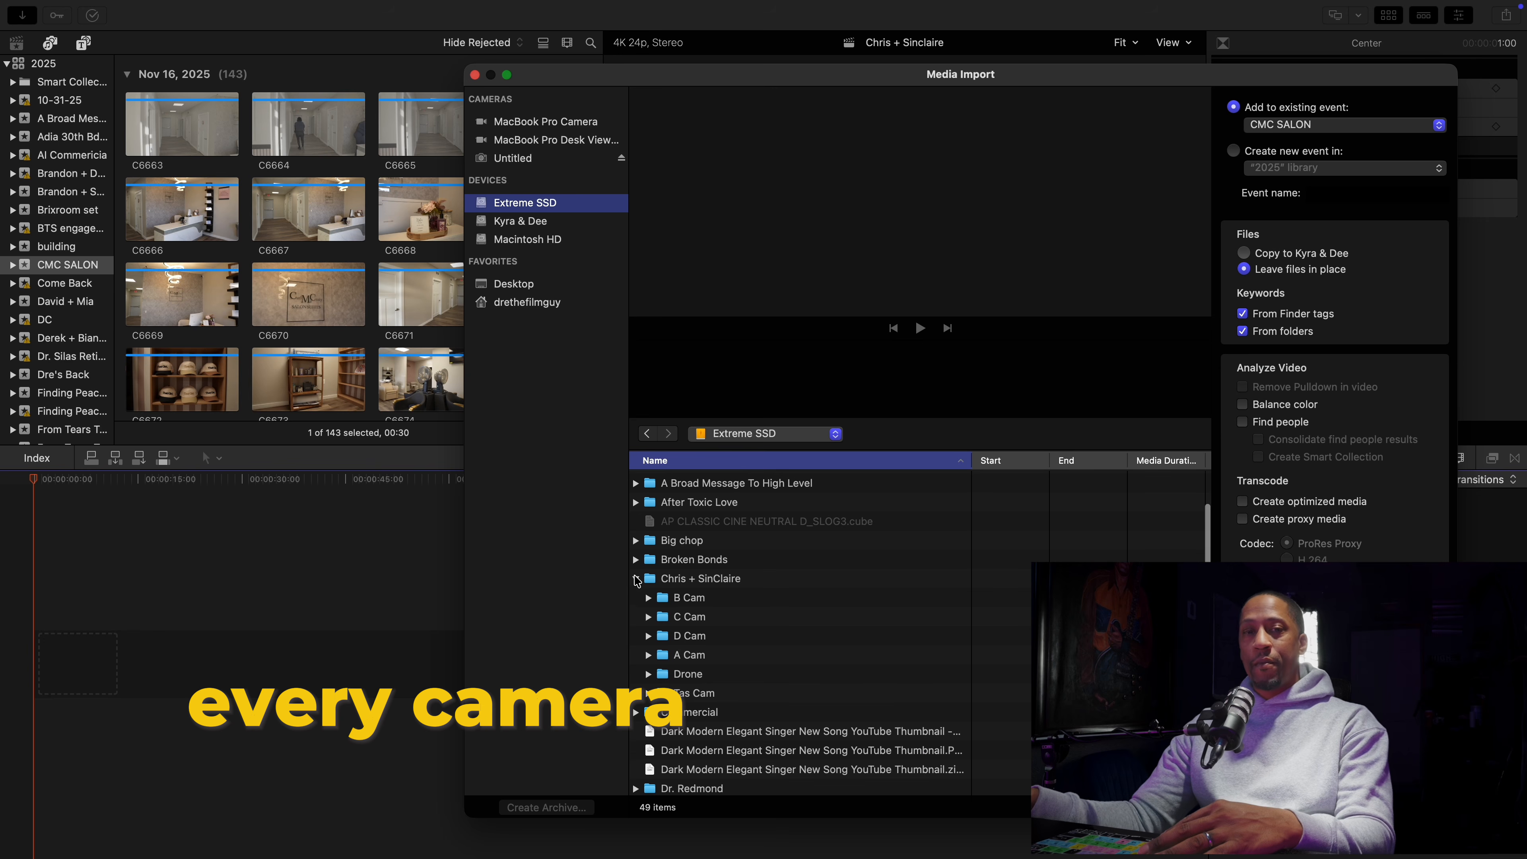
left_click(681, 601)
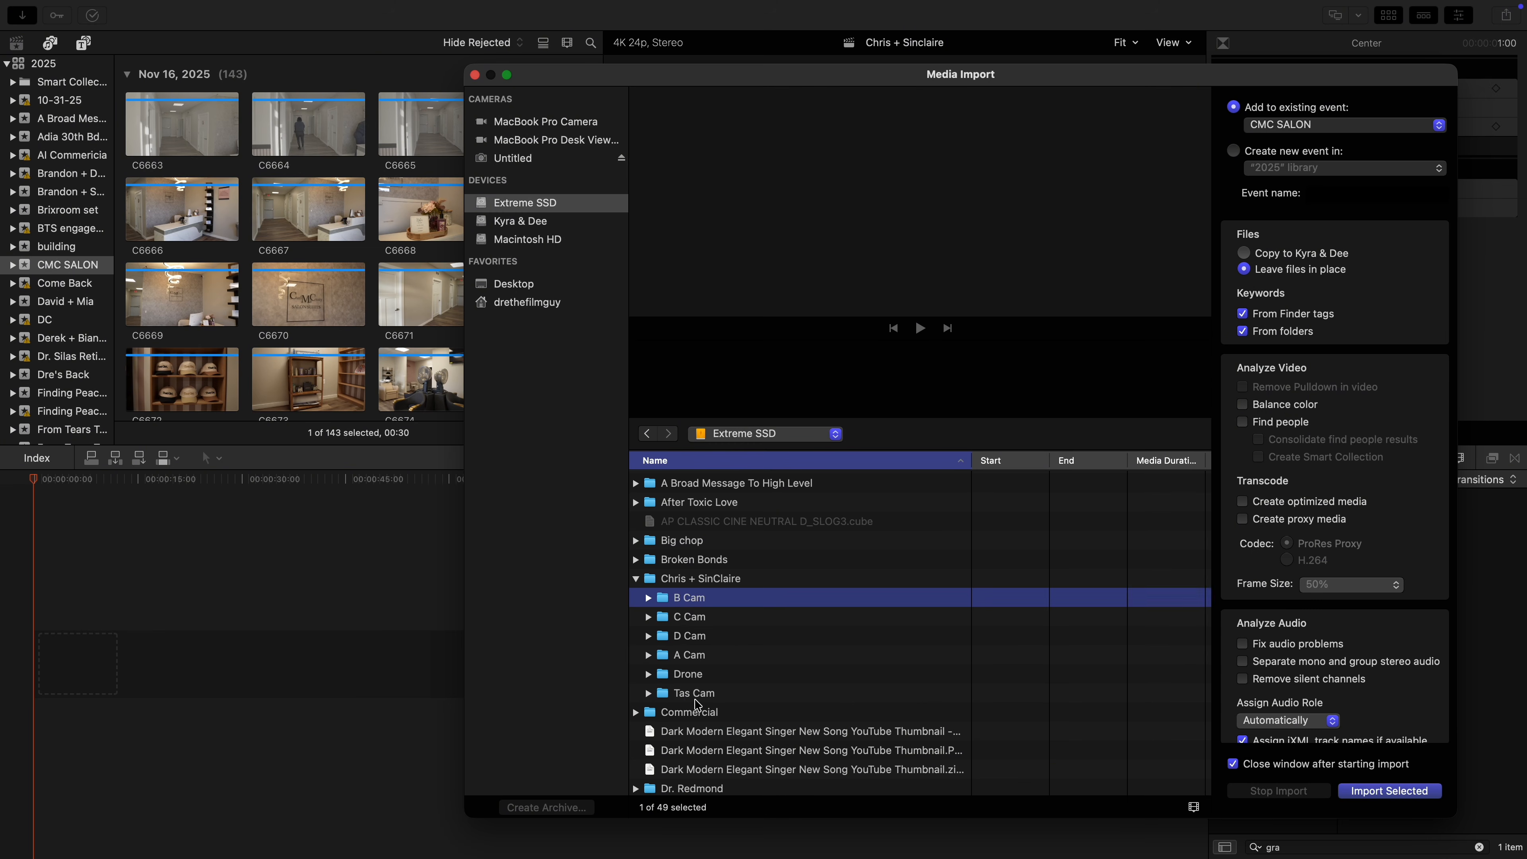
left_click(693, 694, "shift")
left_click(1233, 150)
type("C")
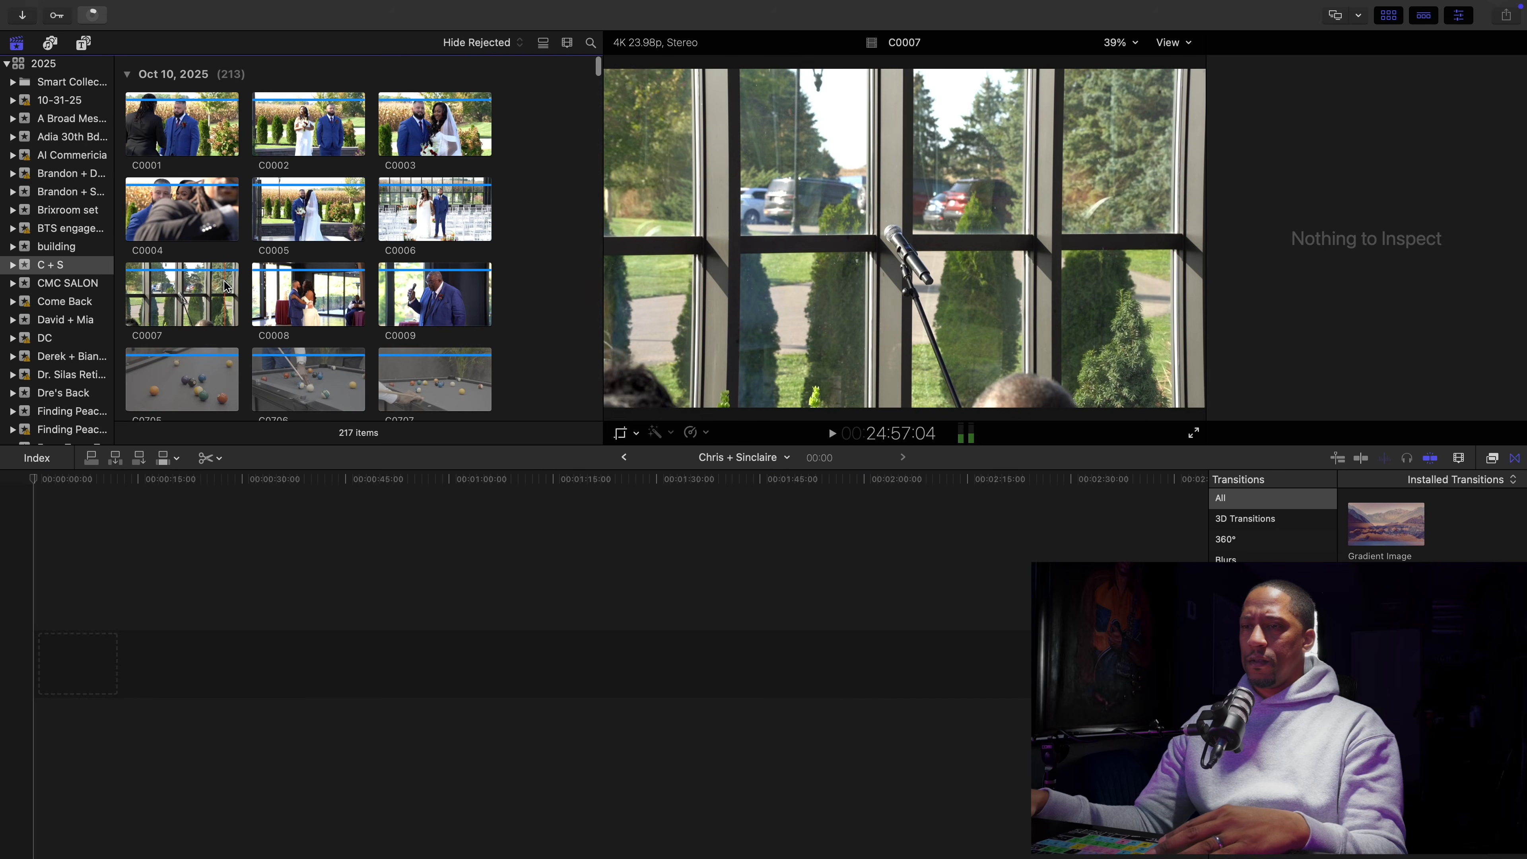
Look through the imported clips in the C + S event for the ceremony footage
left_click(238, 290)
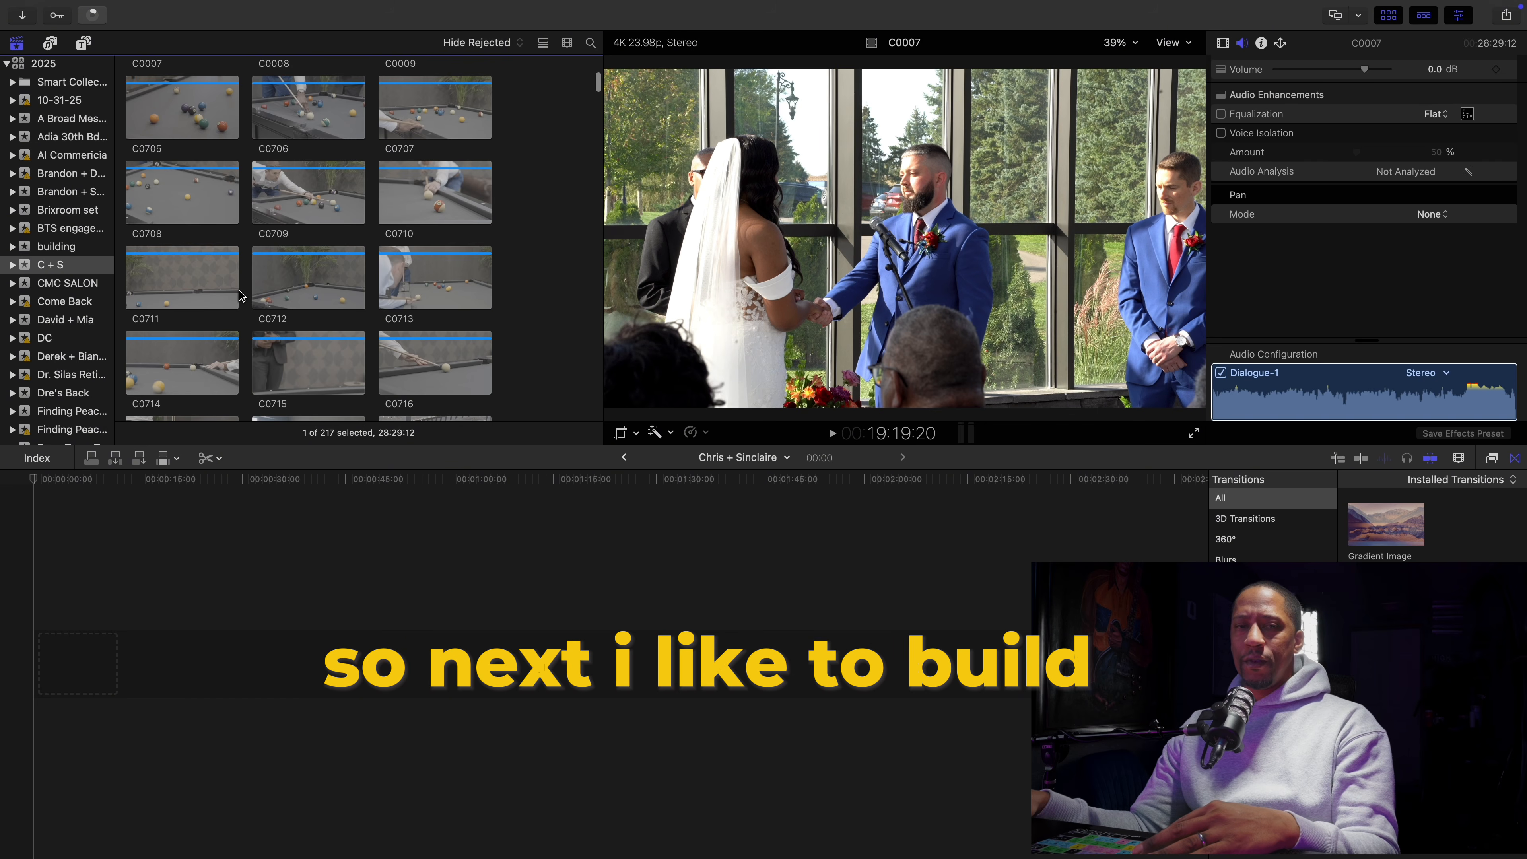
scroll(239, 292, "down", 10)
scroll(239, 293, "down", 15)
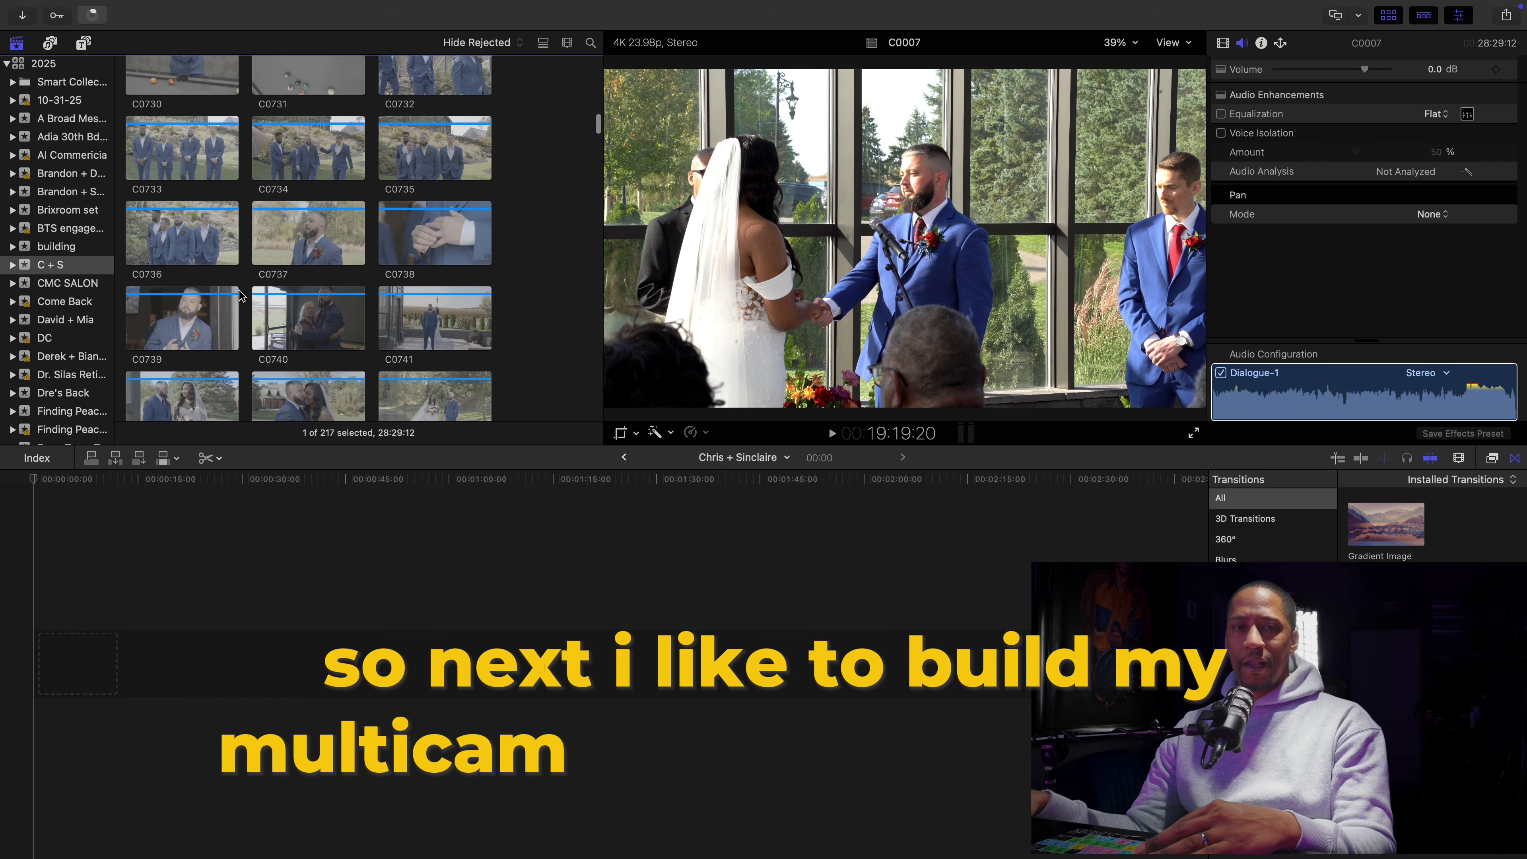
scroll(239, 293, "up", 4)
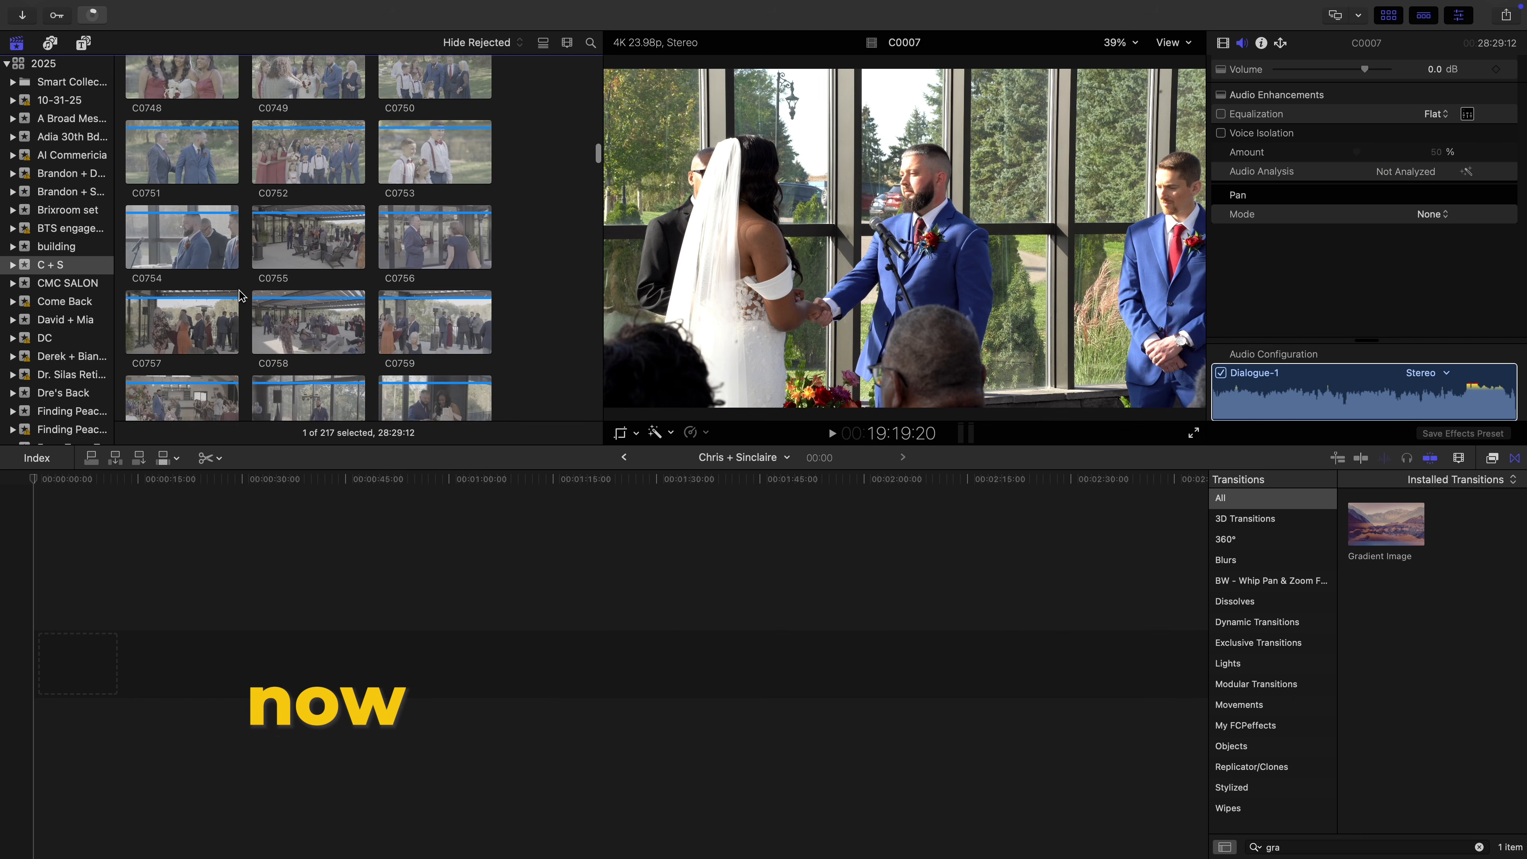
scroll(239, 294, "up", 2)
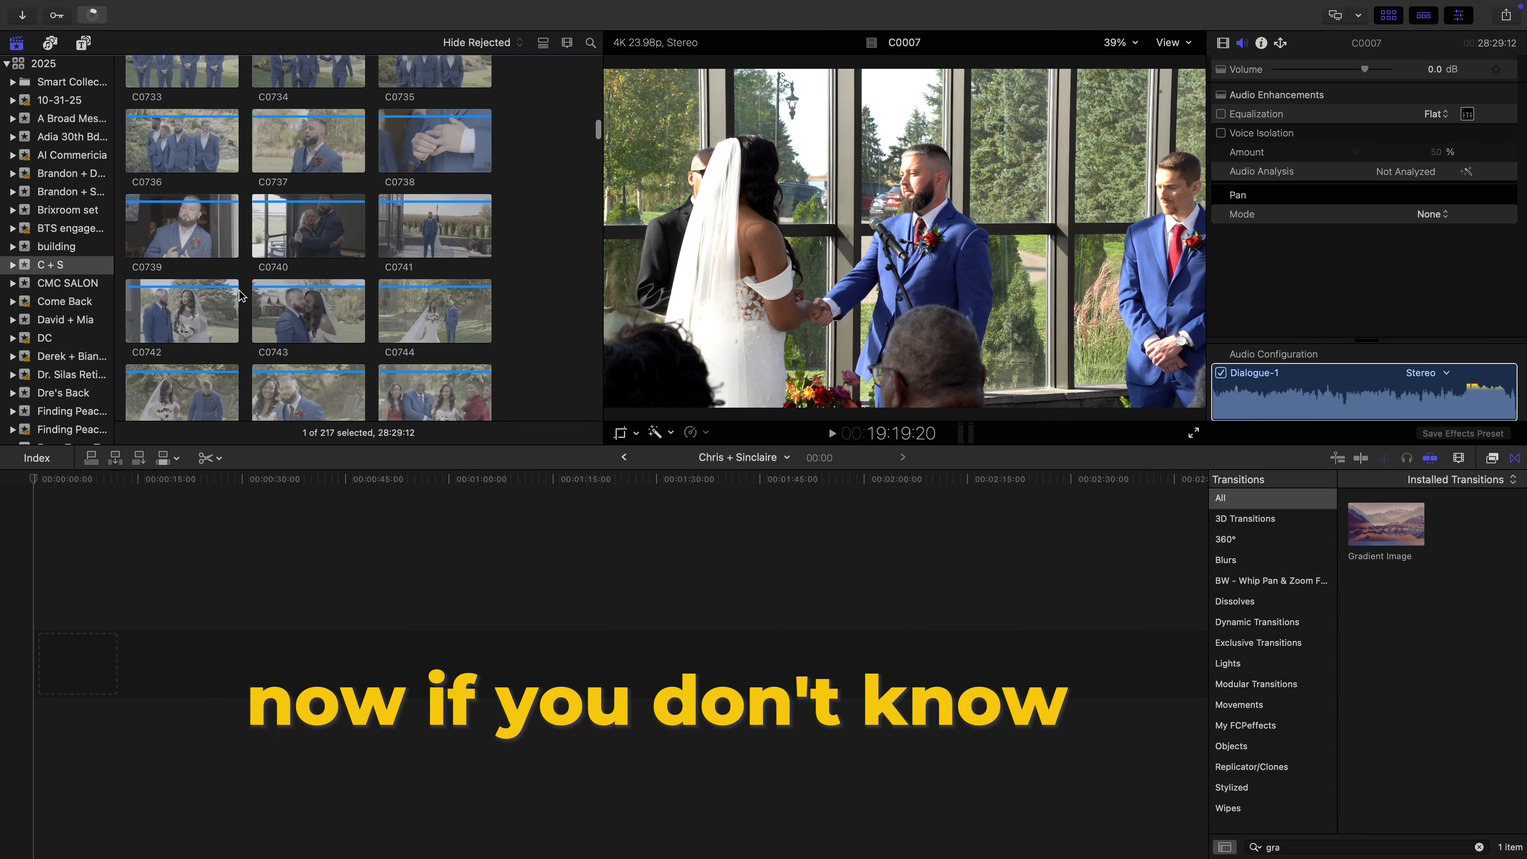
scroll(239, 294, "down", 2)
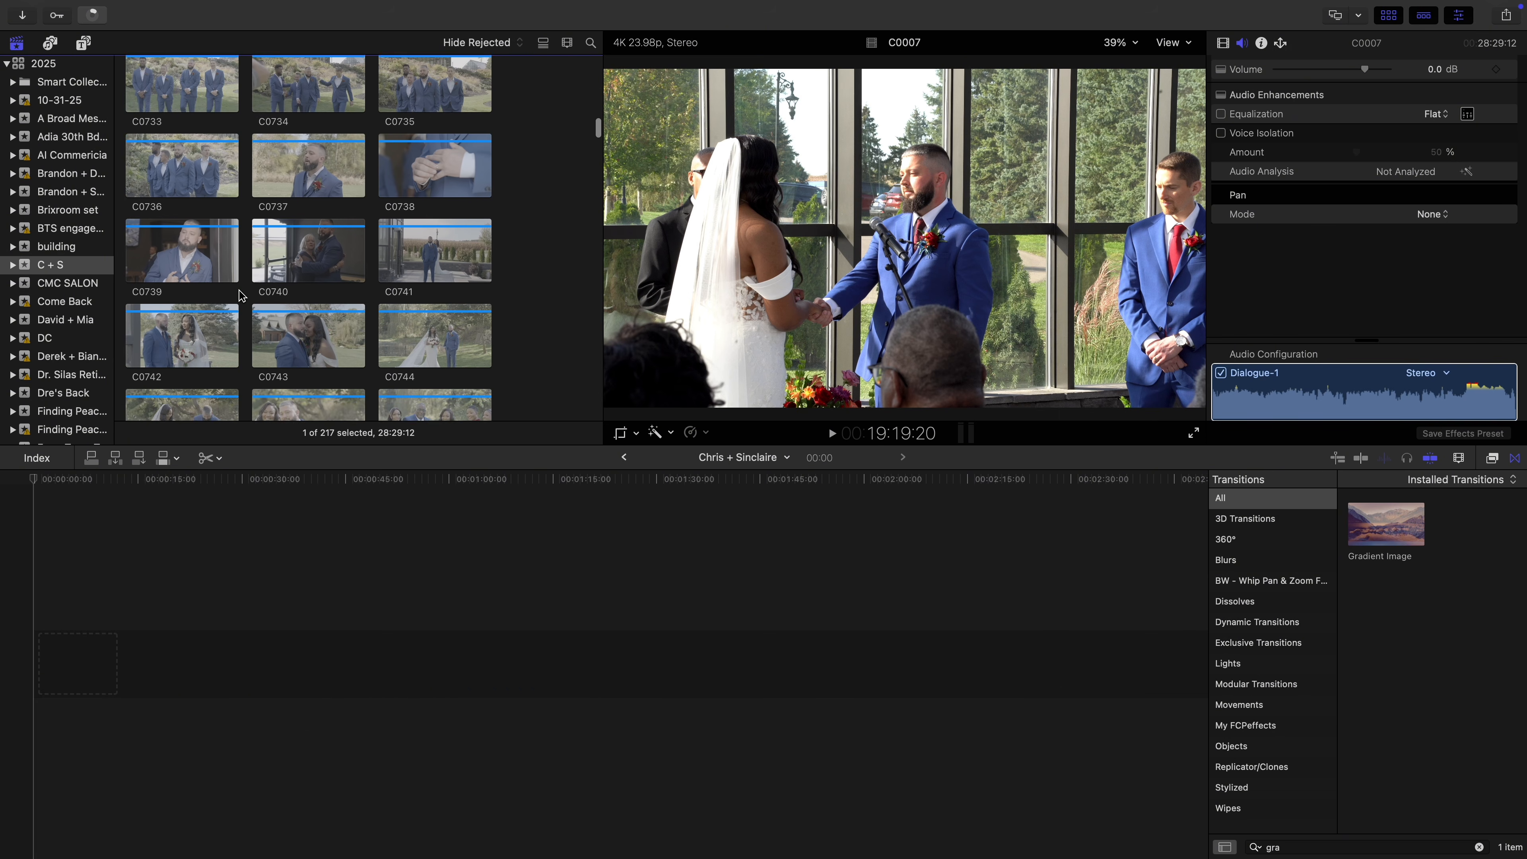
scroll(240, 290, "up", 1)
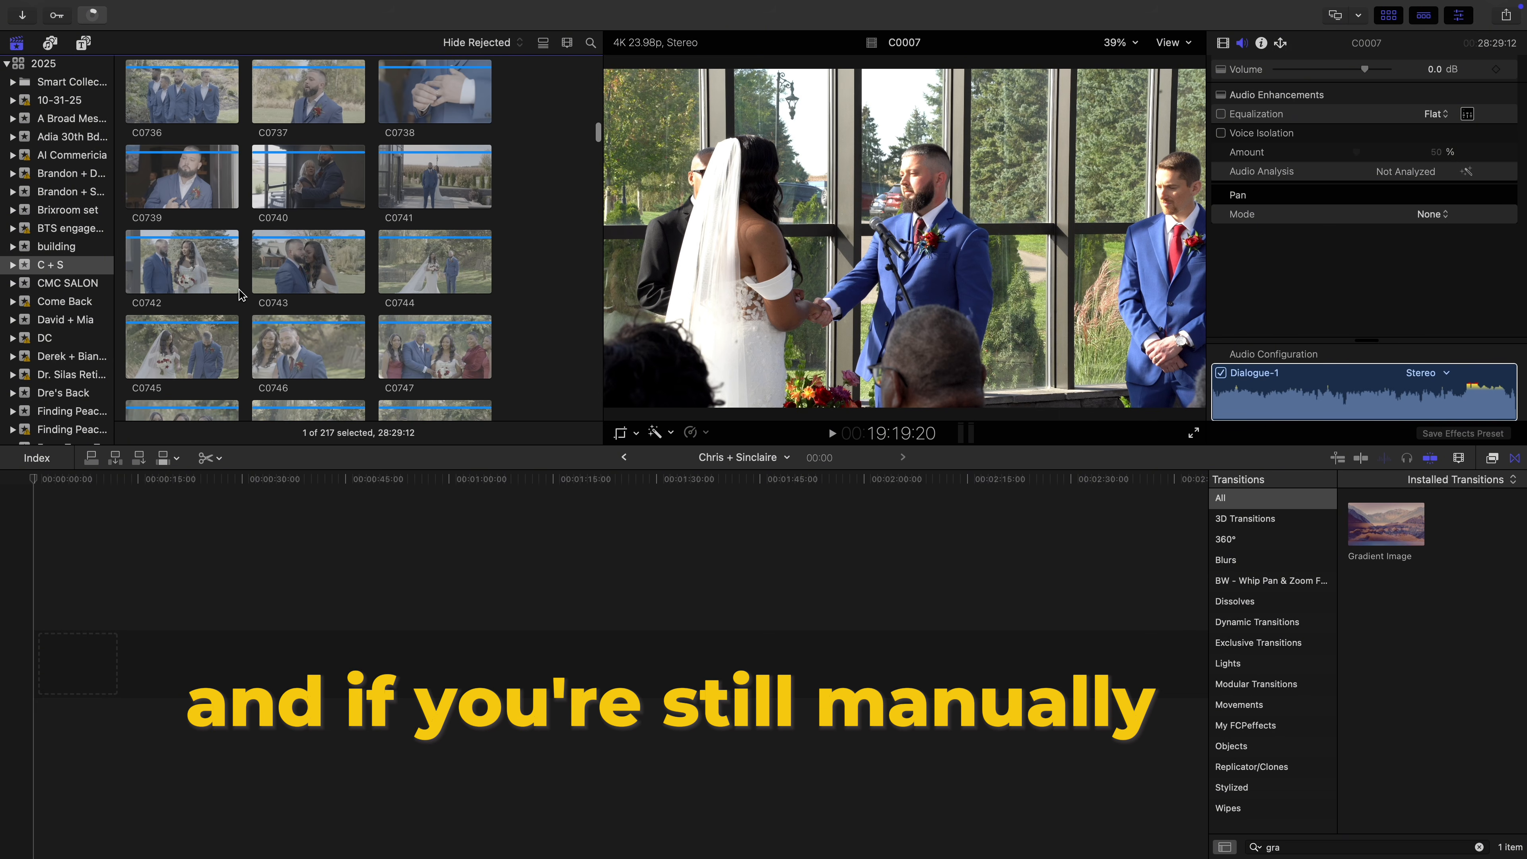
scroll(240, 294, "down", 5)
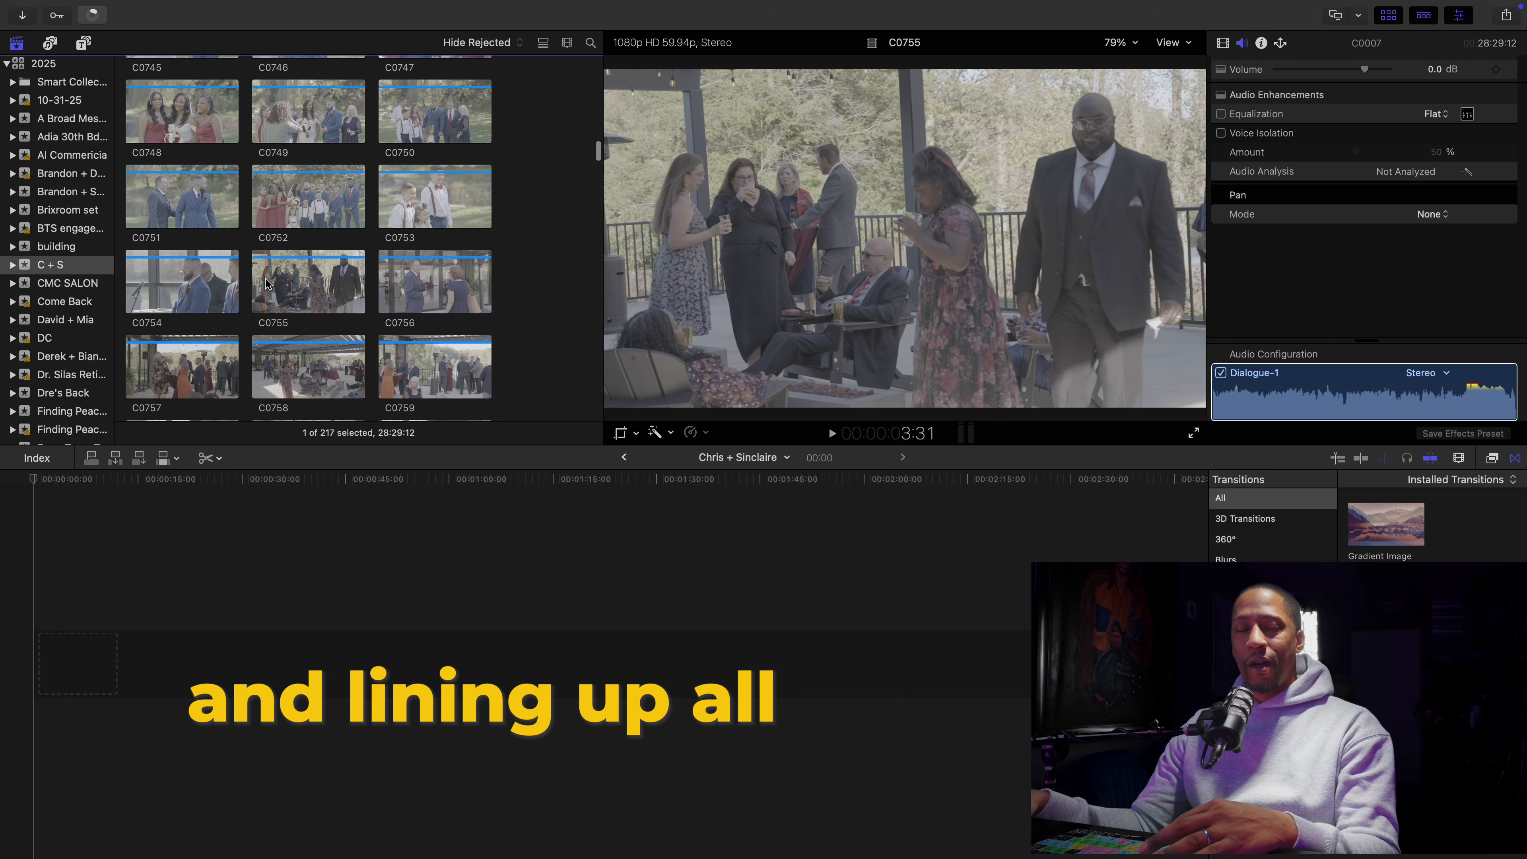
scroll(276, 284, "down", 2)
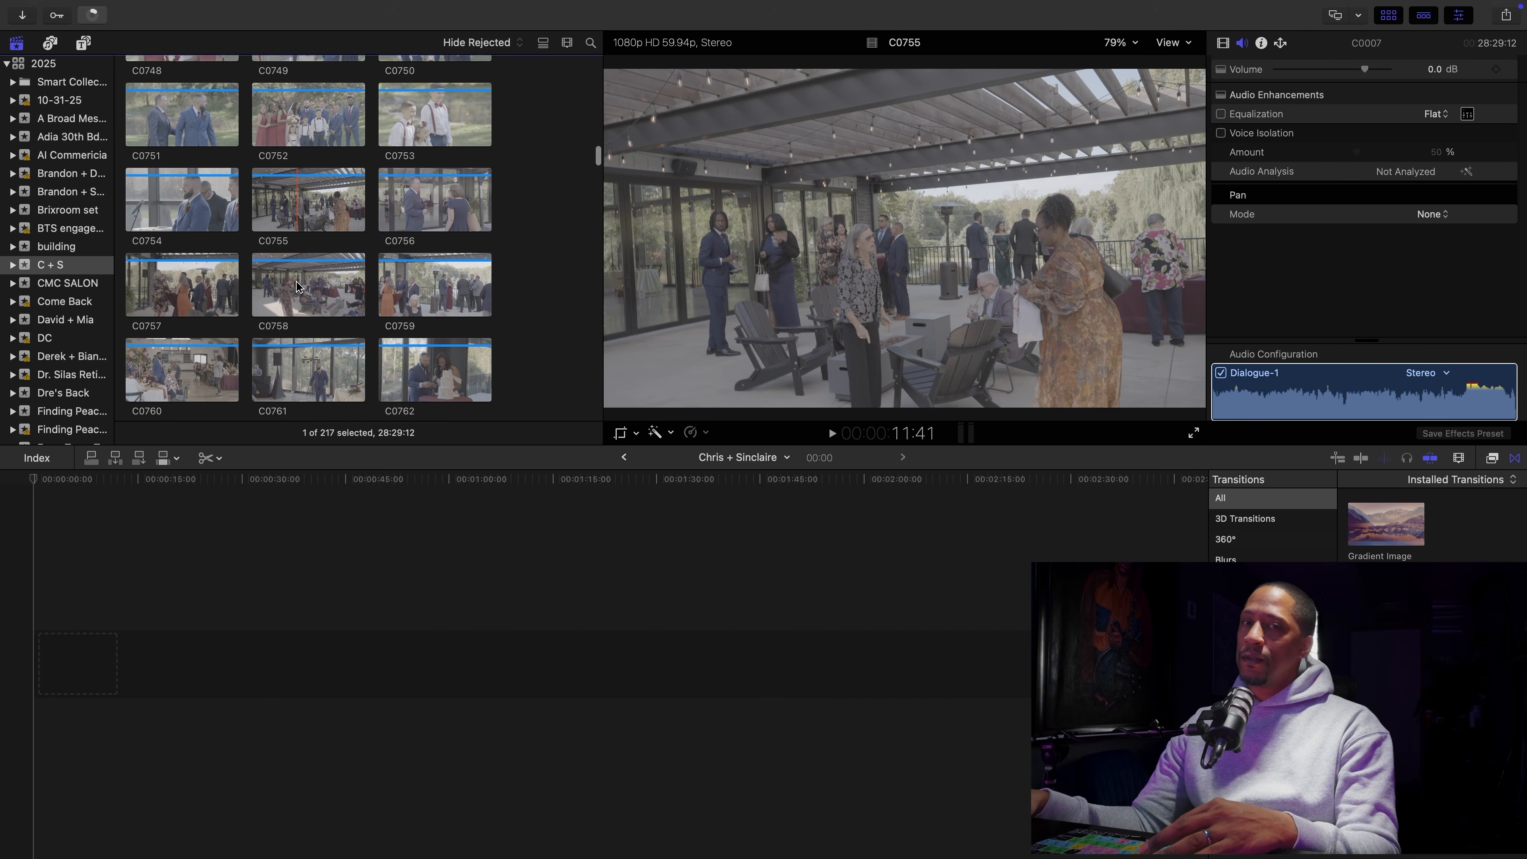
scroll(291, 286, "up", 2)
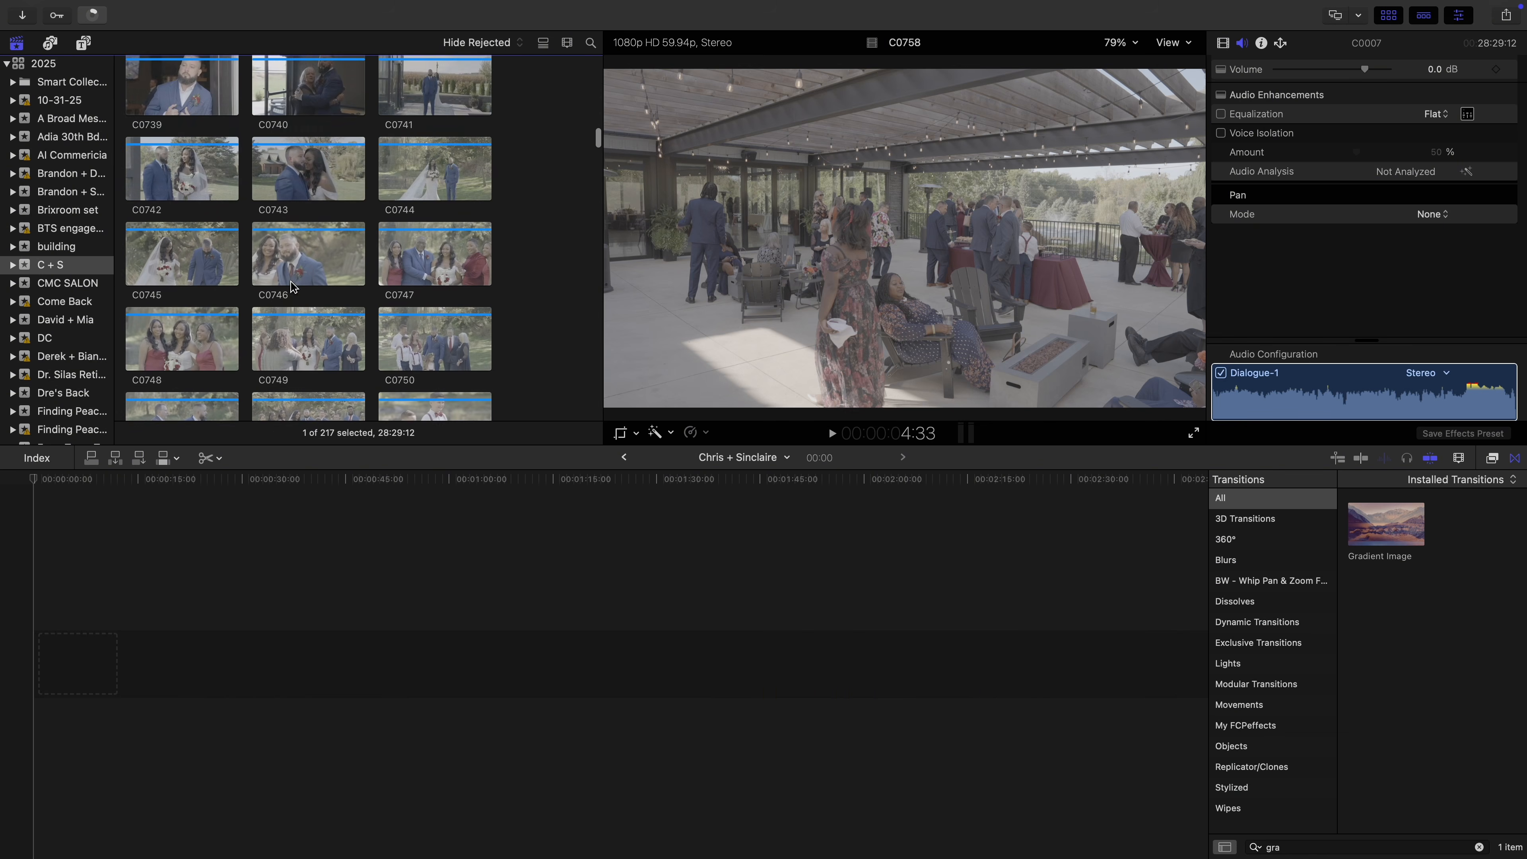
scroll(291, 286, "up", 10)
scroll(291, 286, "up", 2)
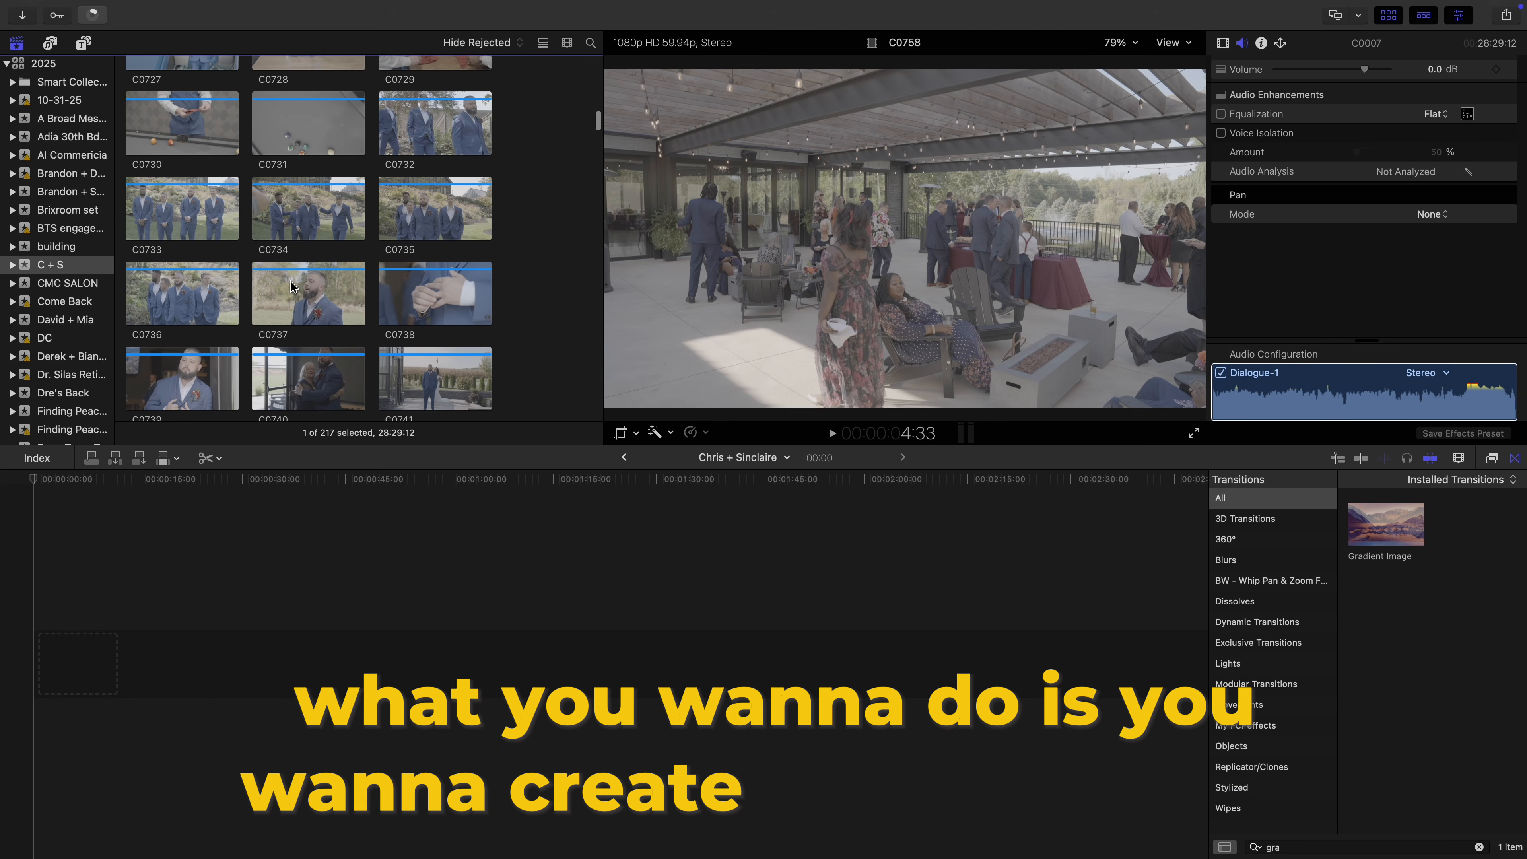
scroll(292, 286, "up", 1)
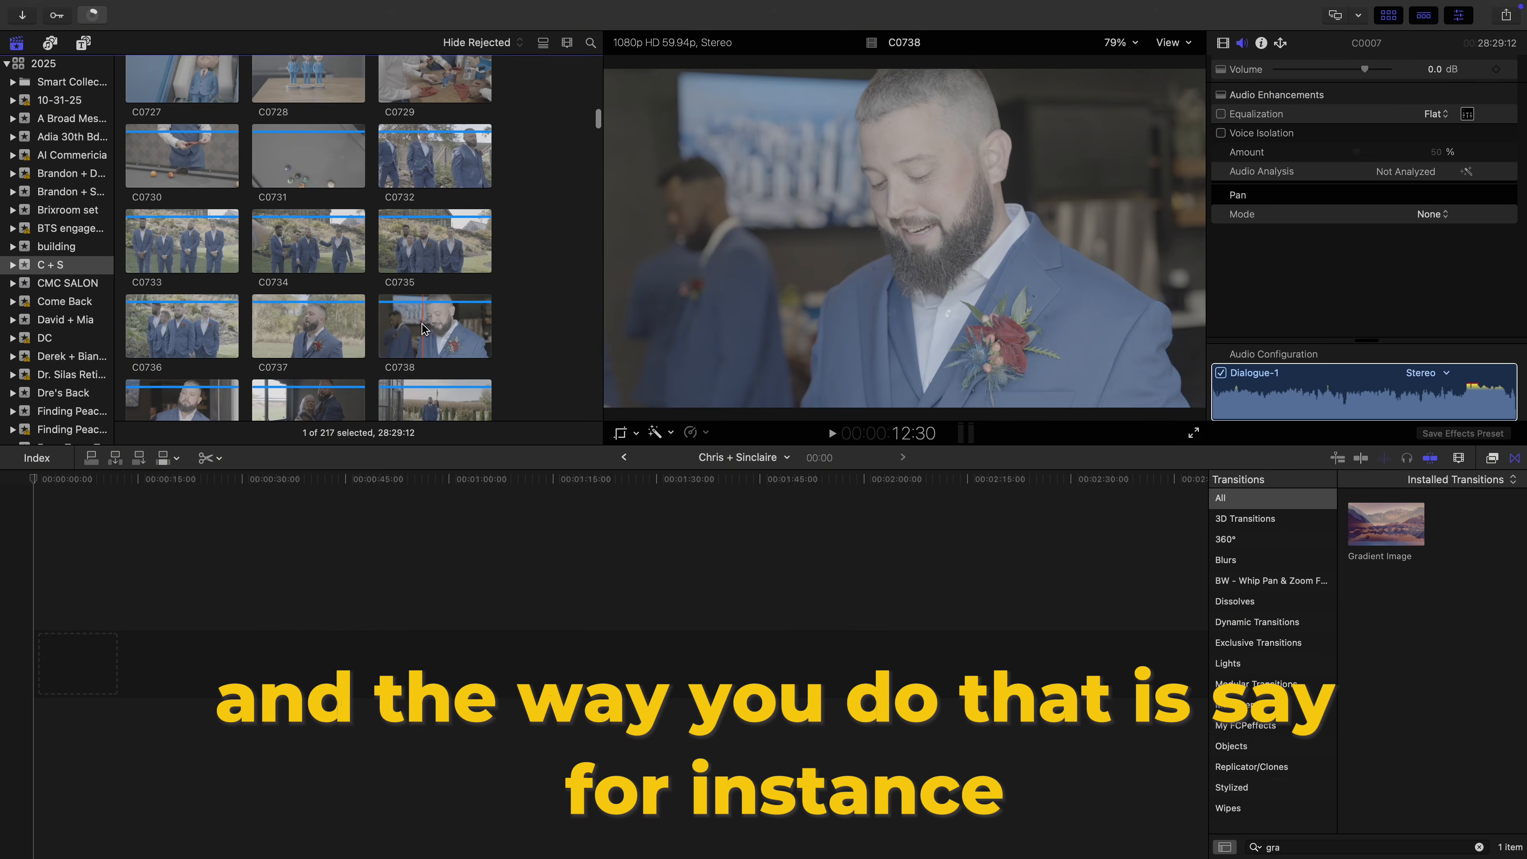
Create an audio-synchronized multicam clip named Ceremony from C0007, C0754, C5305, C9928 and TASCAM_0747
scroll(398, 328, "up", 5)
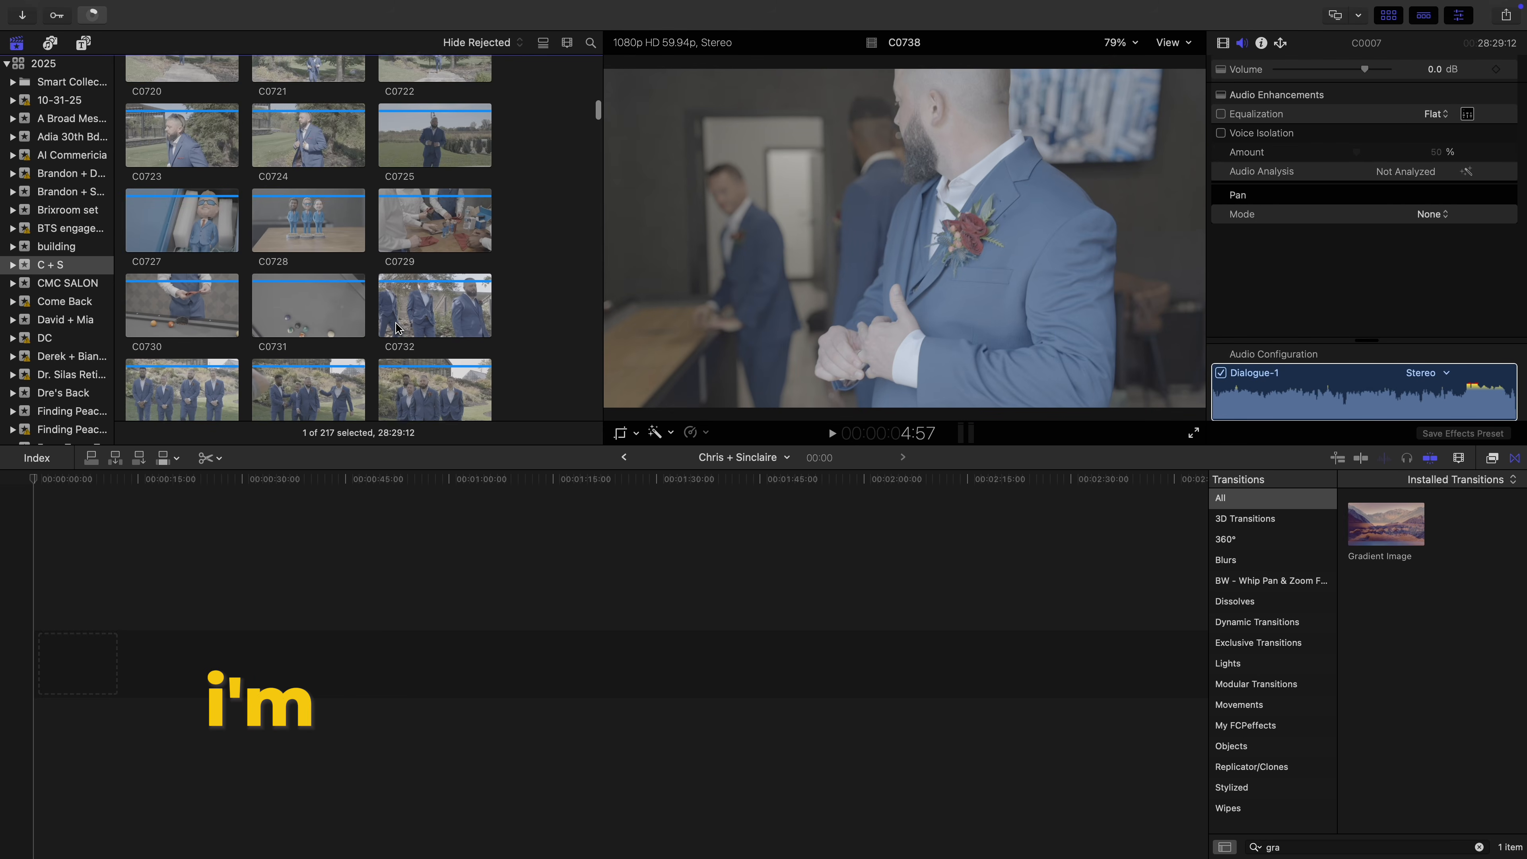
scroll(397, 327, "up", 10)
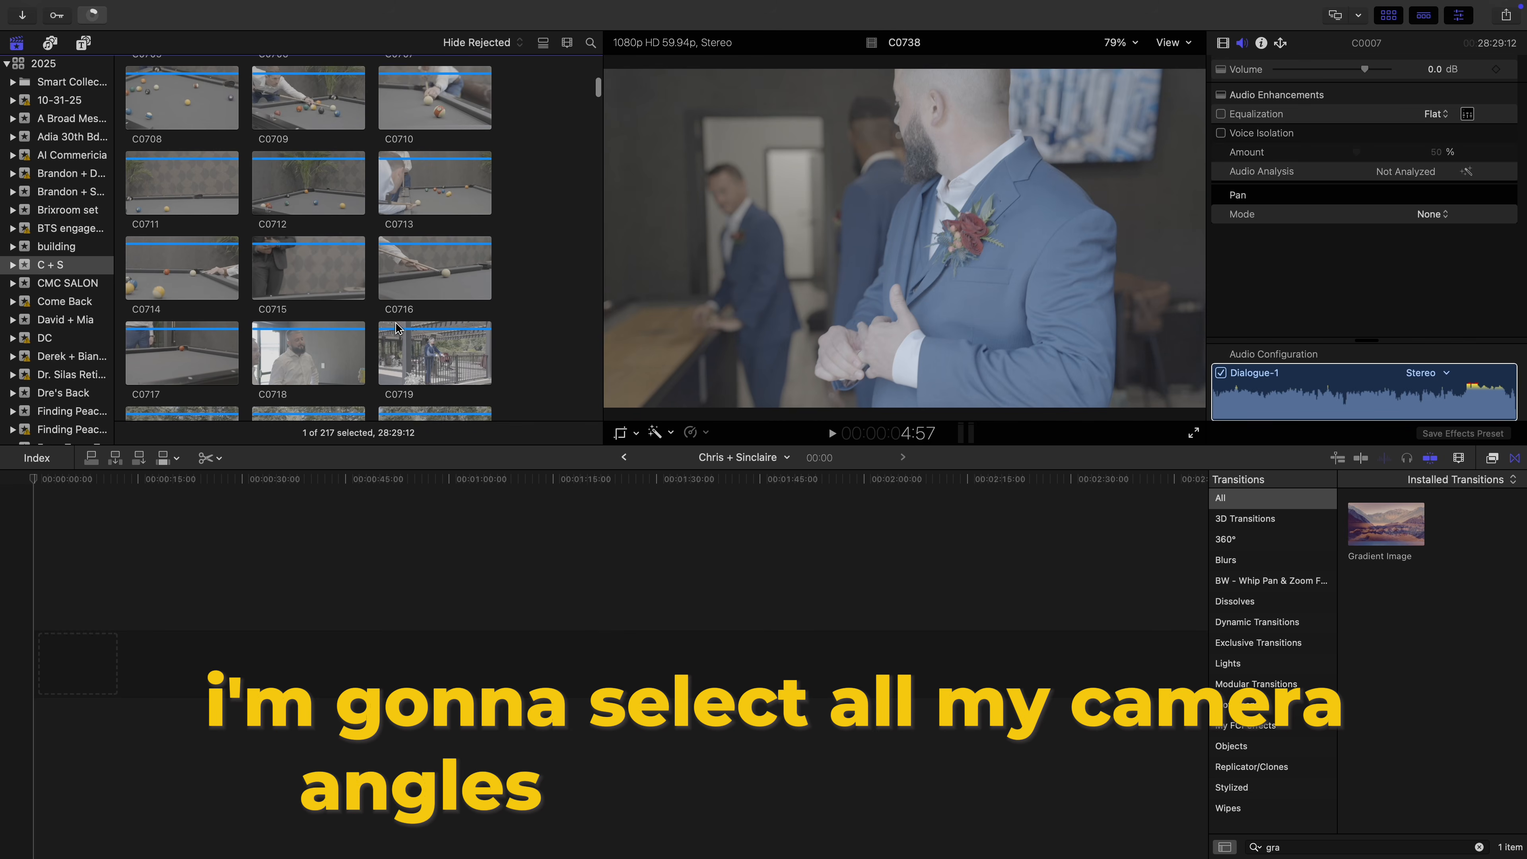
scroll(397, 327, "up", 8)
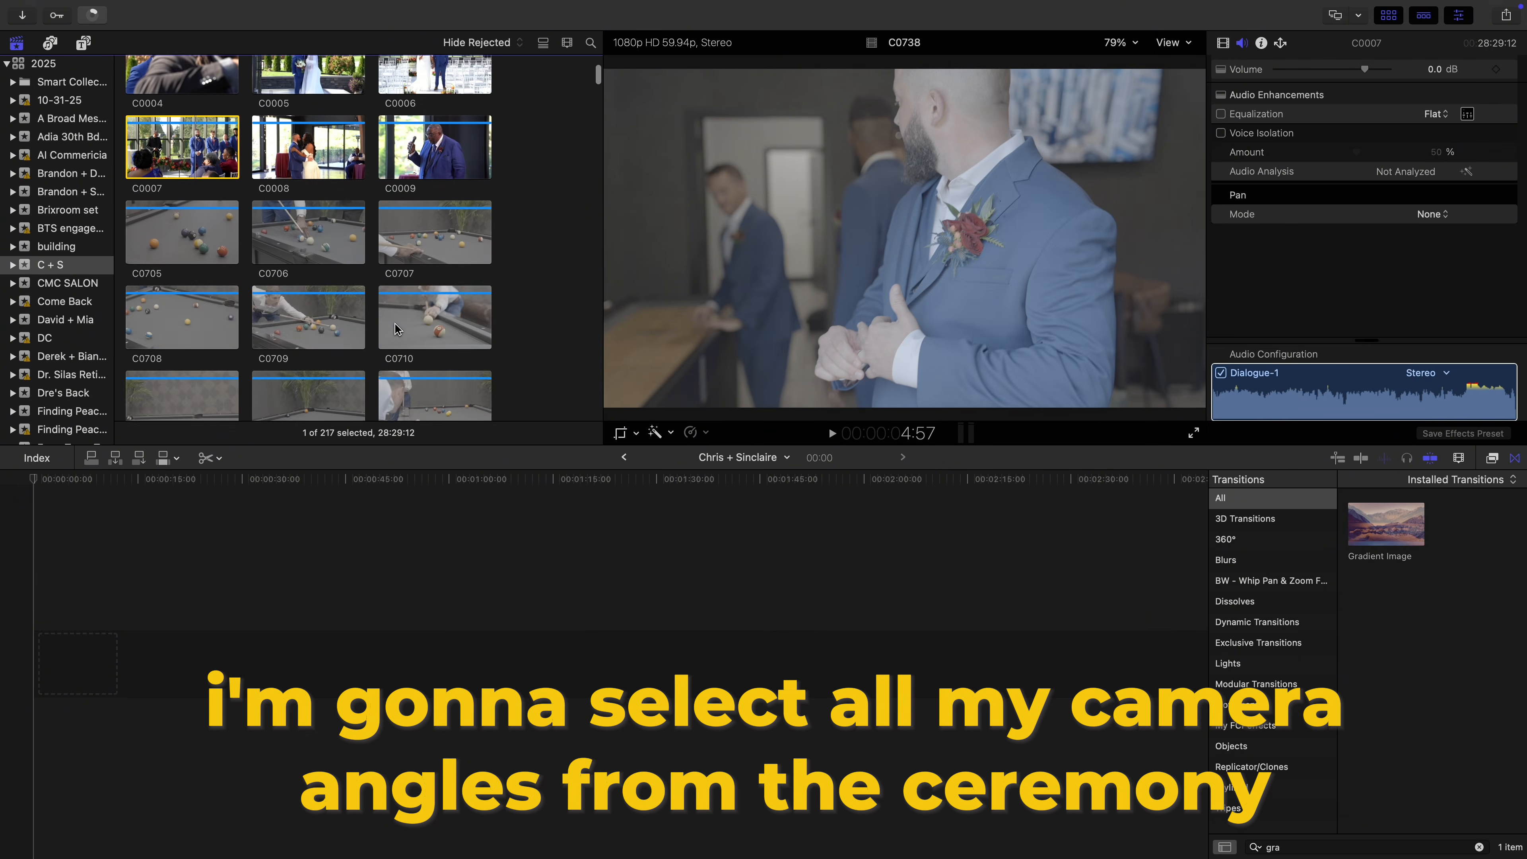
scroll(397, 329, "down", 15)
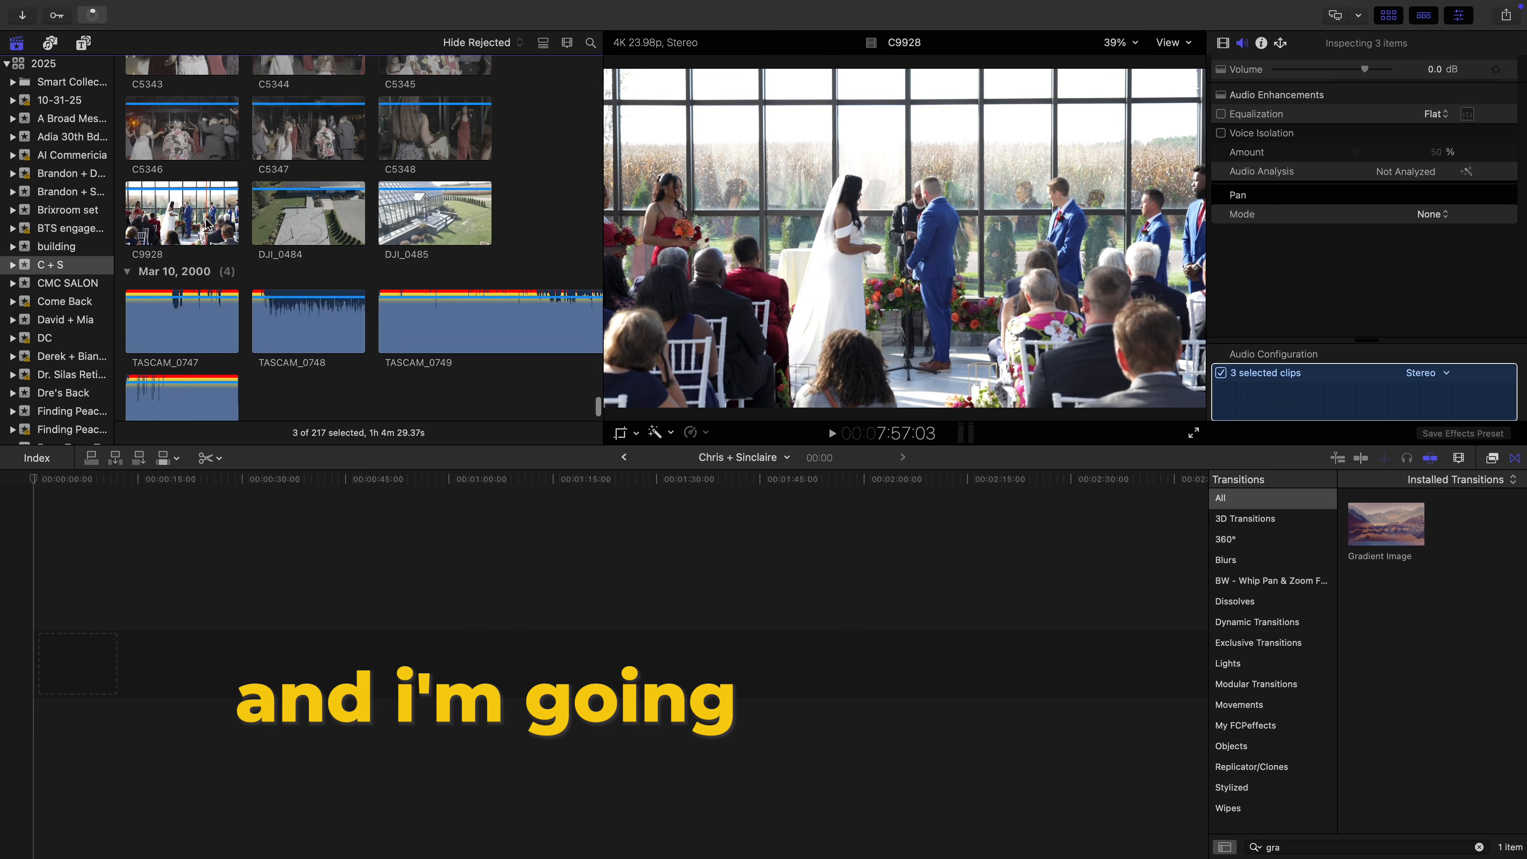
left_click(206, 223, "super")
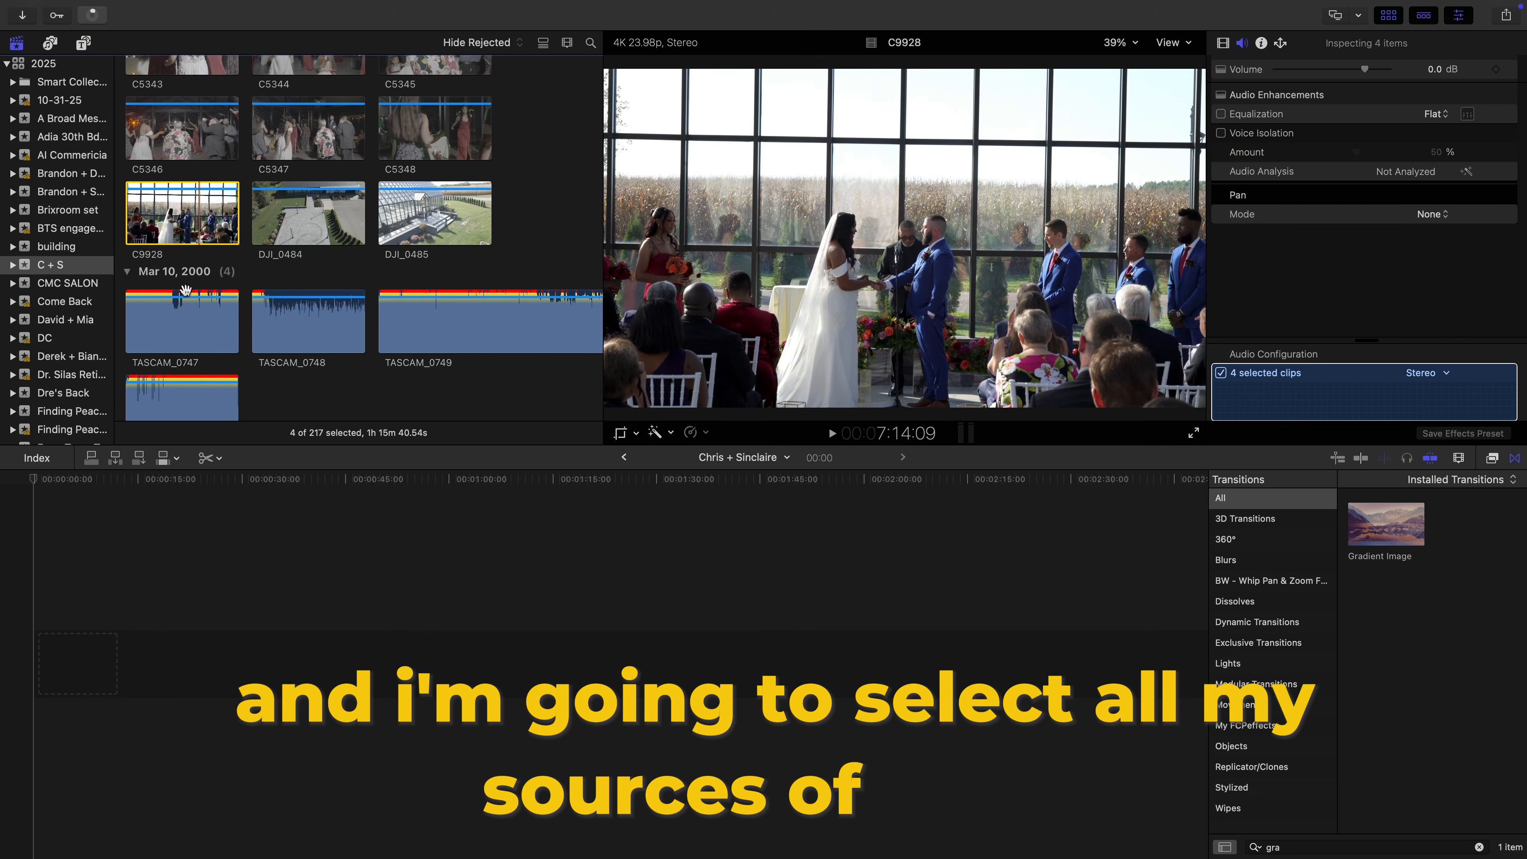
left_click(185, 291, "super")
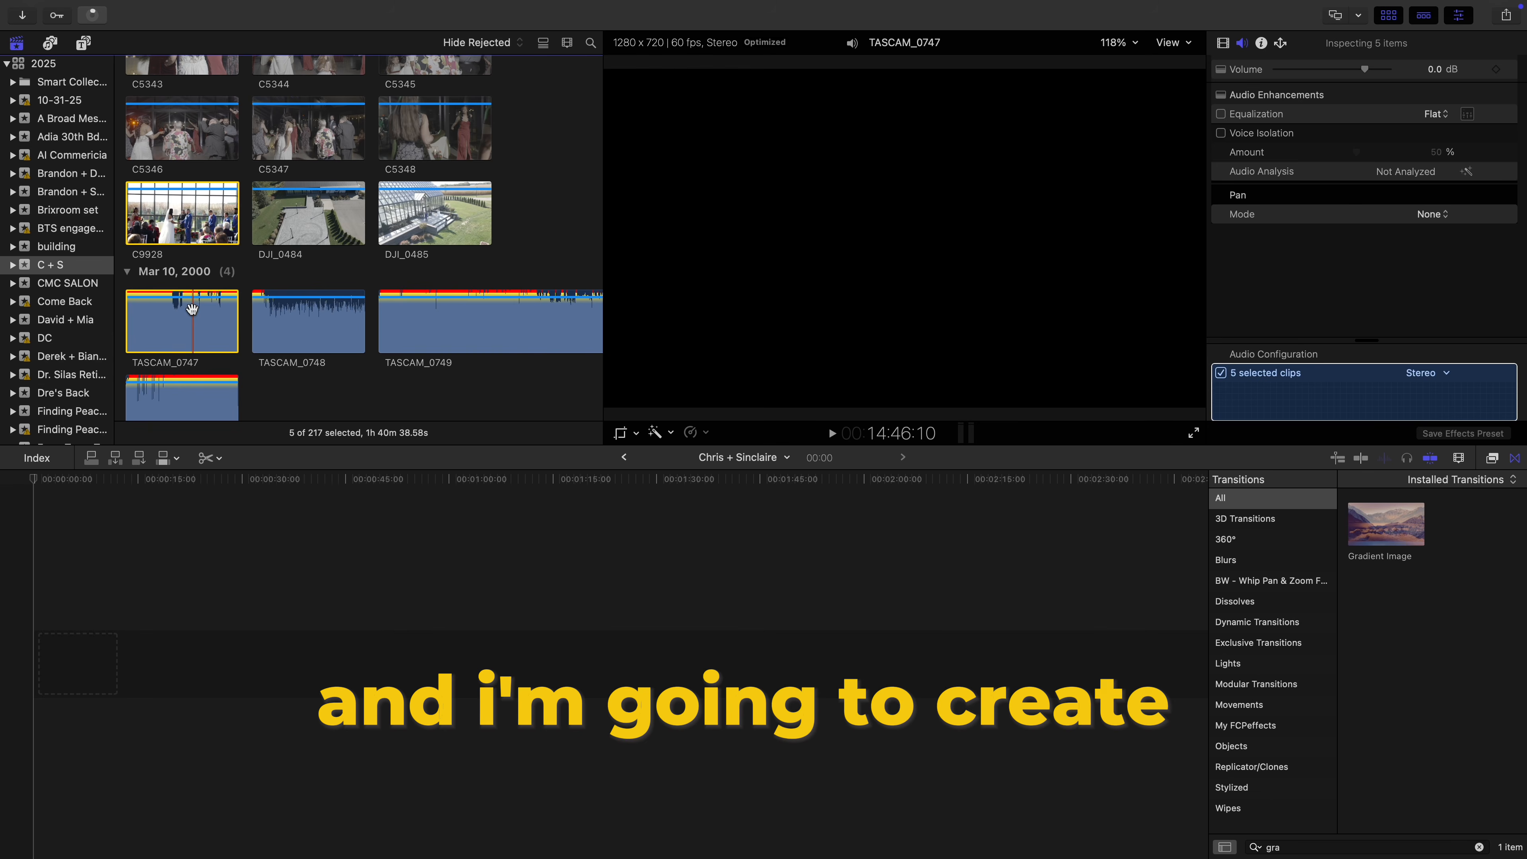
right_click(192, 307)
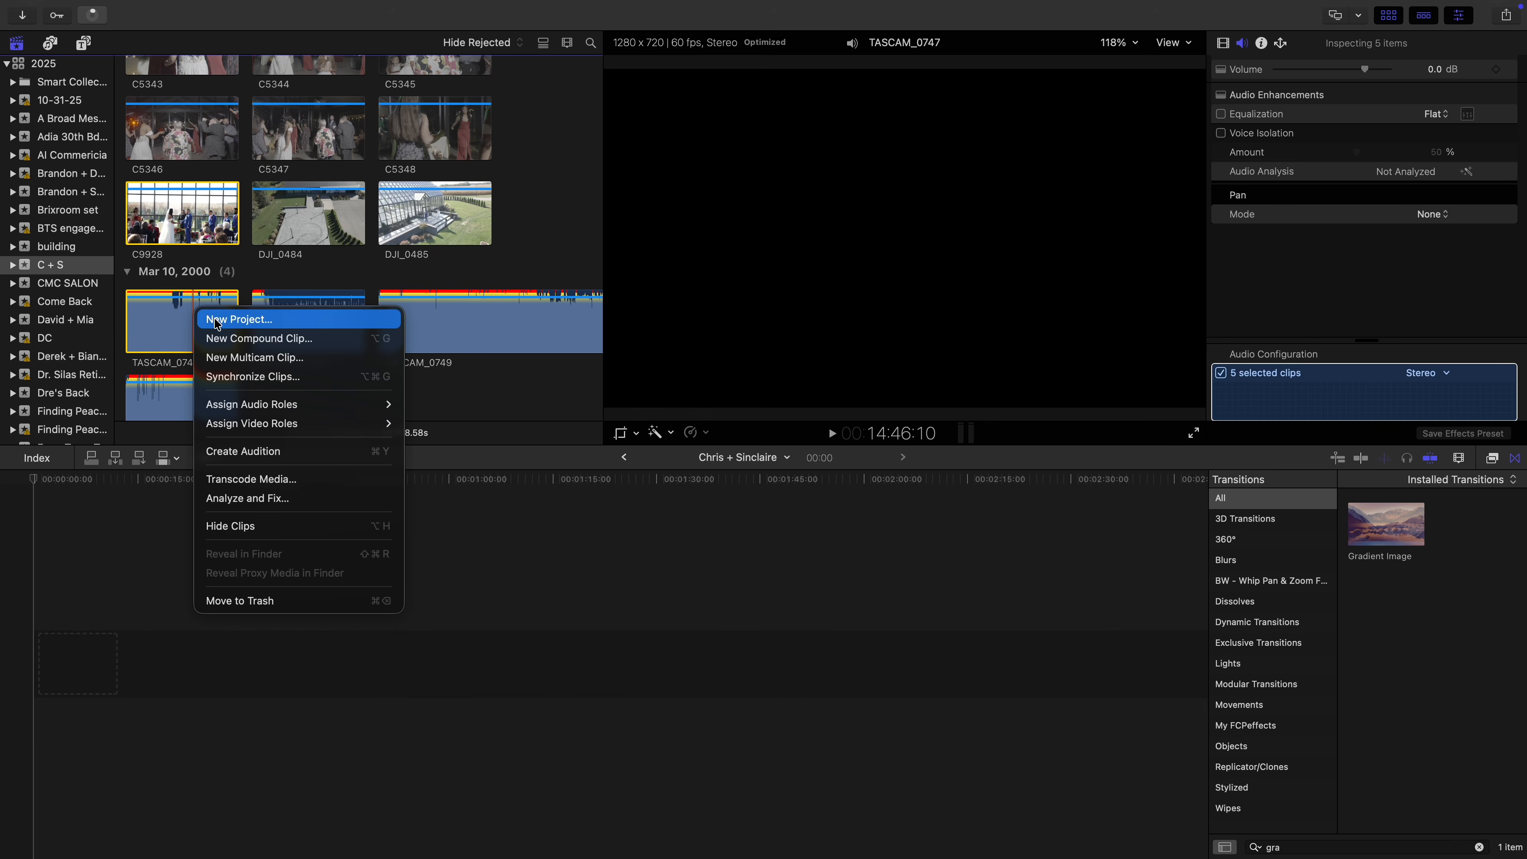
left_click(221, 357)
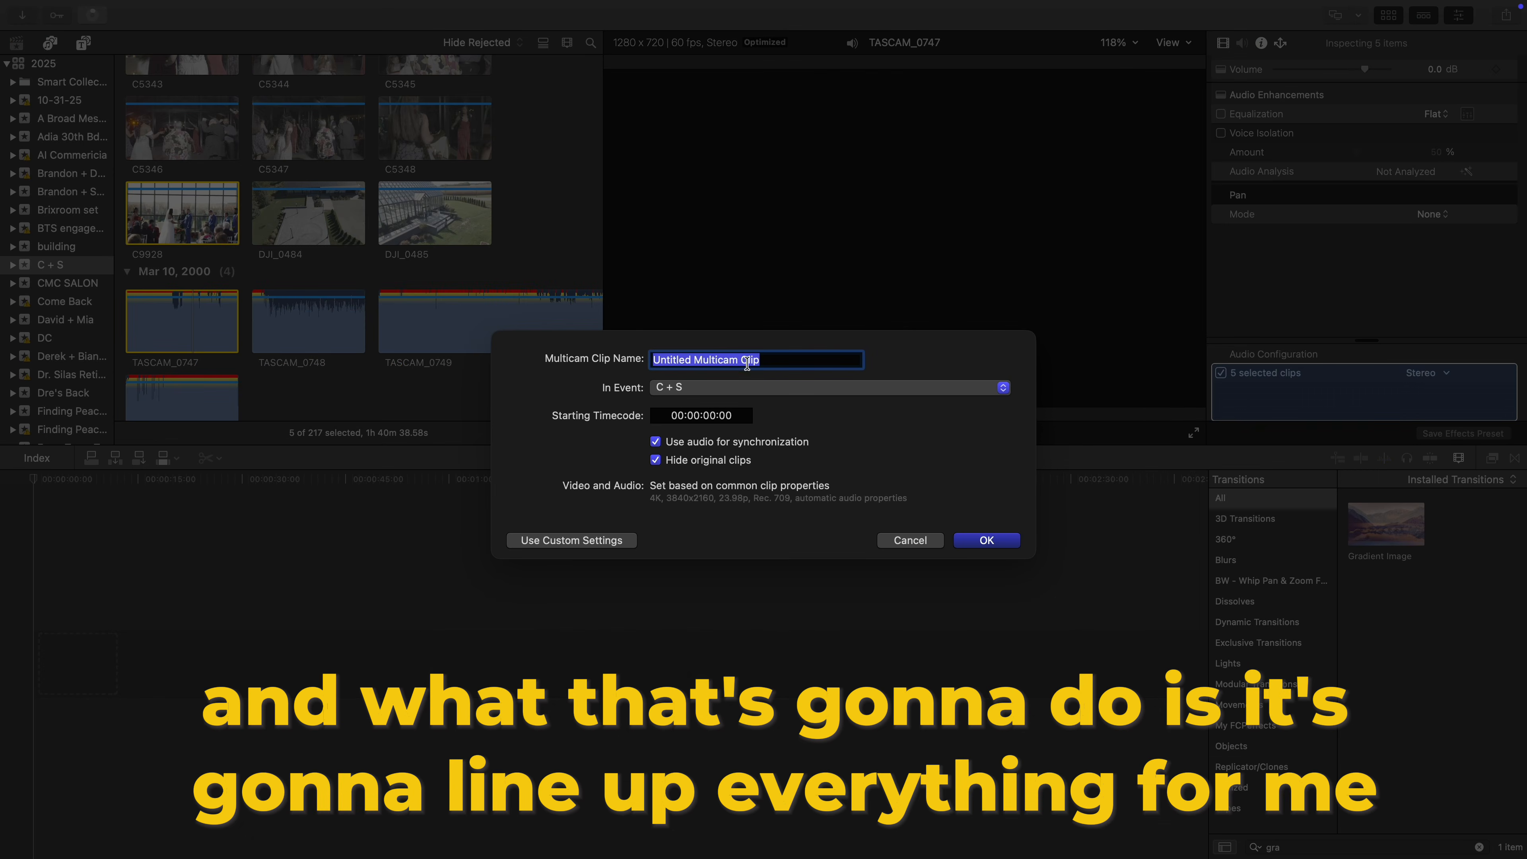
type("Ceremony")
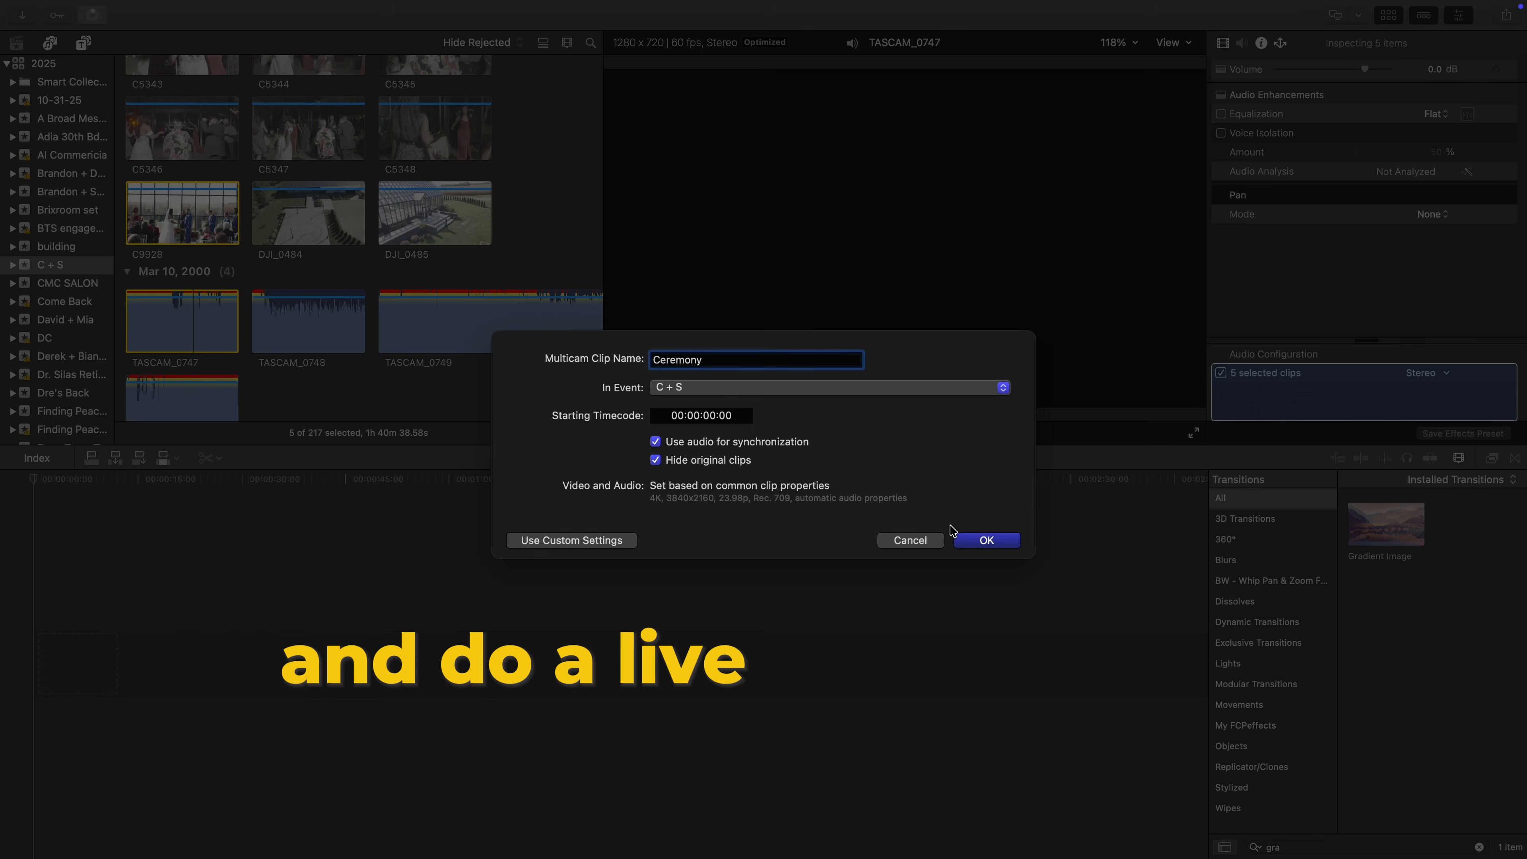
left_click(962, 539)
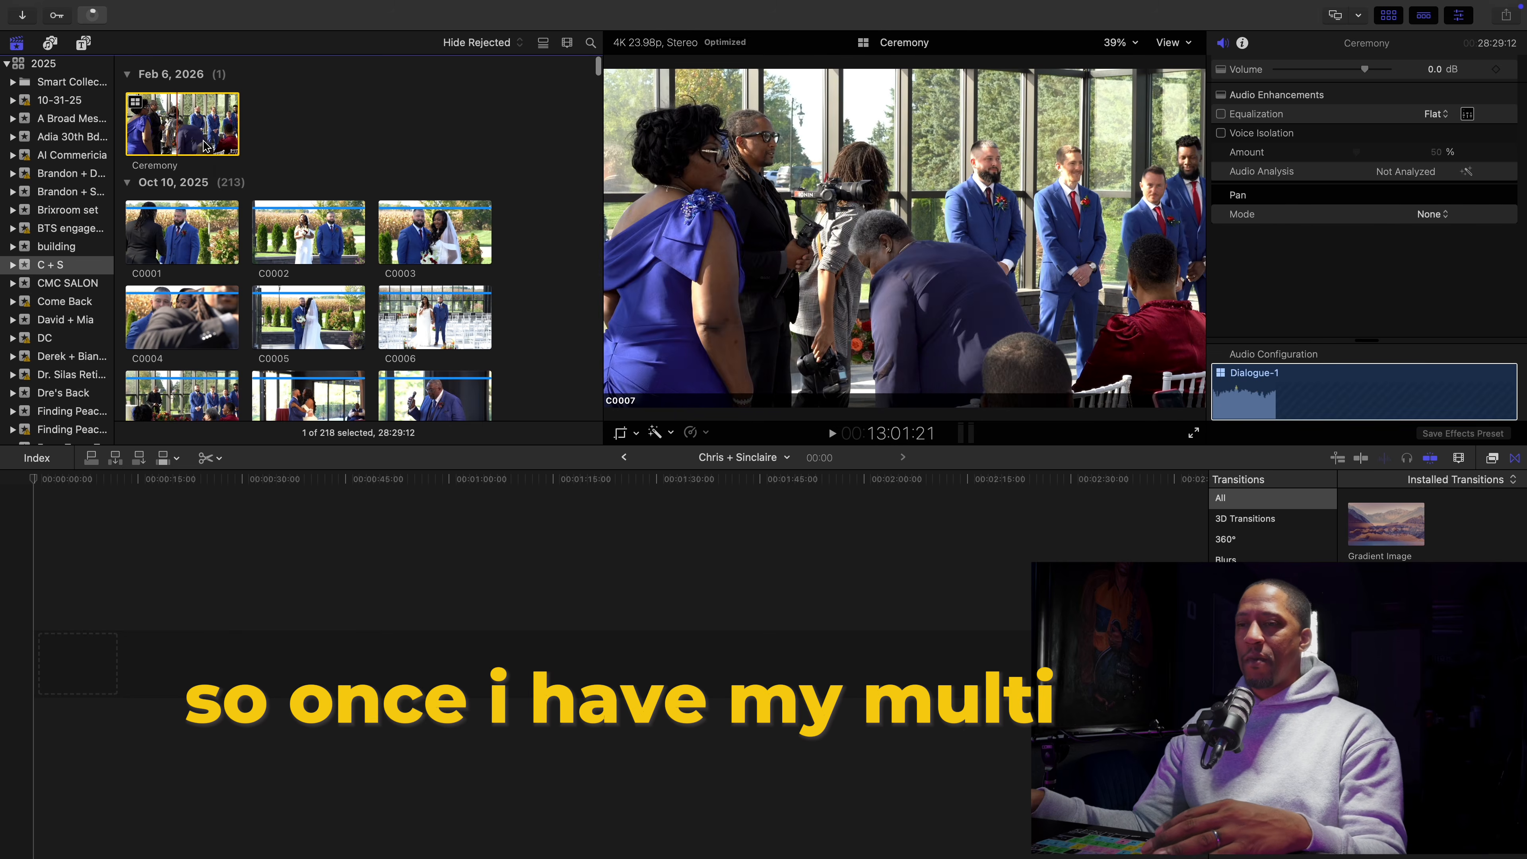
Add the Ceremony multicam clip to the empty project timeline
left_click_drag(205, 145, 297, 626)
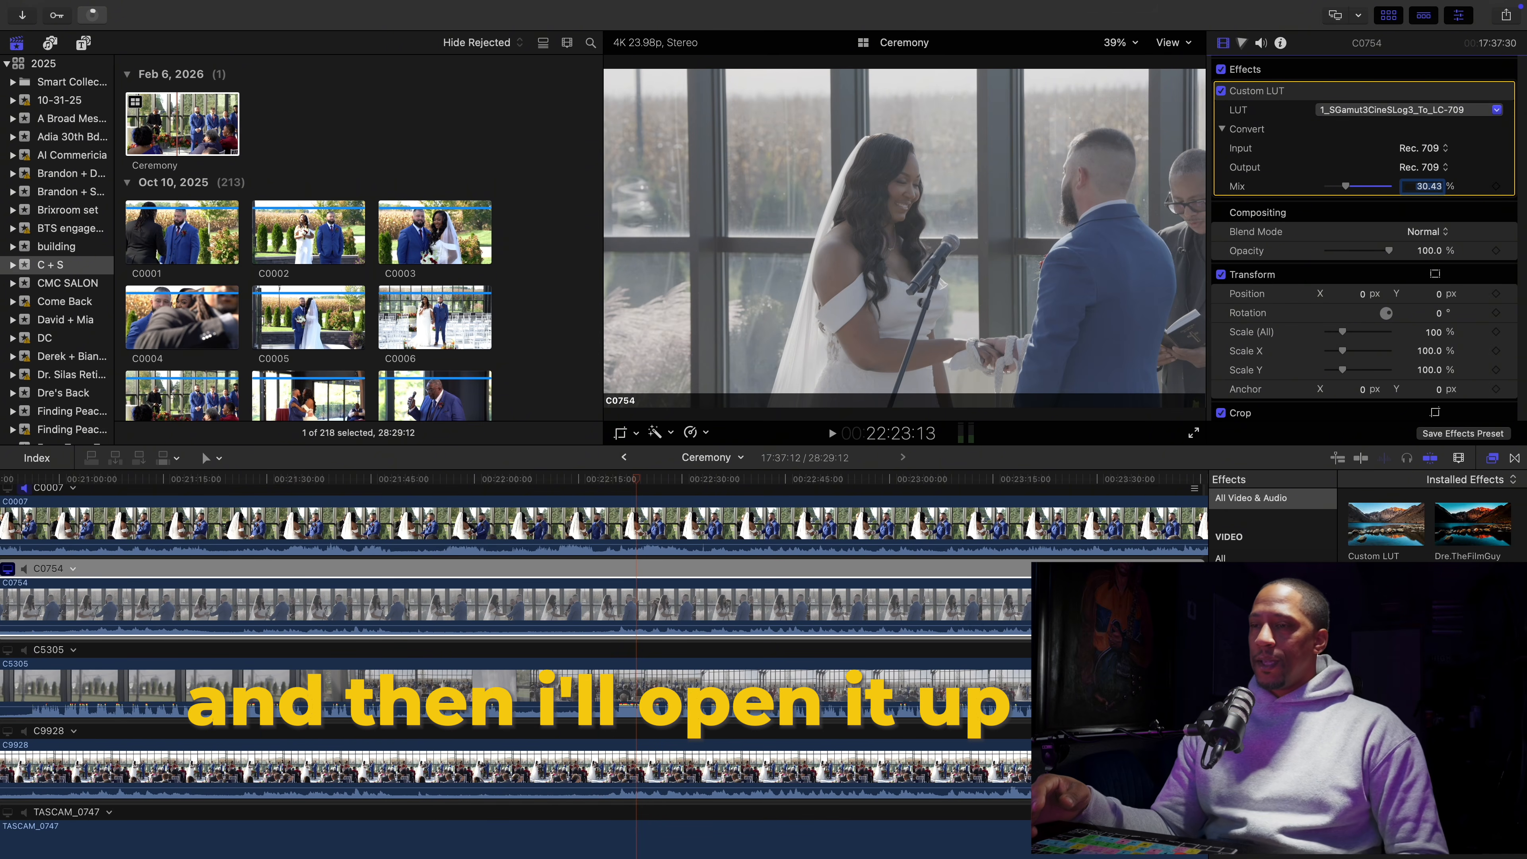
Apply the Dre's New Lut effect to the C0754 angle and set the AP CLASSIC CINE NEUTRAL D_SLOG3 LUT's mix to about 30%
left_click_drag(1393, 606, 1058, 605)
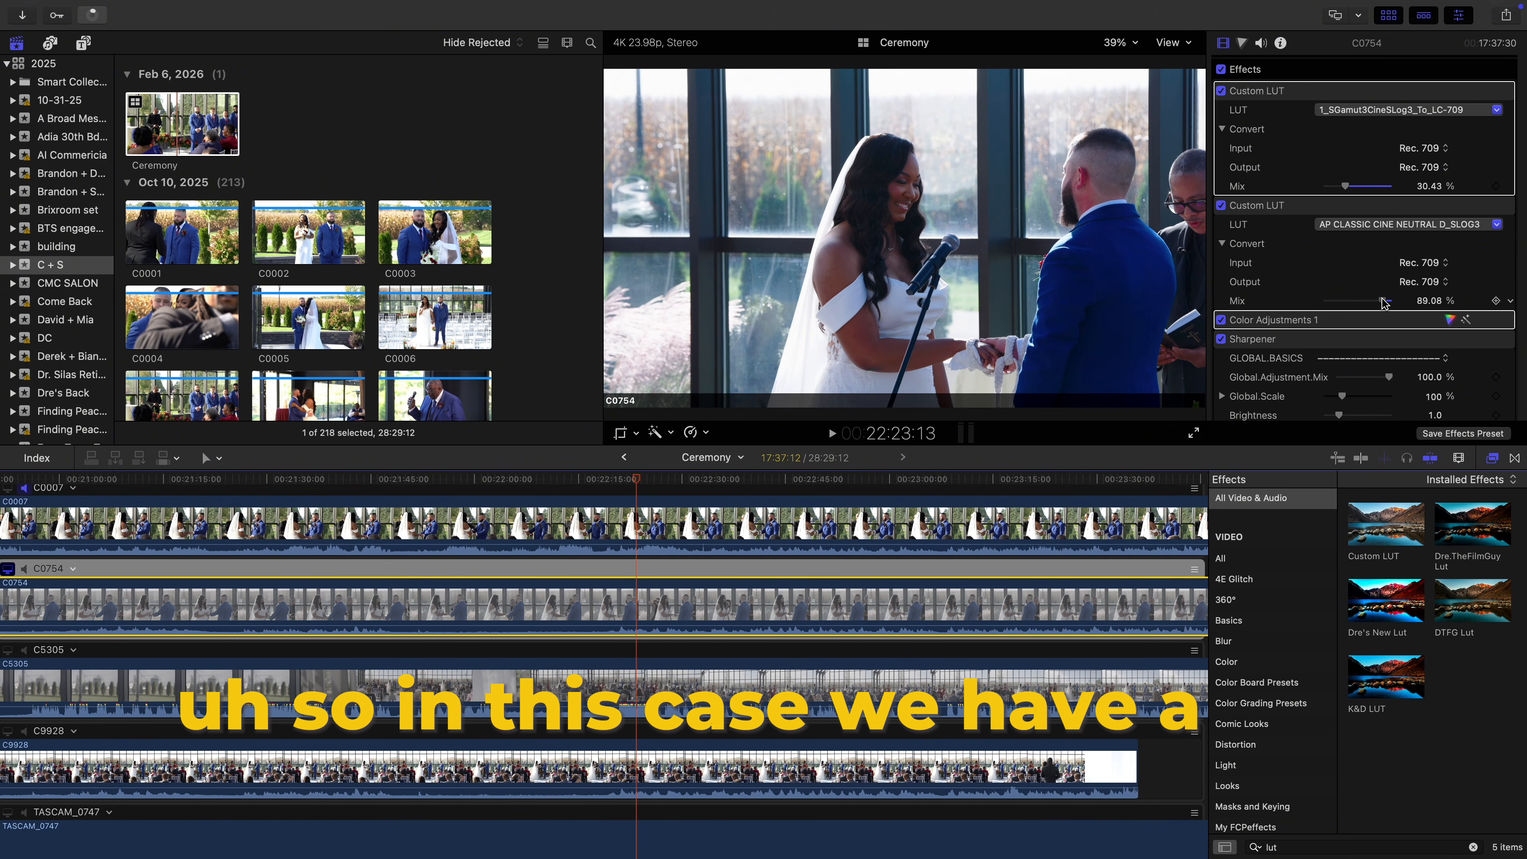
left_click_drag(1382, 302, 1345, 305)
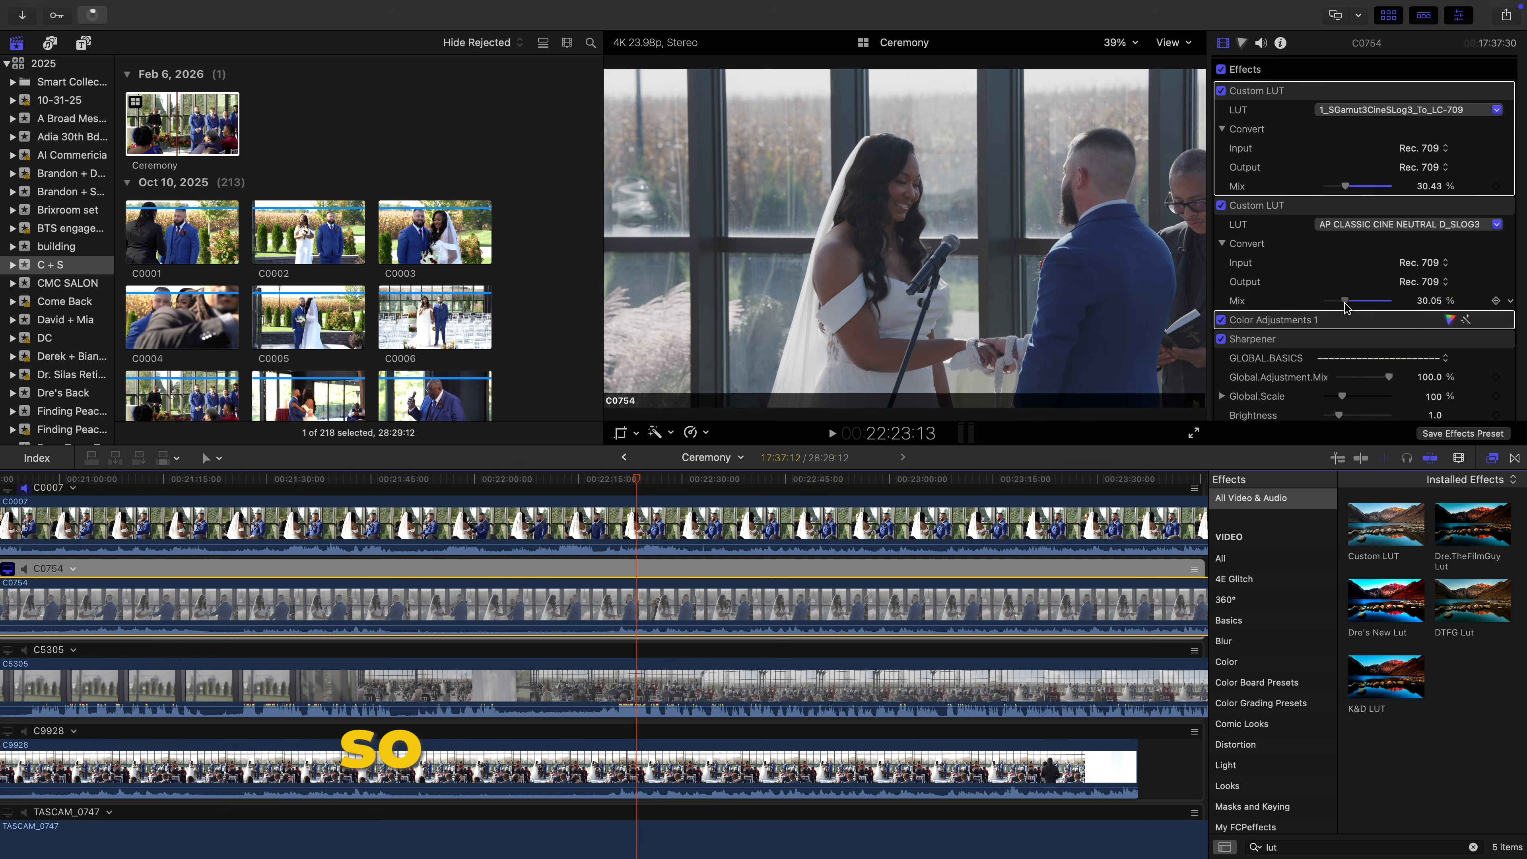
left_click(1430, 300)
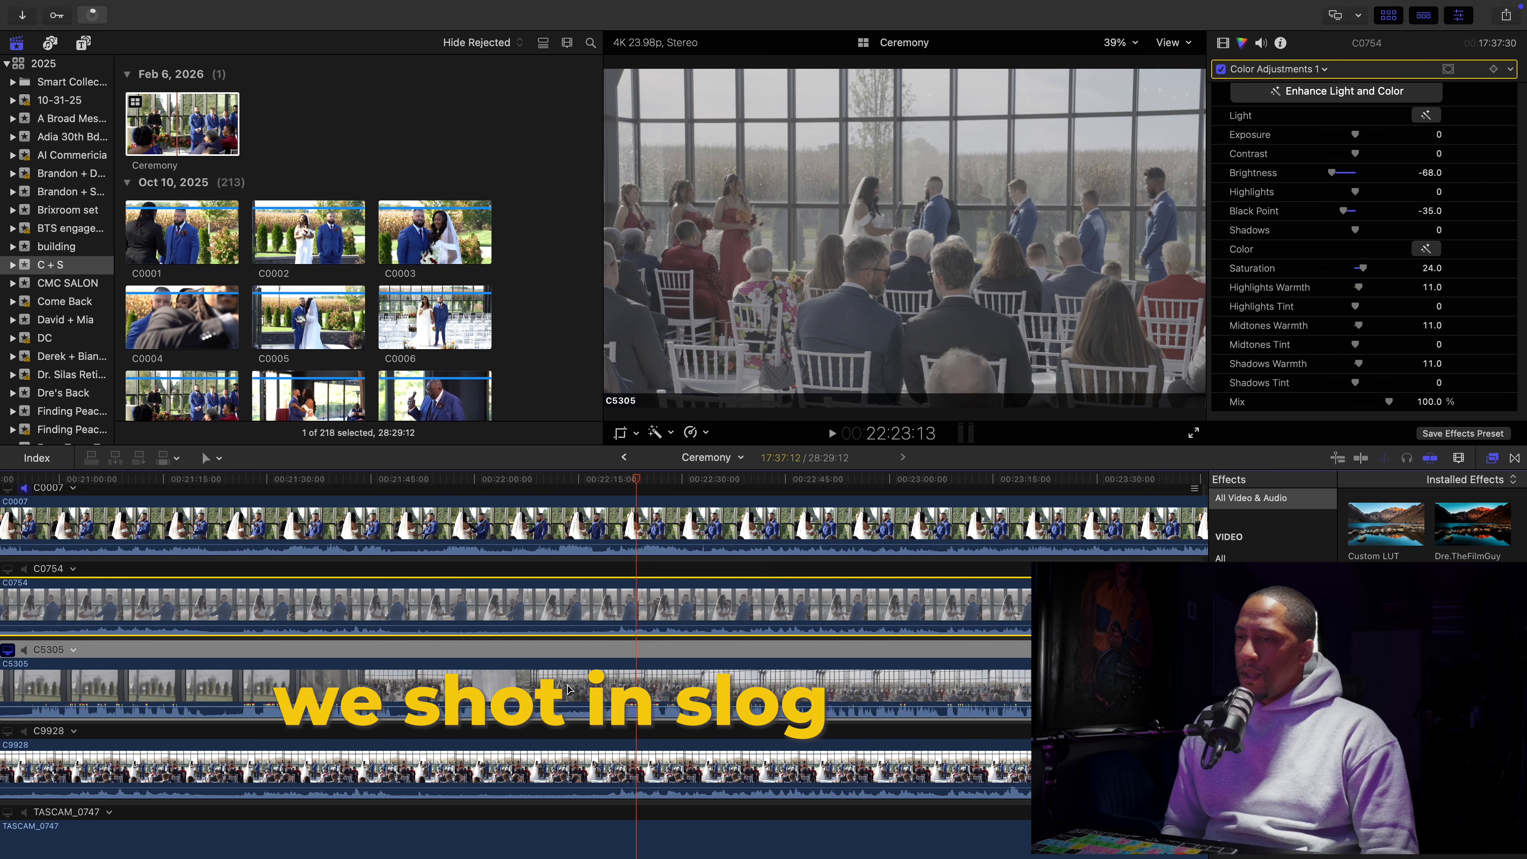
Paste the C0754 angle's color adjustments onto the C5305 angle, including brightness -68, black point -35, saturation 24 and warmth 11
left_click(637, 681)
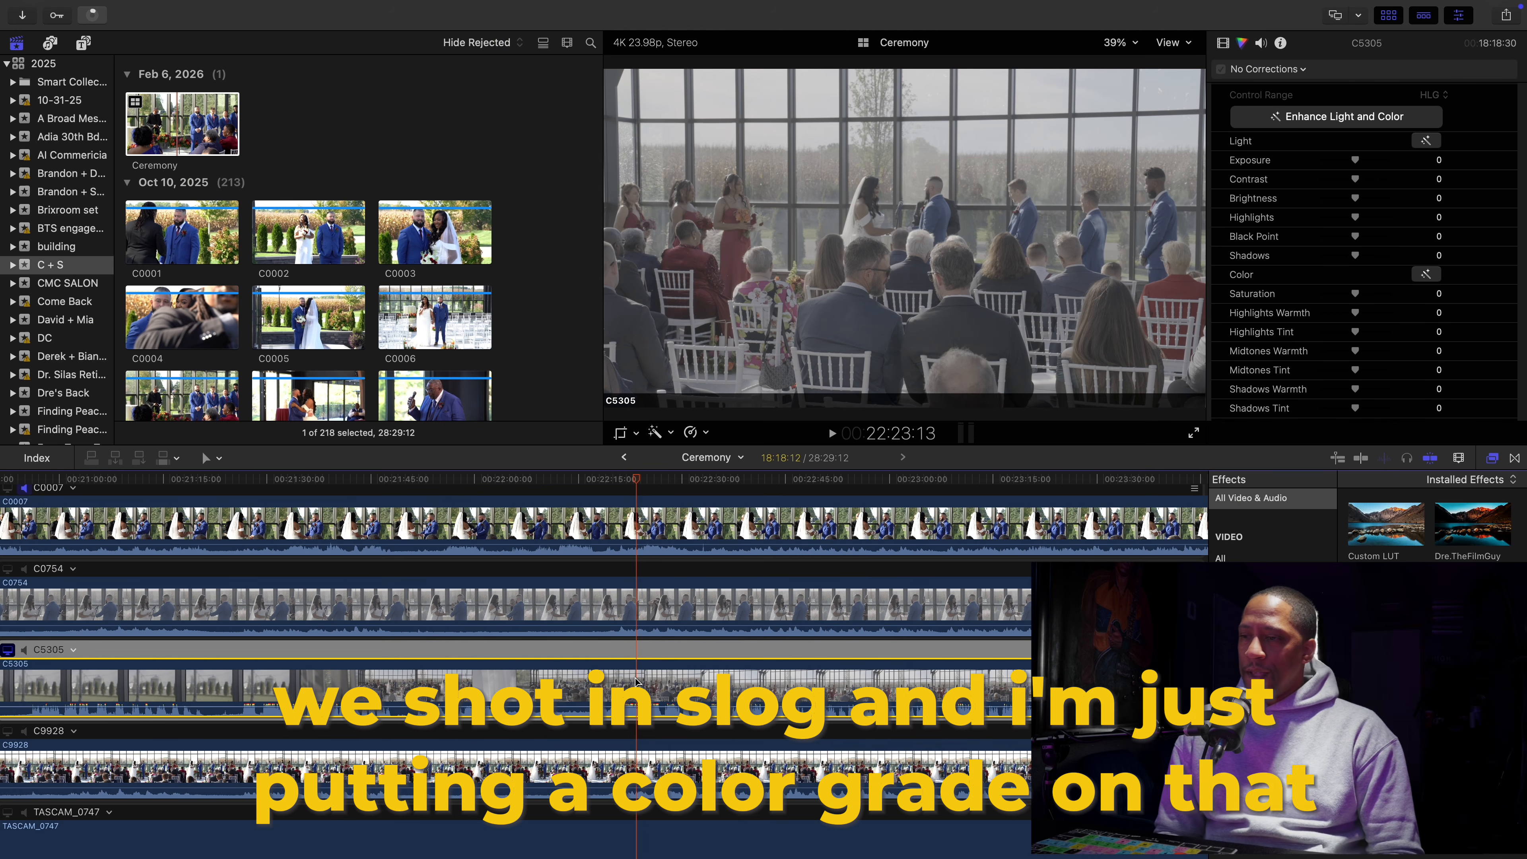
key("super+shift+v")
key("Return")
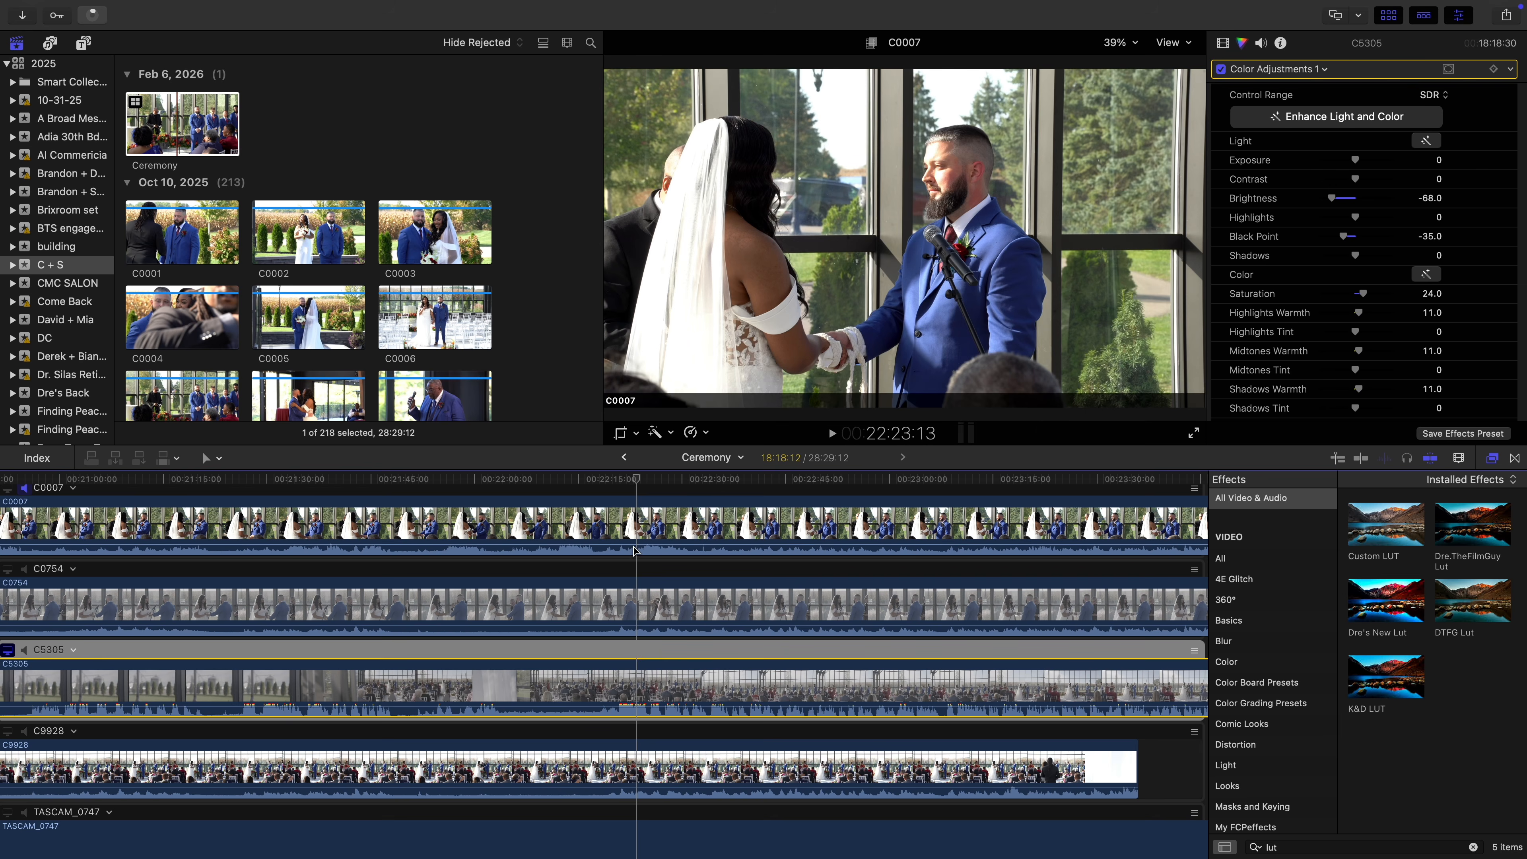
left_click(636, 532)
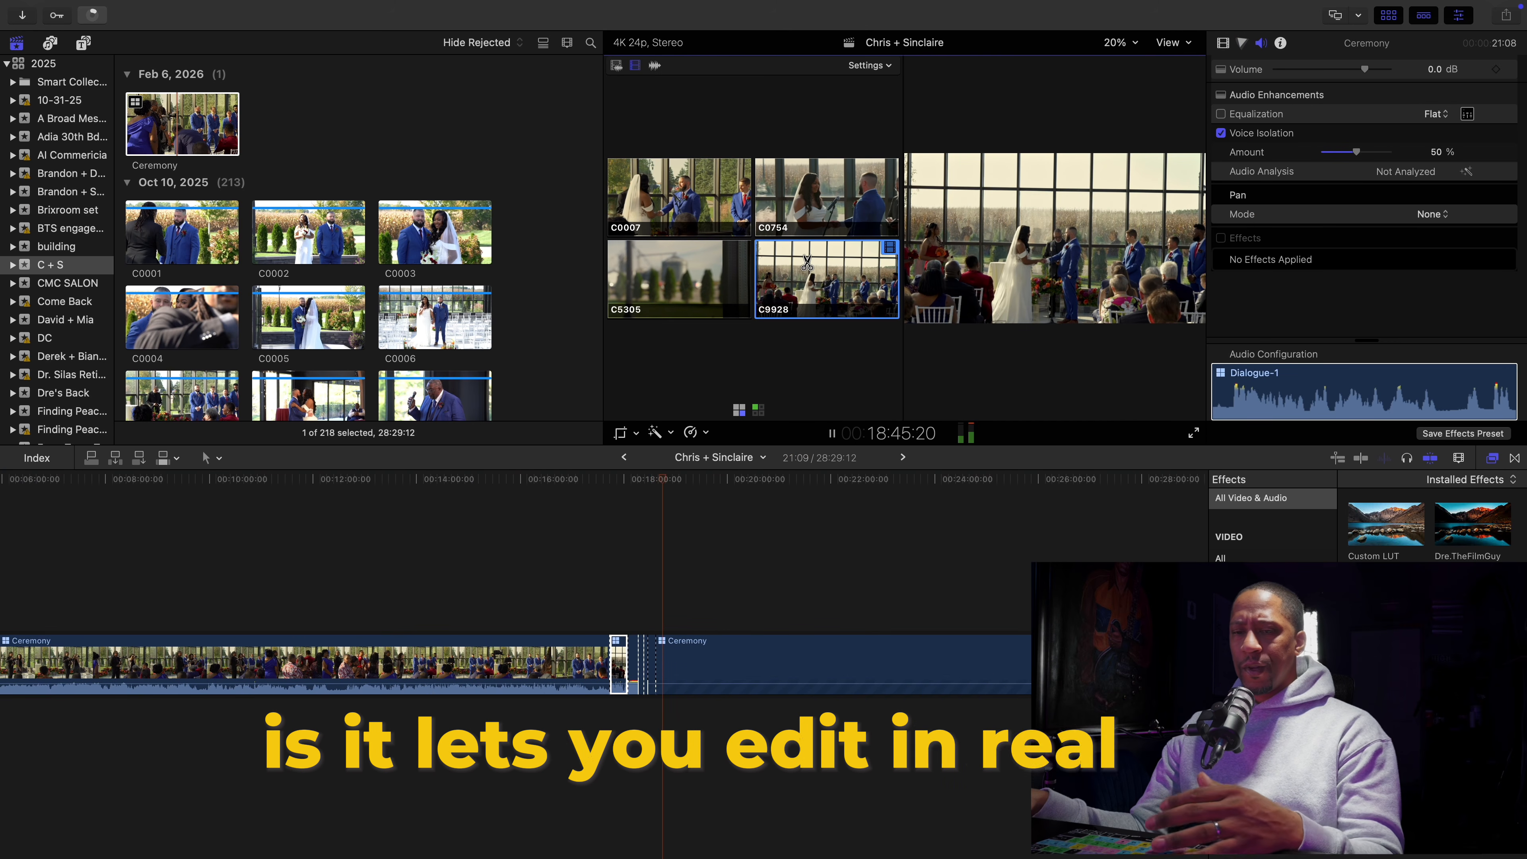
Cut the Ceremony multicam during playback from about 18:45 to 22:18, switching to the C0754 close angle and the C9928 wide angle
left_click(831, 173)
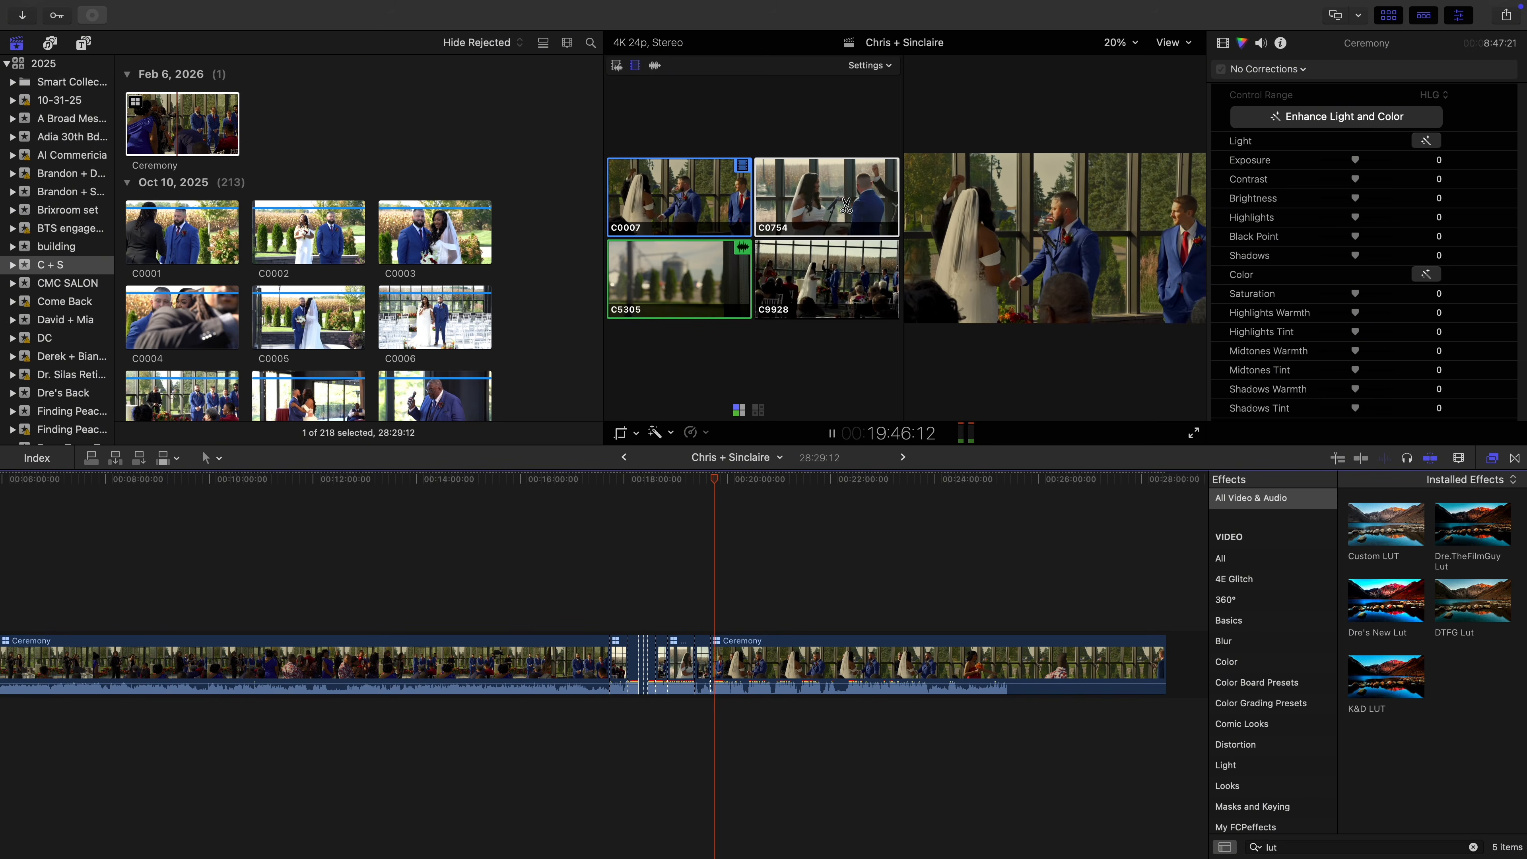
left_click(845, 206)
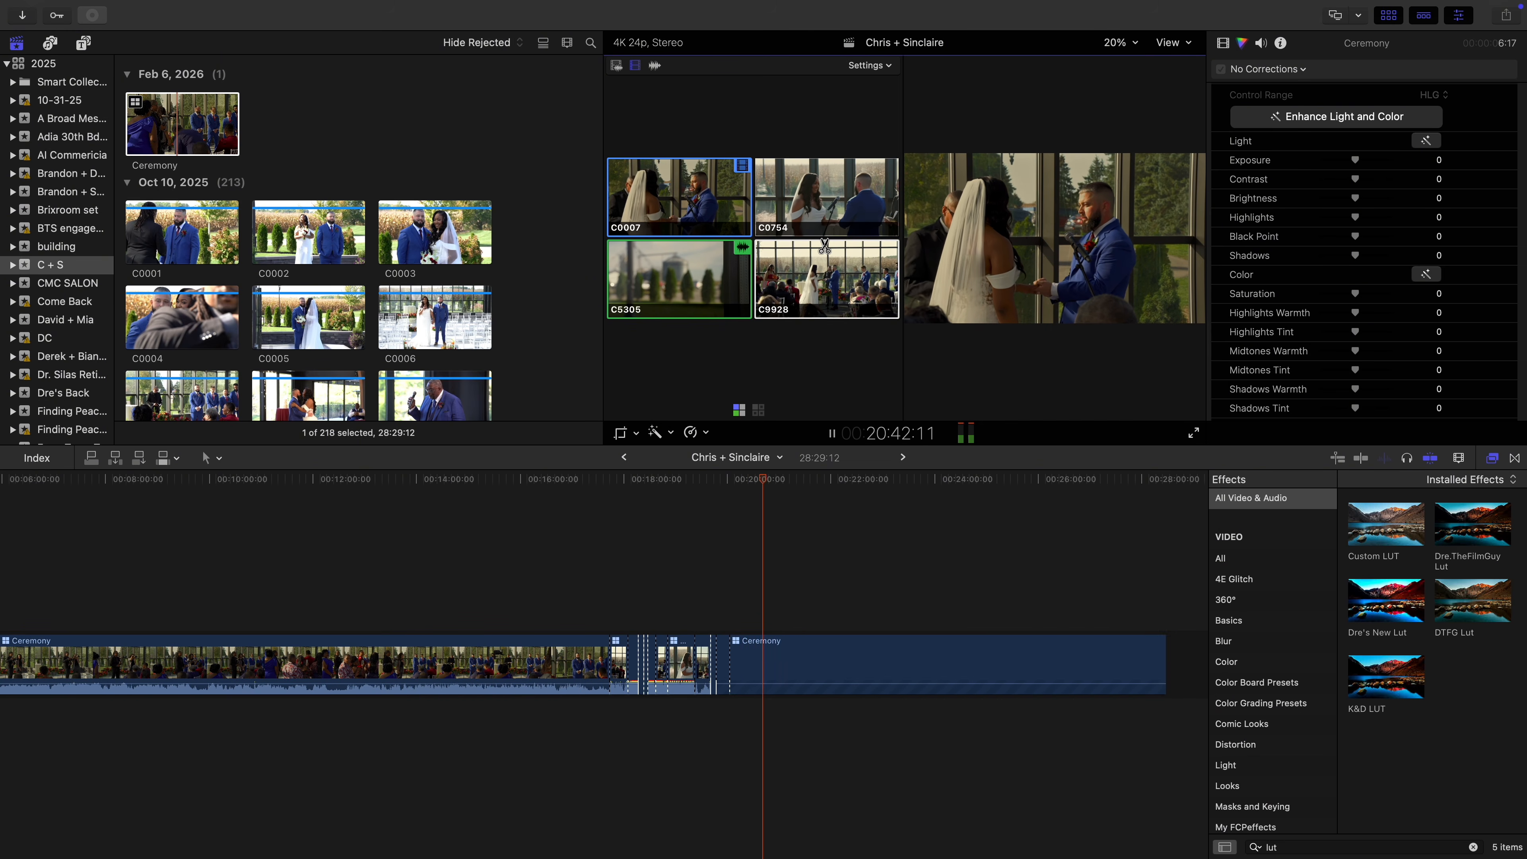
left_click(830, 209)
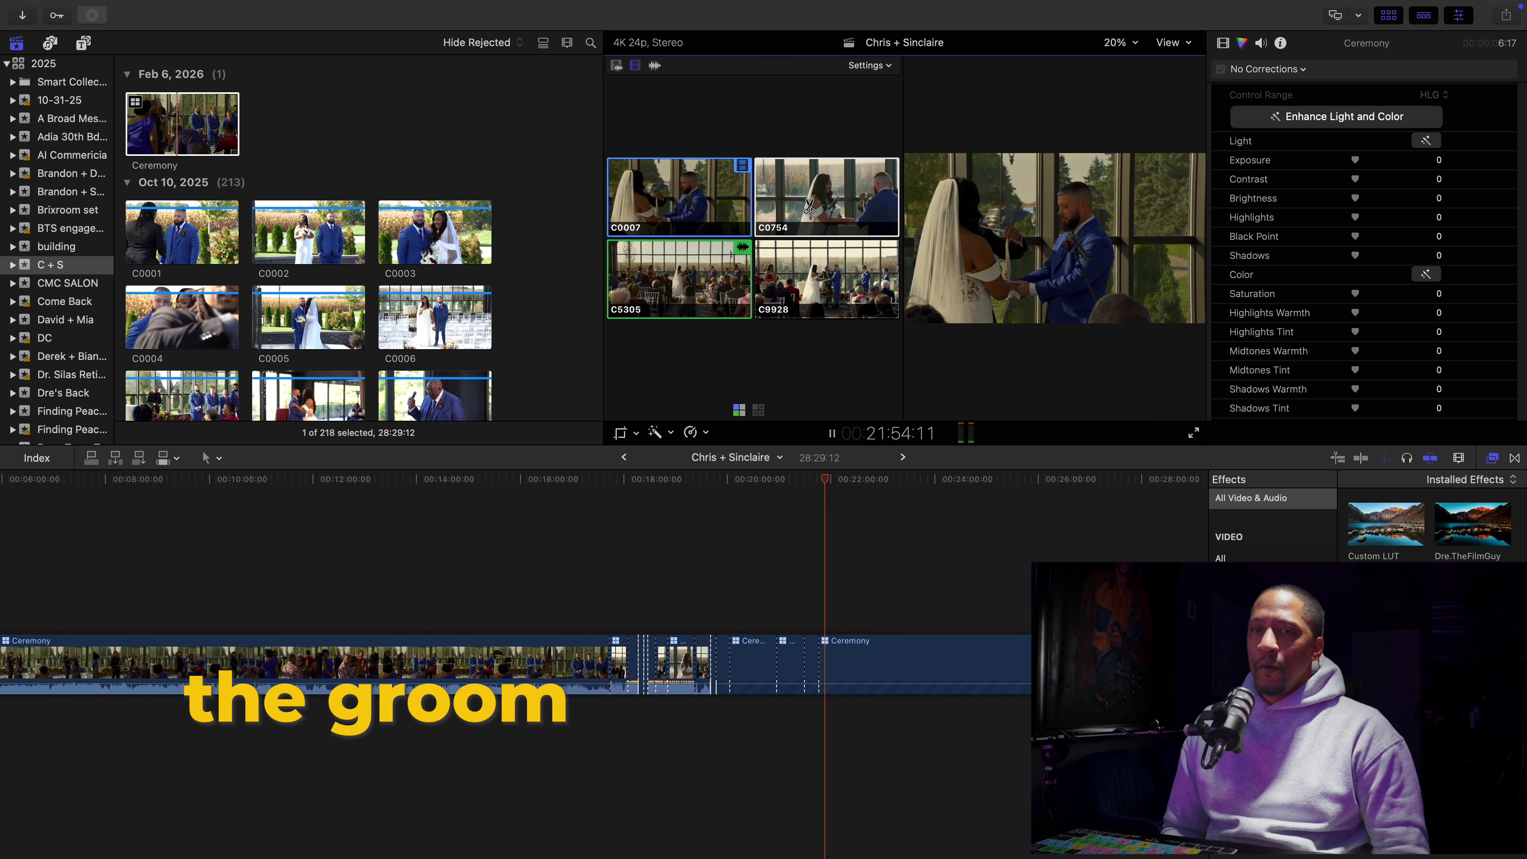
left_click(851, 175)
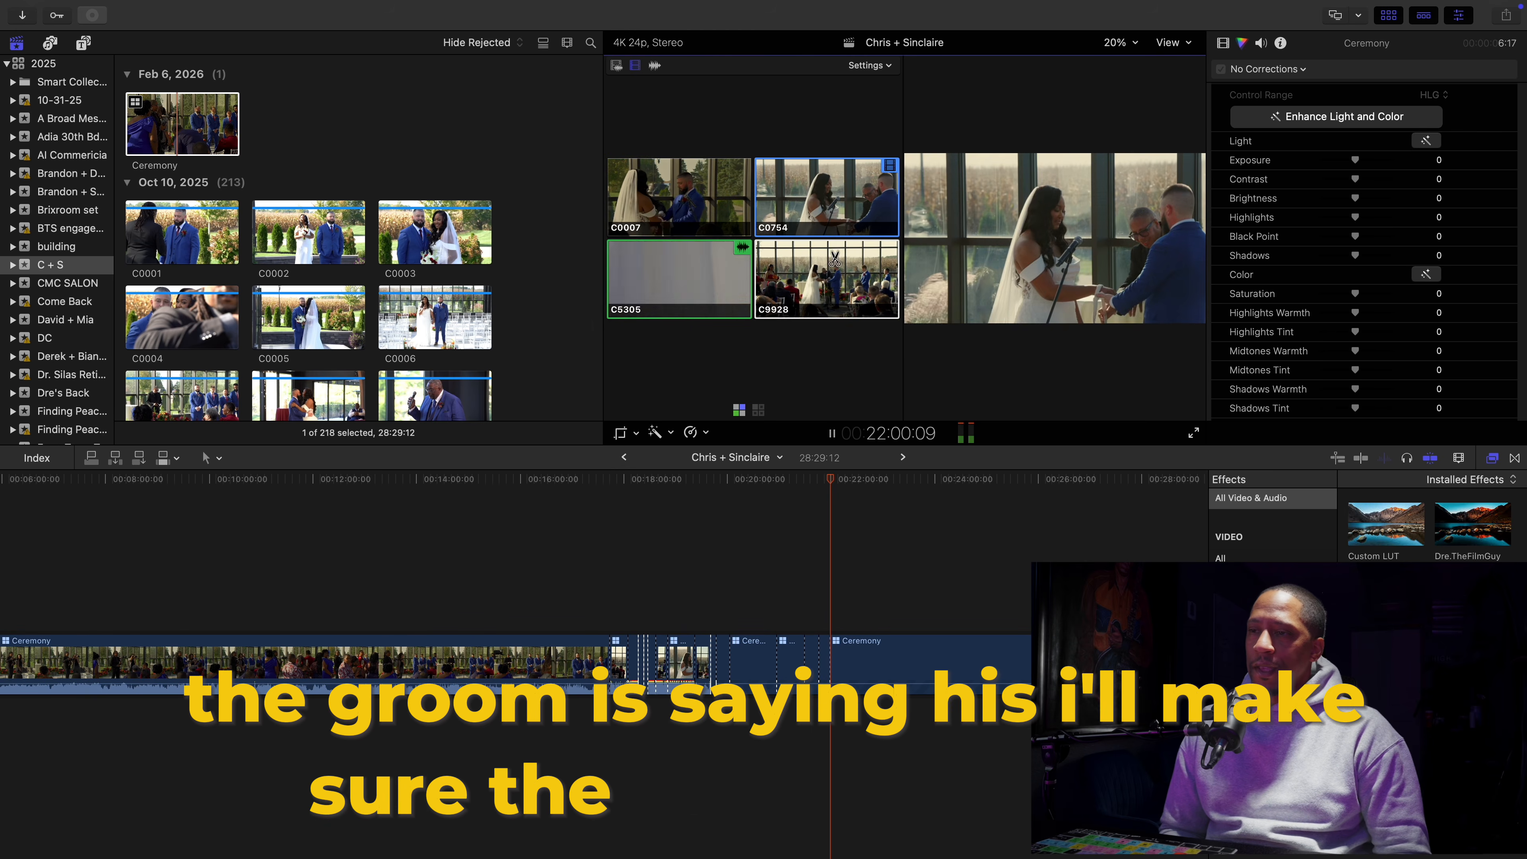
left_click(835, 281)
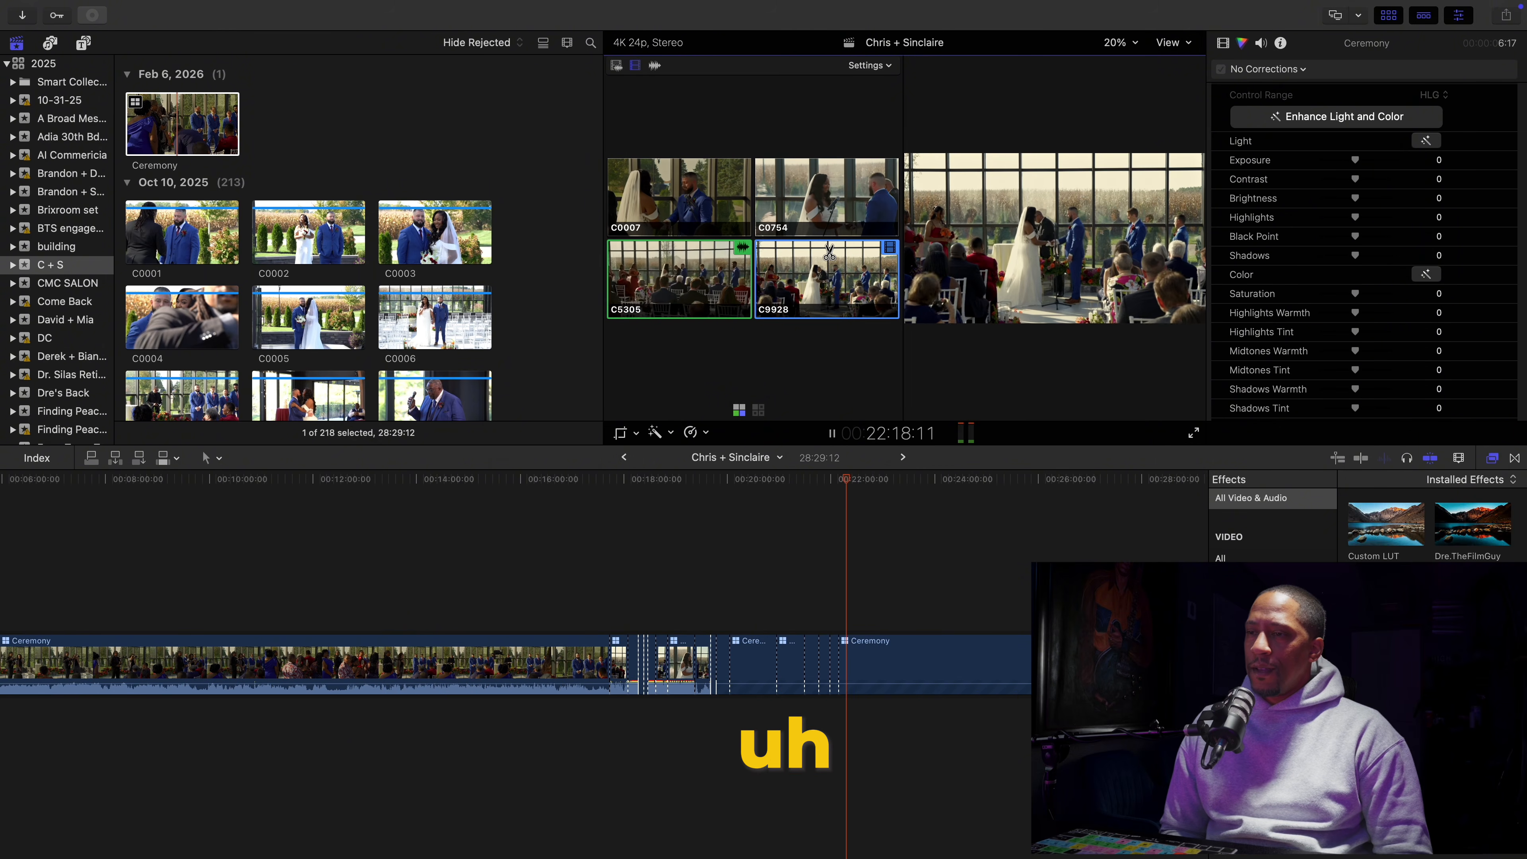
left_click(830, 196)
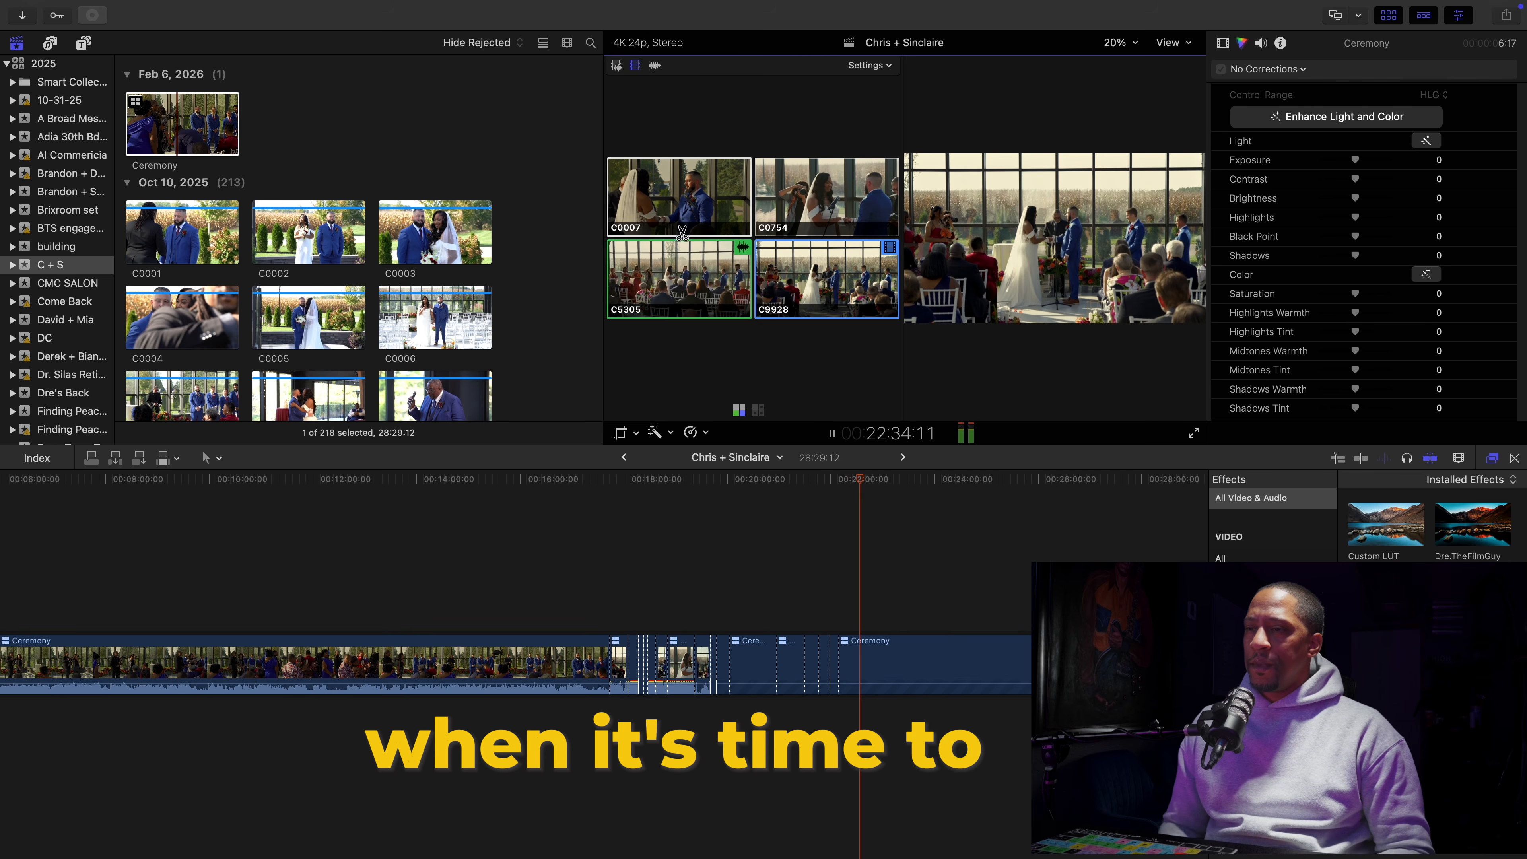
Keep live-cutting the Ceremony multicam from about 22:34, using C0754, C5305 and C9928, and hold C5305 for the couple's walk out
left_click(808, 206)
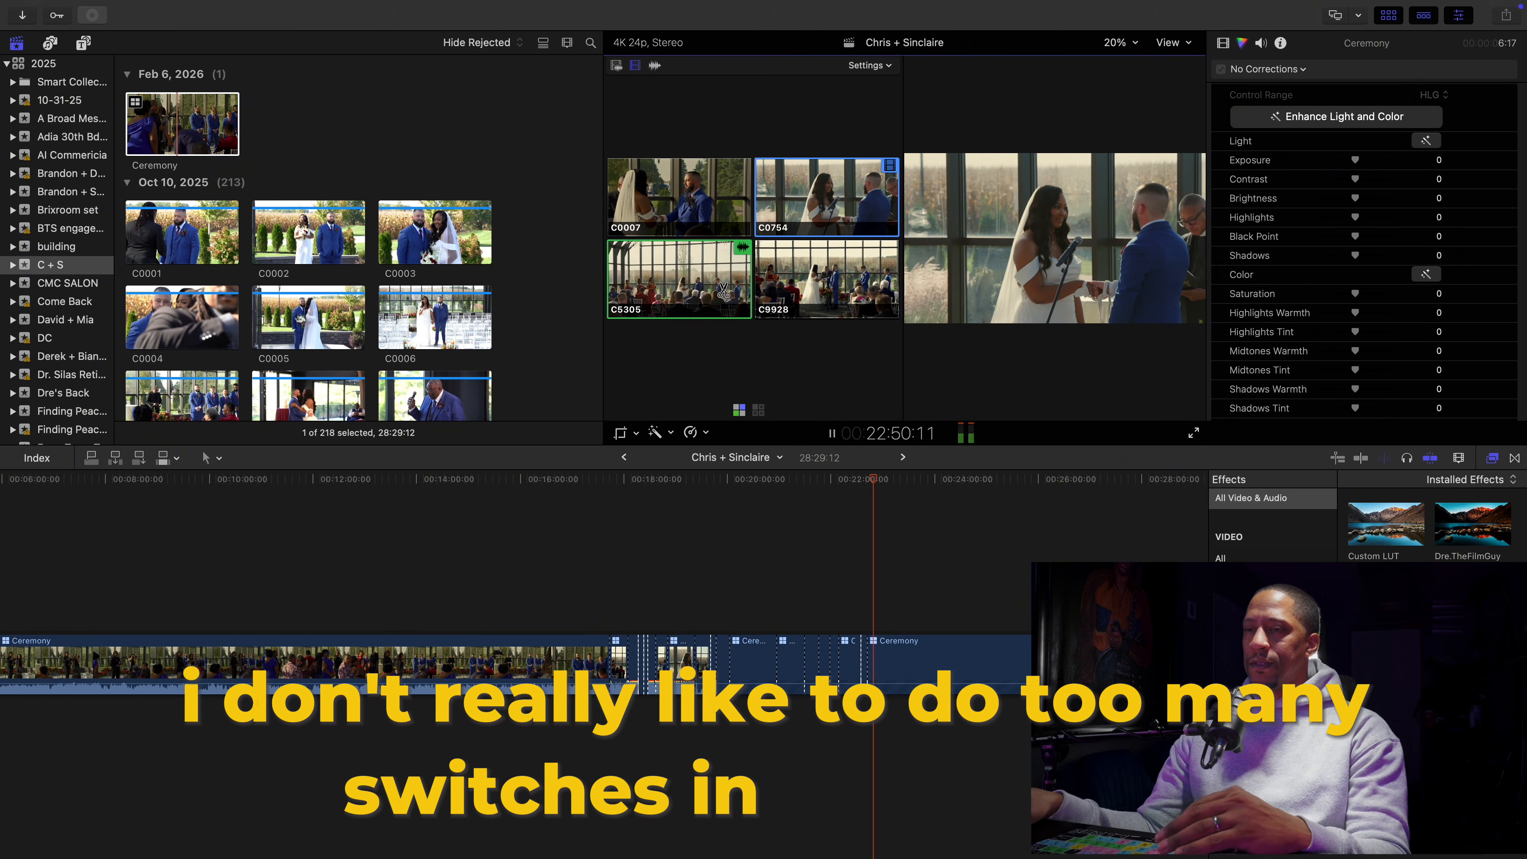
left_click(738, 289)
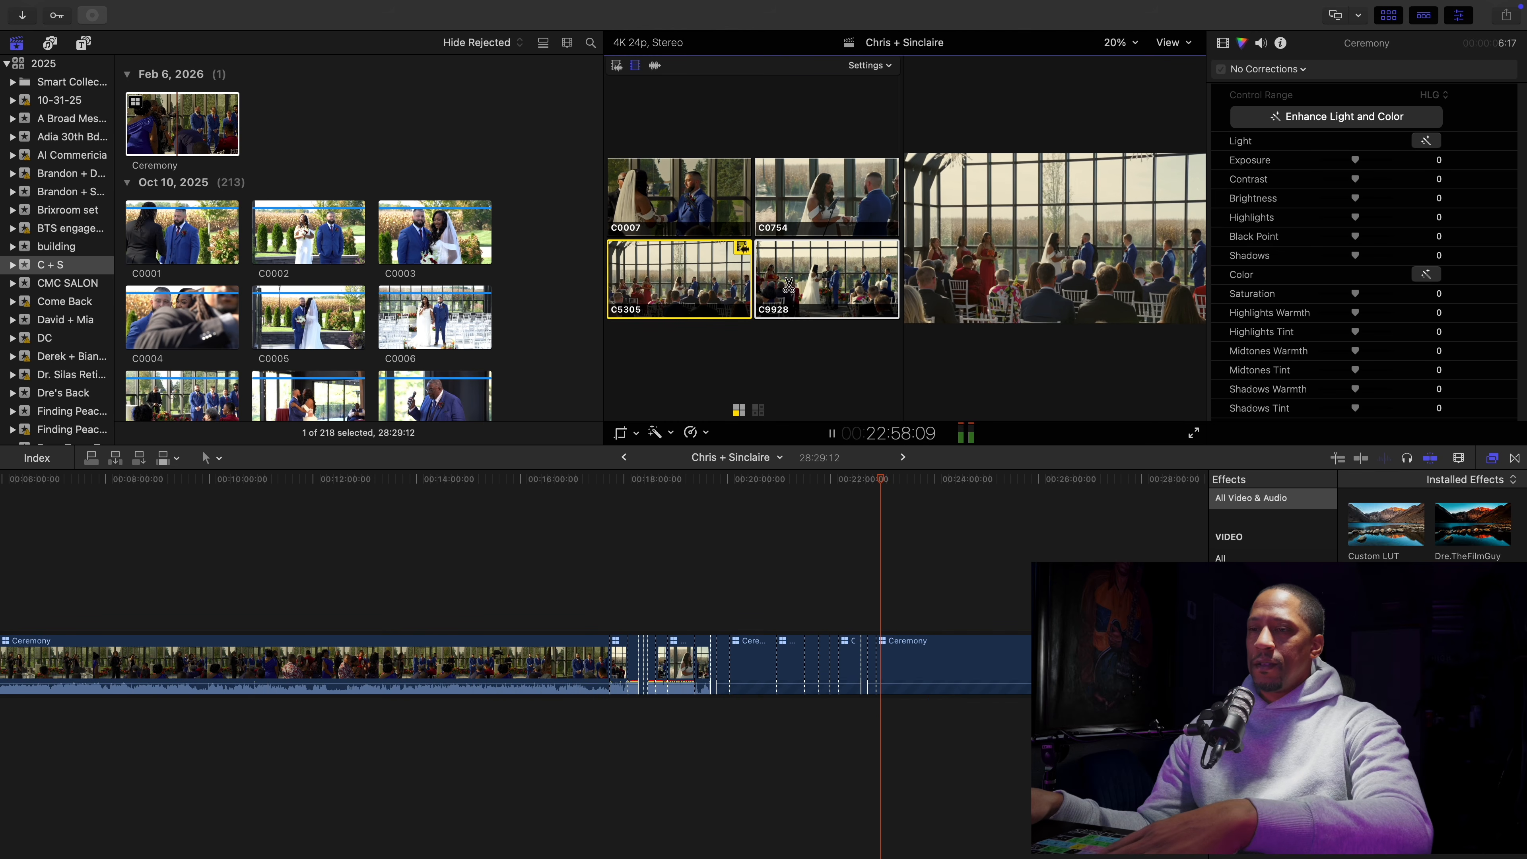
left_click(788, 287)
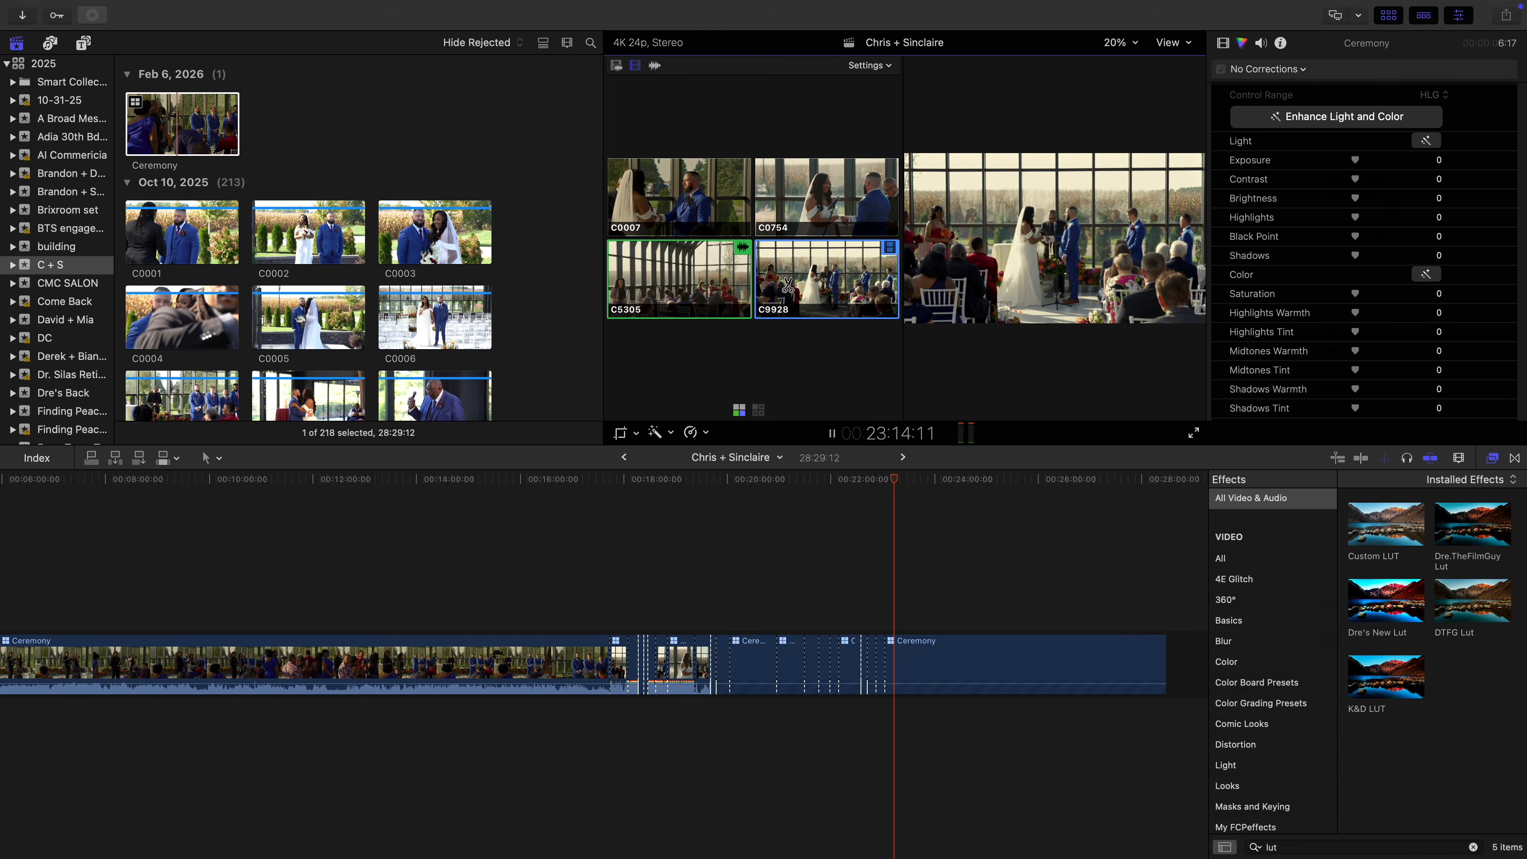
key("space")
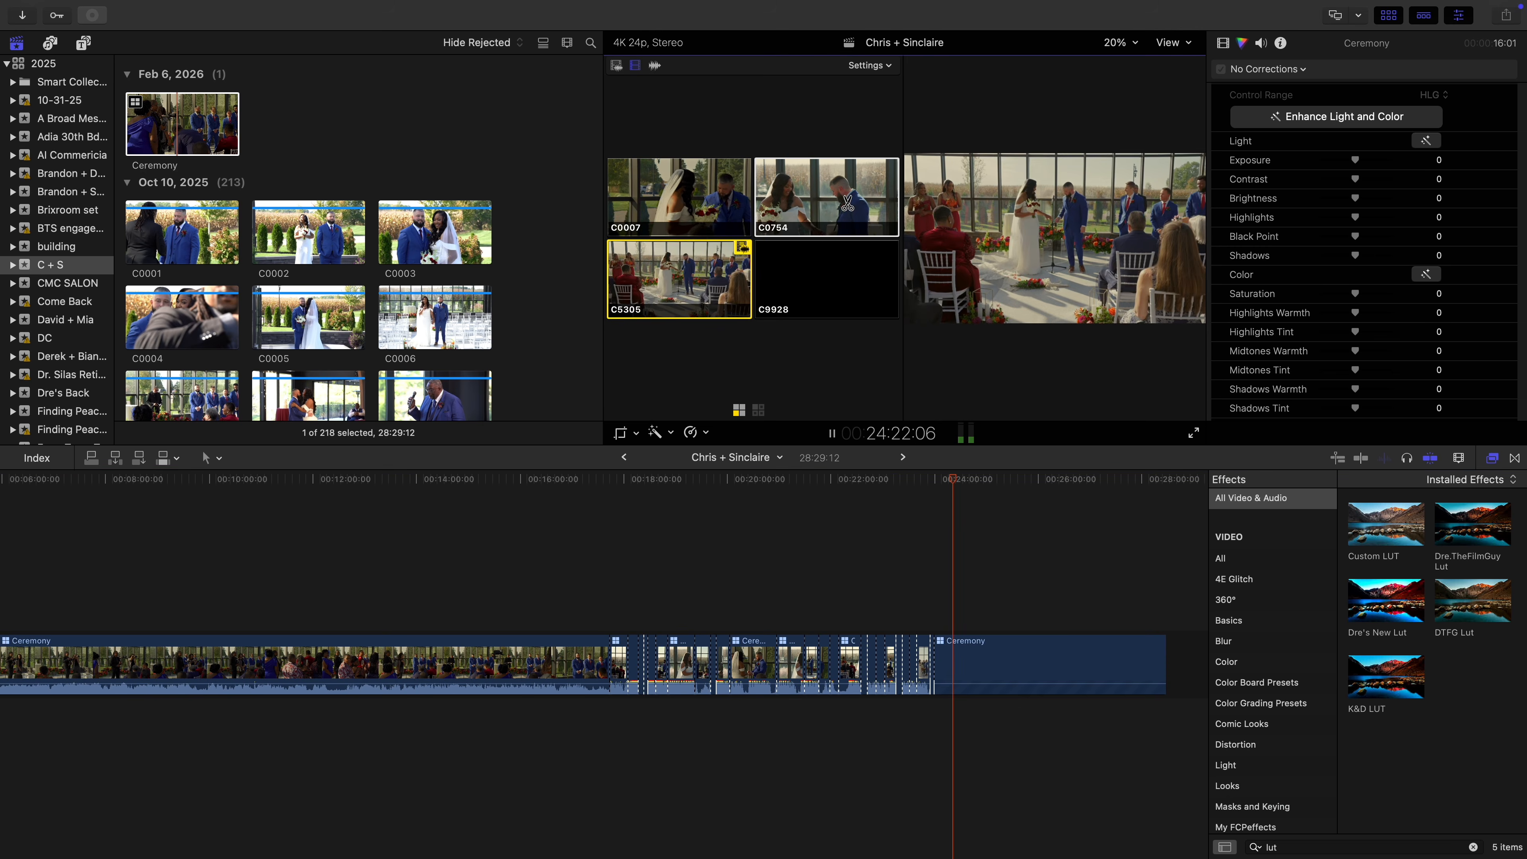
left_click(678, 294)
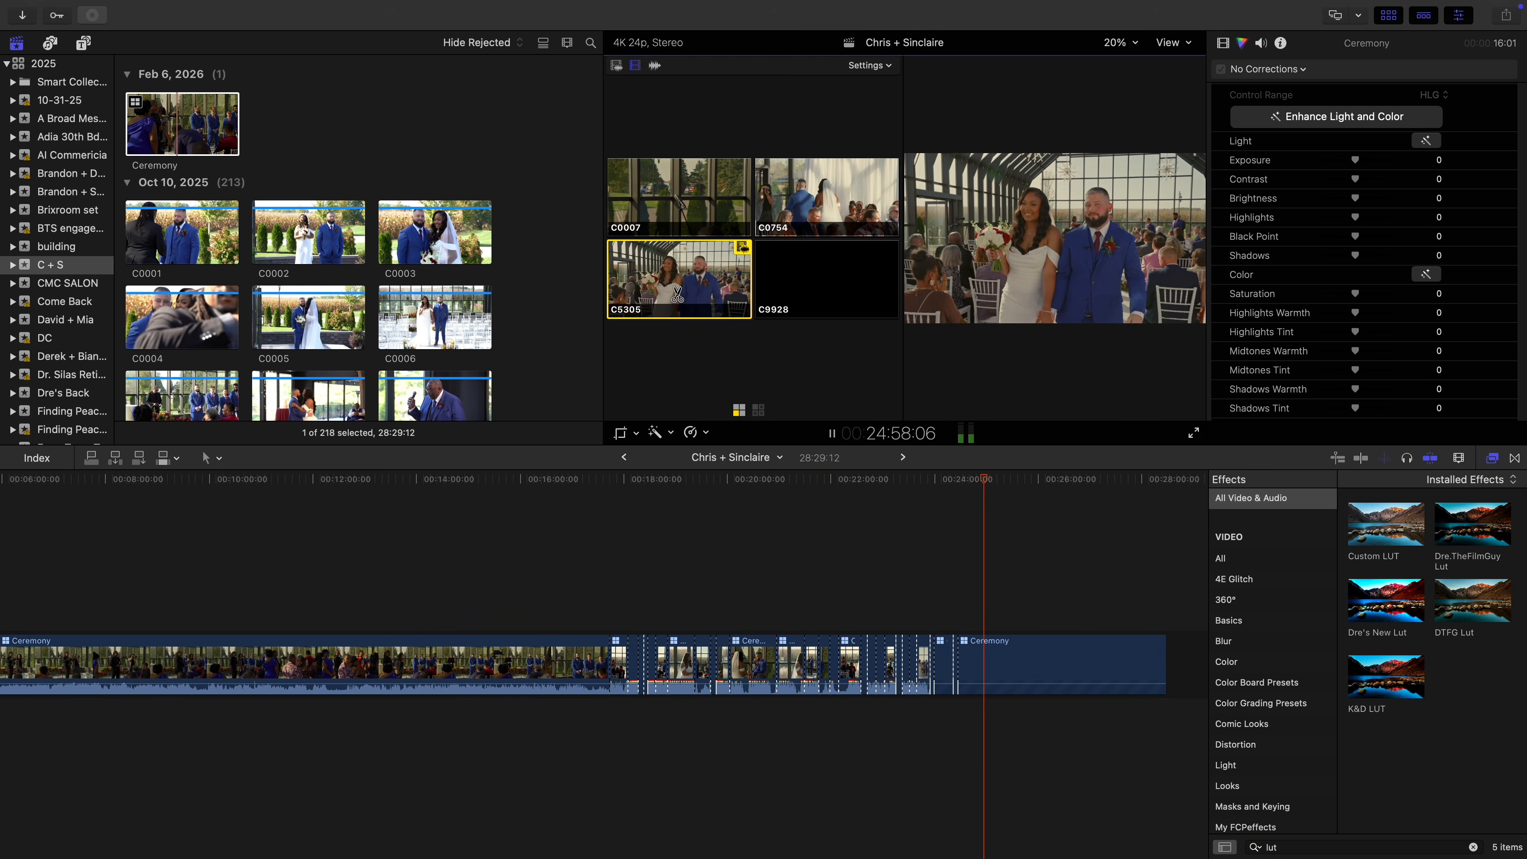
key("space")
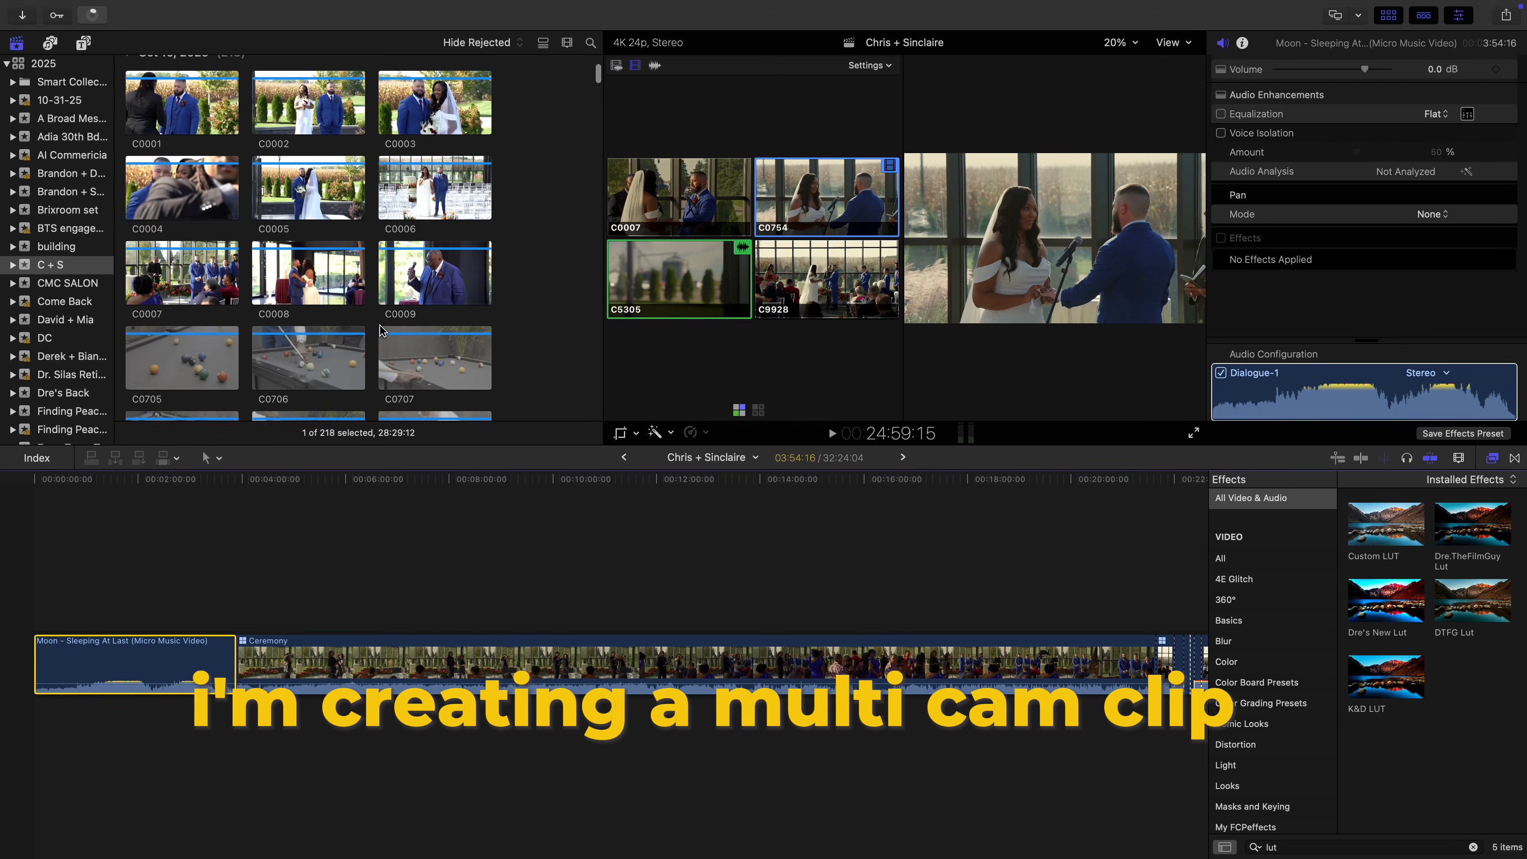
Look through the C + S event's clips for the couple's interview footage and preview C0737
scroll(380, 329, "down", 10)
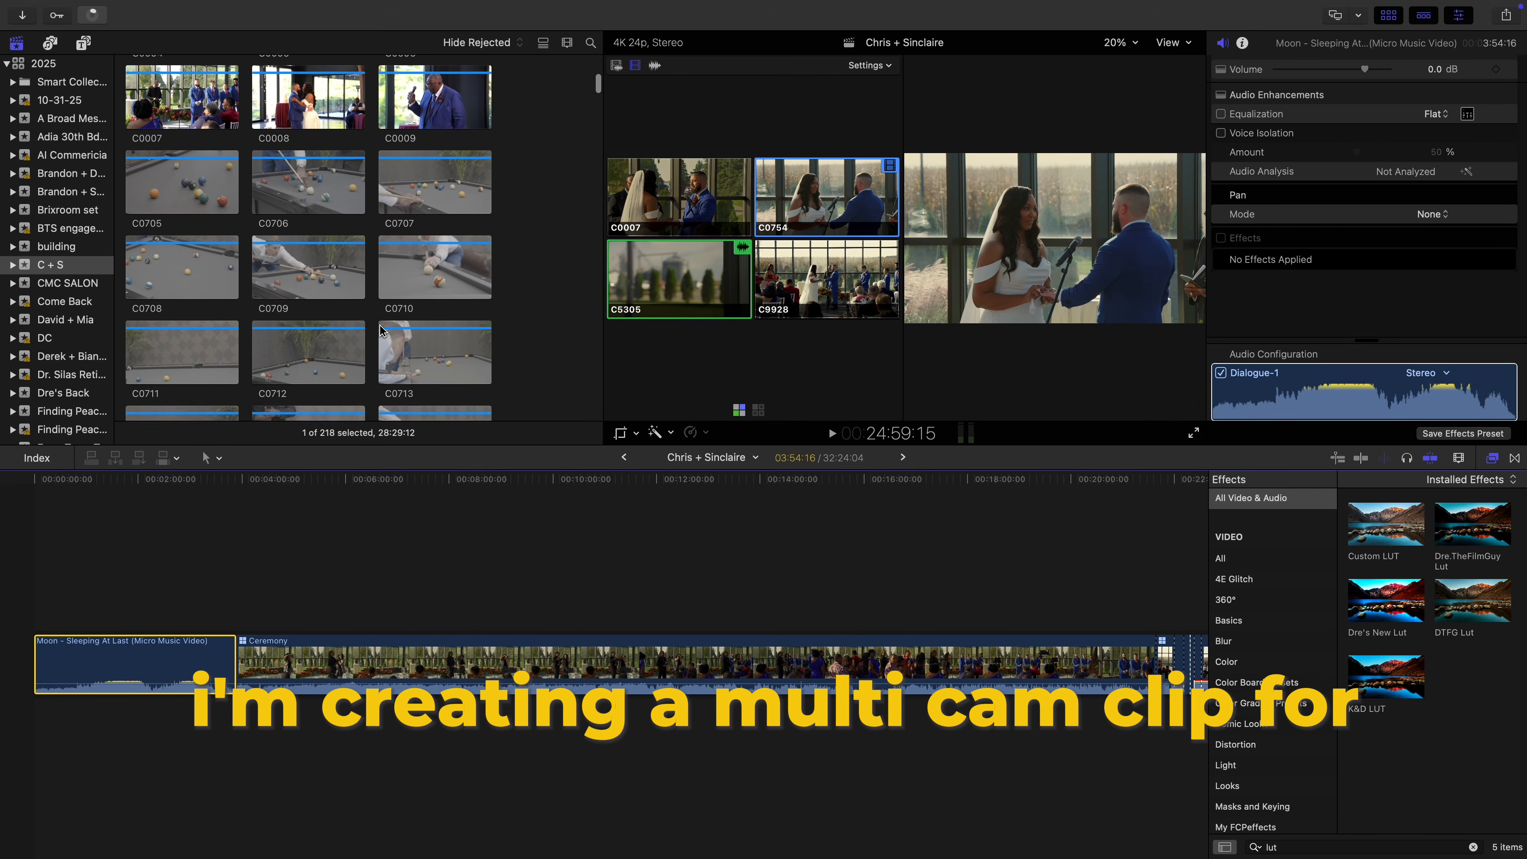
scroll(380, 329, "down", 4)
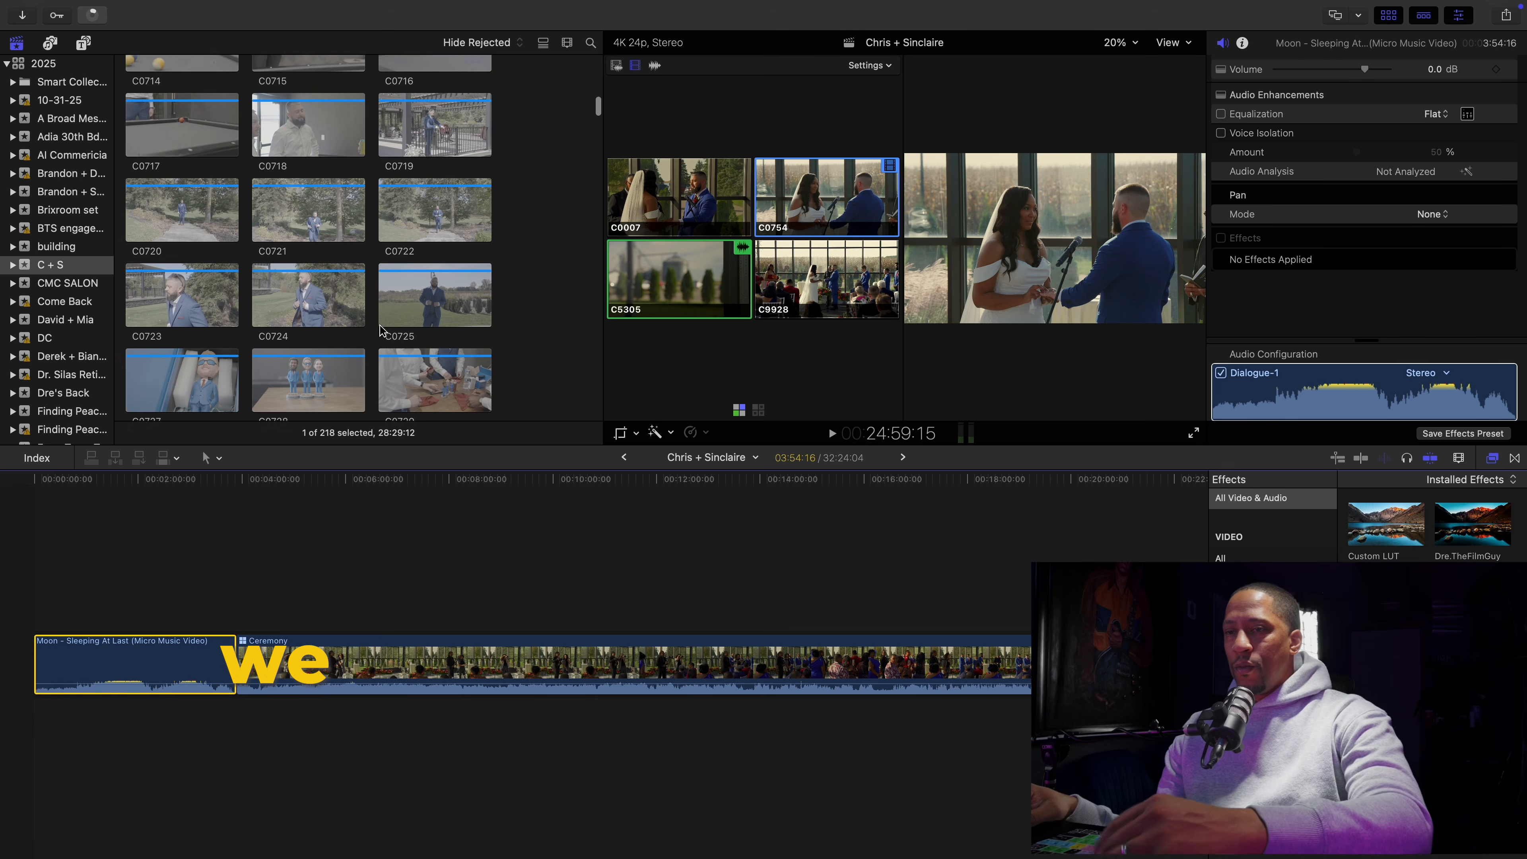
scroll(379, 330, "down", 2)
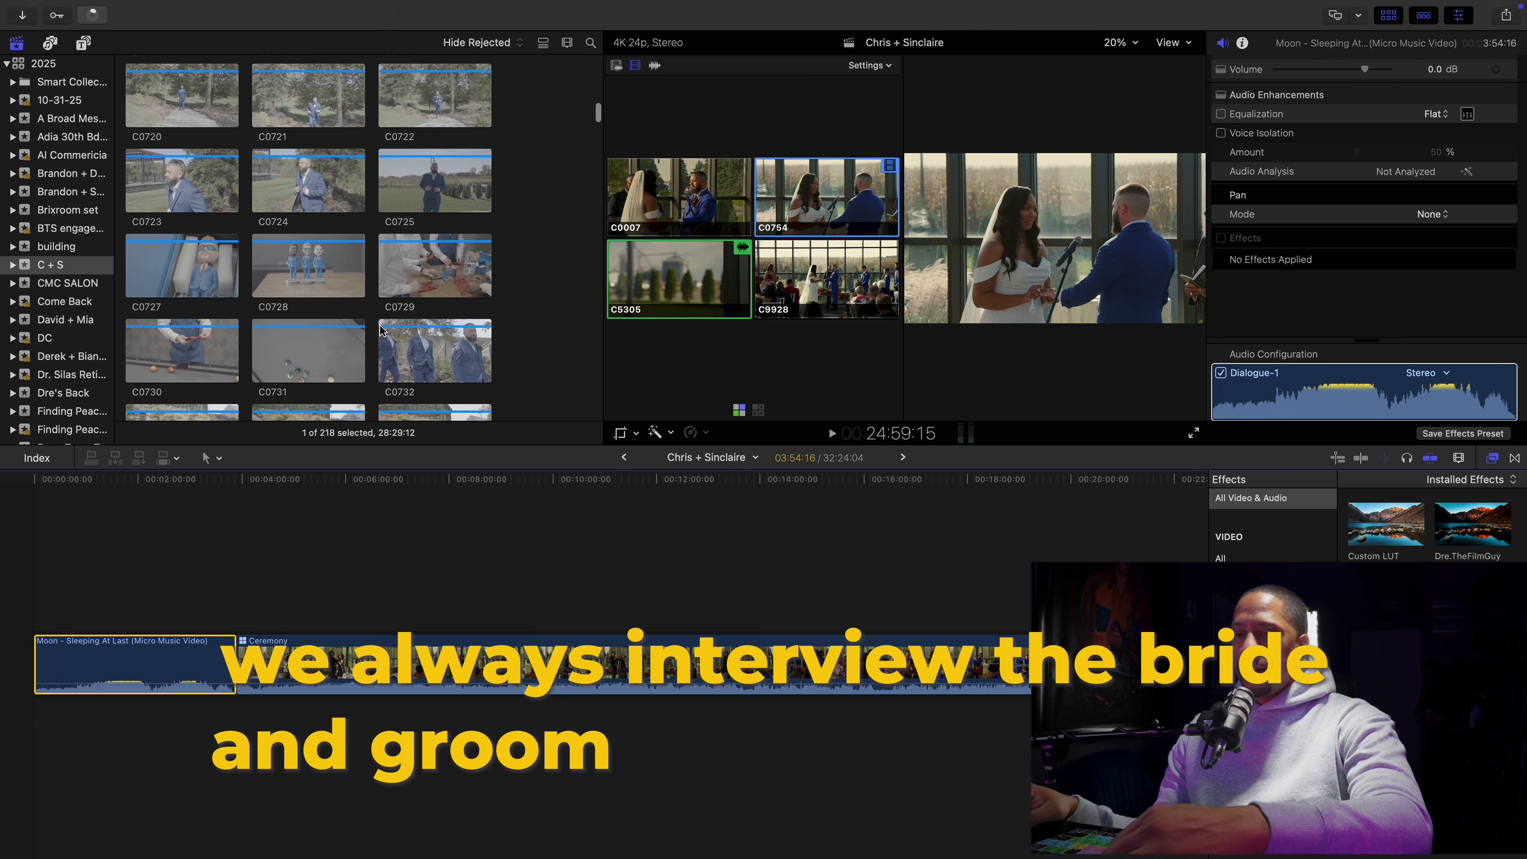
scroll(380, 330, "down", 6)
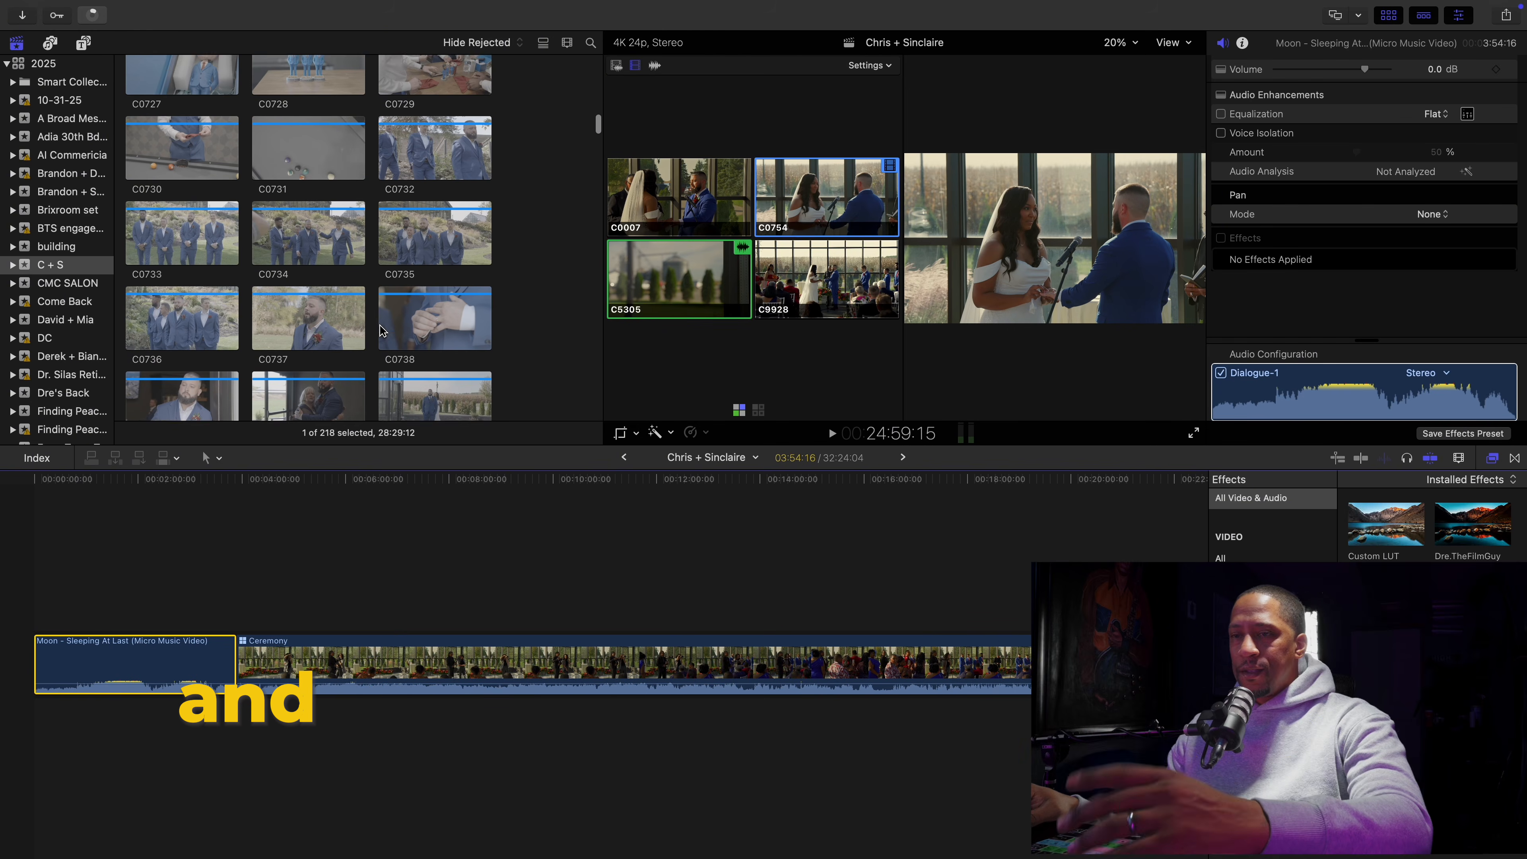
left_click(293, 305)
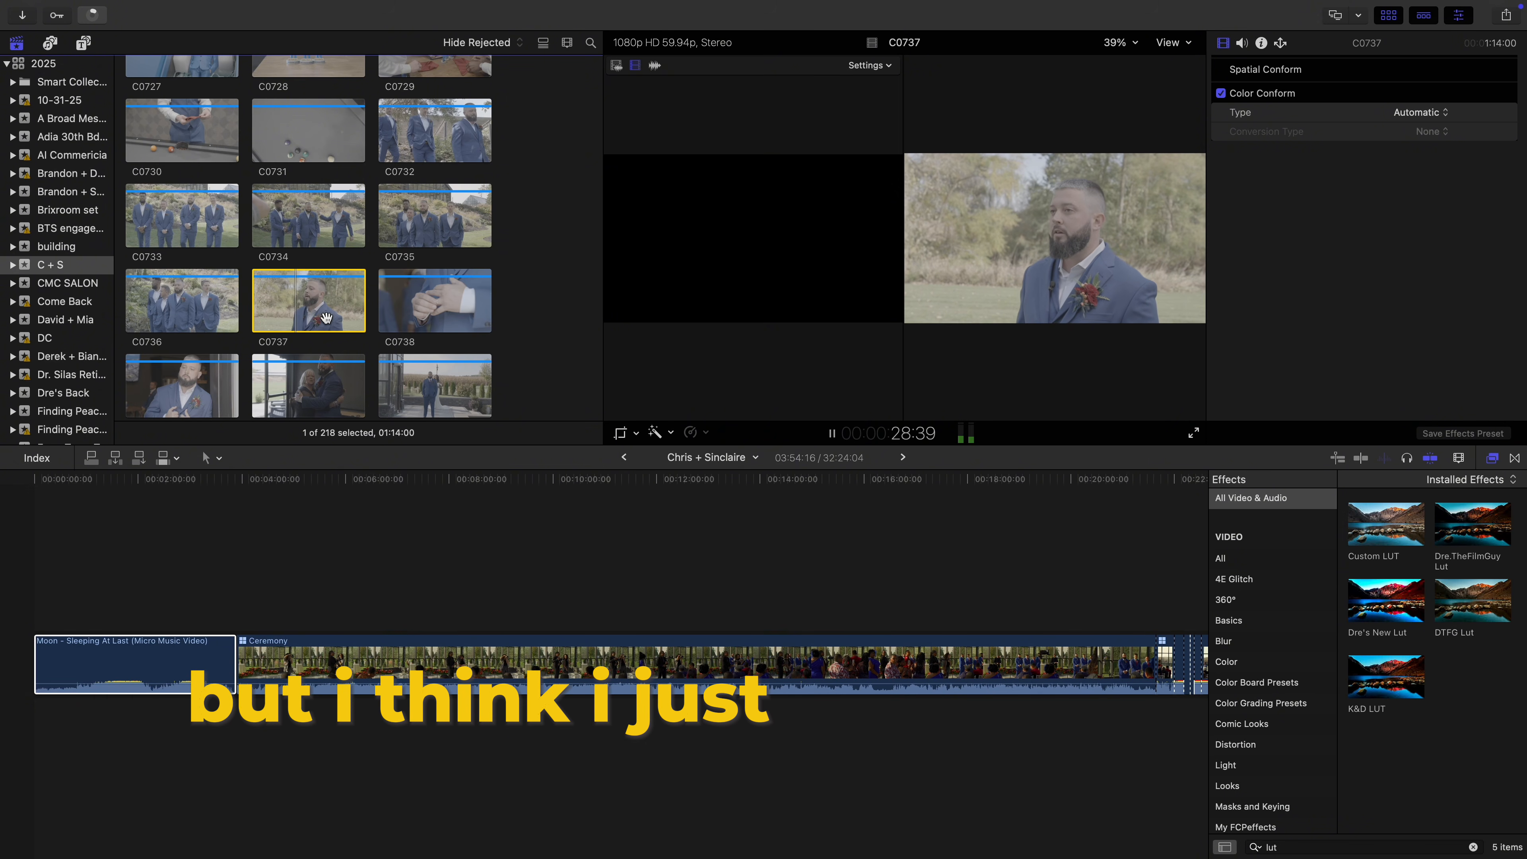
scroll(325, 320, "down", 4)
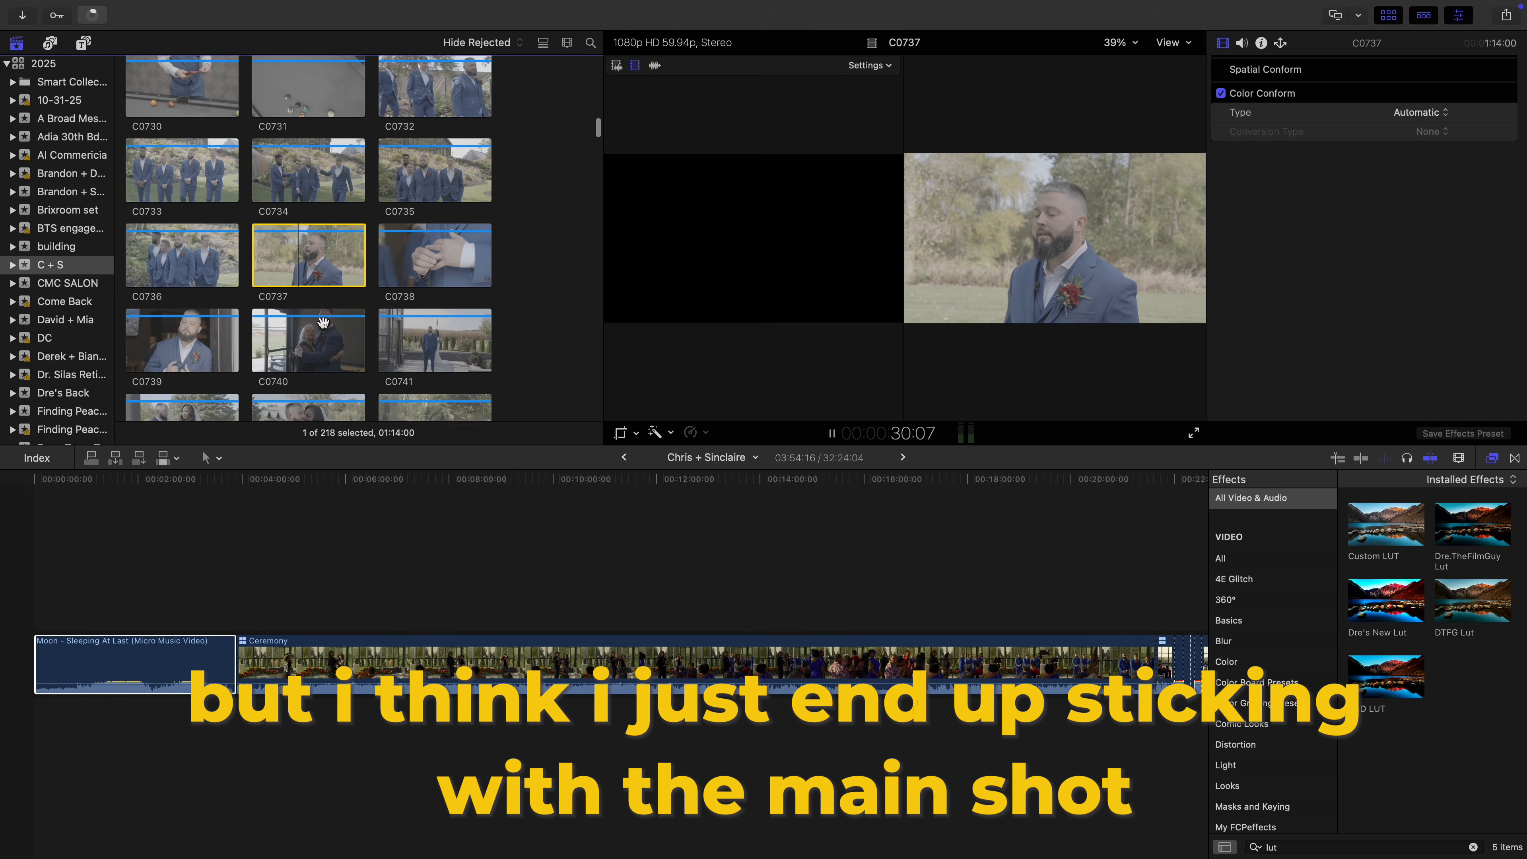
scroll(325, 328, "down", 15)
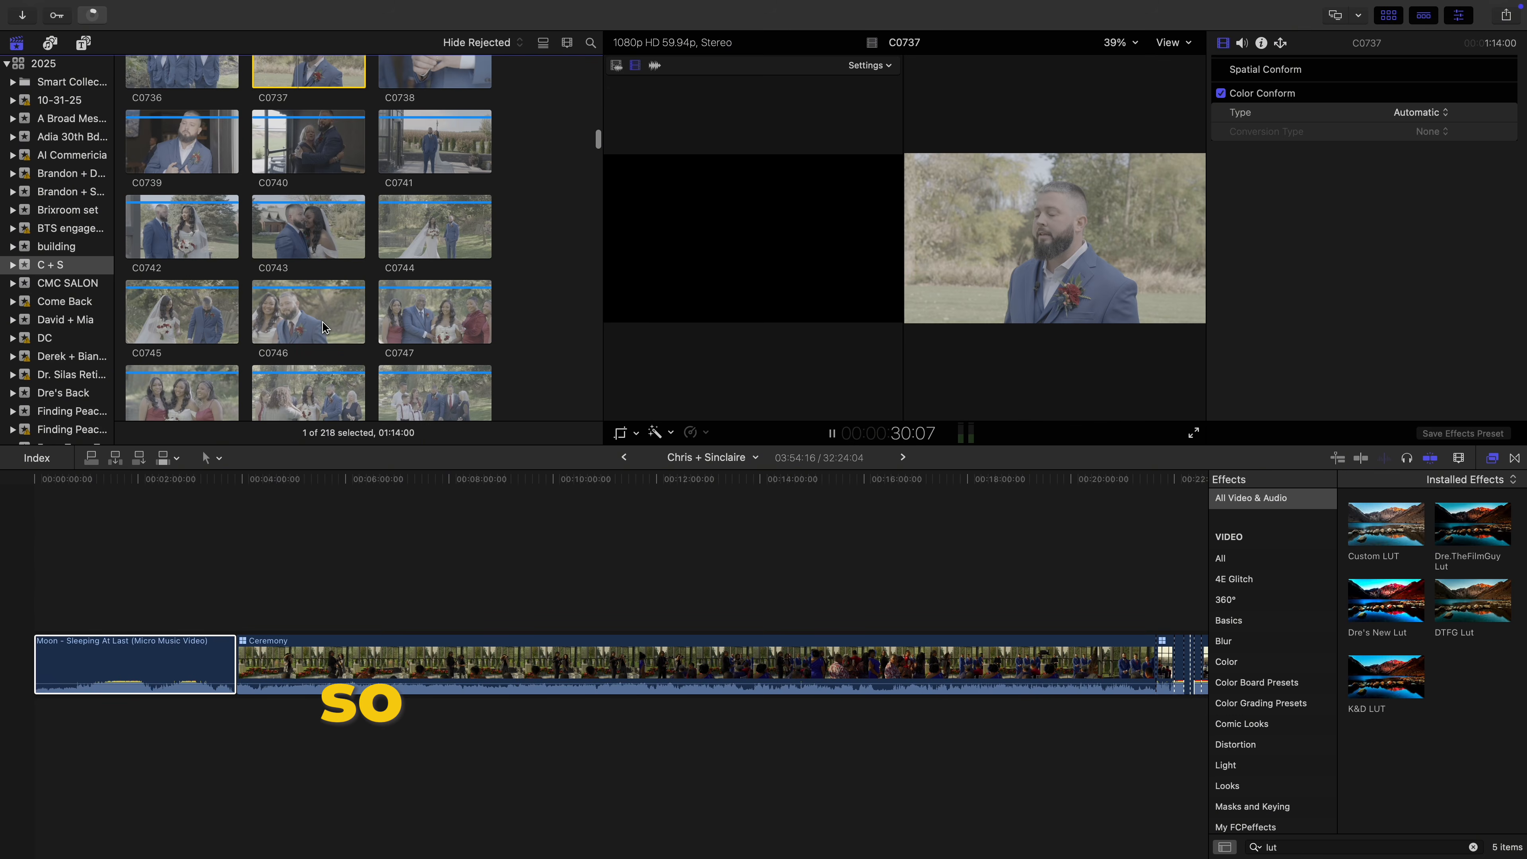
Create the Groom's Interview multicam clip from the C5271 interview and connect it beneath the Moon music clip, with C5277 directly before it
left_click(188, 210)
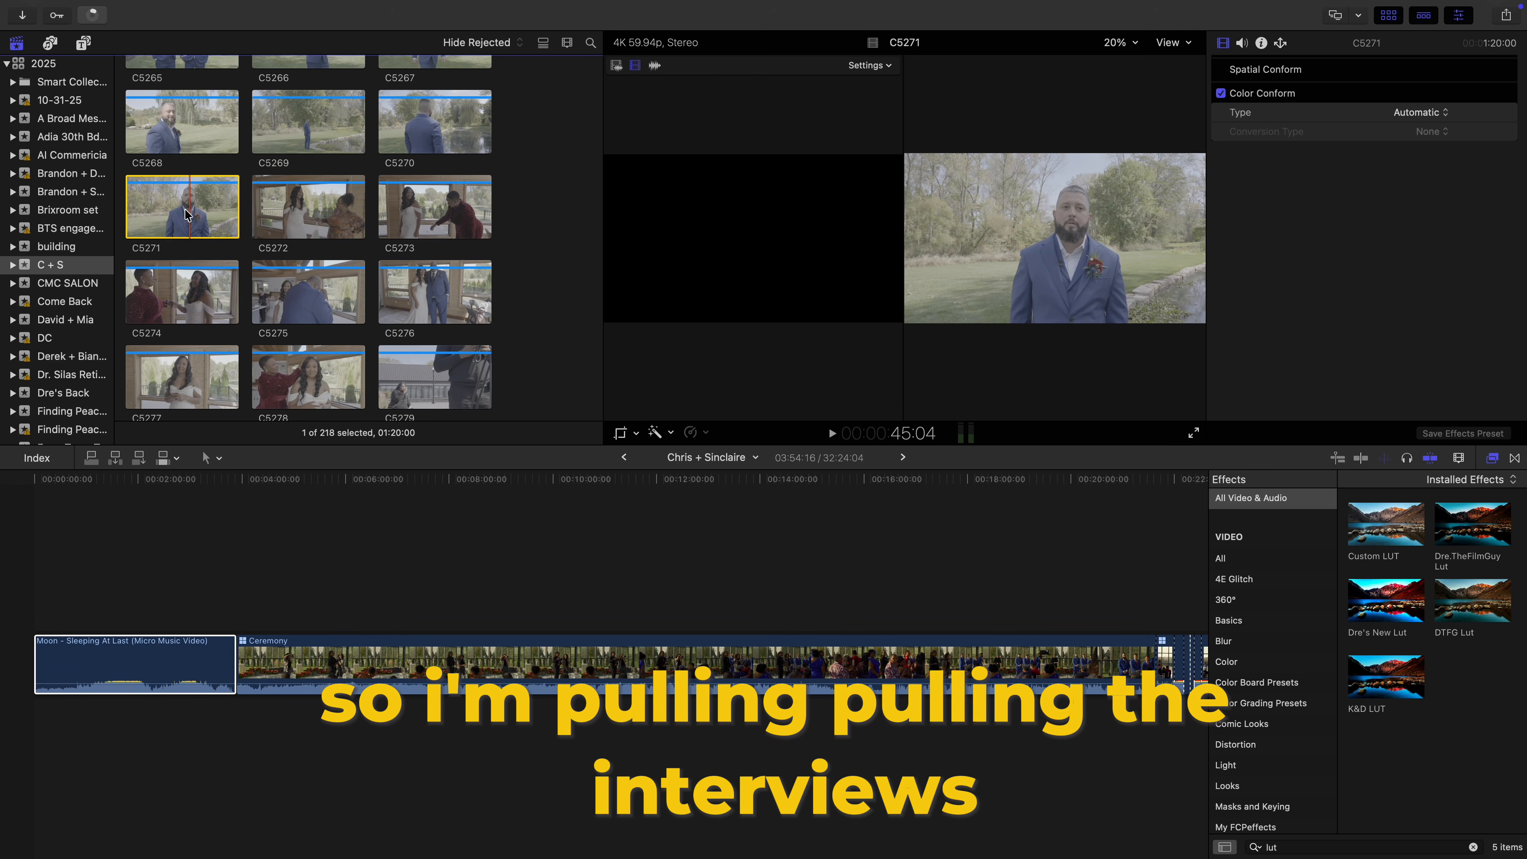
right_click(187, 213)
left_click(216, 255)
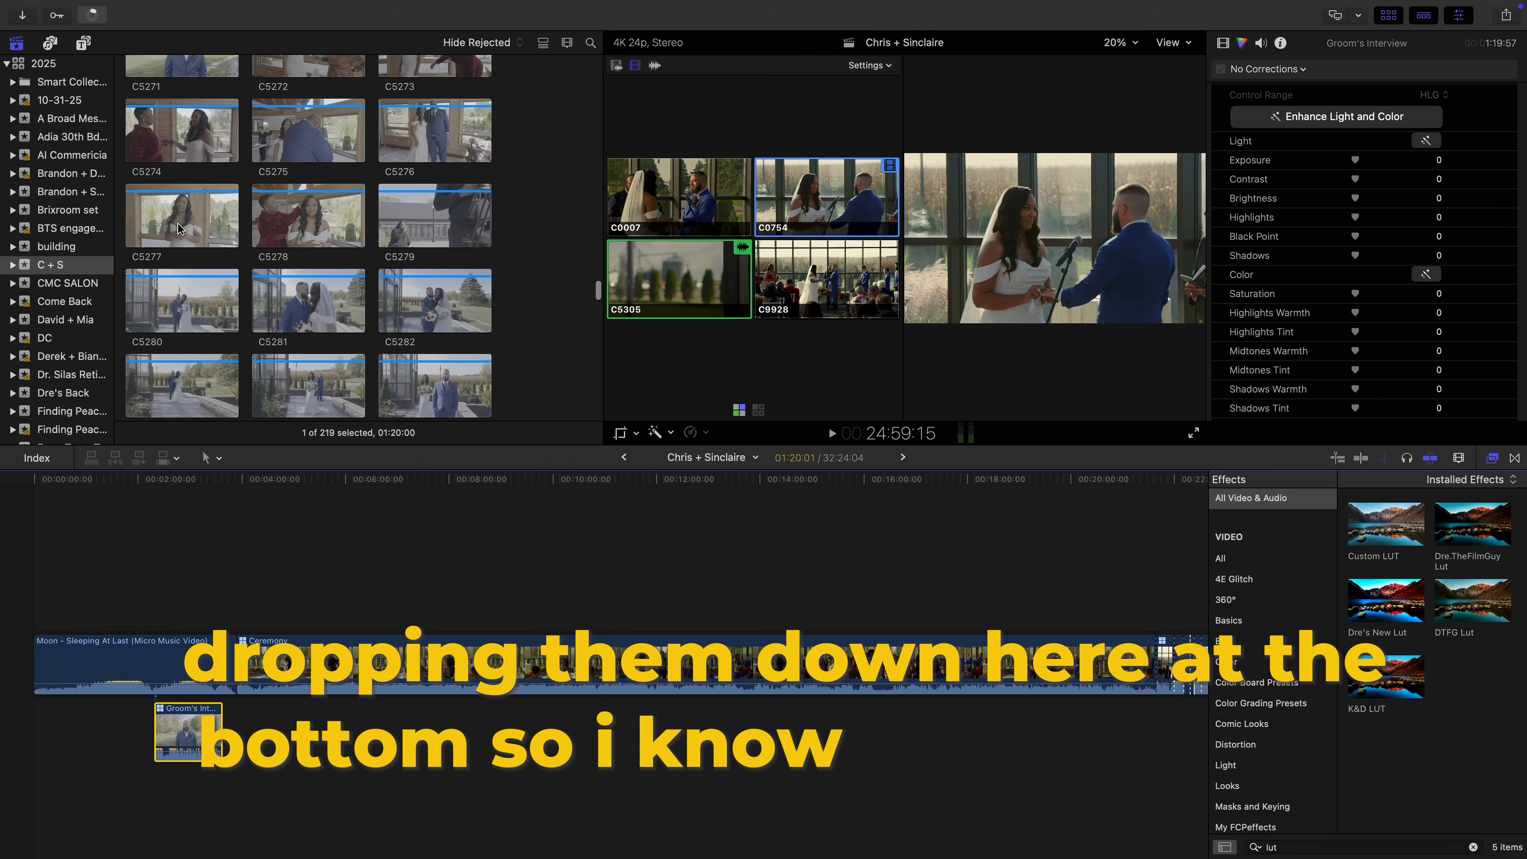
left_click(184, 220)
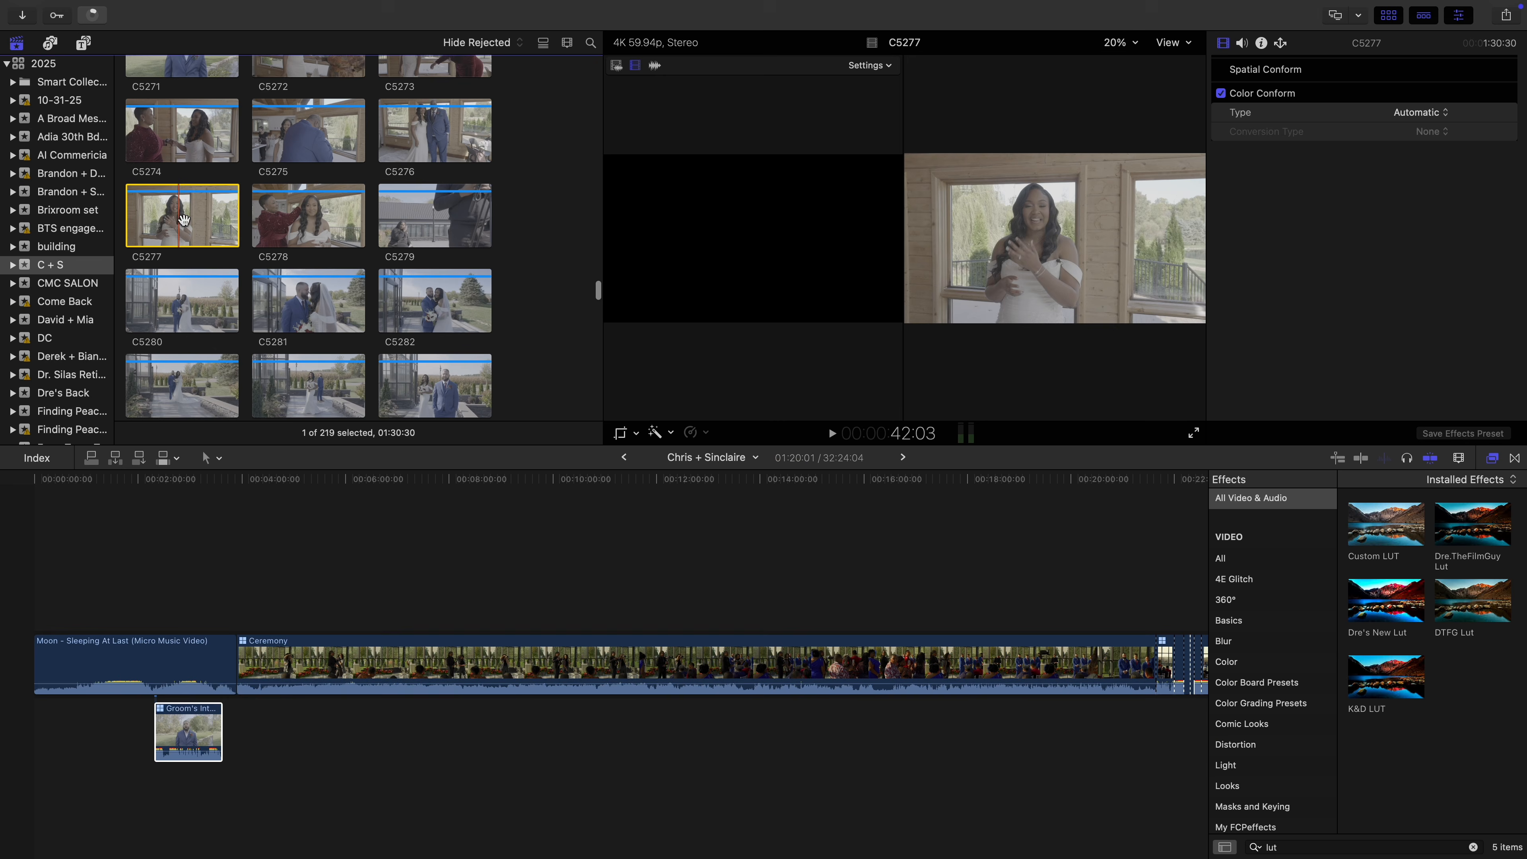
left_click_drag(183, 219, 79, 722)
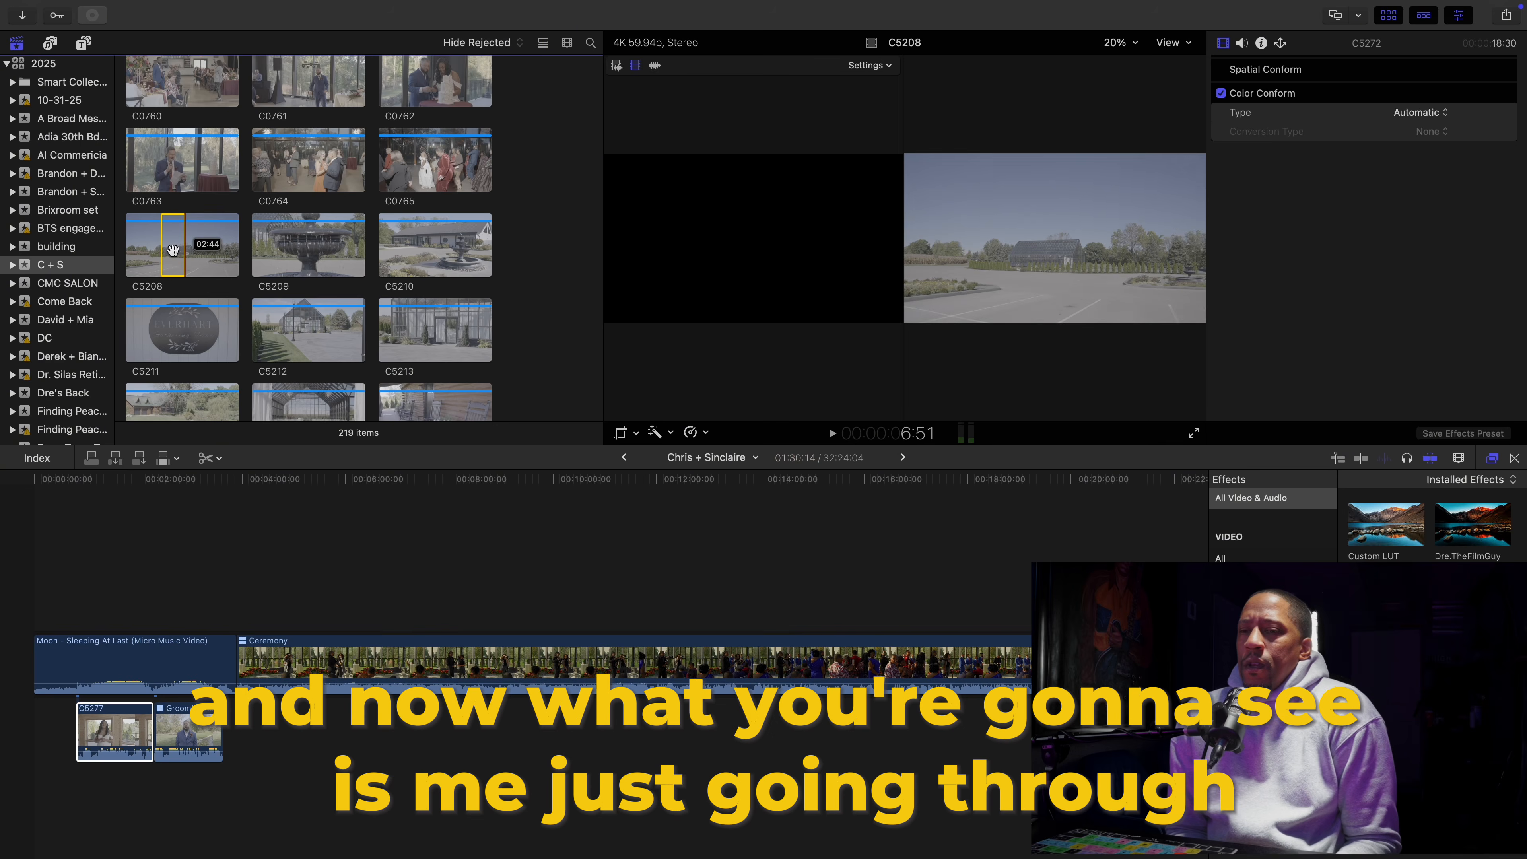
Connect a range of about 2.7 seconds of C5208 above the music, and place the DJI_0484 drone clip beneath the interviews
left_click_drag(173, 250, 102, 558)
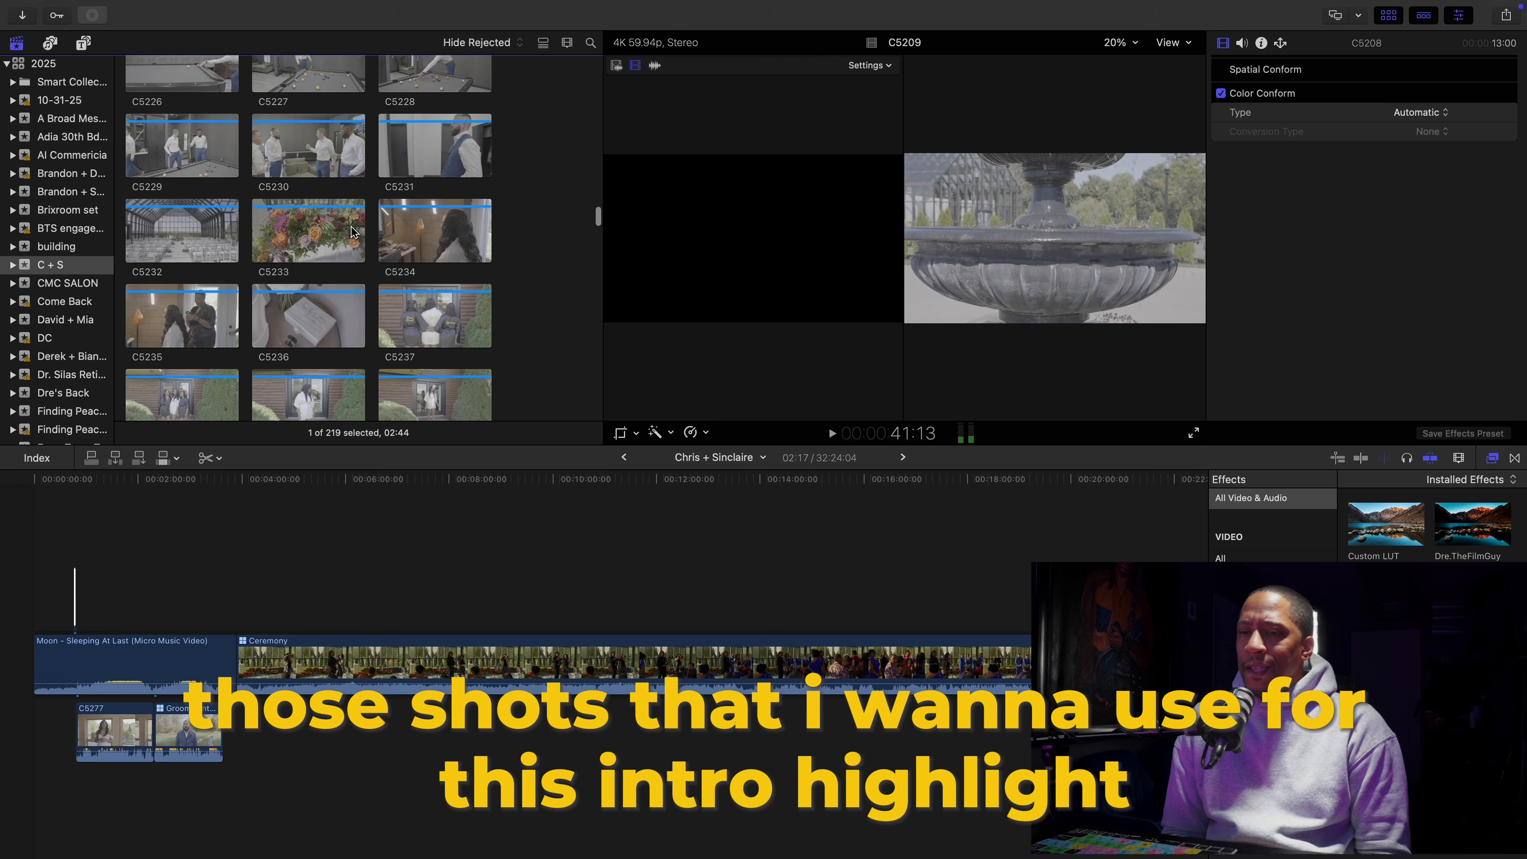
scroll(352, 234, "down", 20)
scroll(353, 235, "up", 3)
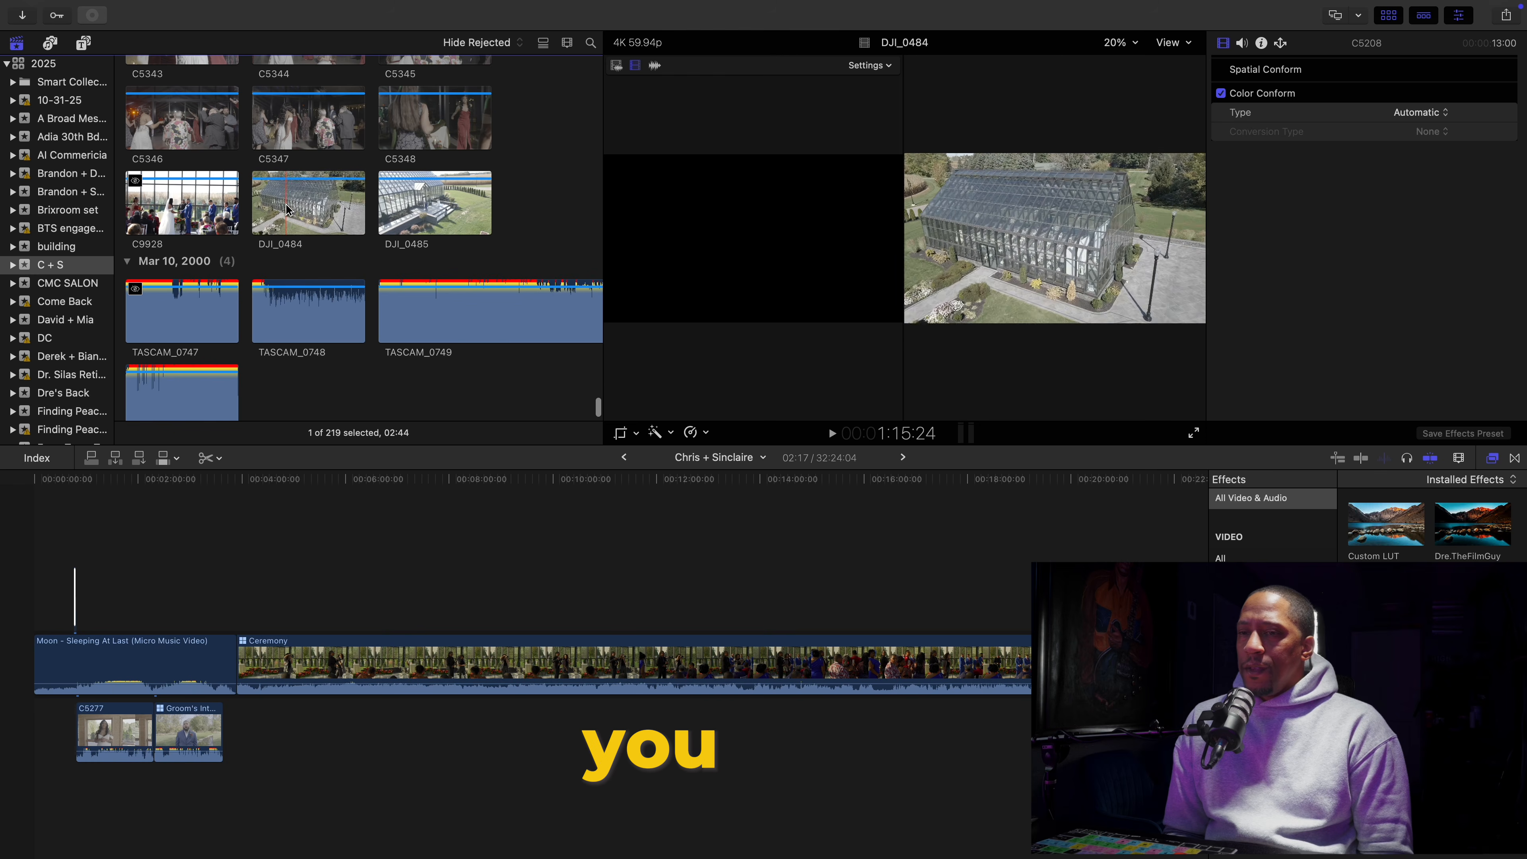
left_click_drag(284, 210, 93, 786)
Mark a range of about 5 seconds at the end of C0713 and connect it above the music where Groom's Interview starts
scroll(360, 253, "up", 20)
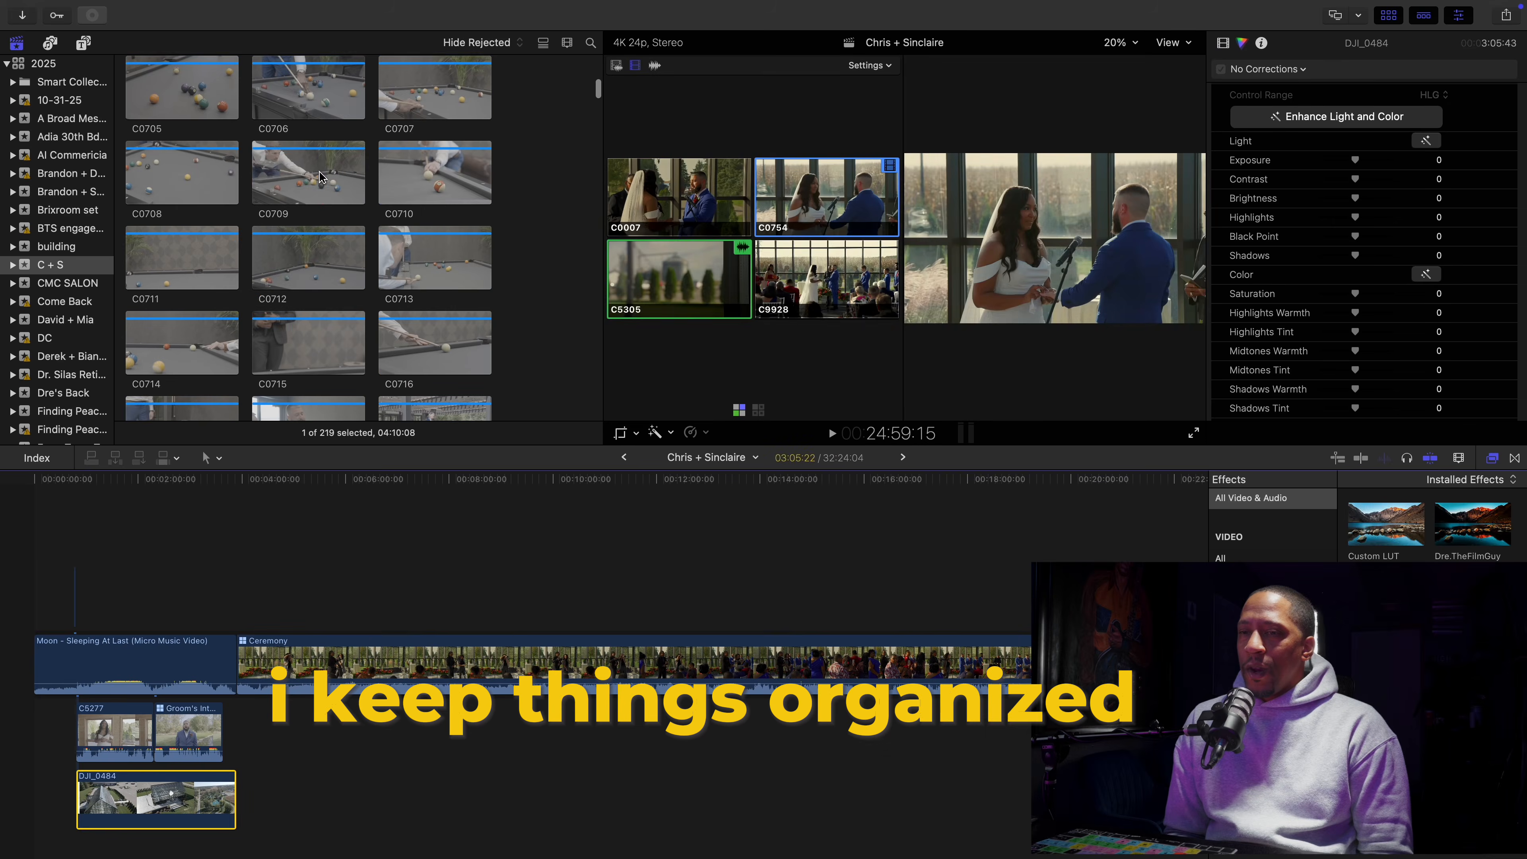
left_click(421, 256)
left_click_drag(452, 256, 511, 256)
left_click_drag(472, 256, 155, 595)
key("b")
Connect short ranges of the groom shots C0724 and C0725 and the C0728 figurines after the C0713 shot above the music
scroll(454, 236, "down", 5)
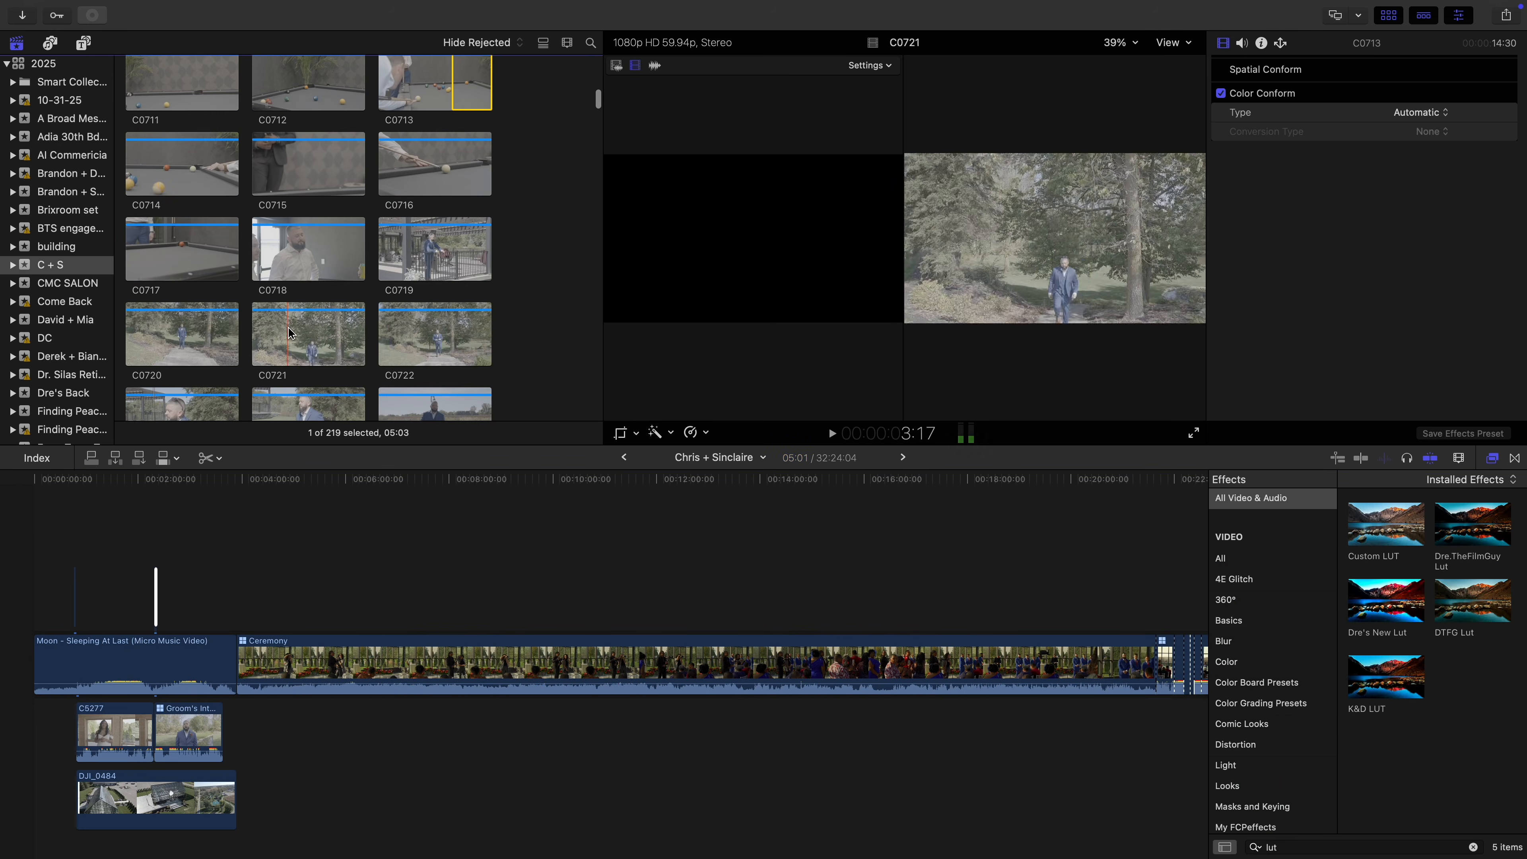
left_click_drag(338, 499, 162, 596)
scroll(301, 271, "down", 3)
left_click_drag(302, 374, 335, 374)
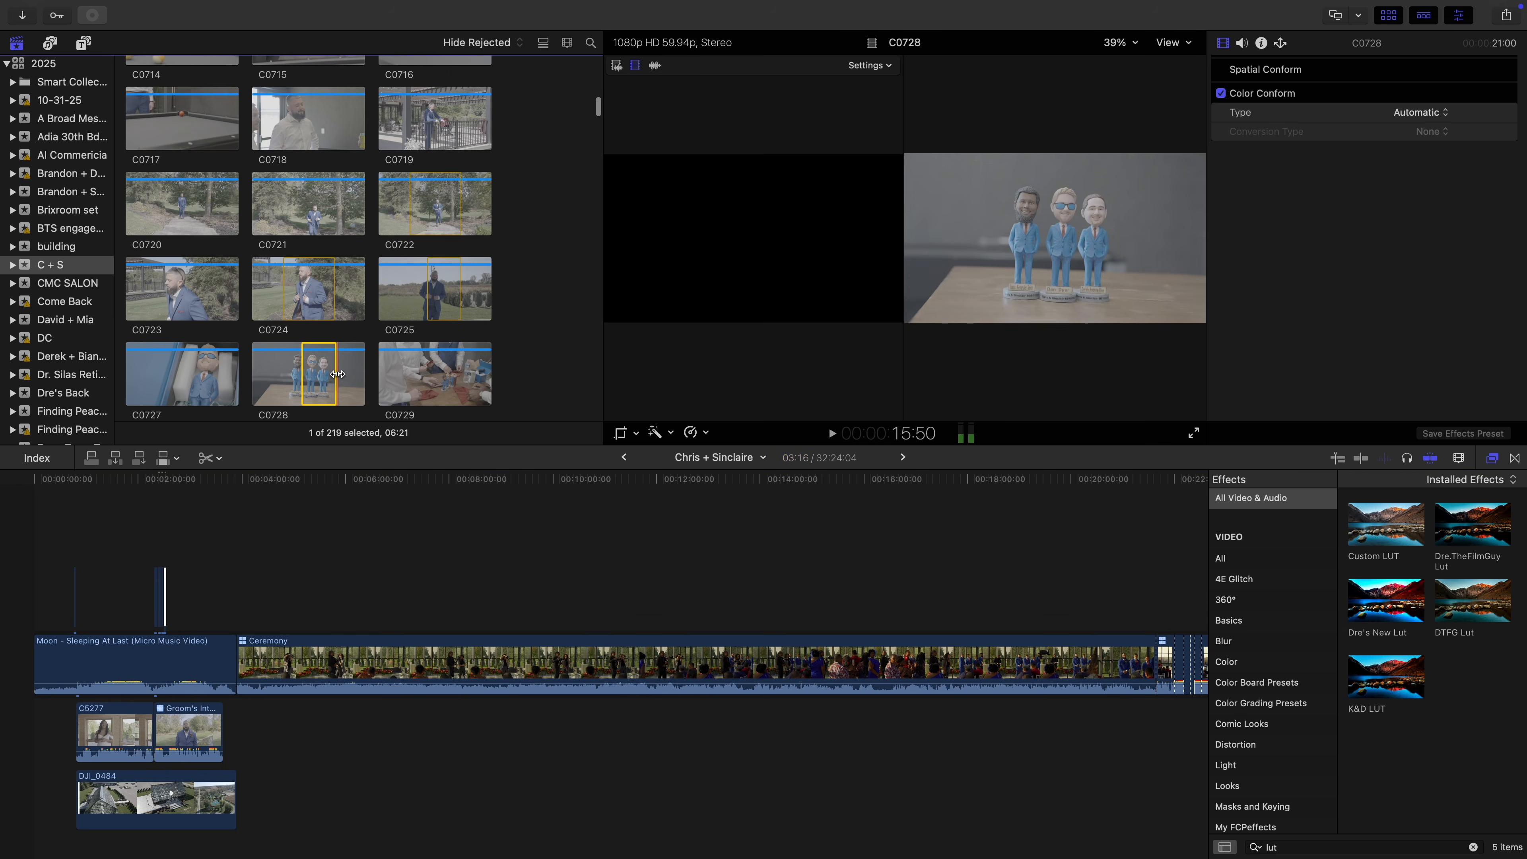
left_click_drag(436, 376, 438, 375)
left_click_drag(418, 376, 174, 595)
Mark a range of about 3 seconds in the groomsmen shot C0735 and connect it at the end of the shots above the music
scroll(313, 271, "down", 6)
left_click_drag(294, 374, 447, 375)
left_click_drag(423, 374, 194, 595)
scroll(317, 272, "down", 8)
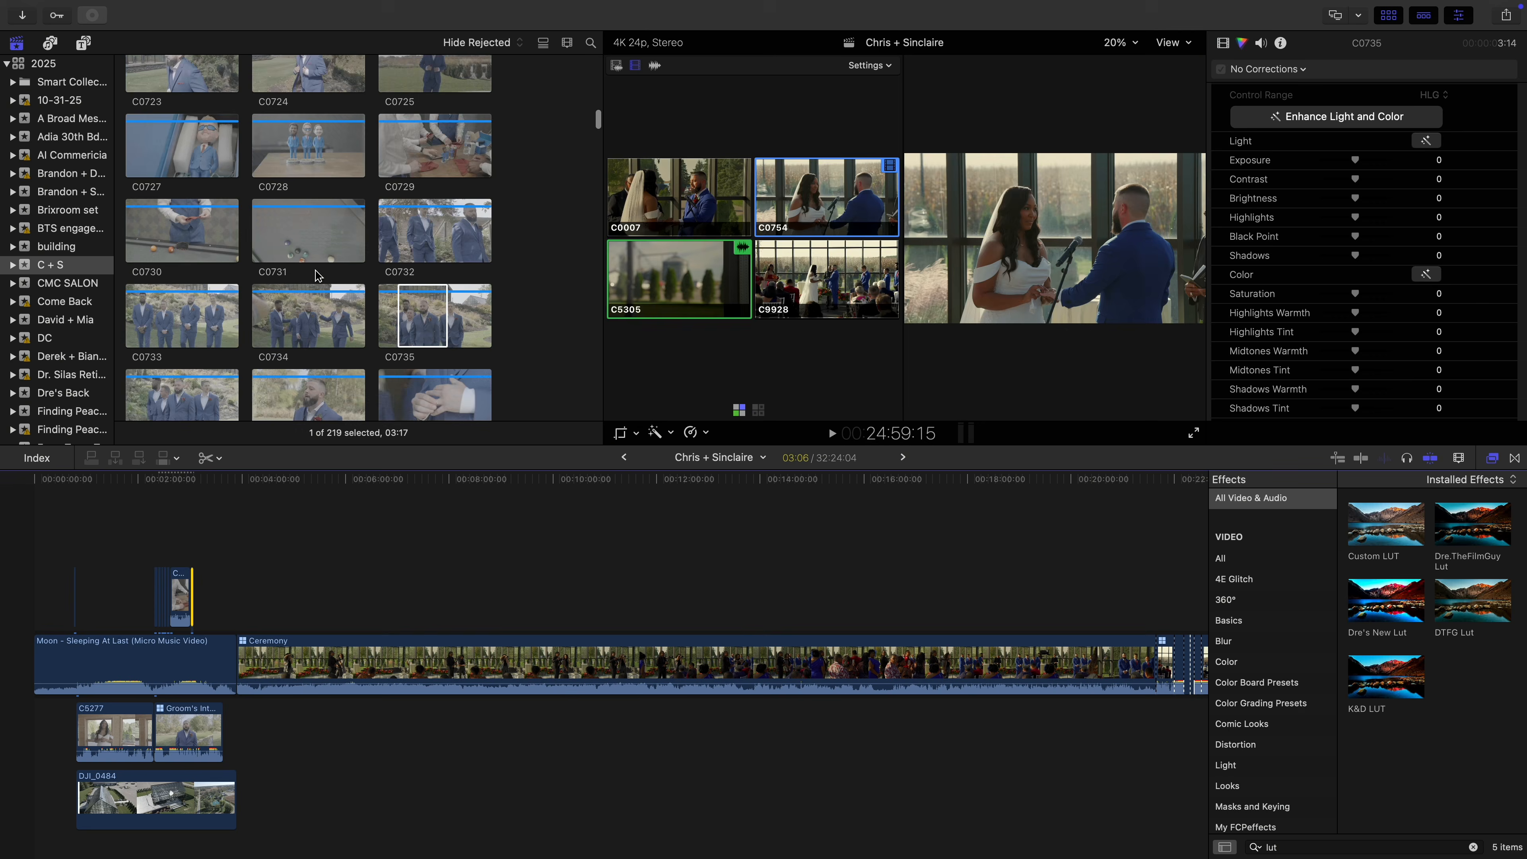
Connect marked ranges of C0741 and the wedding party shot C0747 above the opening of the Ceremony clip
scroll(361, 271, "down", 4)
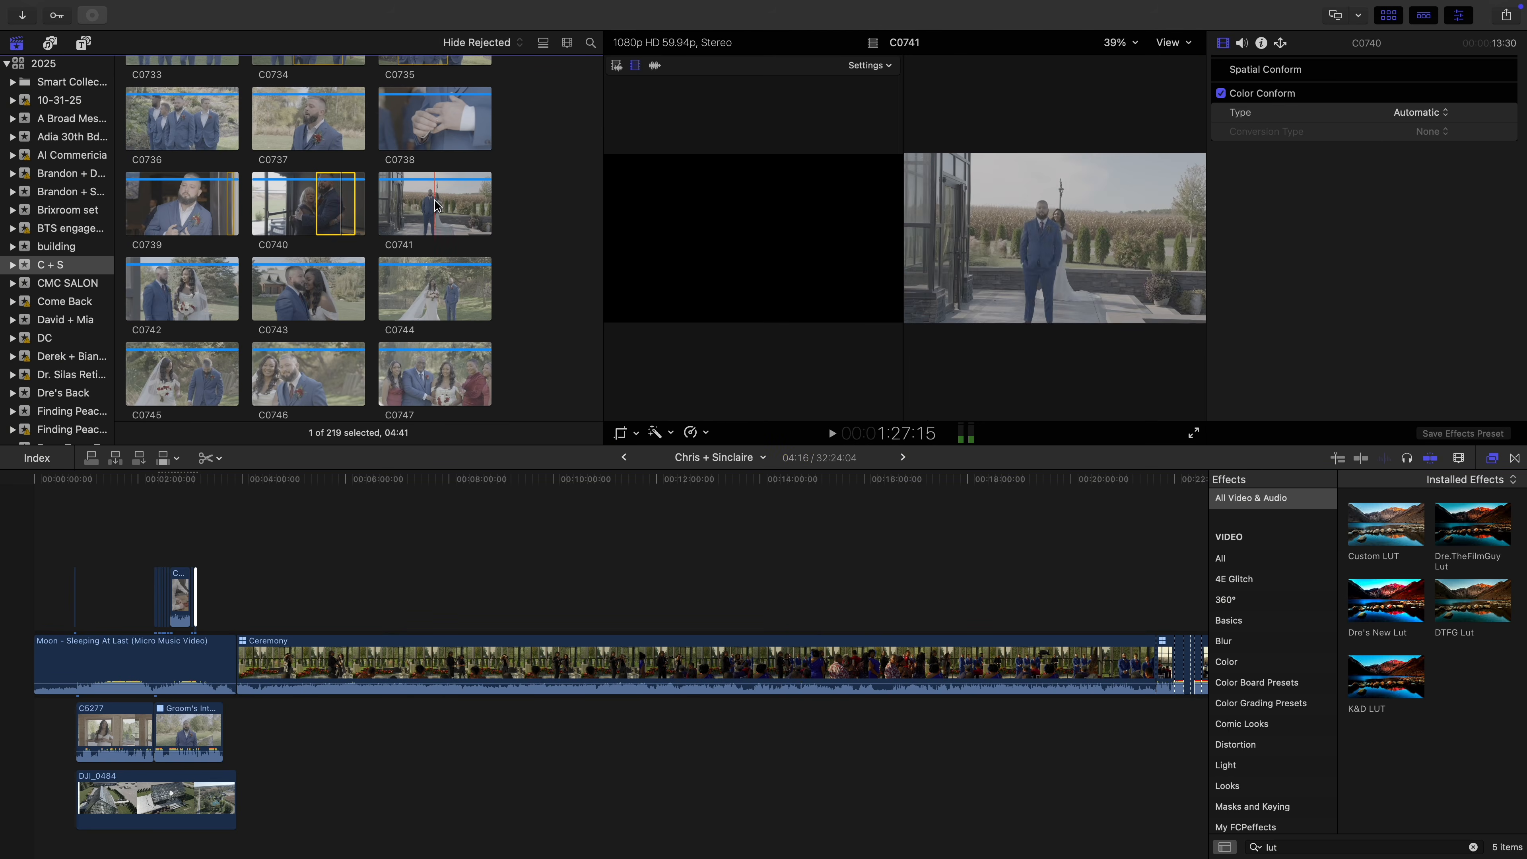
left_click_drag(422, 201, 443, 201)
left_click_drag(433, 202, 258, 595)
scroll(361, 271, "down", 3)
left_click_drag(427, 289, 306, 595)
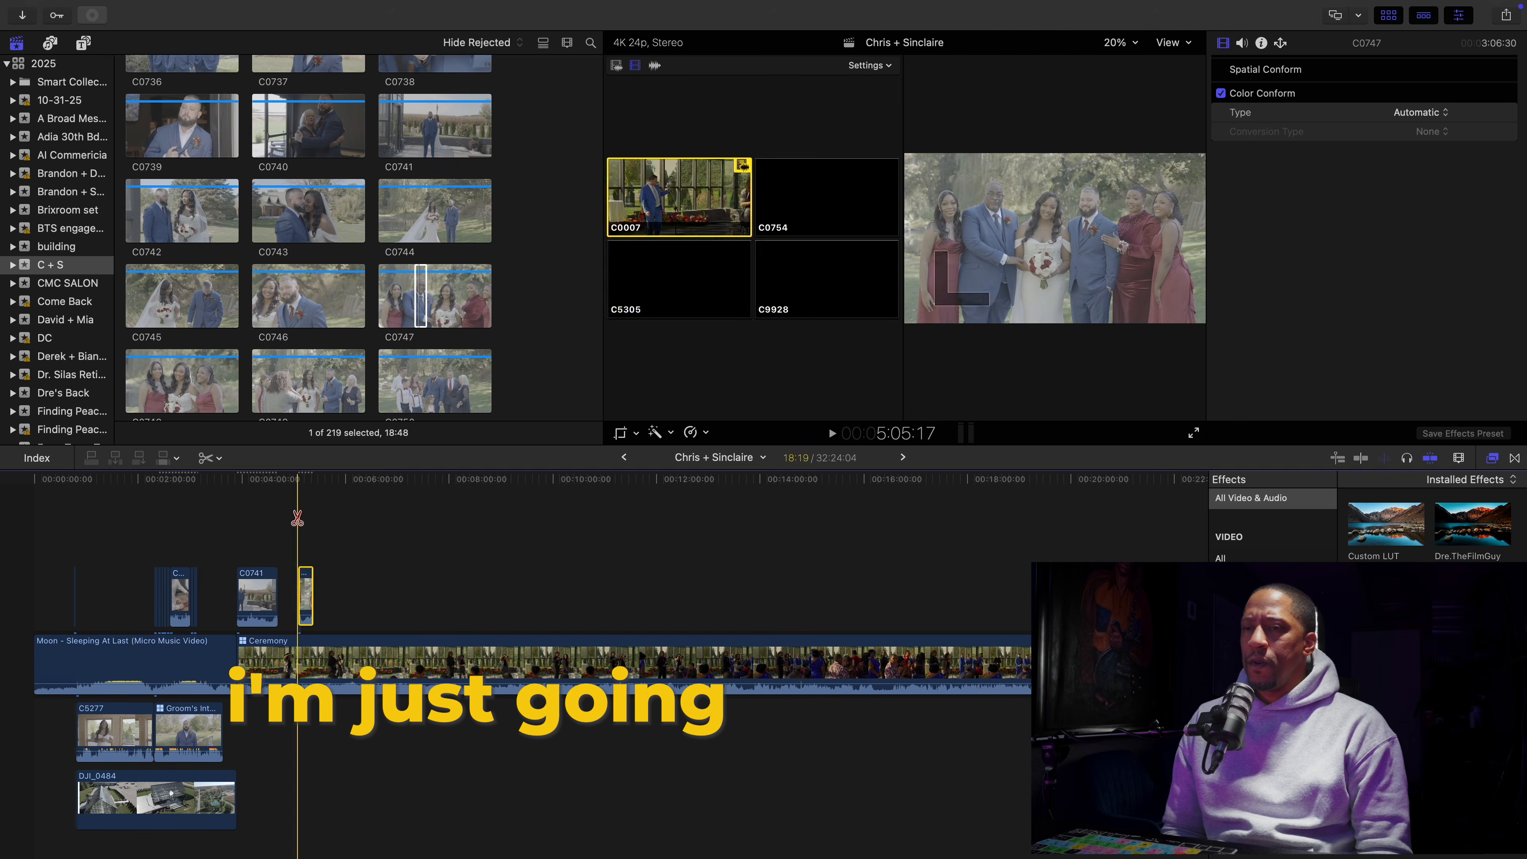
scroll(360, 271, "down", 4)
left_click_drag(408, 214, 413, 213)
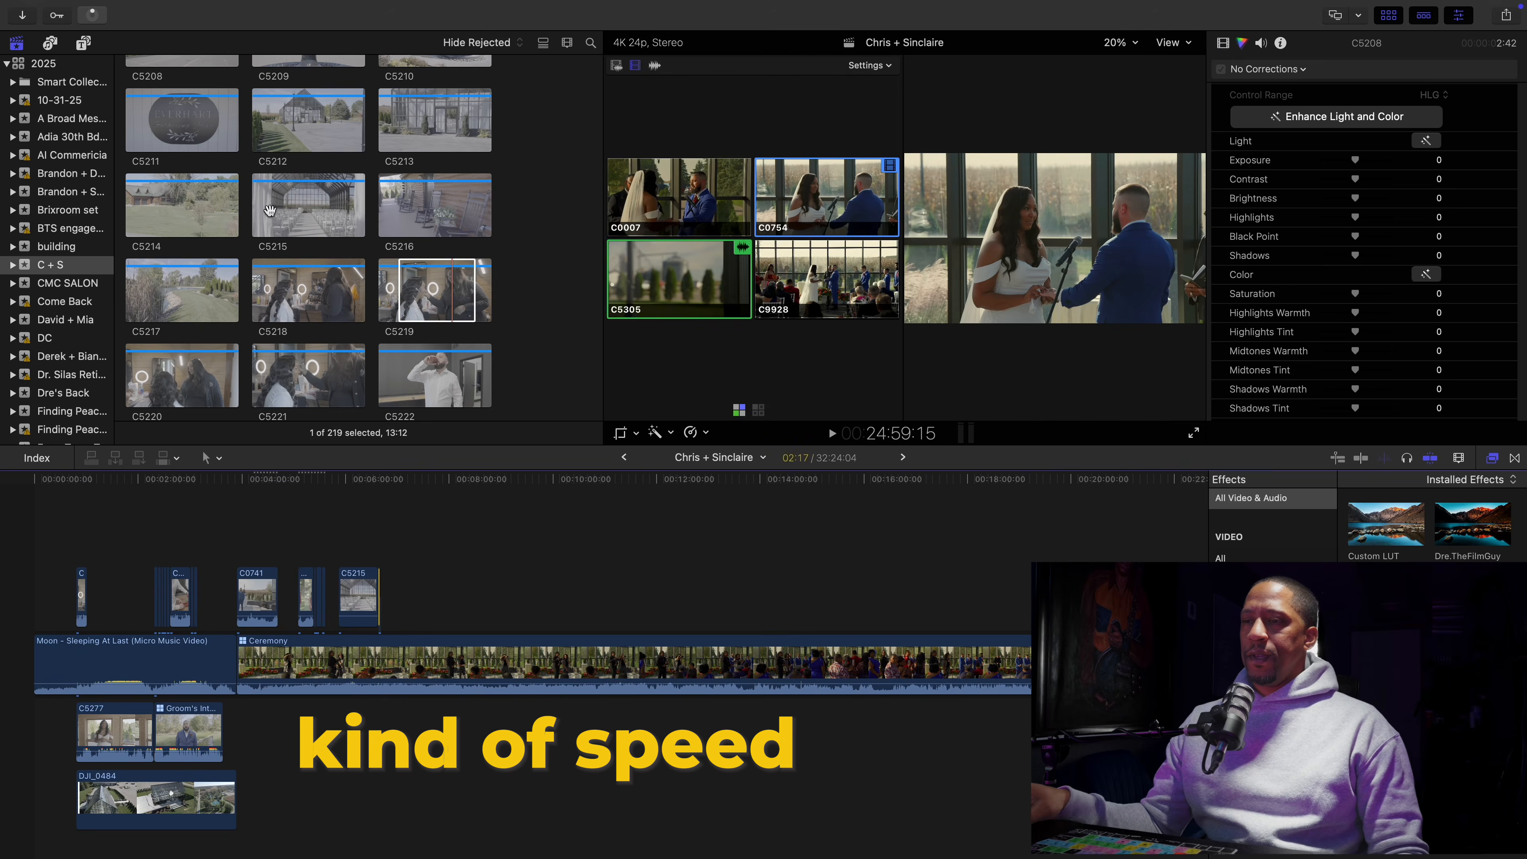
Mark short ranges in C5221, C5222 and the pool table shot C5228 and connect them above the music
left_click_drag(318, 375, 343, 375)
key("q")
scroll(421, 289, "down", 4)
left_click_drag(412, 211, 457, 211)
key("q")
scroll(436, 279, "down", 3)
left_click_drag(434, 283, 443, 283)
scroll(361, 277, "down", 3)
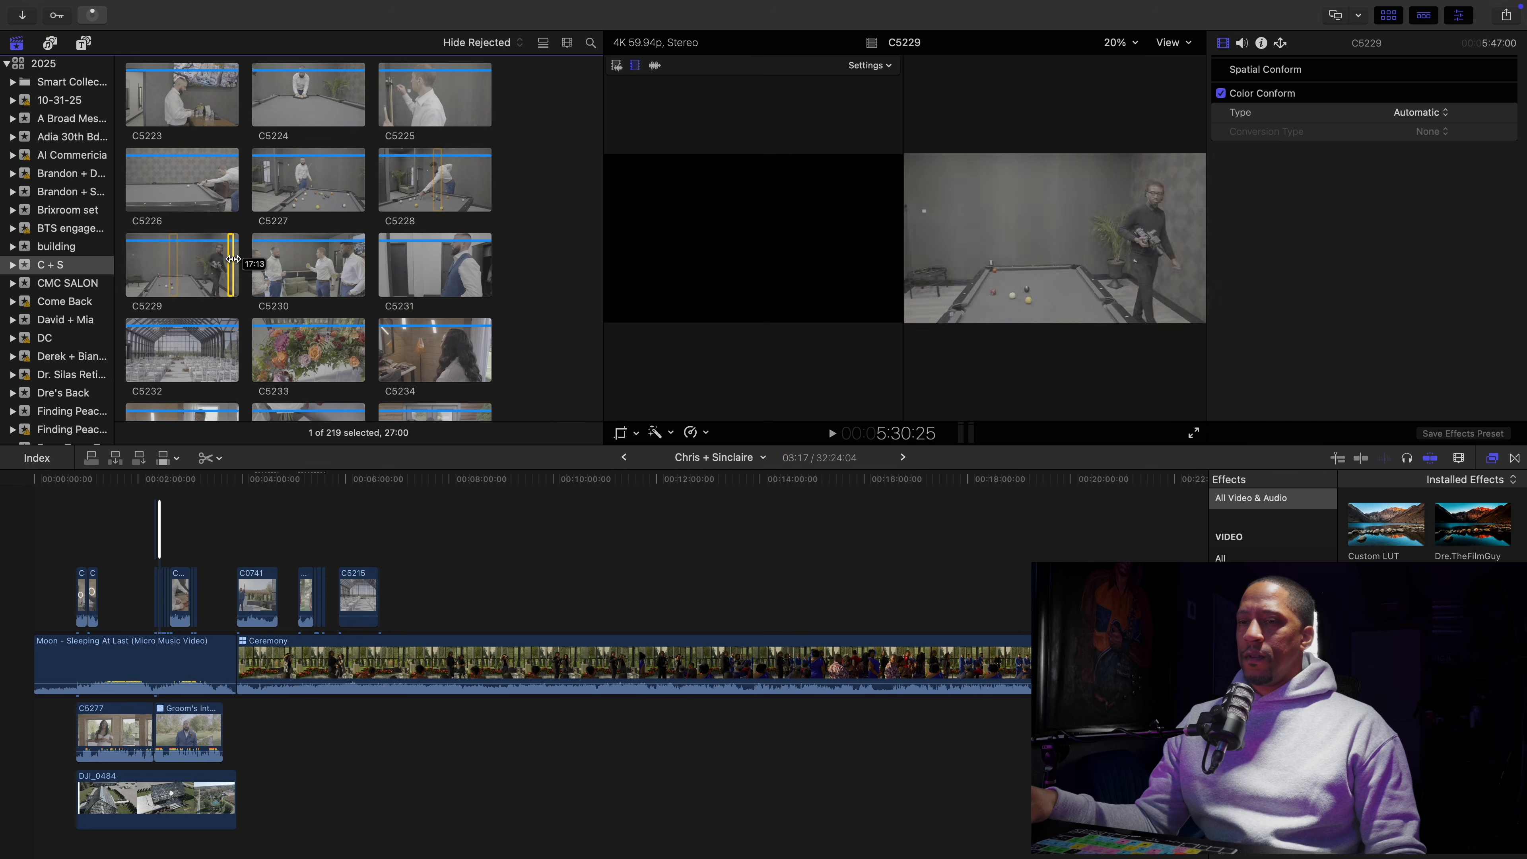
Connect marked ranges of the groomsmen shot C5230, the venue shot C5232 and the flower shot C5233 above the main track
left_click_drag(320, 265, 349, 265)
left_click_drag(334, 265, 166, 510)
scroll(301, 300, "down", 2)
key("q")
left_click_drag(139, 304, 300, 304)
key("q")
scroll(385, 289, "down", 2)
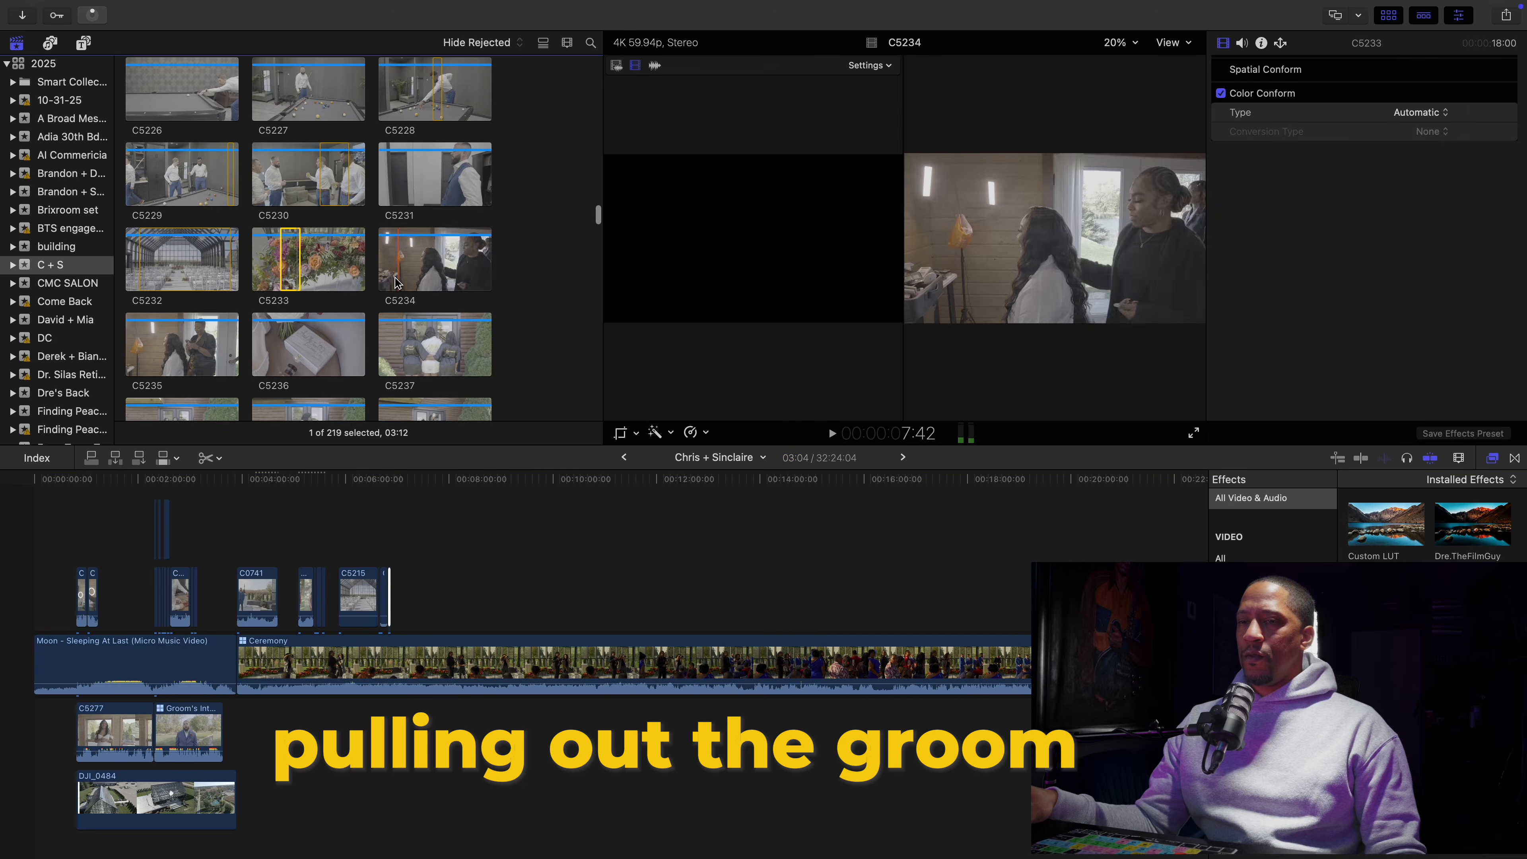
Mark ranges in the bridal preparation shots C5234, C5237 and C5238 and place them in sequence above the music
left_click_drag(389, 283, 407, 283)
left_click_drag(398, 264, 113, 552)
scroll(385, 289, "down", 3)
left_click_drag(380, 223, 428, 223)
left_click_drag(404, 223, 118, 552)
scroll(301, 271, "down", 2)
left_click_drag(143, 246, 226, 246)
left_click_drag(200, 246, 125, 541)
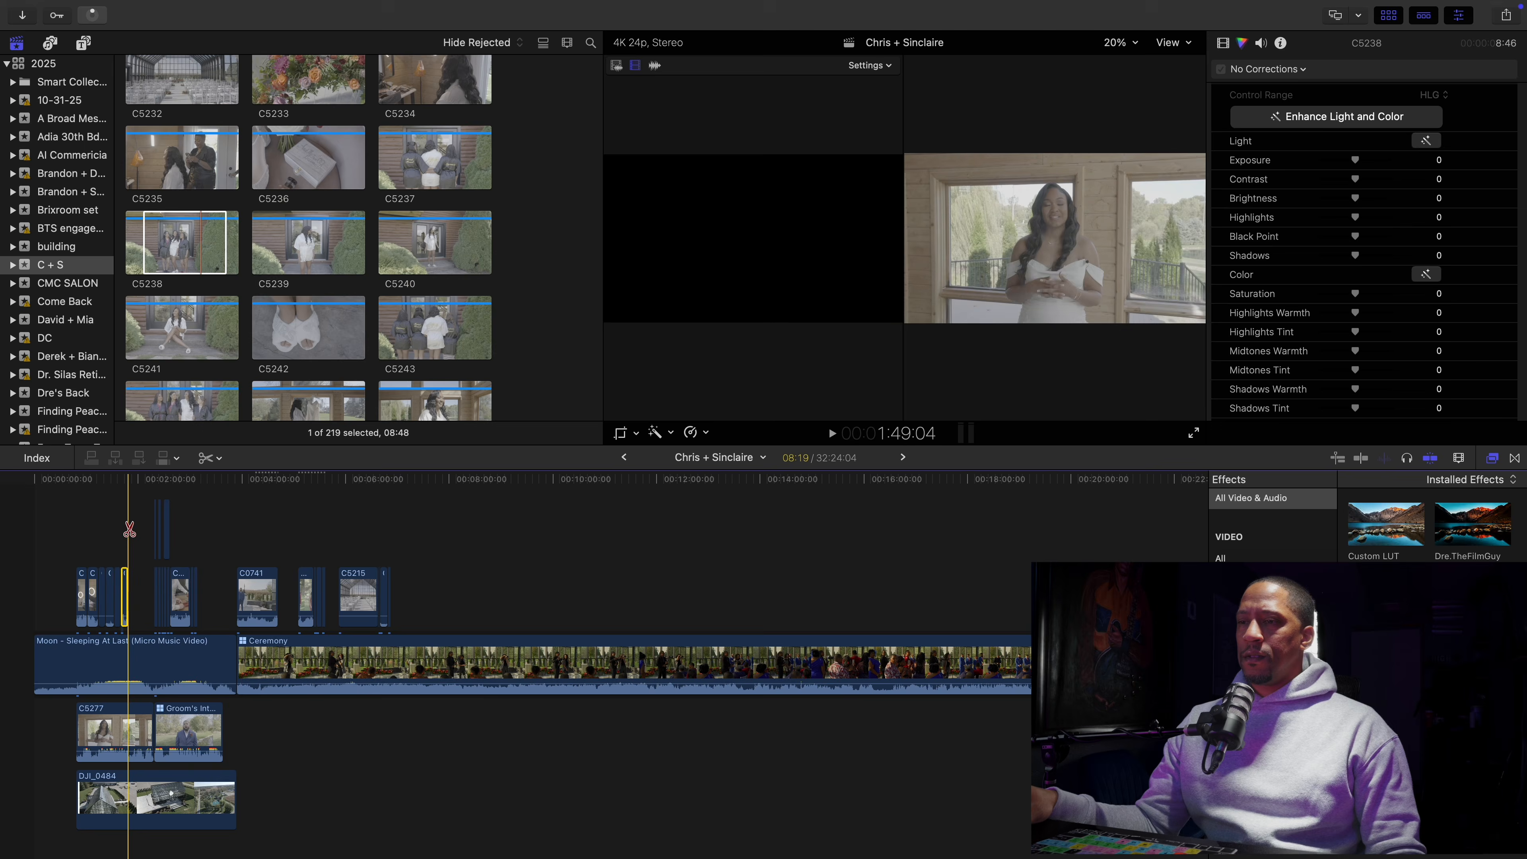
Place marked ranges of C5239, C5244 and C5245 with the other bride shots above the music
scroll(289, 241, "down", 1)
left_click_drag(284, 221, 355, 221)
left_click_drag(318, 222, 133, 533)
scroll(289, 264, "down", 2)
left_click_drag(171, 303, 138, 532)
left_click_drag(277, 305, 356, 305)
left_click_drag(319, 305, 81, 533)
Add C5246 and marked ranges of C5247 and C5251 to the upper lane above the music
scroll(391, 288, "down", 2)
left_click_drag(418, 262, 89, 523)
left_click_drag(139, 347, 201, 348)
left_click_drag(171, 348, 99, 511)
scroll(385, 348, "down", 4)
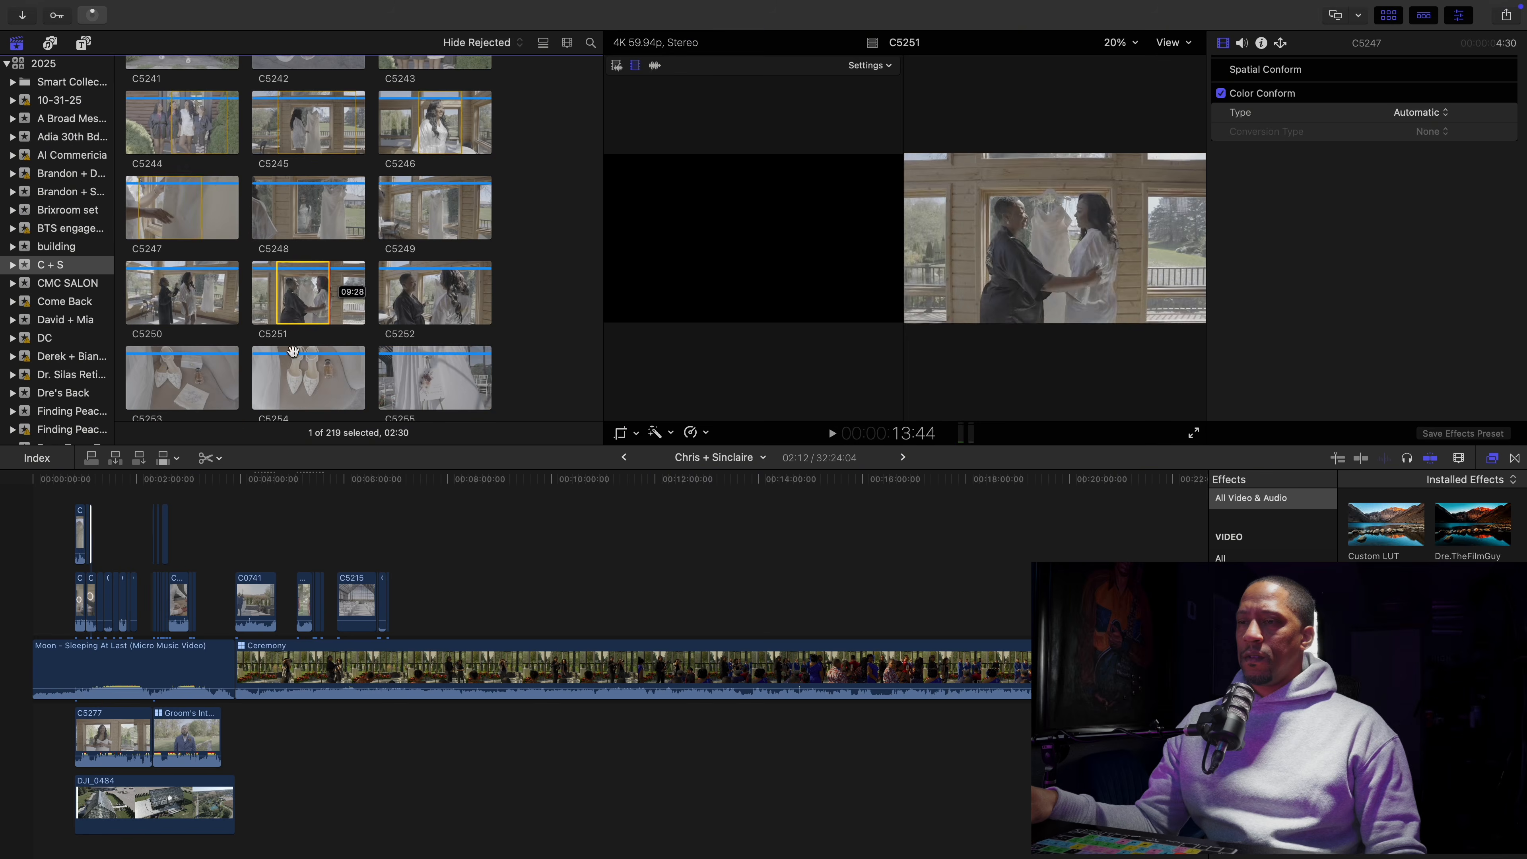
left_click_drag(292, 351, 97, 525)
Place a marked range of the detail shot C5253 above the music and one of the welcome sign C5255 above Ceremony
scroll(289, 337, "down", 2)
left_click_drag(154, 313, 195, 313)
left_click_drag(174, 313, 109, 525)
left_click_drag(427, 259, 461, 259)
left_click_drag(443, 259, 416, 515)
Place C5256 below the Ceremony clip and C5257 in the upper lane above Groom's Interview
scroll(288, 289, "down", 2)
left_click_drag(170, 291, 290, 752)
left_click_drag(281, 293, 174, 546)
scroll(307, 288, "down", 3)
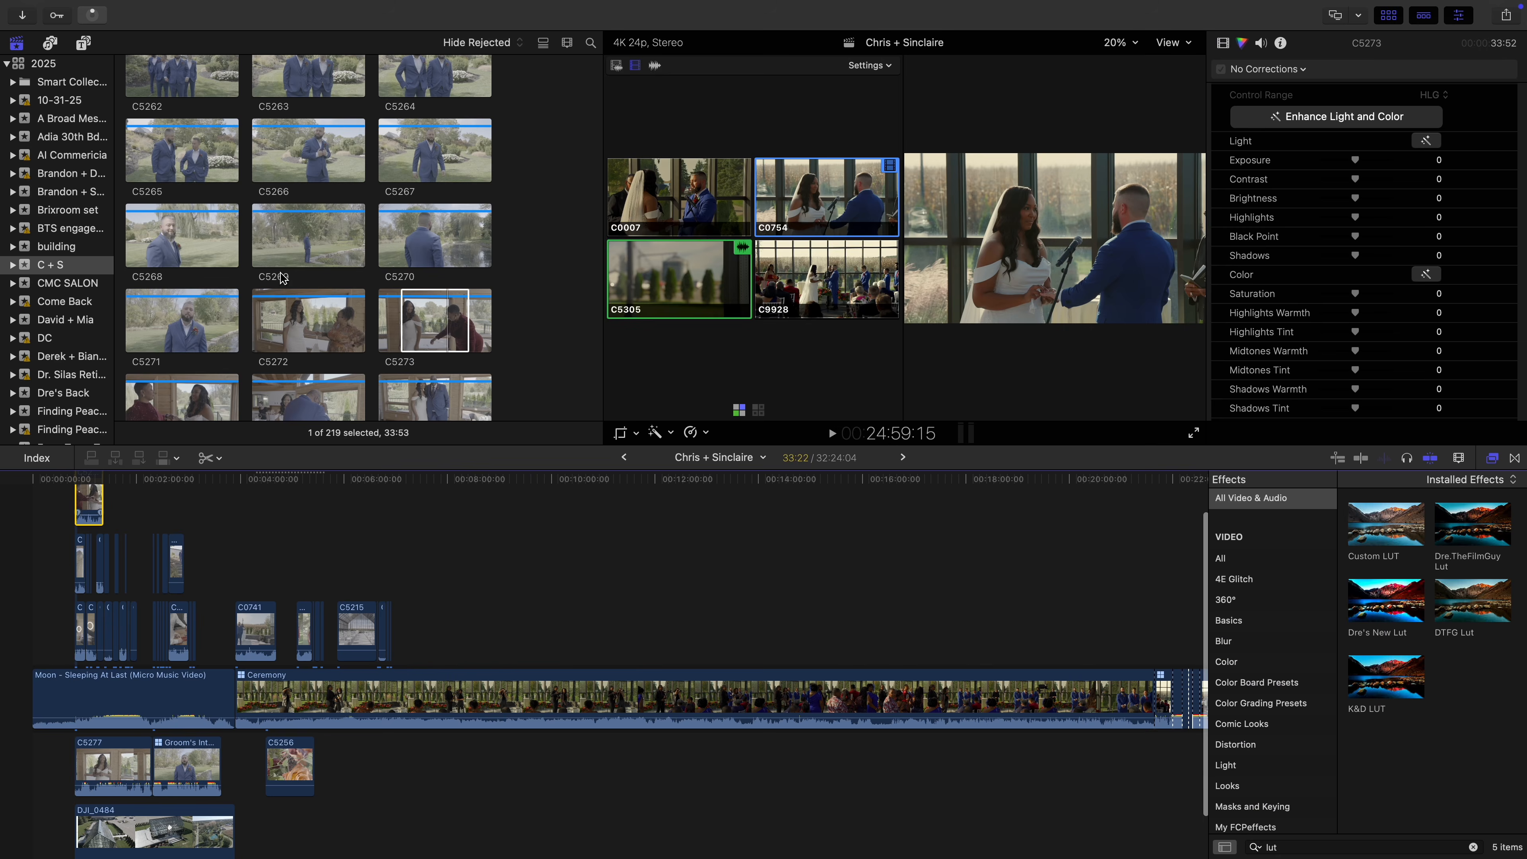
Mark a range of about 1 minute 49 seconds in C5275 and connect it above the bride shots
scroll(337, 320, "down", 3)
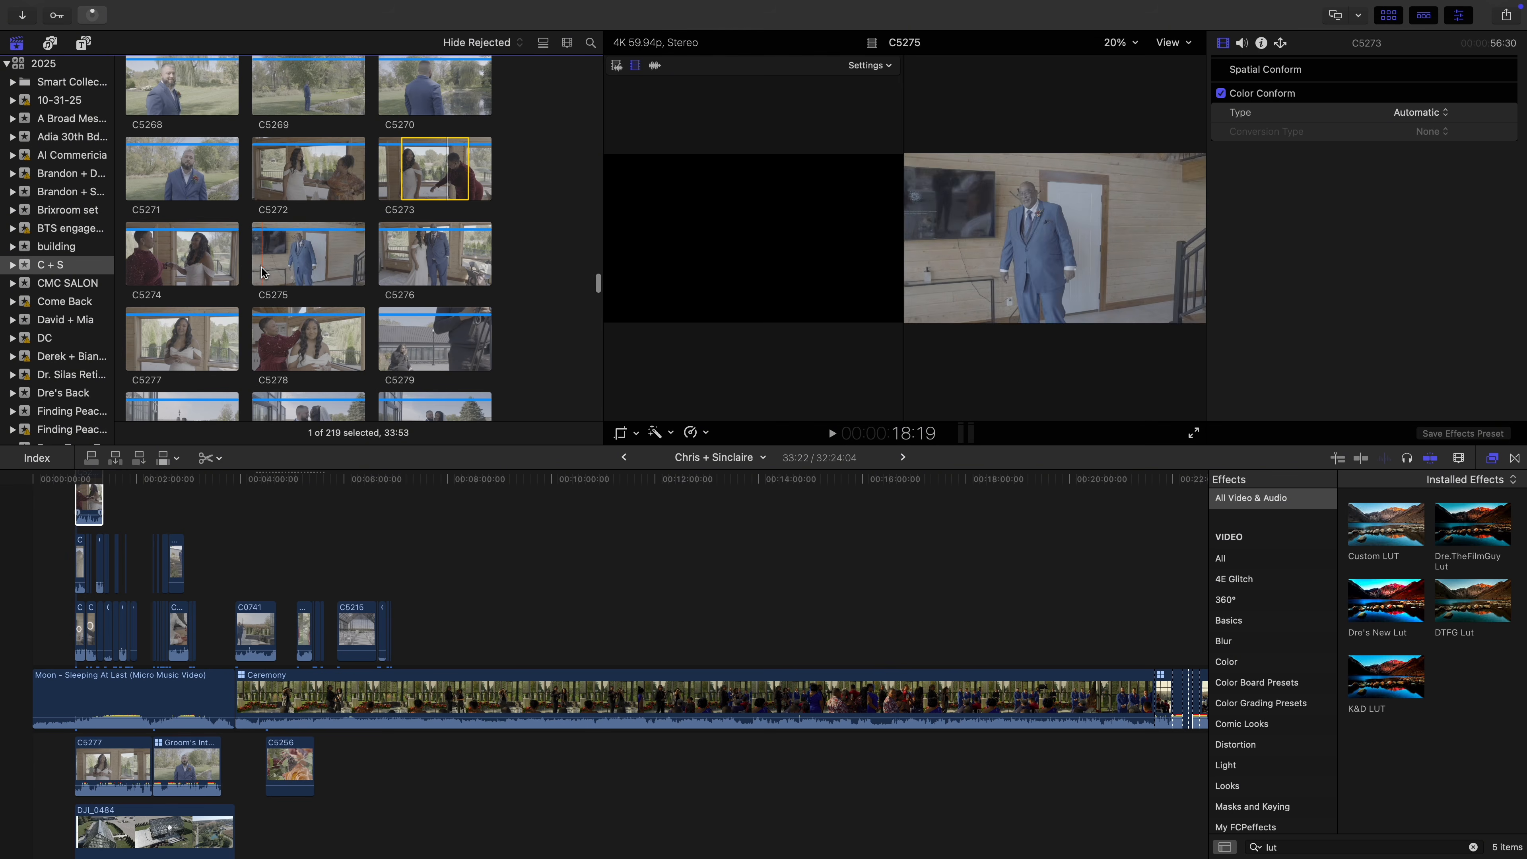
left_click_drag(262, 272, 315, 258)
key("q")
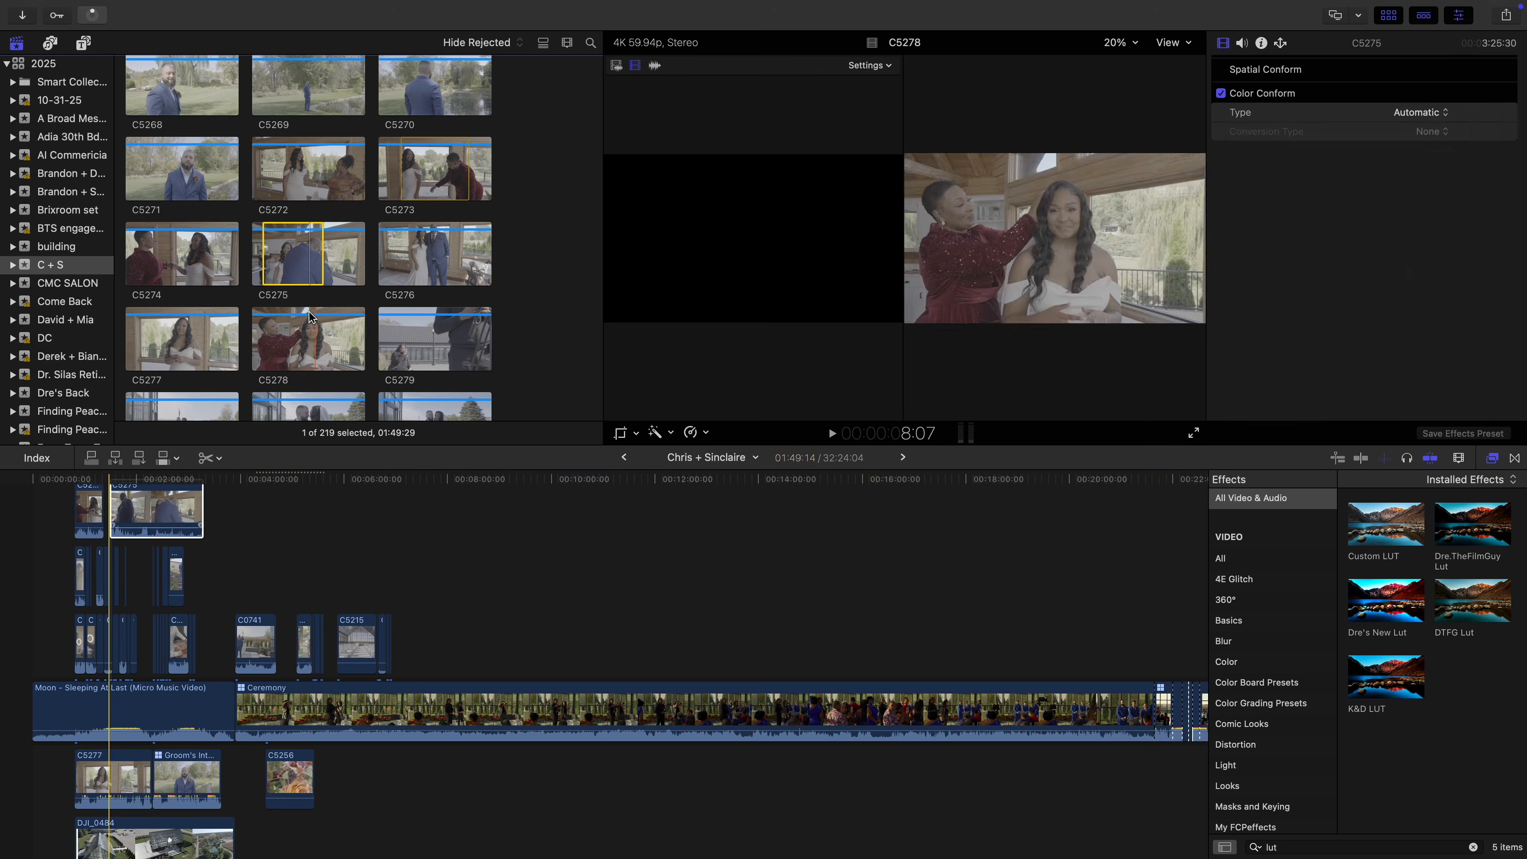
Connect a range of about 11 seconds from C5281 and one of about 4 seconds from C5286 above the Ceremony clip
scroll(314, 259, "down", 3)
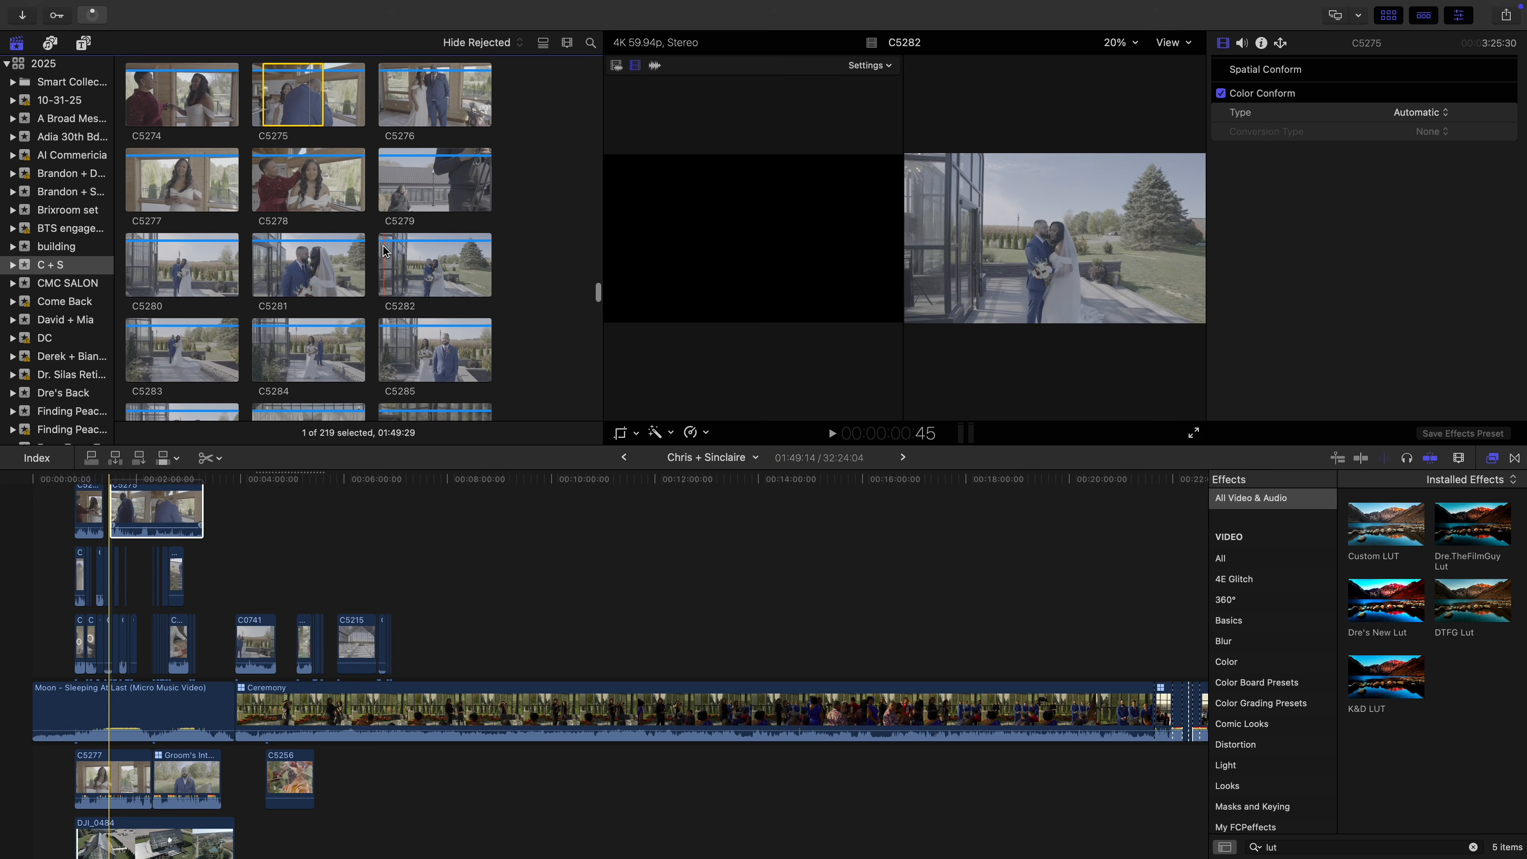
scroll(314, 252, "down", 1)
left_click_drag(294, 216, 324, 212)
key("q")
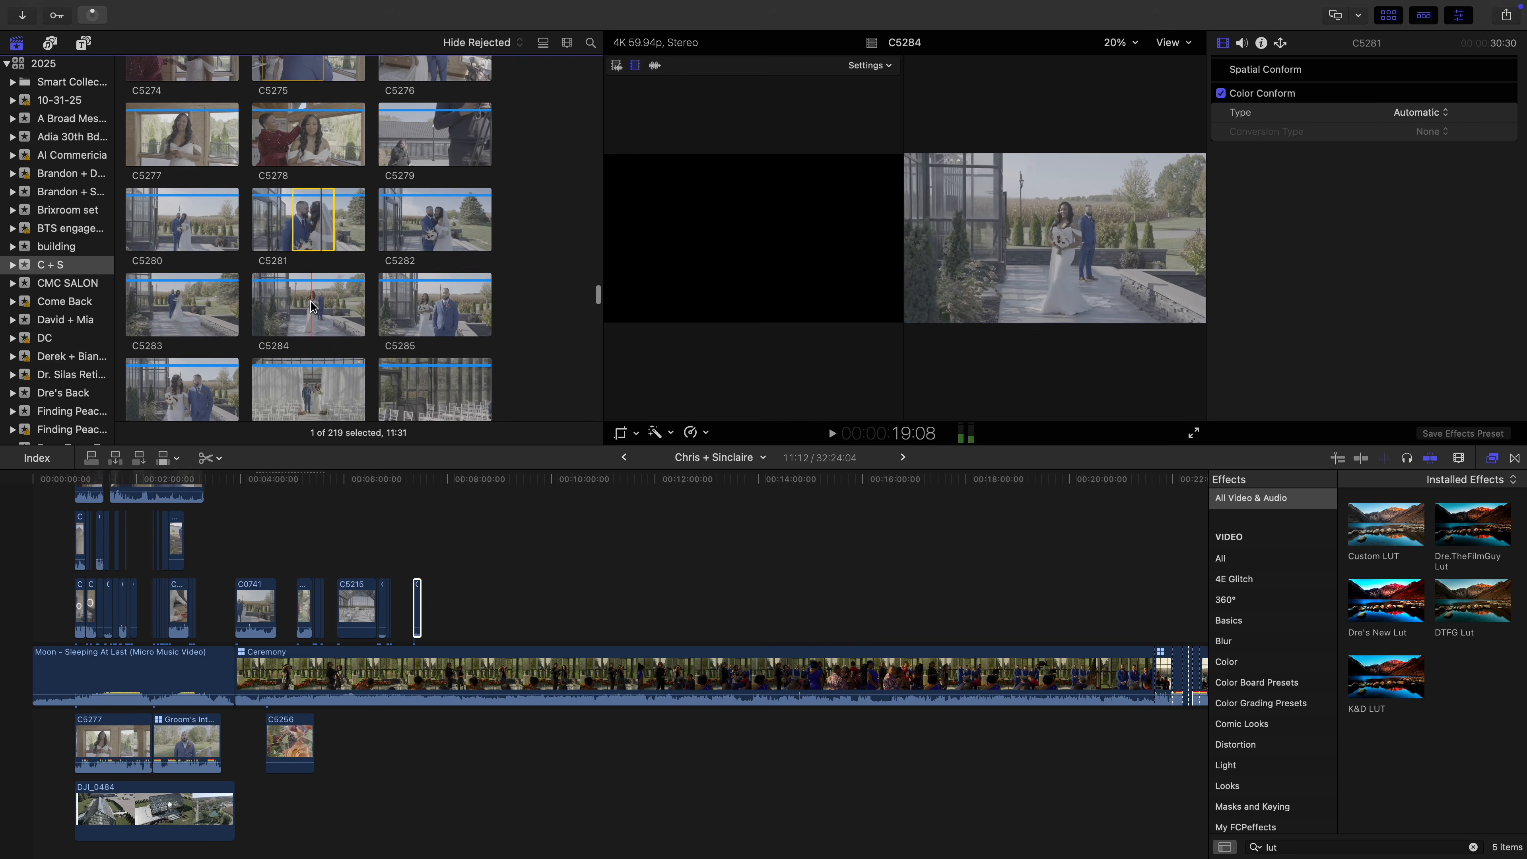
scroll(241, 331, "down", 1)
left_click_drag(169, 391, 177, 391)
key("q")
scroll(271, 313, "down", 2)
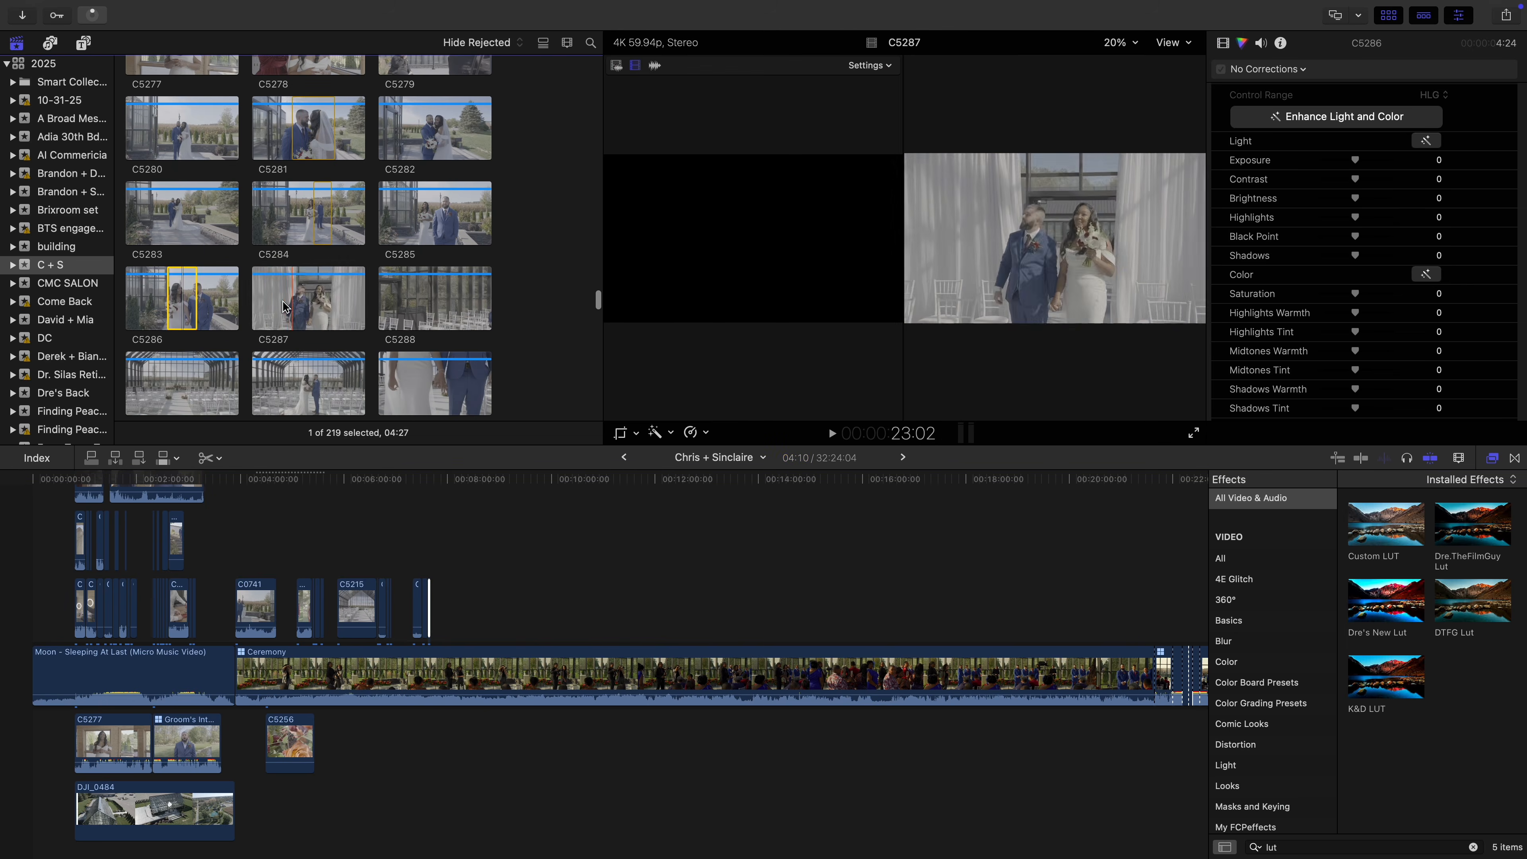
Place the couple's shot C5287 and a short marked range of C5290 after C5286 above the Ceremony clip
left_click_drag(270, 305, 434, 562)
scroll(310, 361, "down", 1)
left_click_drag(279, 375, 294, 376)
left_click_drag(287, 375, 481, 565)
Mark a range of about 21 seconds at the end of C5291 and place it after C5287 above the Ceremony clip
left_click_drag(412, 374, 490, 374)
left_click_drag(465, 374, 490, 619)
scroll(310, 271, "down", 5)
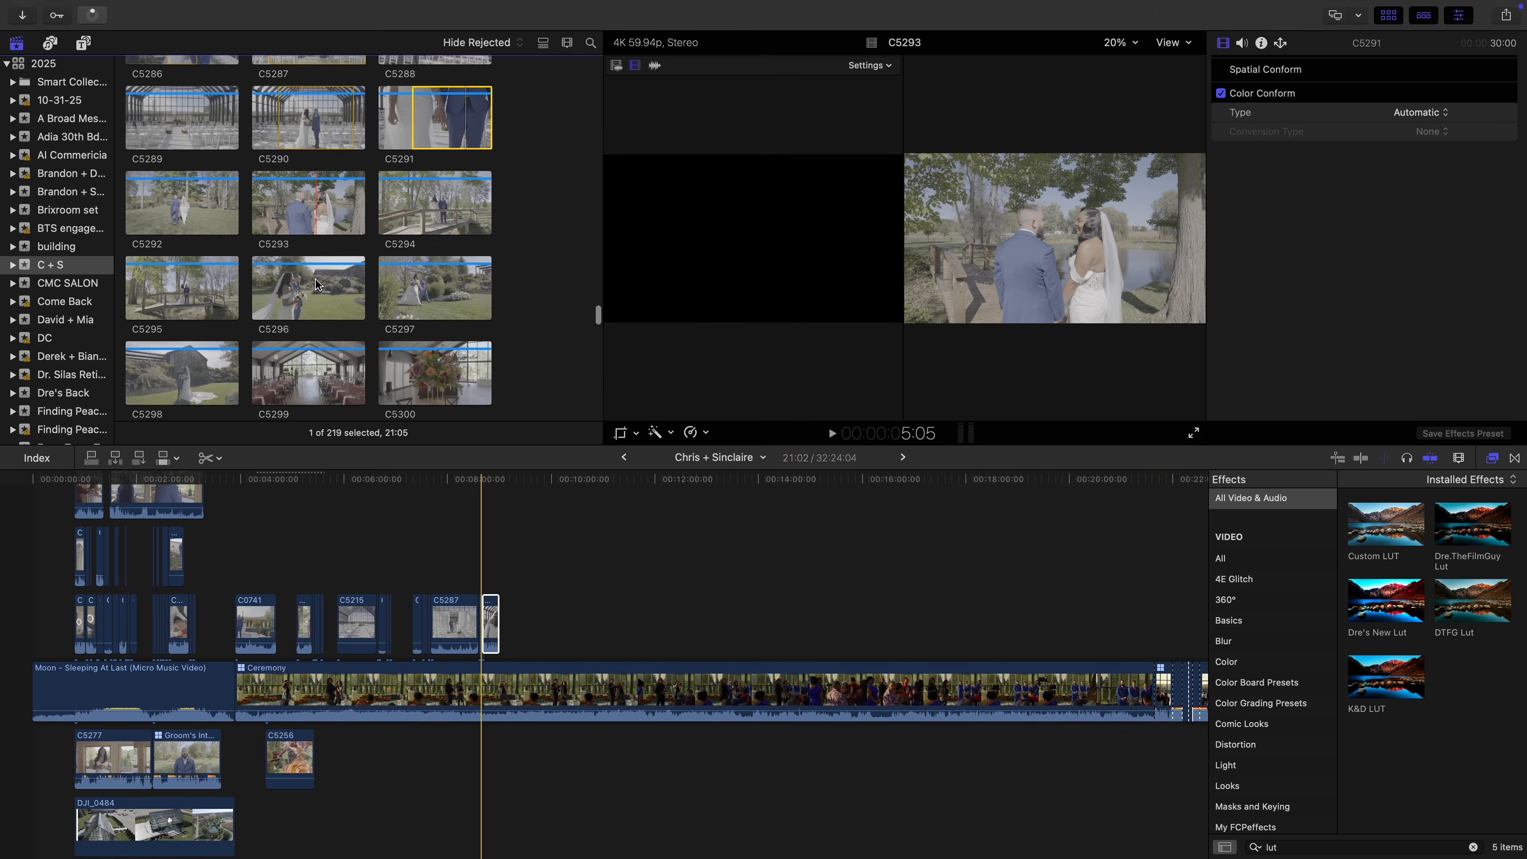
scroll(317, 284, "up", 5)
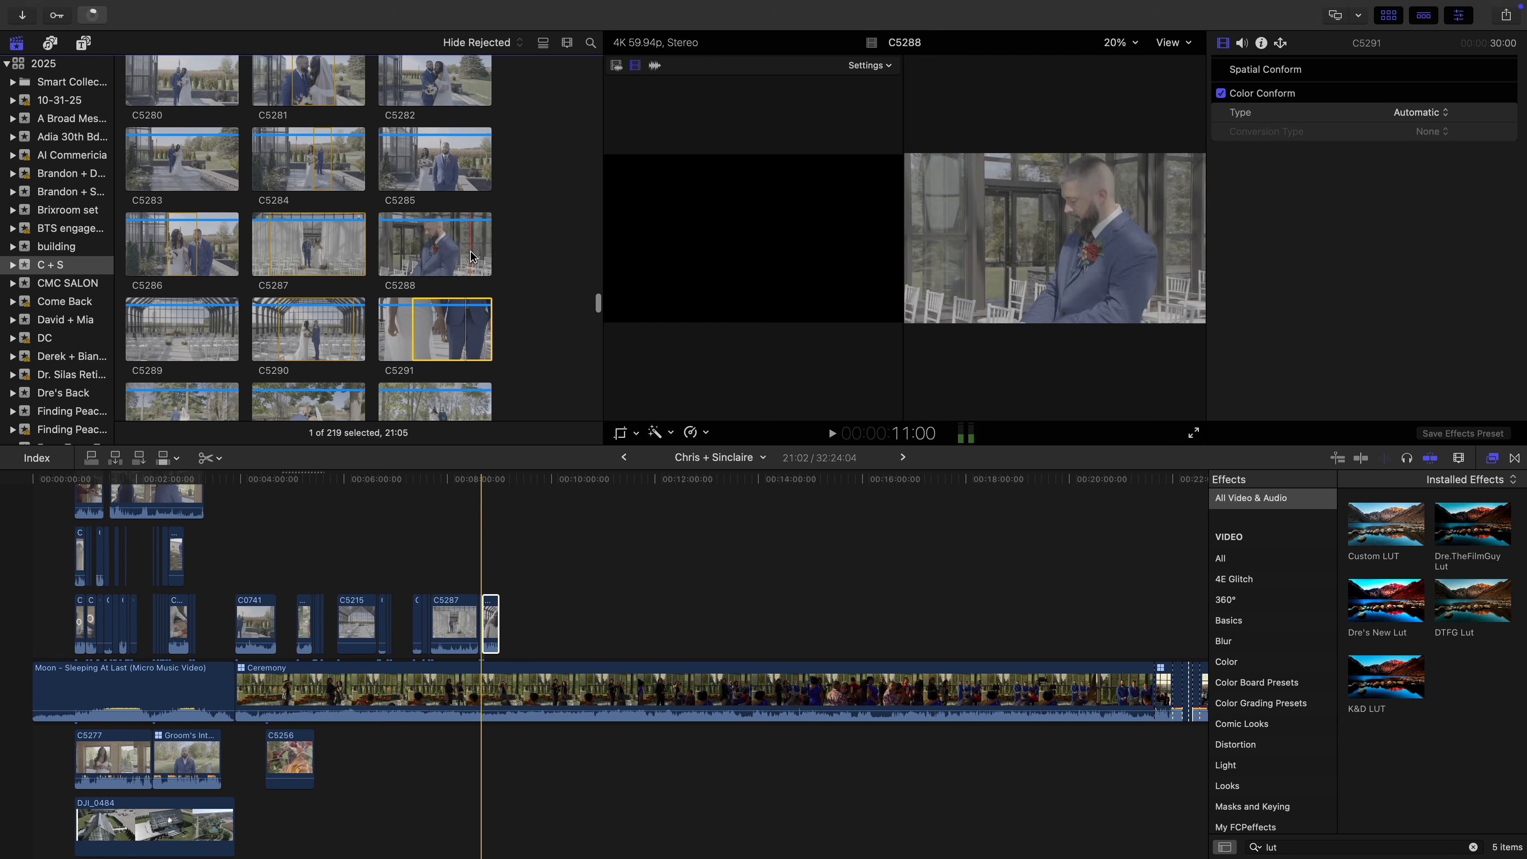
Select all the connected shots above the main track and lower their volume to silence
left_click(318, 547)
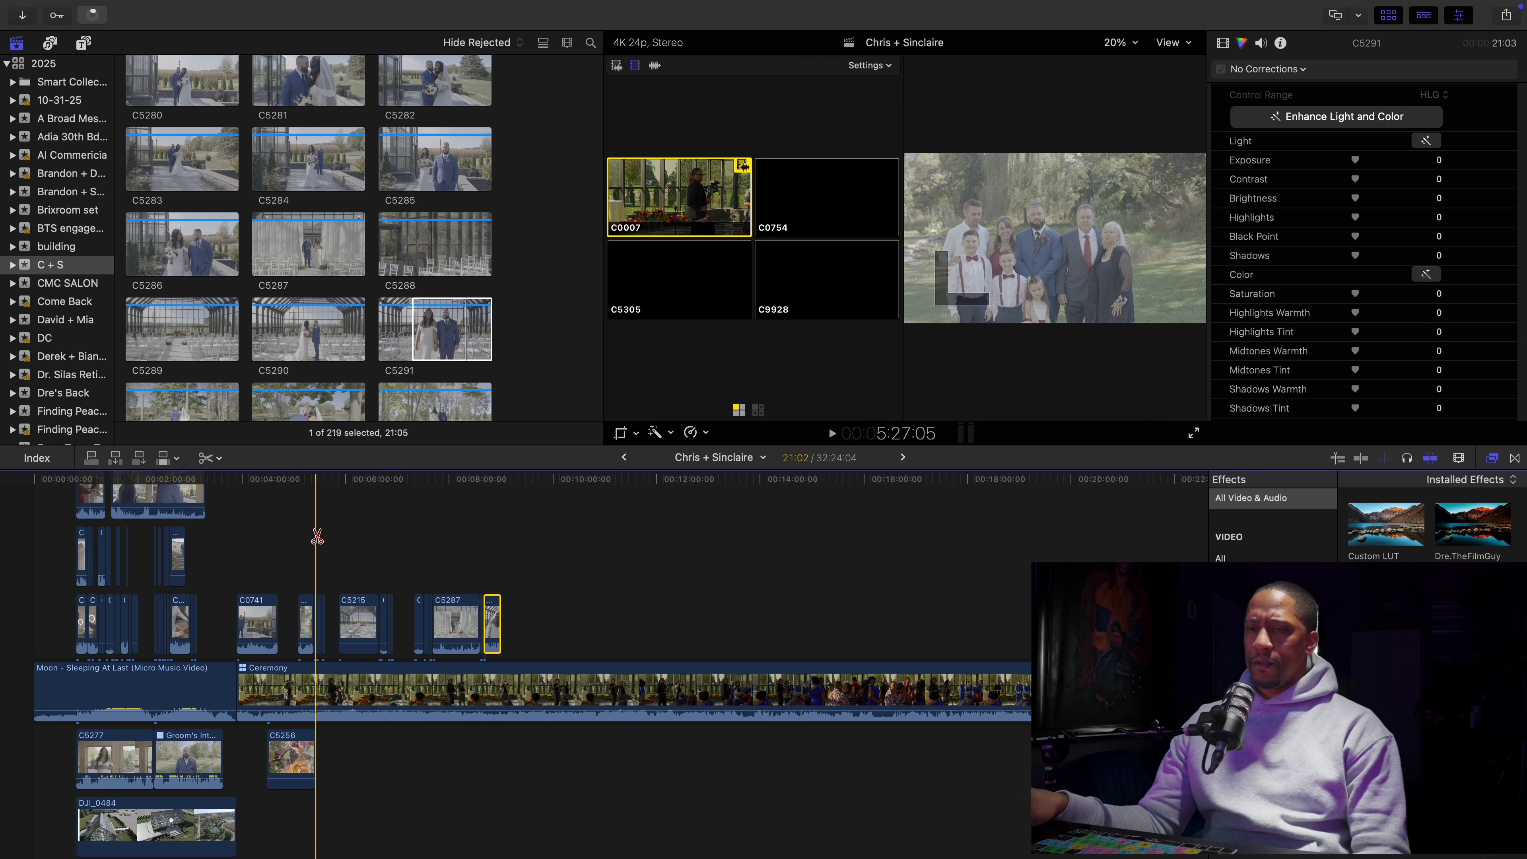
key("a")
scroll(180, 547, "up", 2)
left_click_drag(65, 515, 525, 678)
left_click_drag(525, 678, 525, 678)
left_click_drag(1367, 70, 1166, 102)
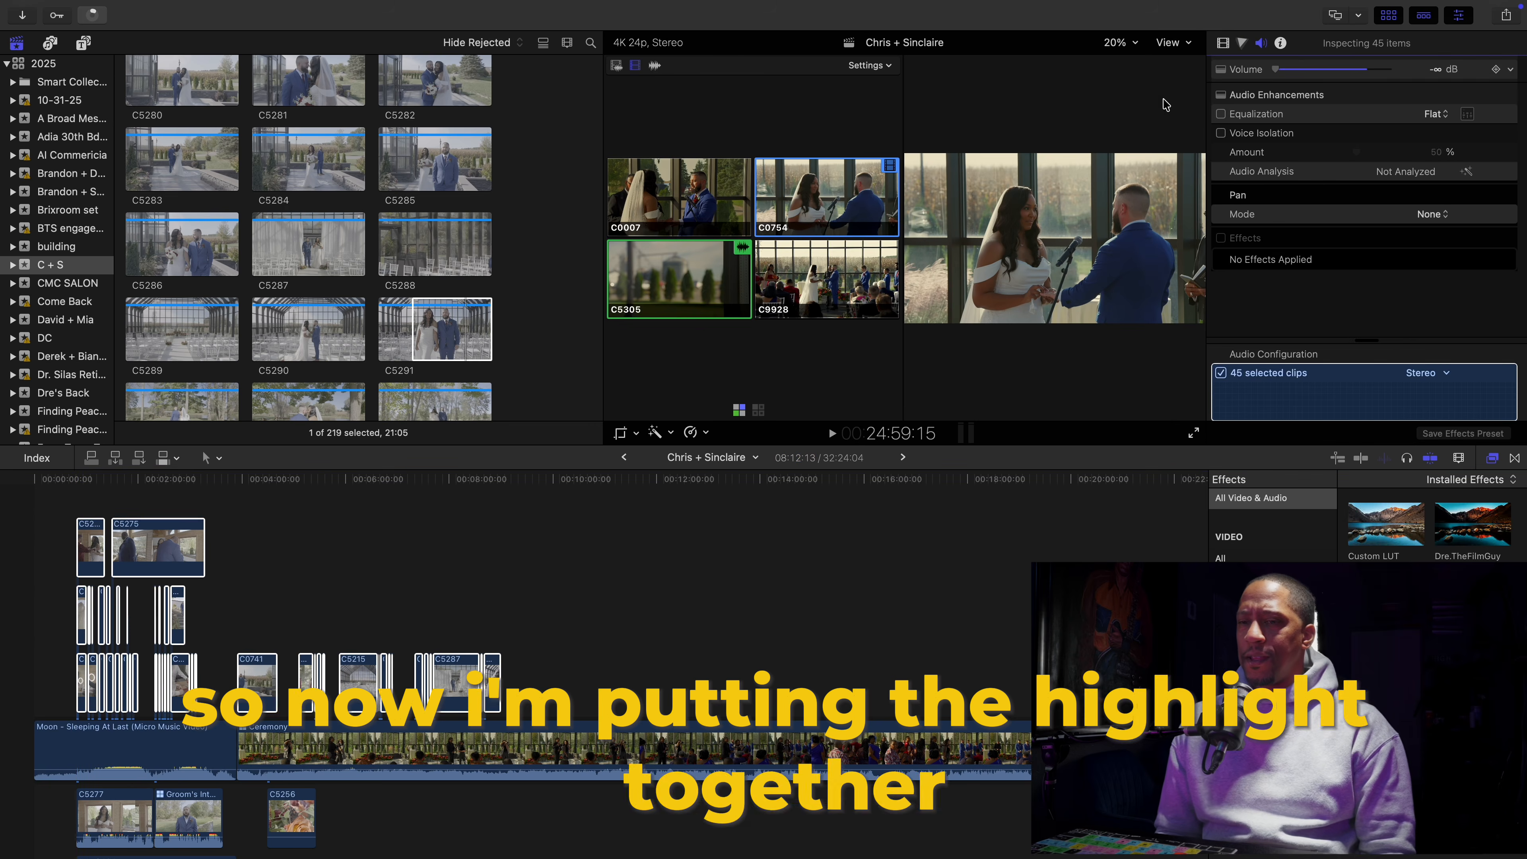
scroll(205, 637, "down", 1)
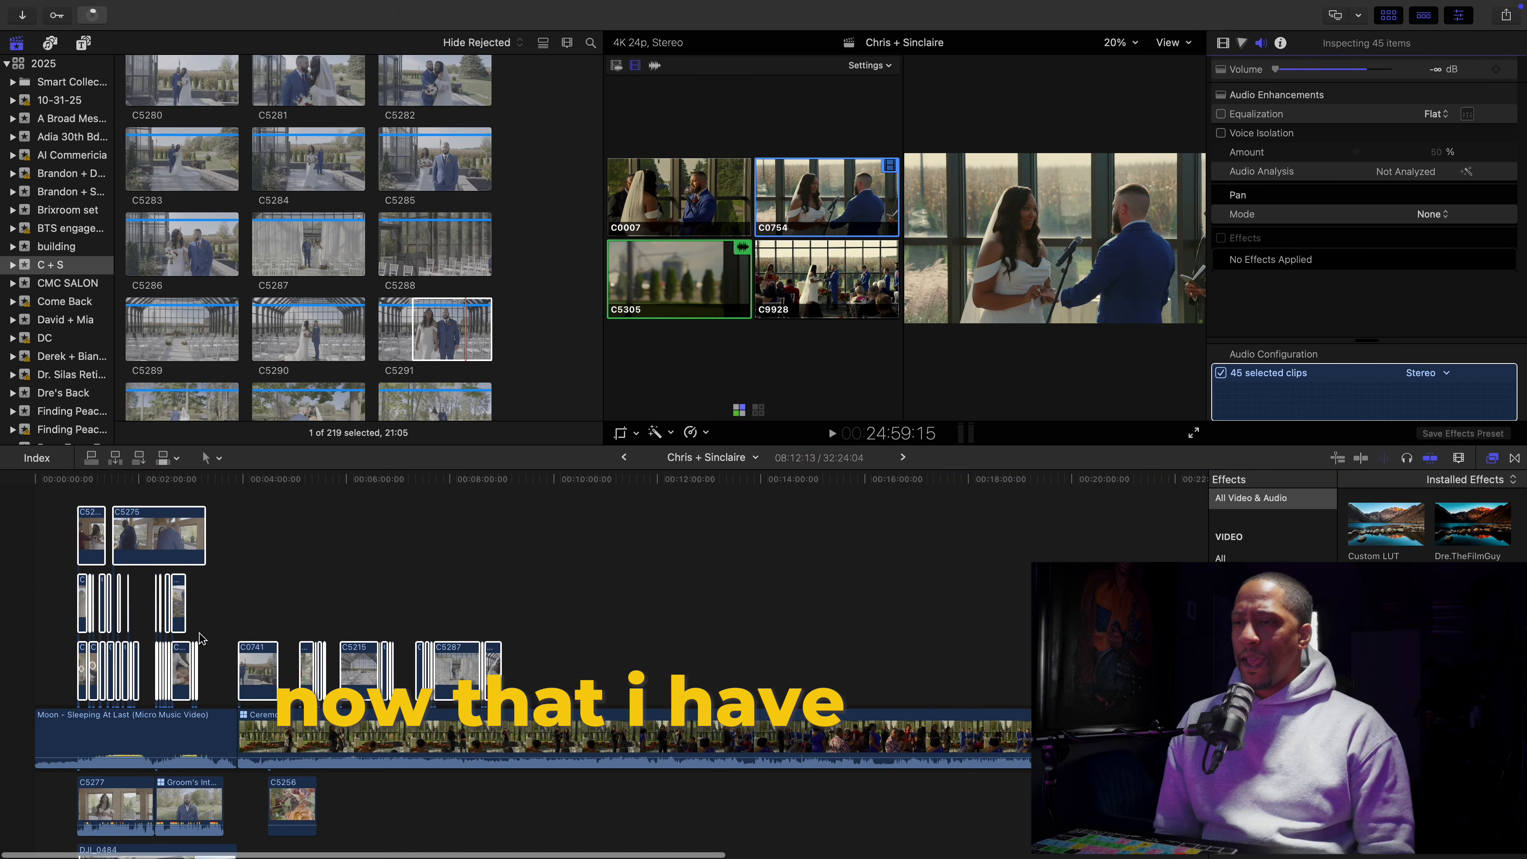
Shift all the selected connected shots about two and a half minutes later and play from the C5286 shot
left_click_drag(120, 560, 257, 574)
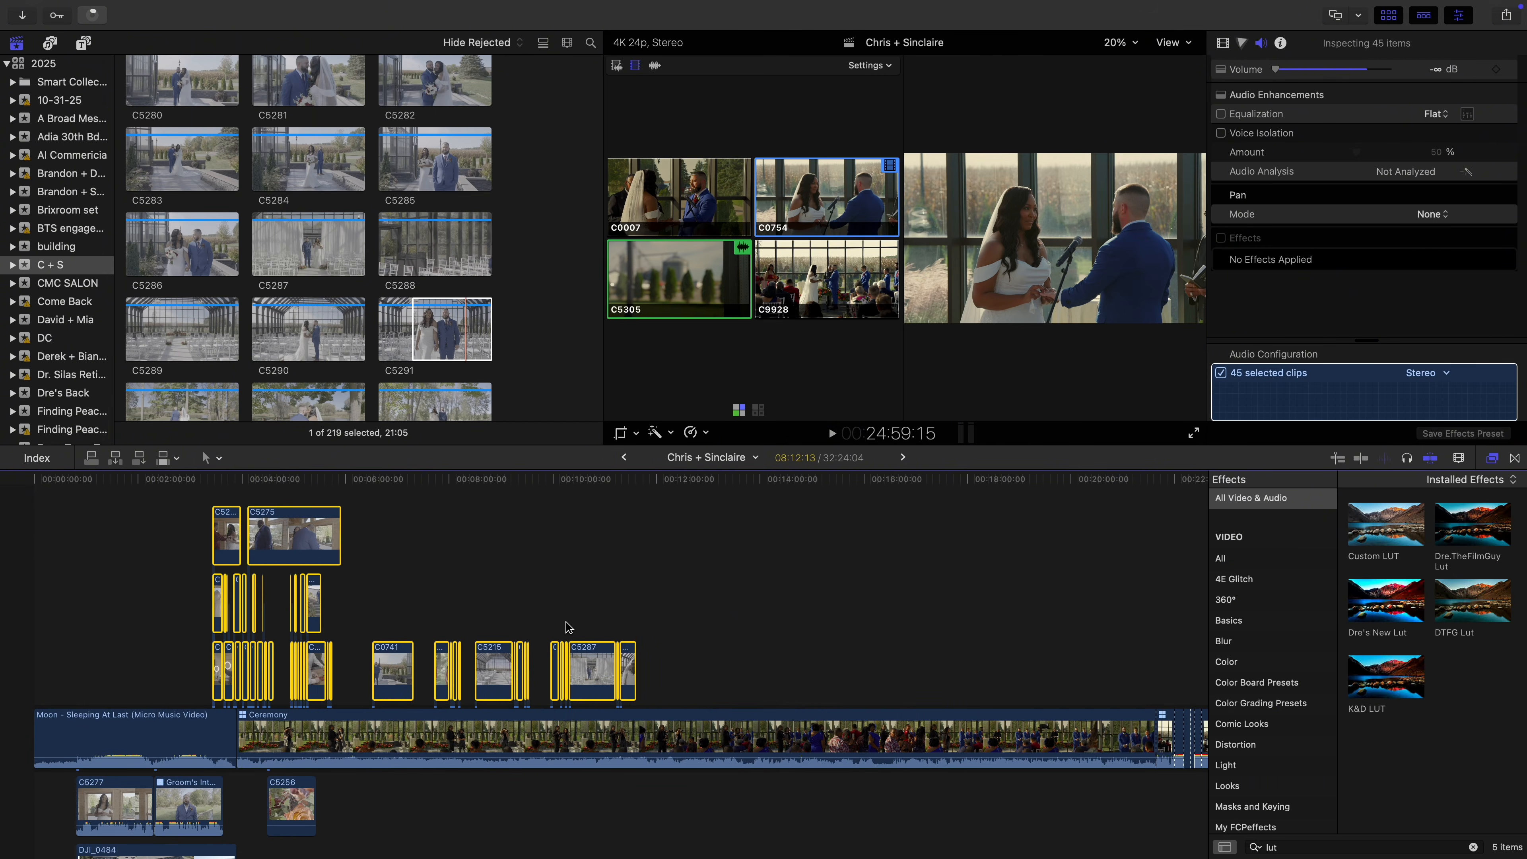
left_click(563, 627)
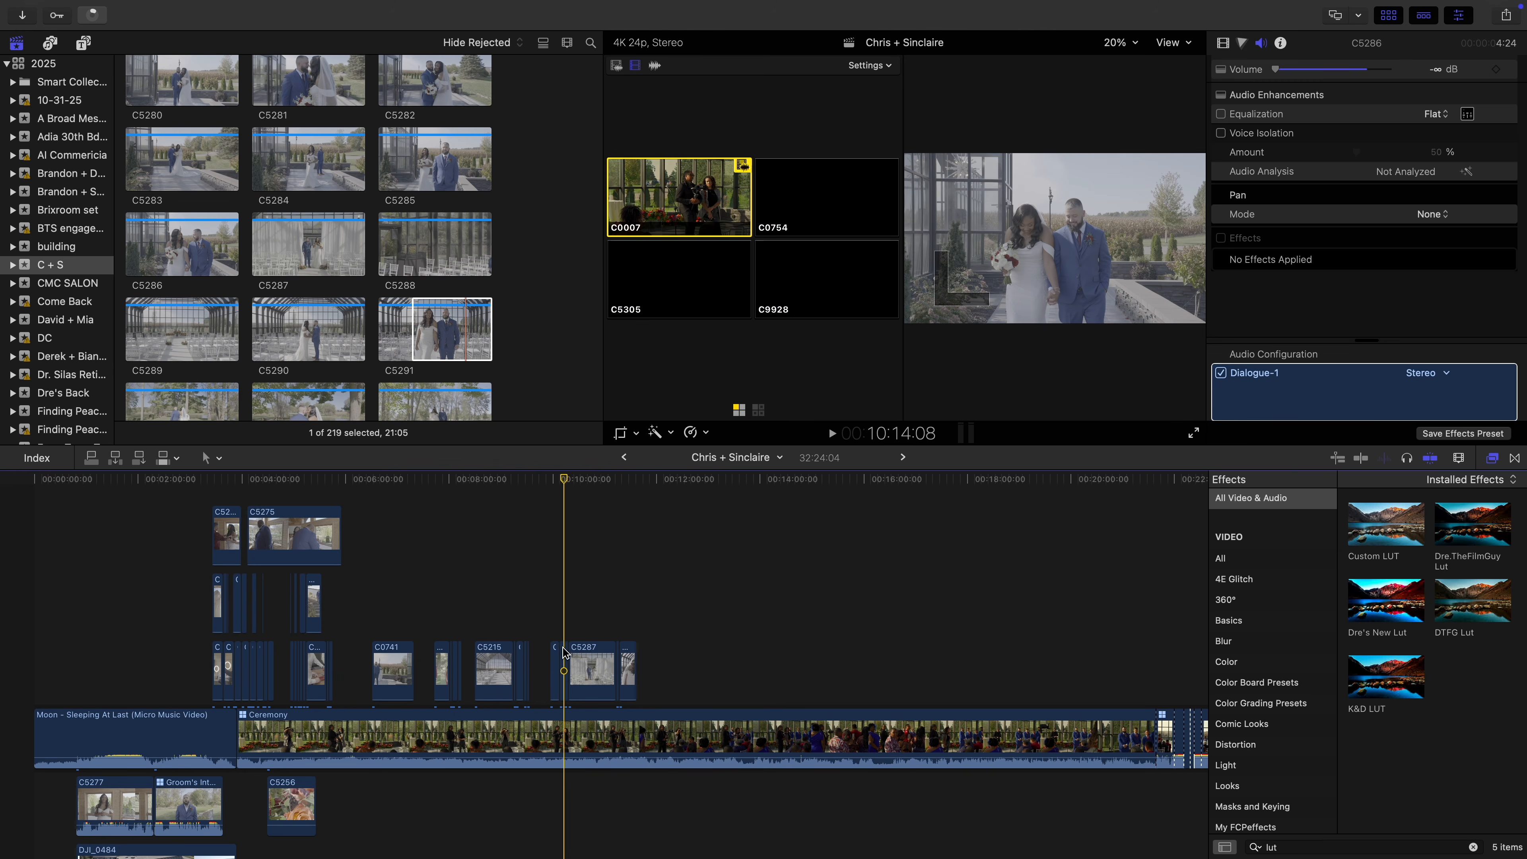
key("space")
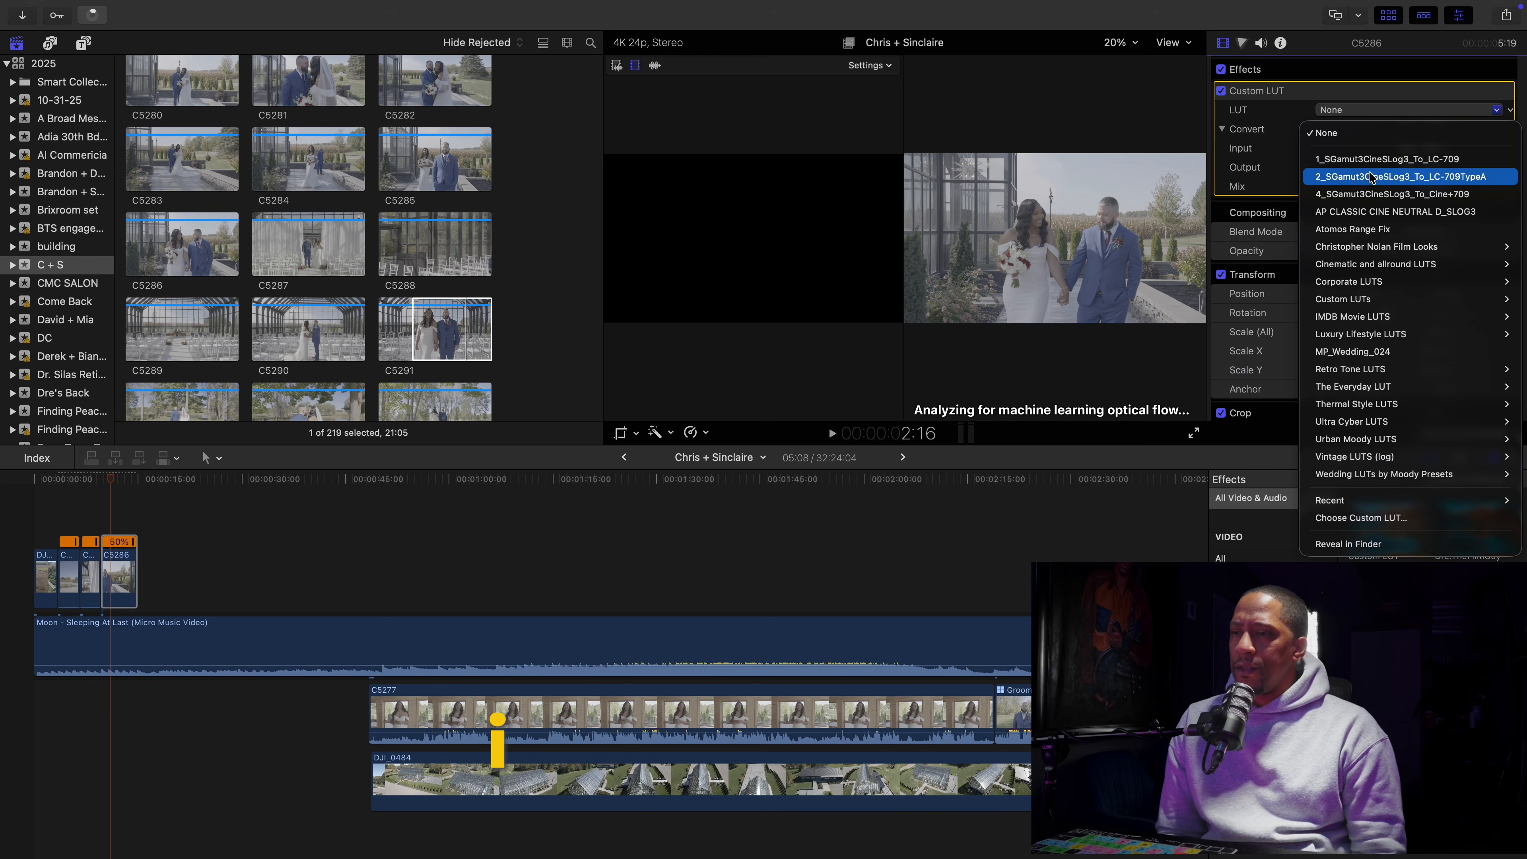
Set the Custom LUT on C5286 to 1_SGamut3CineSLog3_To_LC-709 with a 30% mix
left_click(1382, 159)
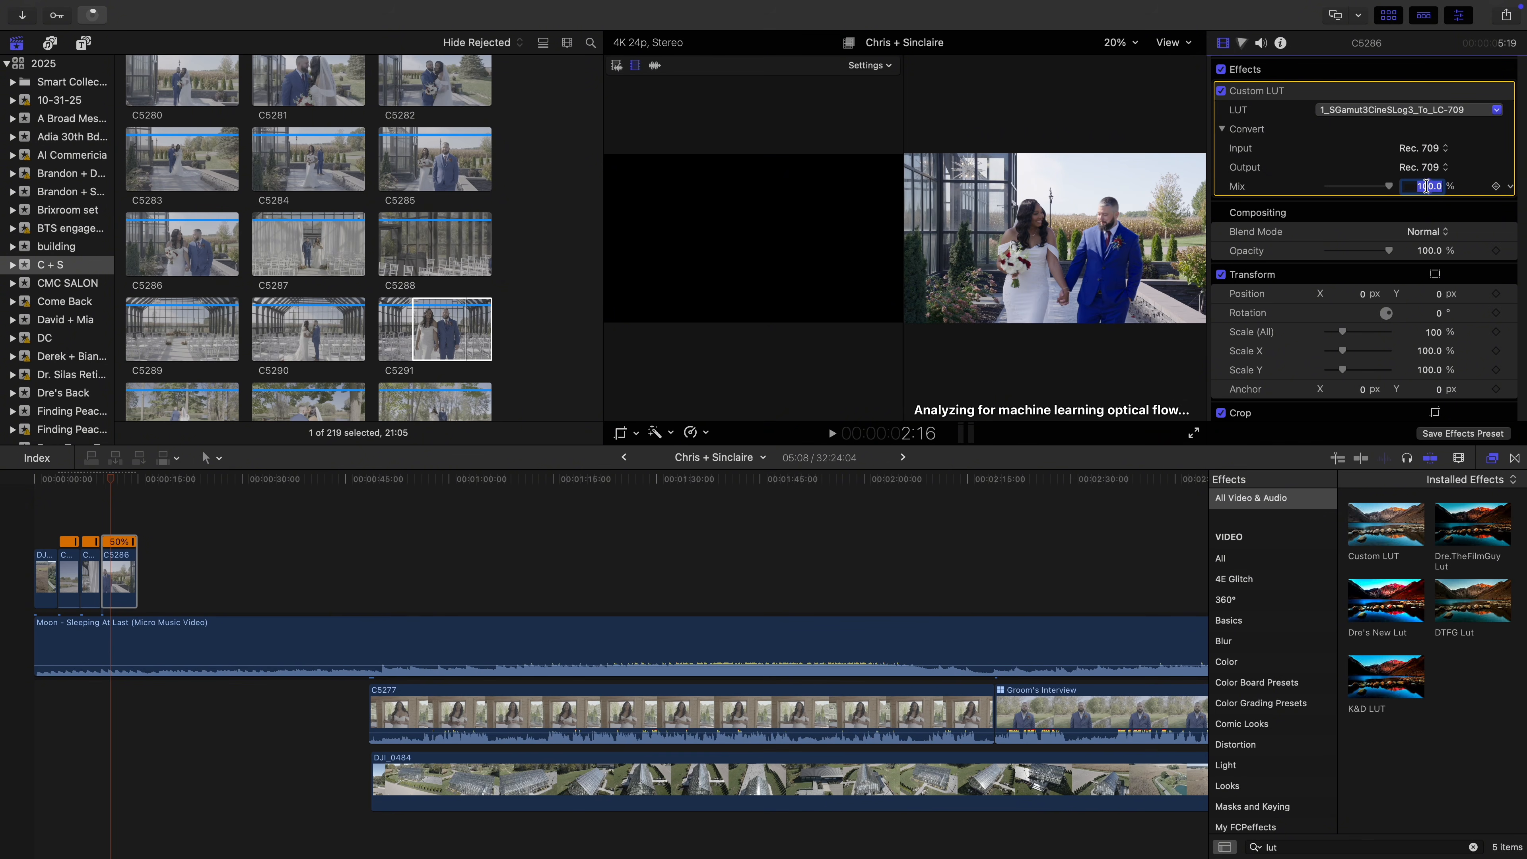
left_click(1424, 183)
type("30")
key("Return")
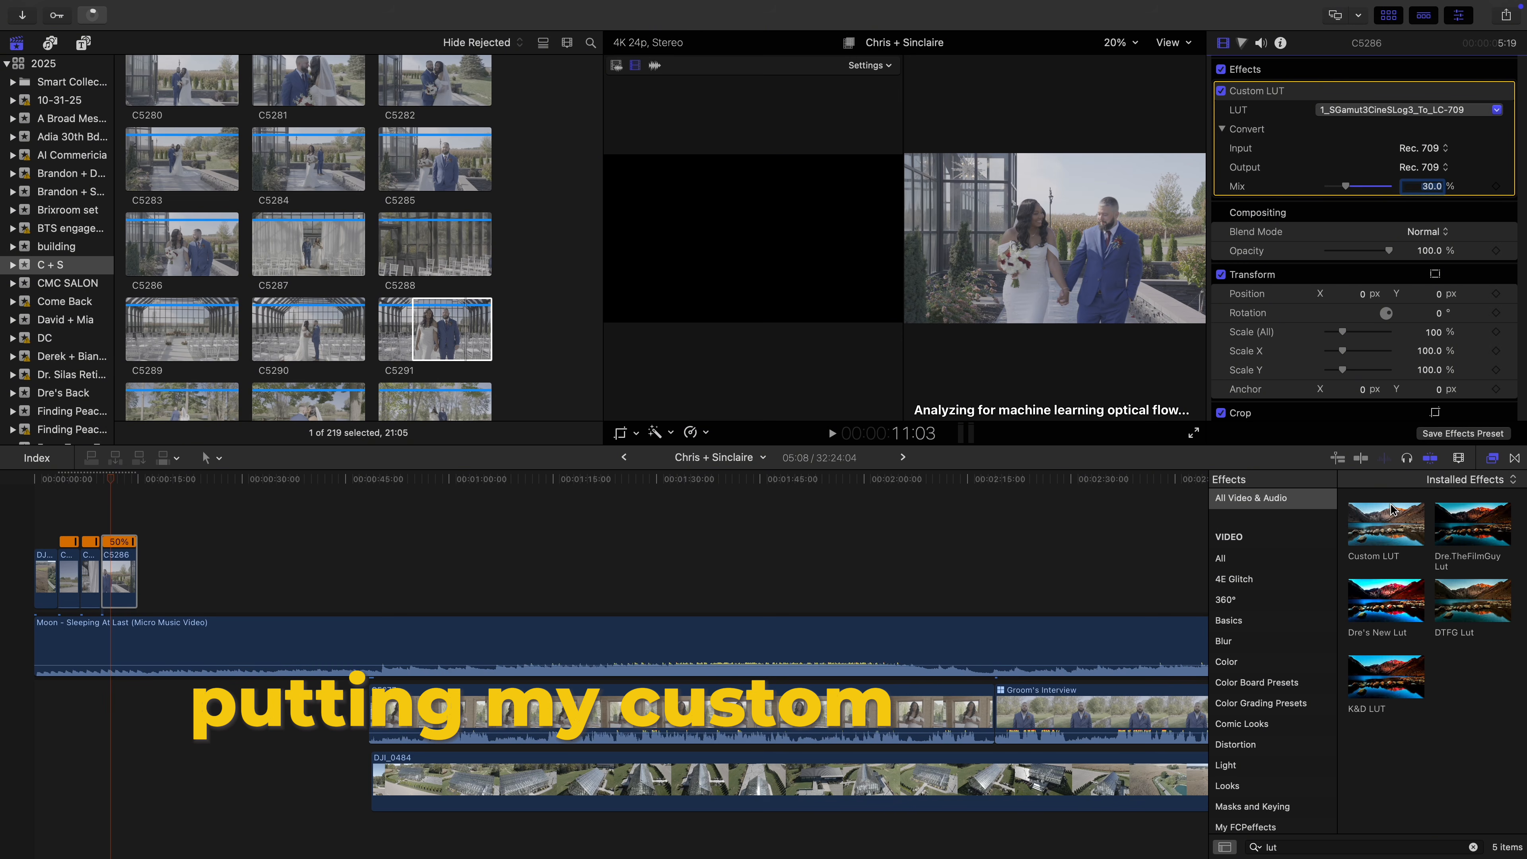
Apply the Dre's New Lut preset to C5286 and set its AP CLASSIC CINE NEUTRAL D_SLOG3 mix to 30%
double_click(1383, 598)
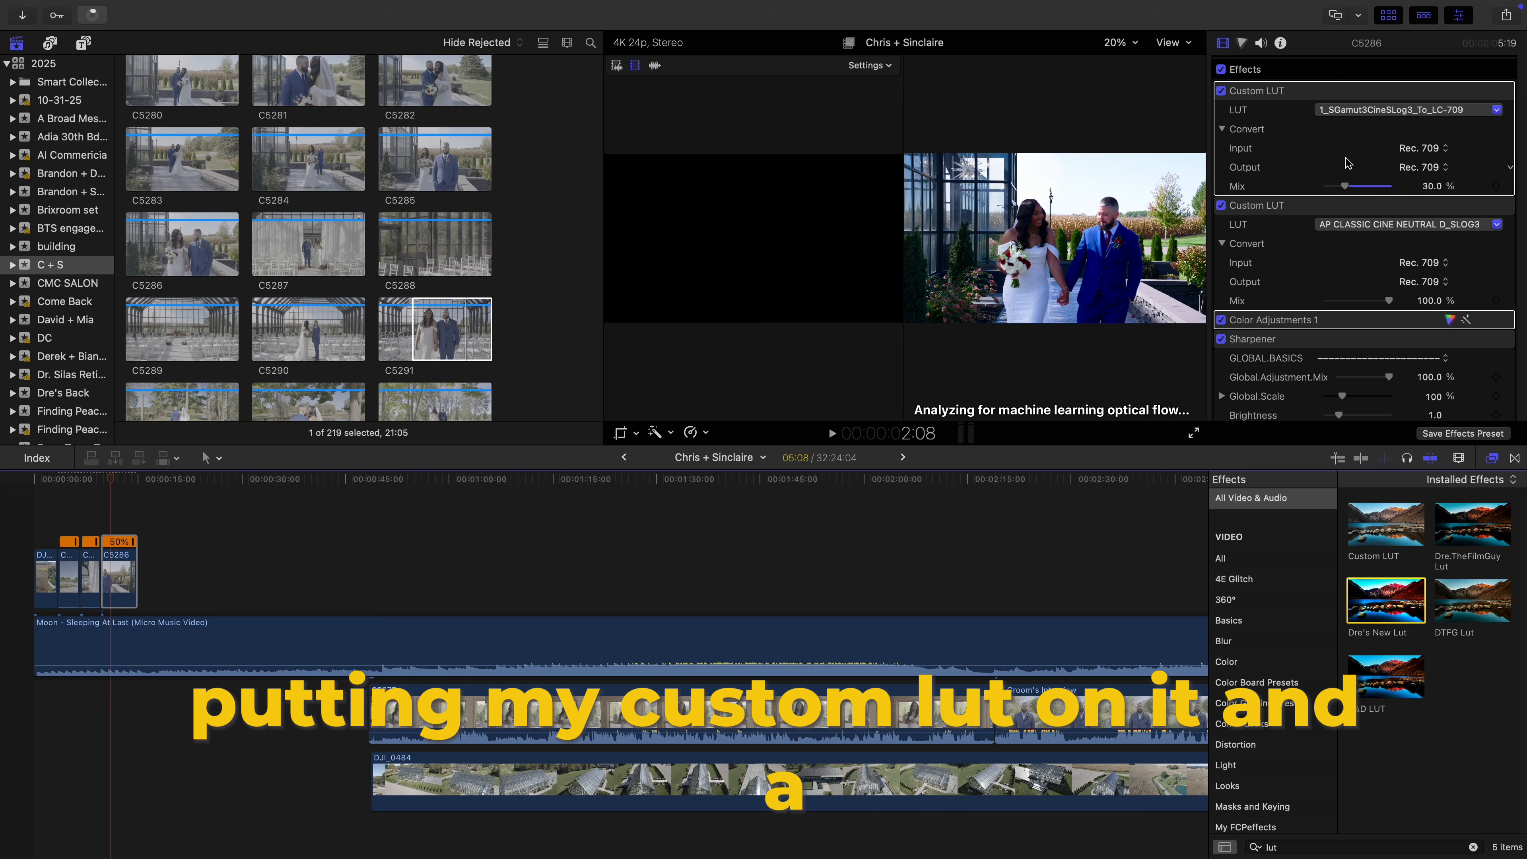
left_click(1434, 300)
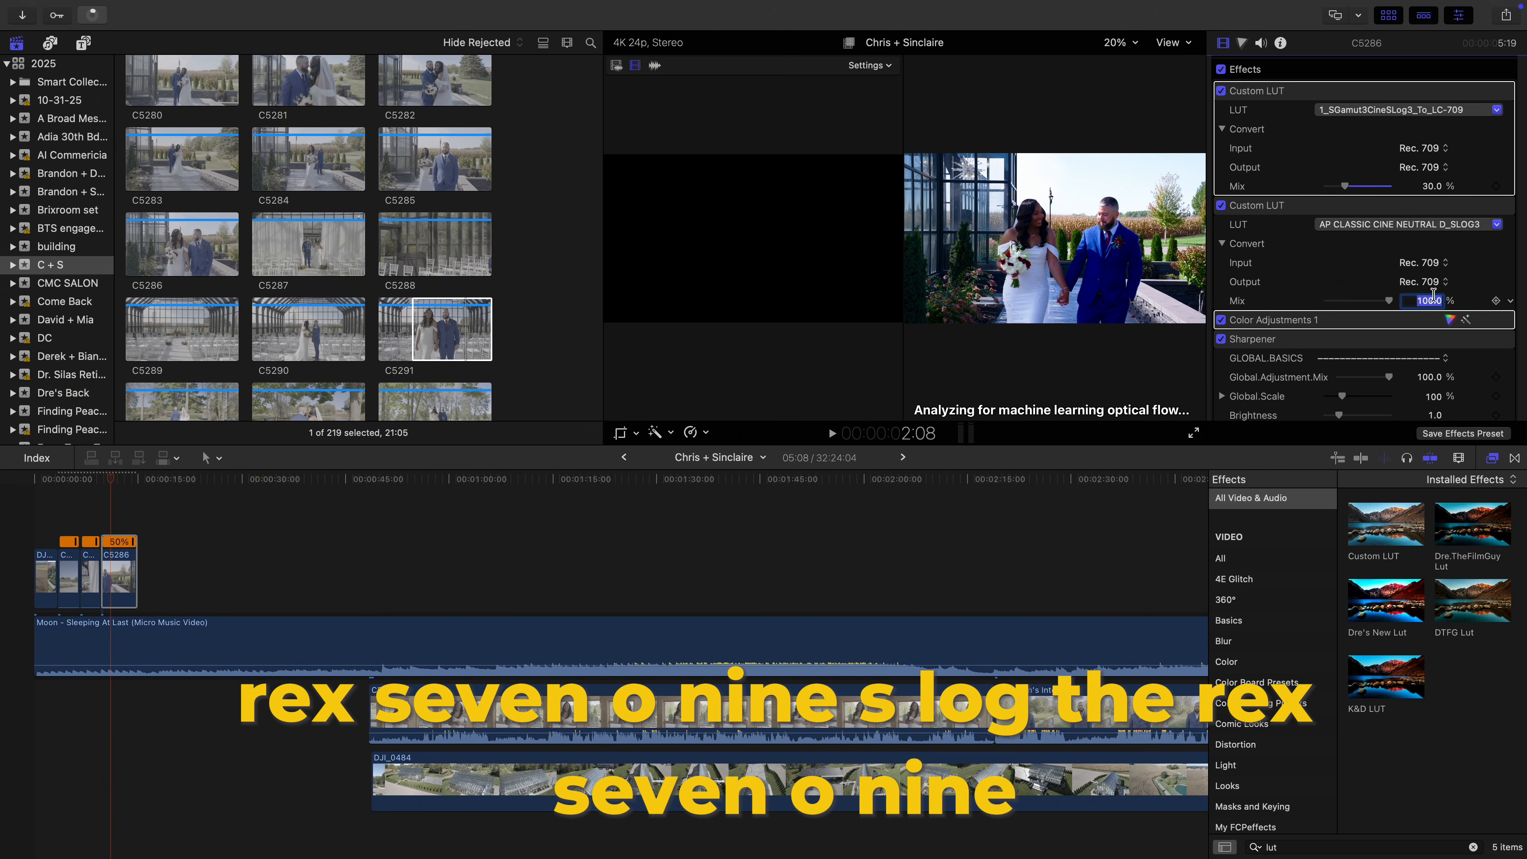
type("39")
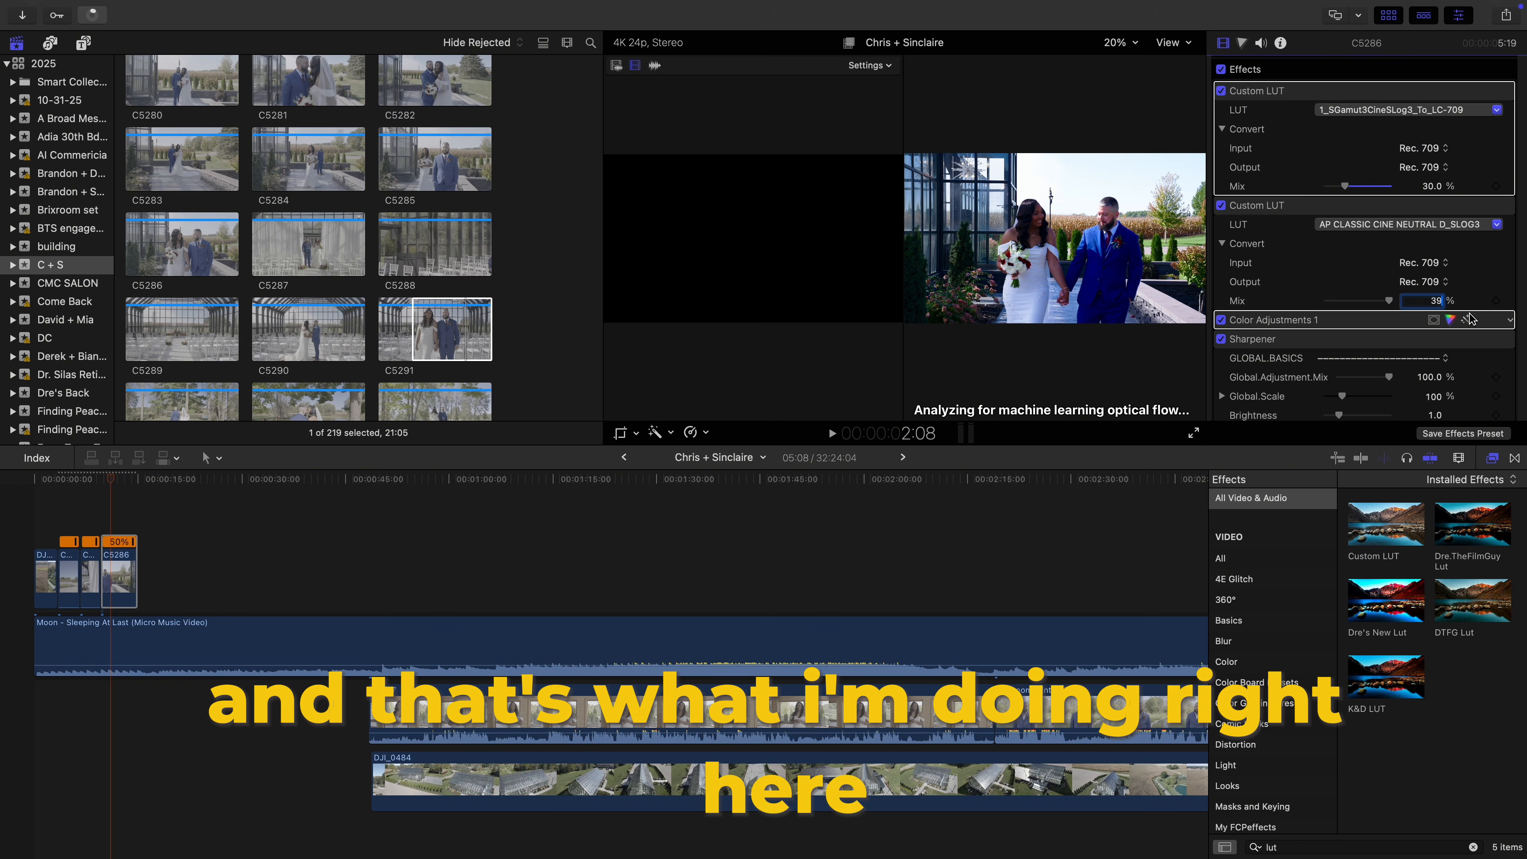
key("BackSpace")
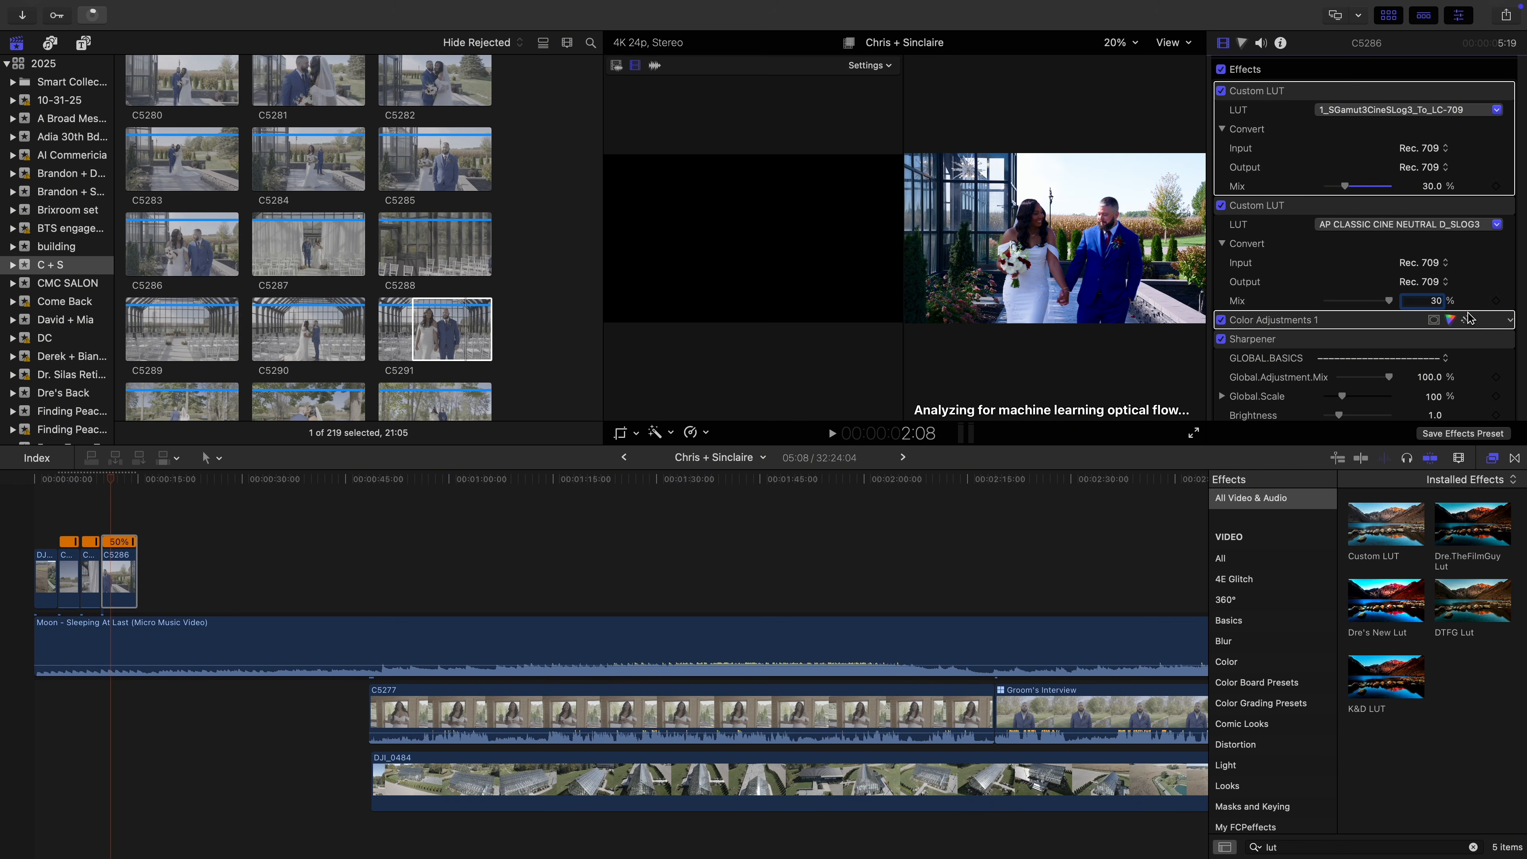
key("Return")
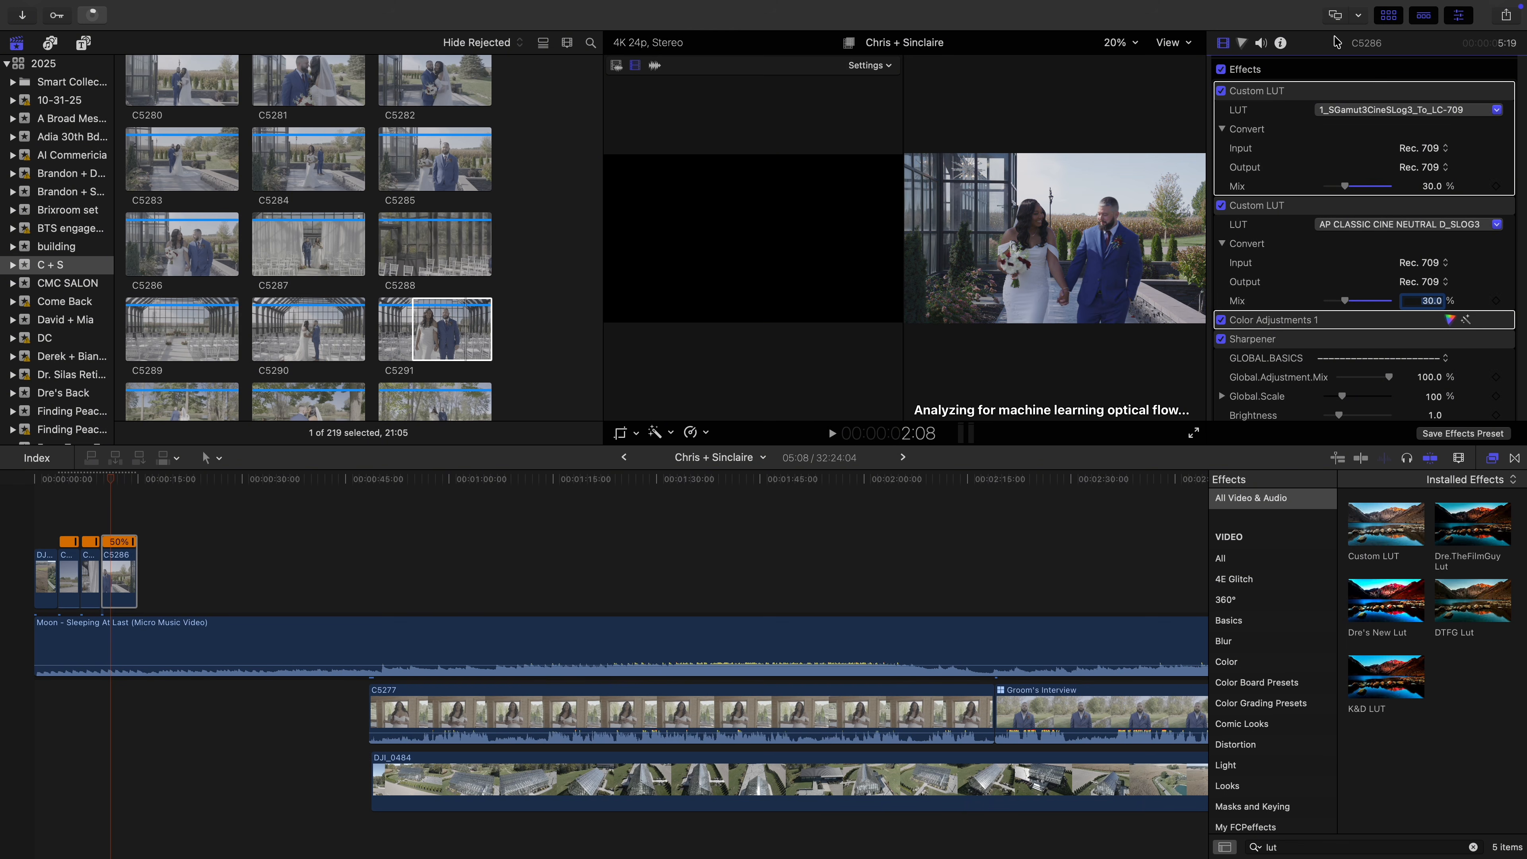
Move the viewer to the secondary display and add a Color Board with slightly lowered midtones to C5286
left_click(1334, 15)
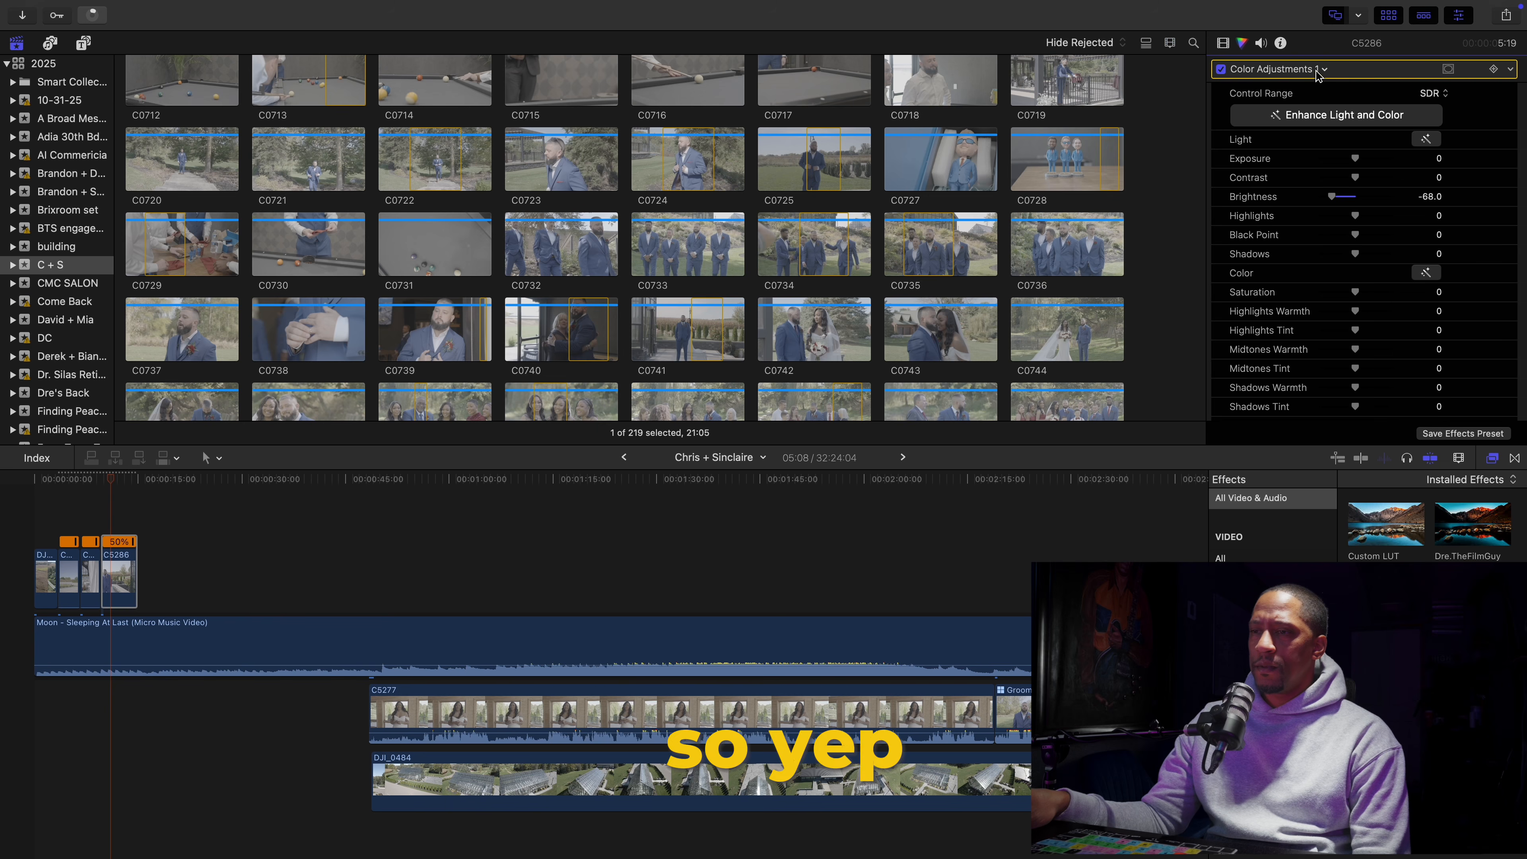
left_click(1317, 72)
left_click(1352, 109)
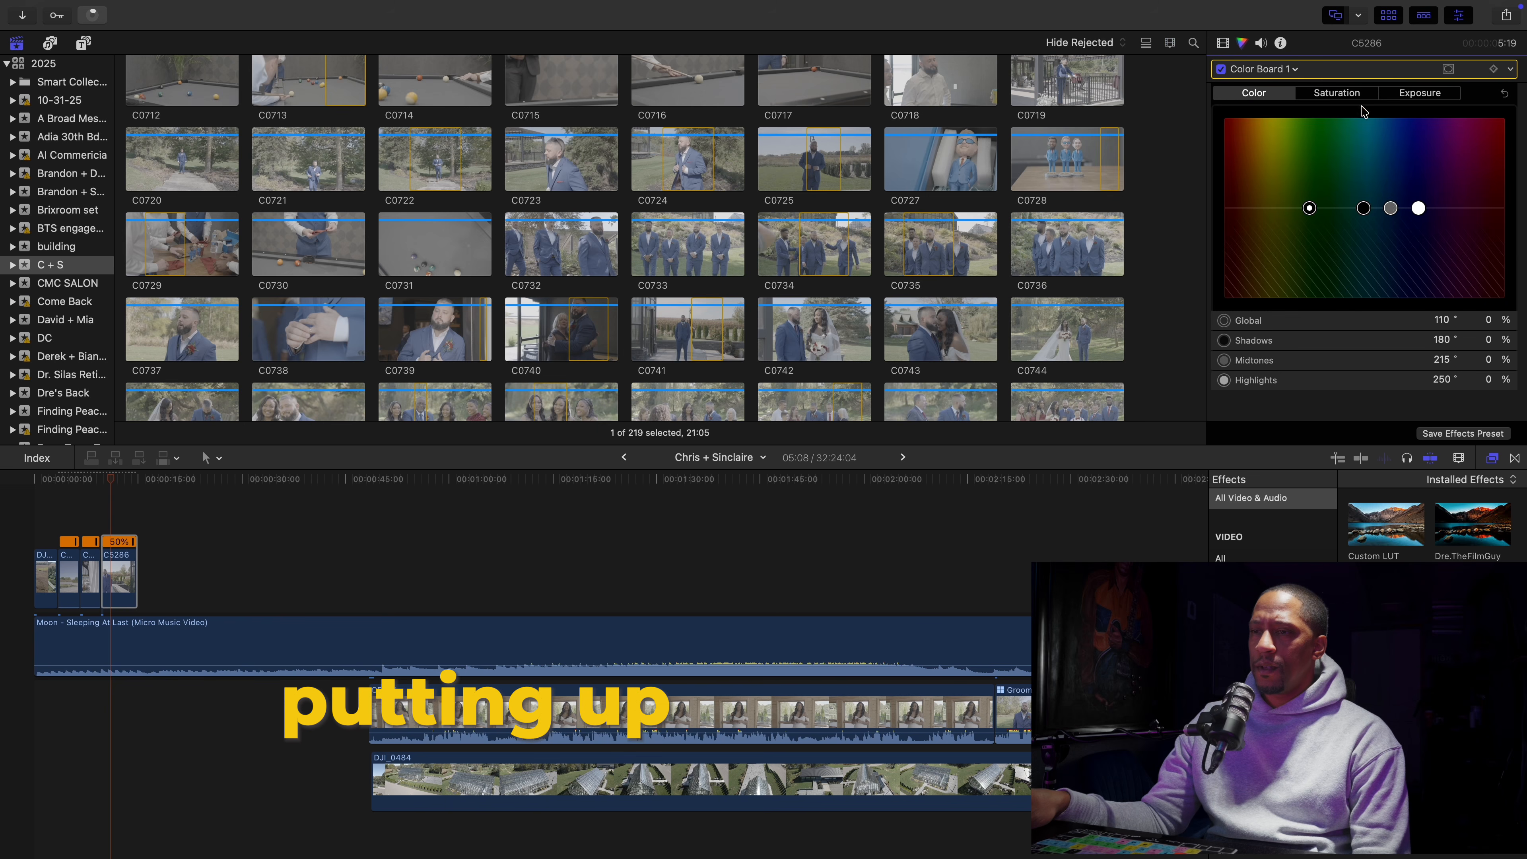
left_click_drag(1390, 208, 1390, 217)
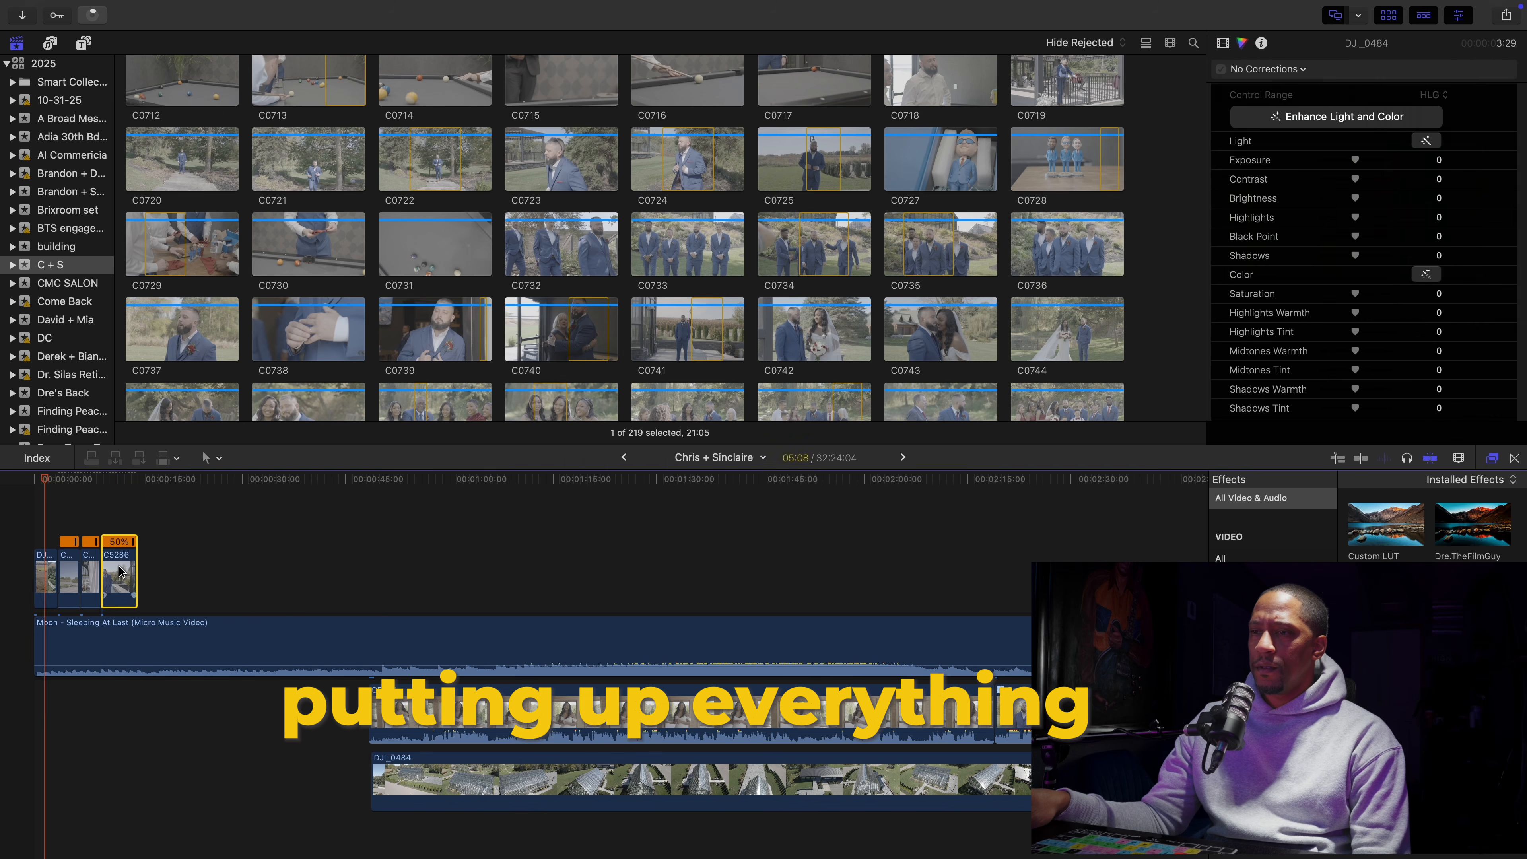
Paste the C5286 effects onto the opening DJI_0484 drone clip and the shot that follows it
key("super+shift+v")
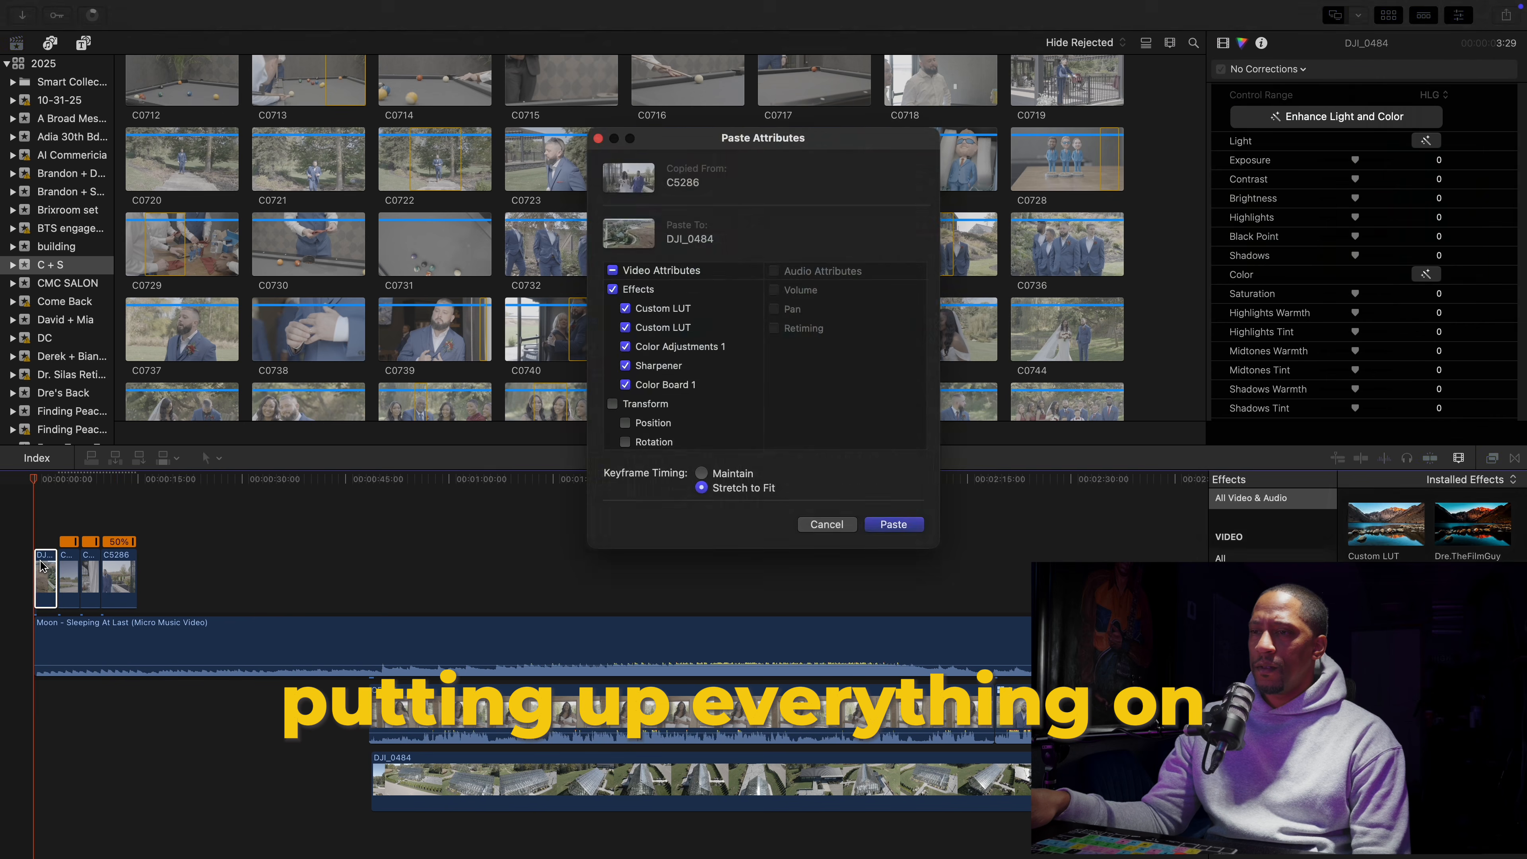
key("Return")
left_click(63, 665)
key("super+shift+v")
key("Return")
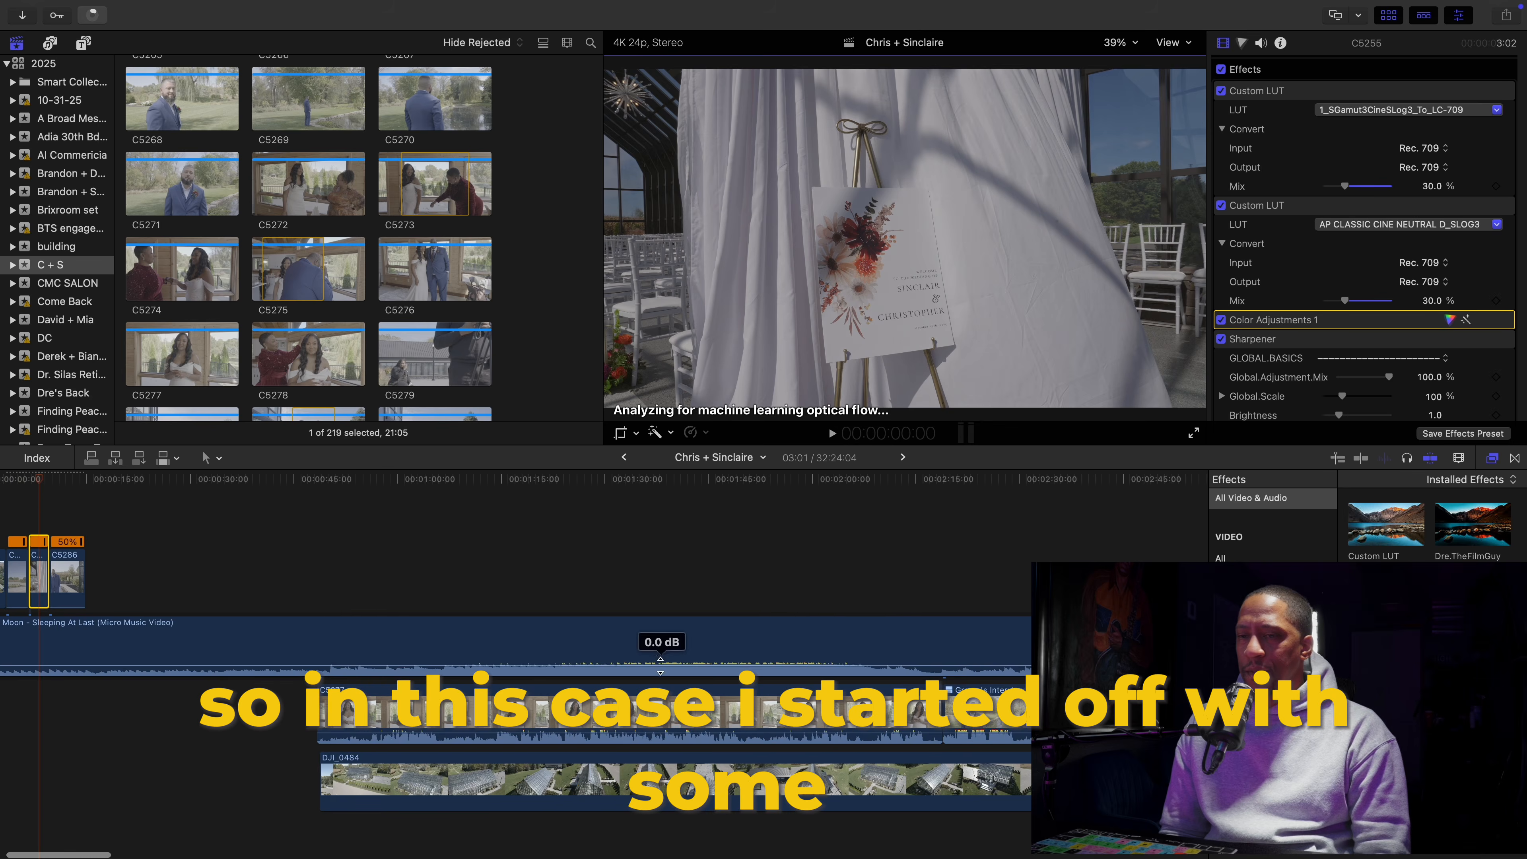
Hide the multicam angles in the viewer and paste the C5286 attributes, including retiming, onto Groom's Interview
left_click(123, 519)
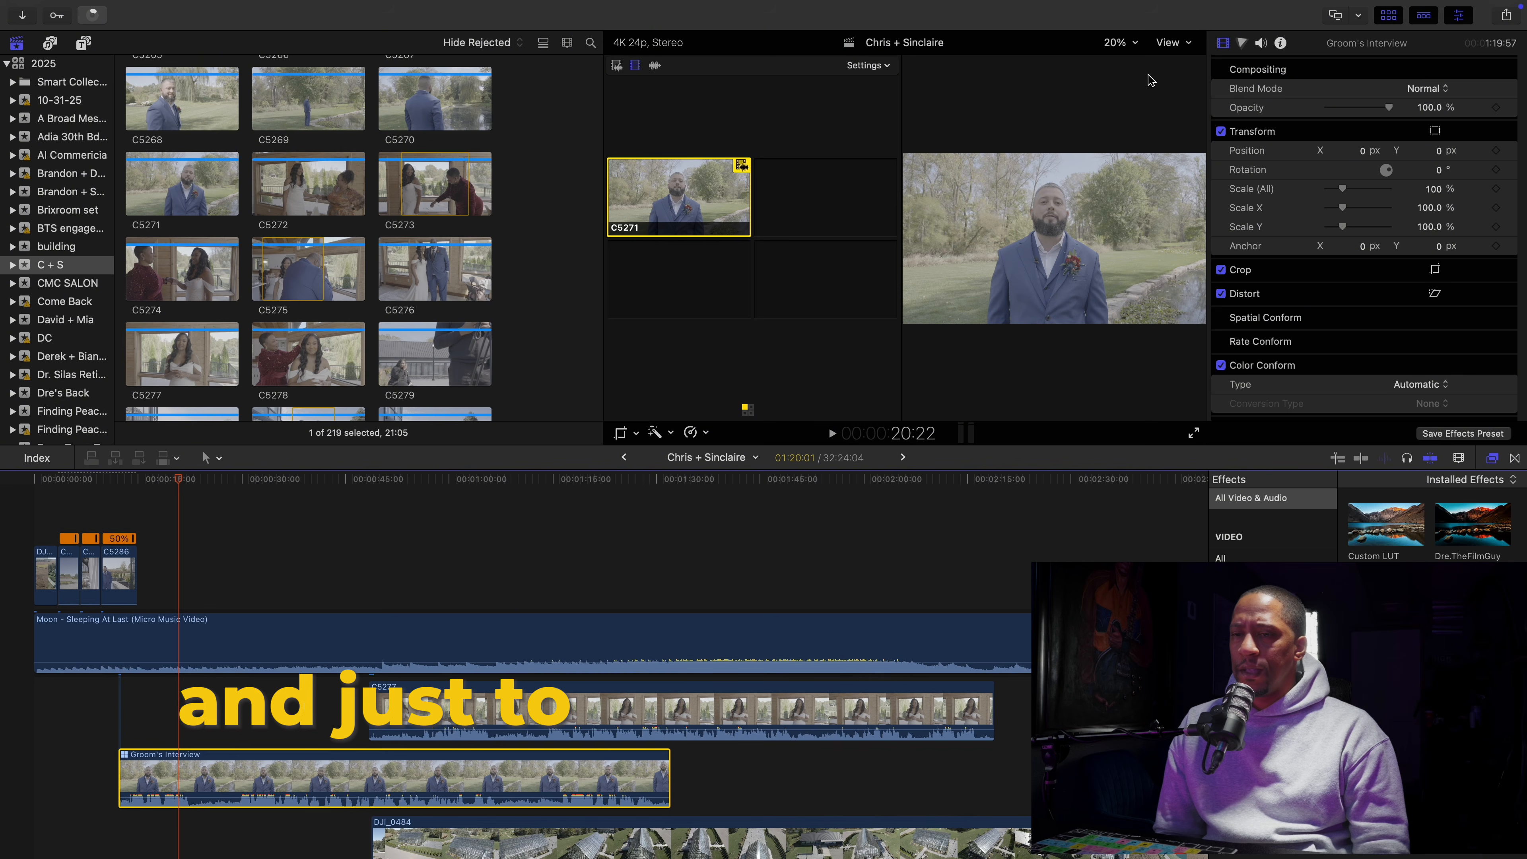
left_click(1172, 42)
left_click(1199, 105)
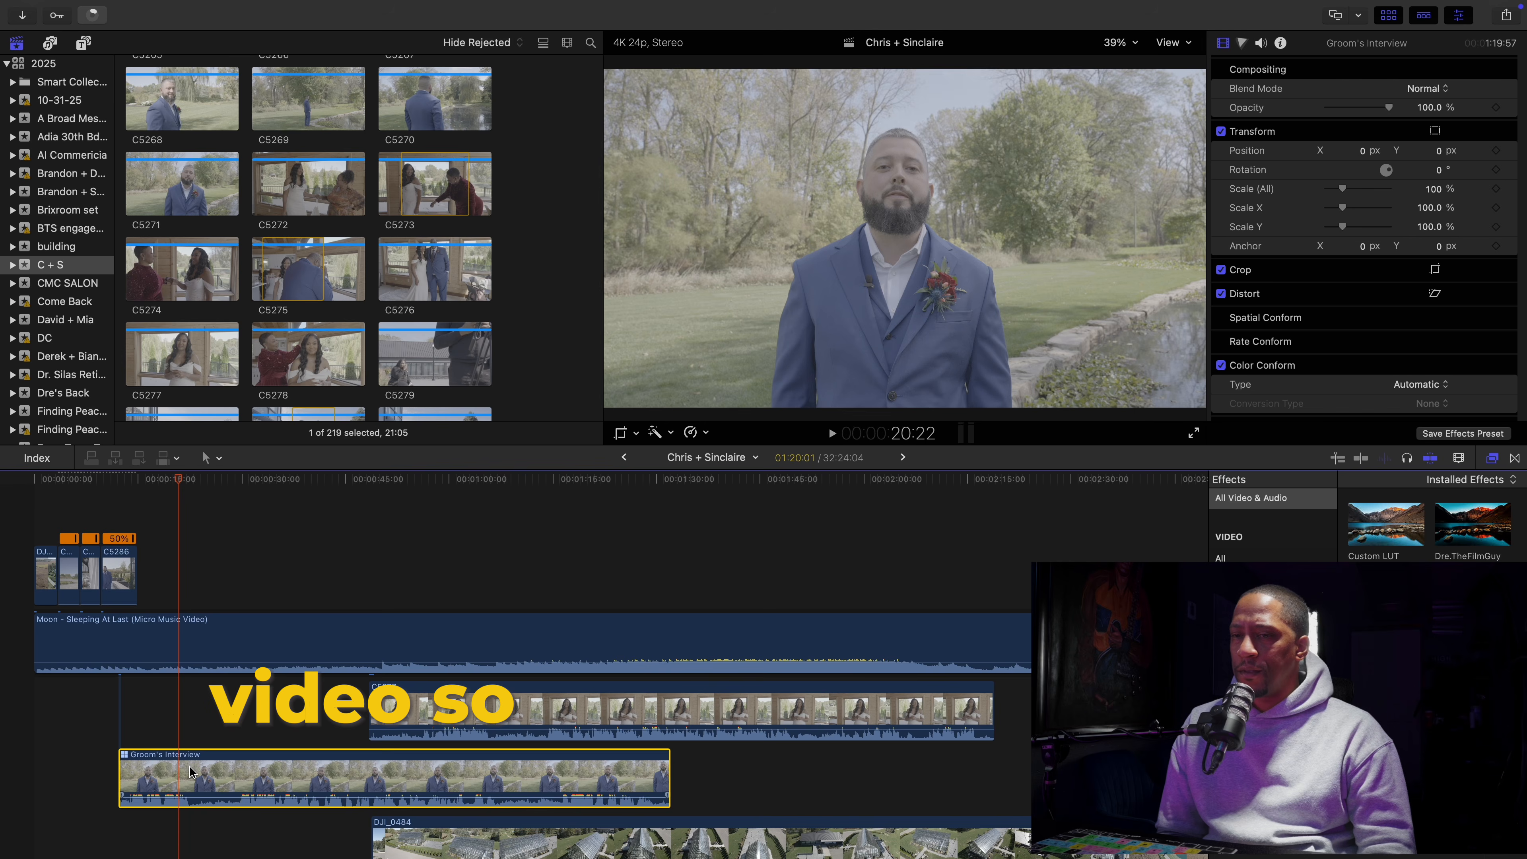
key("super+shift+v")
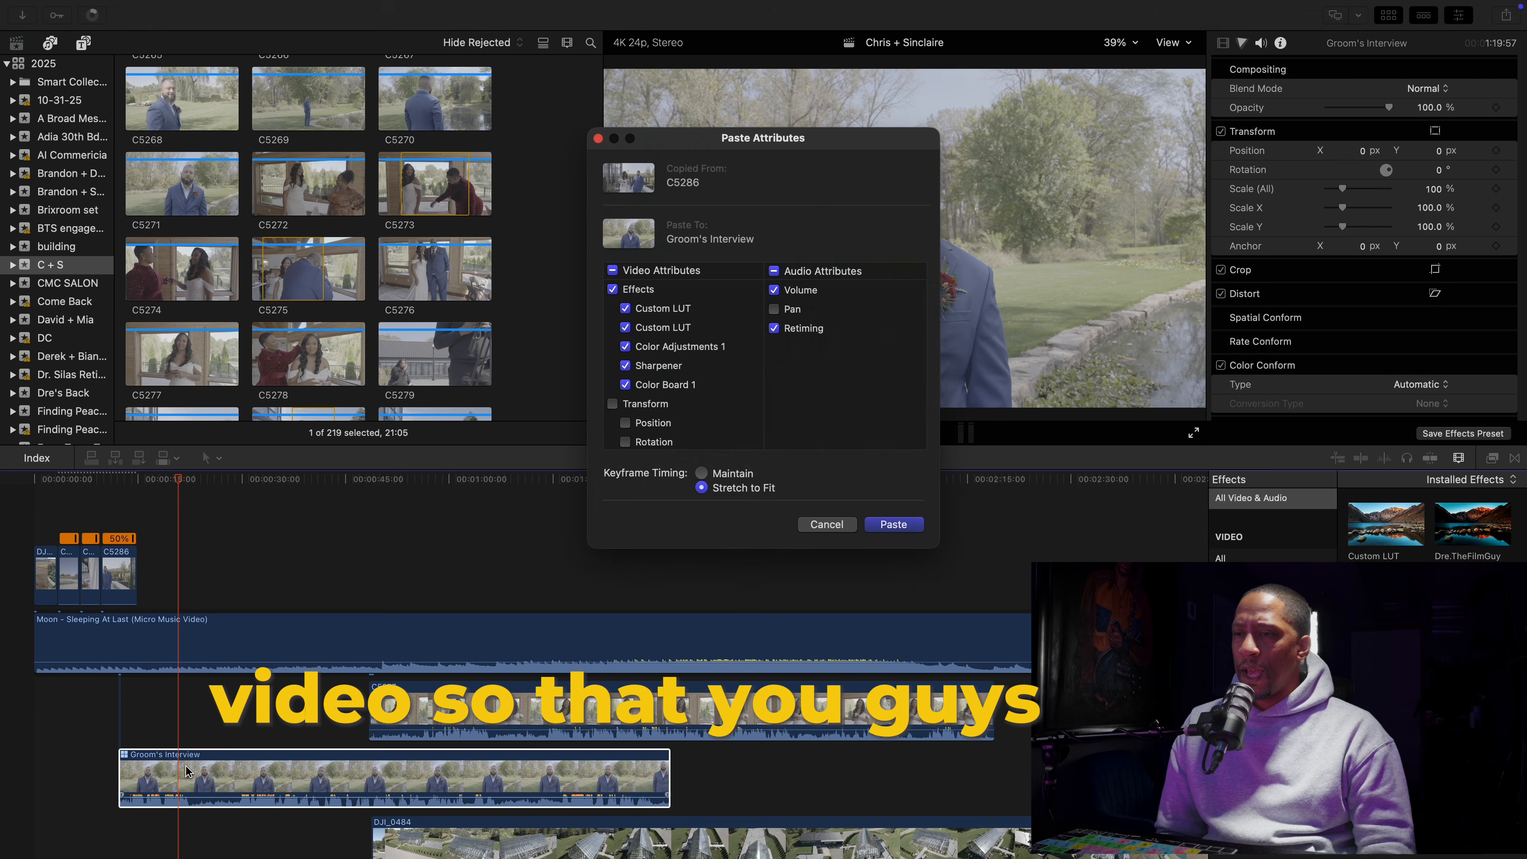
key("Return")
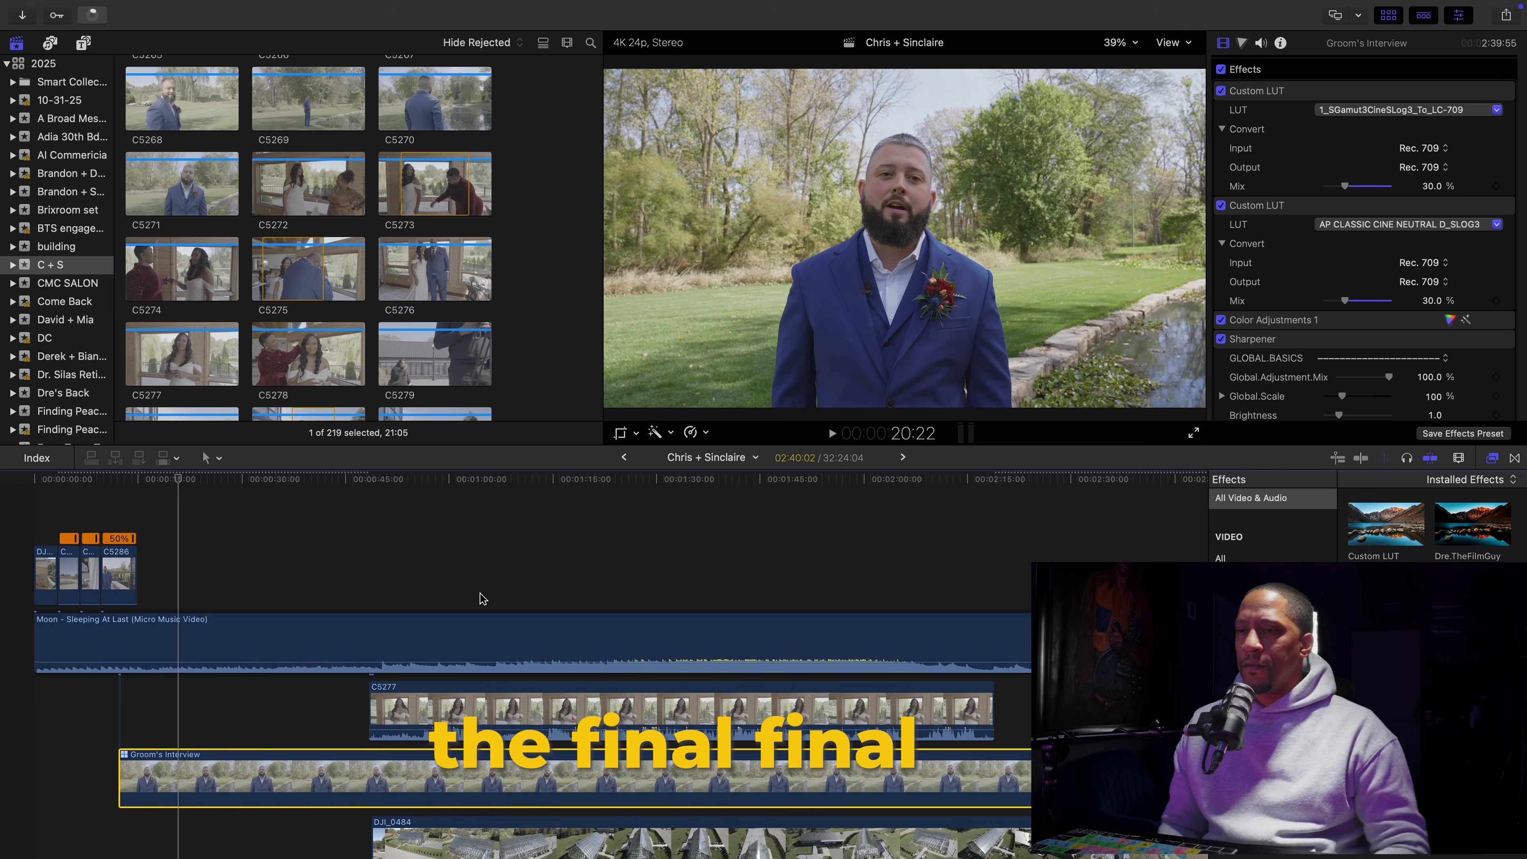
Reset the Groom's Interview clip to normal 100% speed
left_click(705, 433)
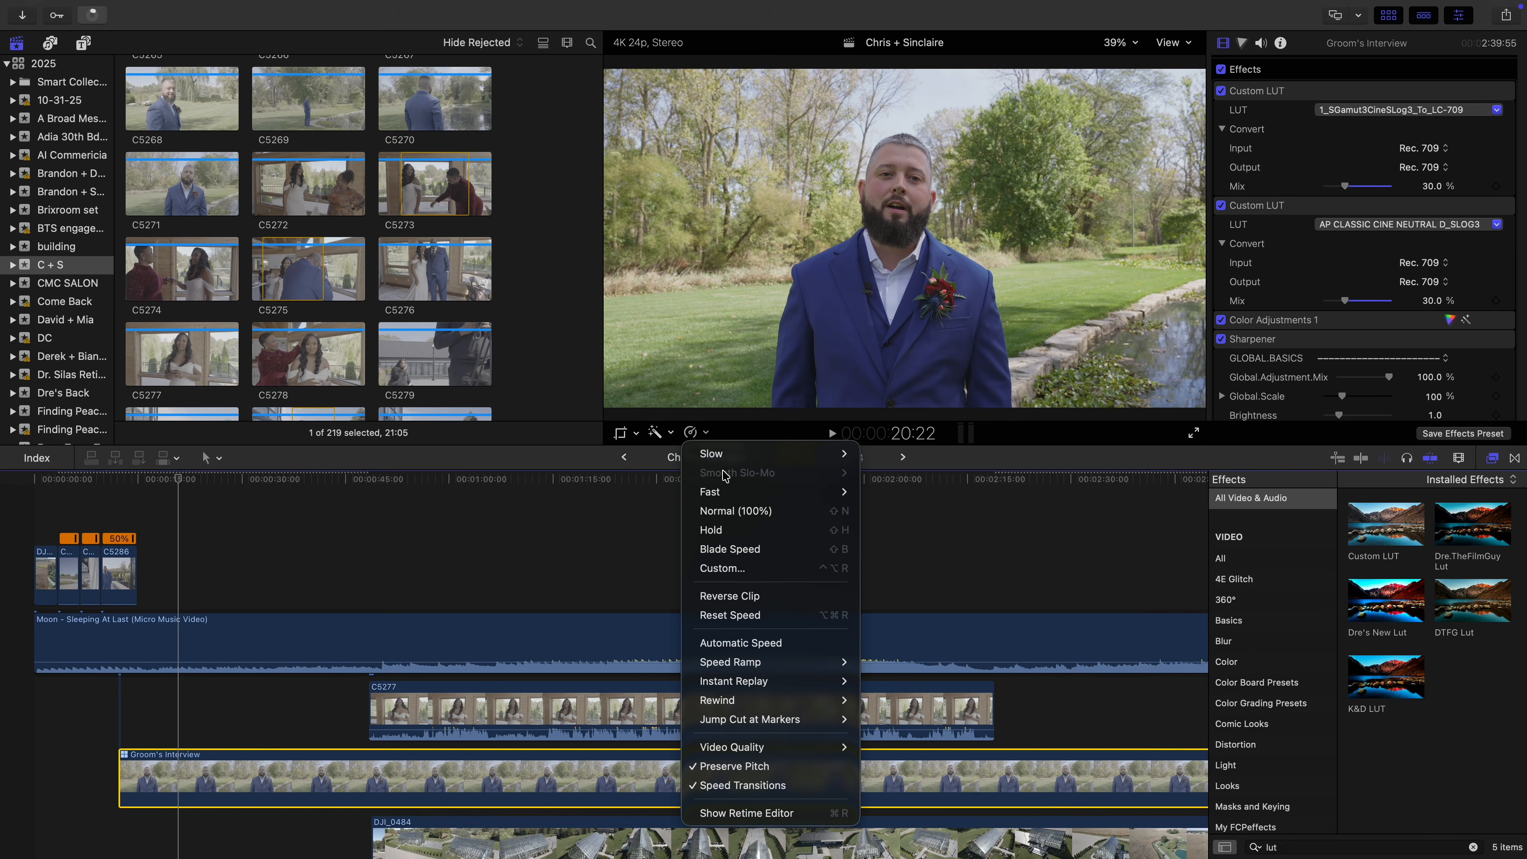
left_click(736, 511)
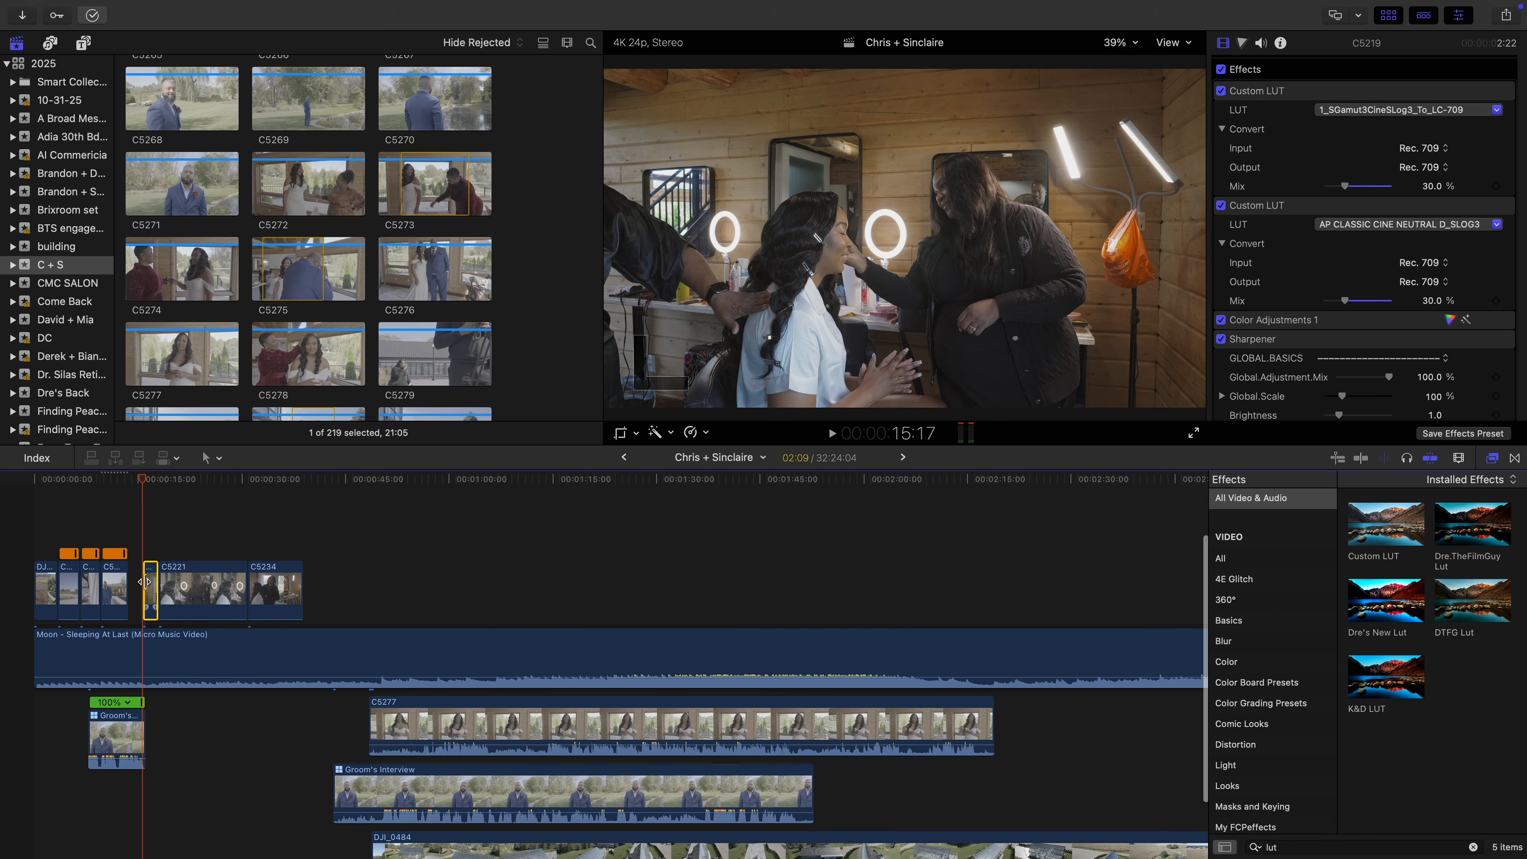
Paste the copied grading attributes onto the C5221 makeup shot
left_click(186, 591)
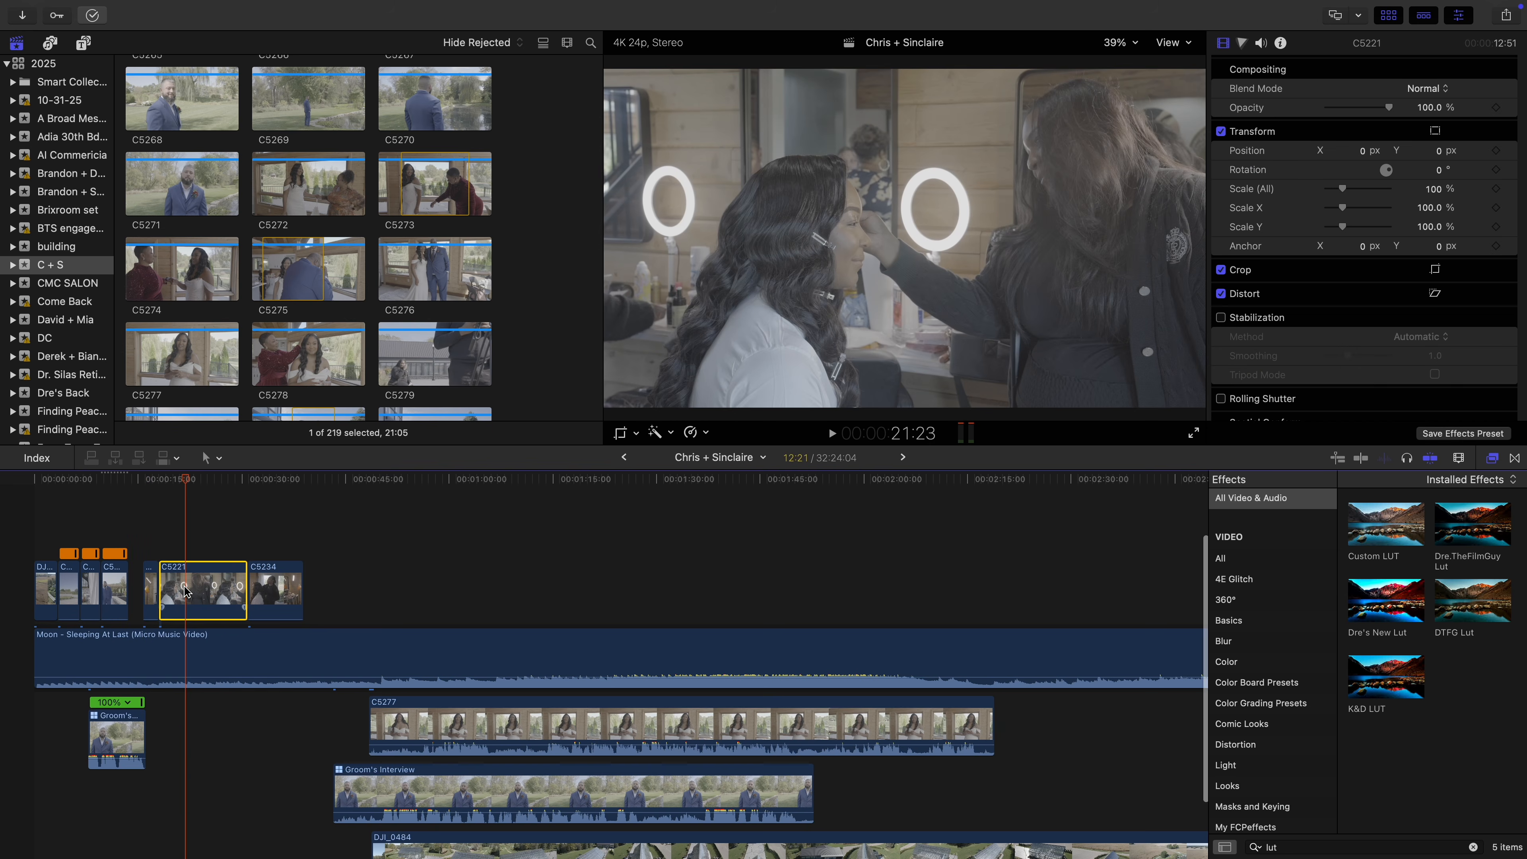
key("super+shift+v")
key("Return")
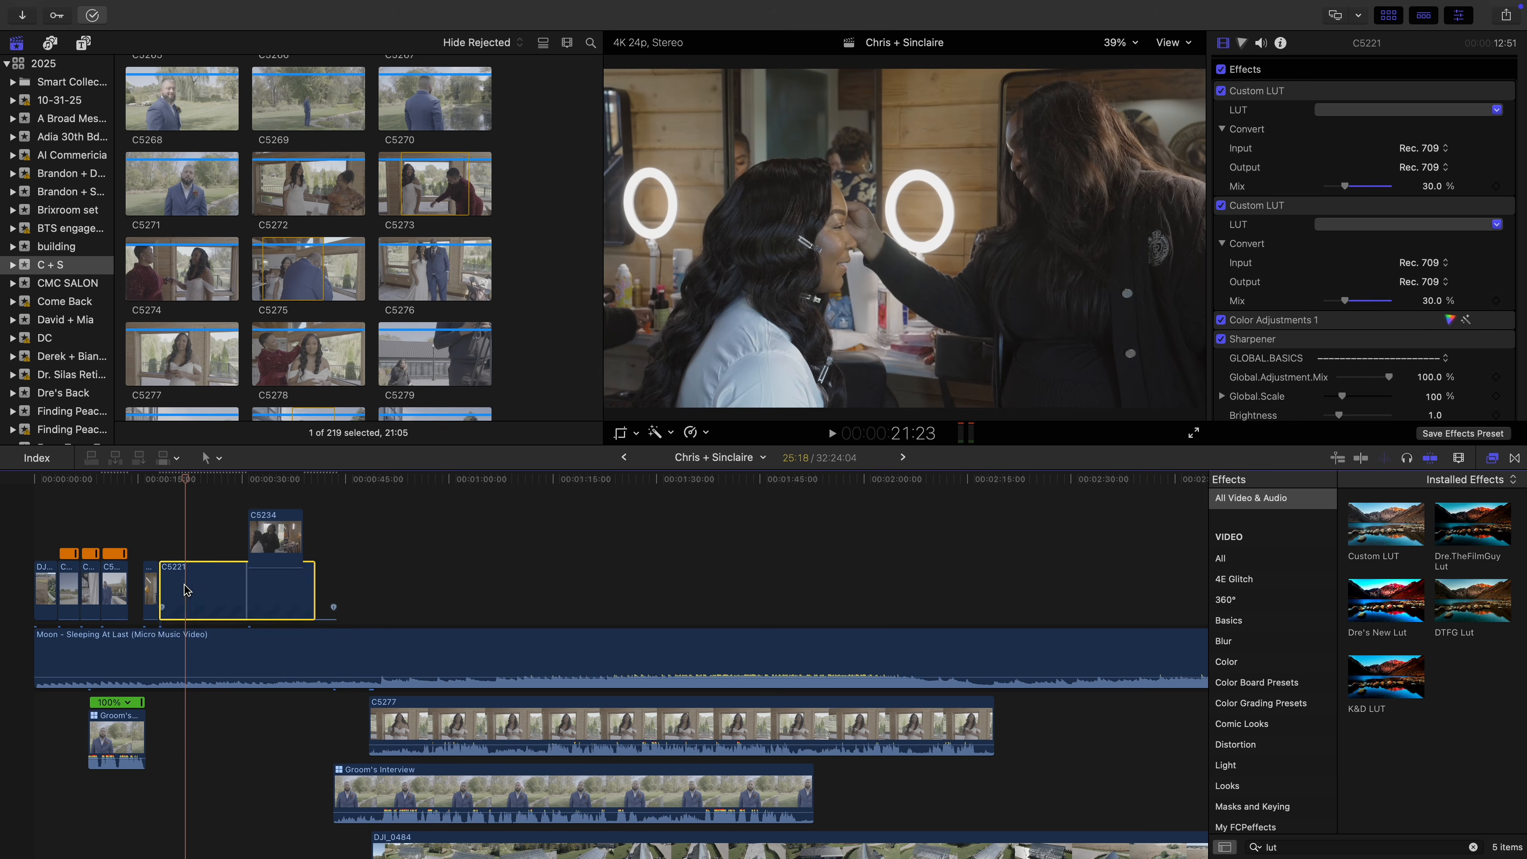
Play C5221, split it and delete its opening section
left_click(159, 541)
key("space")
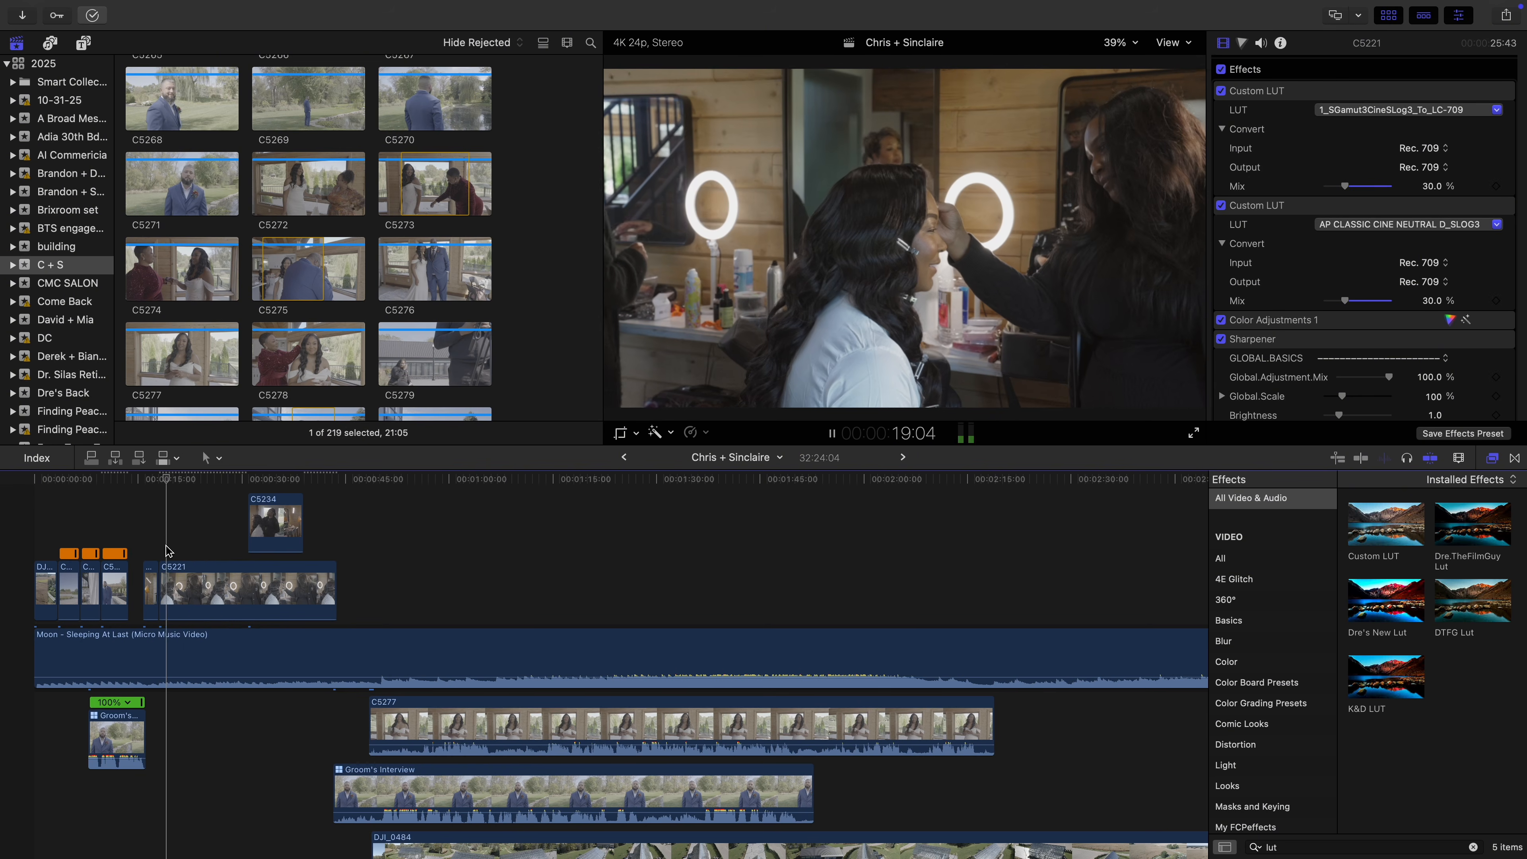
key("space")
key("super+b")
left_click_drag(204, 589, 160, 534)
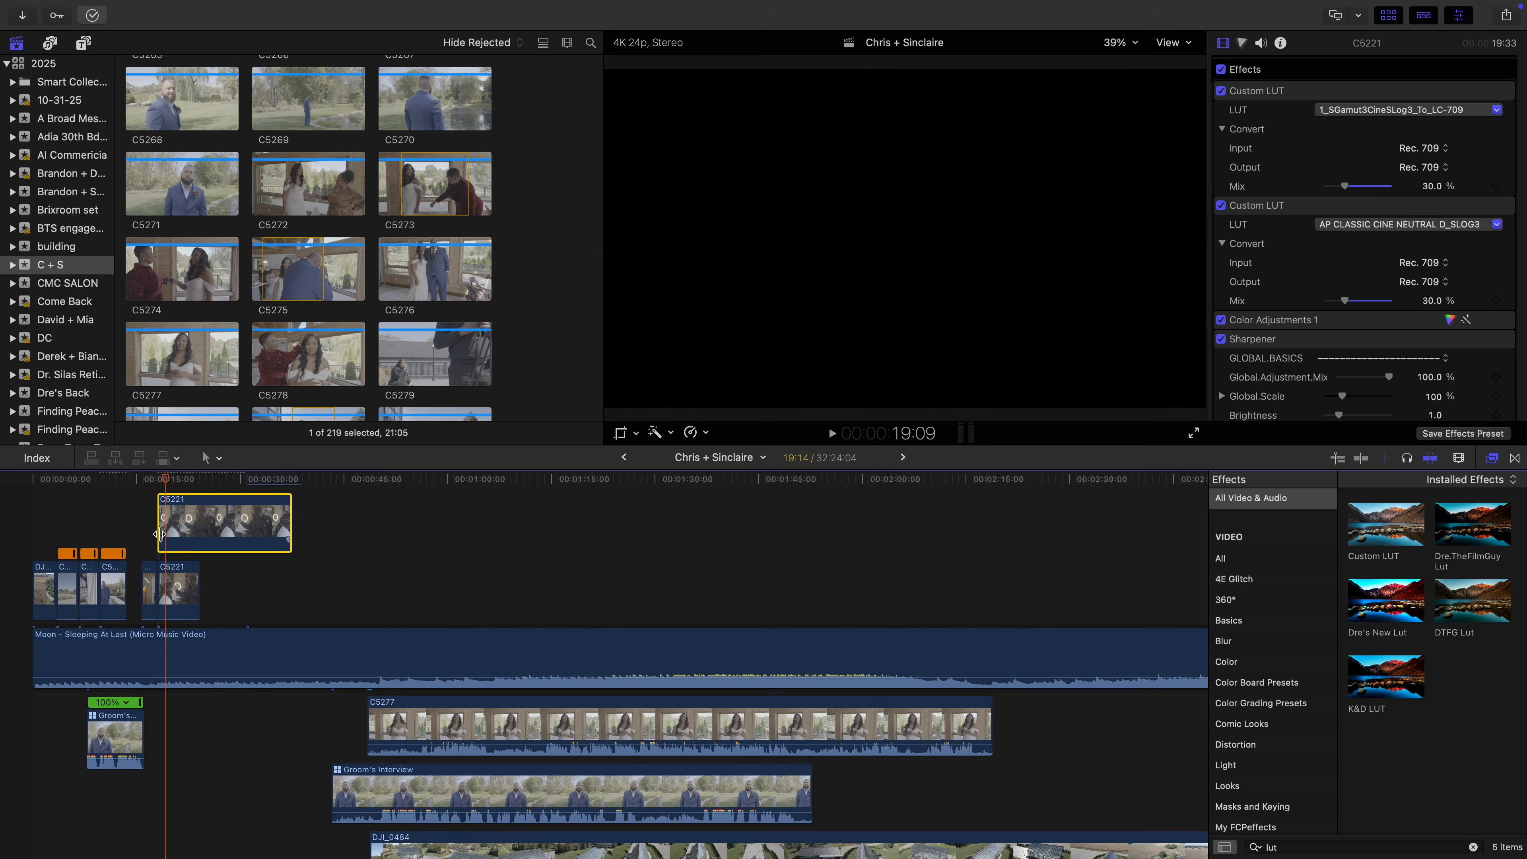
left_click(173, 585)
key("Delete")
Replay the cut from C5219 and remove C5221 from the timeline
left_click(151, 544)
key("space")
left_click(150, 553)
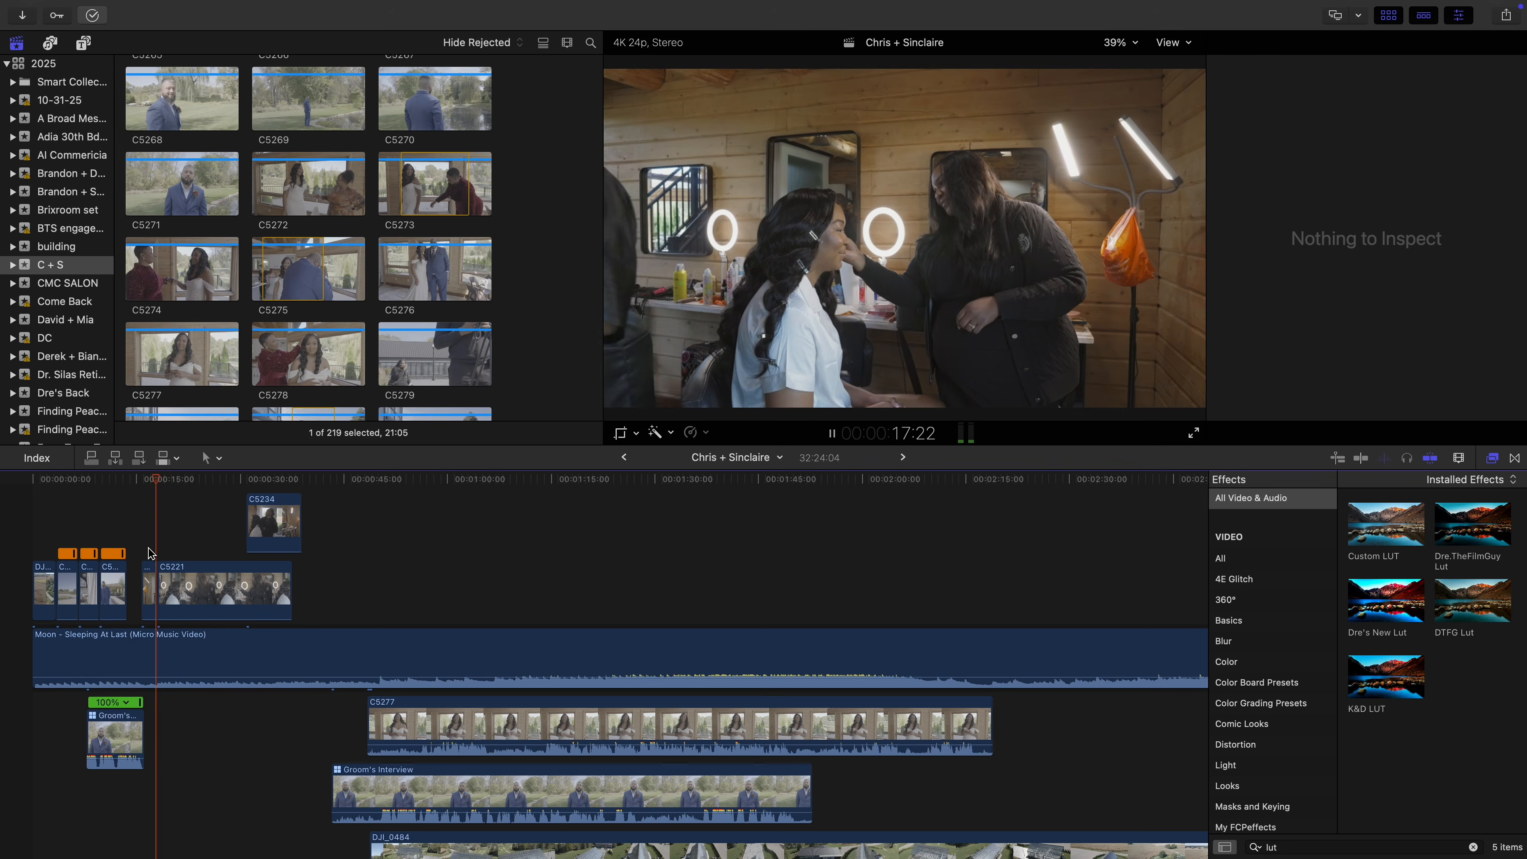
left_click(150, 550)
left_click(174, 584)
key("Delete")
Move C5234 directly after C5219 and trim its end so it lasts about 2 seconds
left_click_drag(275, 584, 186, 584)
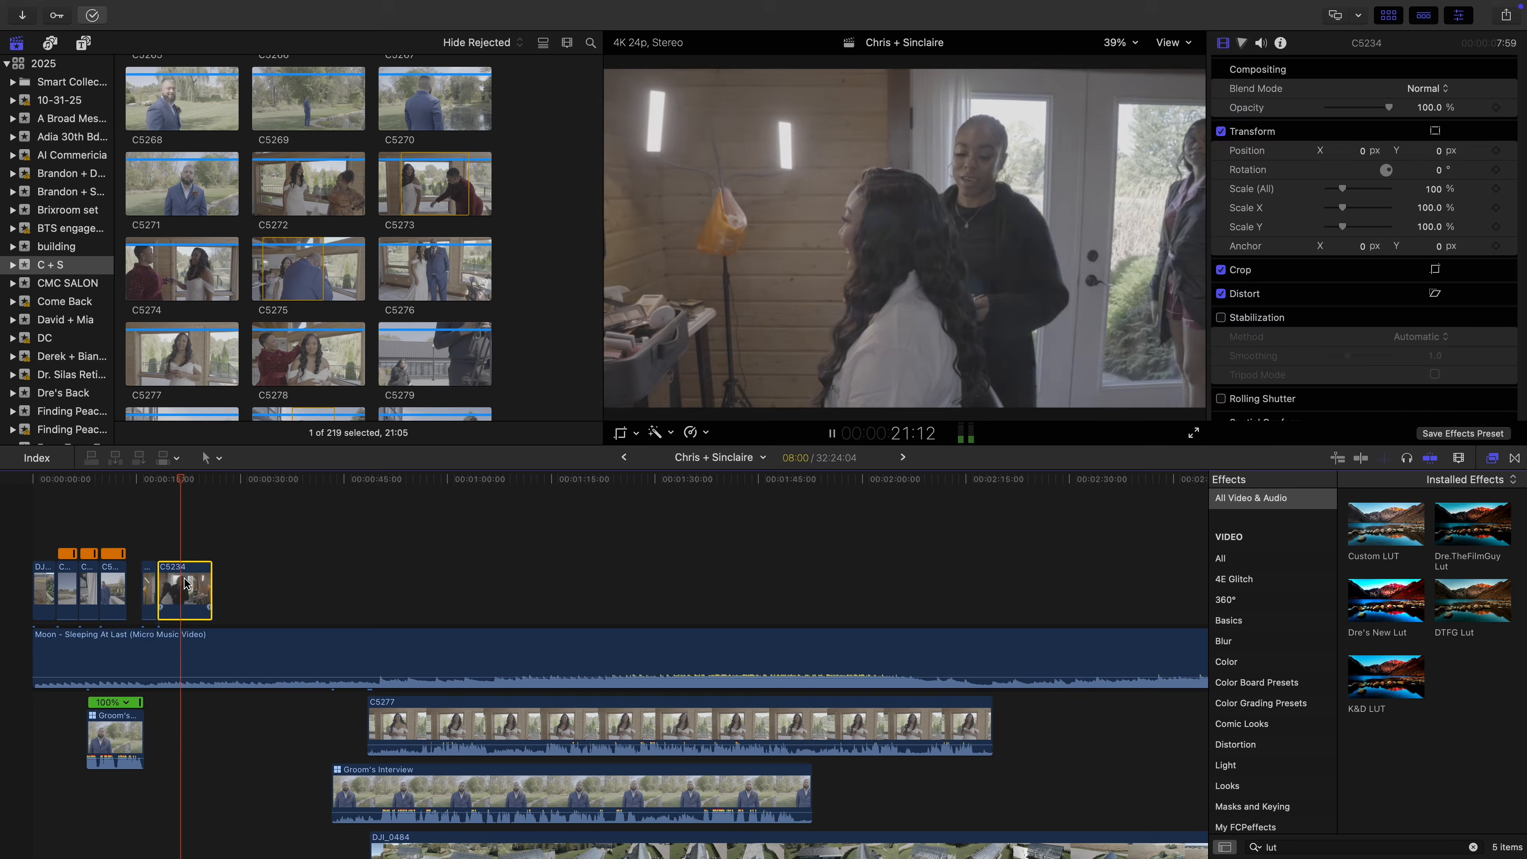
left_click(146, 550)
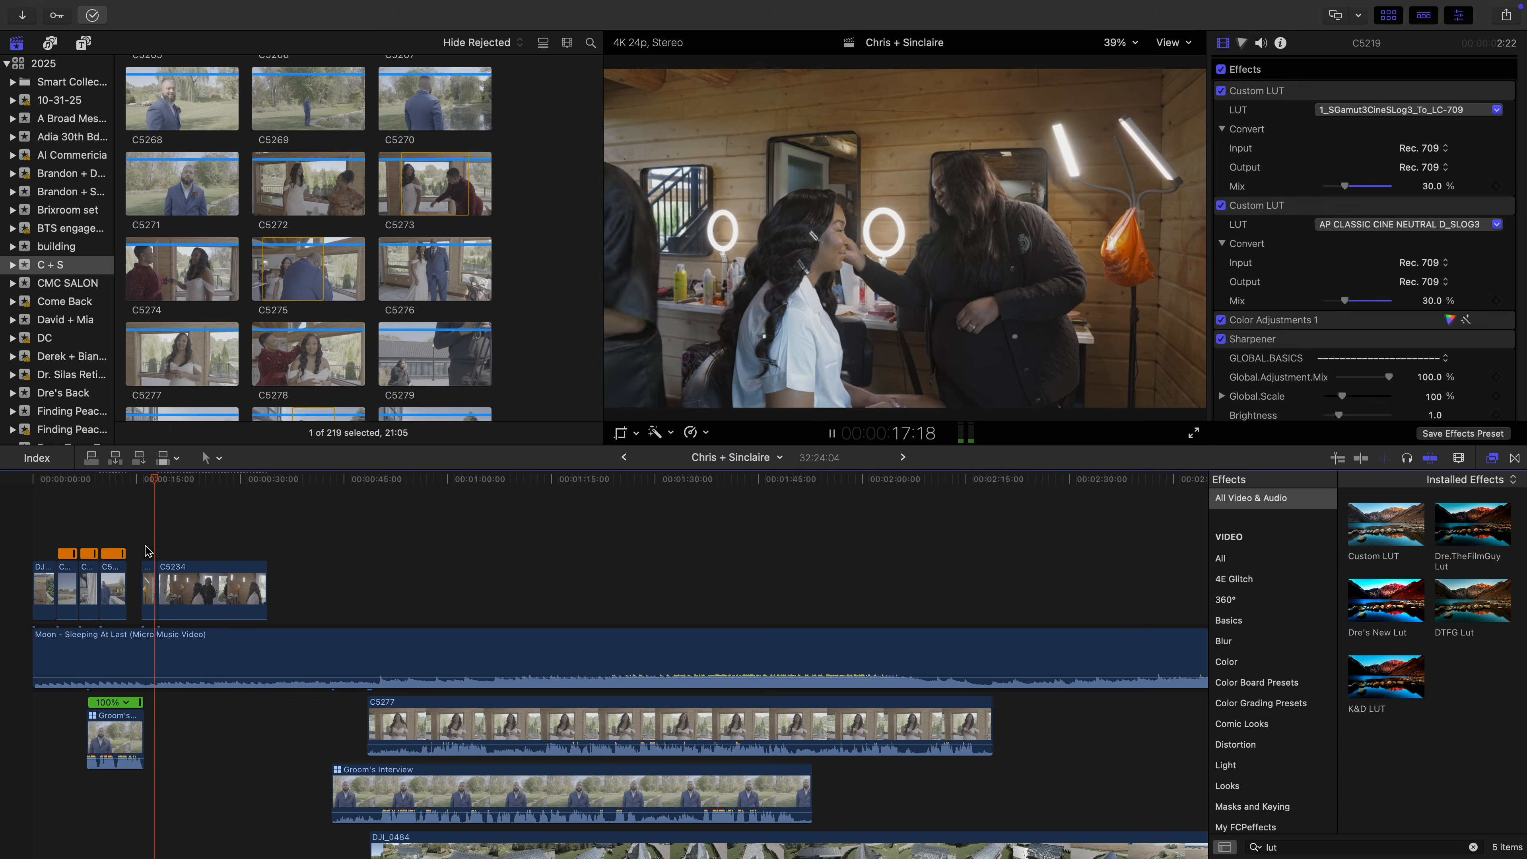
left_click_drag(257, 572, 177, 580)
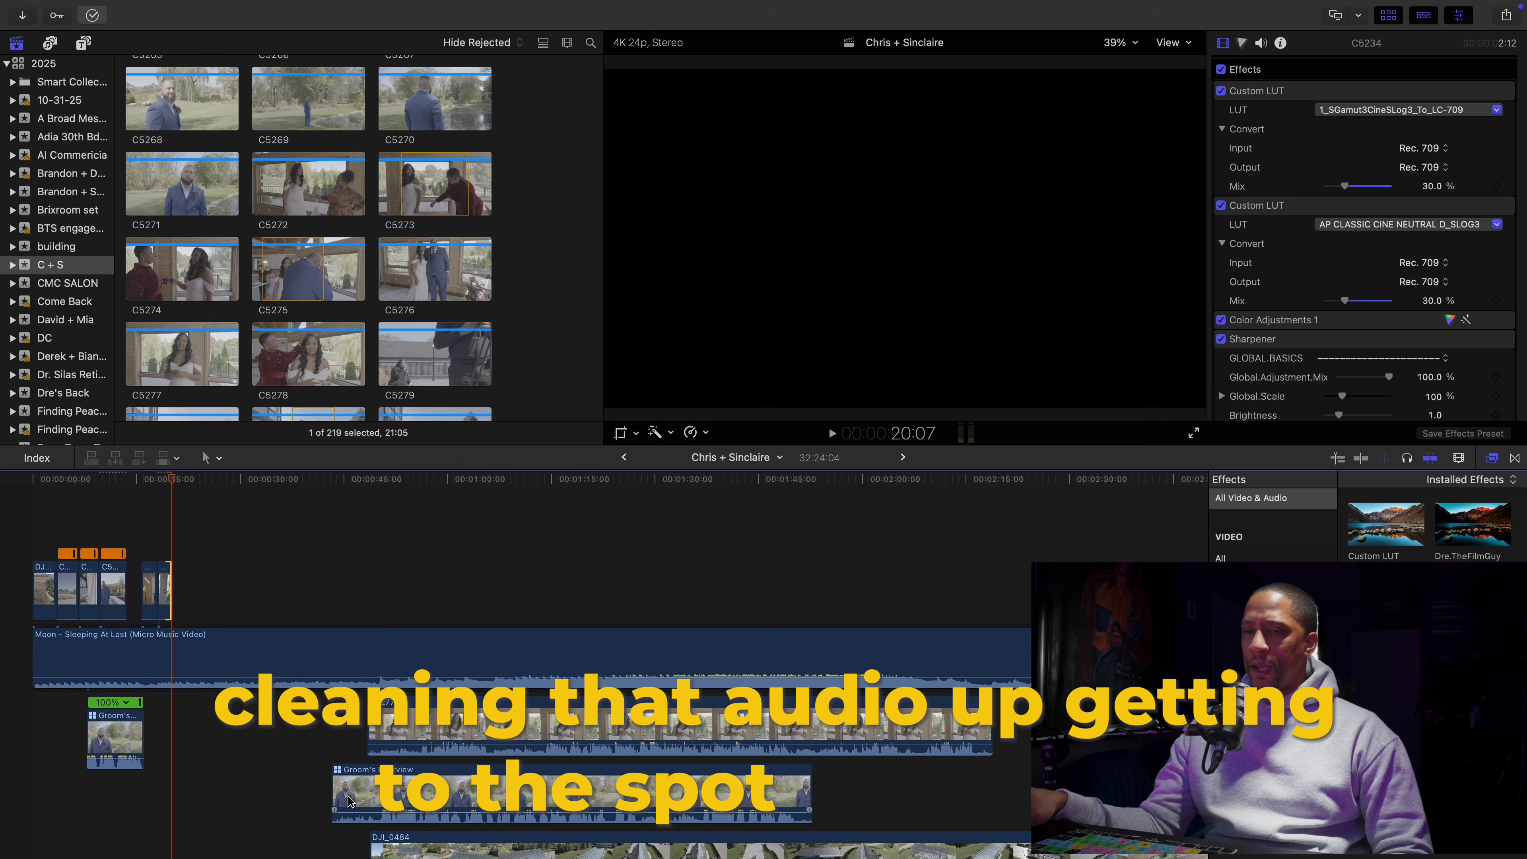
Move the remaining Groom's Interview clip earlier, near the first section, and split the DJI_0484 drone clip at two points
left_click_drag(370, 797, 212, 796)
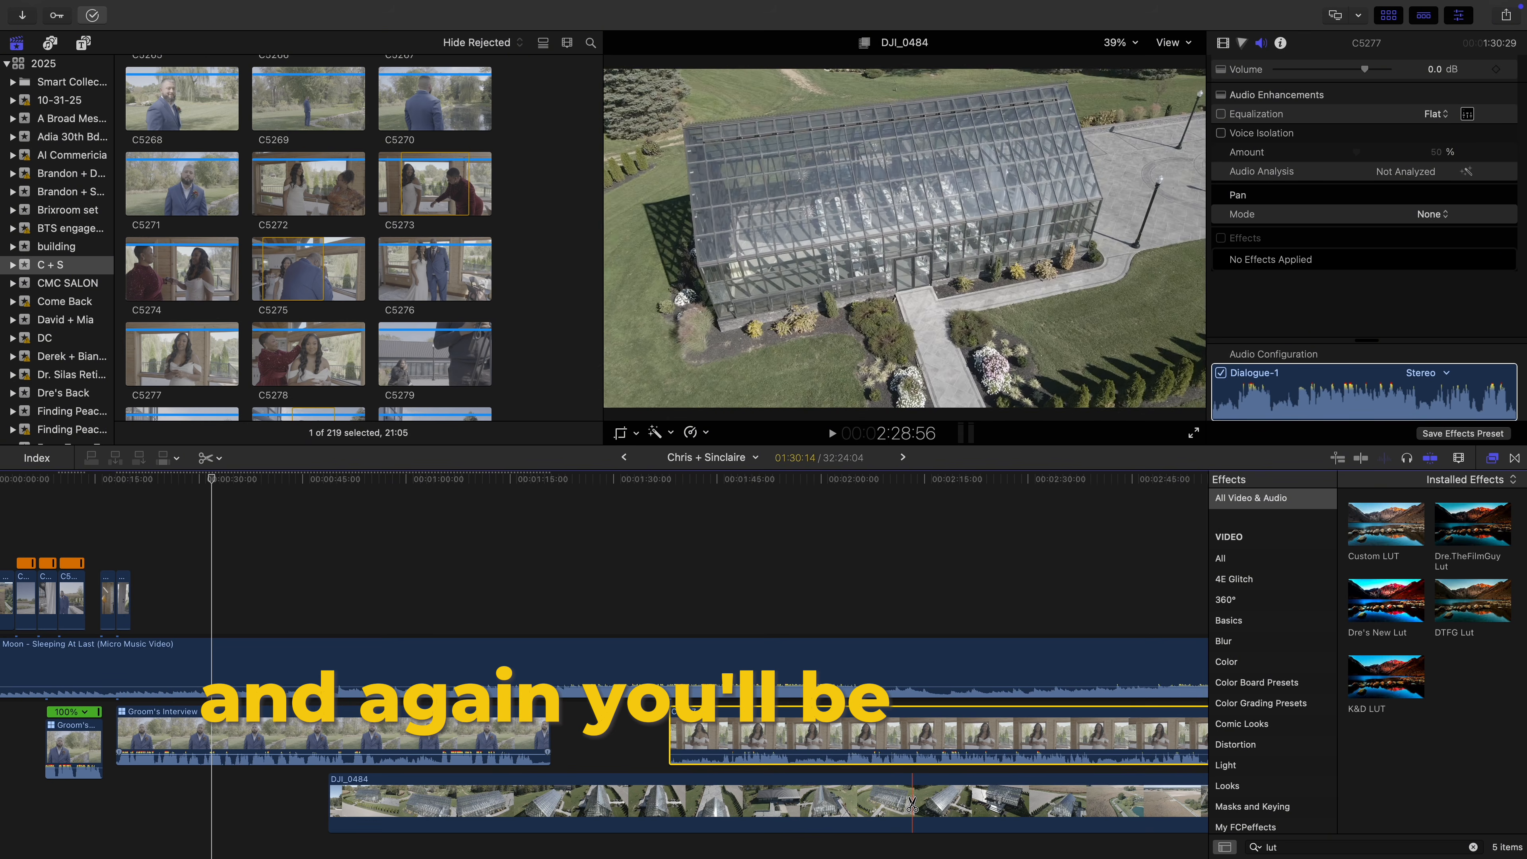
left_click(867, 806)
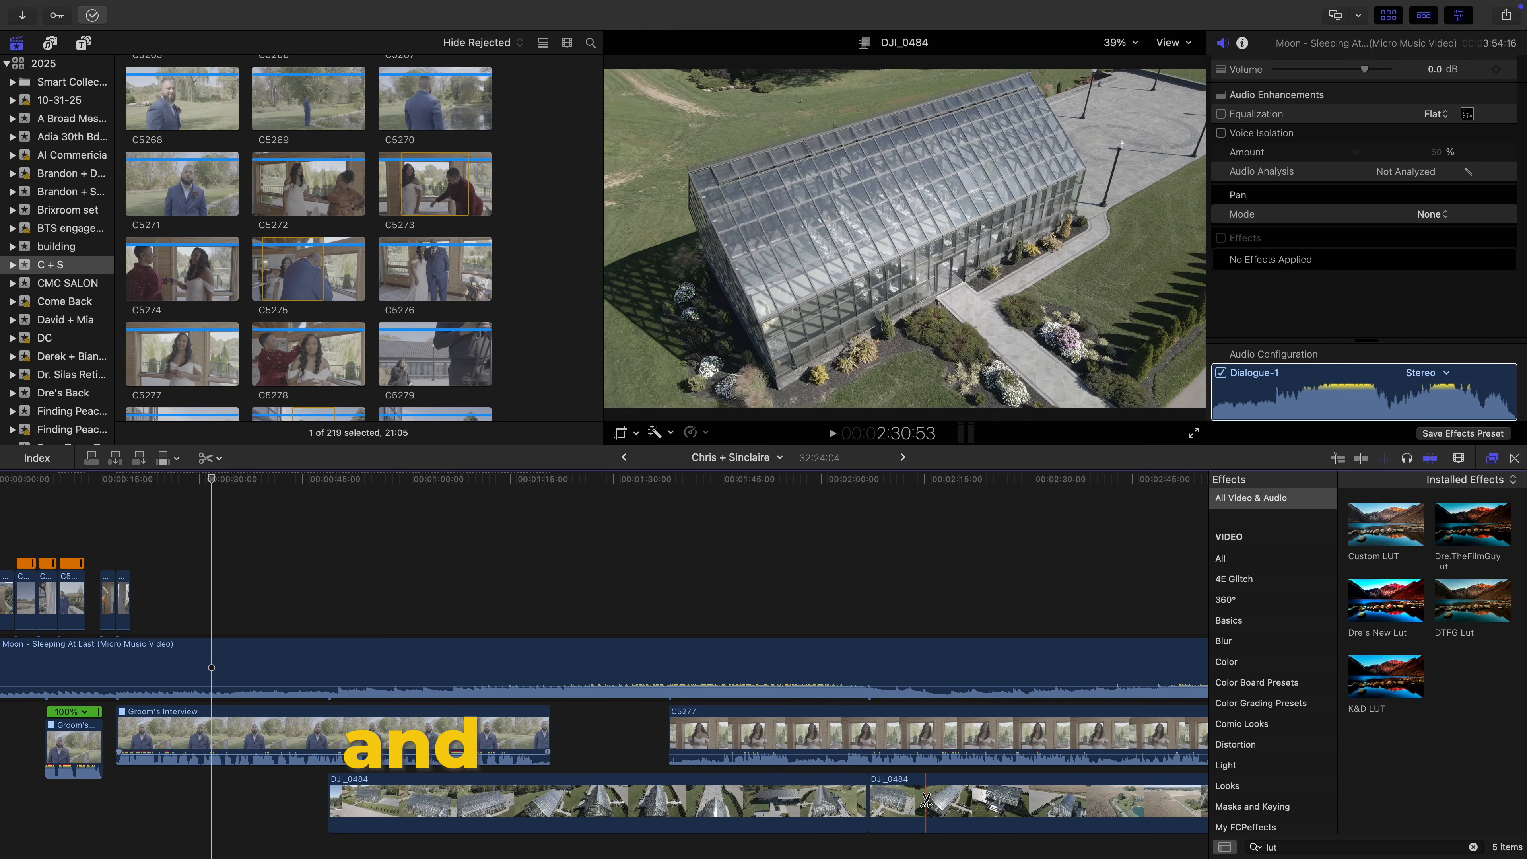
left_click(927, 802)
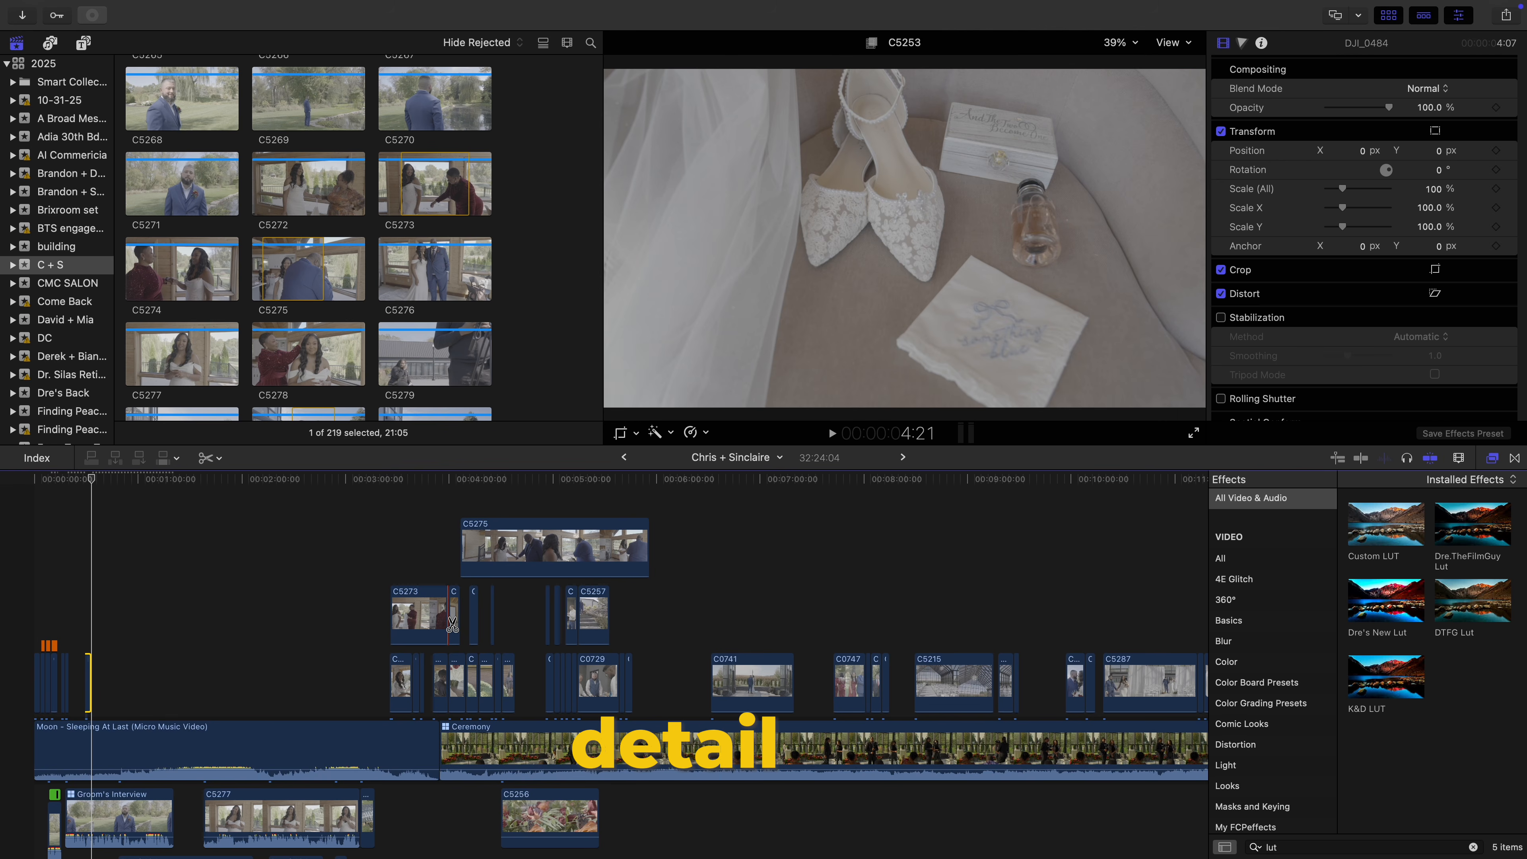
Place the C5253 shoe detail shot right after the short drone clip and paste the copied grading attributes onto it
key("a")
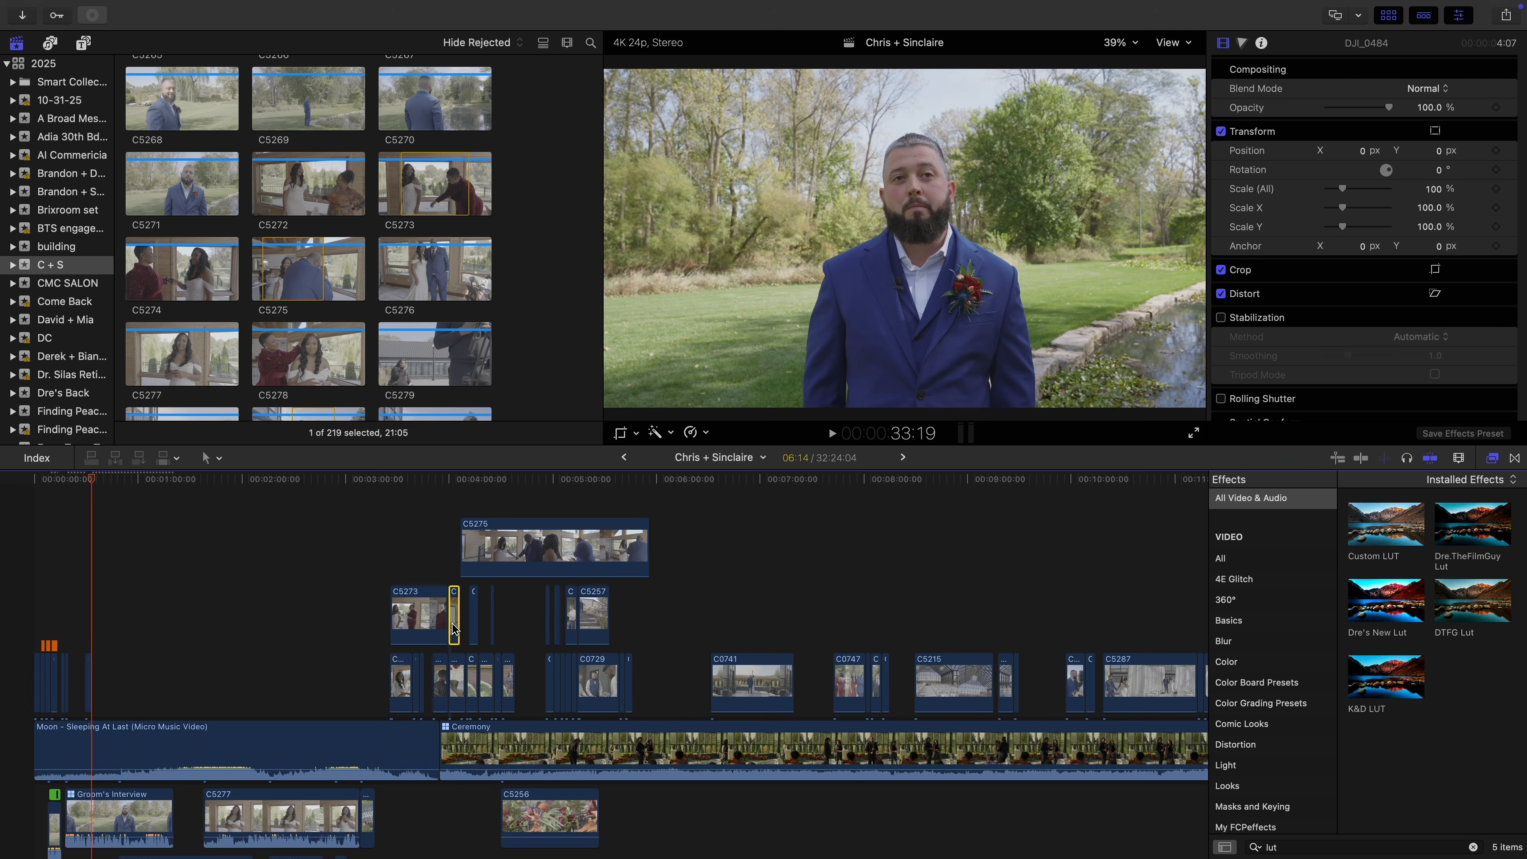
left_click_drag(454, 628, 97, 674)
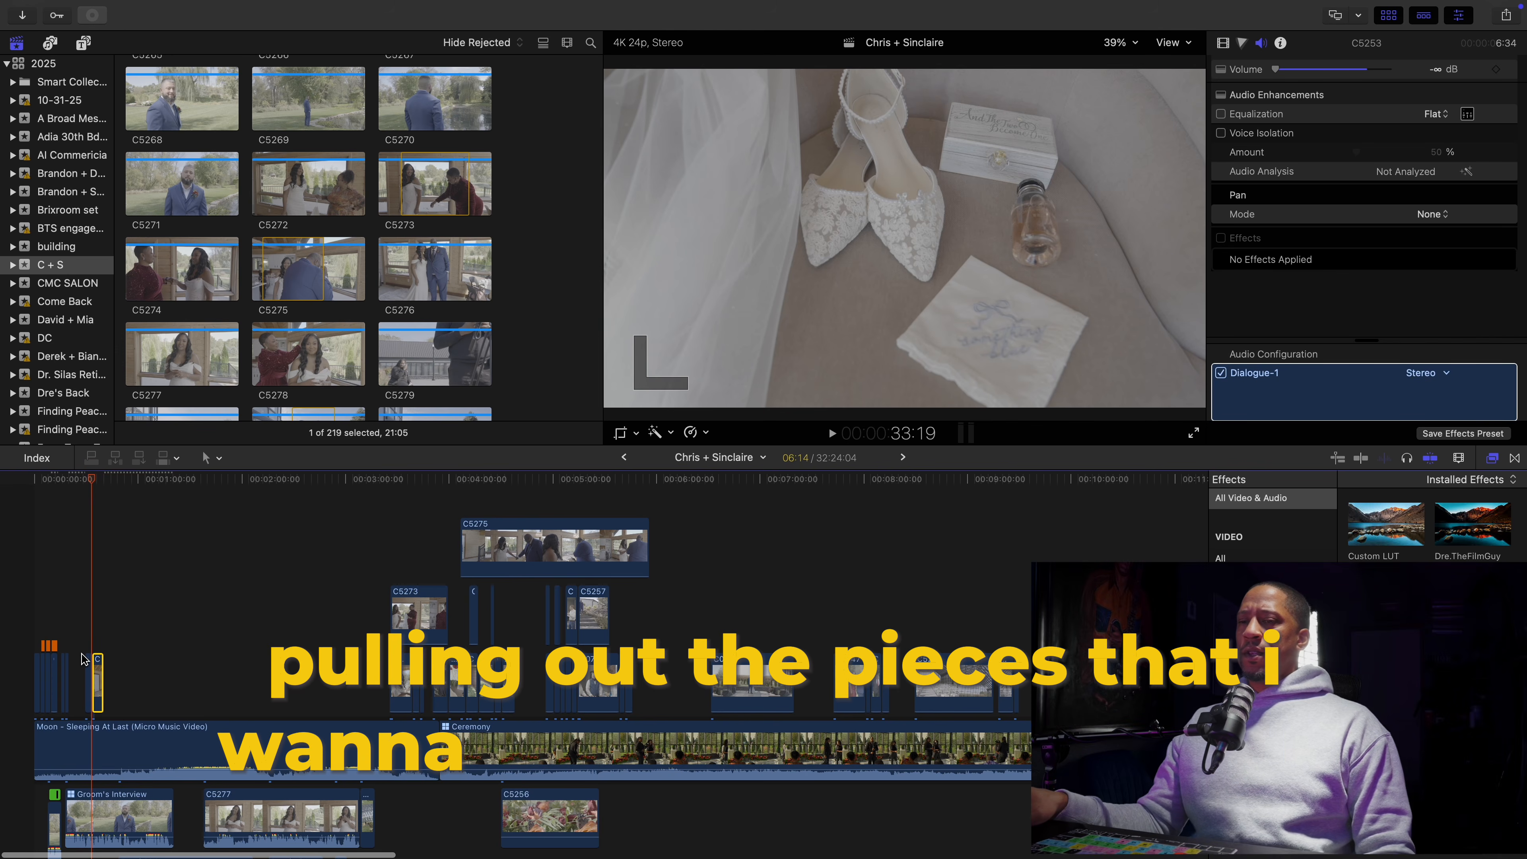
key("super+shift+v")
key("Return")
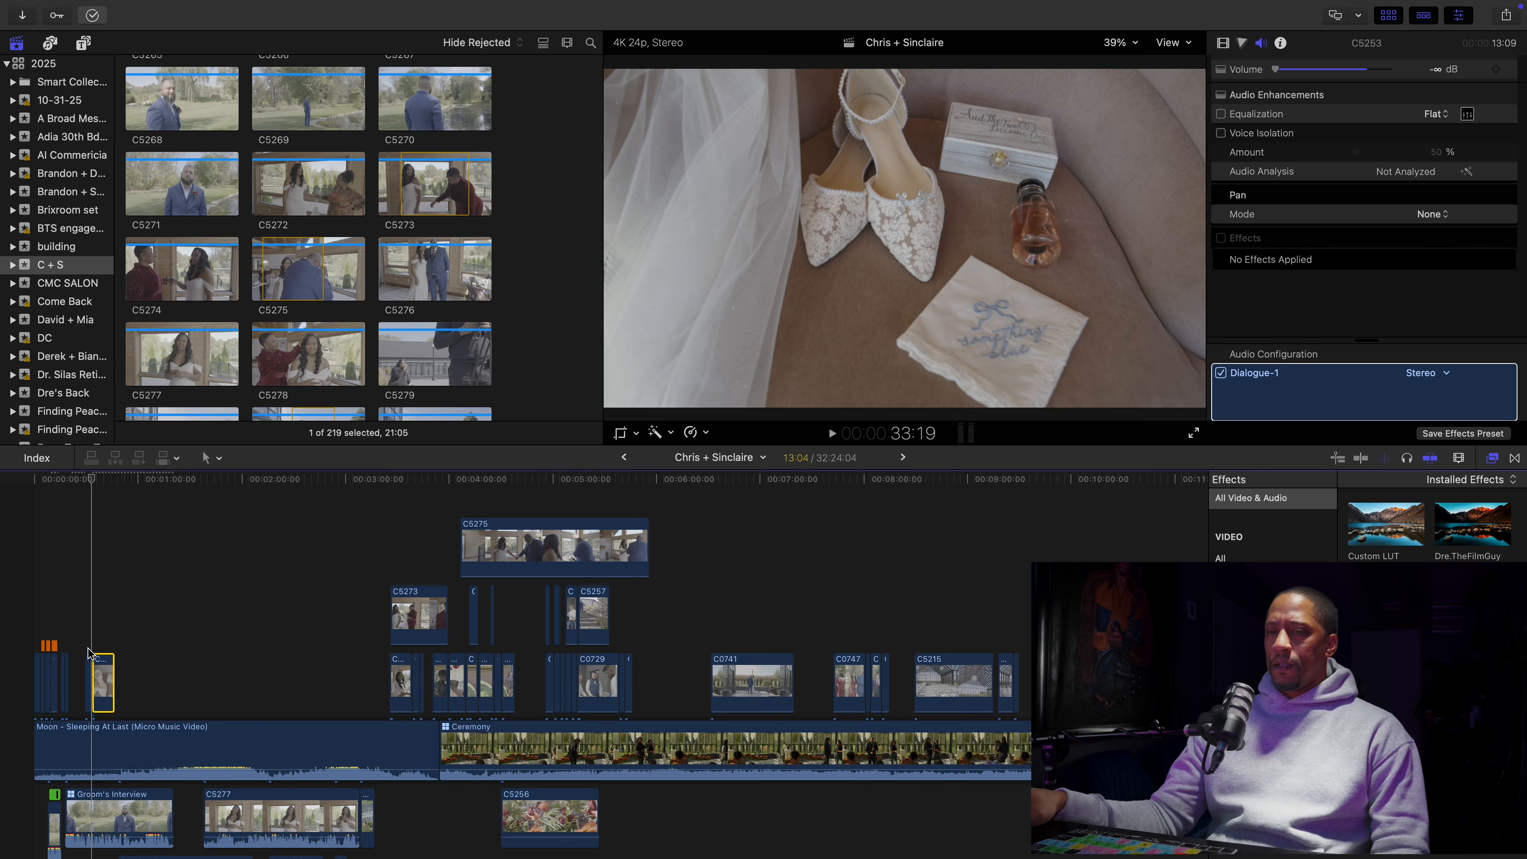
Play C5253, trim its start and cut off its tail
key("space")
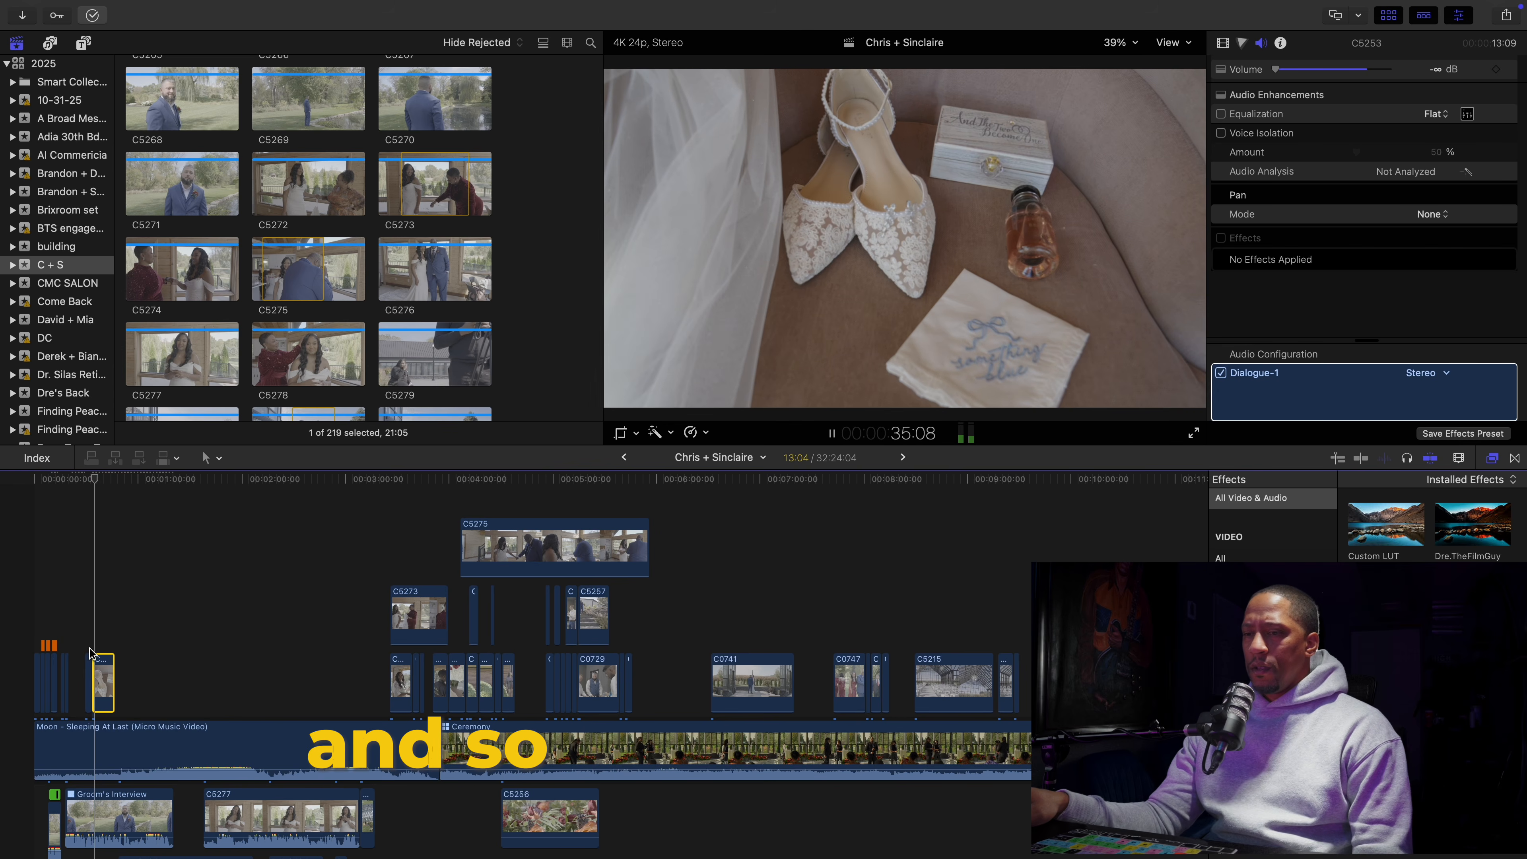
left_click_drag(93, 678, 100, 676)
key("b")
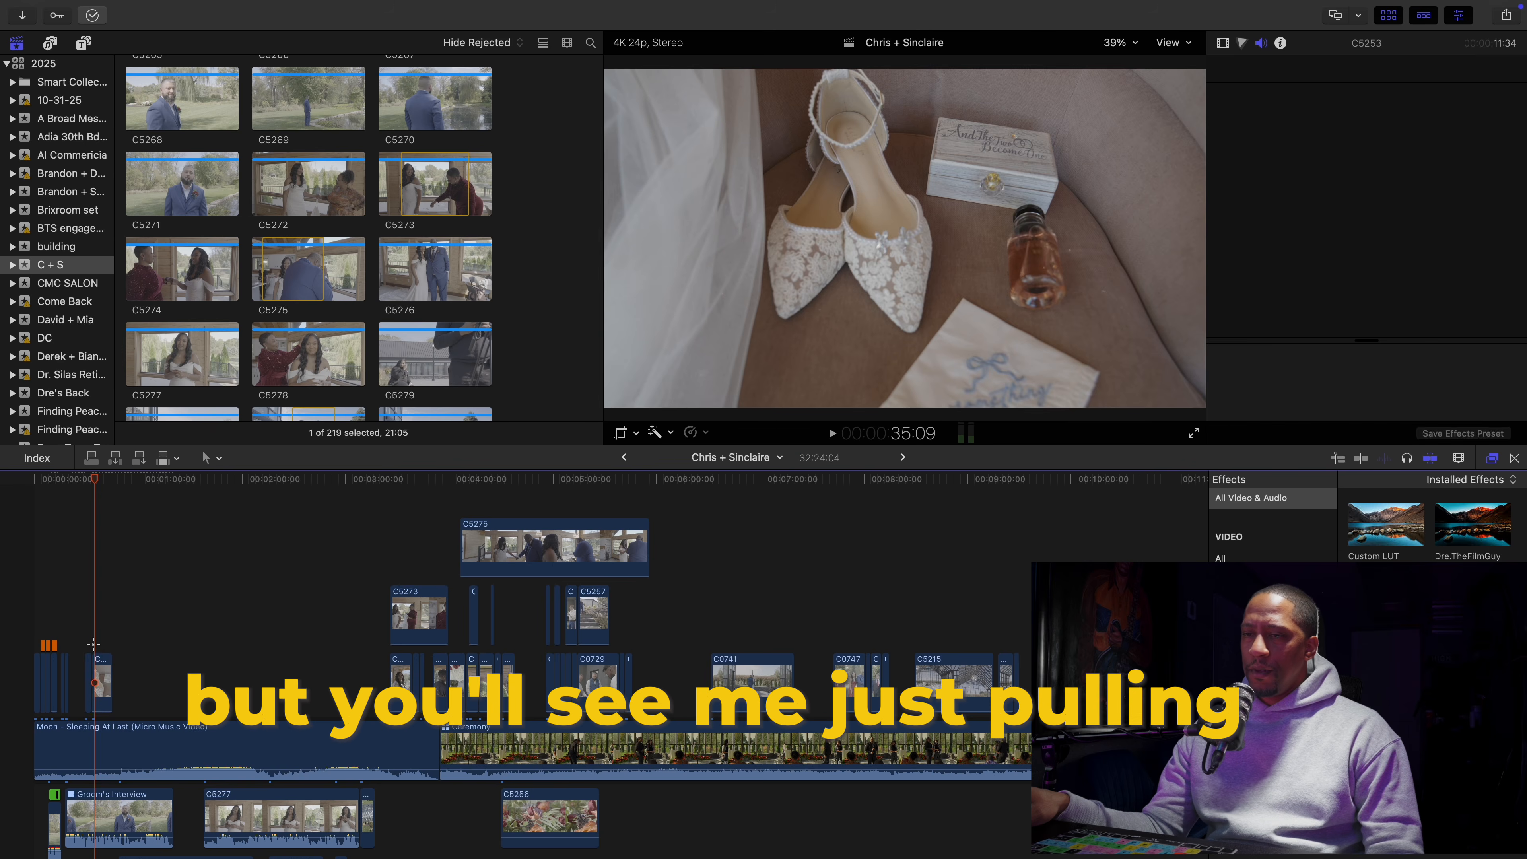
key("a")
Rearrange the spare shots, moving C5245 and its neighbours earlier in the timeline and C5262 later beside C5257
left_click_drag(402, 680, 266, 679)
left_click_drag(473, 615, 615, 613)
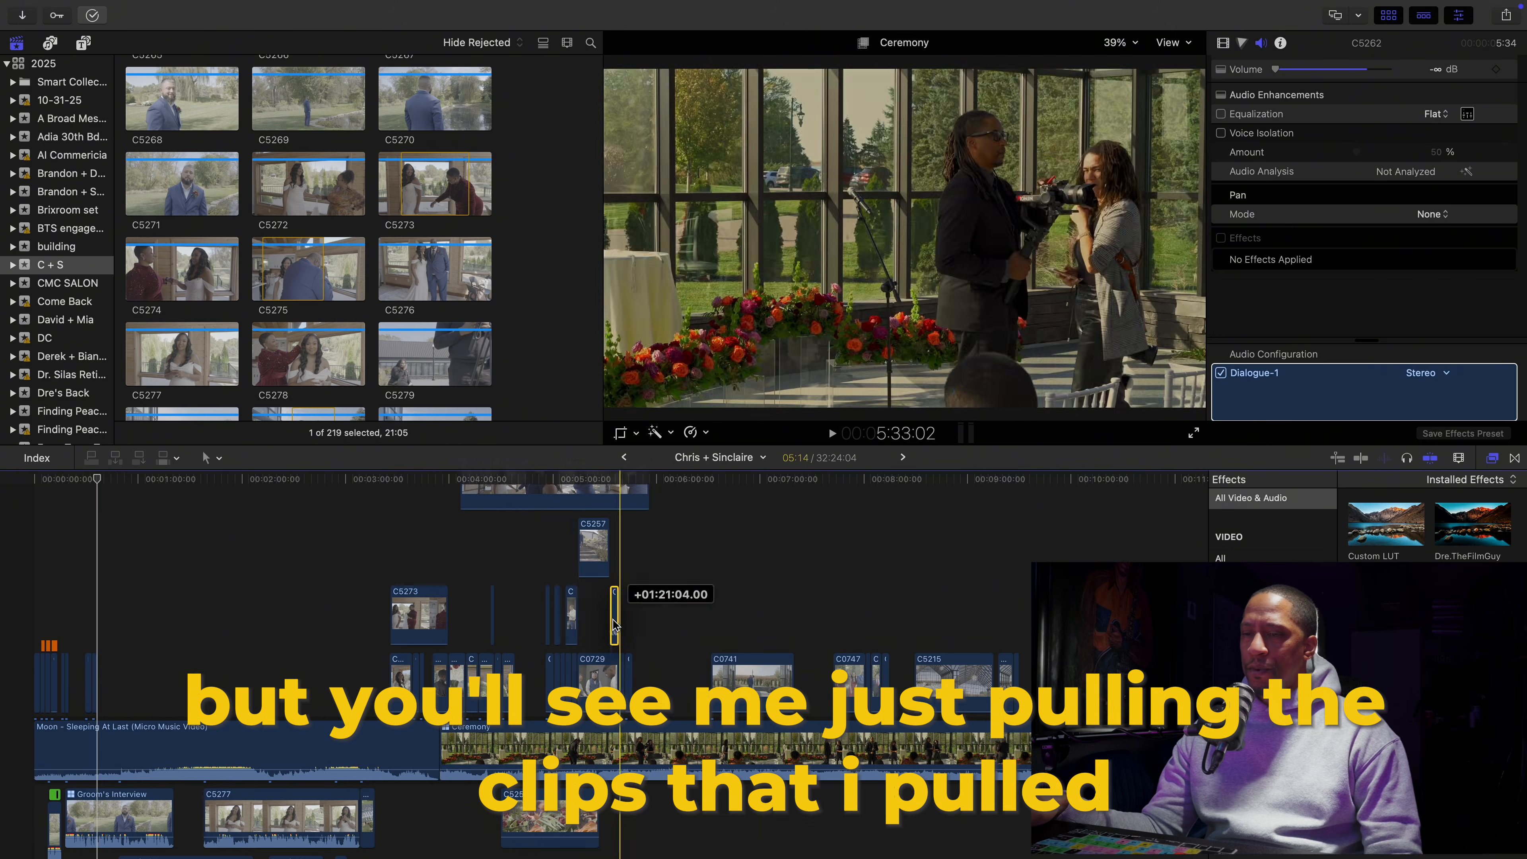
left_click_drag(416, 680, 279, 681)
key("b")
key("a")
left_click_drag(492, 615, 588, 615)
scroll(552, 615, "right", 1)
left_click(592, 615)
left_click_drag(1021, 643, 1000, 685)
left_click_drag(1001, 679, 998, 680)
Place C5245 directly after C5253 in the intro and trim its start and end
left_click_drag(260, 680, 107, 680)
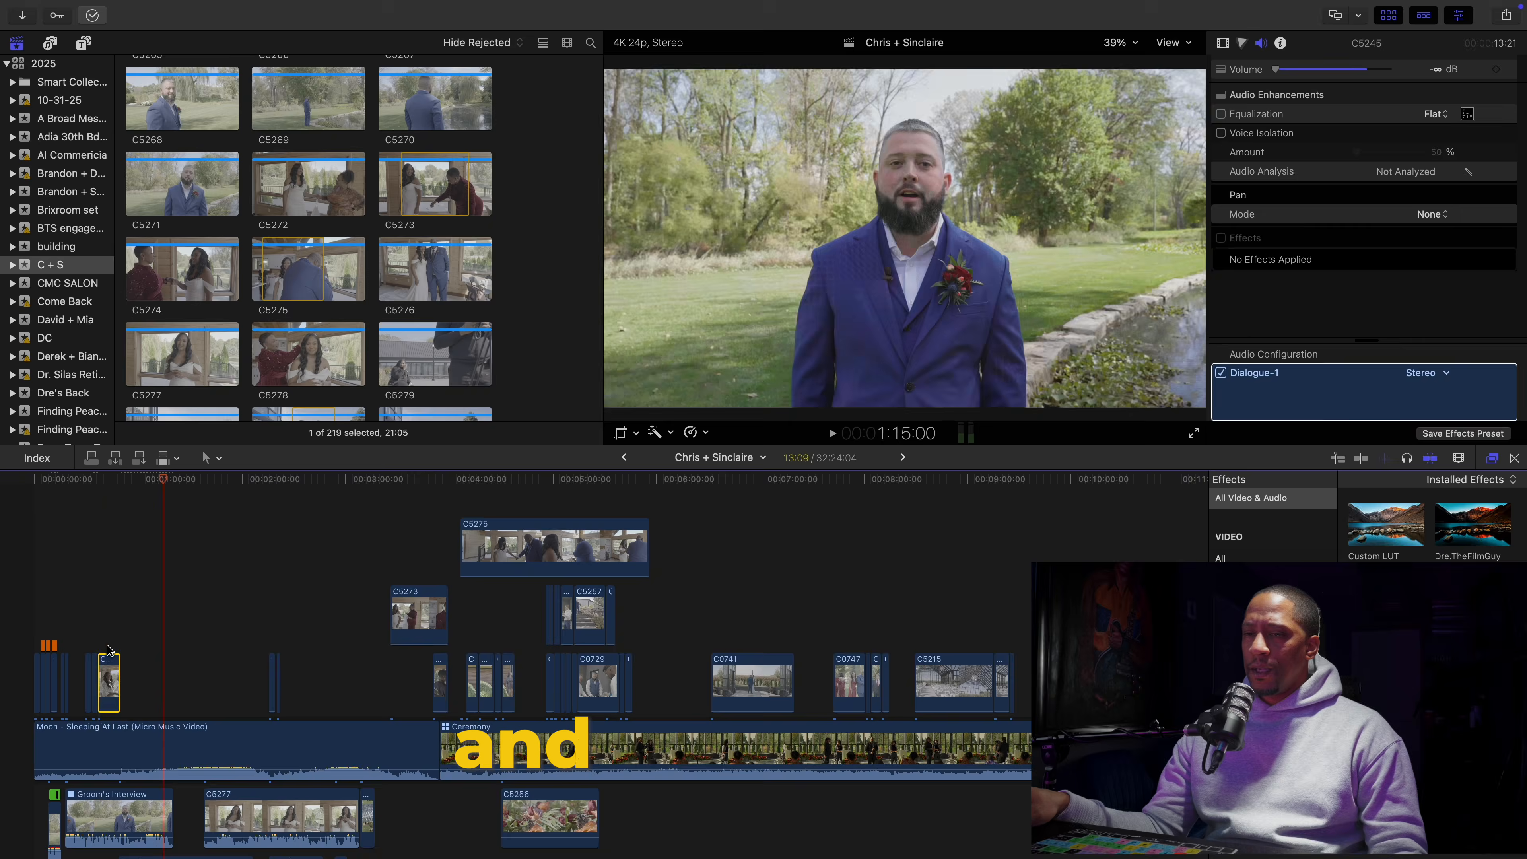
left_click(118, 680)
key("super+equal")
key("super+equal")
key("super+equal")
key("alt+bracketleft")
key("alt+bracketright")
key("super+minus")
key("super+minus")
Bring another spare shot in above C5245 and delete the C5245 section beneath it
left_click_drag(468, 681, 170, 608)
scroll(126, 580, "left", 1)
left_click_drag(189, 675, 183, 672)
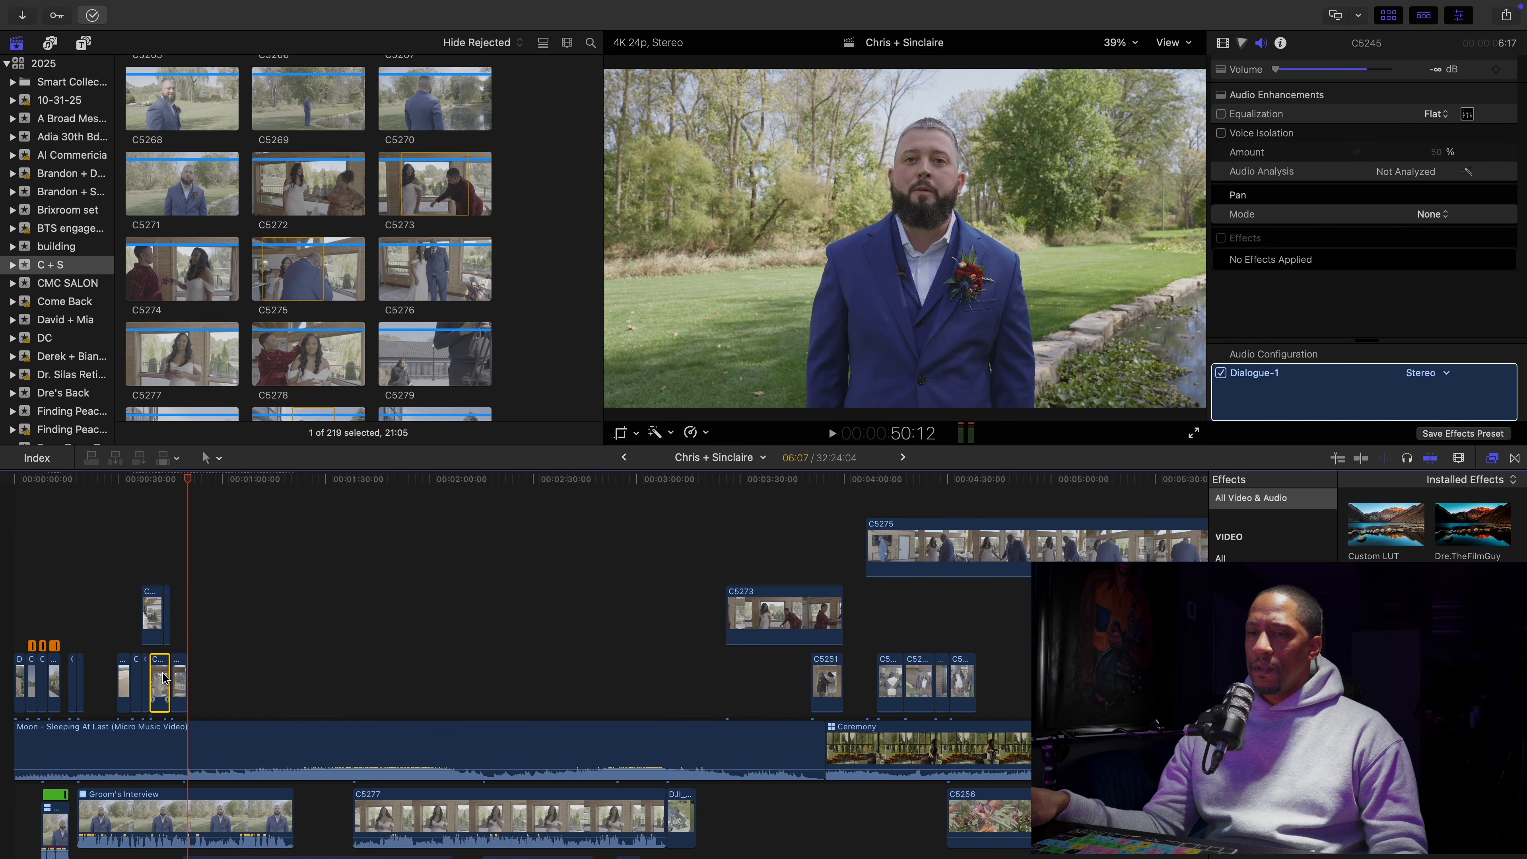
key("Delete")
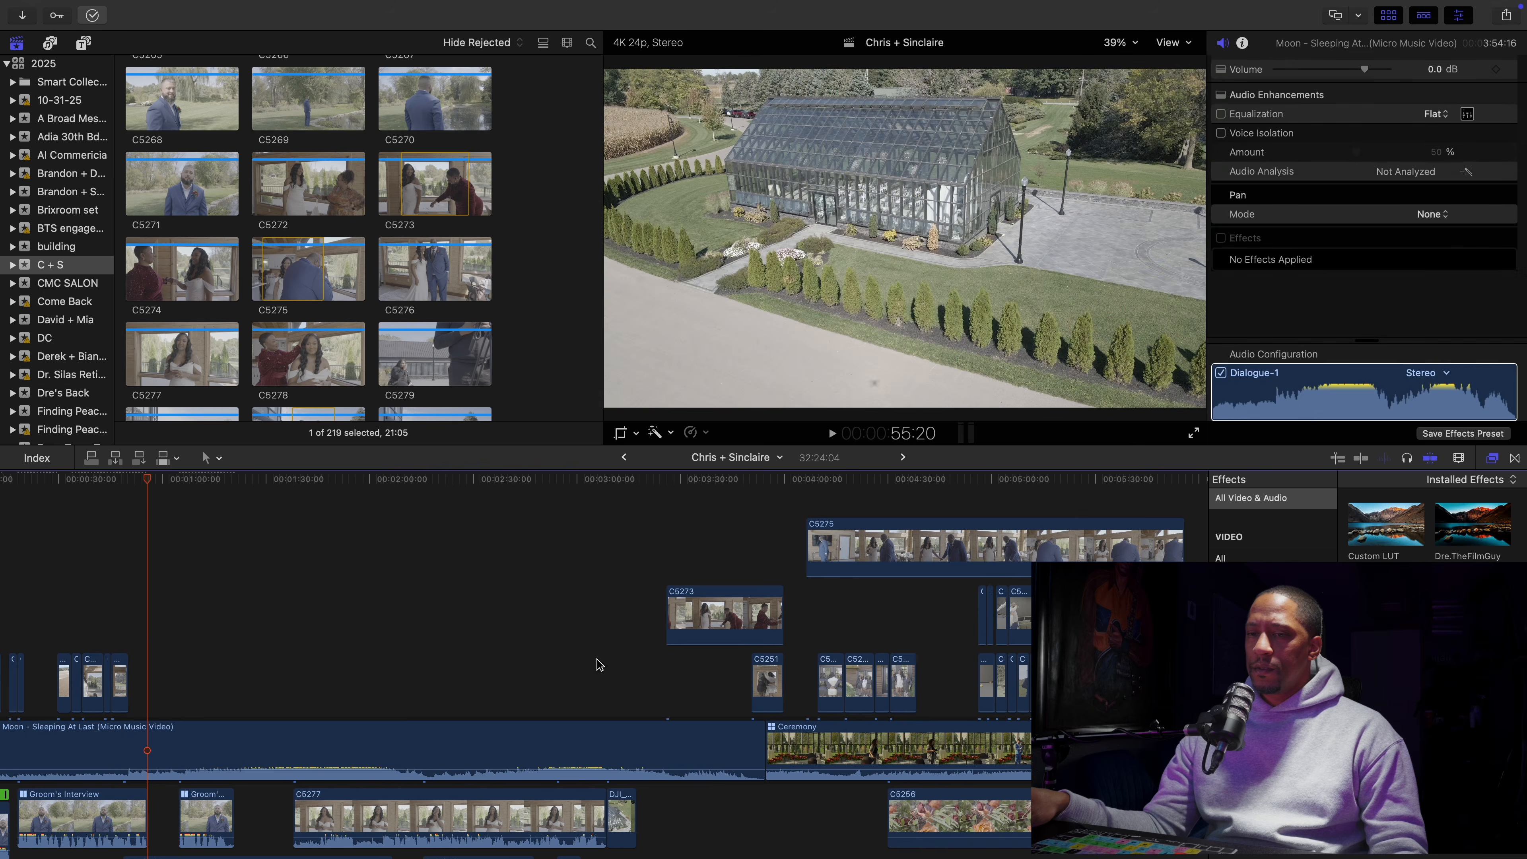
Move the long DJI_0484 drone clip further along the timeline, below the other clips
mouse_move(231, 685)
left_mouse_down()
mouse_move(207, 680)
mouse_move(240, 697)
left_mouse_up()
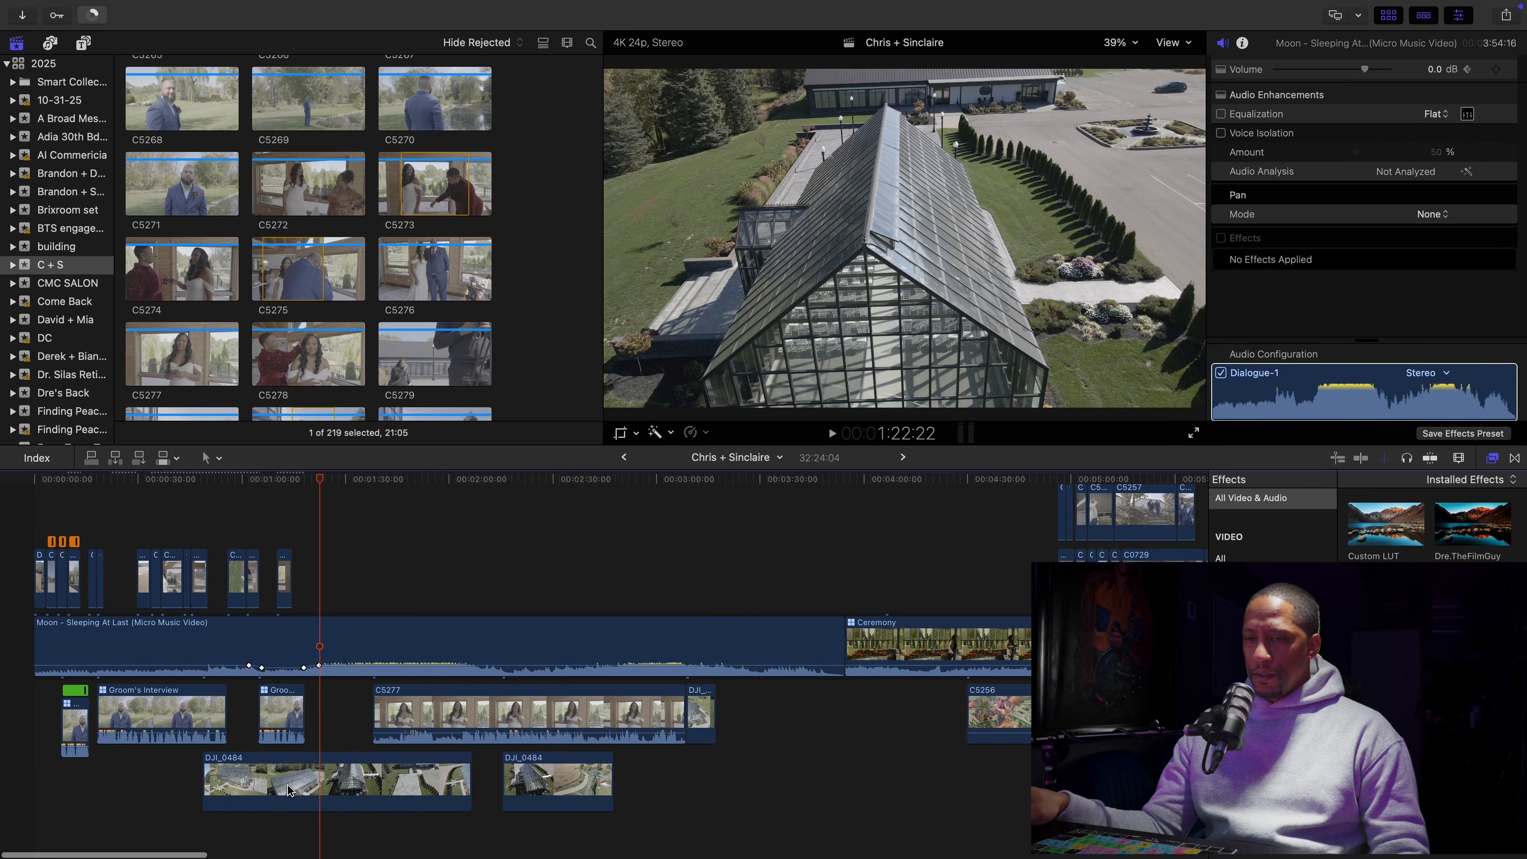
left_click_drag(288, 786, 626, 838)
Bring the C5291 shot of the couple into the intro after the groom's interview shots and shorten it
scroll(594, 821, "right", 10)
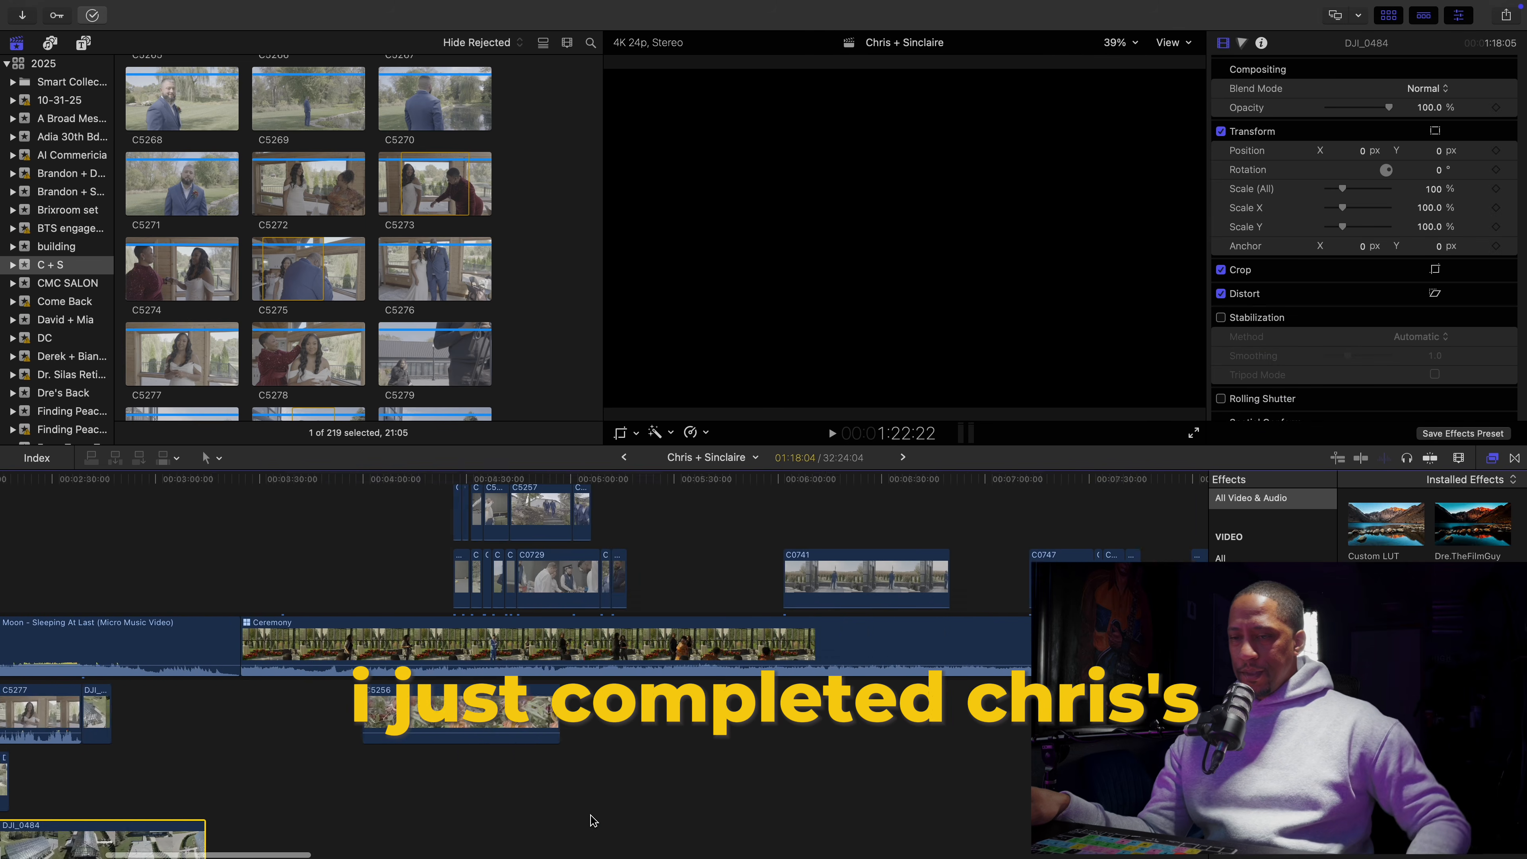
scroll(593, 820, "right", 10)
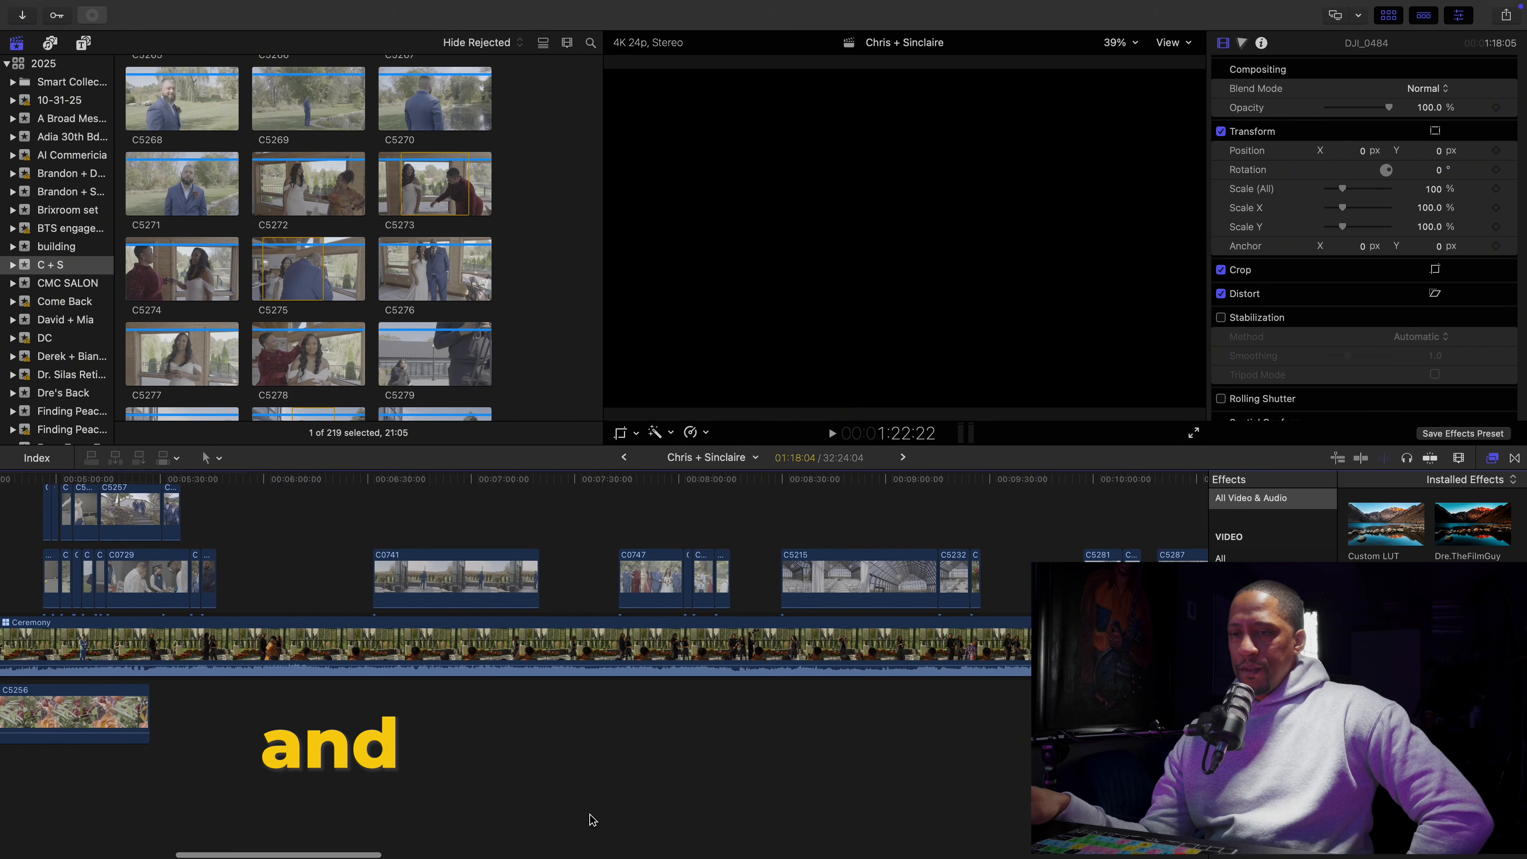
scroll(593, 820, "right", 6)
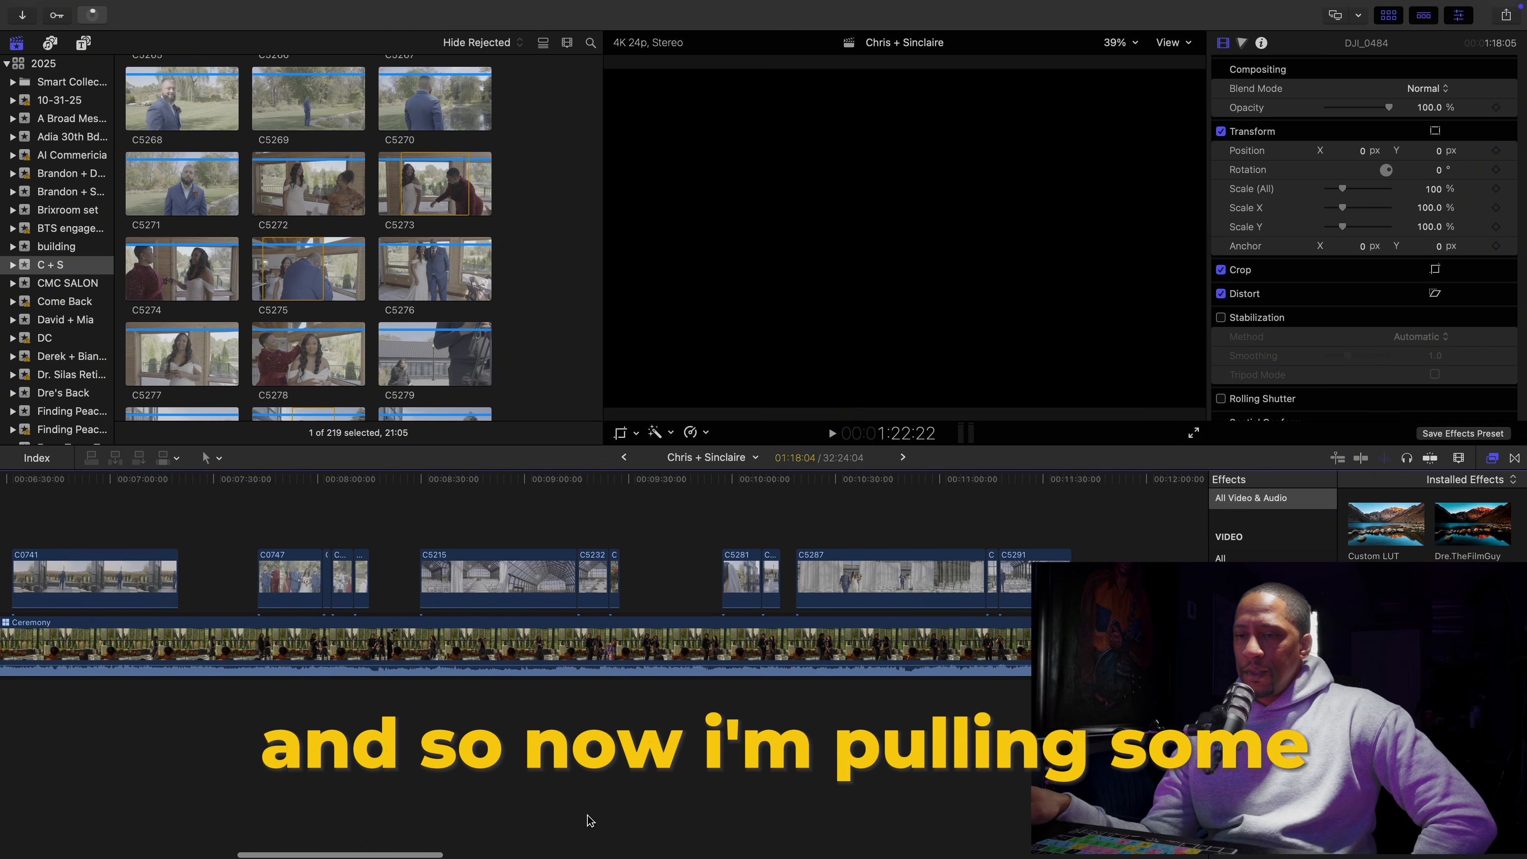
scroll(588, 821, "left", 5)
scroll(583, 822, "right", 3)
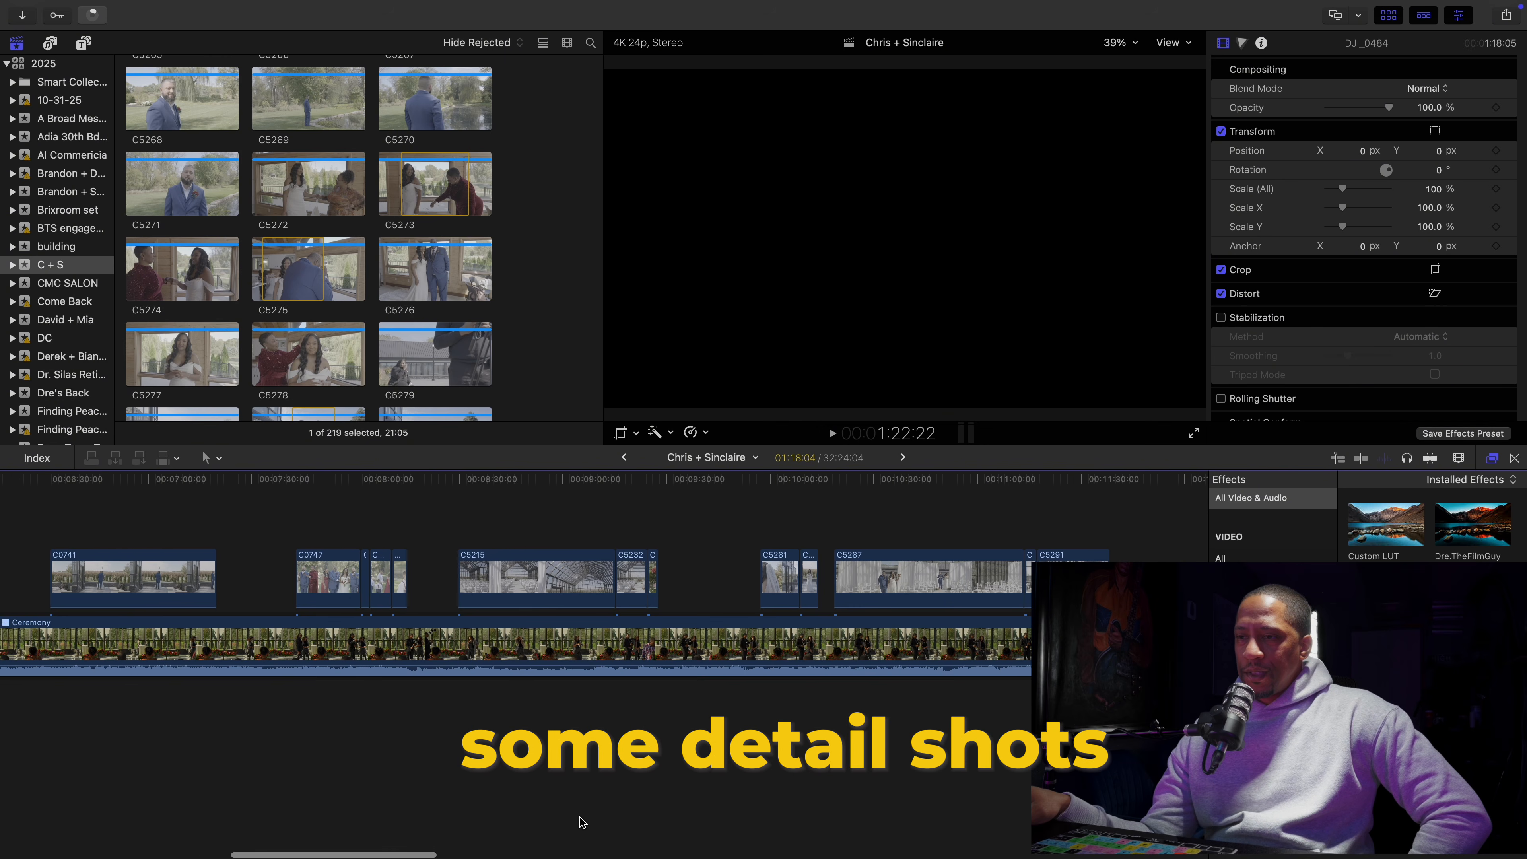
scroll(1028, 565, "down", 1)
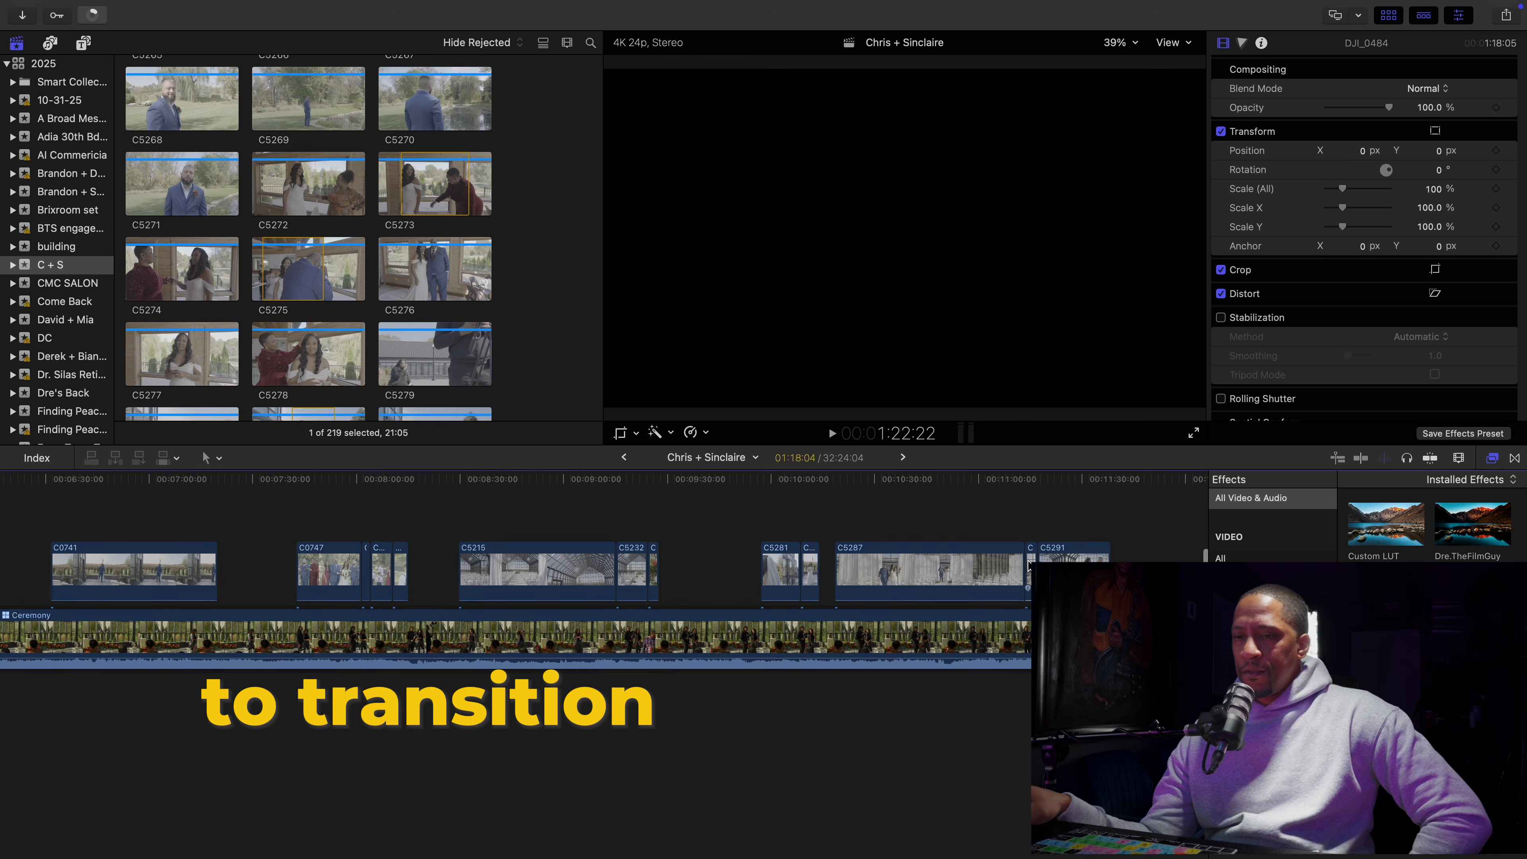
key("b")
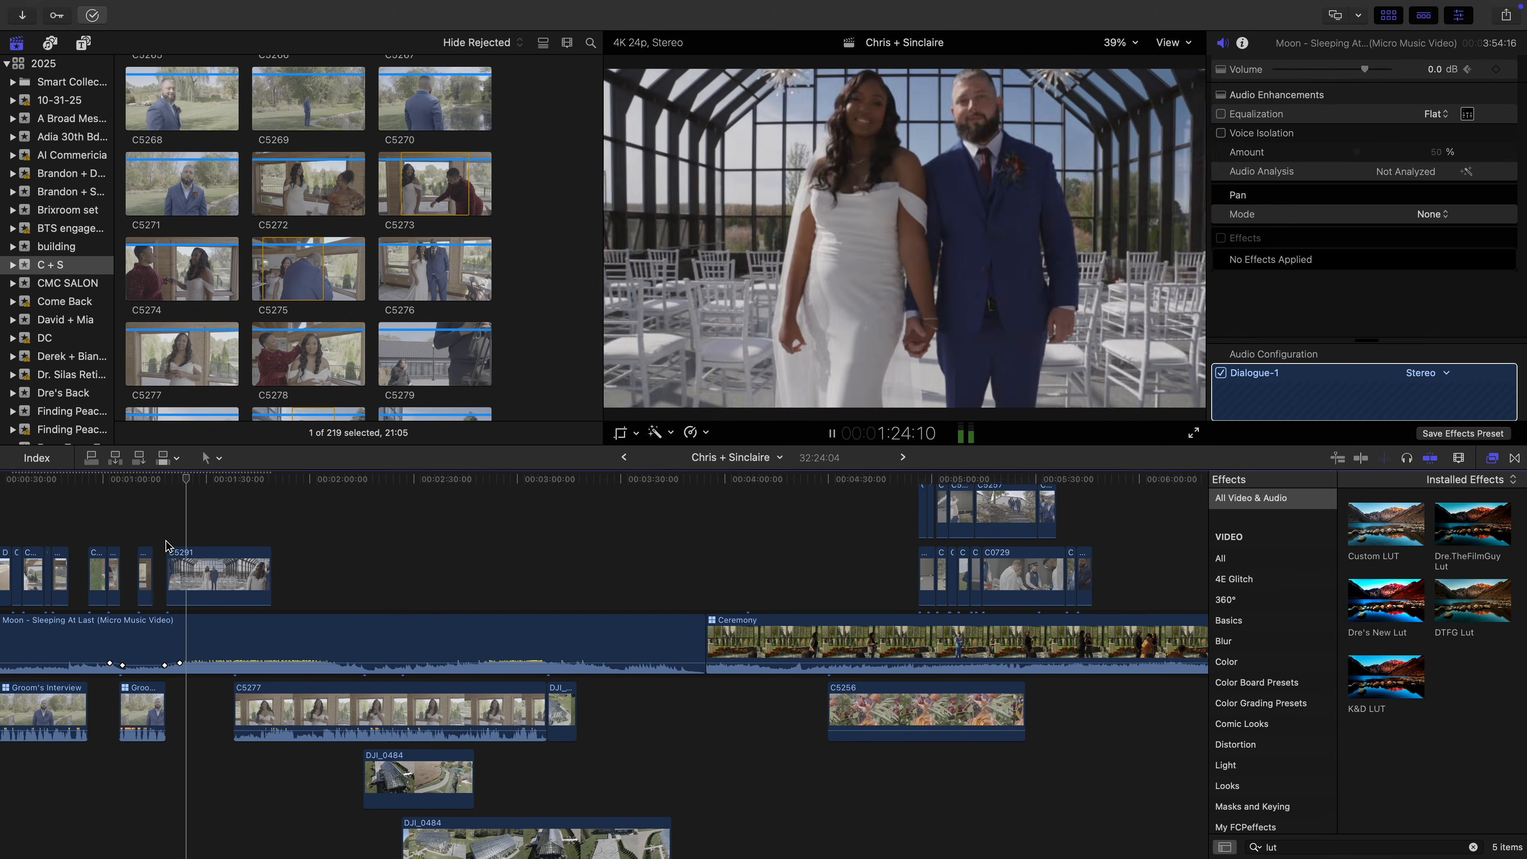
left_click_drag(232, 571, 195, 571)
Disable the music for listening, cut away the opening of the bride's interview C5277 and move the rest earlier
left_click(241, 638)
key("v")
key("space")
key("b")
left_click(275, 705)
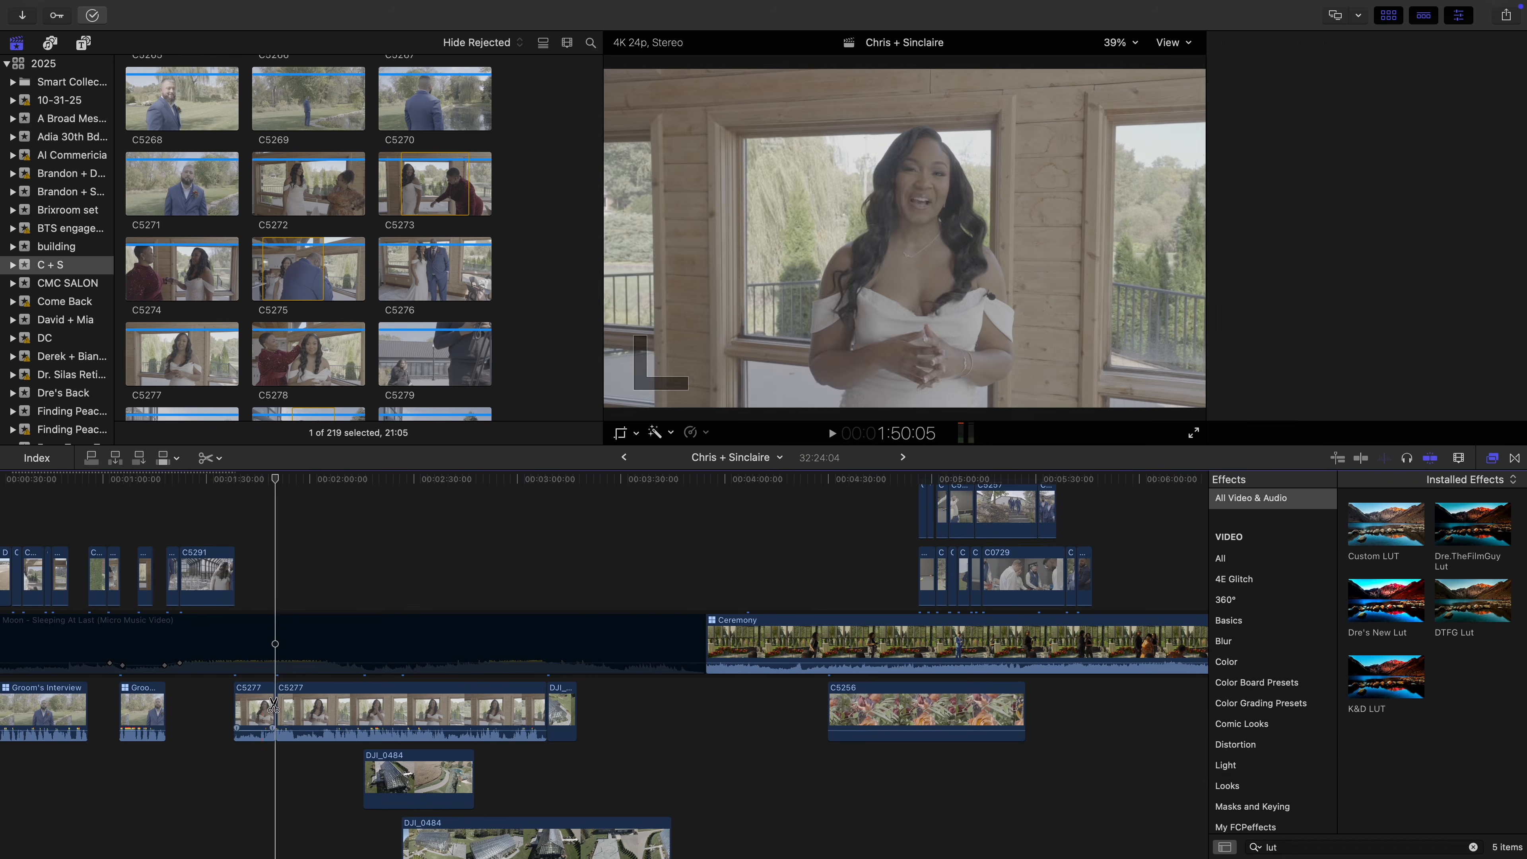
key("a")
left_click(256, 705)
key("Delete")
left_click_drag(385, 705, 337, 705)
Lower the music volume slightly and bring C5275 into the sequence after C5291
left_click_drag(228, 662, 228, 666)
left_click_drag(902, 572, 651, 650)
right_click(356, 751)
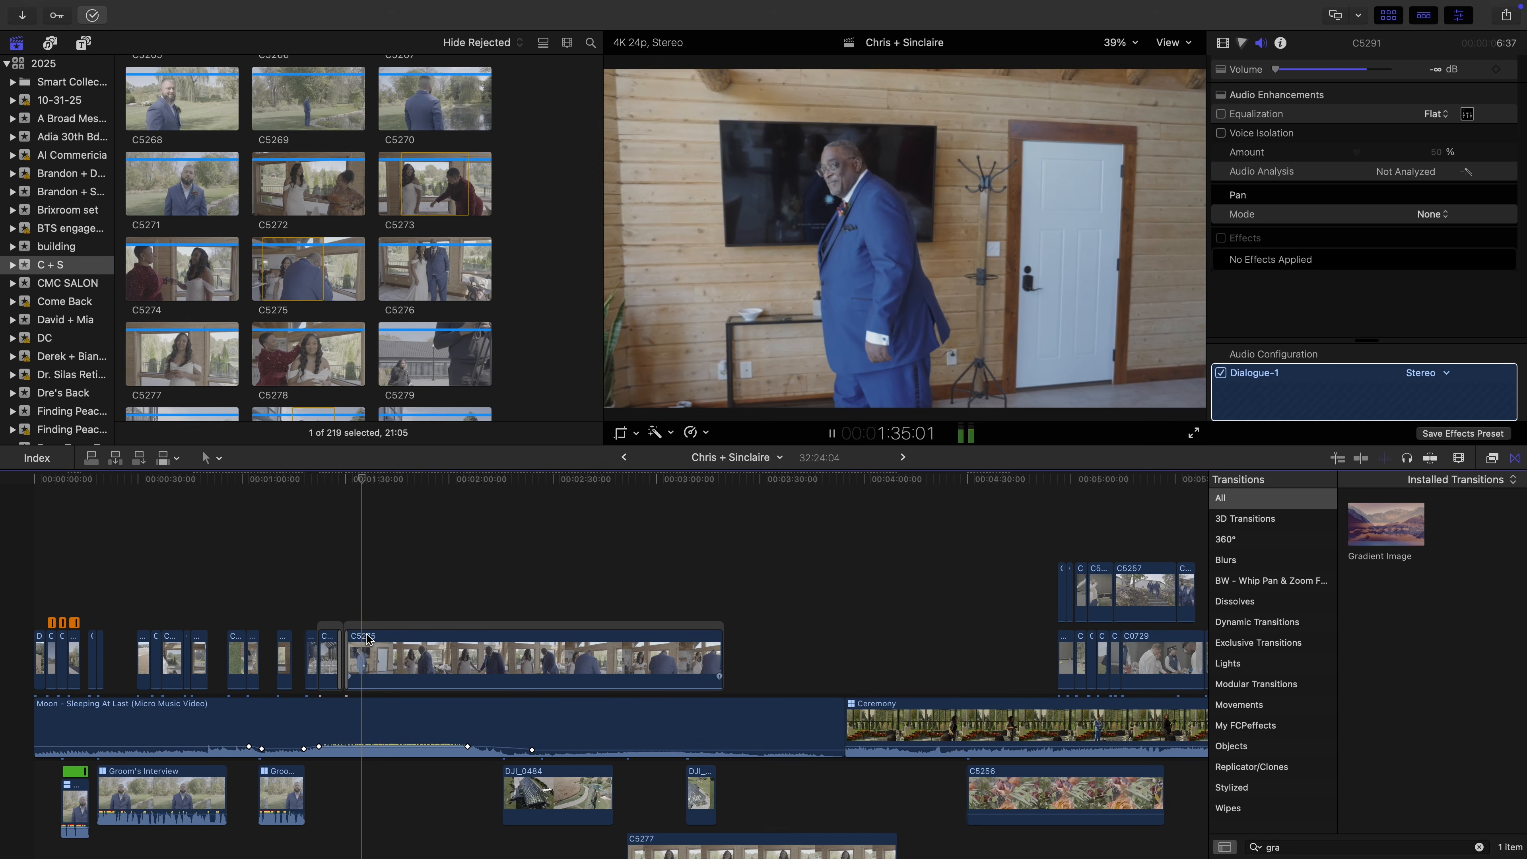
Cut away the opening of C5275, play the rest and split it about 11 seconds in
left_click(361, 658)
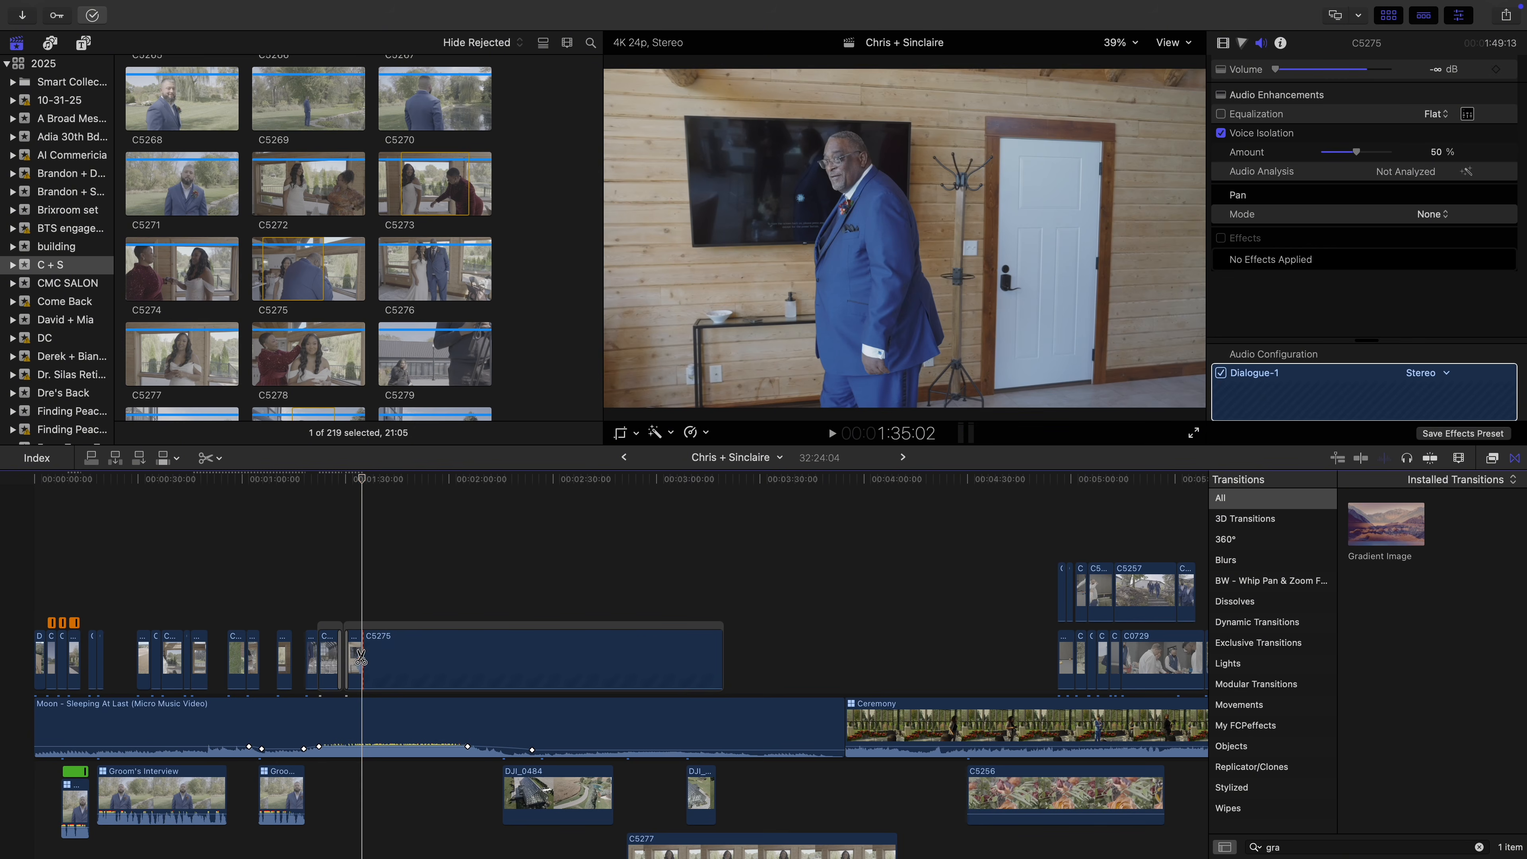
key("Delete")
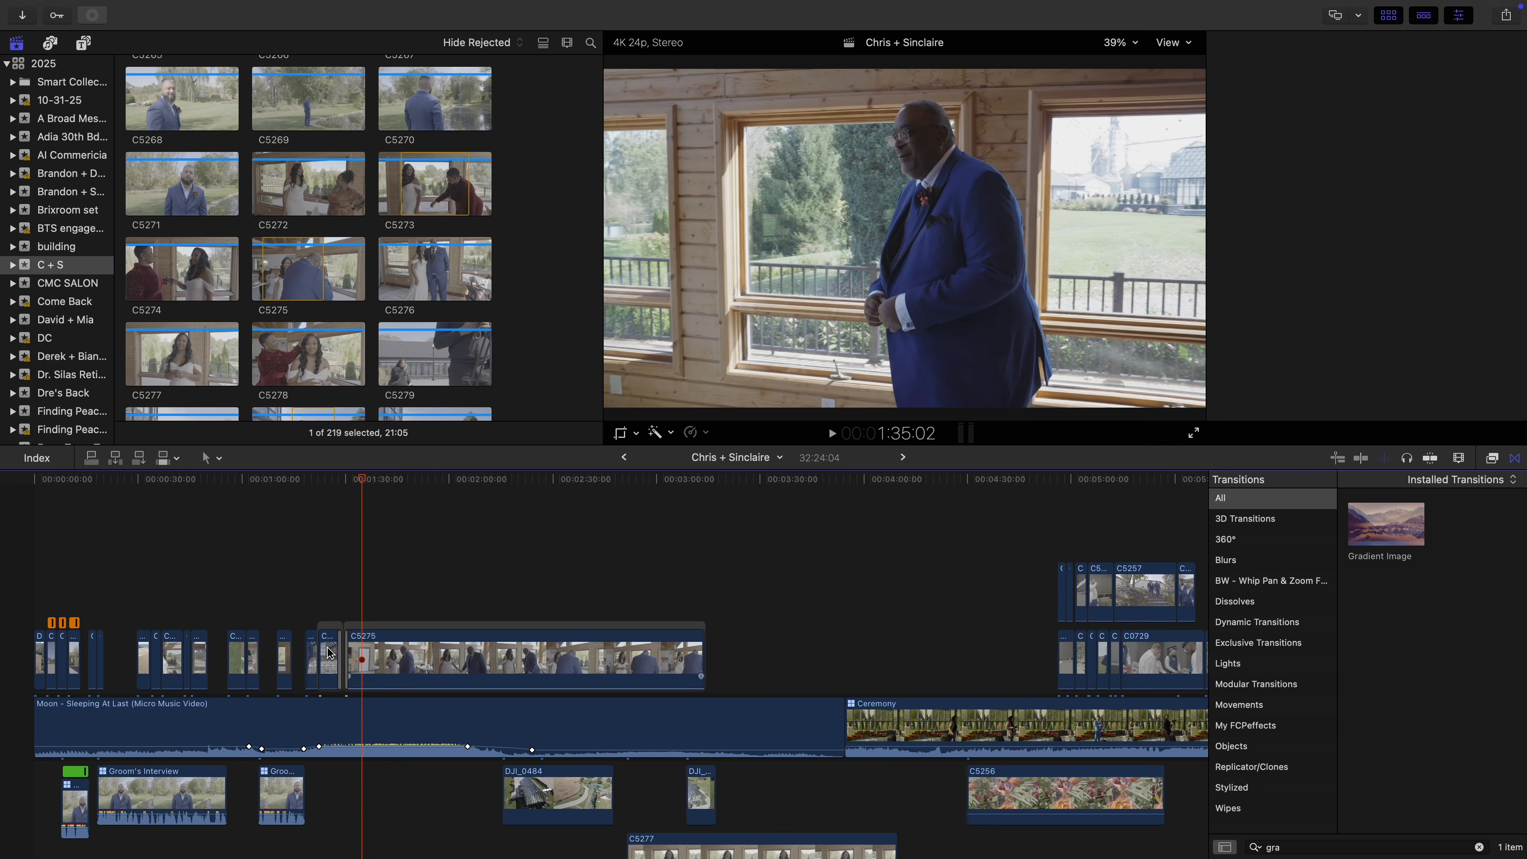
key("space")
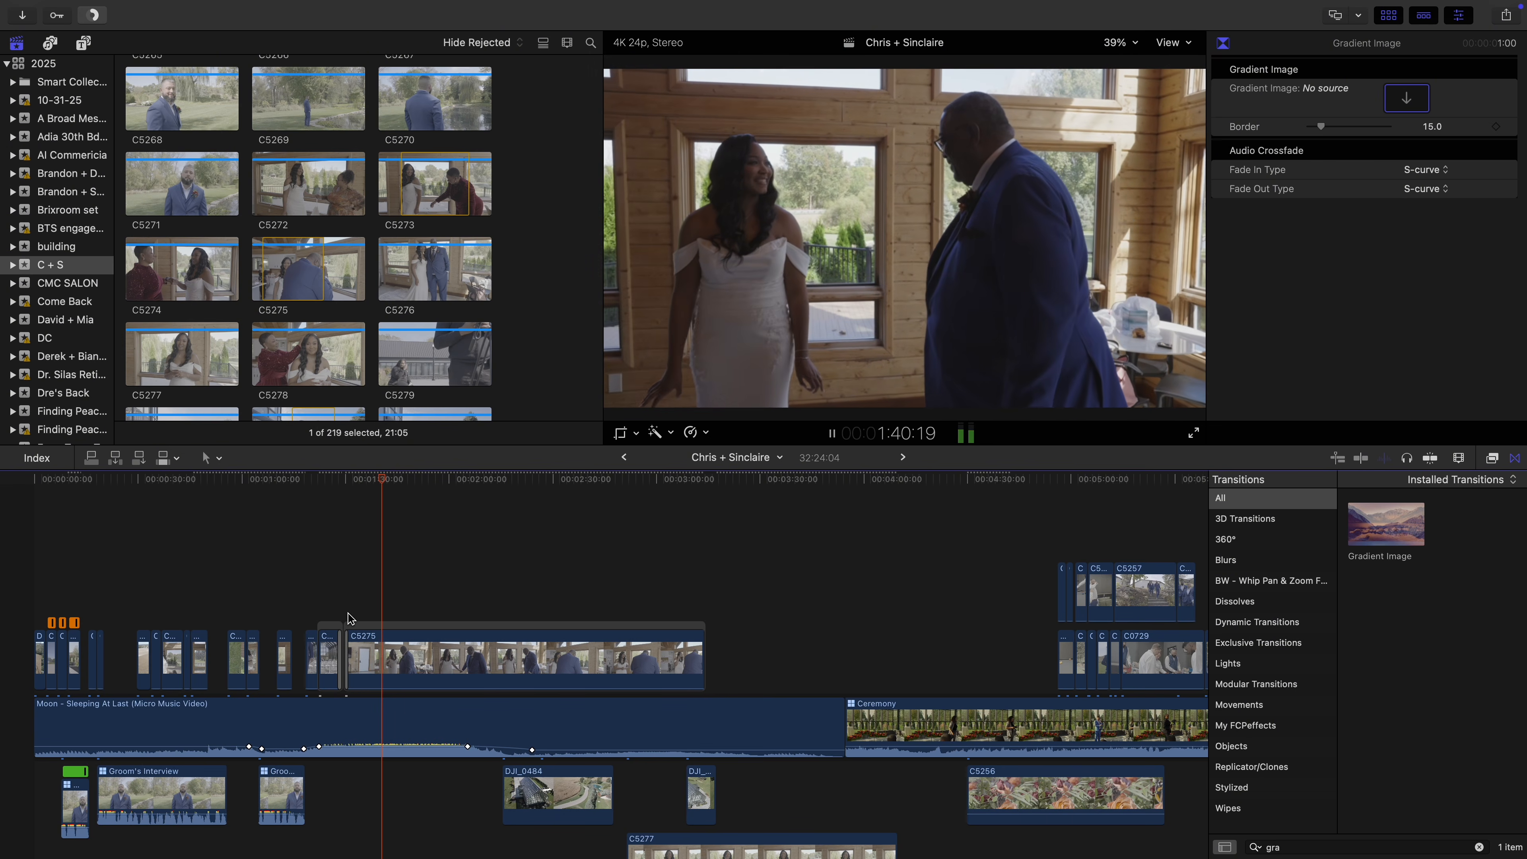
left_click(363, 635)
key("b")
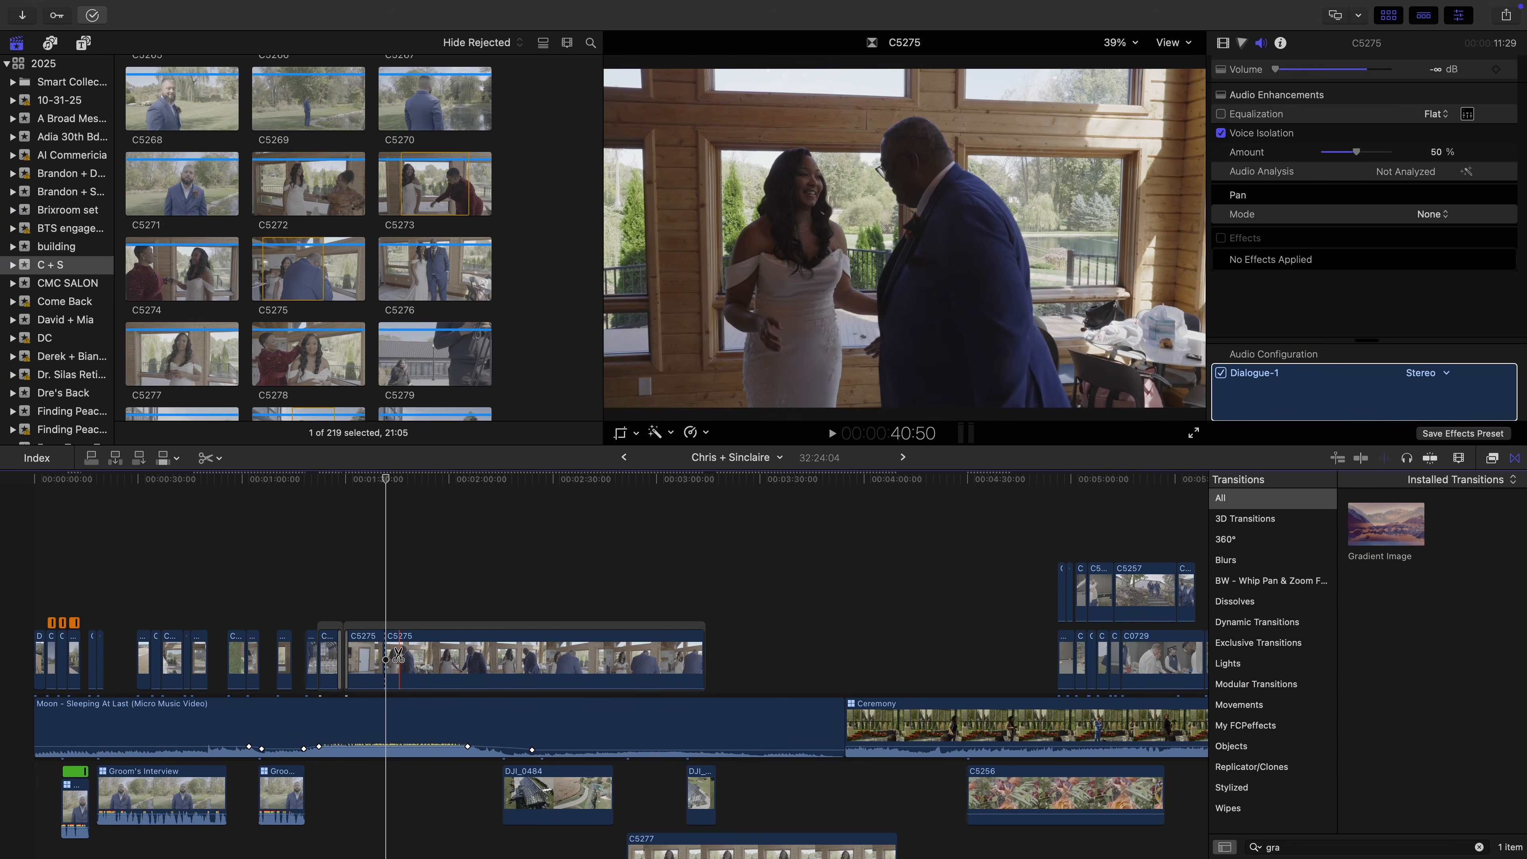
Remove the unwanted section of C5275 after the split, close the gap and replay the cut
key("BackSpace")
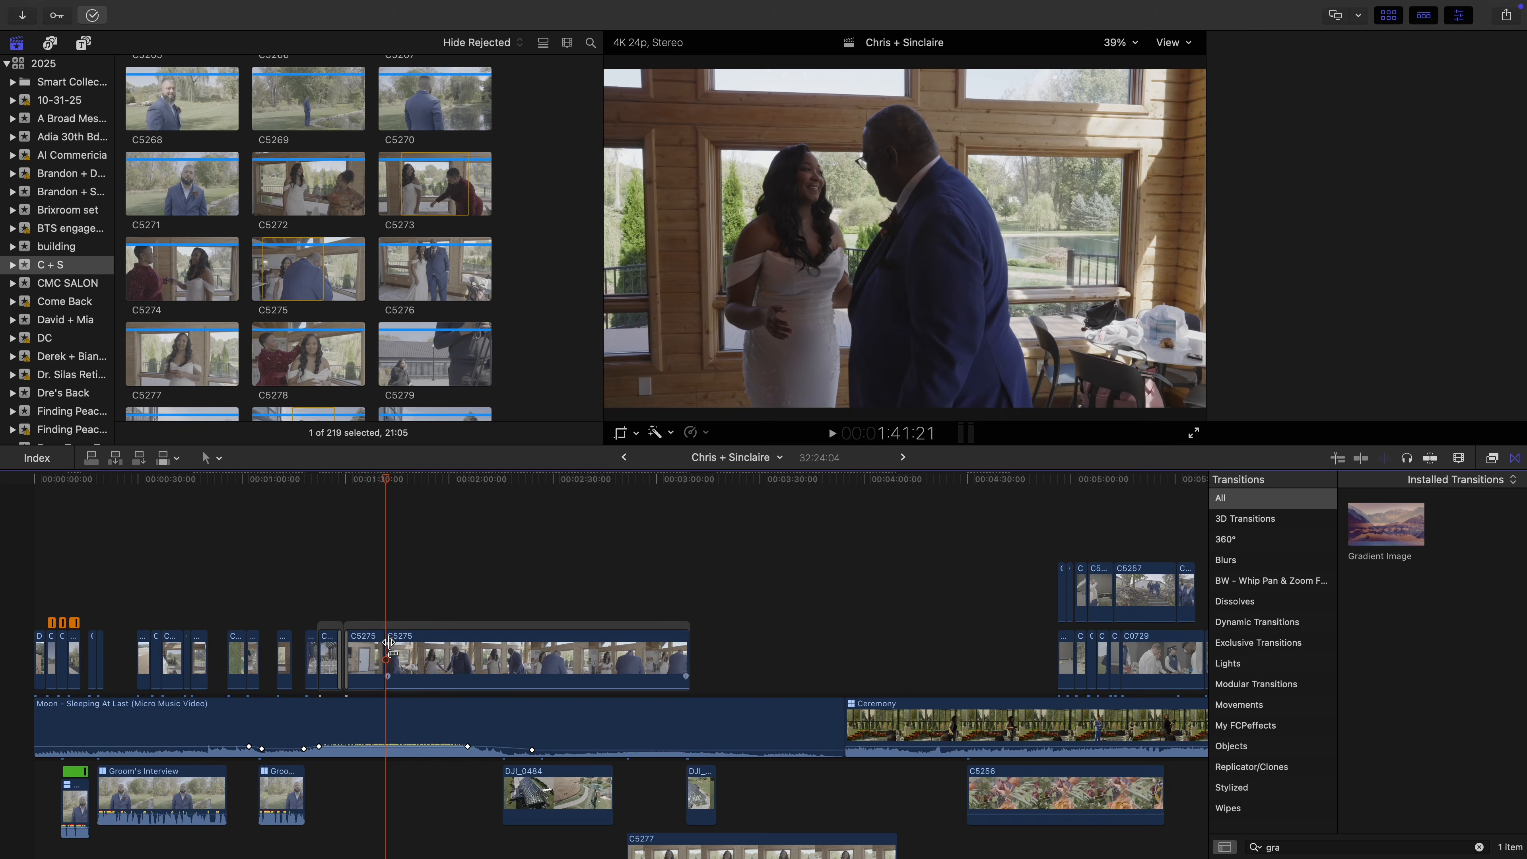
left_click(378, 622)
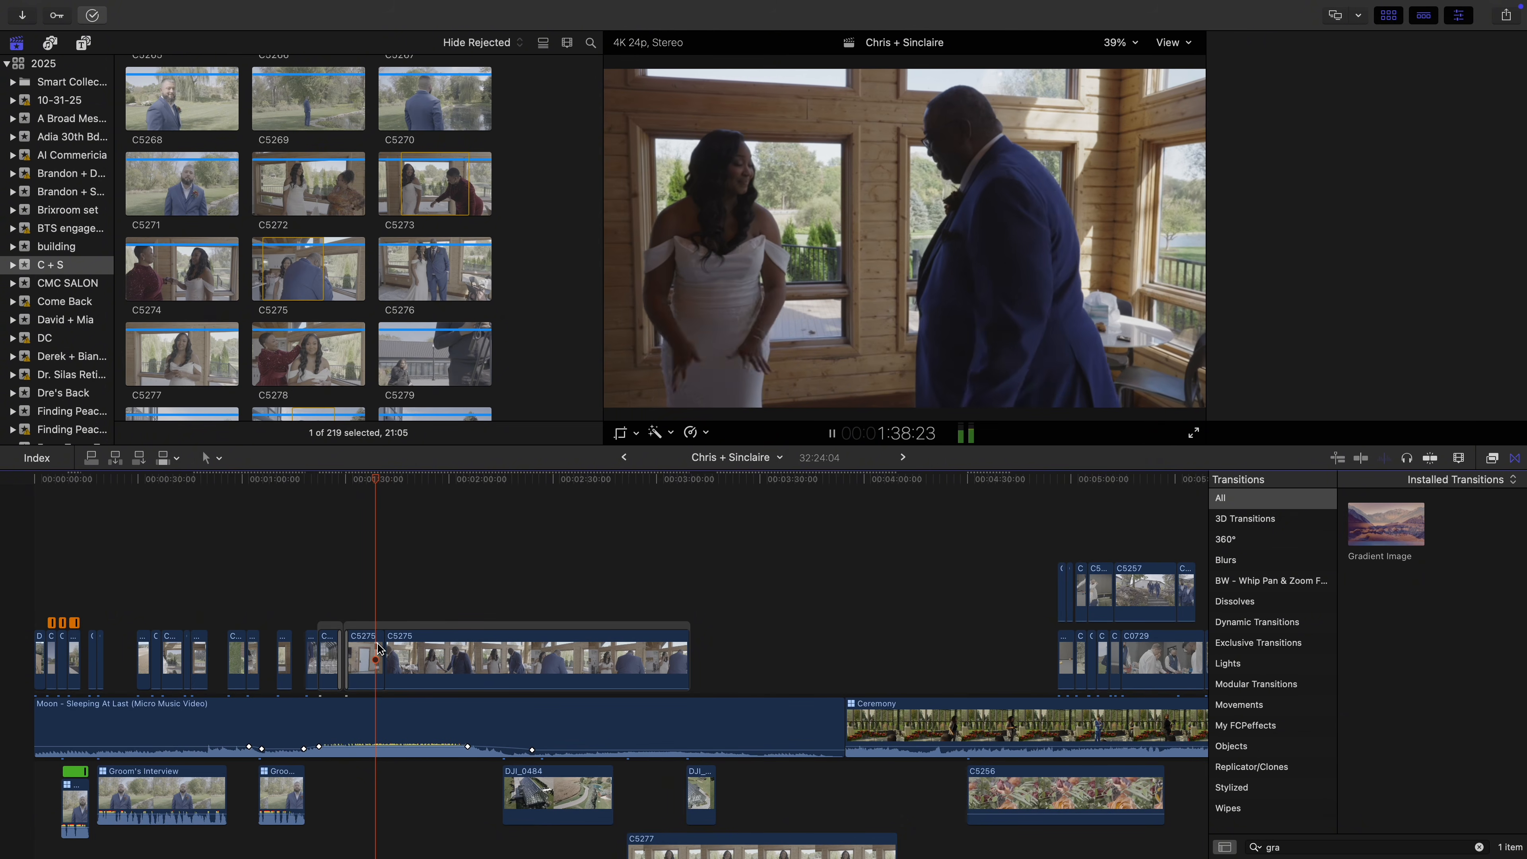
left_click(378, 647)
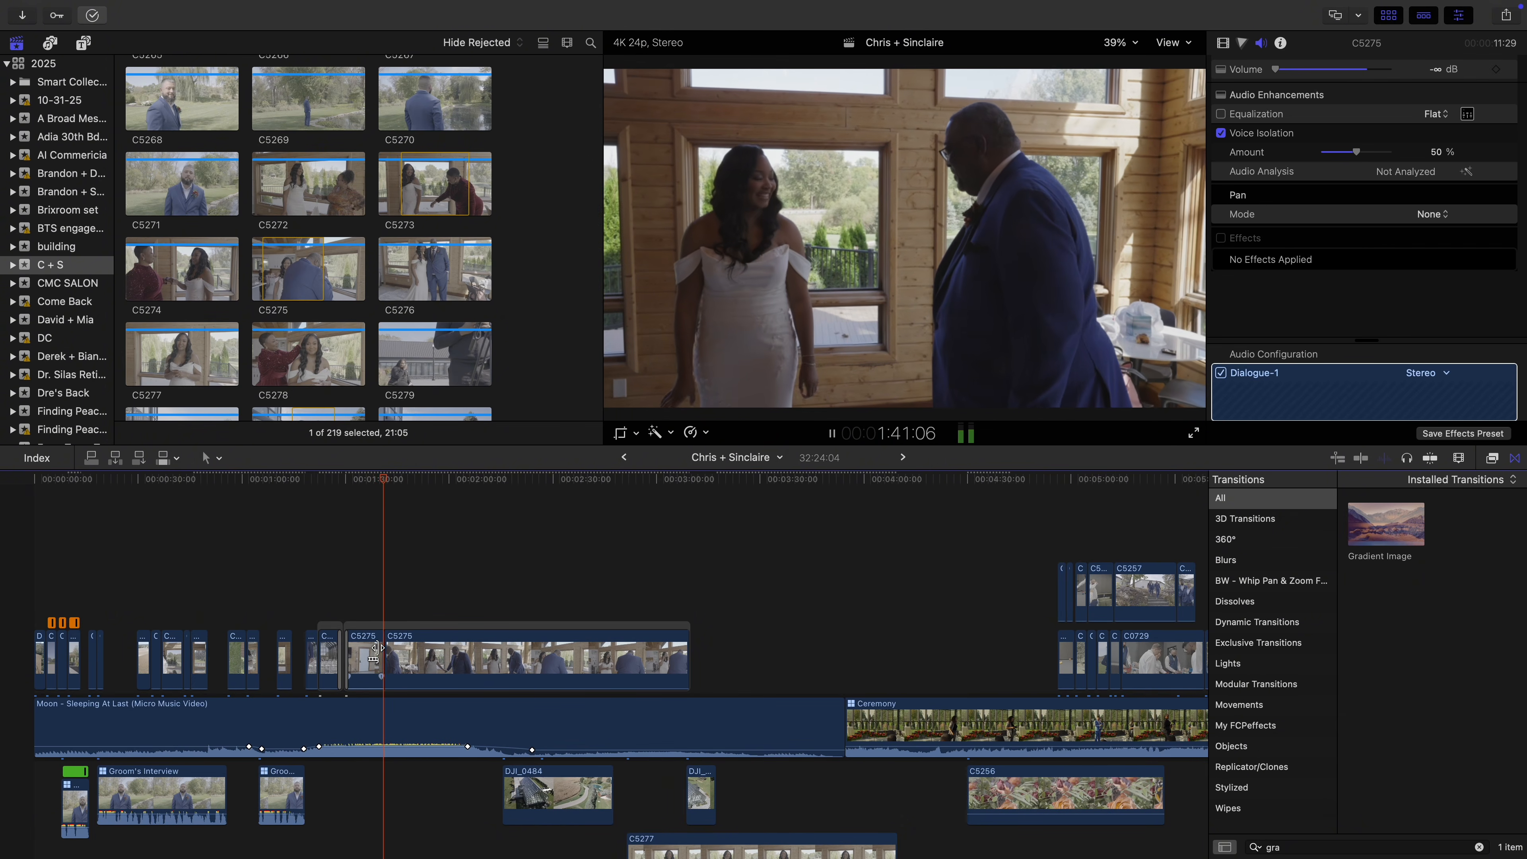
left_click(370, 612)
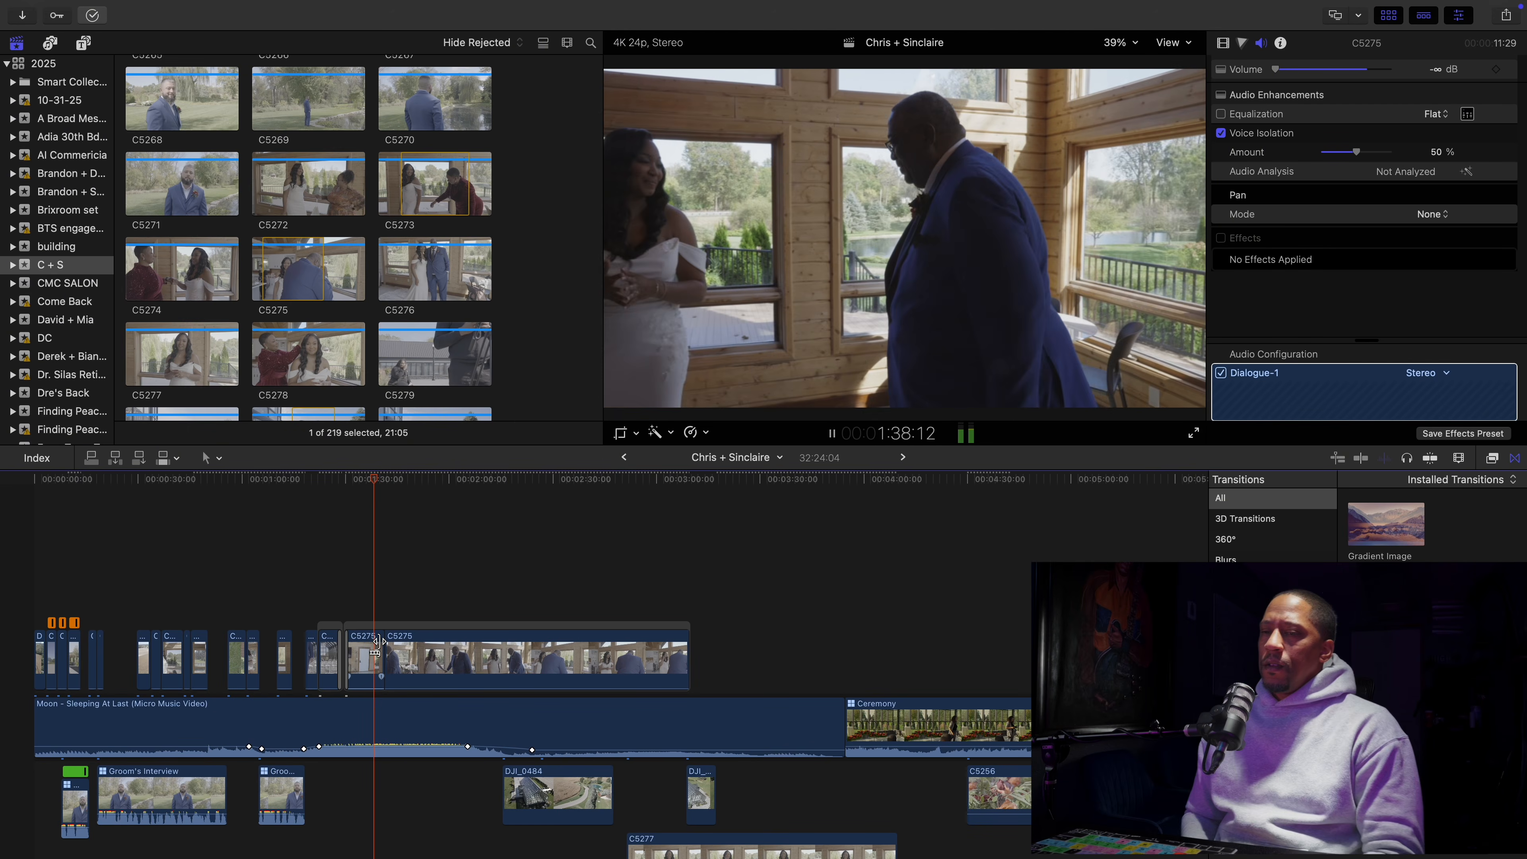
left_click_drag(377, 642, 374, 643)
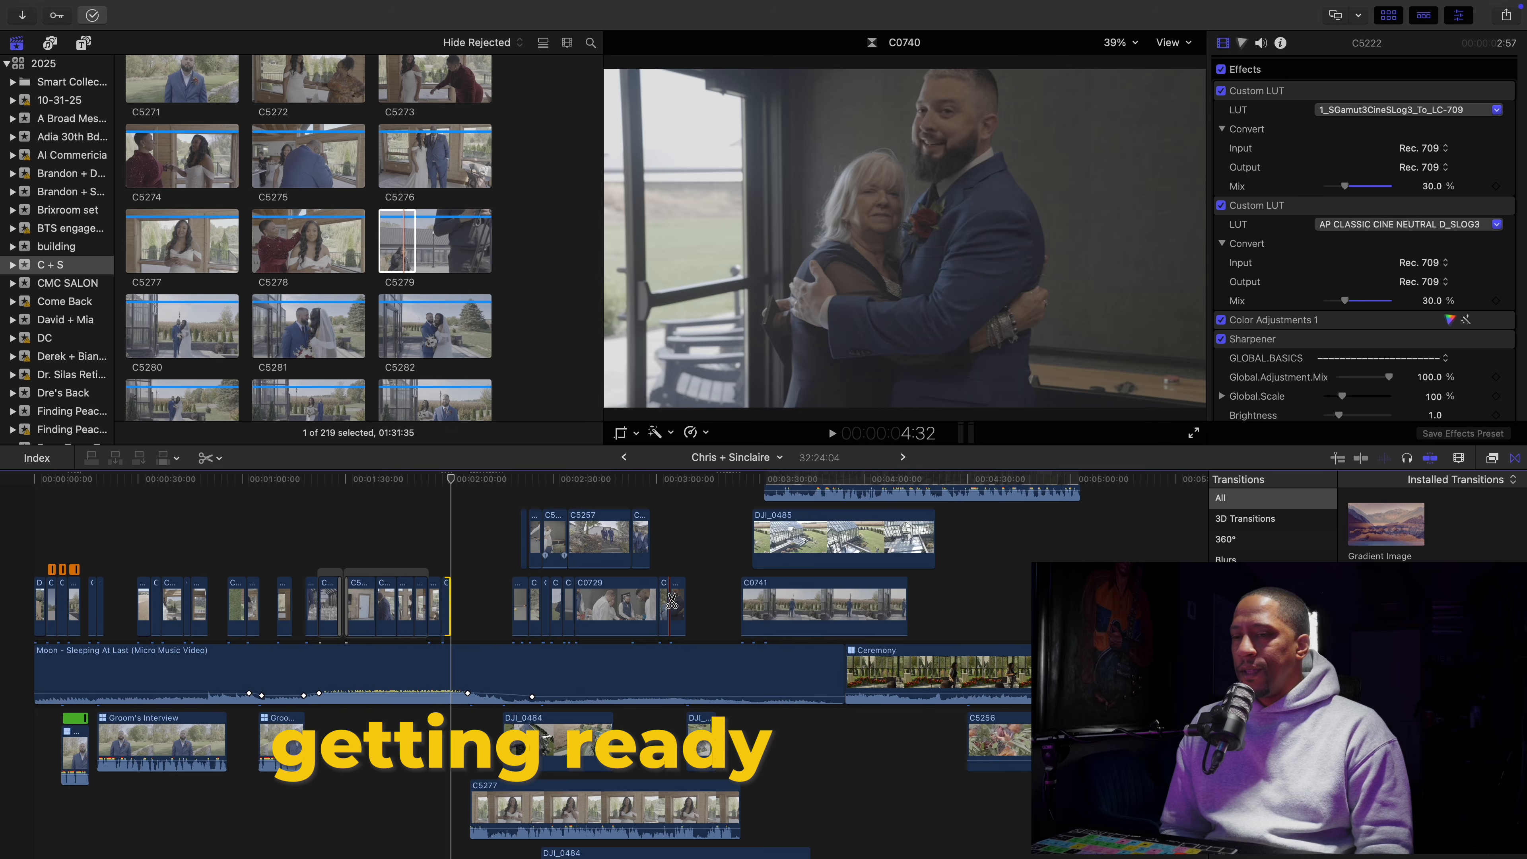
Move the groomsmen shot C0729 to 2:00:21 at the end of the intro shots, play it and cut away its opening
key("a")
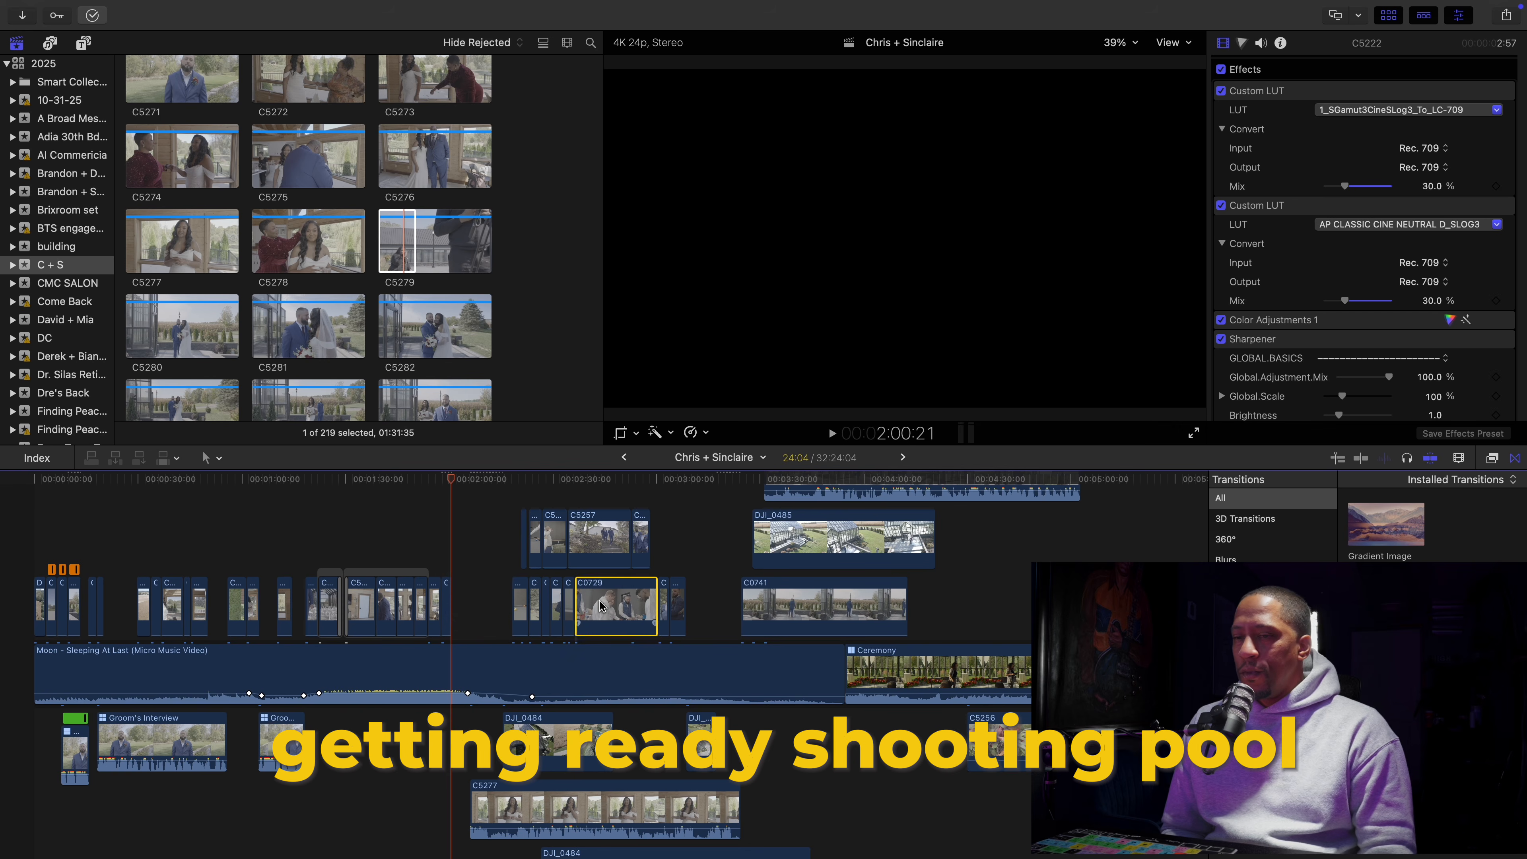
left_click_drag(601, 601, 478, 536)
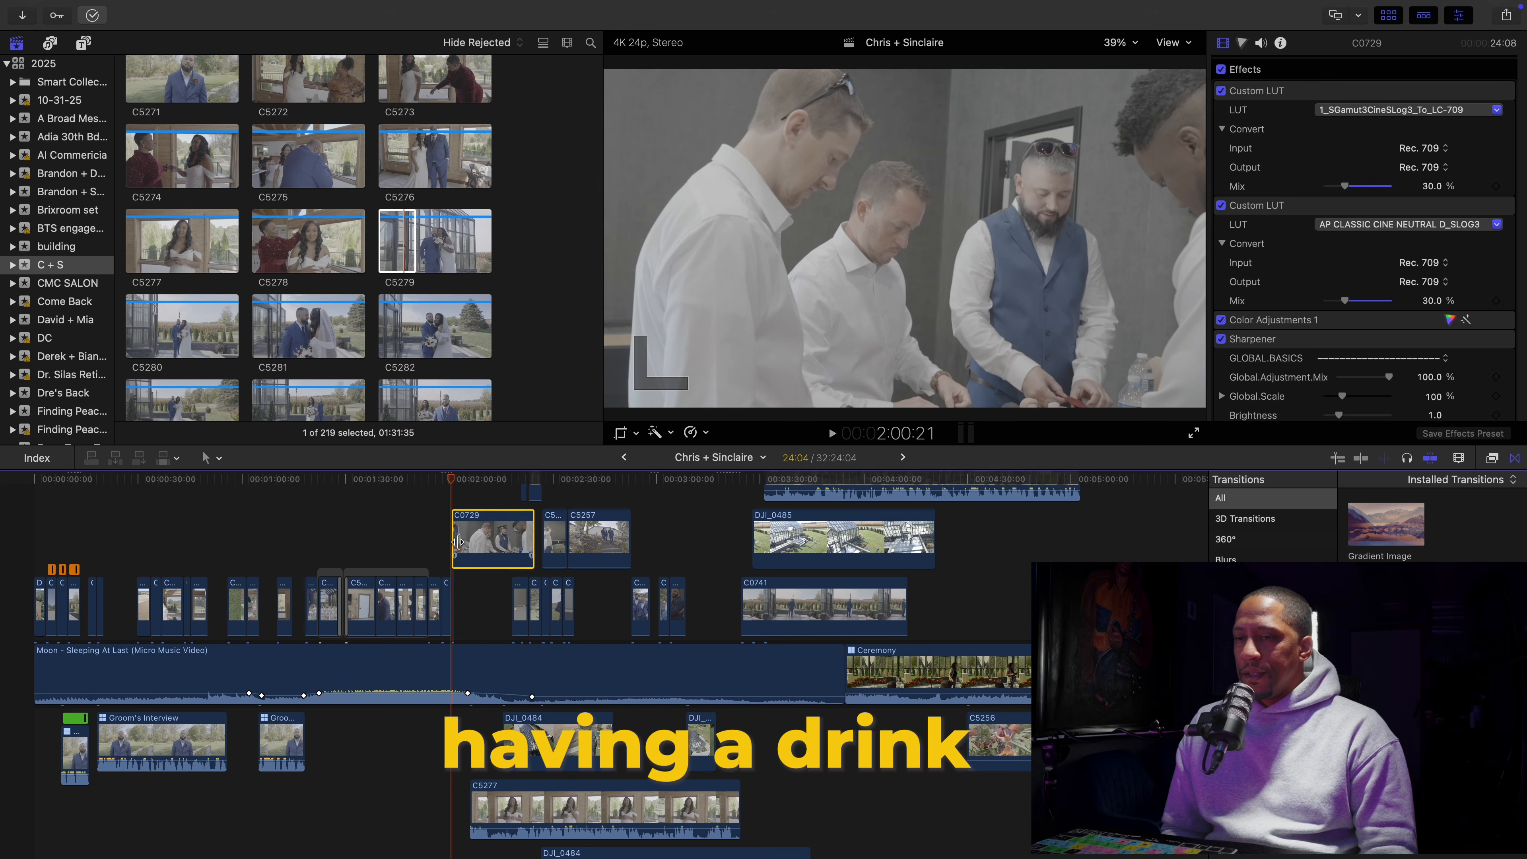
key("space")
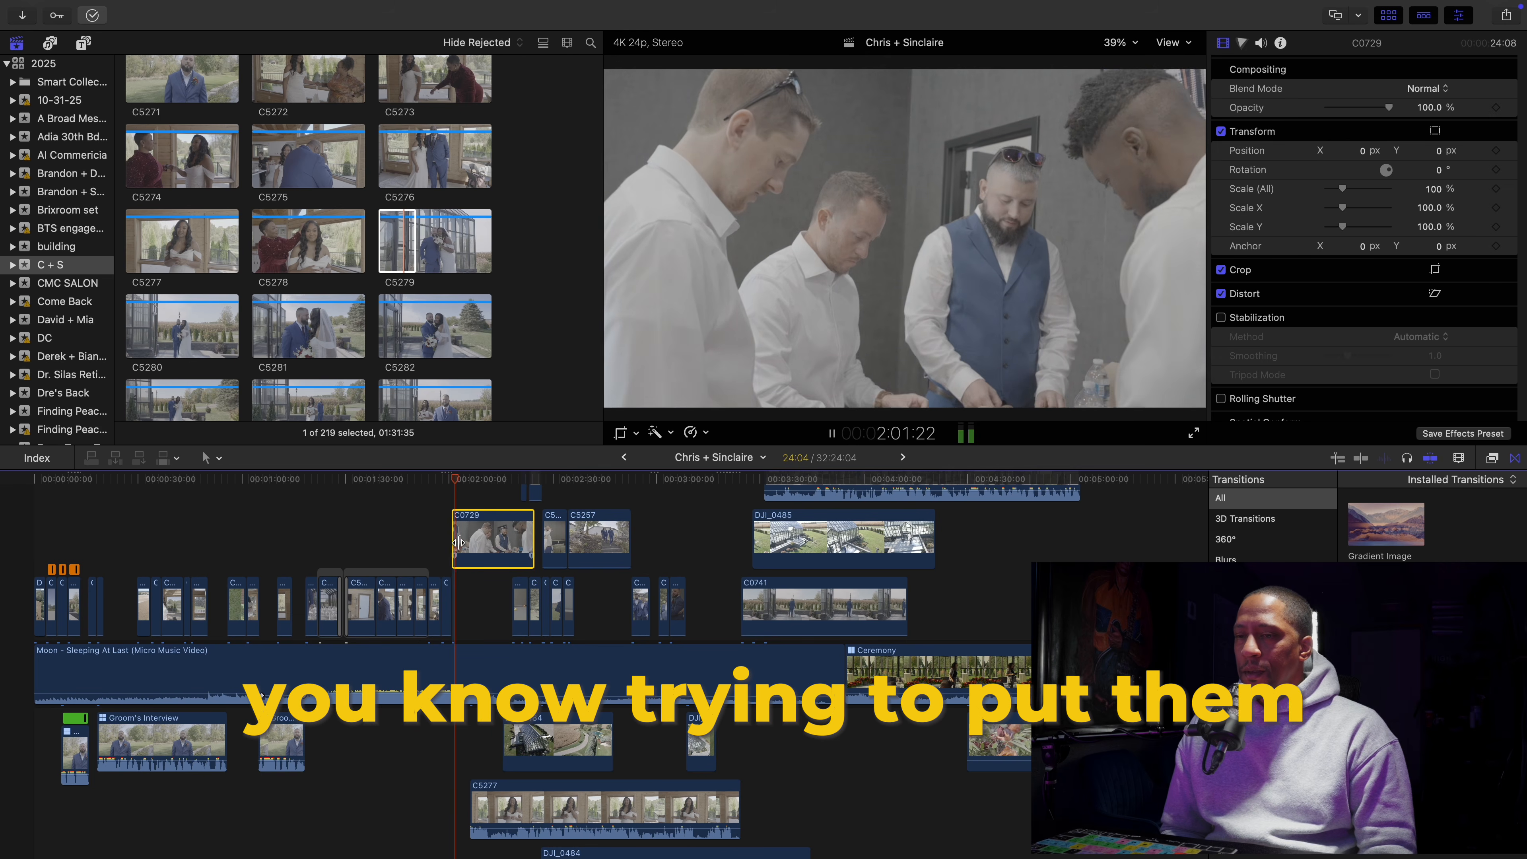
key("space")
left_click(453, 544)
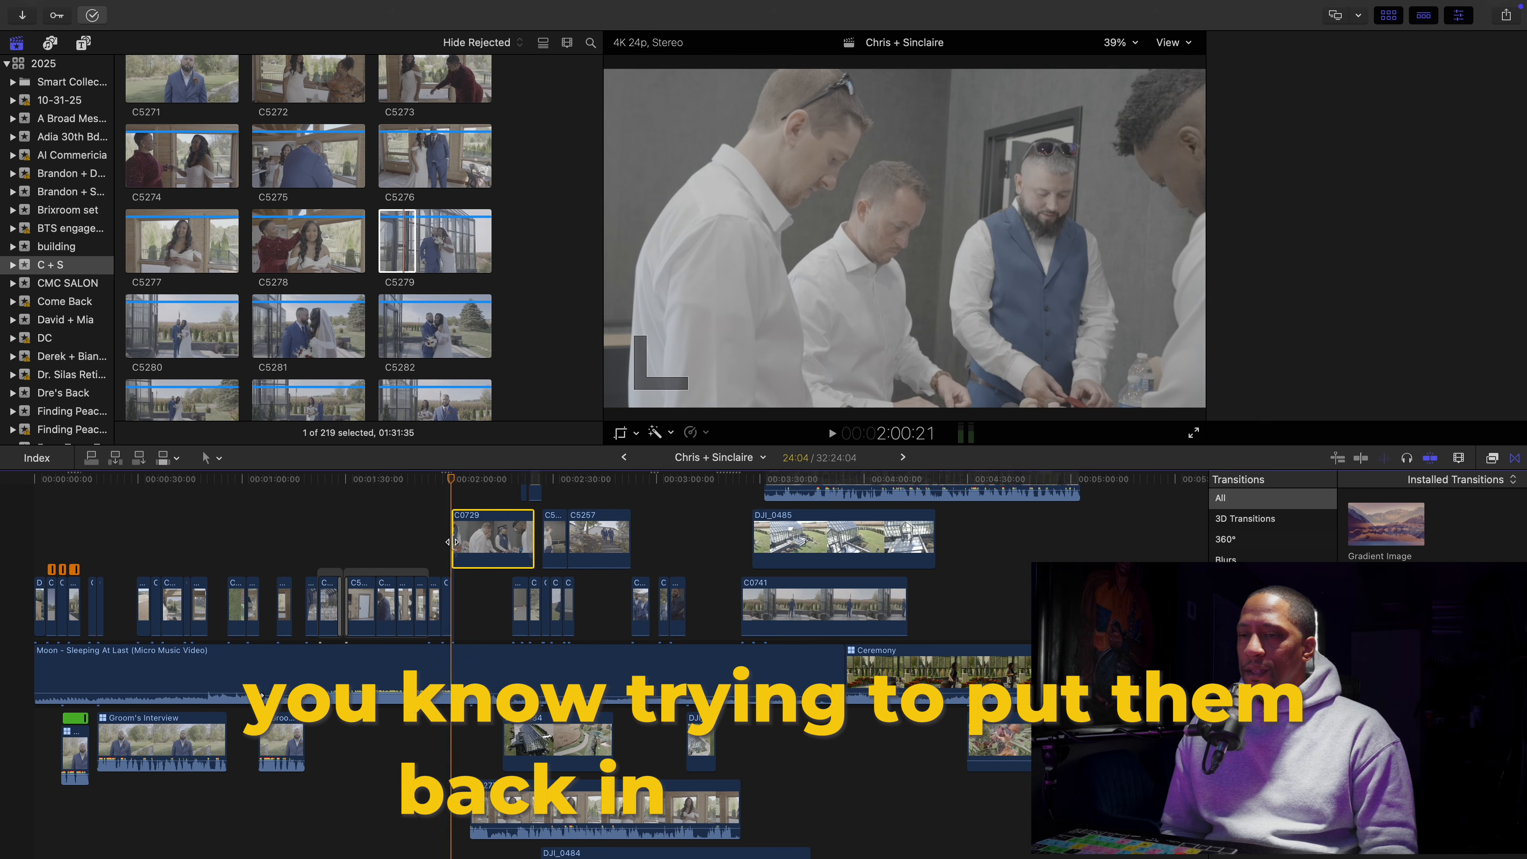
key("space")
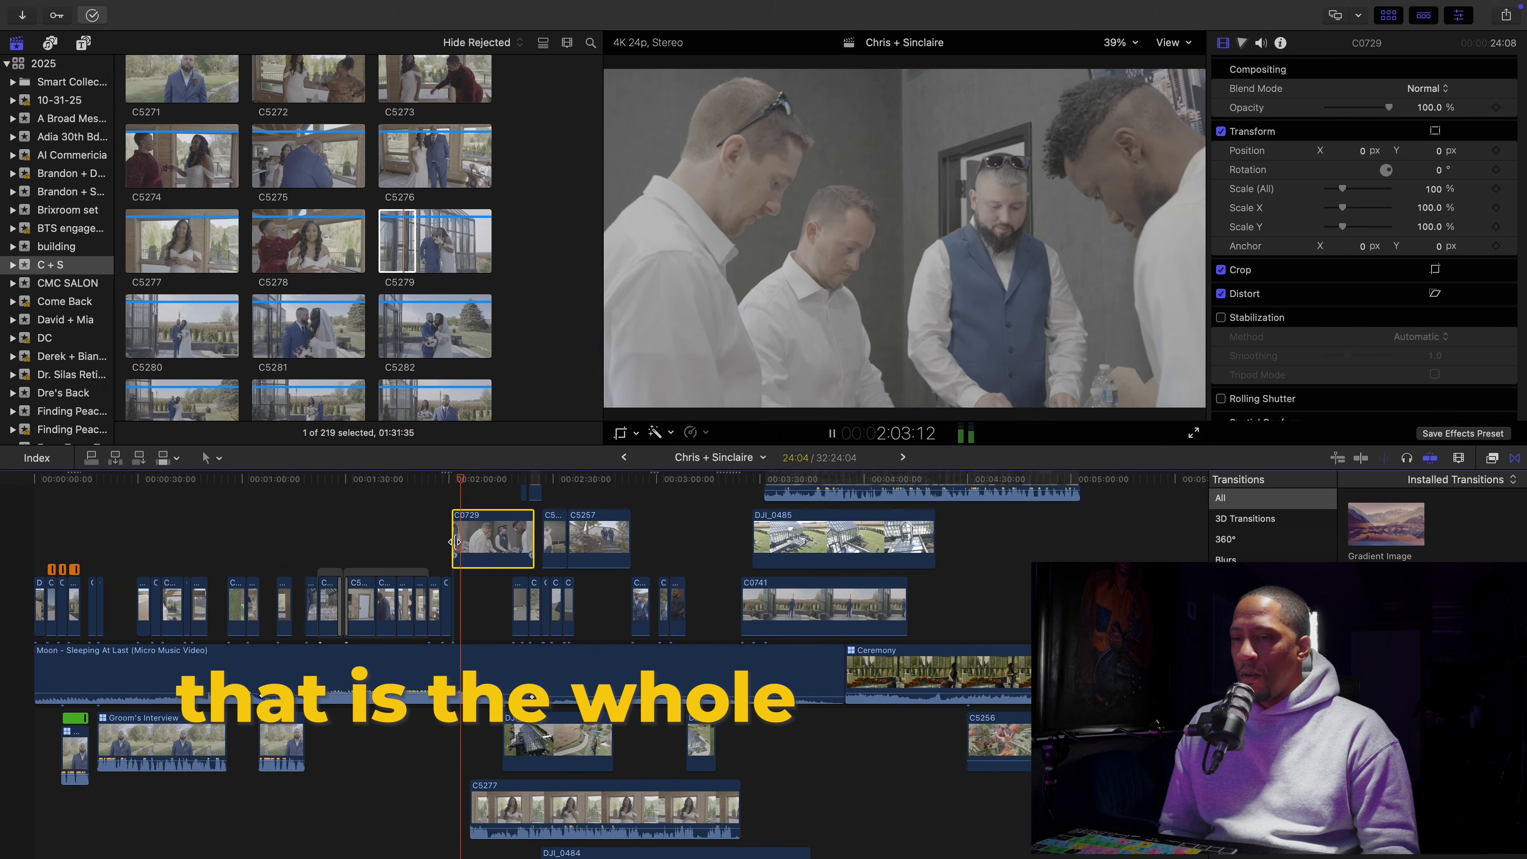
left_click_drag(455, 541, 472, 546)
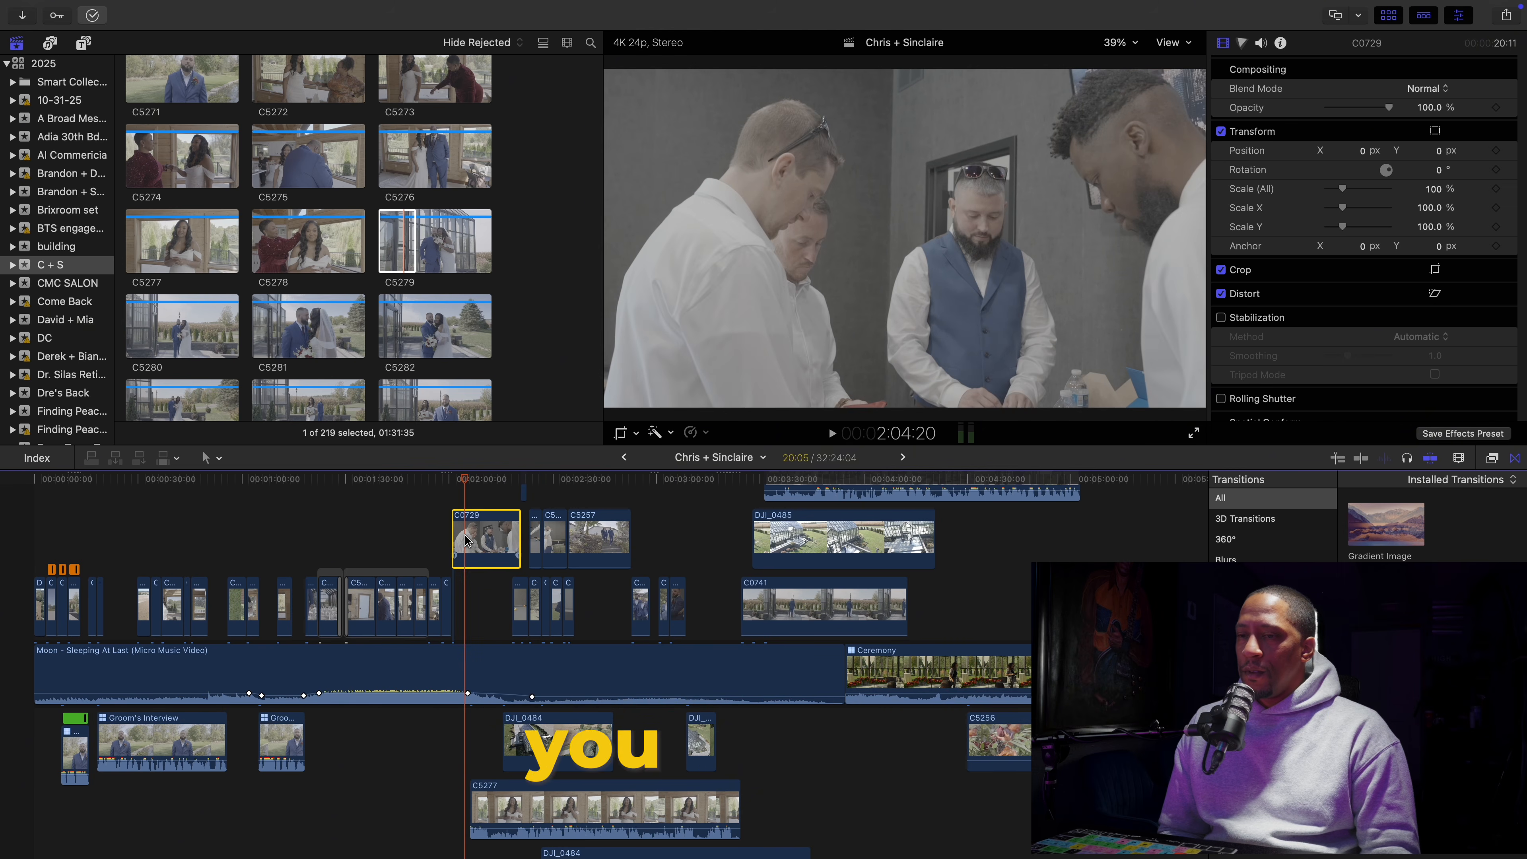
Paste the copied grade attributes onto C0729 and play the shot from its start
key("super+shift+v")
key("Return")
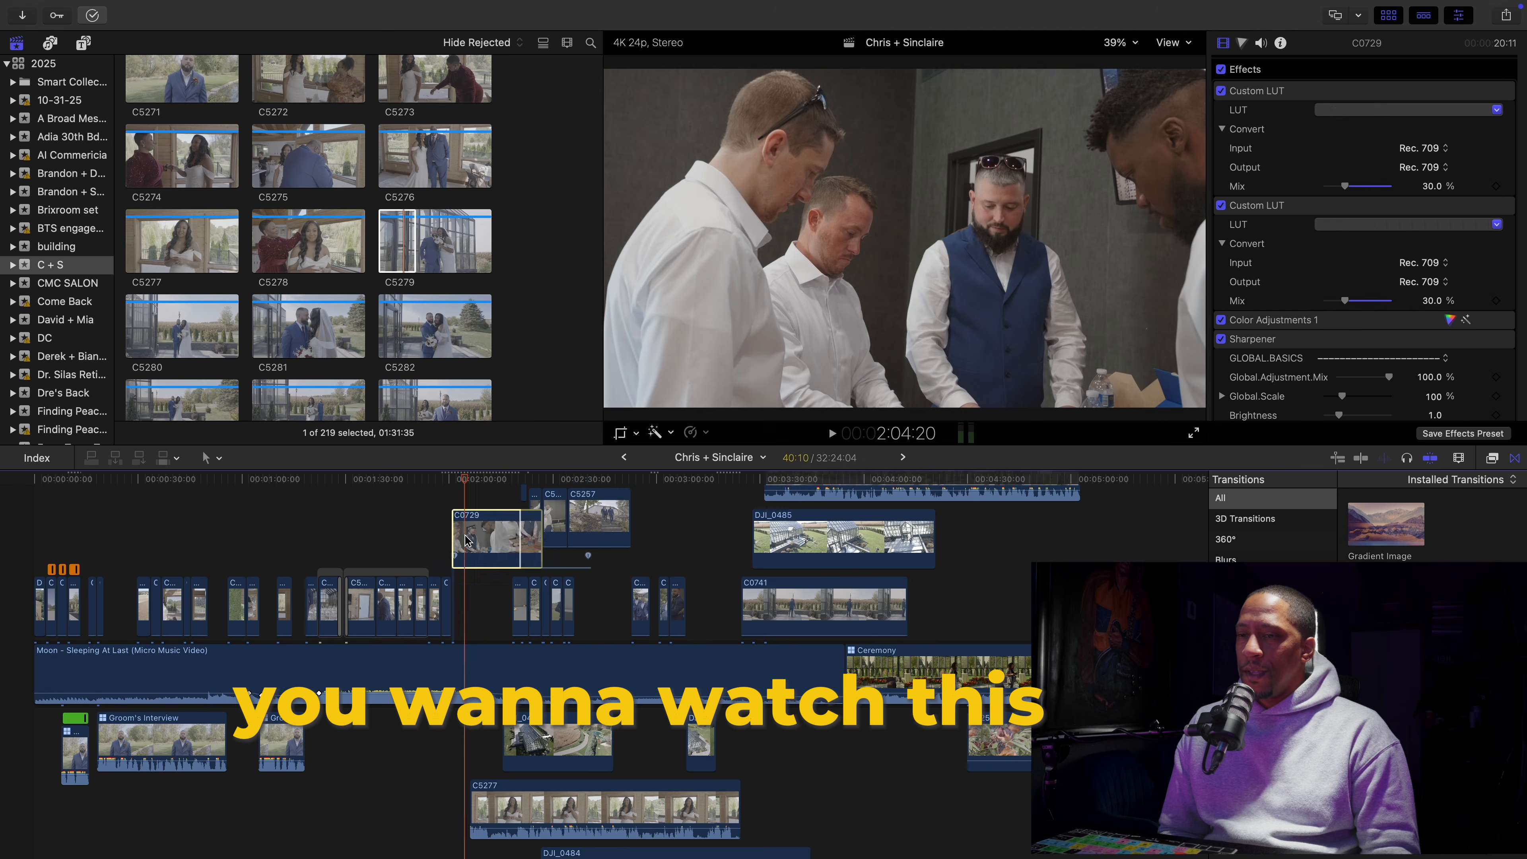
left_click(455, 523)
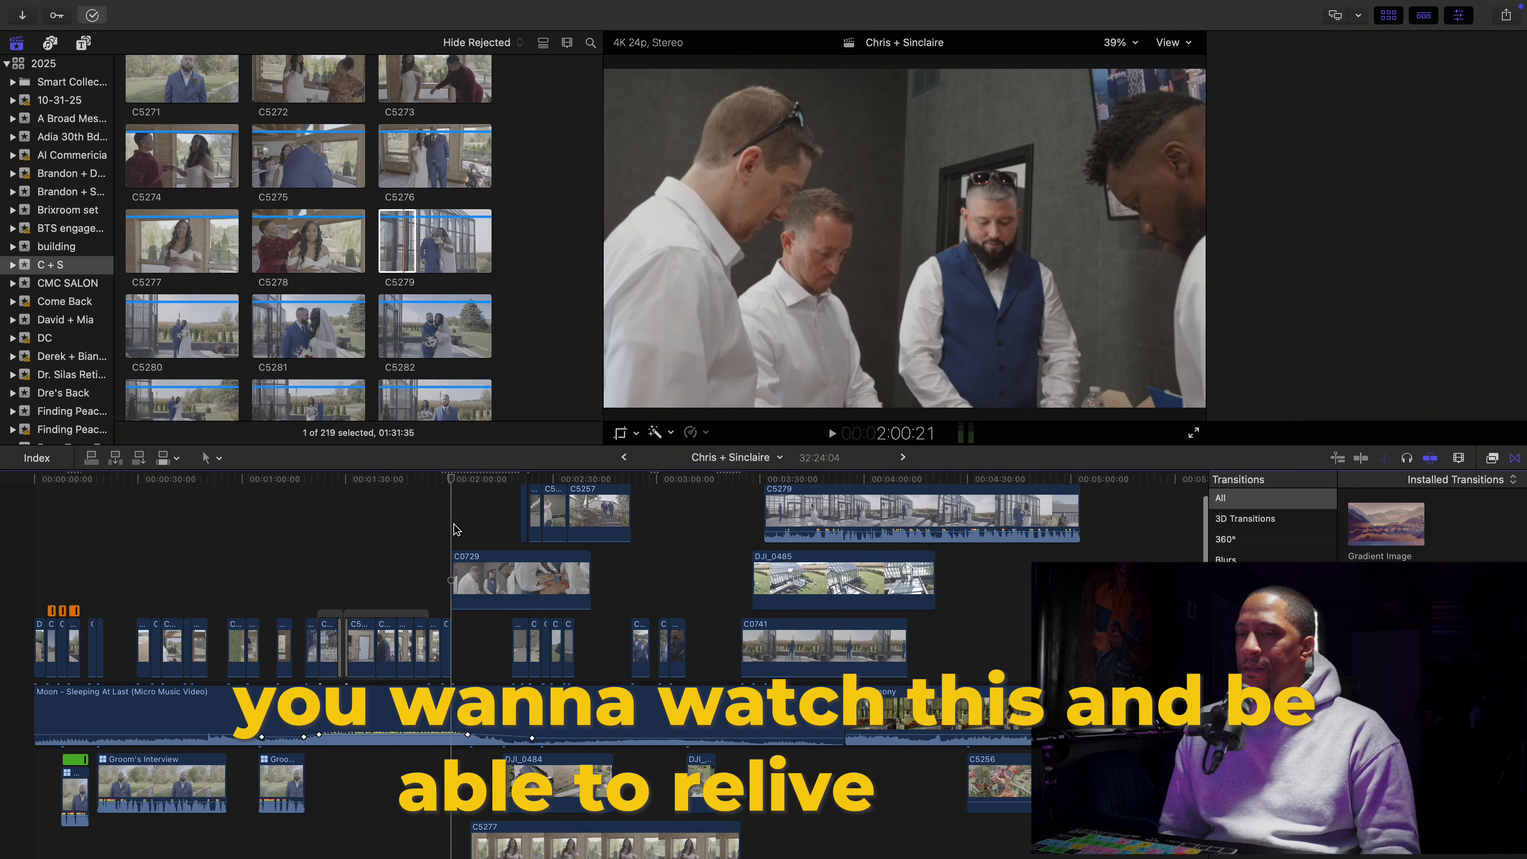
left_click(474, 559)
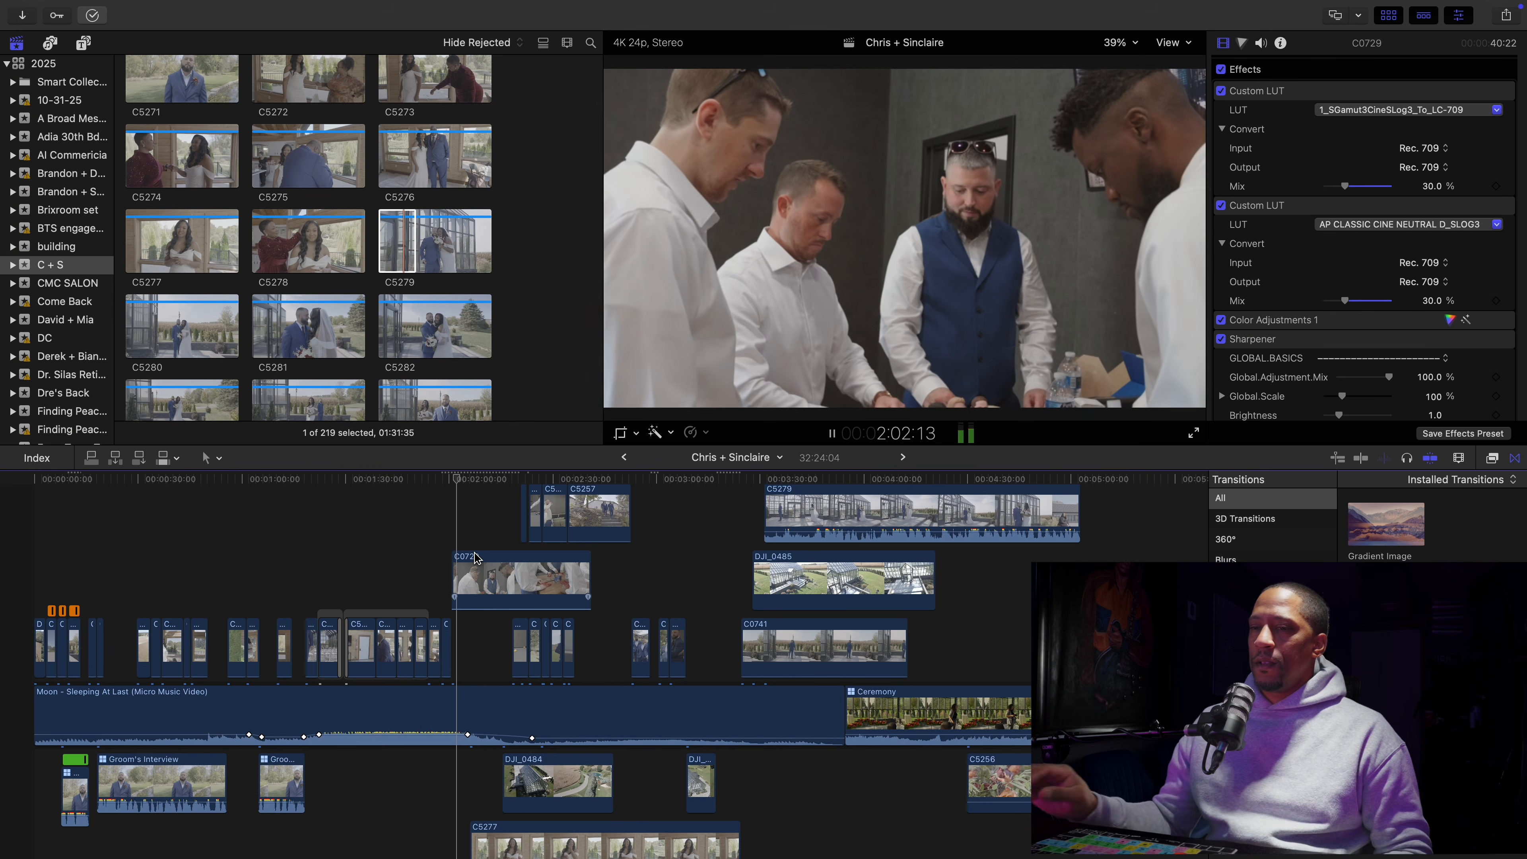
Cut C0729 into short pieces, delete the unwanted parts, place it directly after the intro shots and shorten its last piece to 2:27
left_click(470, 568)
key("Delete")
left_click_drag(481, 576, 484, 523)
left_click(458, 575)
left_click(519, 576)
key("a")
key("Delete")
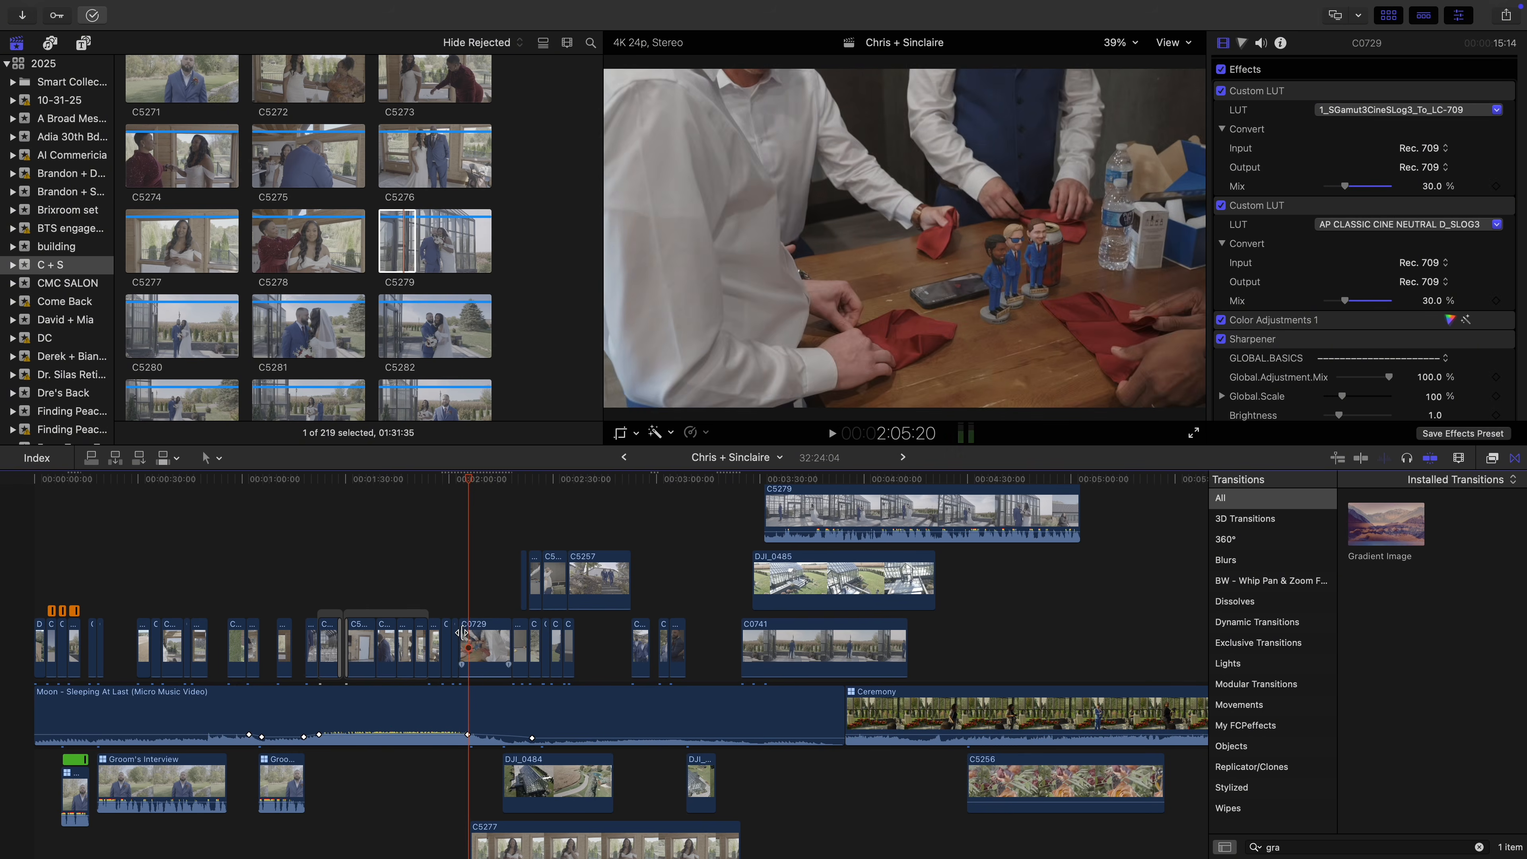
left_click_drag(511, 641, 469, 631)
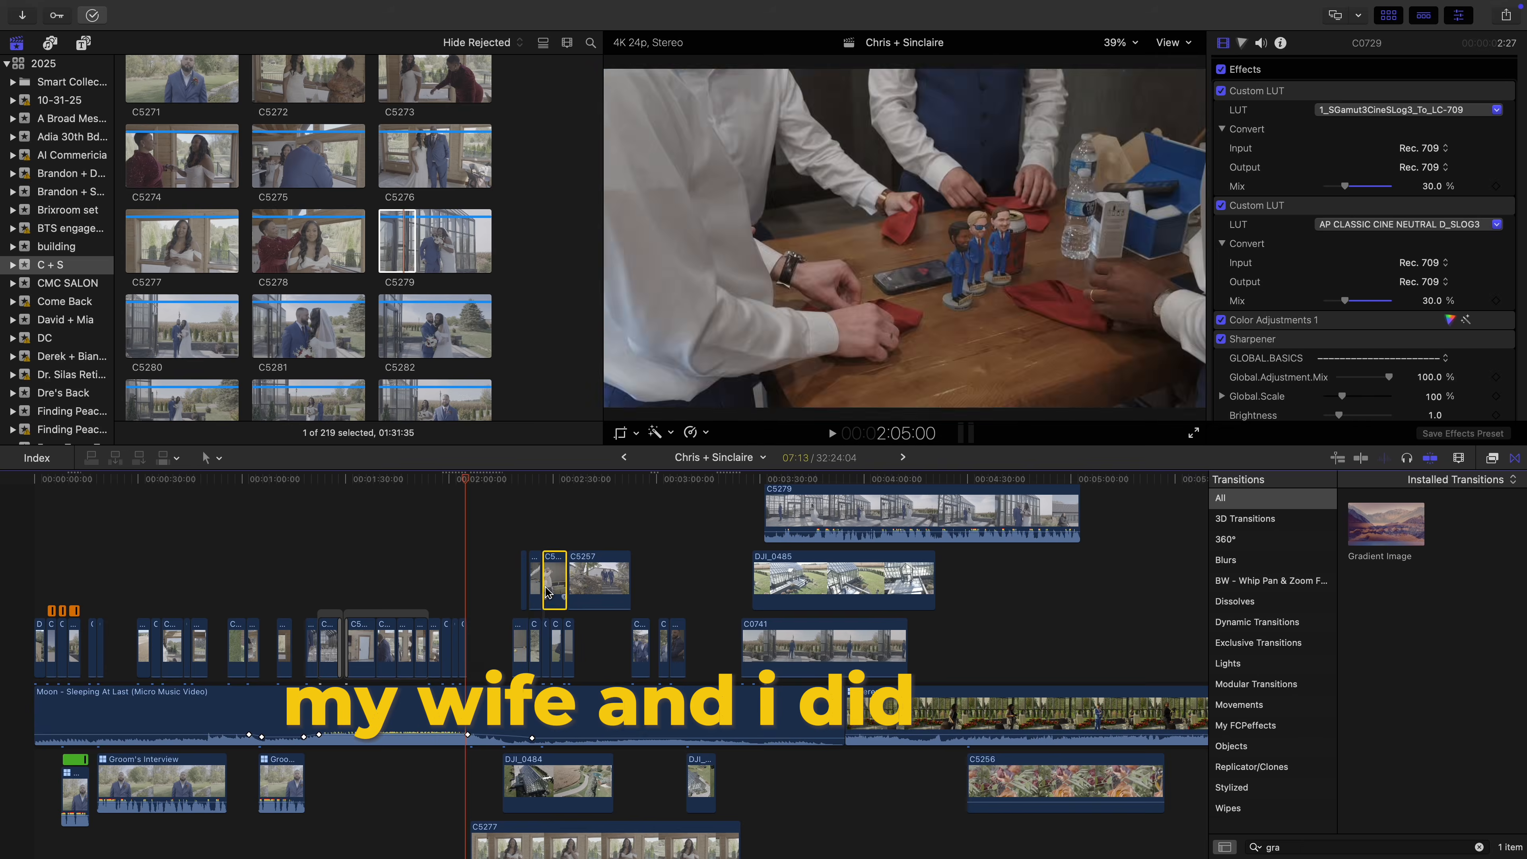
Paste the copied attributes onto the shot following C0729 and place C0726 at 2:14:12
key("shift+super+v")
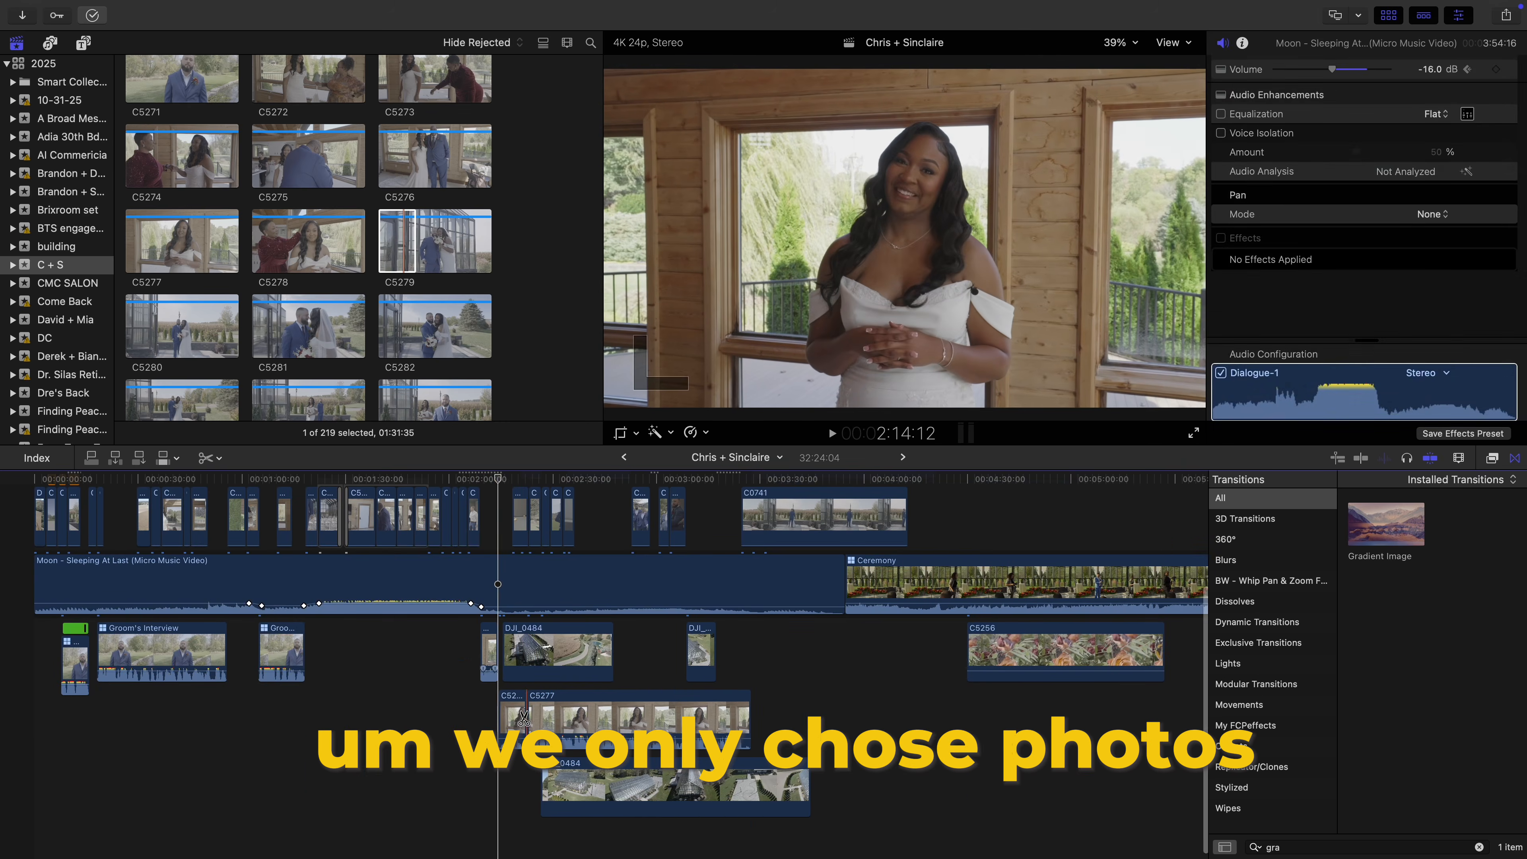
scroll(530, 566, "up", 5)
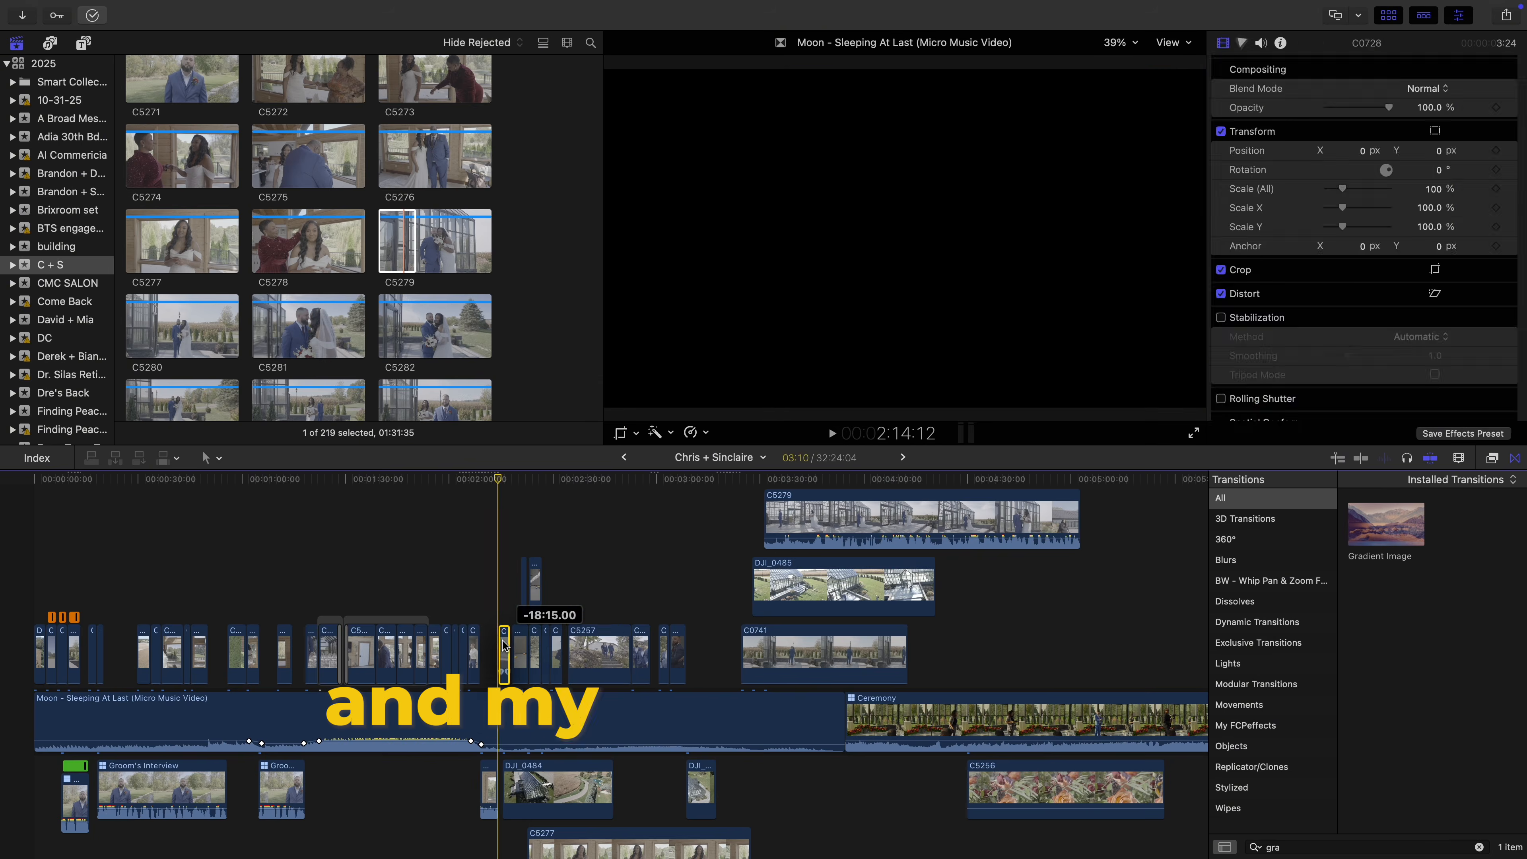
left_click(499, 637)
Move the music's last volume keyframe later, beyond the start of C0726, and play that passage
left_click_drag(481, 744, 538, 744)
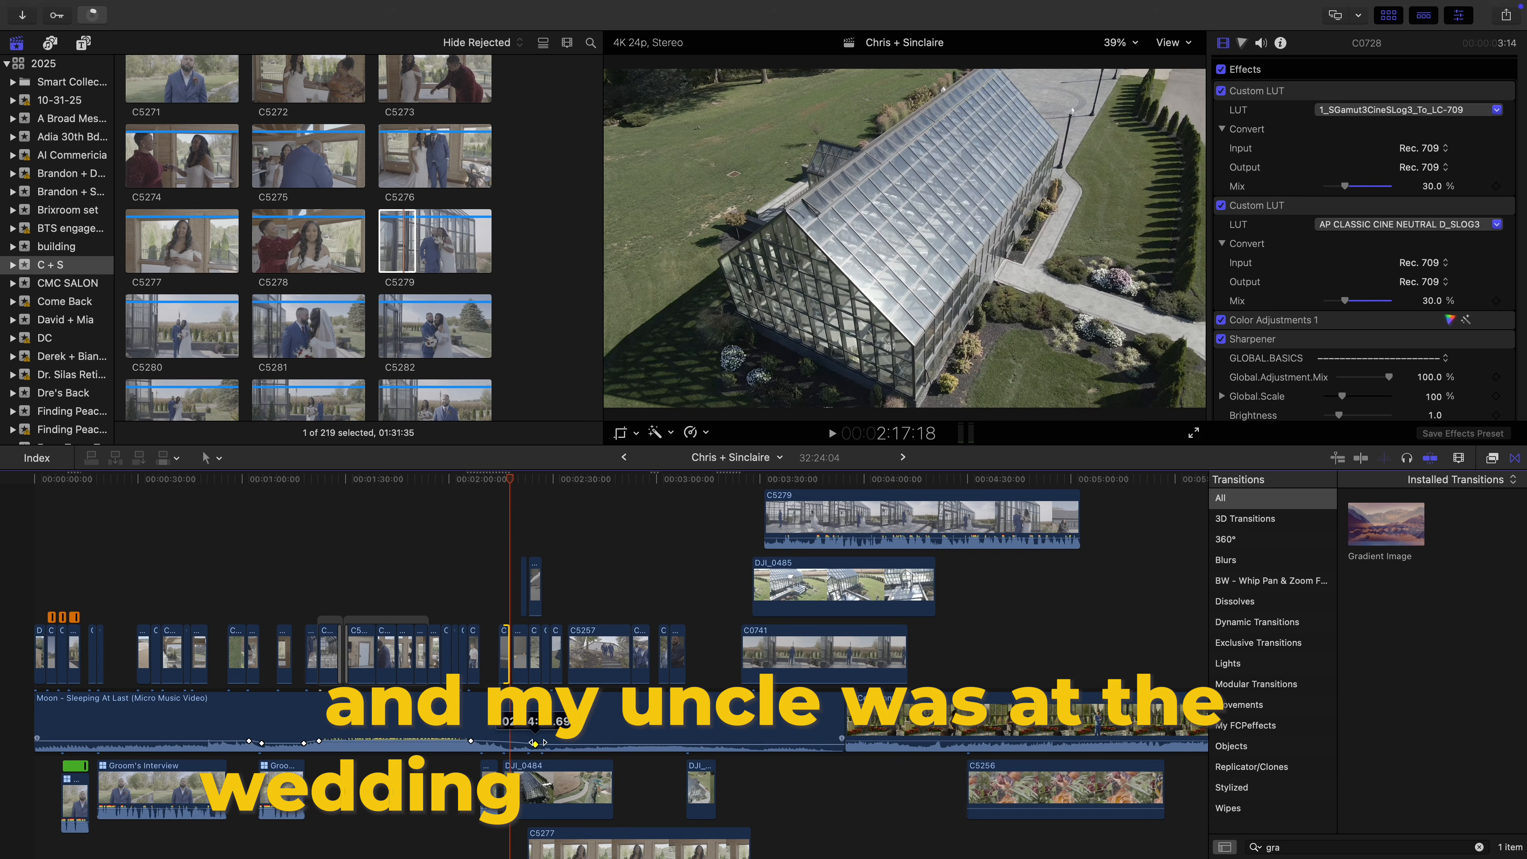
scroll(511, 671, "right", 2)
scroll(511, 671, "up", 1)
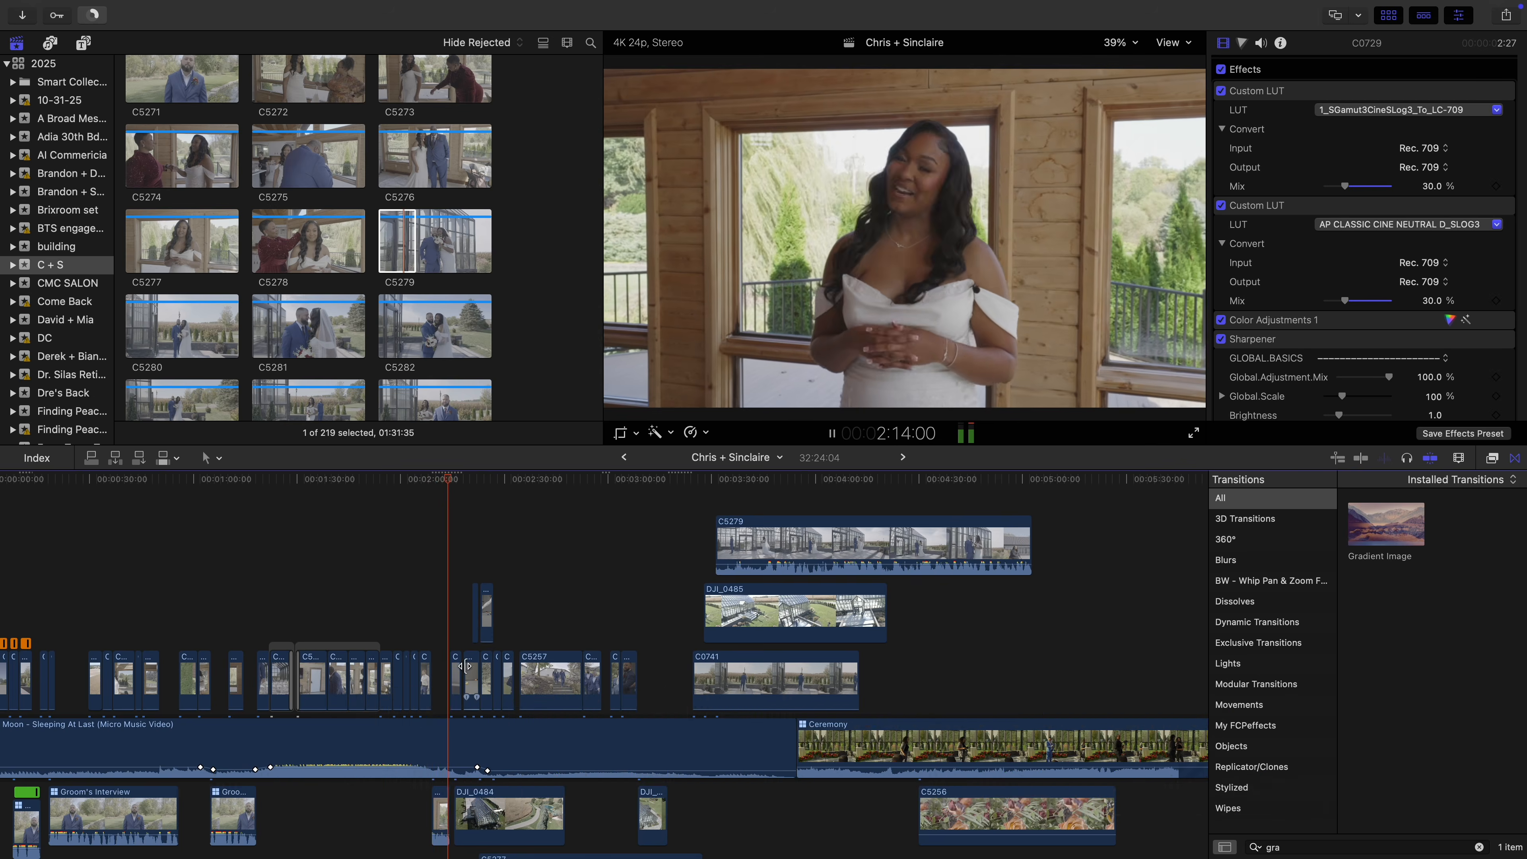
key("space")
Clear room after the C0726 shots by moving the spare shots around C5257 later and into the upper lane
key("b")
key("a")
left_click_drag(592, 674, 470, 548)
left_click_drag(480, 547, 499, 547)
left_click(448, 619)
key("space")
left_click_drag(552, 672, 581, 672)
left_click_drag(486, 614, 530, 625)
Shift the remaining spare shots aside, play the shot following C0726 and trim its end
left_click_drag(522, 667, 551, 677)
left_click(463, 568)
left_click(463, 571)
left_click_drag(467, 586, 472, 587)
left_click_drag(483, 607, 477, 675)
key("space")
scroll(481, 670, "down", 4)
left_click_drag(495, 568, 488, 568)
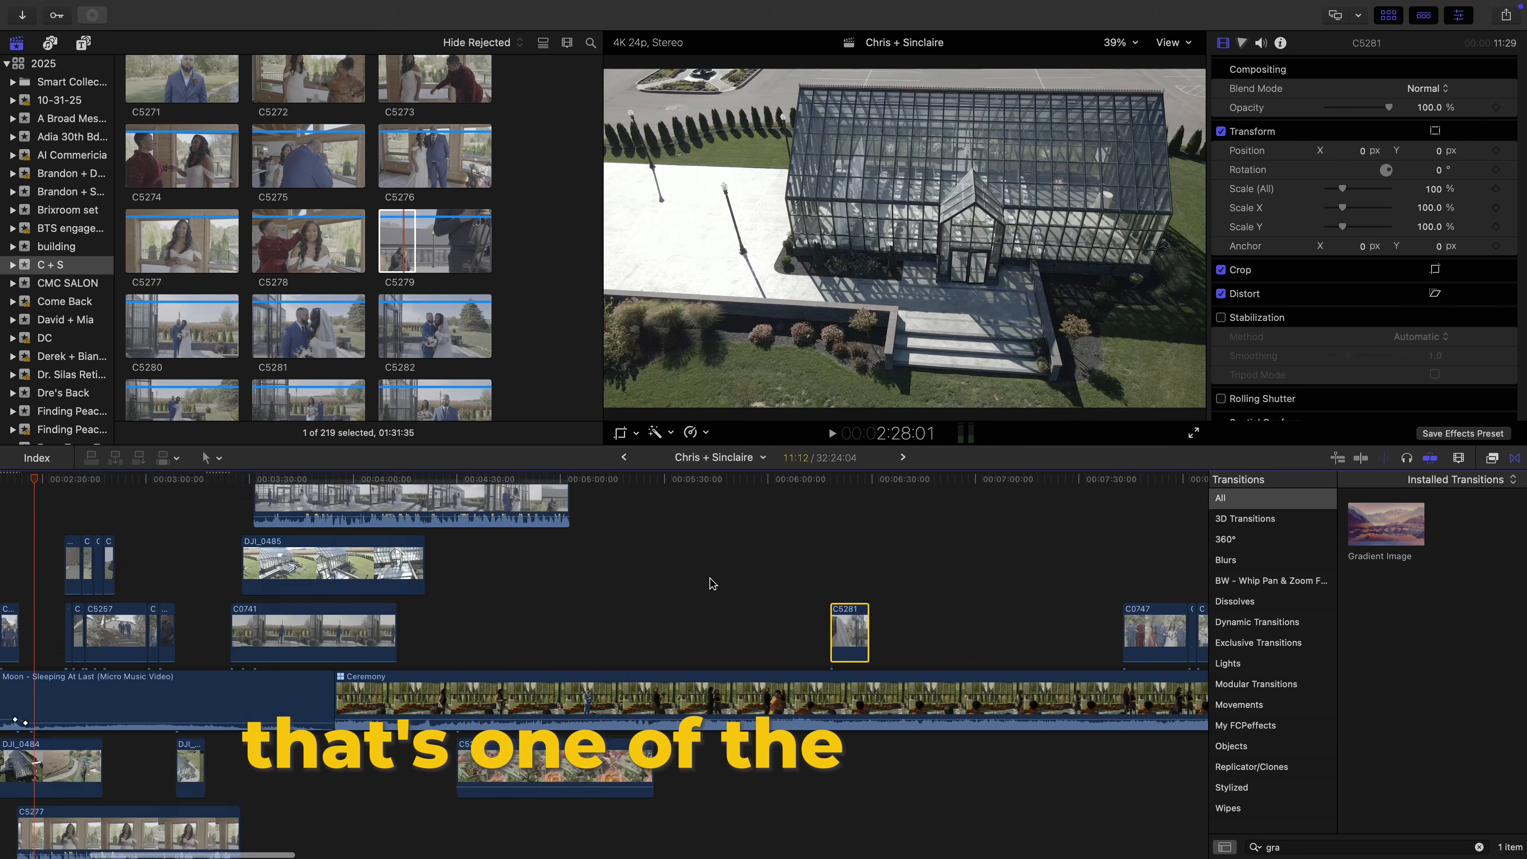
Bring the couple's shot C5281 from the ceremony area into the intro at 2:28:01, keeping the spare shots clear of it
left_click_drag(850, 632, 67, 532)
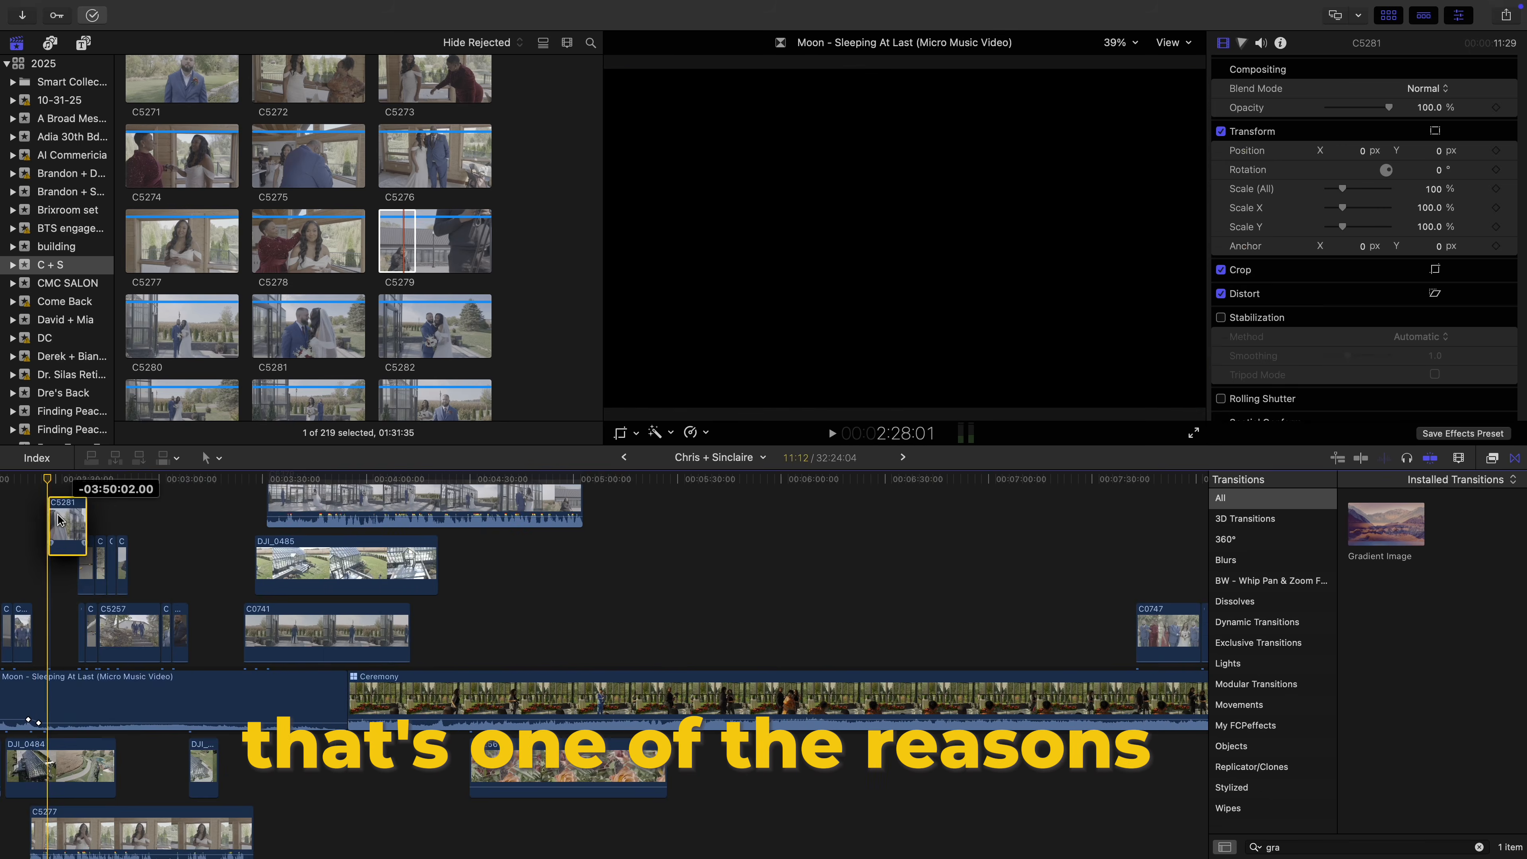
left_click_drag(210, 541, 90, 637)
left_click_drag(129, 631, 176, 631)
Select C5279, DJI_0485 and C0741 together and move them later, over the start of the ceremony
scroll(361, 602, "up", 2)
left_click_drag(392, 545, 370, 544)
left_click(371, 614, "super")
left_click(371, 670, "super")
left_click_drag(371, 675, 476, 656)
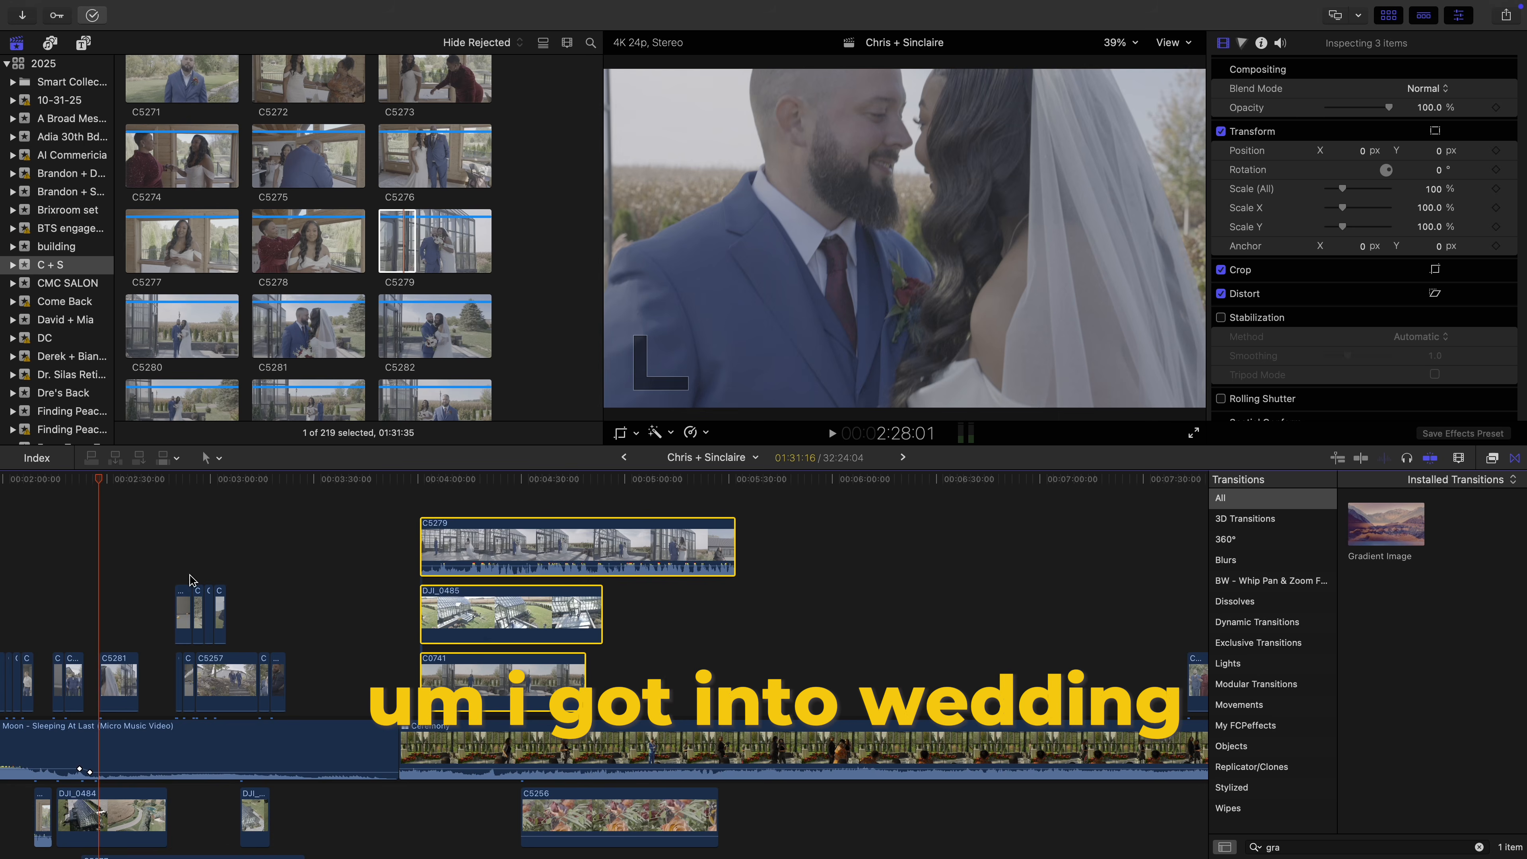
Cut C5281, paste the copied attributes onto it and delete the unwanted piece
scroll(292, 672, "left", 5)
left_click(294, 673)
left_click_drag(293, 673, 300, 626)
key("super+shift+v")
key("Return")
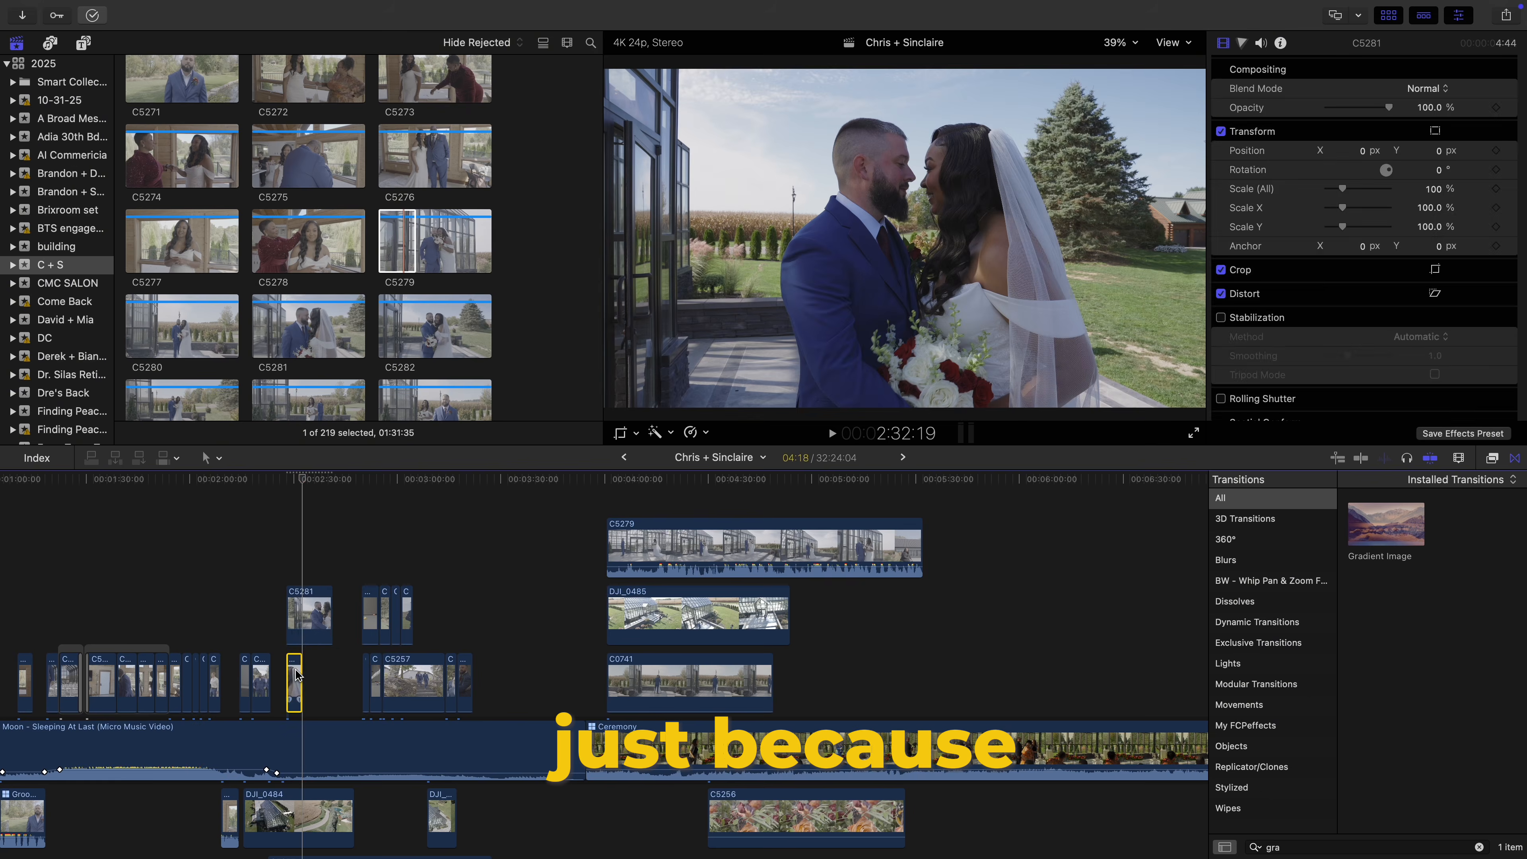
key("Delete")
Move the two short drone clips below the music later, under the ceremony section
scroll(295, 673, "down", 3)
left_click_drag(264, 755, 714, 819)
left_click_drag(407, 752, 783, 810)
scroll(783, 817, "left", 3)
Shorten C5281 to 7:07 by trimming its end, and play the bride's interview that follows
key("space")
key("space")
left_click_drag(411, 608, 391, 609)
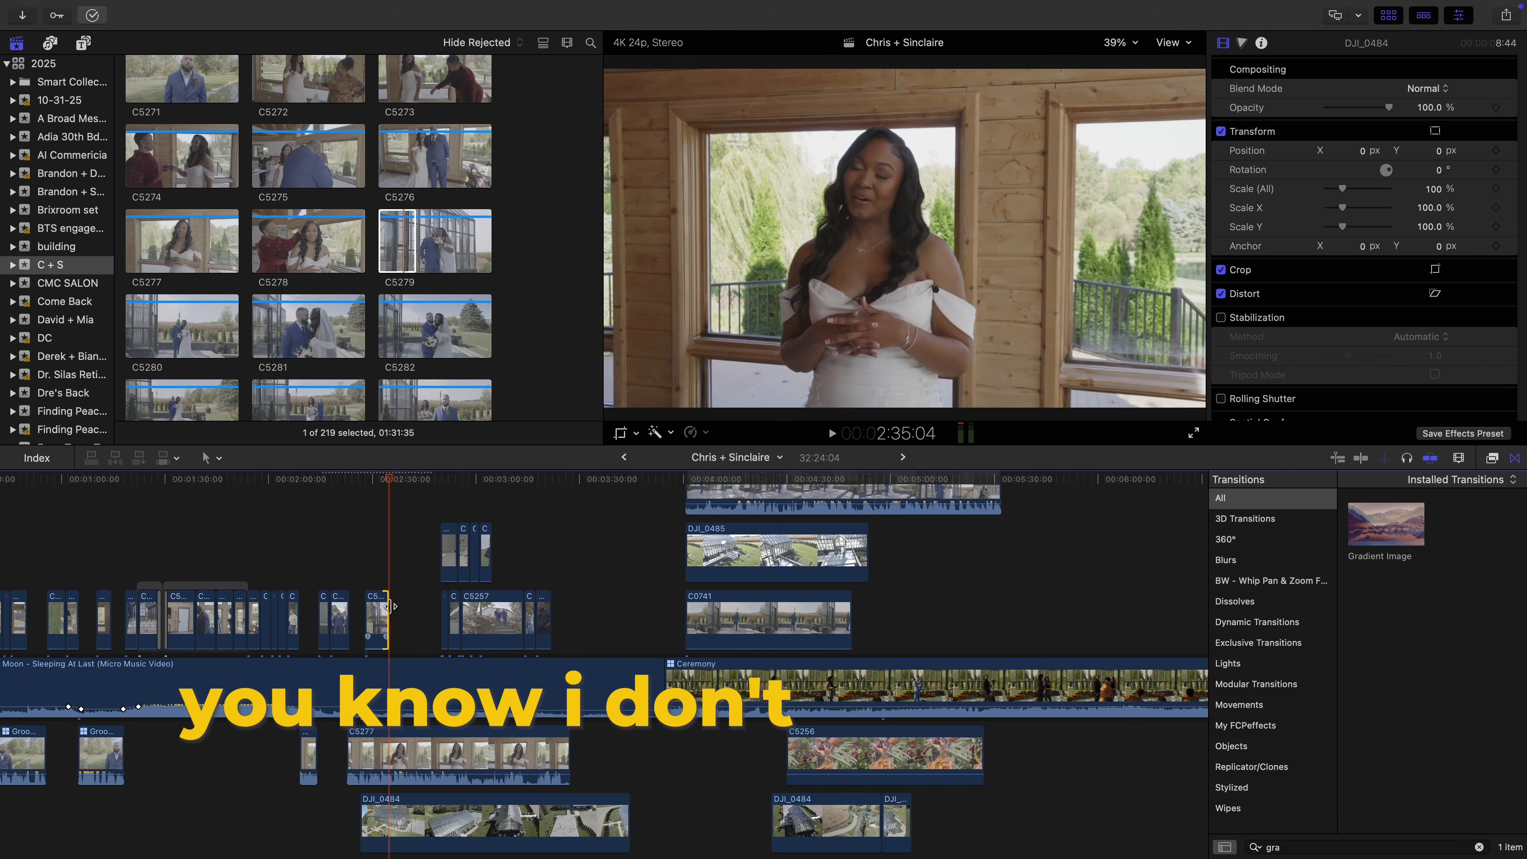
scroll(391, 609, "left", 1)
key("space")
scroll(433, 607, "up", 2)
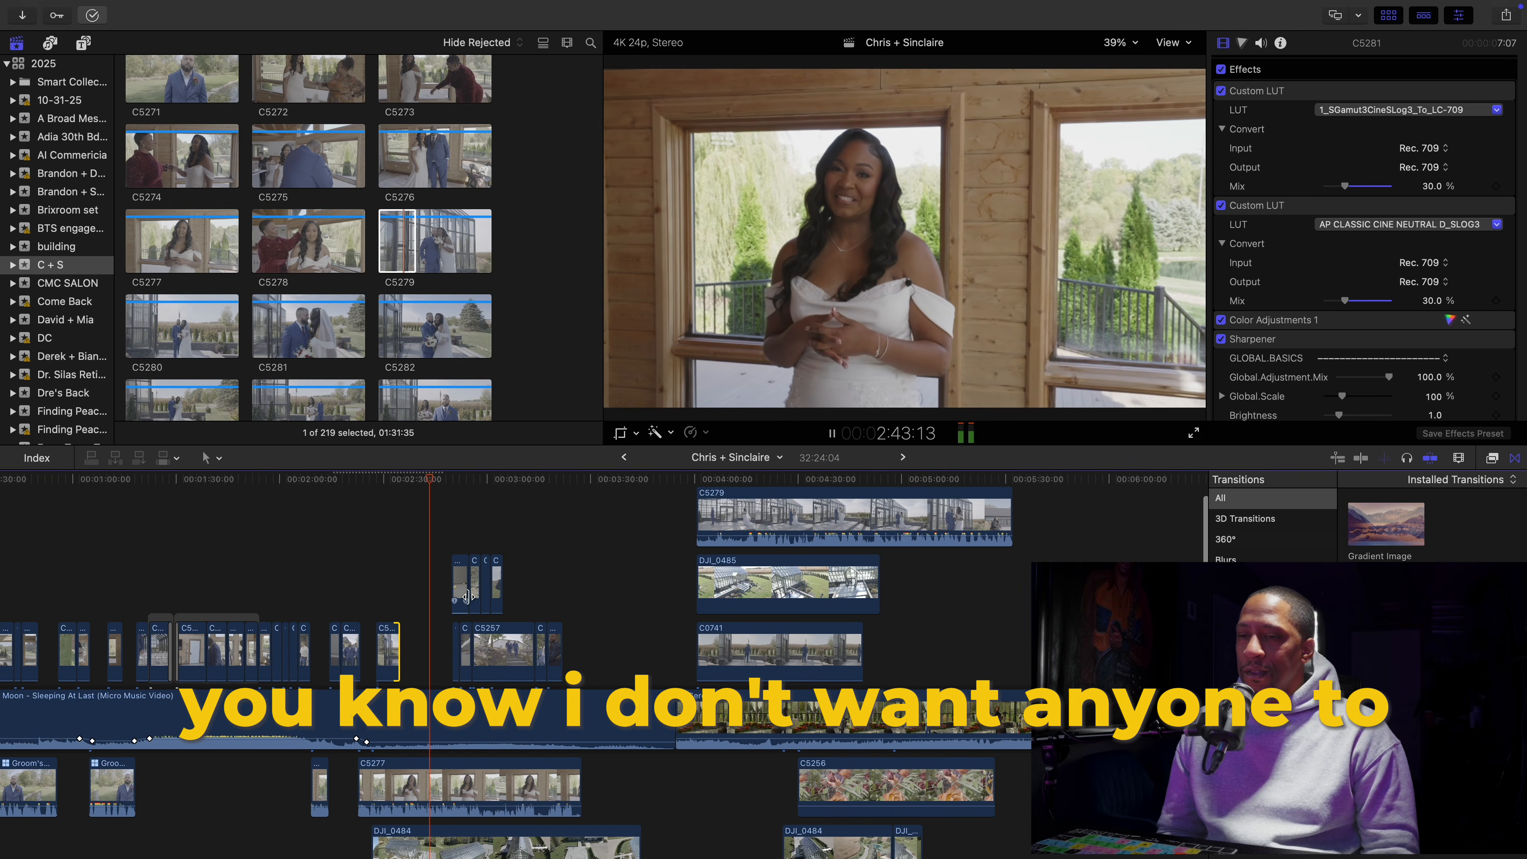
key("space")
Move C5257 later past the spare shots and place the groom's shot C0725 at 2:43:04 over the bride's interview
left_click_drag(492, 636, 551, 566)
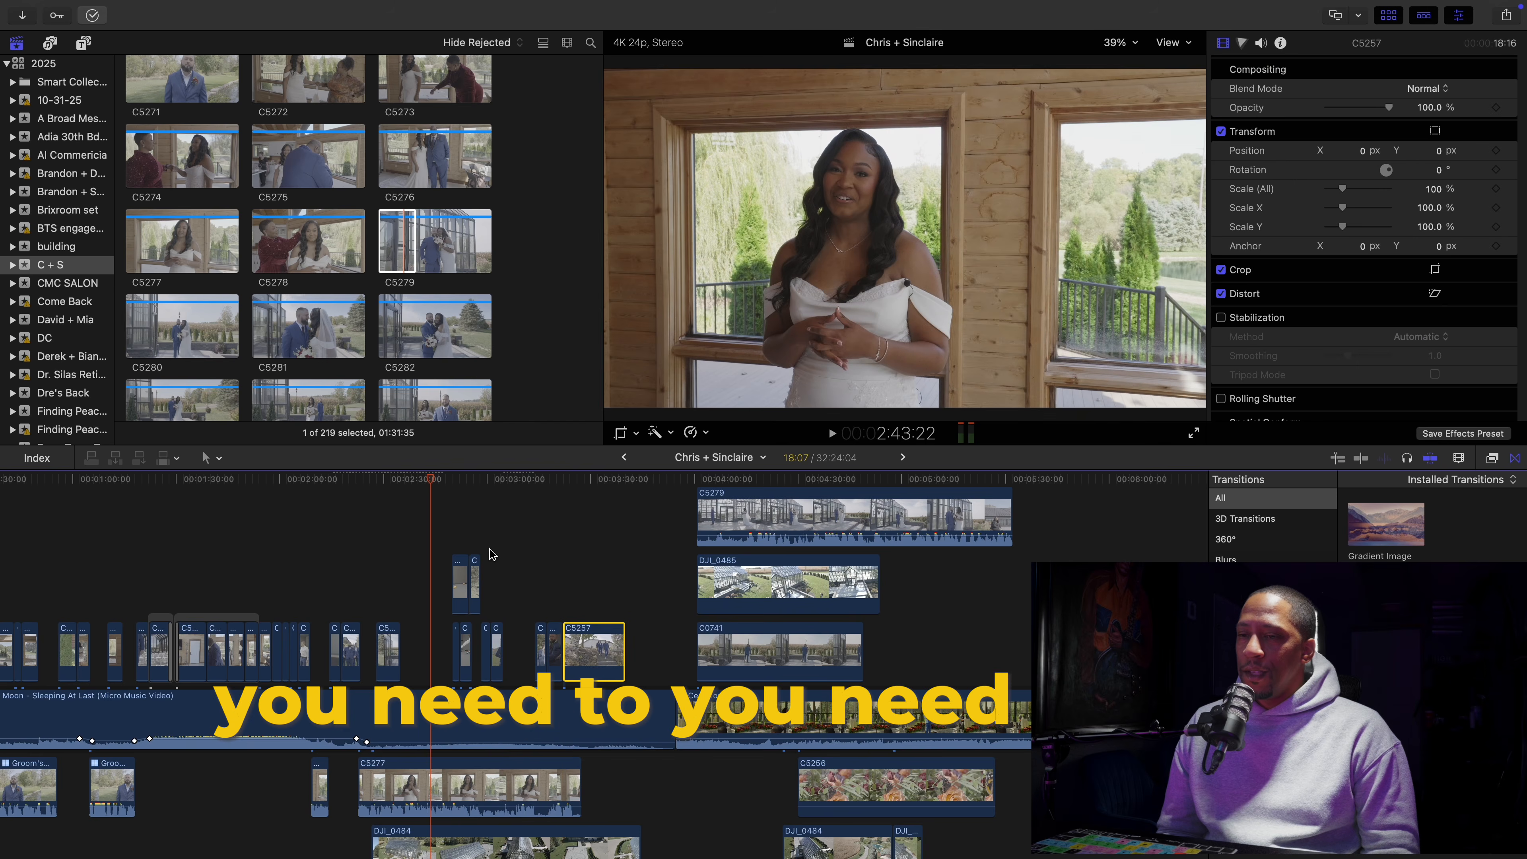
left_click(495, 633)
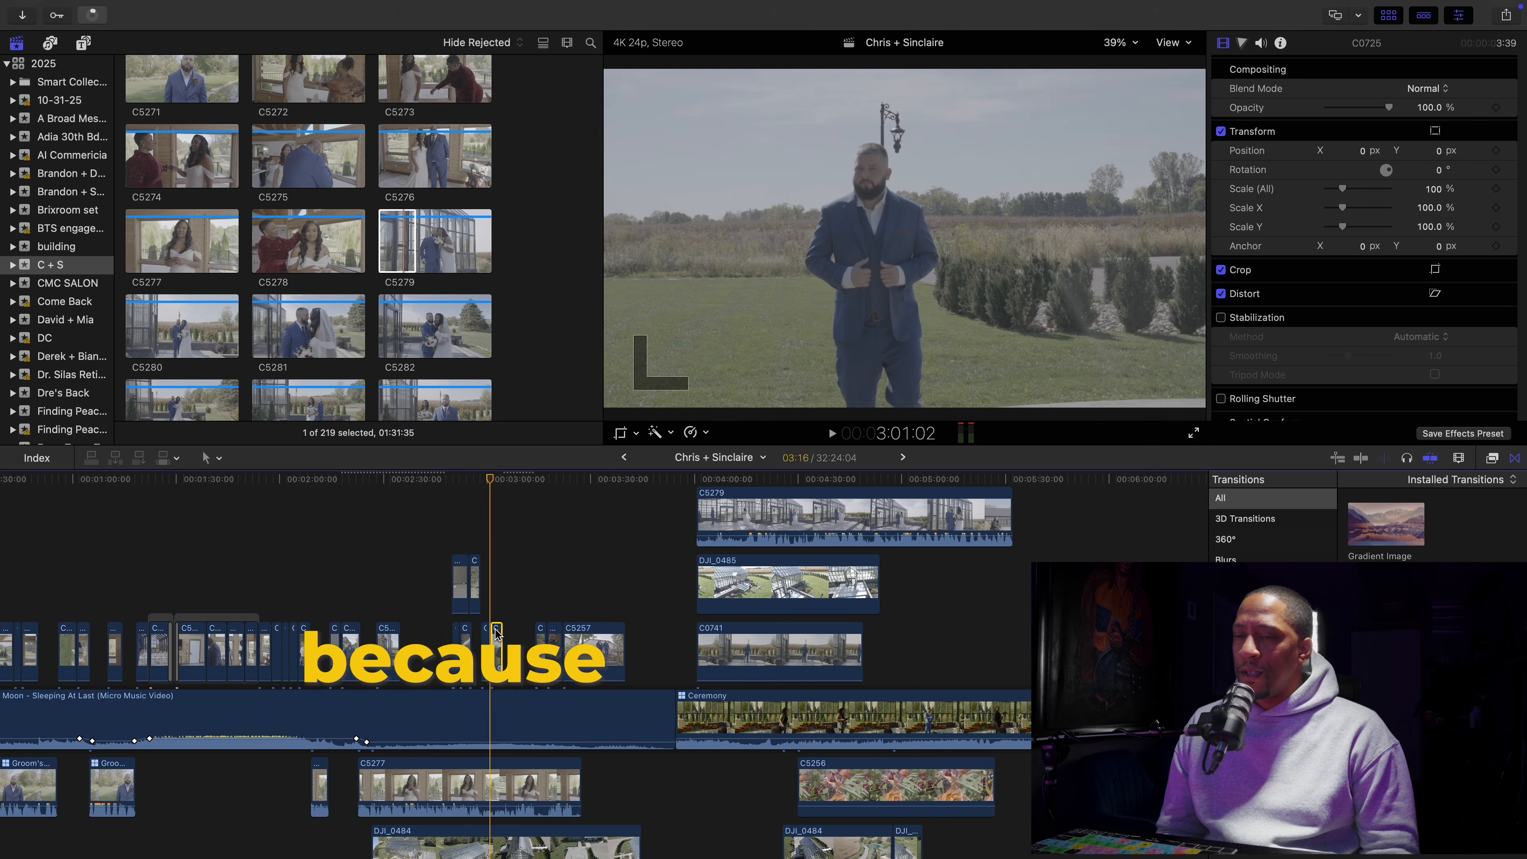
left_click_drag(495, 633, 421, 561)
left_click(413, 561)
key("space")
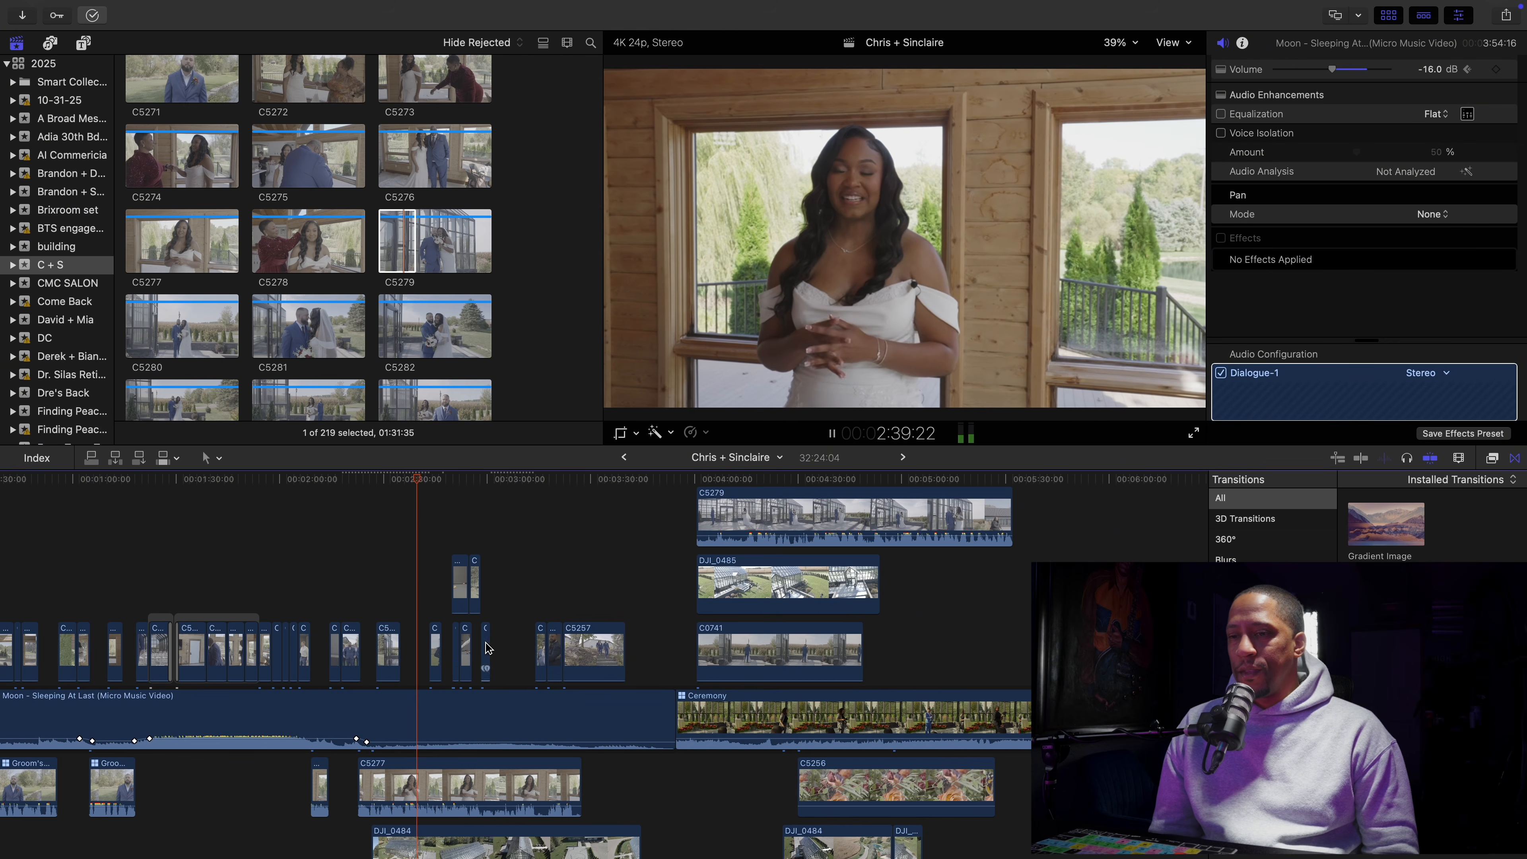
left_click_drag(486, 651, 476, 648)
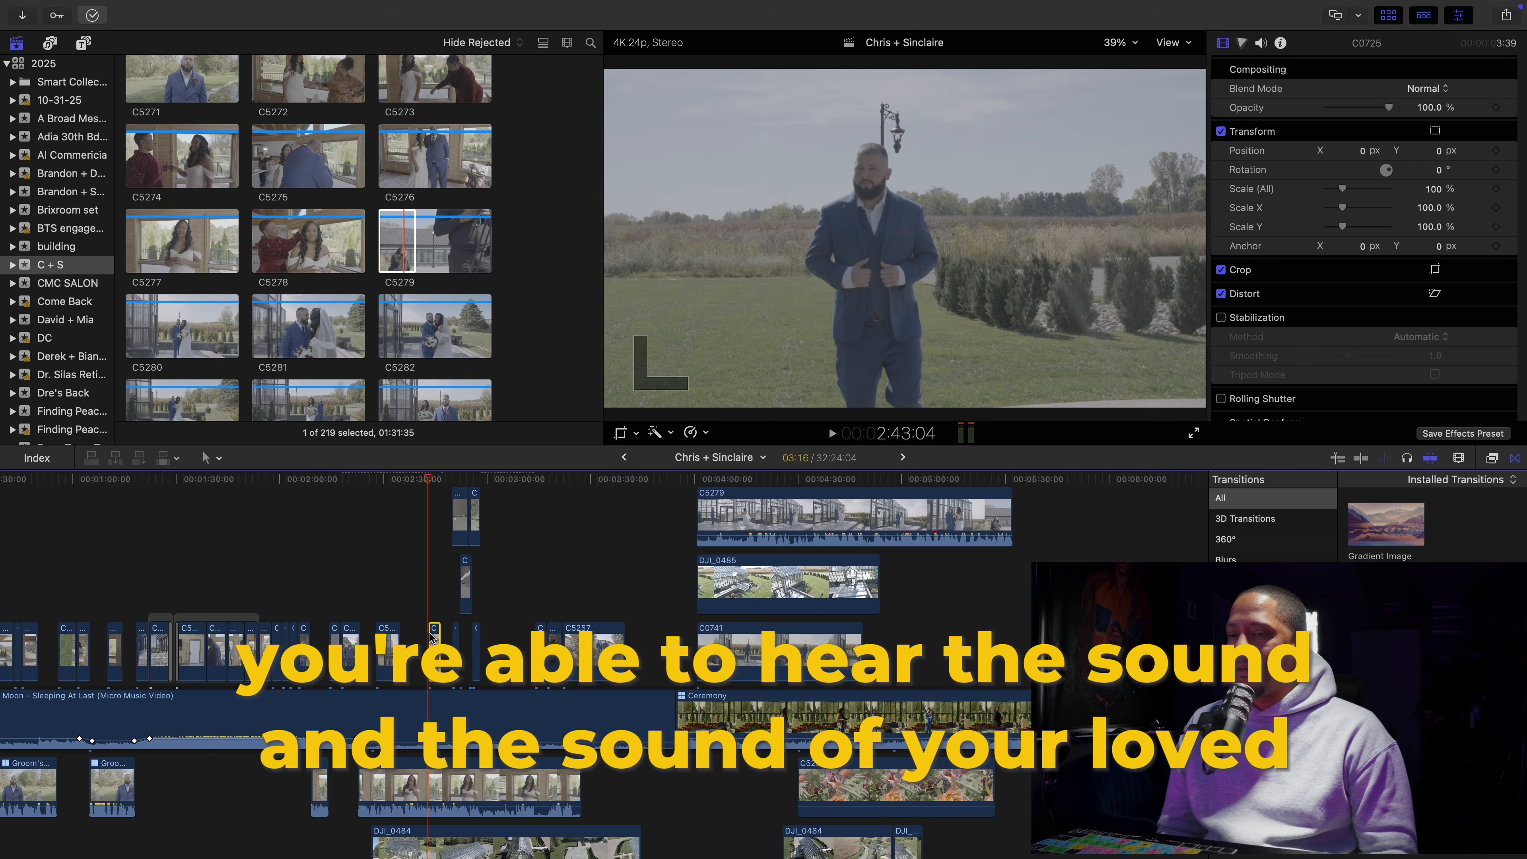
Paste the copied attributes onto C0725, play it and trim its end to a length of 3:57
key("super+shift+v")
key("Return")
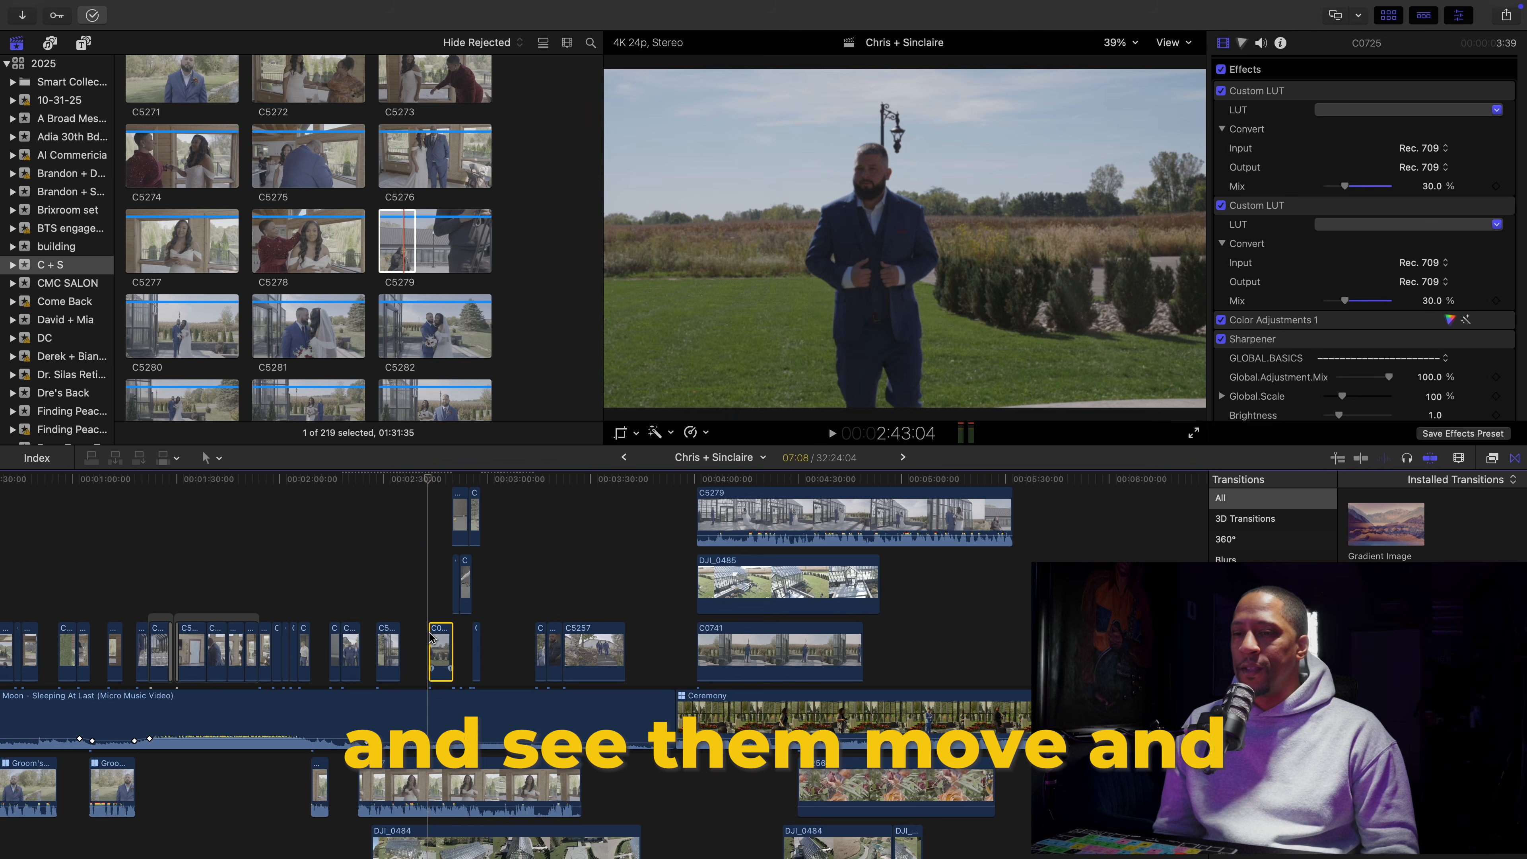
key("space")
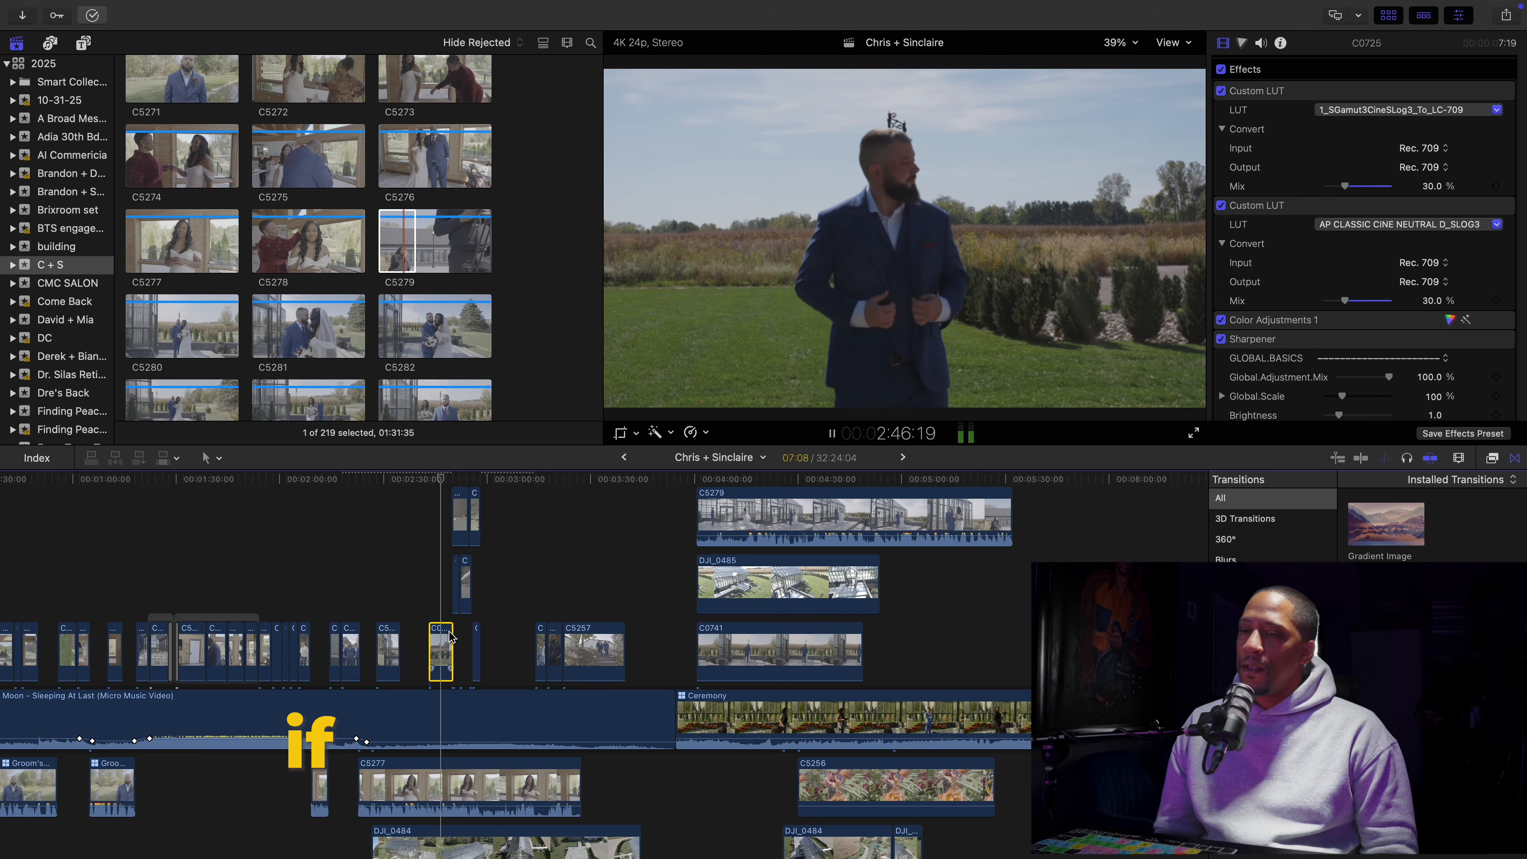
key("space")
left_click_drag(450, 631, 439, 632)
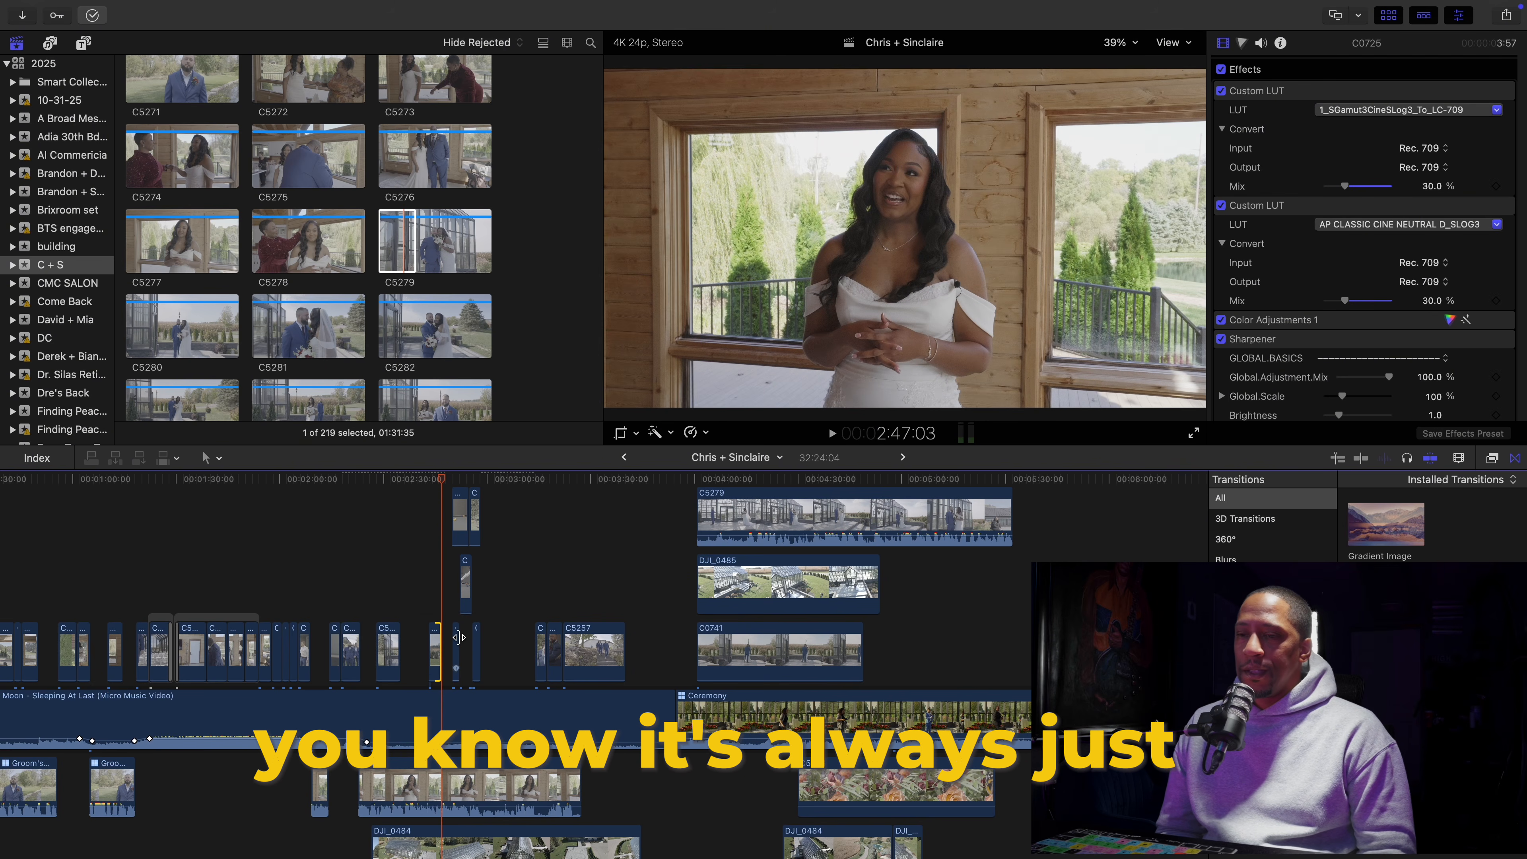
Move the cut groom shot C5266 directly after C0725 and paste the copied attributes onto it
key("b")
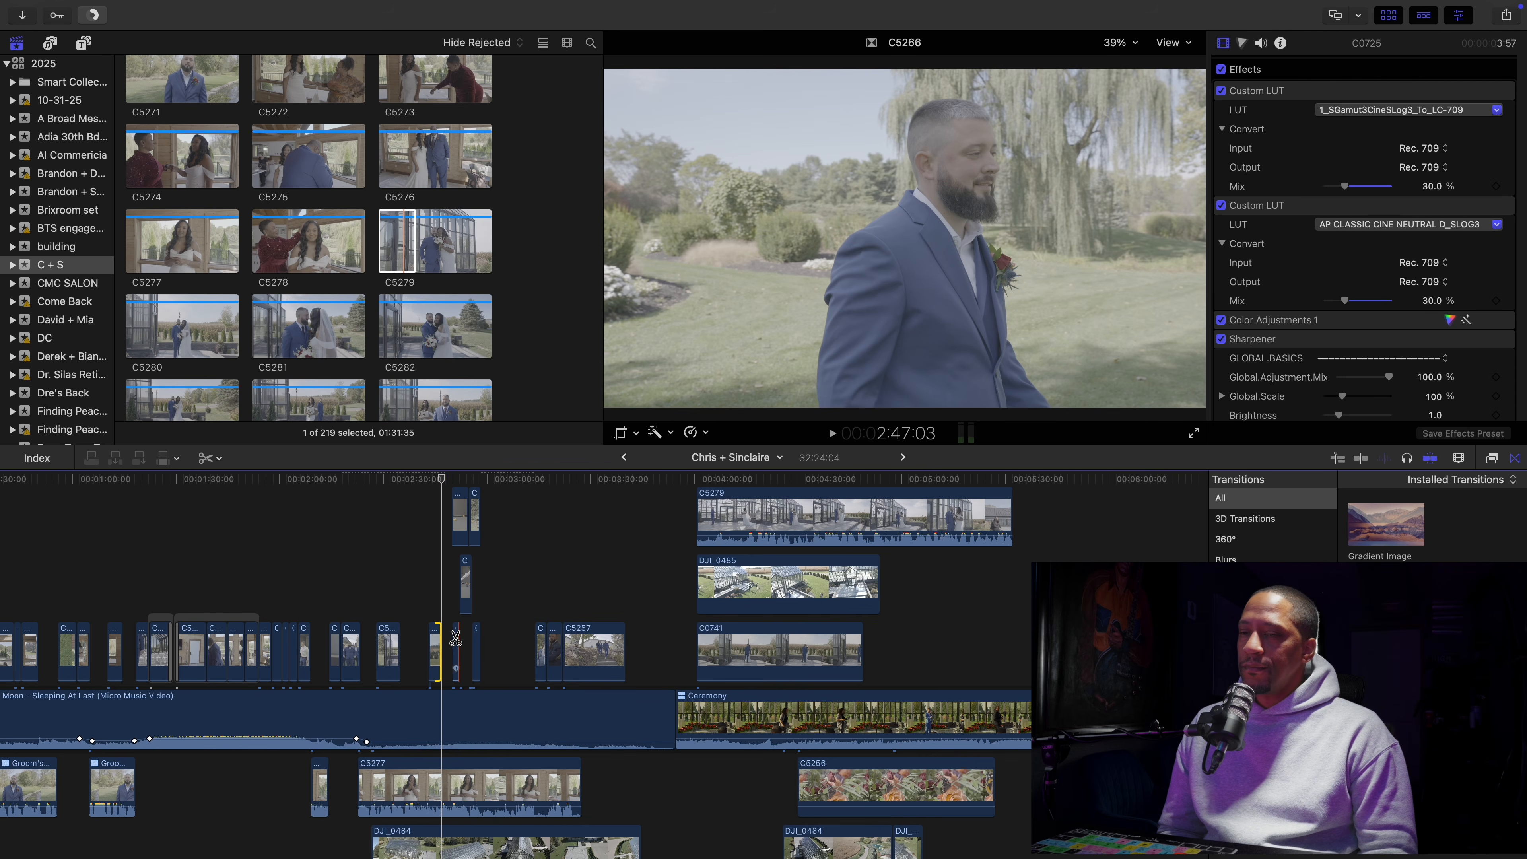
key("a")
left_click_drag(455, 639, 446, 636)
key("super+shift+v")
key("Return")
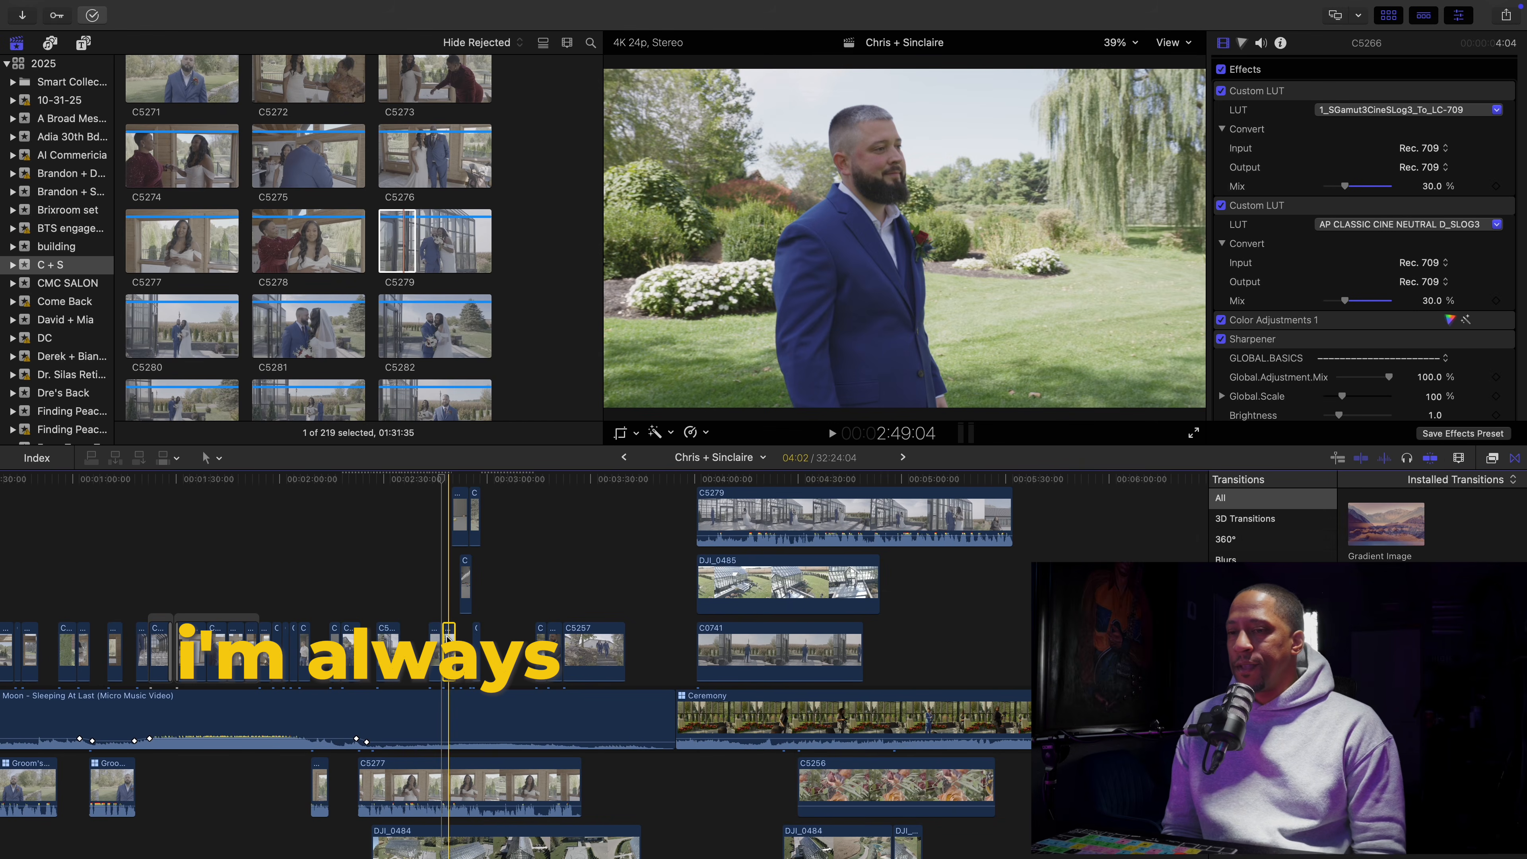
Play on past the groom shot C5266 and move the stacked spare pool-table shots later along the timeline
key("space")
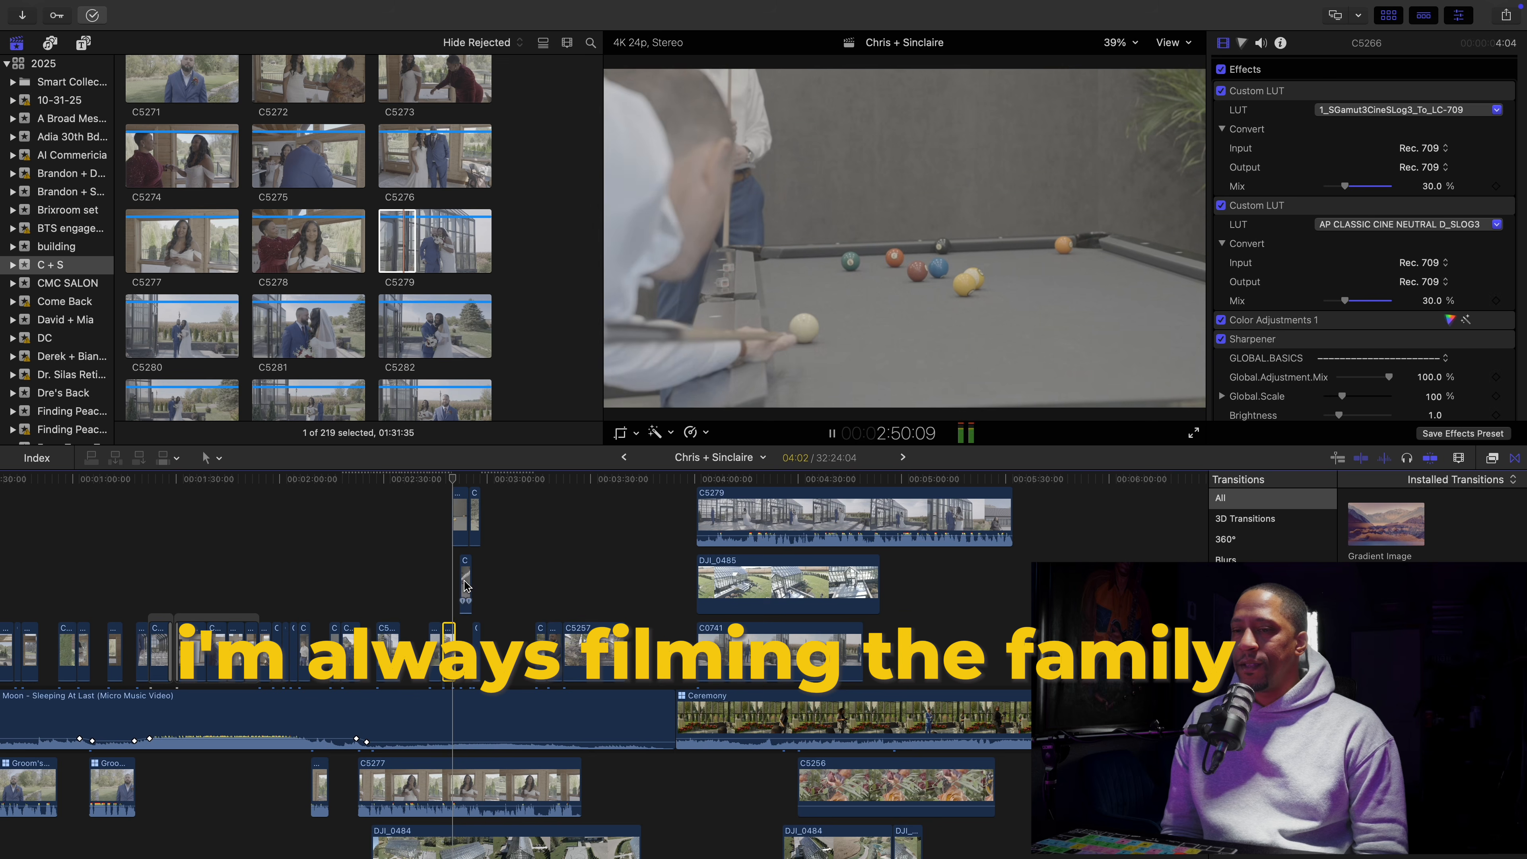
scroll(467, 583, "up", 2)
key("space")
left_click_drag(462, 504, 488, 614)
Trim the end of C5266 to a length of 3:04, lower the pool-table shot onto the connected shots and paste the copied attributes
left_click(427, 623)
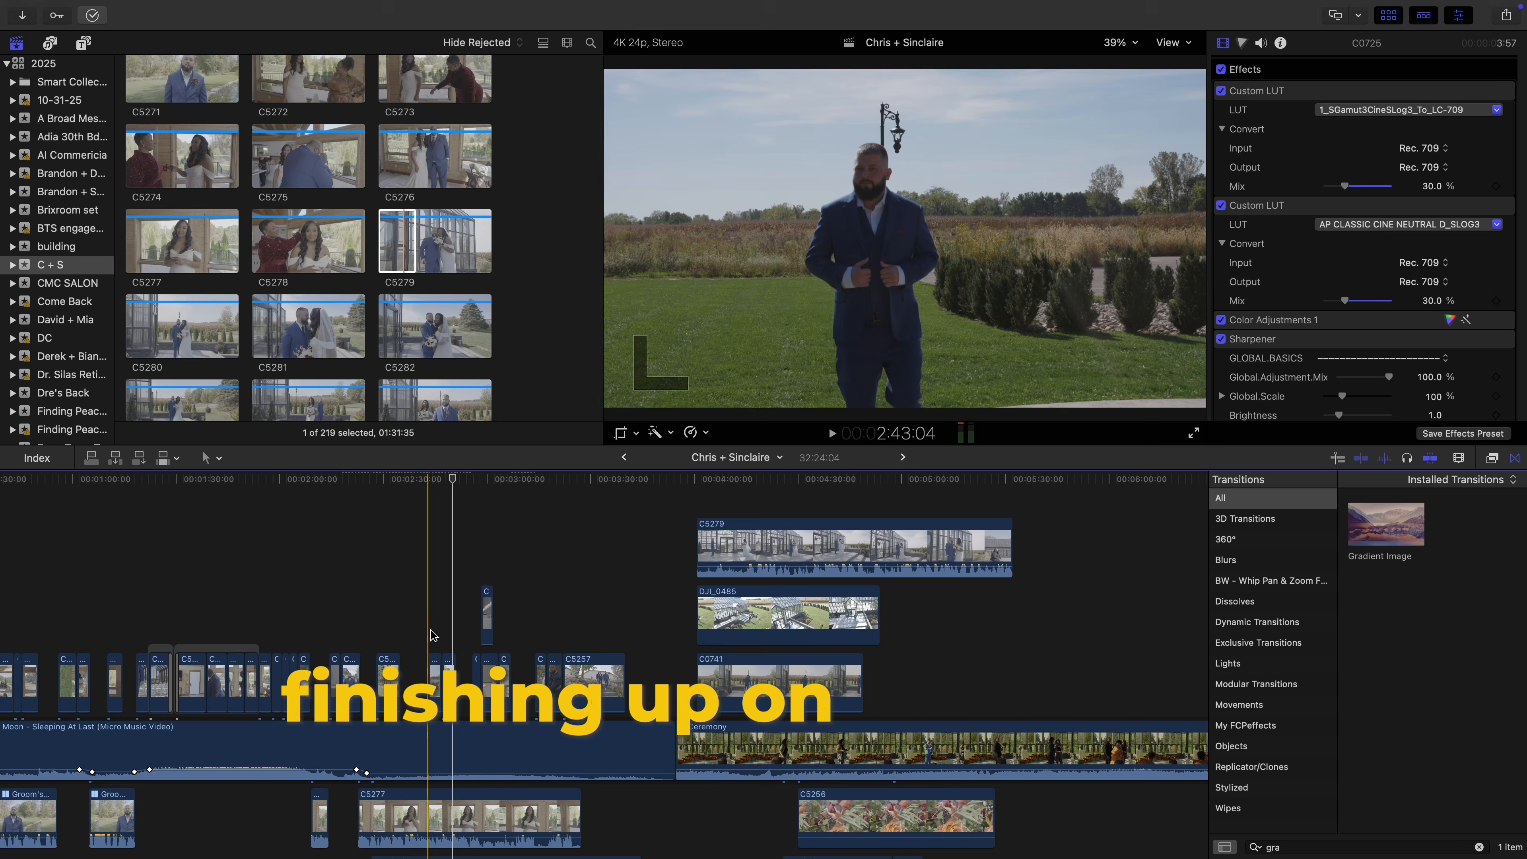
left_click_drag(455, 669, 452, 669)
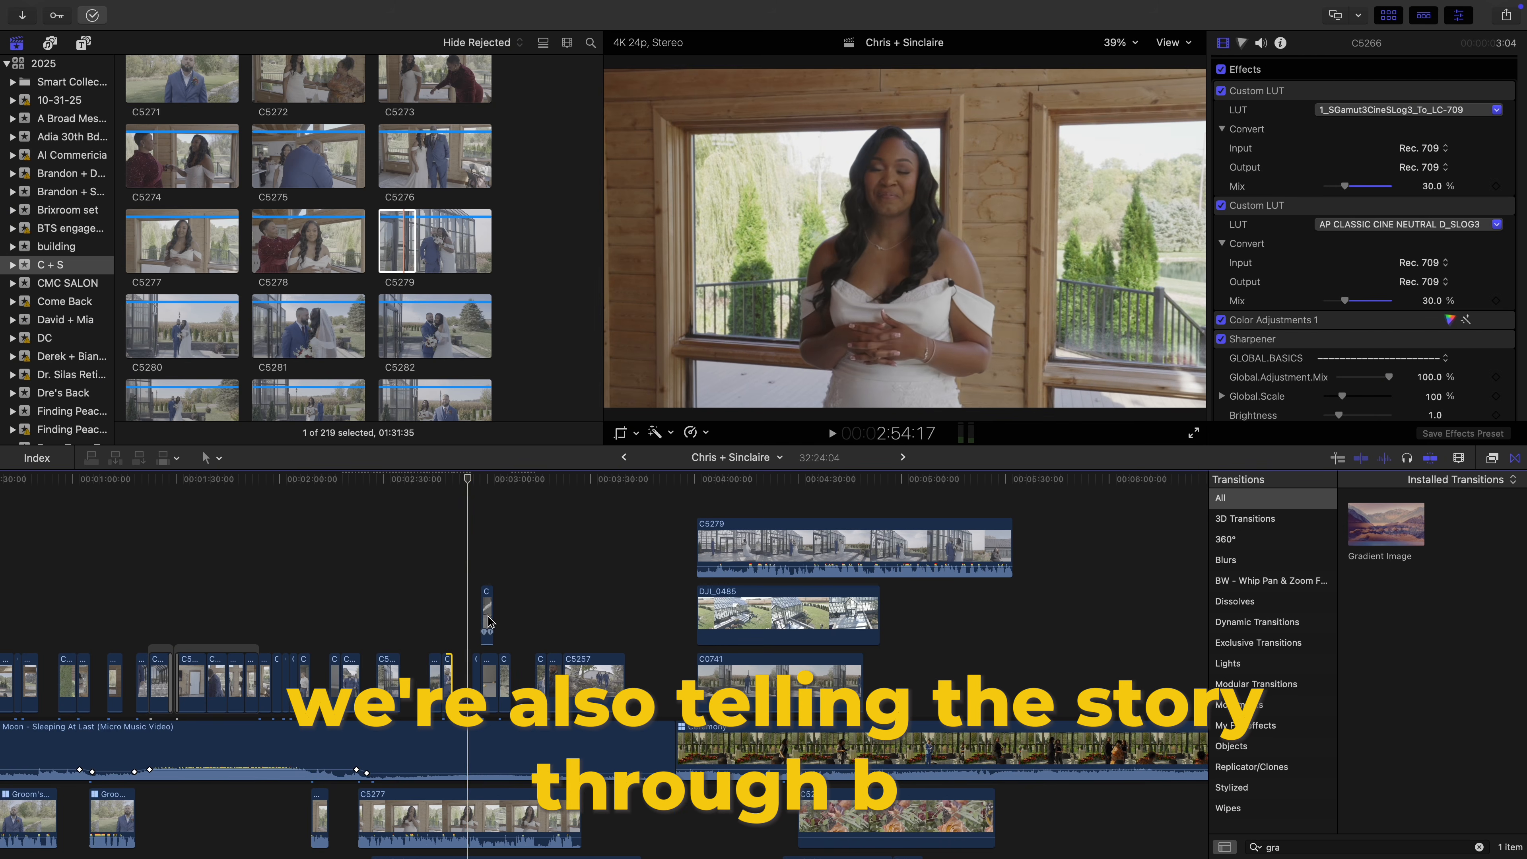
mouse_move(488, 621)
left_mouse_down()
mouse_move(475, 598)
mouse_move(481, 636)
left_mouse_up()
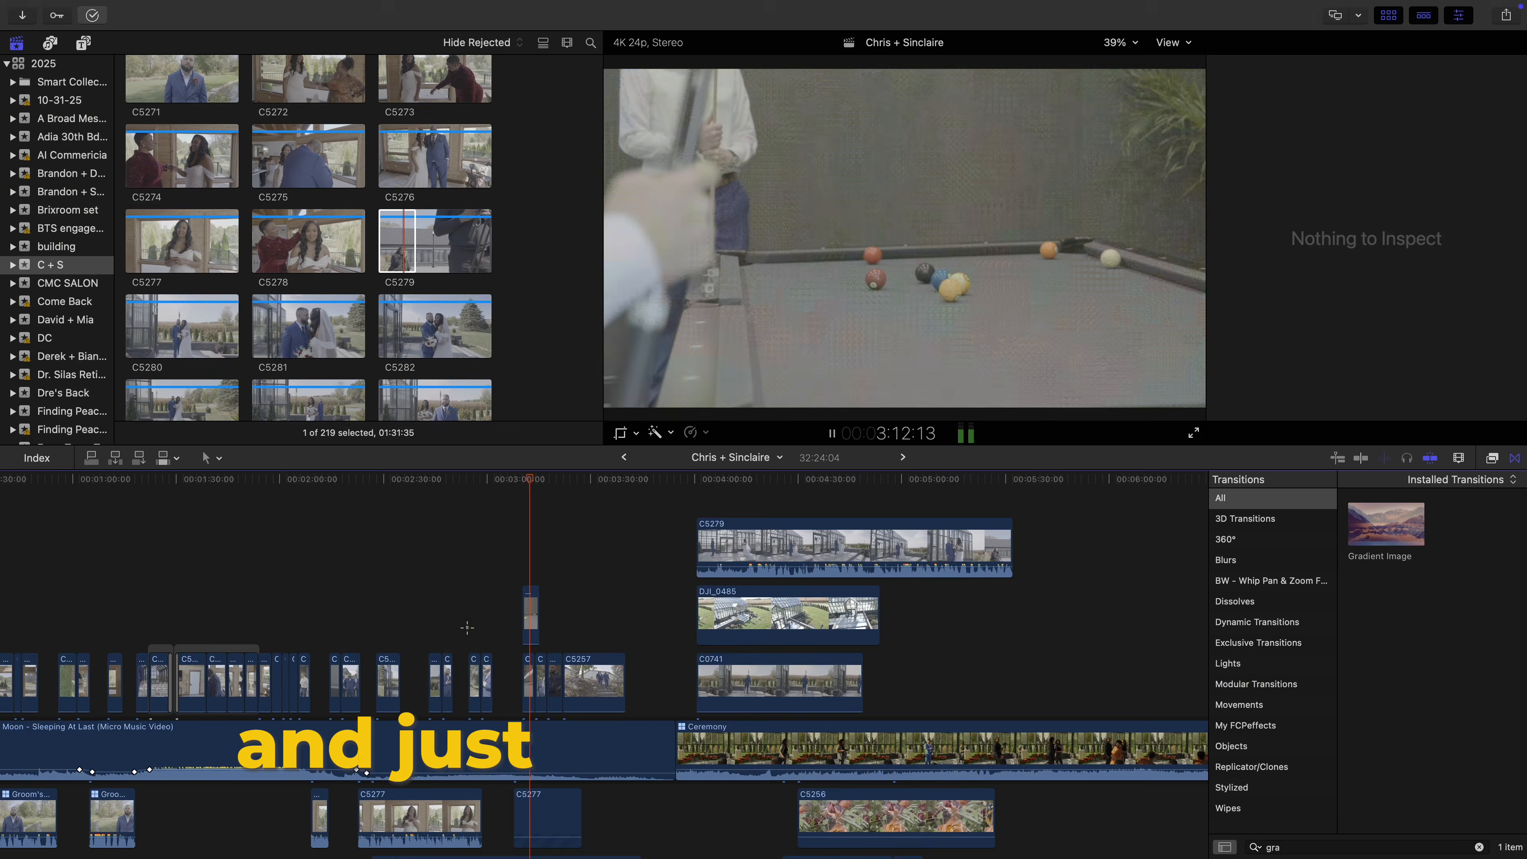
key("super+shift+v")
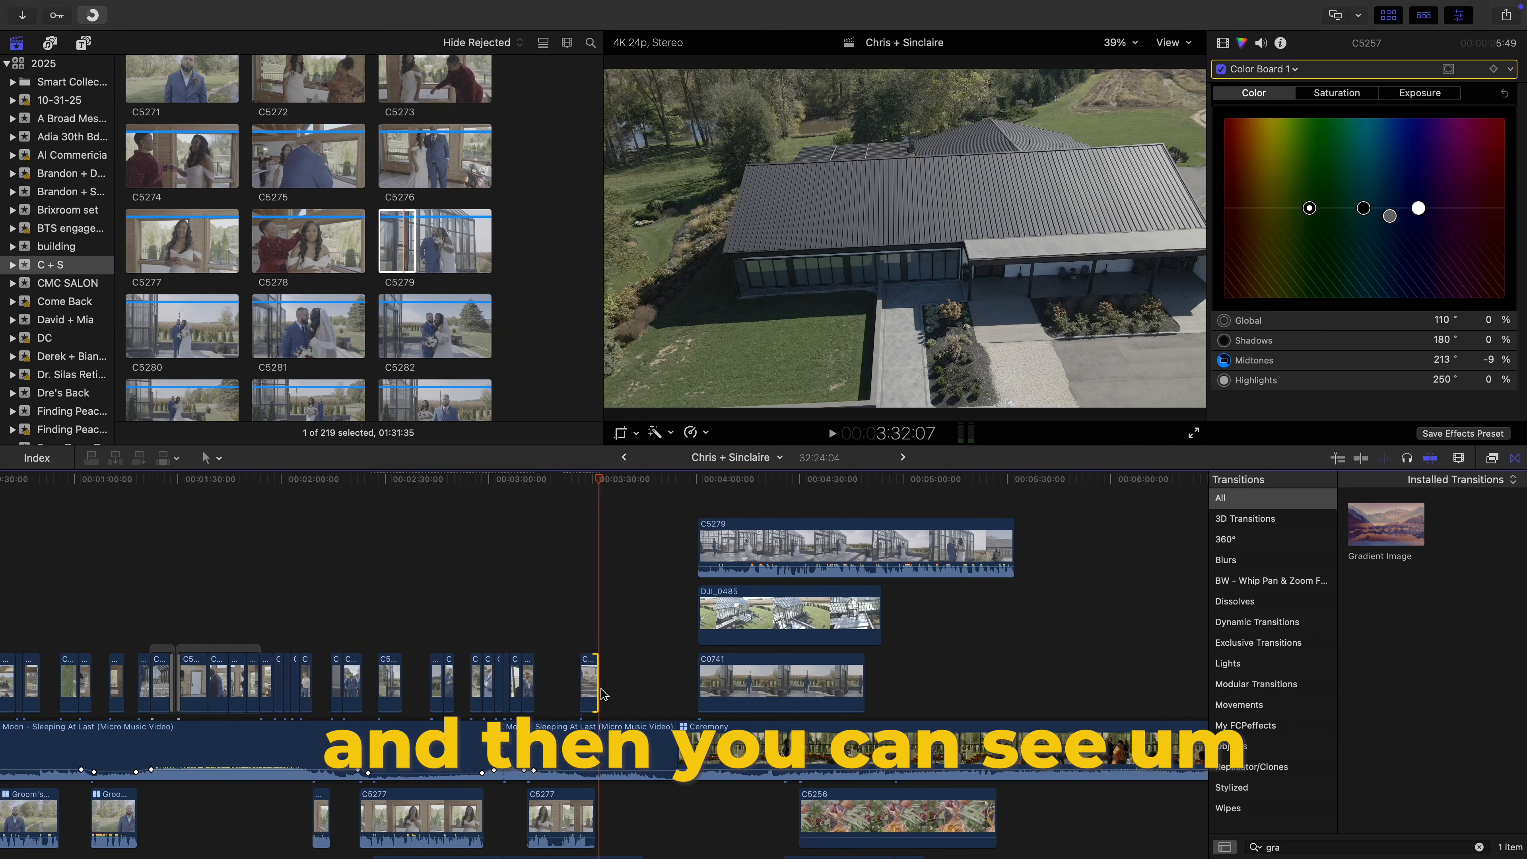
Move C5257 slightly later, and set C5279's Color Board midtones to 212° and -17%
scroll(601, 694, "right", 1)
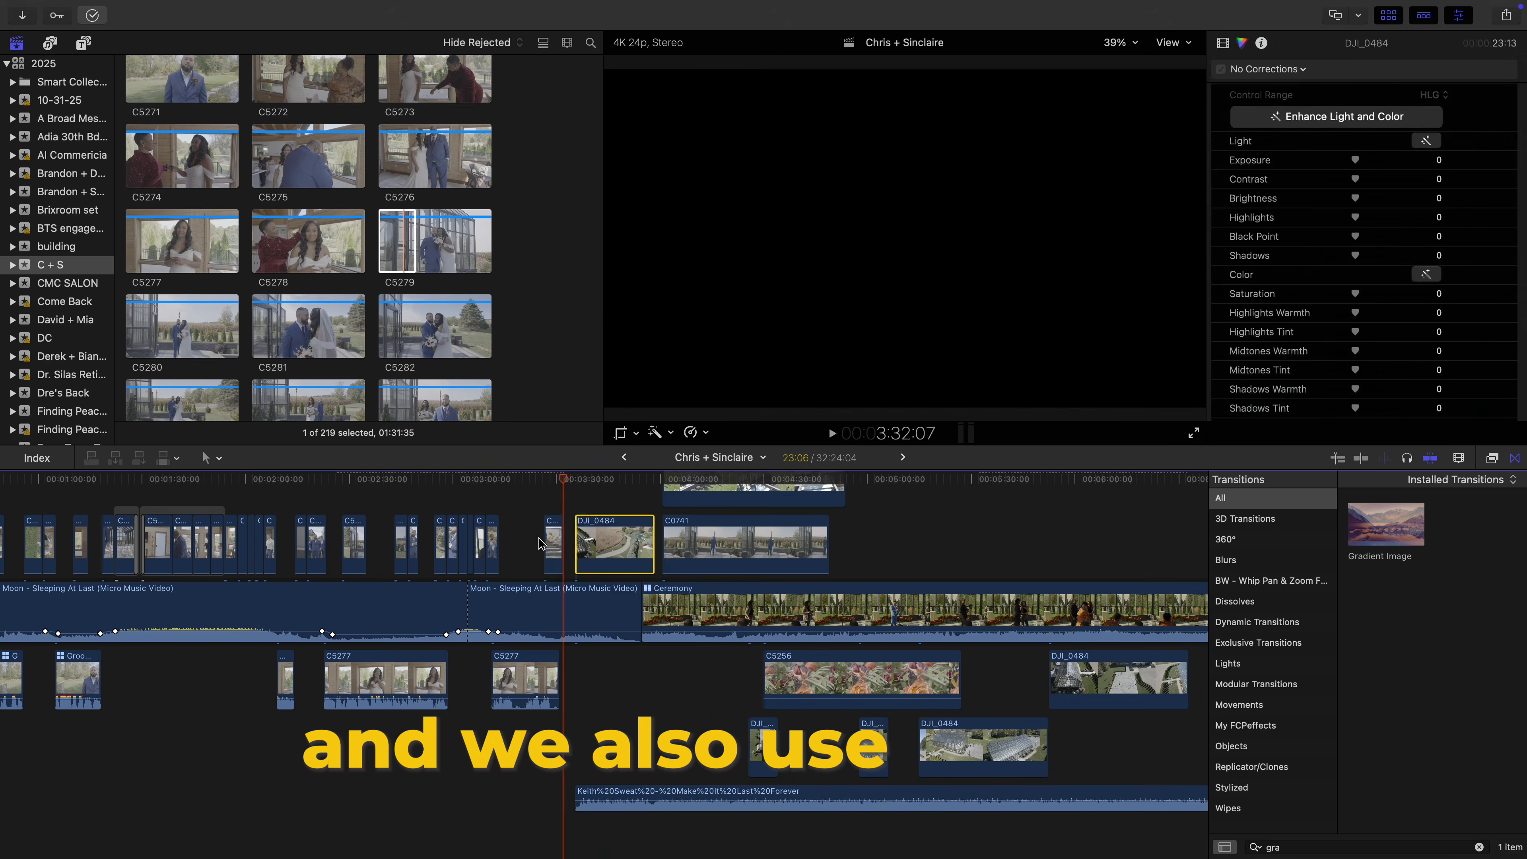
left_click_drag(547, 548, 555, 548)
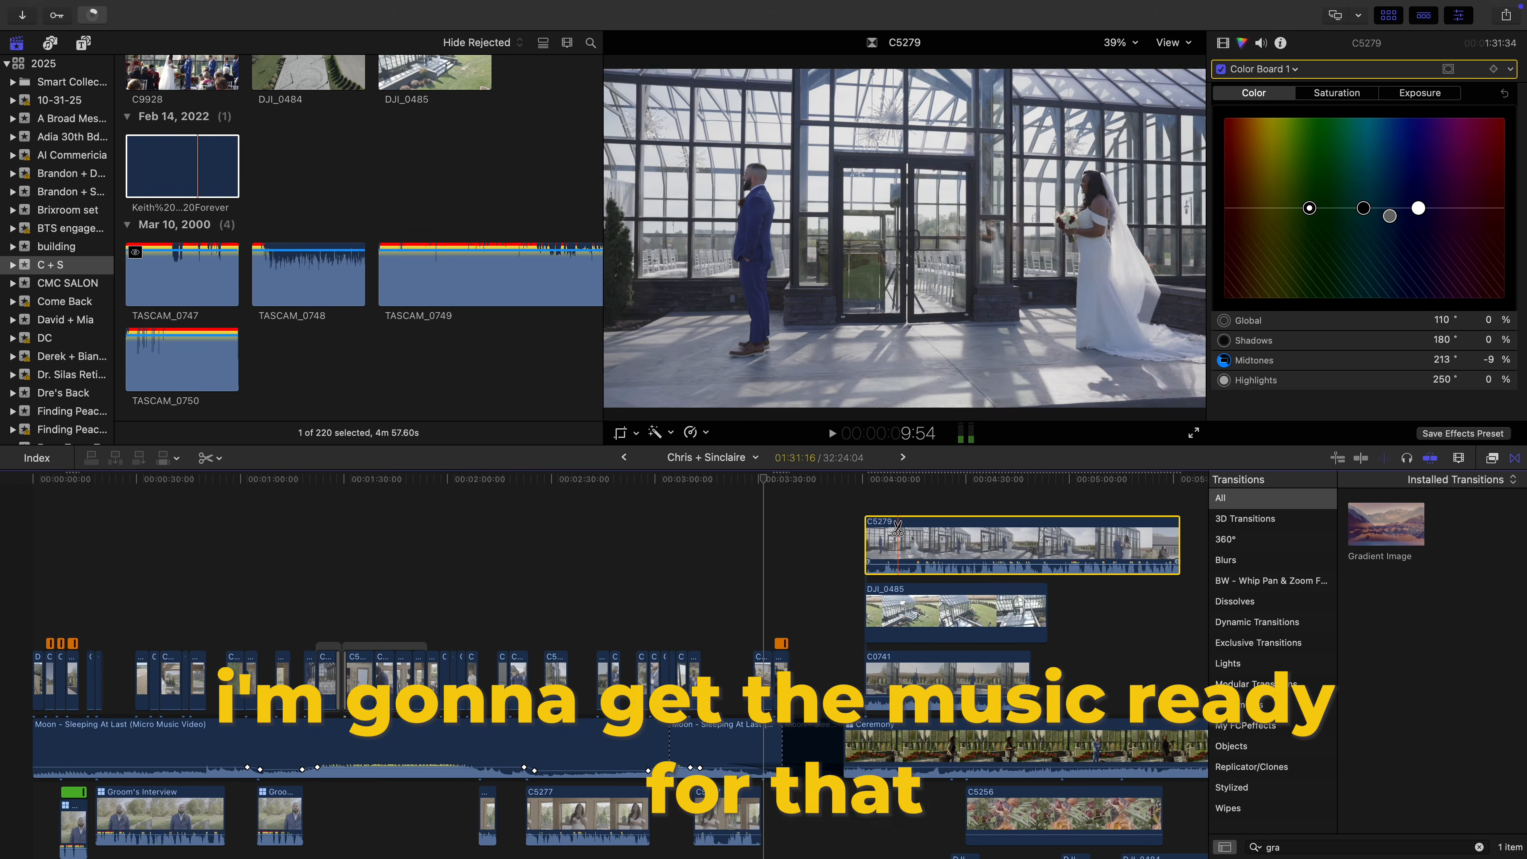
key("a")
left_click(898, 509)
left_click(899, 528)
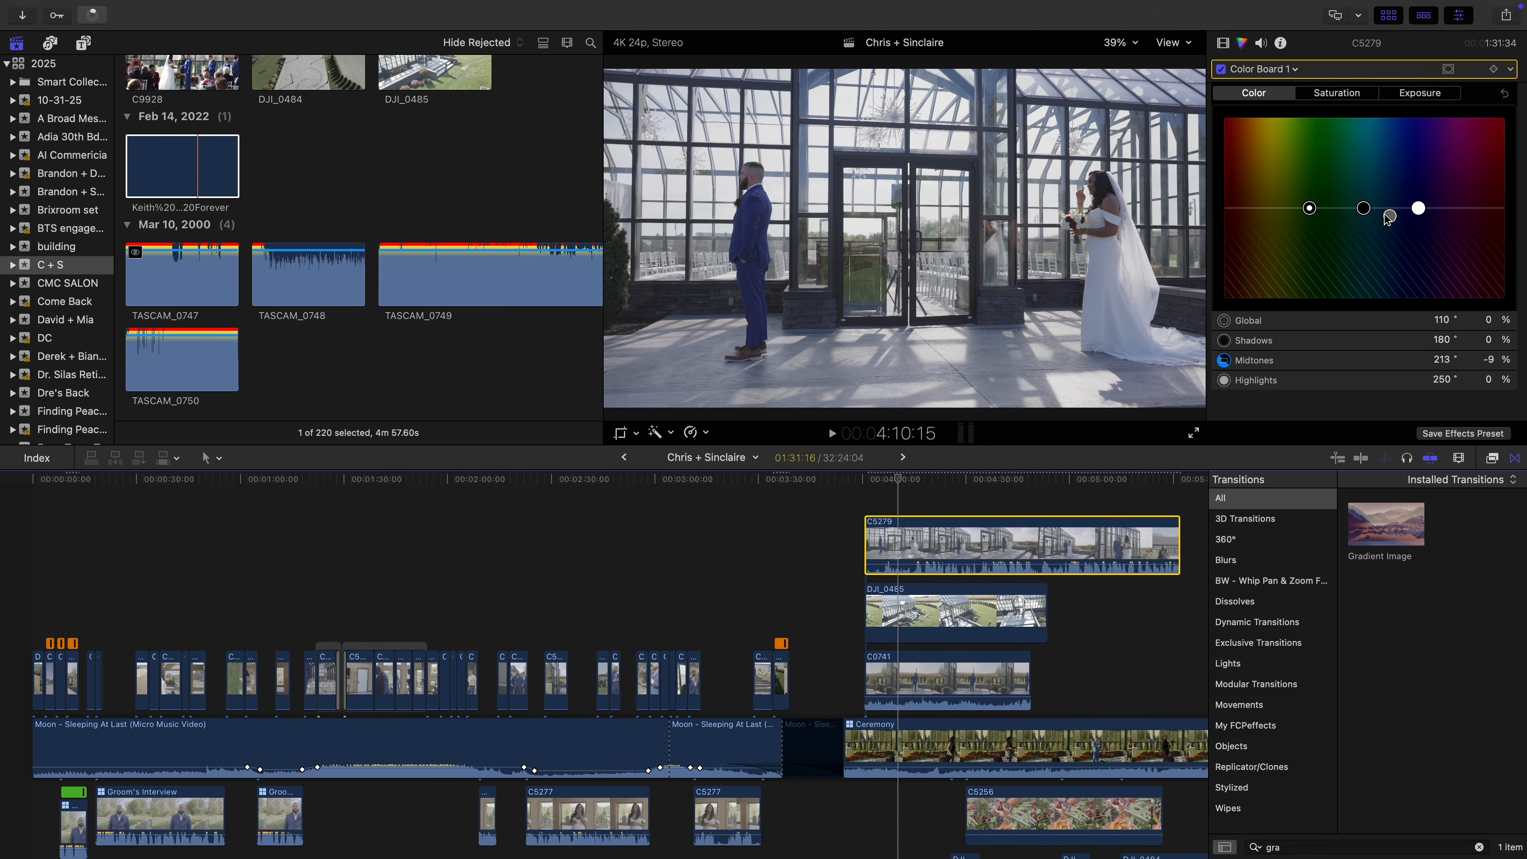
left_click_drag(1386, 226, 1387, 227)
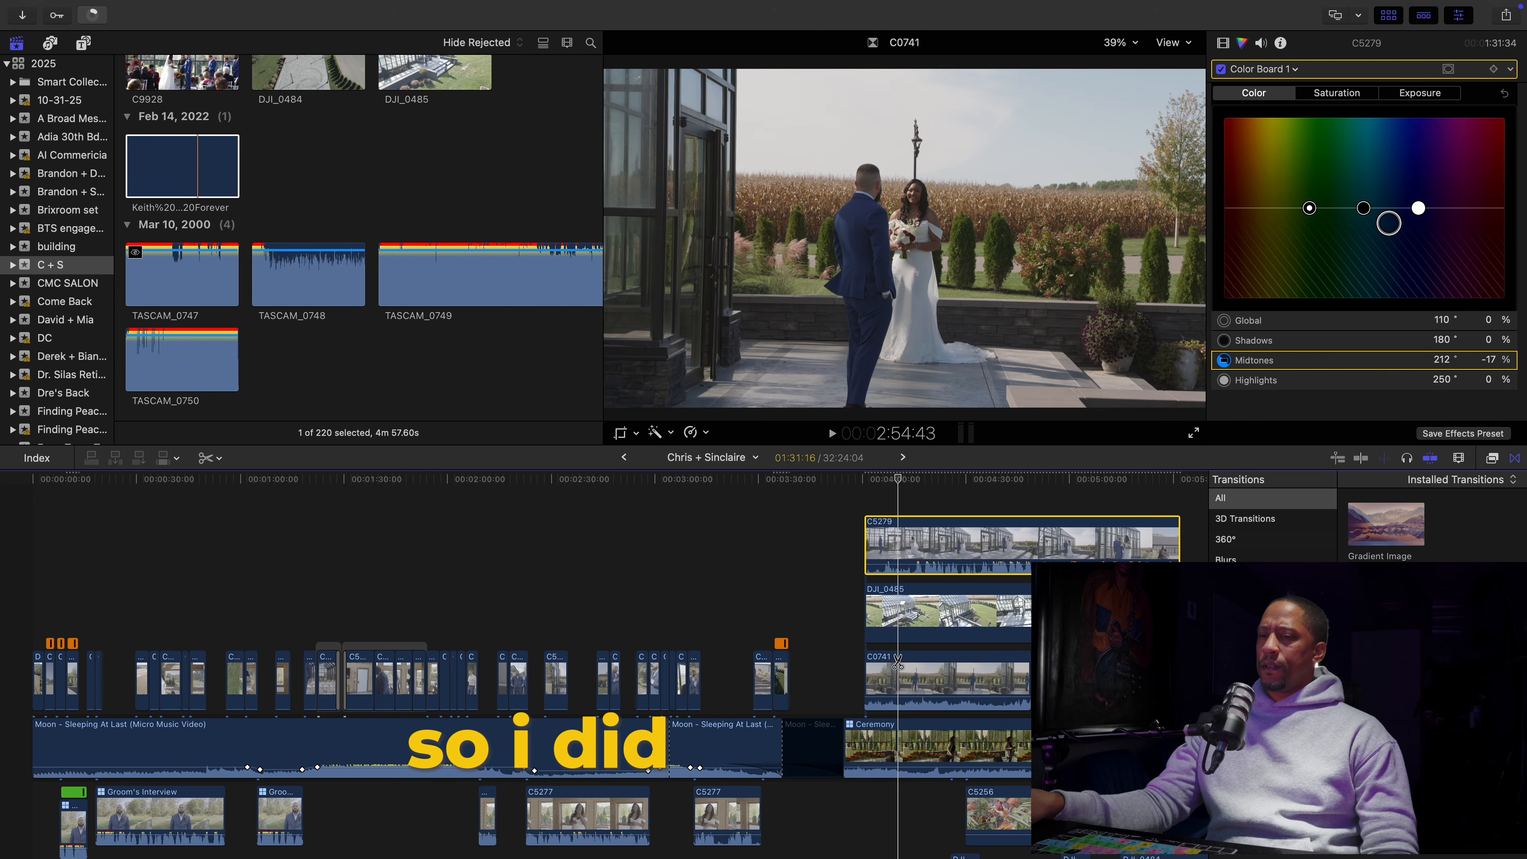
Move the DJI_0485 shots later, cut C0741 above C5279 and trim the start of its second part to a length of 32:55
key("a")
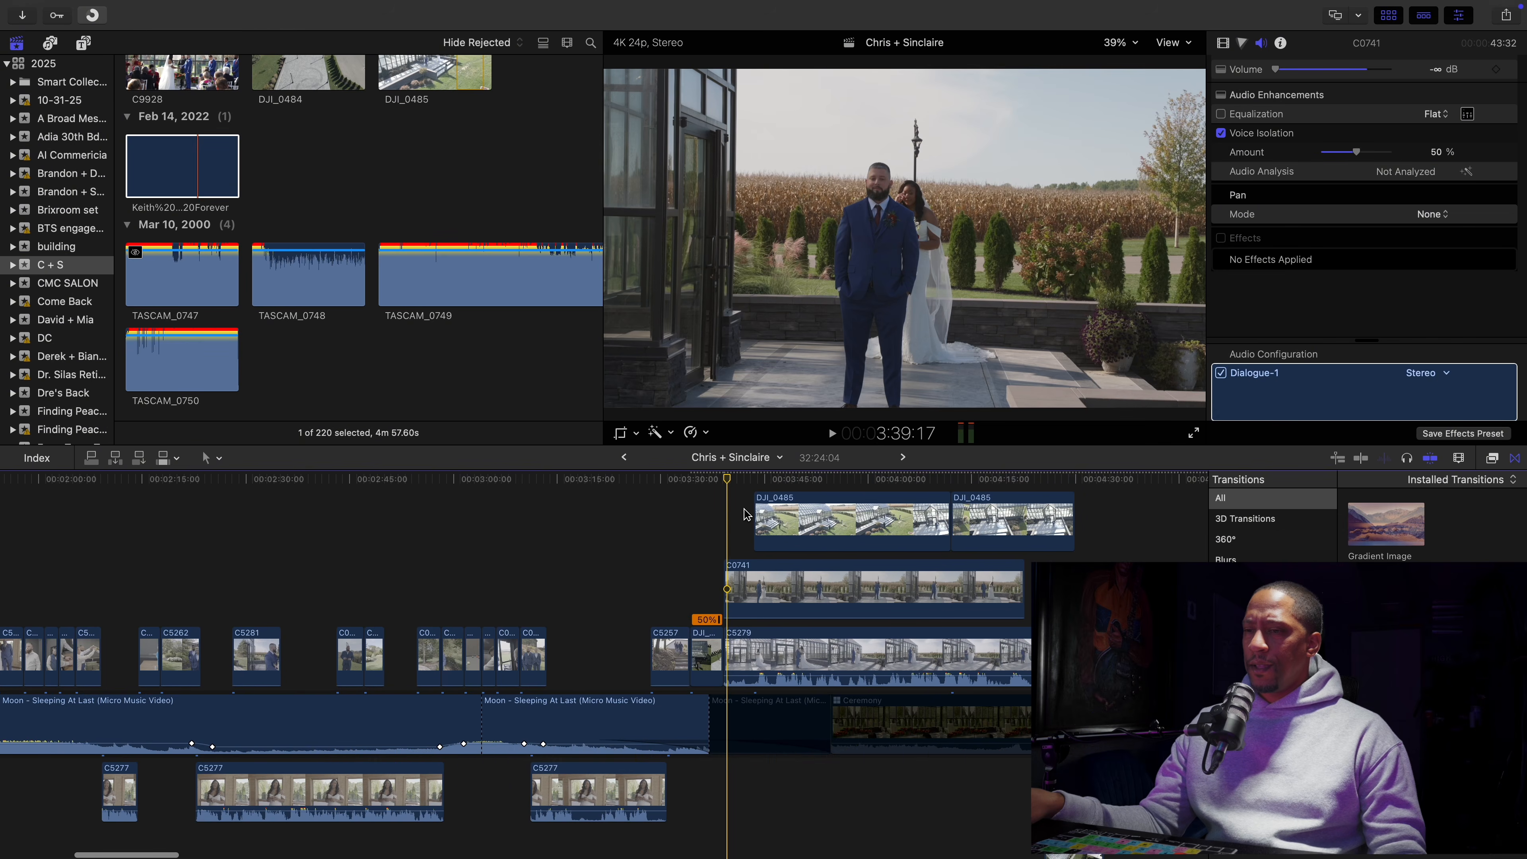
left_click_drag(757, 511, 850, 511)
key("space")
left_click(772, 587)
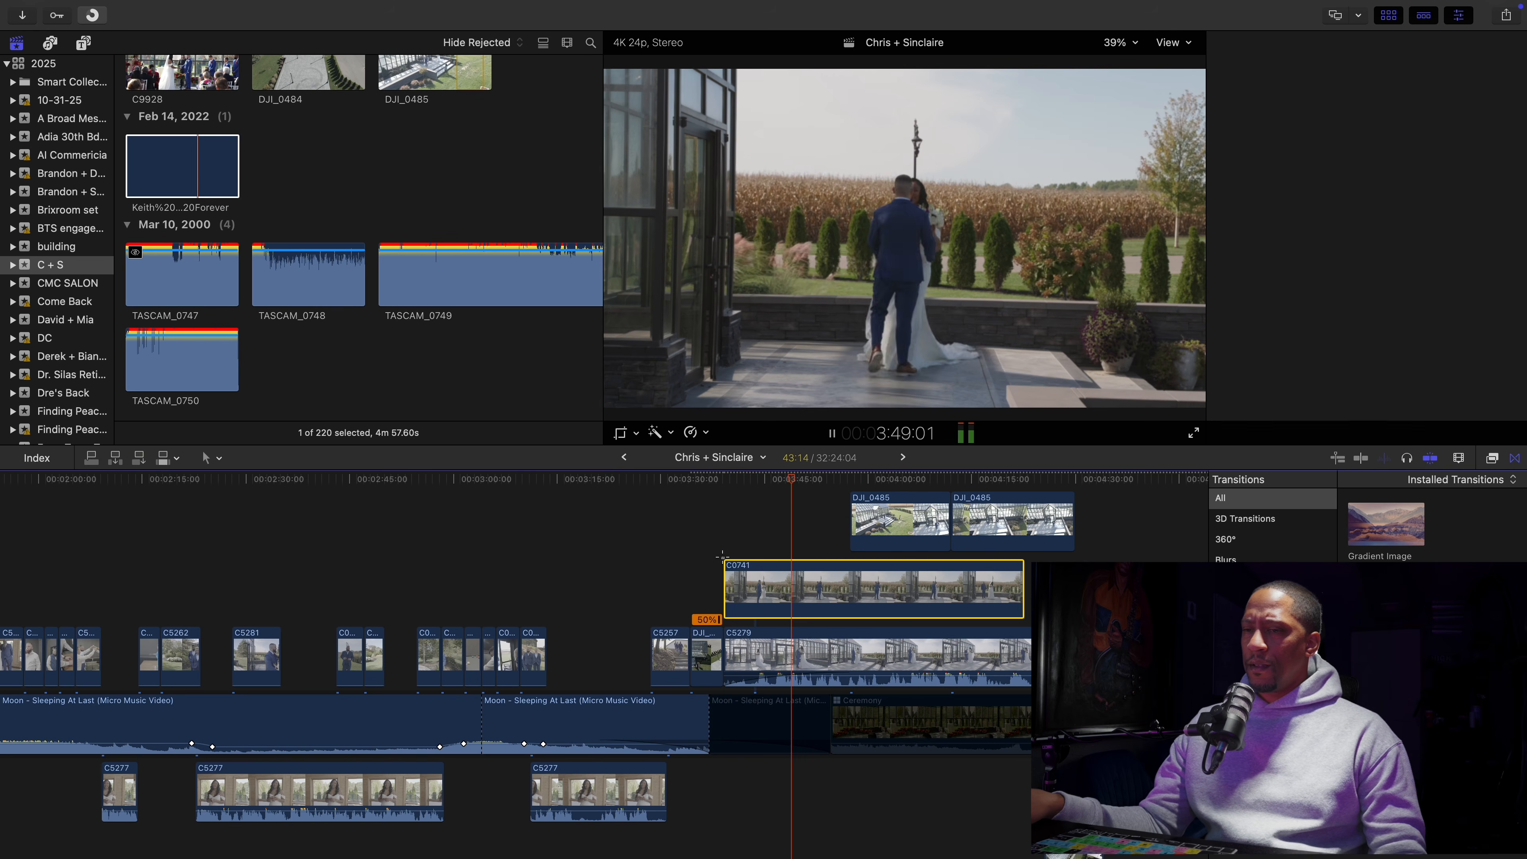
key("a")
left_click_drag(767, 589, 799, 590)
key("space")
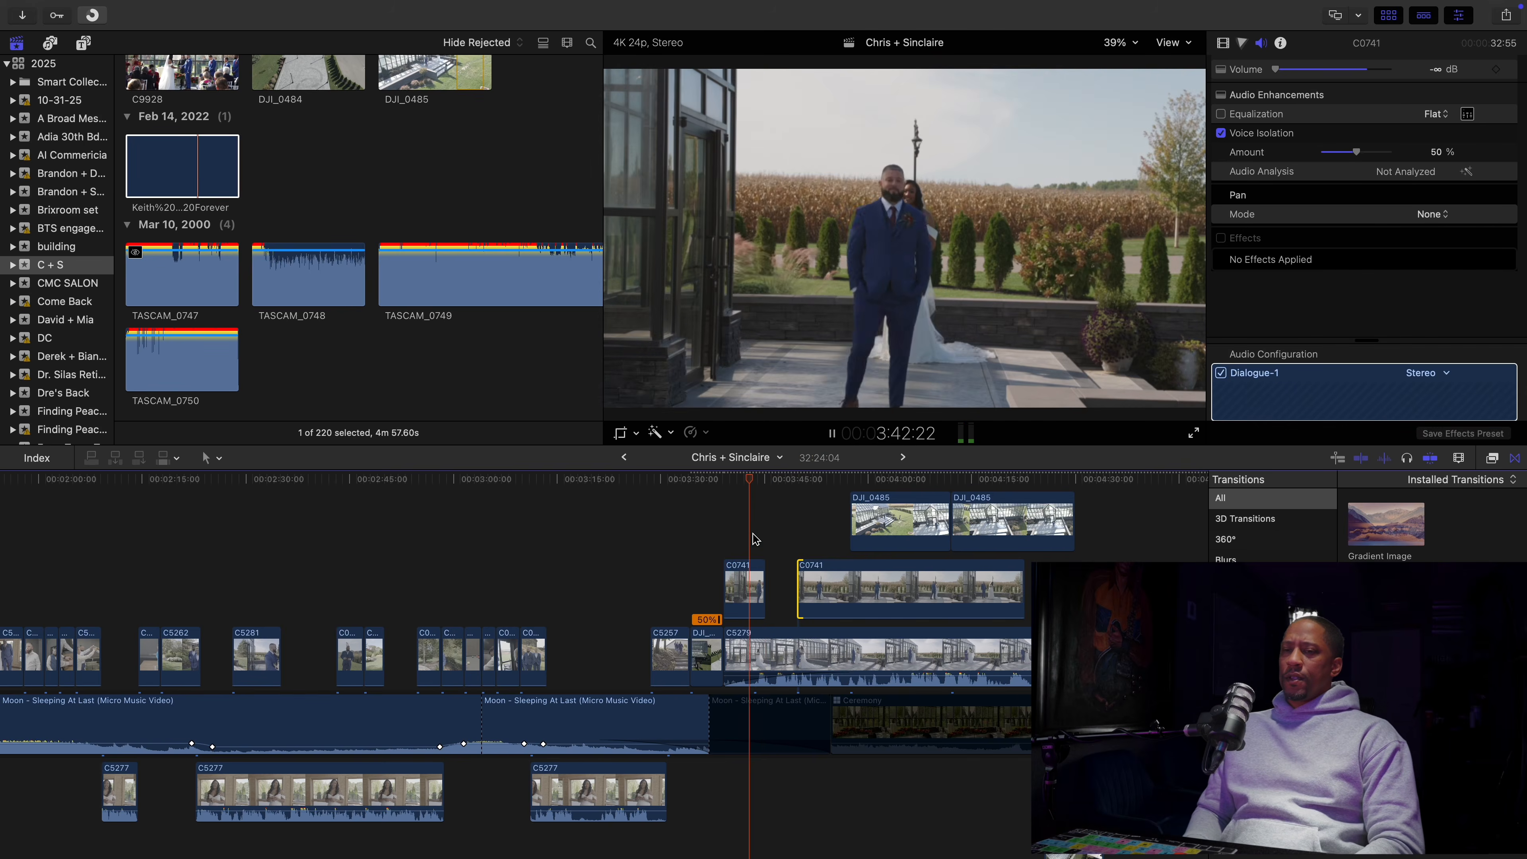
left_click(791, 545)
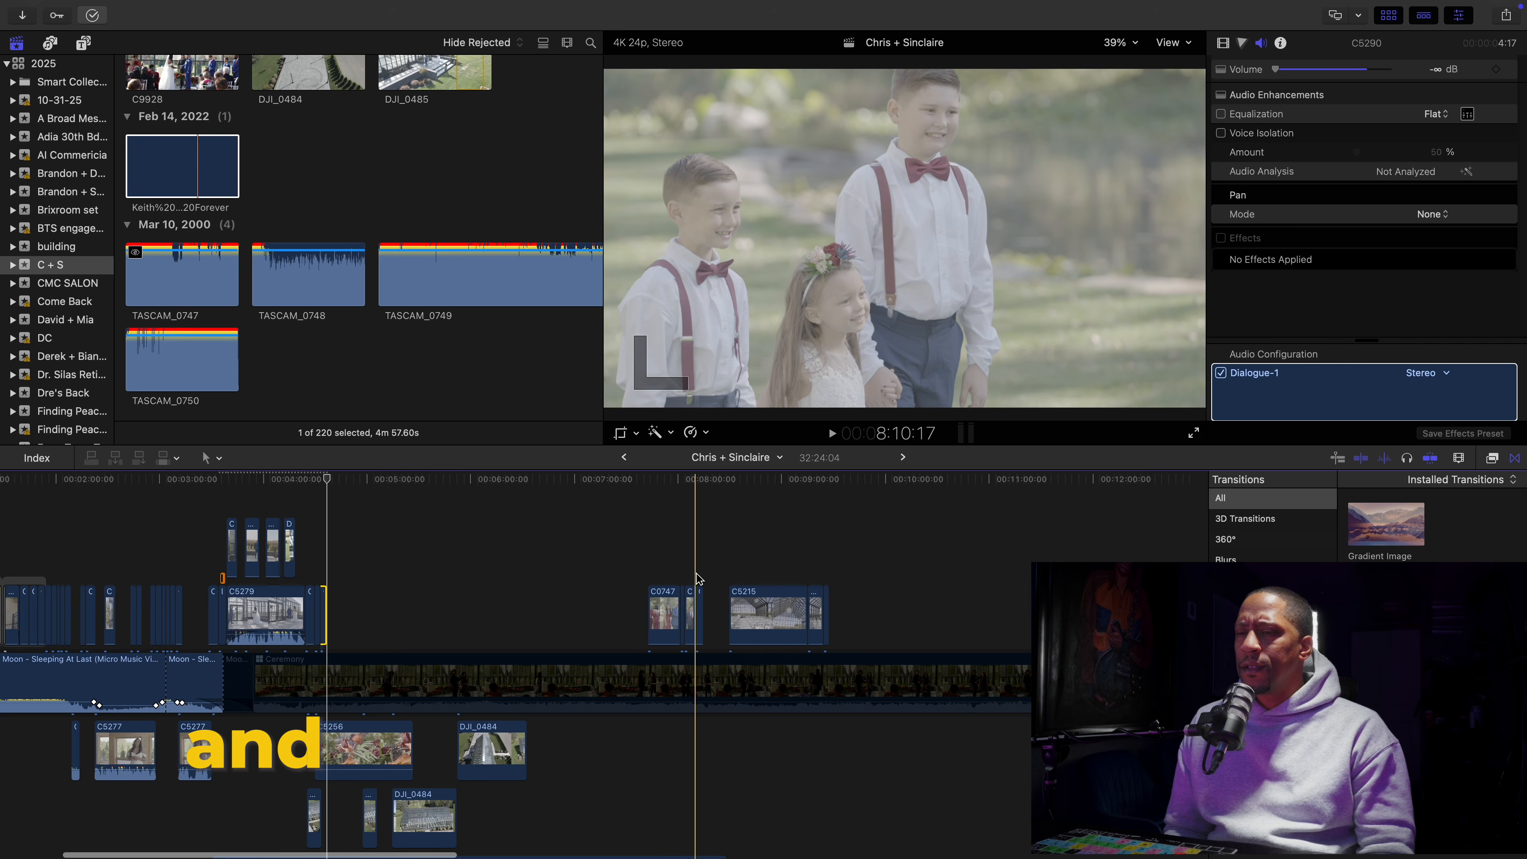
Gather the family shots starting with C0747 behind C5279 and place the long drone shot DJI_0484 directly after them
left_click_drag(650, 574, 708, 602)
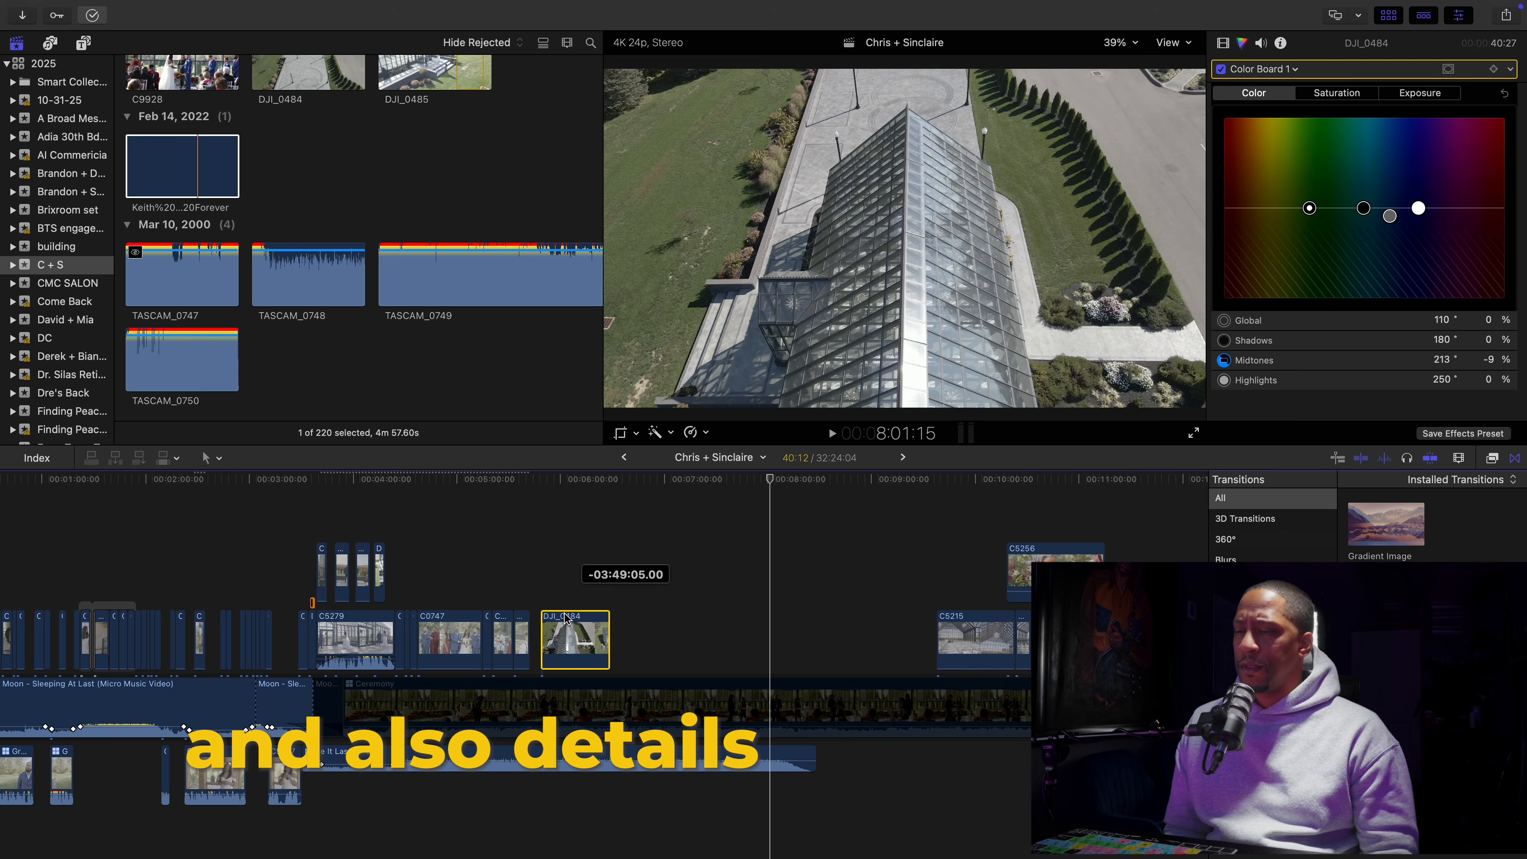
left_click_drag(564, 624, 560, 623)
left_click(957, 602)
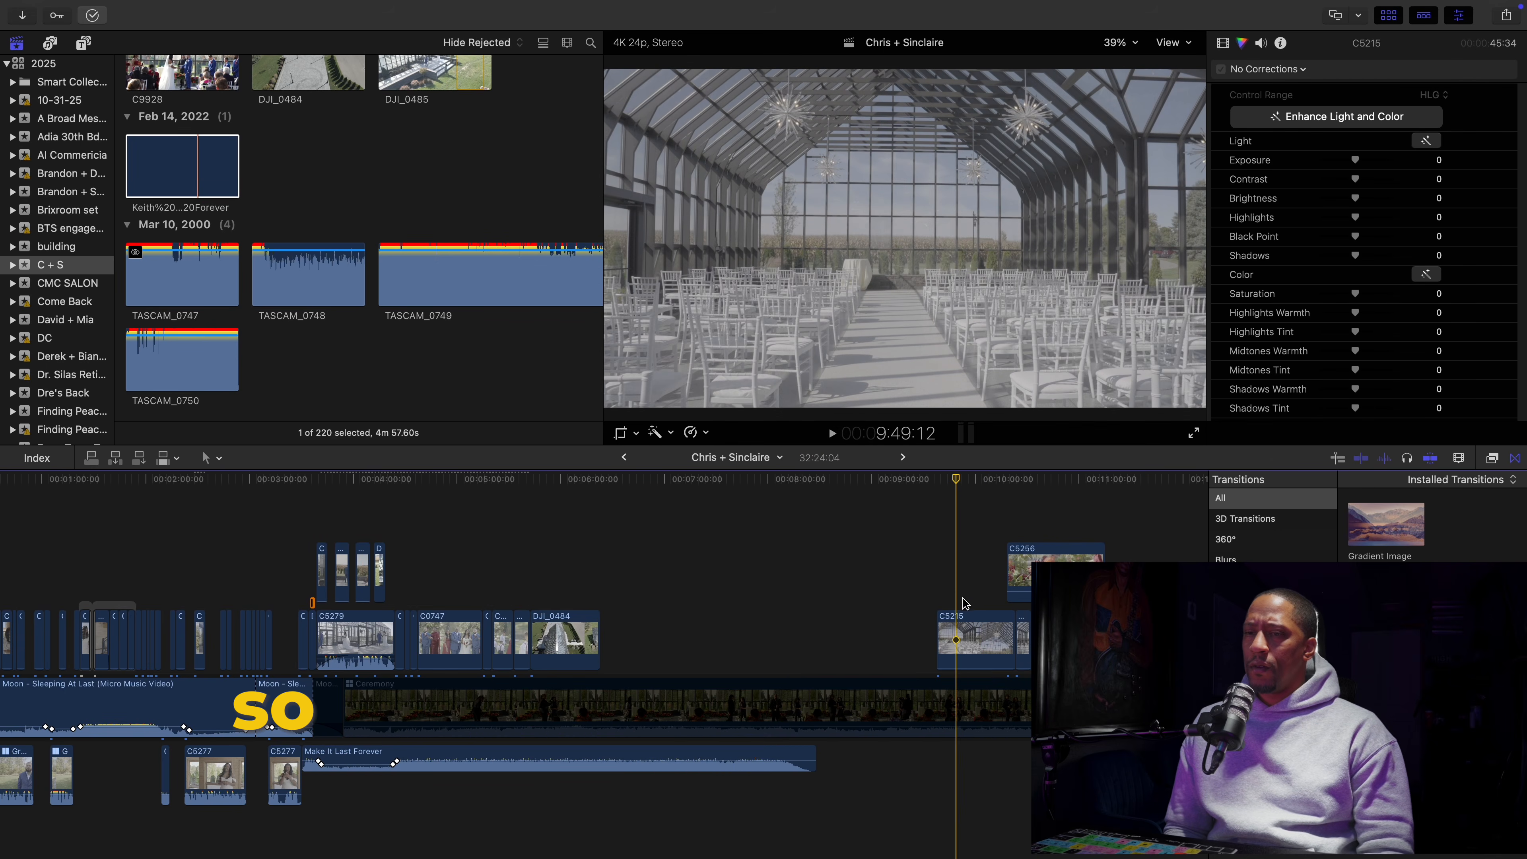
Bring the detail shots and flower shot C5256 forward behind DJI_0484, and remove the venue shot C5215
left_click_drag(994, 627, 613, 614)
left_click_drag(1016, 622, 825, 610)
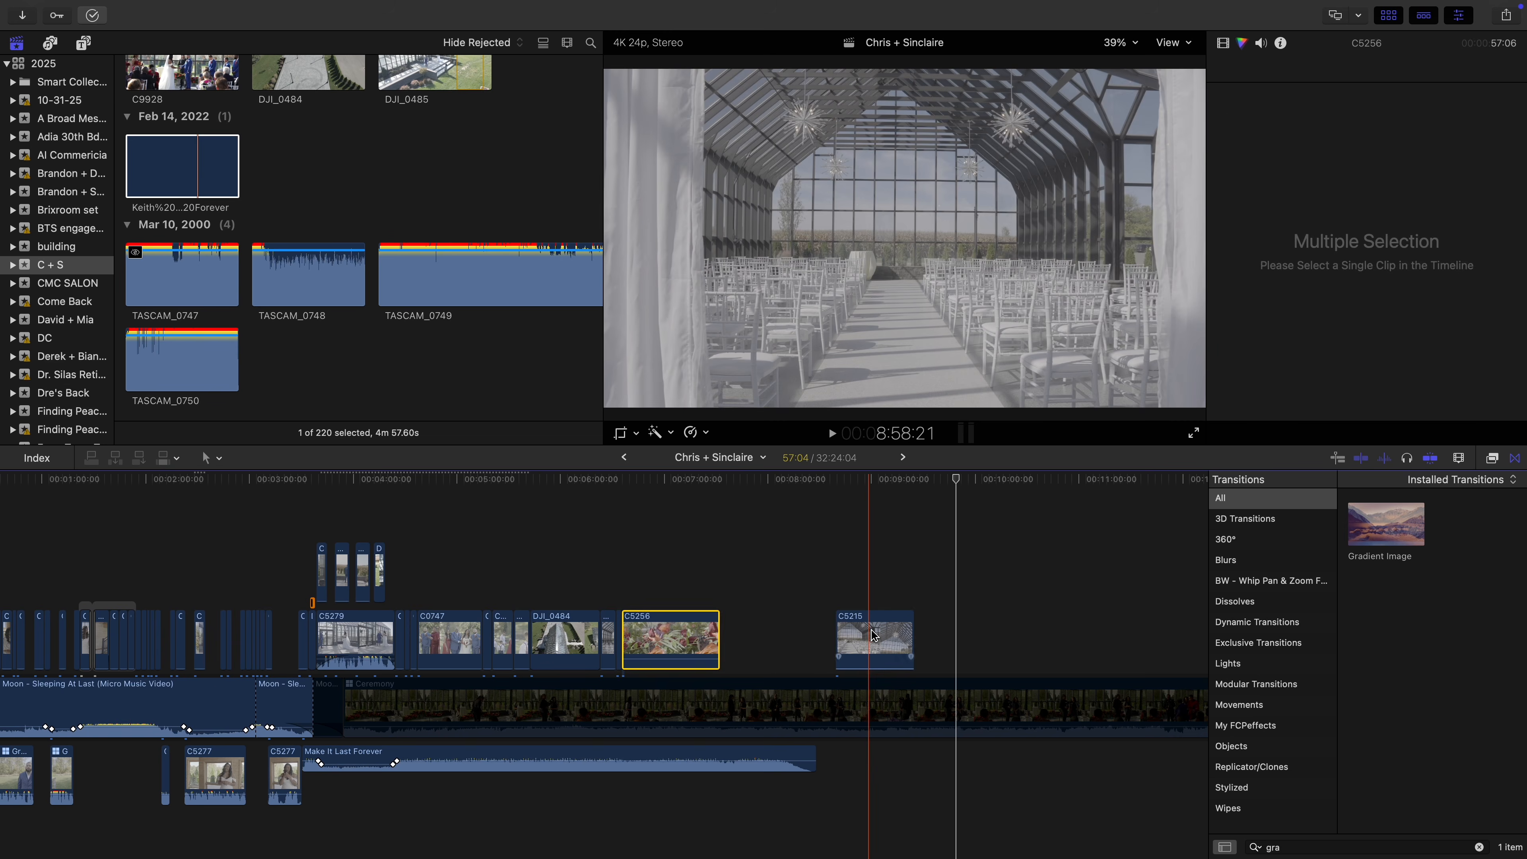
left_click(871, 634)
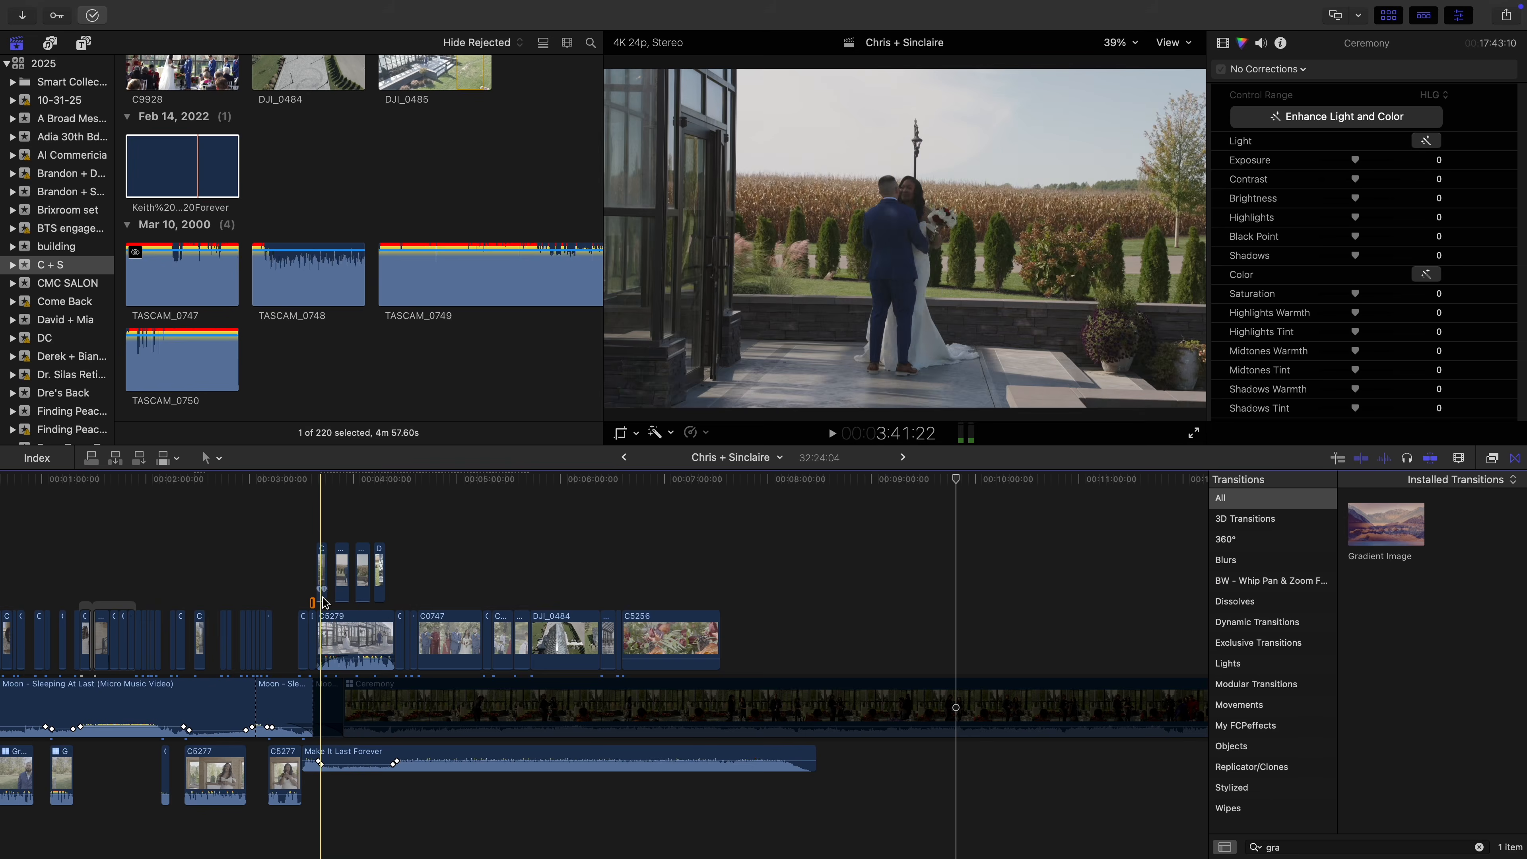
Copy the attributes of the graded drone shot before C5279 and paste them onto the long DJI_0484 shot
left_click(311, 625)
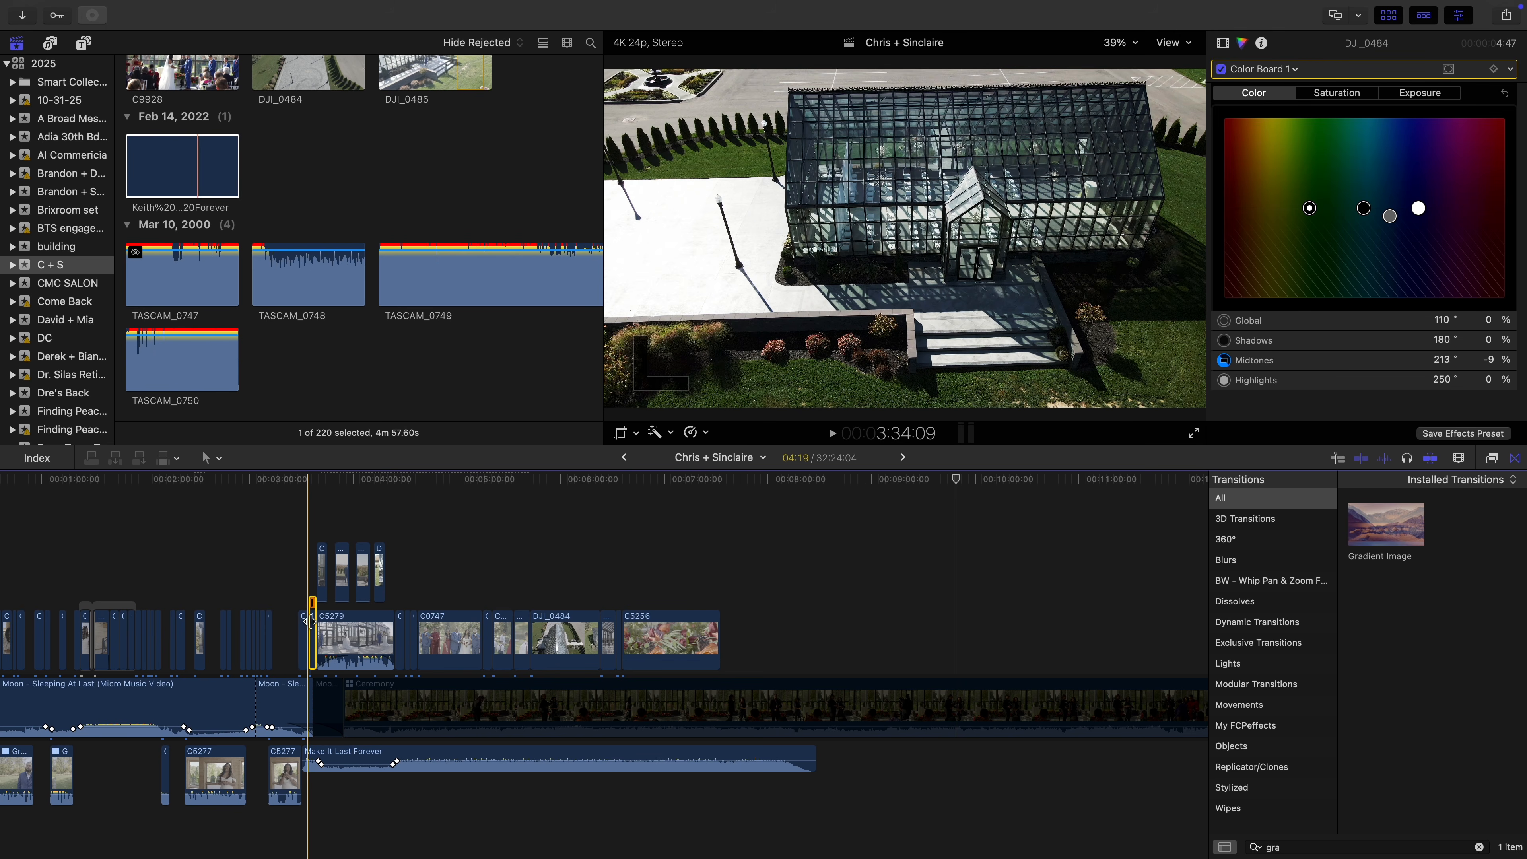
left_click(557, 600)
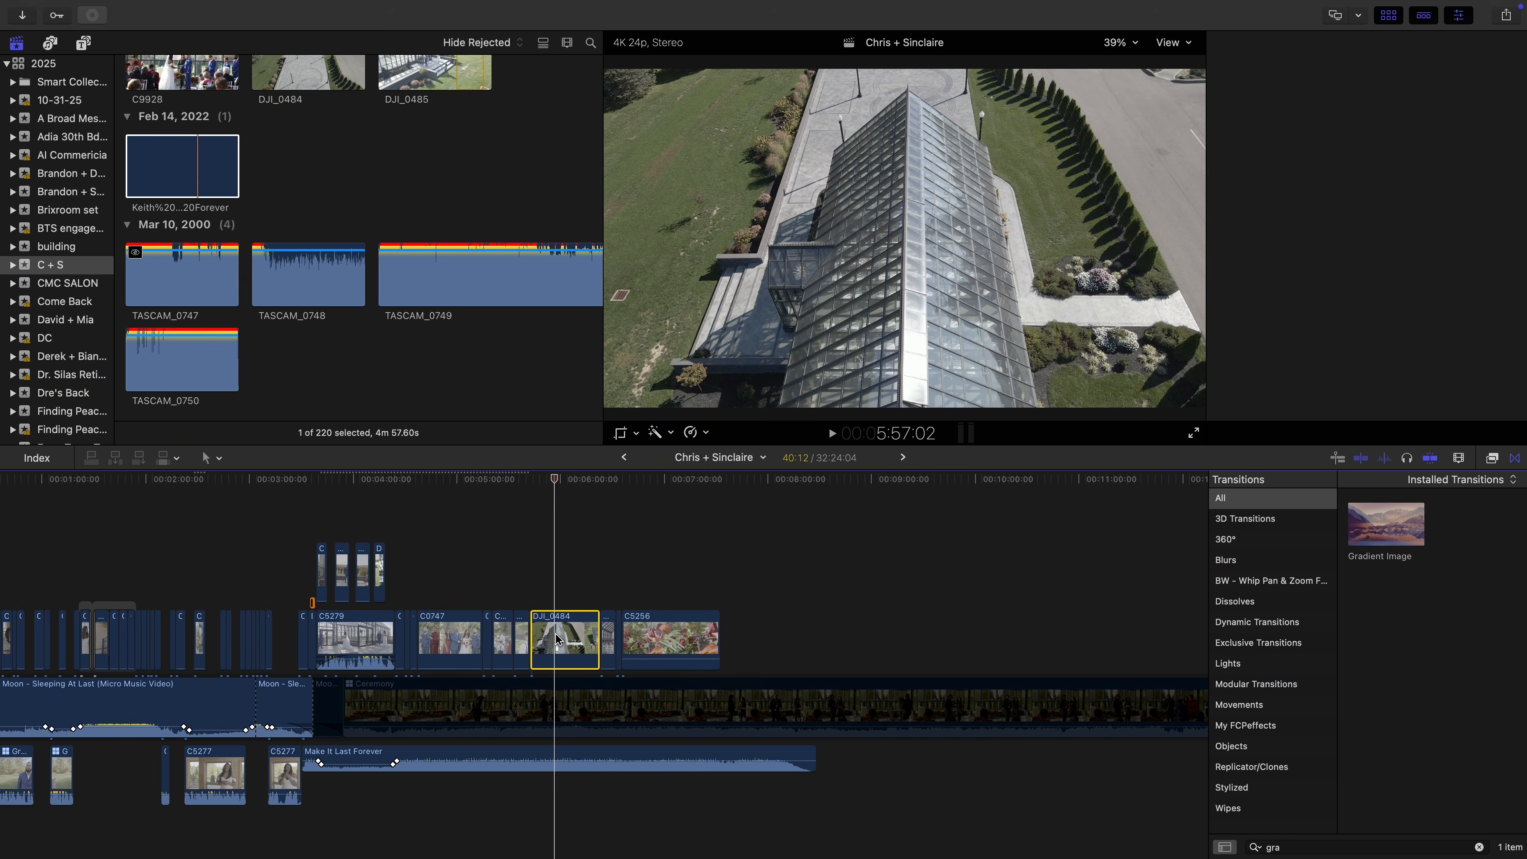
key("super+shift+v")
key("Return")
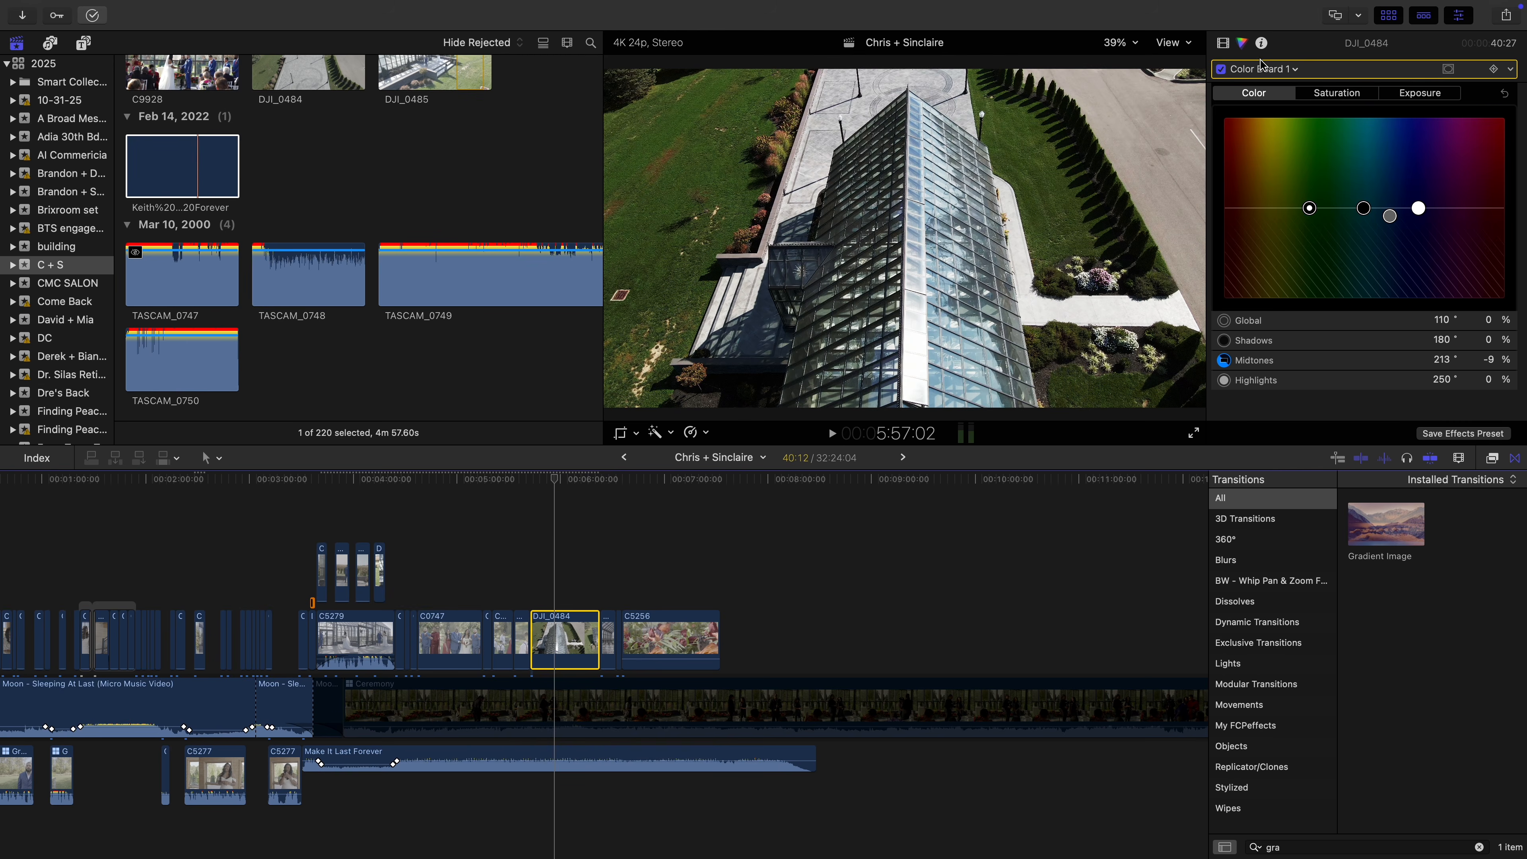
Set Highlights to -100 in the Color Adjustments of the long DJI_0484 shot
left_click(1281, 69)
left_click(1290, 113)
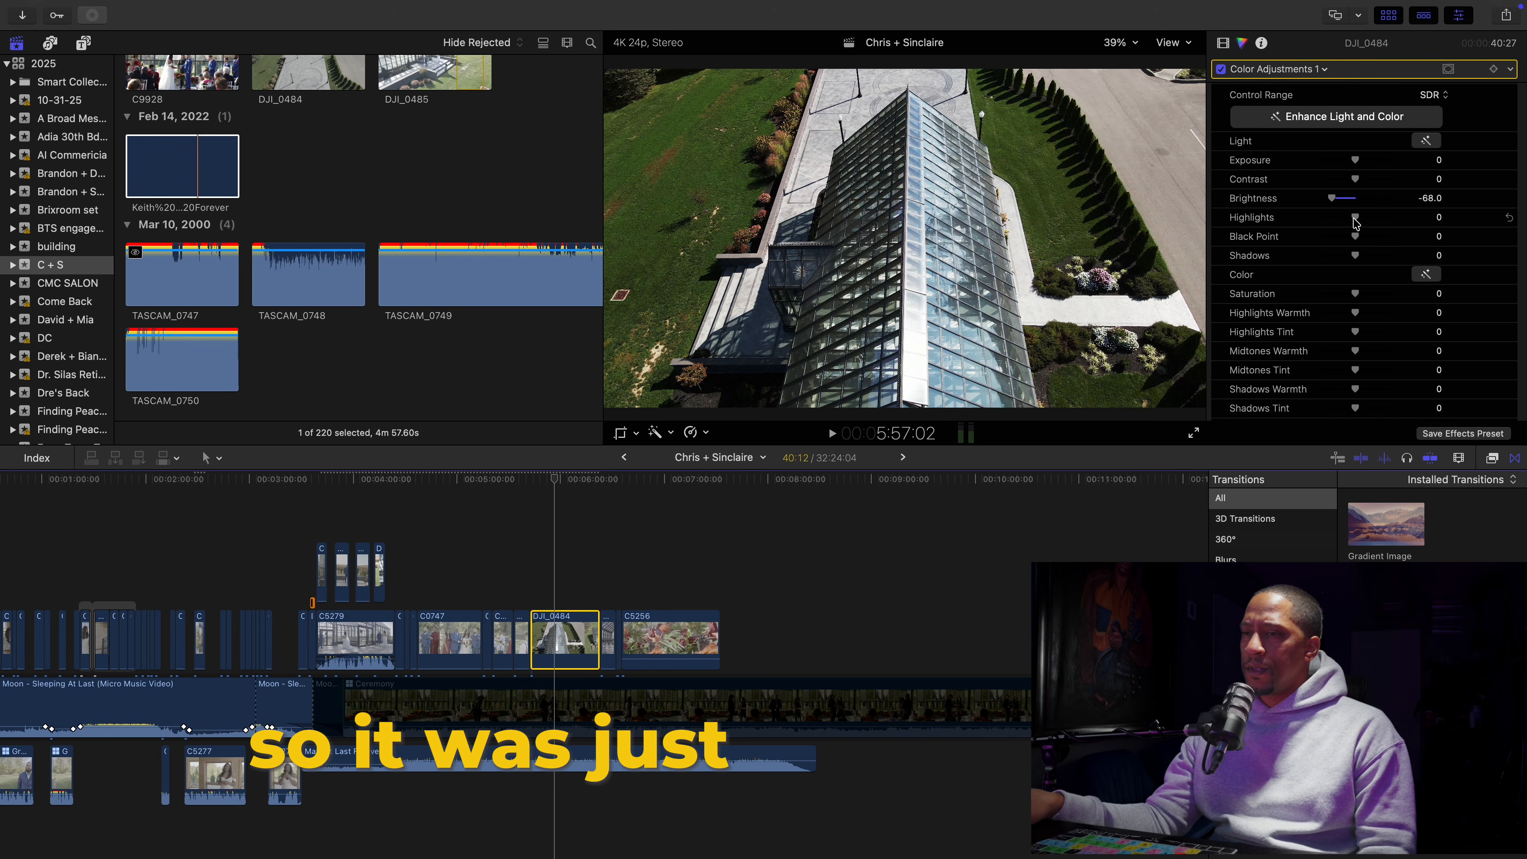
left_click_drag(1354, 221, 1282, 223)
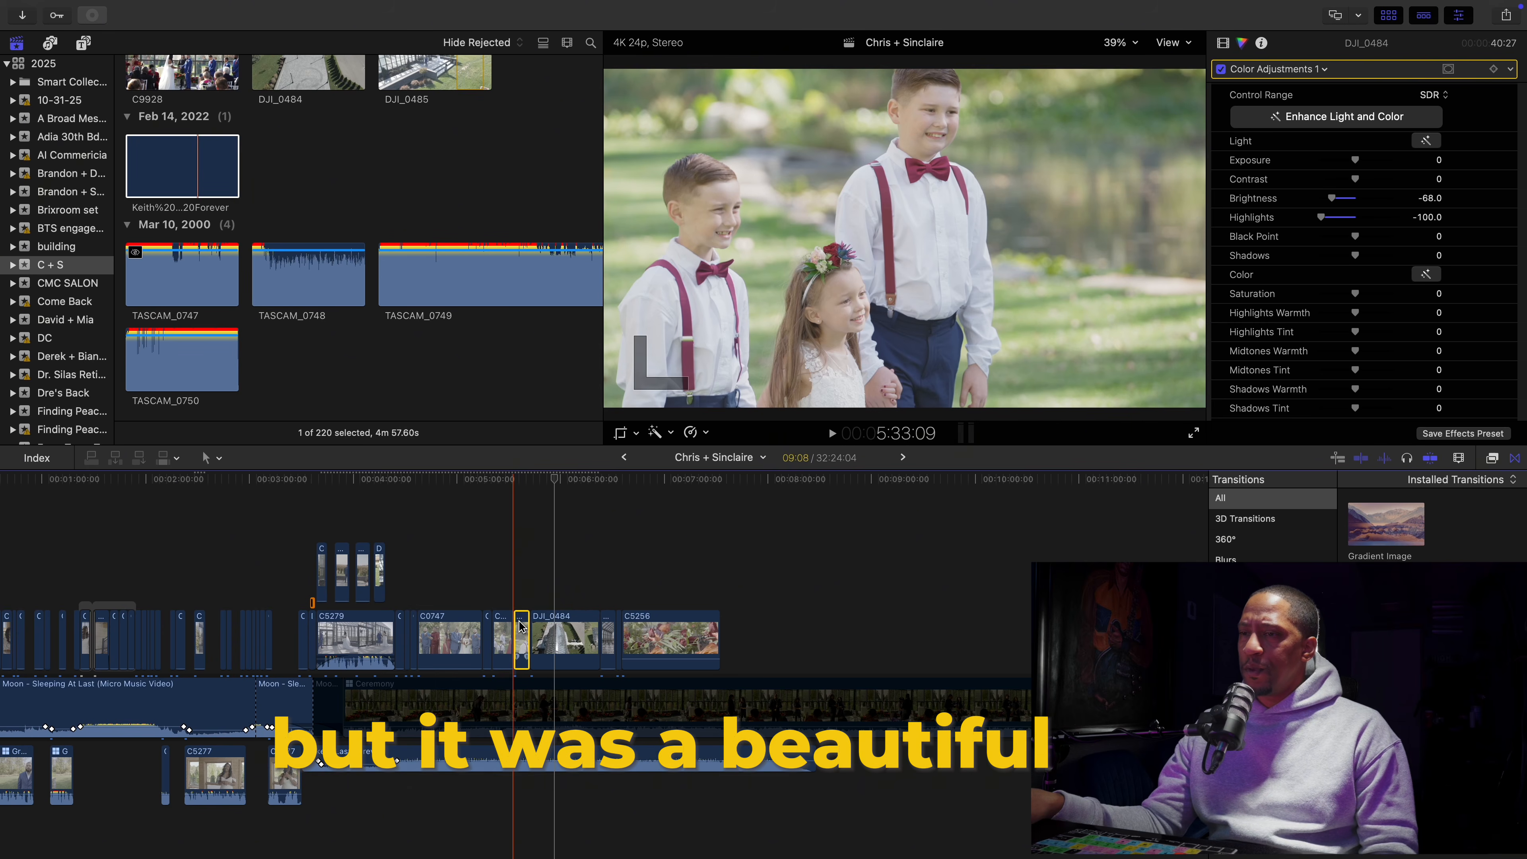
Copy the attributes of the graded shot C0753 and paste them onto the detail shots and C5256 behind DJI_0484
left_click(520, 625)
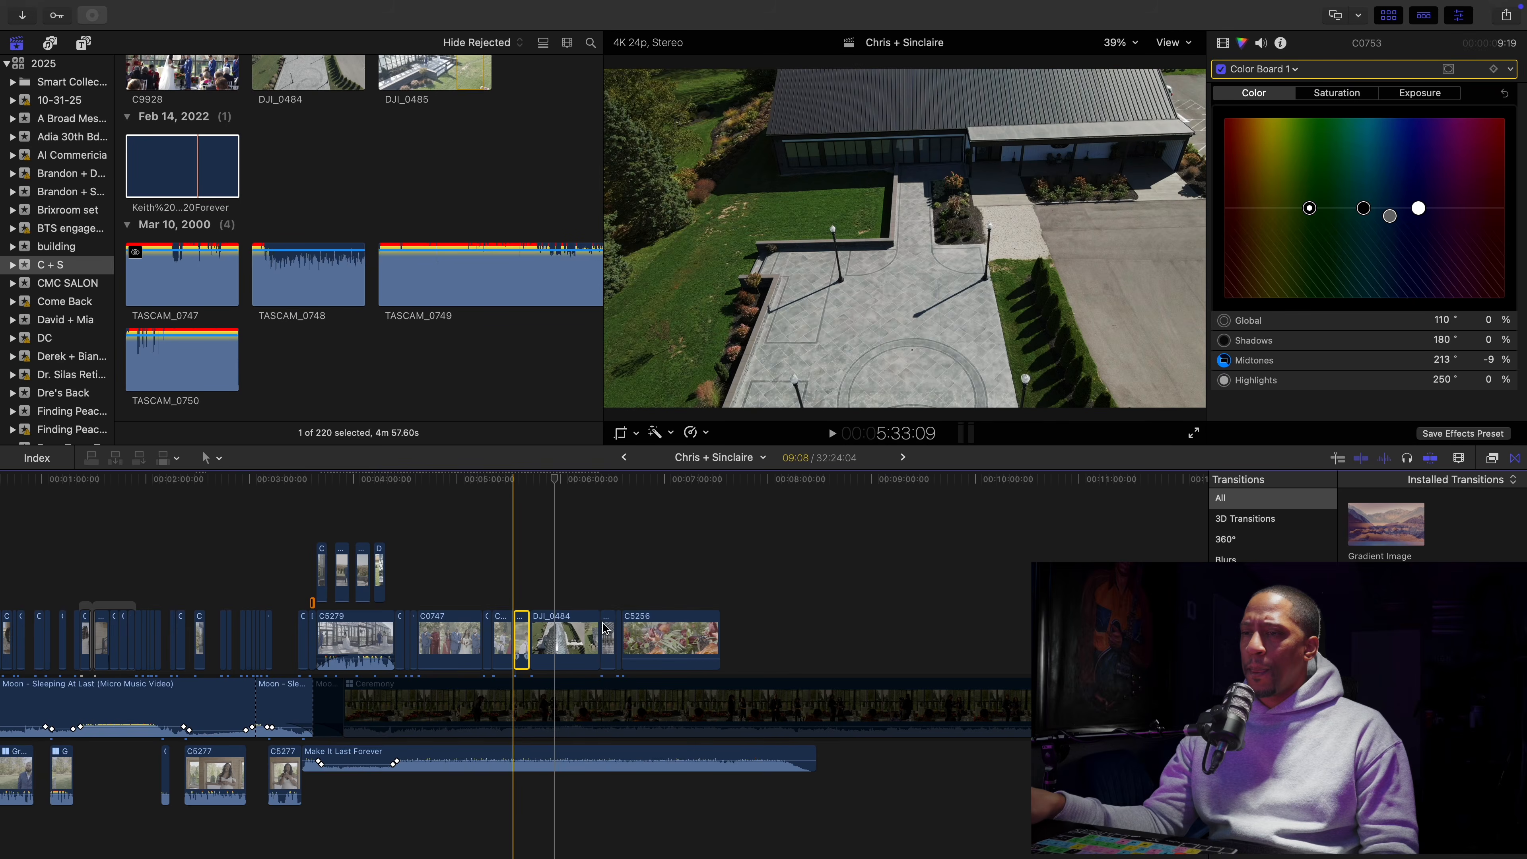
left_click_drag(613, 593, 657, 627)
key("super+shift+v")
key("Return")
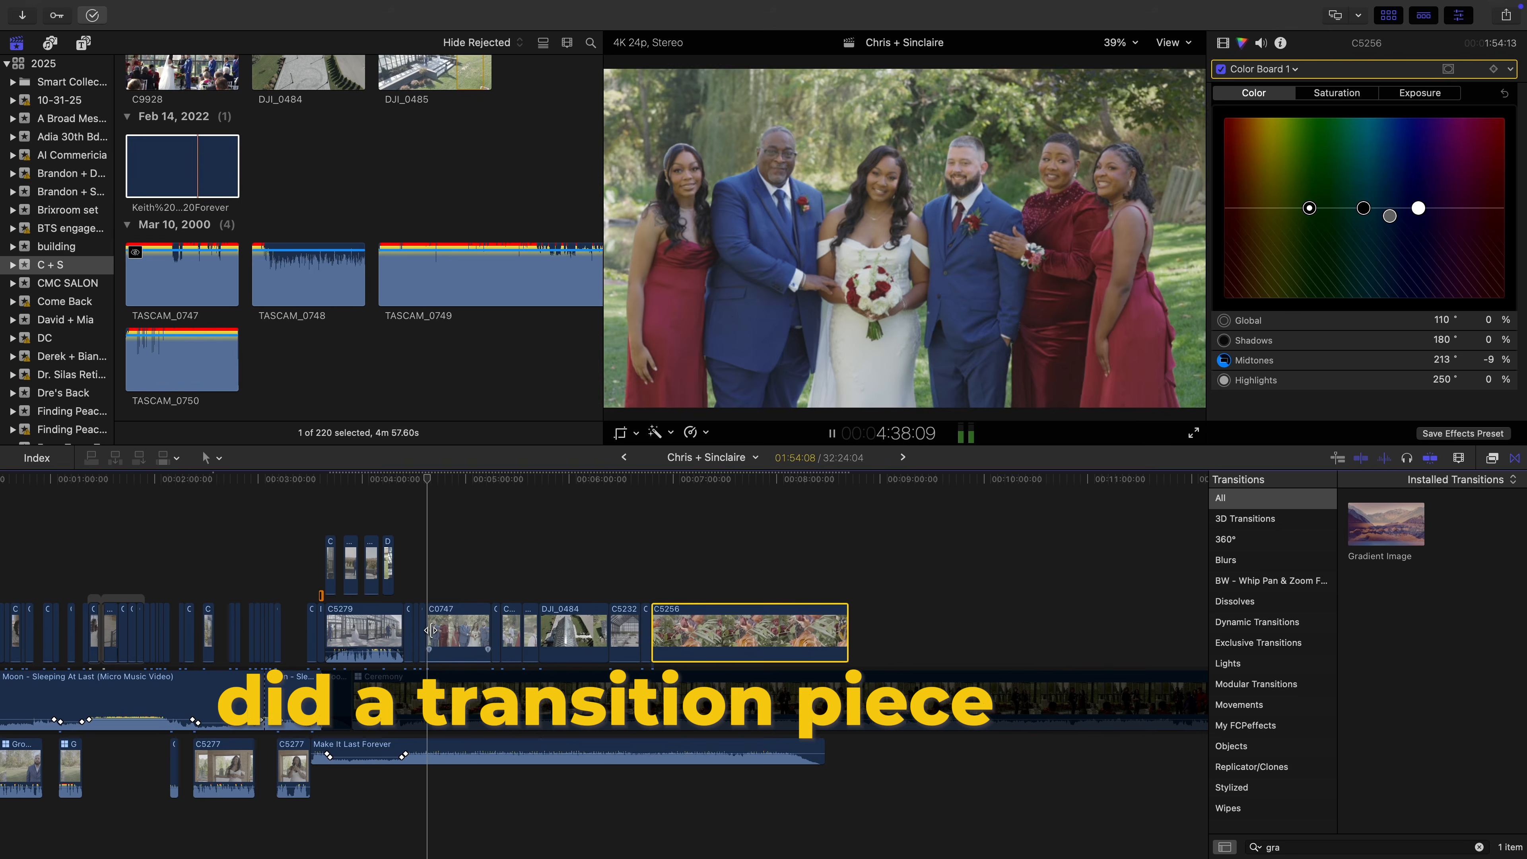
Trim the end of the family shot C0747, then move the following family shots up behind it and trim their ends
key("alt+]")
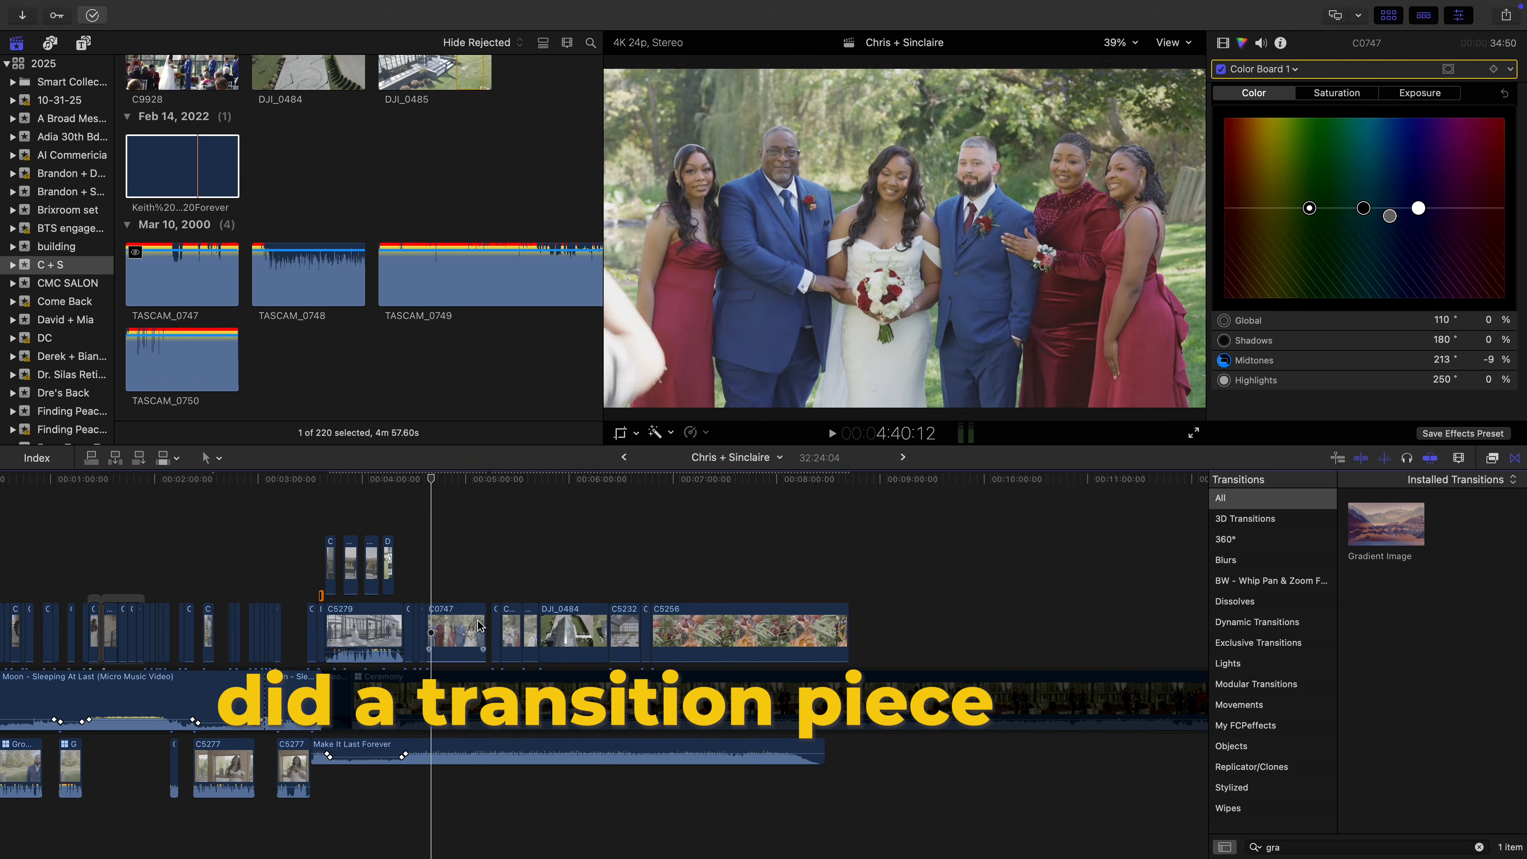
key("alt+]")
left_click_drag(495, 628, 448, 622)
key("alt+]")
key("alt+]")
Move the long drone shot DJI_0484 up against the shortened family shots and trim its start and end
left_click_drag(549, 623, 458, 623)
key("alt+[")
left_click(451, 599)
key("alt+]")
key("space")
Move the detail shots from C5232 up behind the drone shot and trim the starts and ends of the shots there
left_click_drag(620, 622, 487, 609)
key("alt+]")
left_click(485, 595)
key("alt+[")
key("alt+]")
key("alt+[")
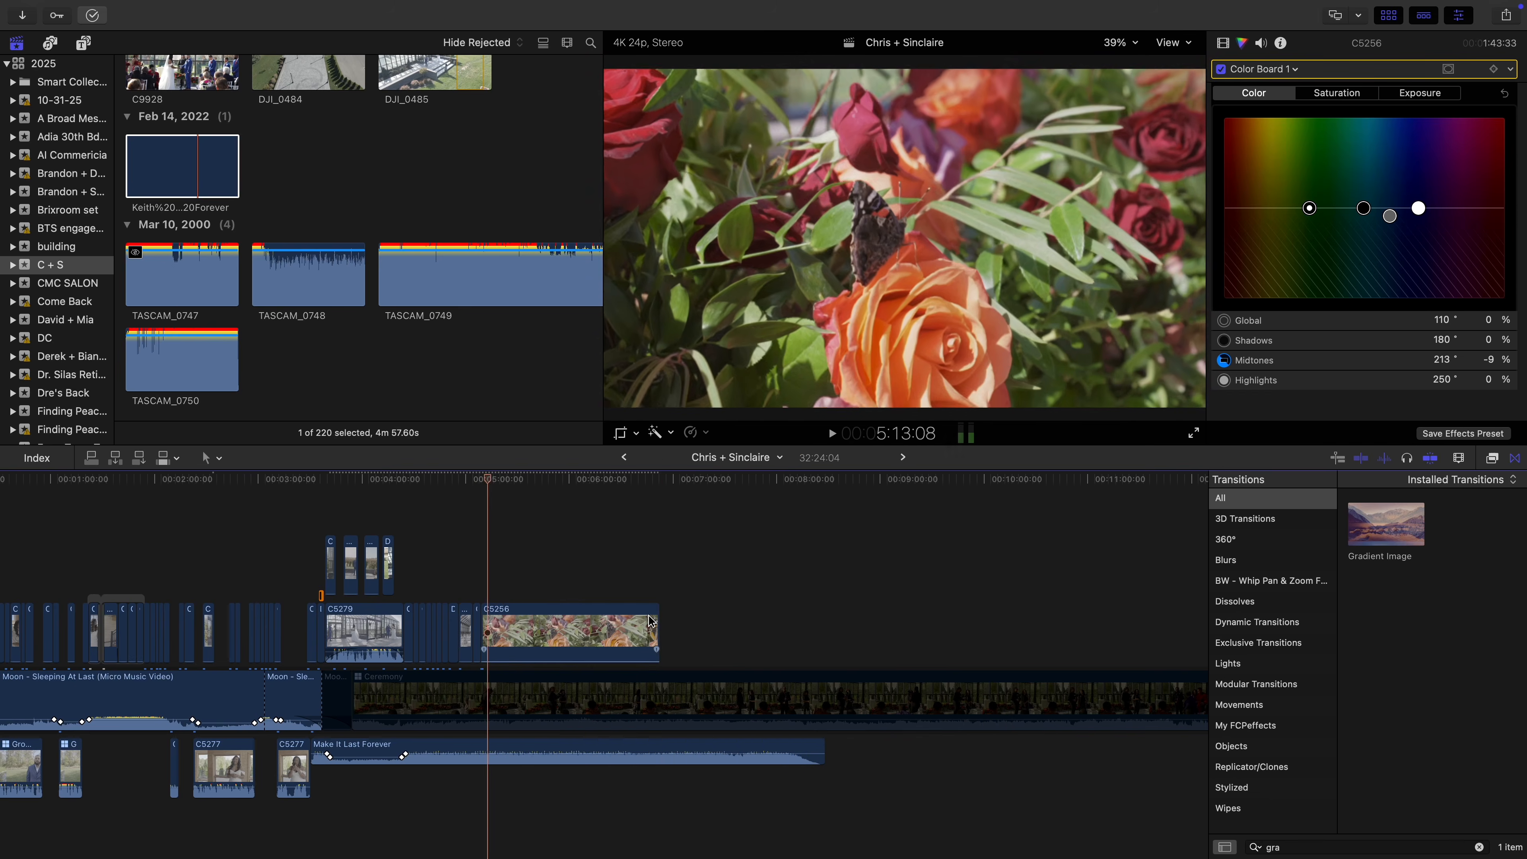
Cut the flower shot C5256, bring its later piece forward and trim that piece's end to a length of 2:47
key("super+equal")
scroll(601, 625, "right", 3)
key("super+b")
left_click_drag(968, 623, 370, 622)
key("alt+]")
key("super+minus")
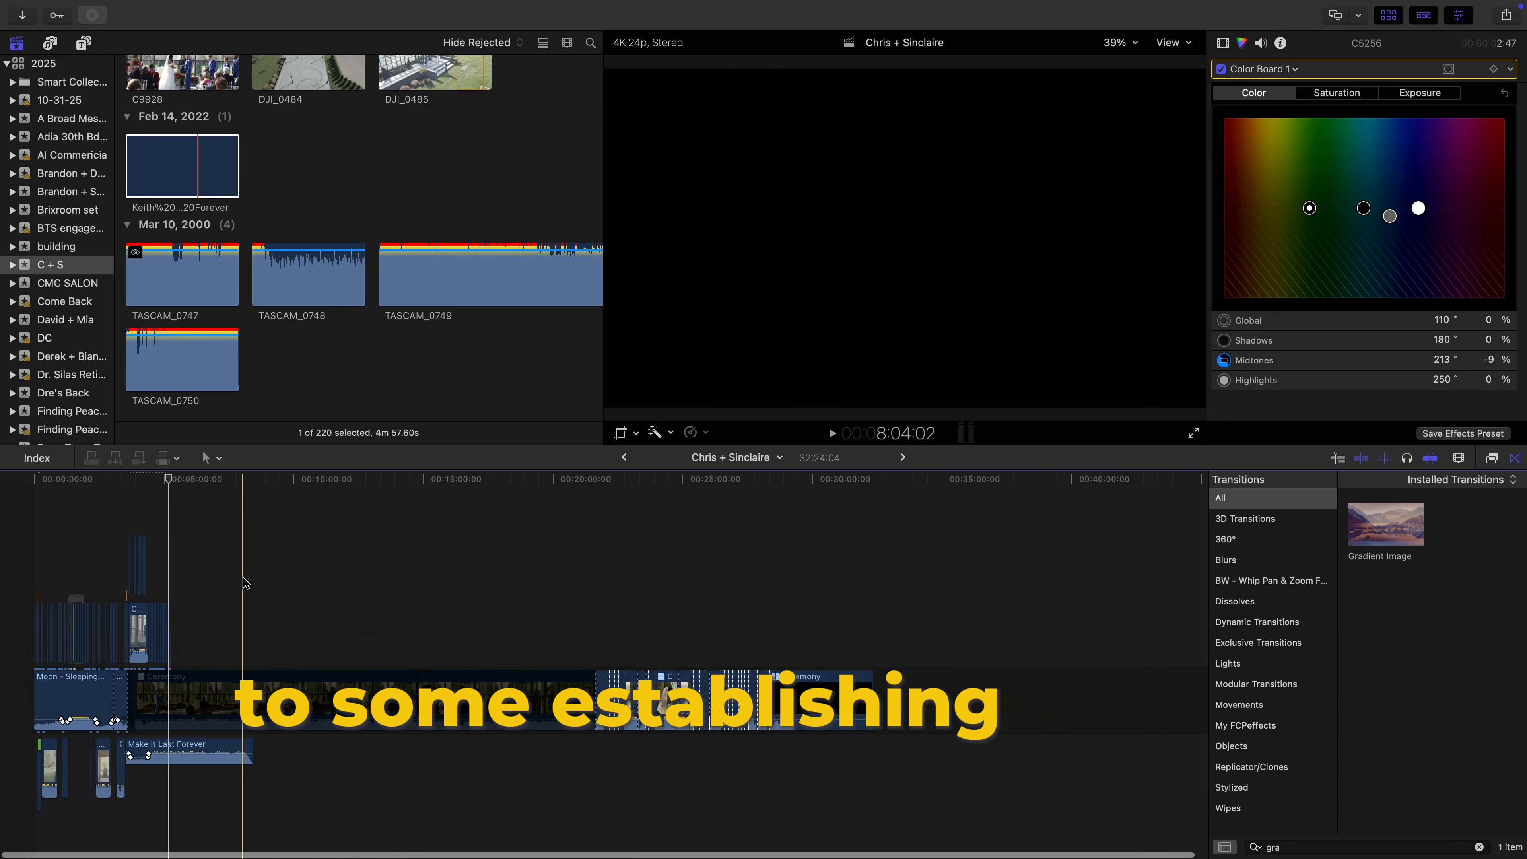
Split the Ceremony multicam clip where the detail shots end and enable the part after the cut
key("super+equal")
key("super+b")
key("v")
key("super+equal")
Show the camera angles of the Ceremony multicam clip and ready the Blade tool for cutting it
scroll(601, 626, "right", 5)
key("shift+super+7")
scroll(1032, 624, "right", 15)
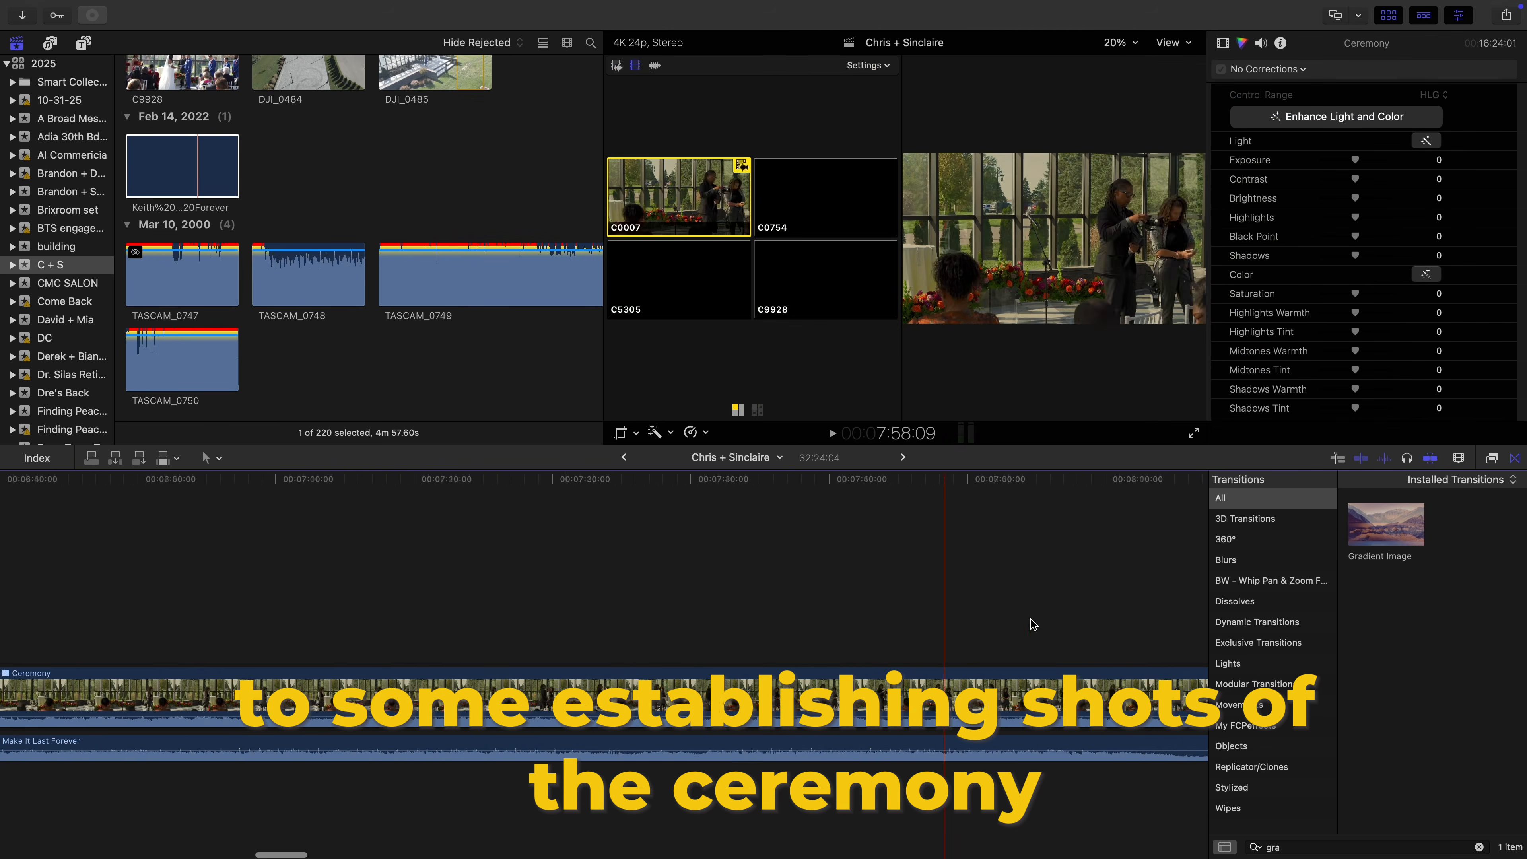
scroll(1016, 607, "left", 15)
key("b")
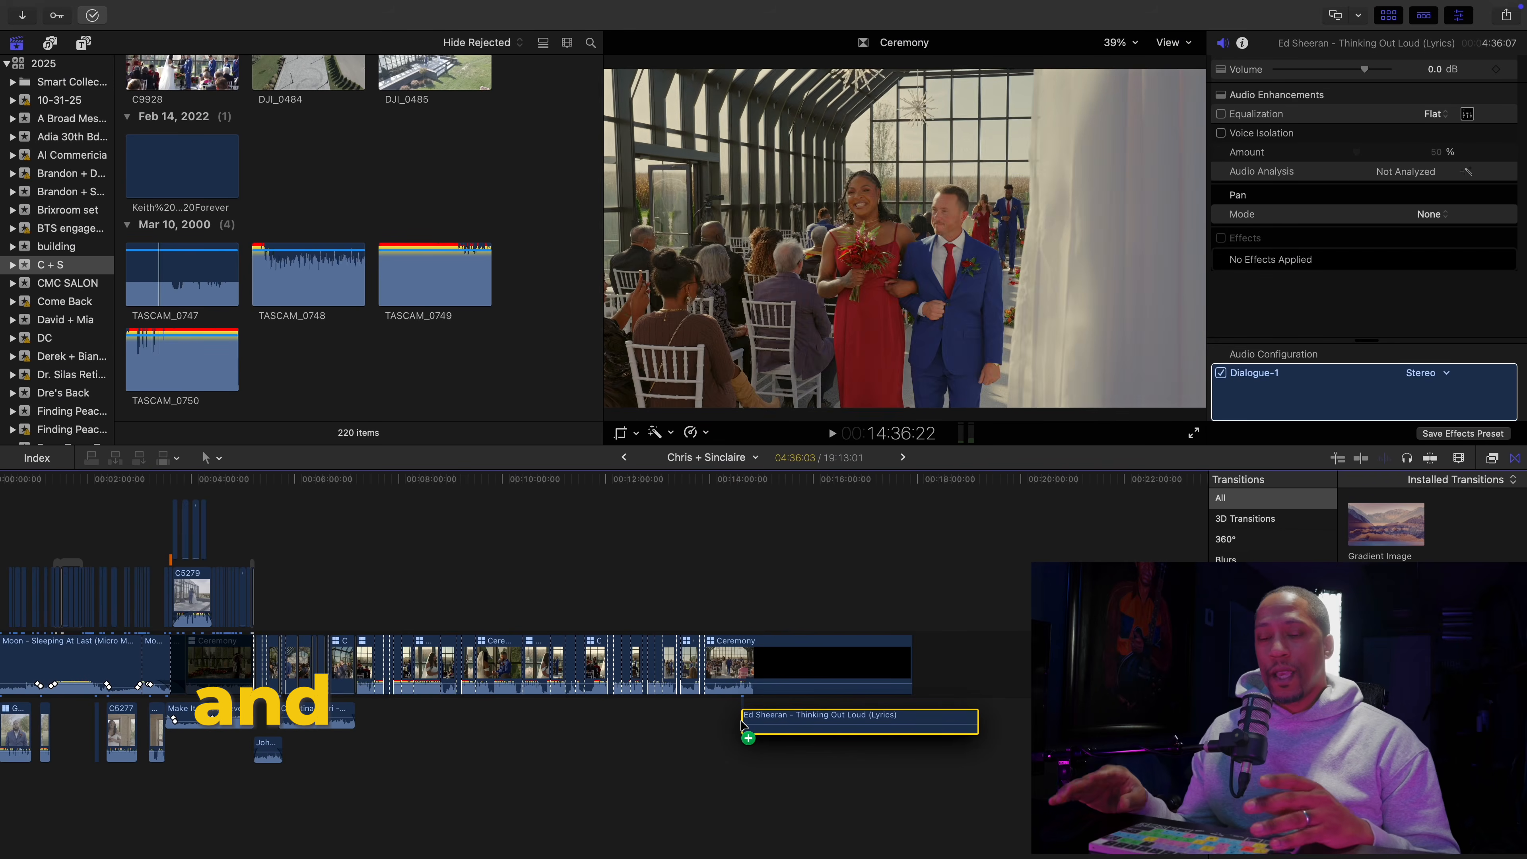
Place the song Ed Sheeran - Thinking Out Loud (Lyrics) under the end of the ceremony and play the final Ceremony cut
left_click_drag(743, 725, 706, 731)
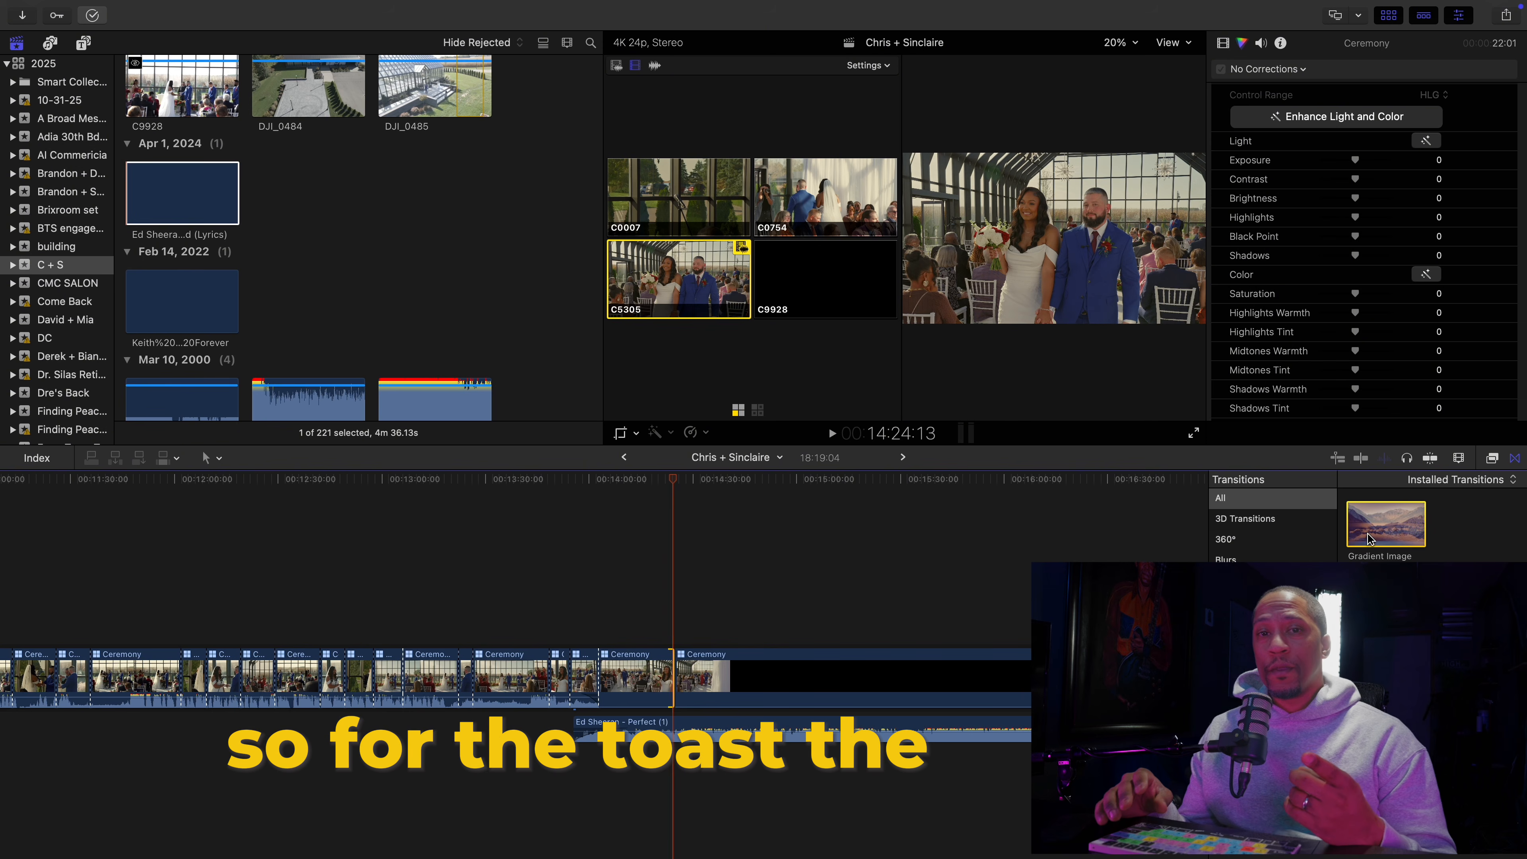
key("space")
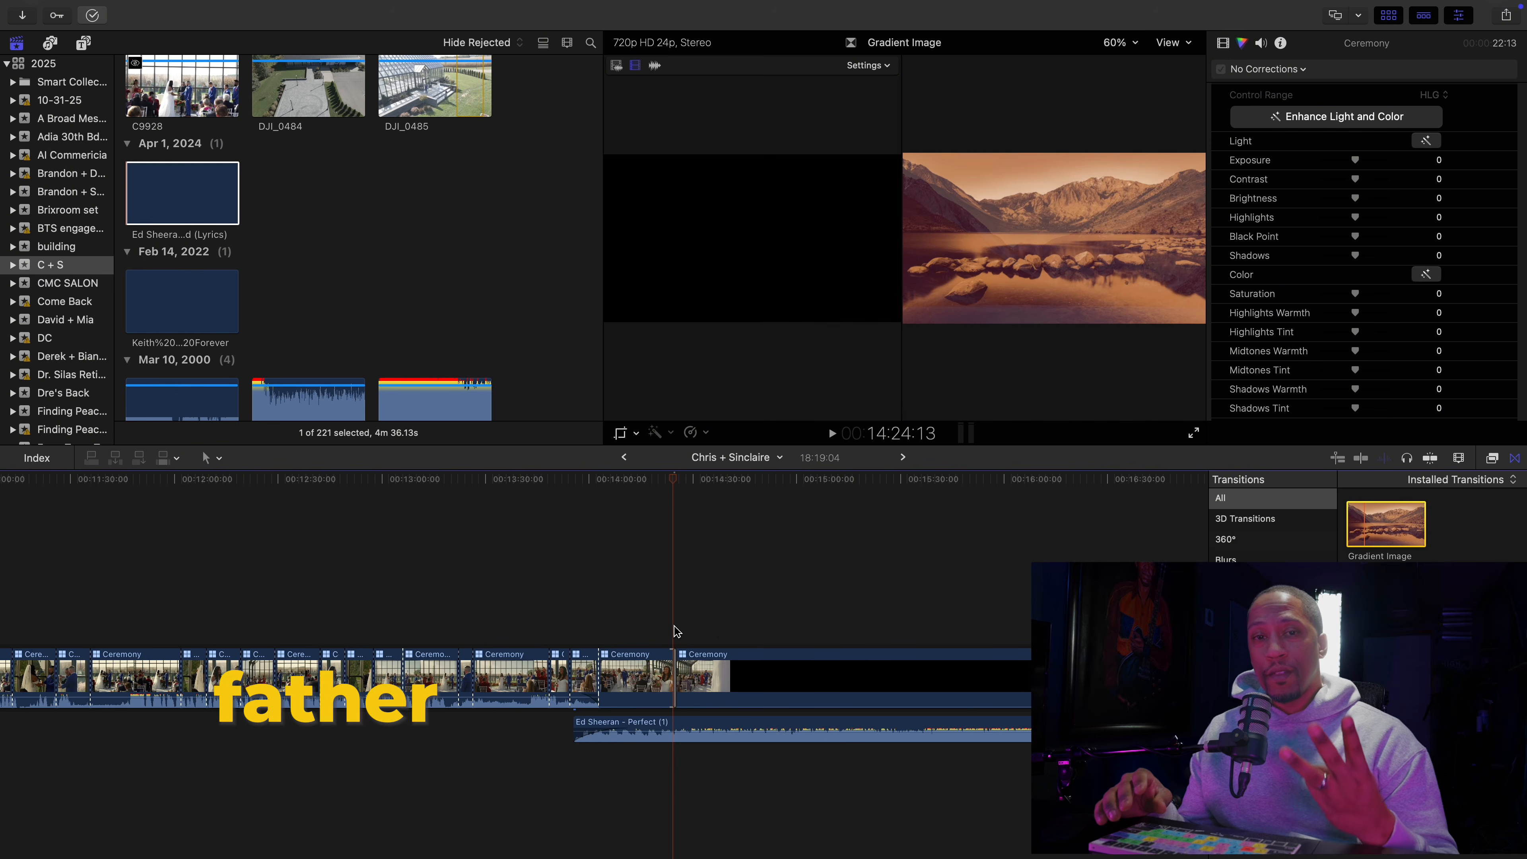
left_click(674, 628)
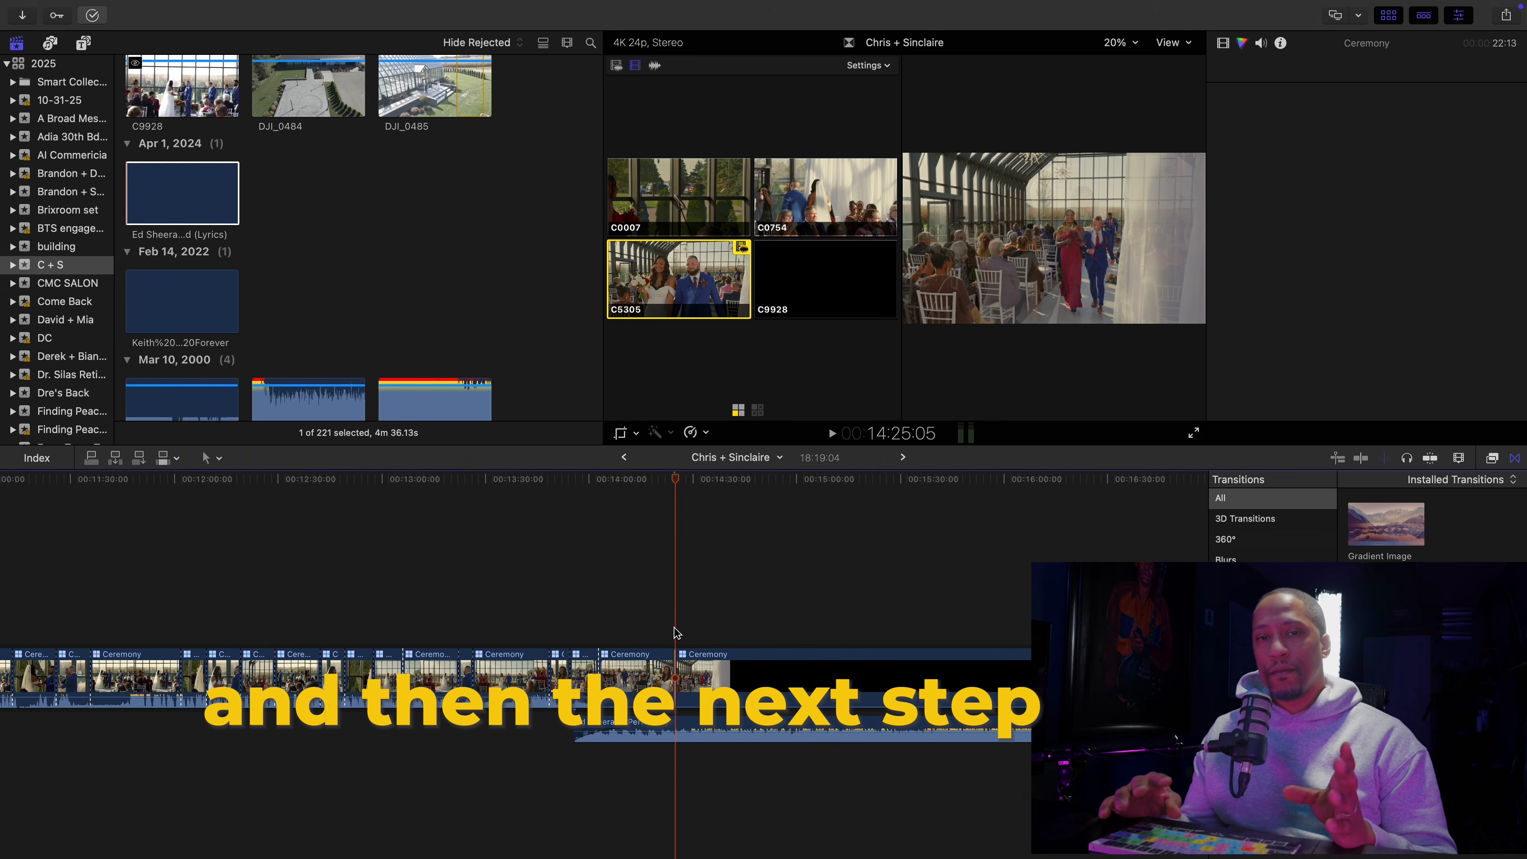
Append a range of about 3:29 from the couple shot C5293 after the final Ceremony clip
key("super+6")
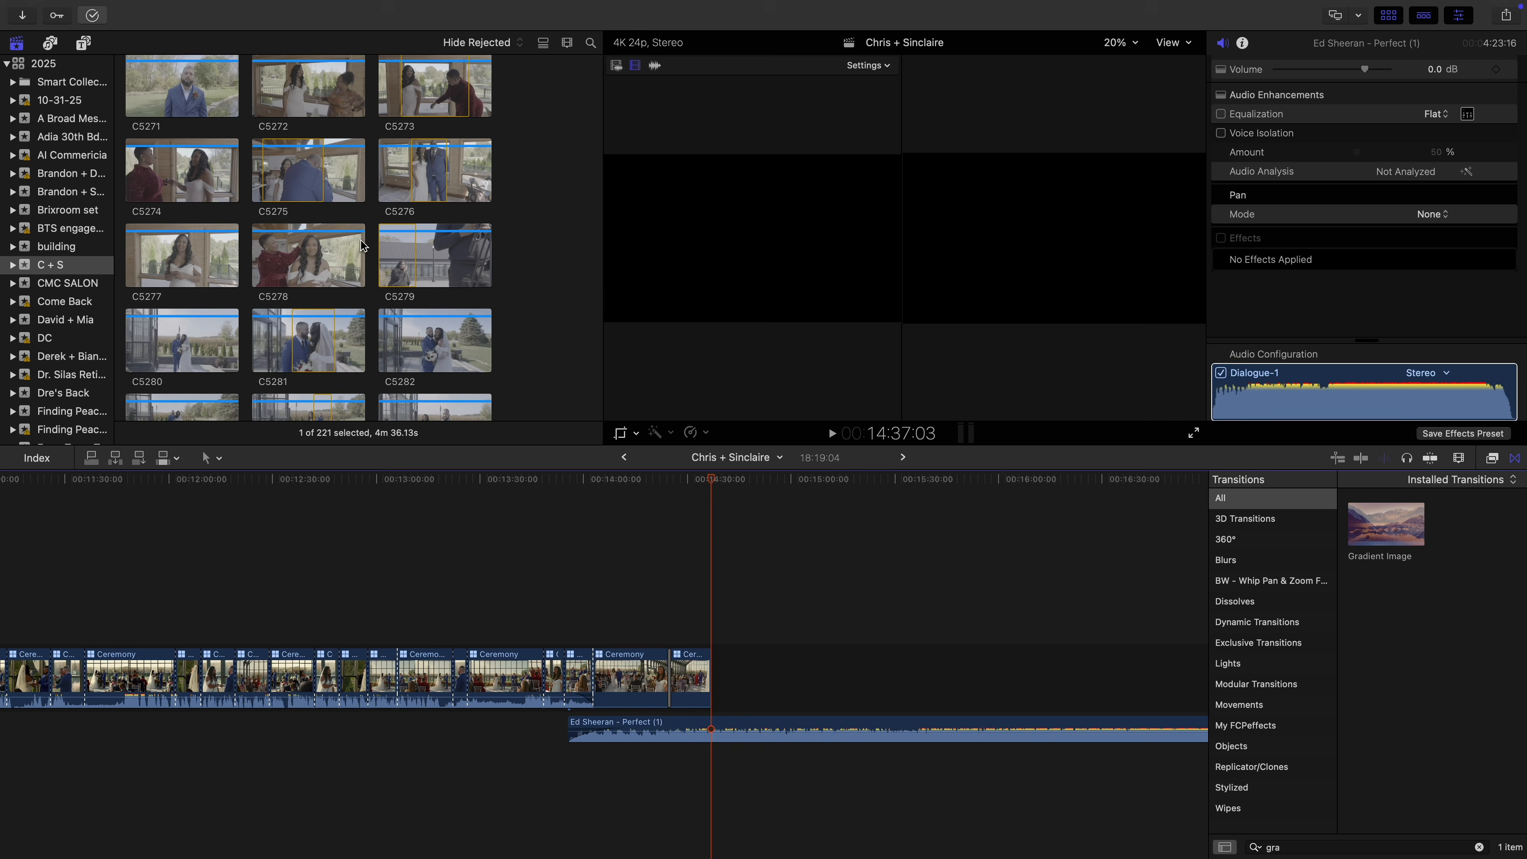
scroll(362, 245, "down", 10)
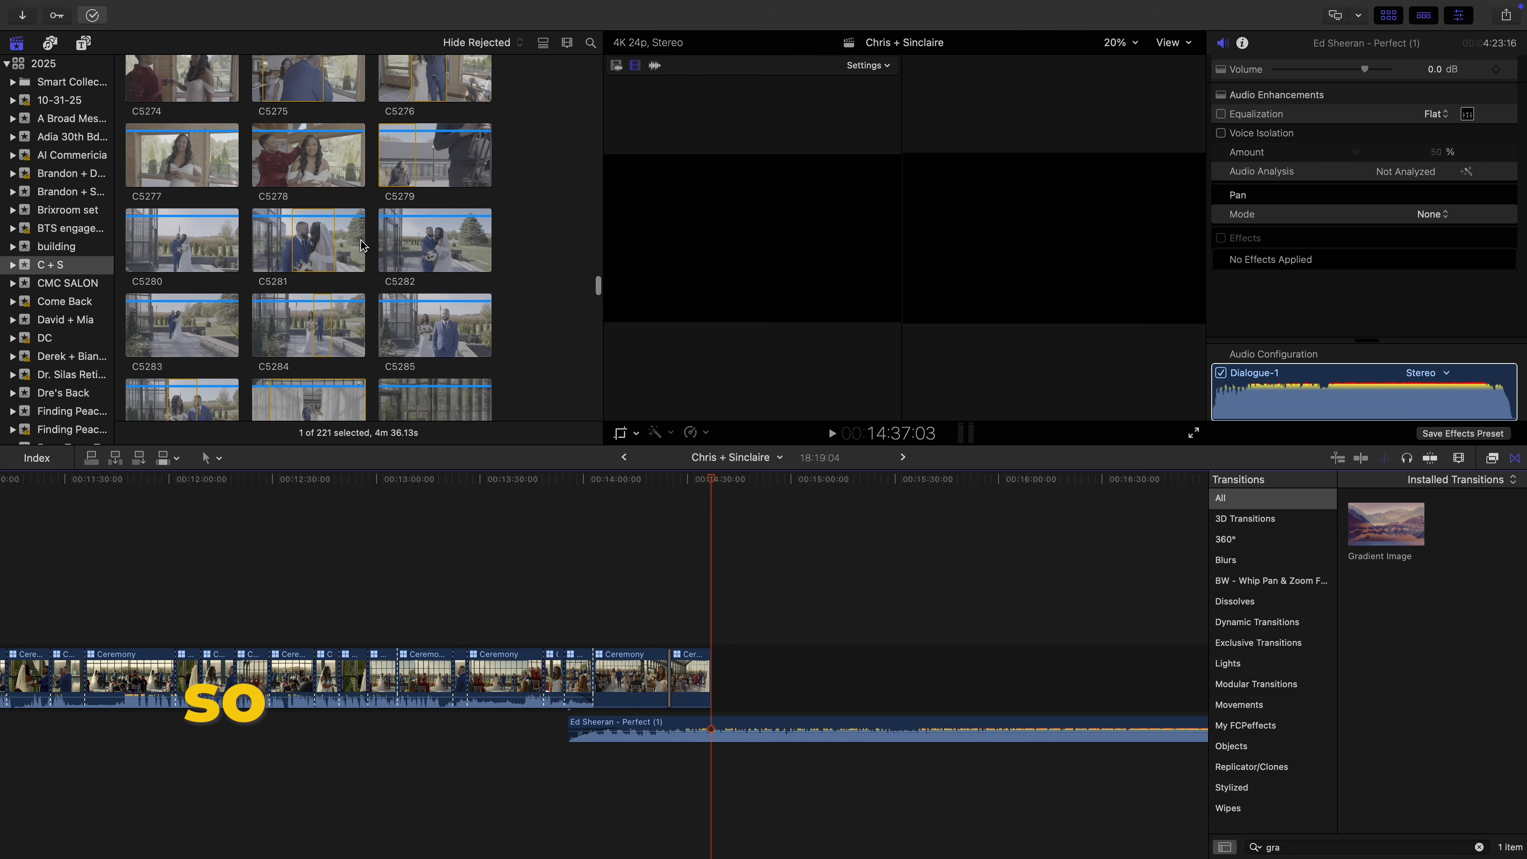
scroll(362, 246, "down", 4)
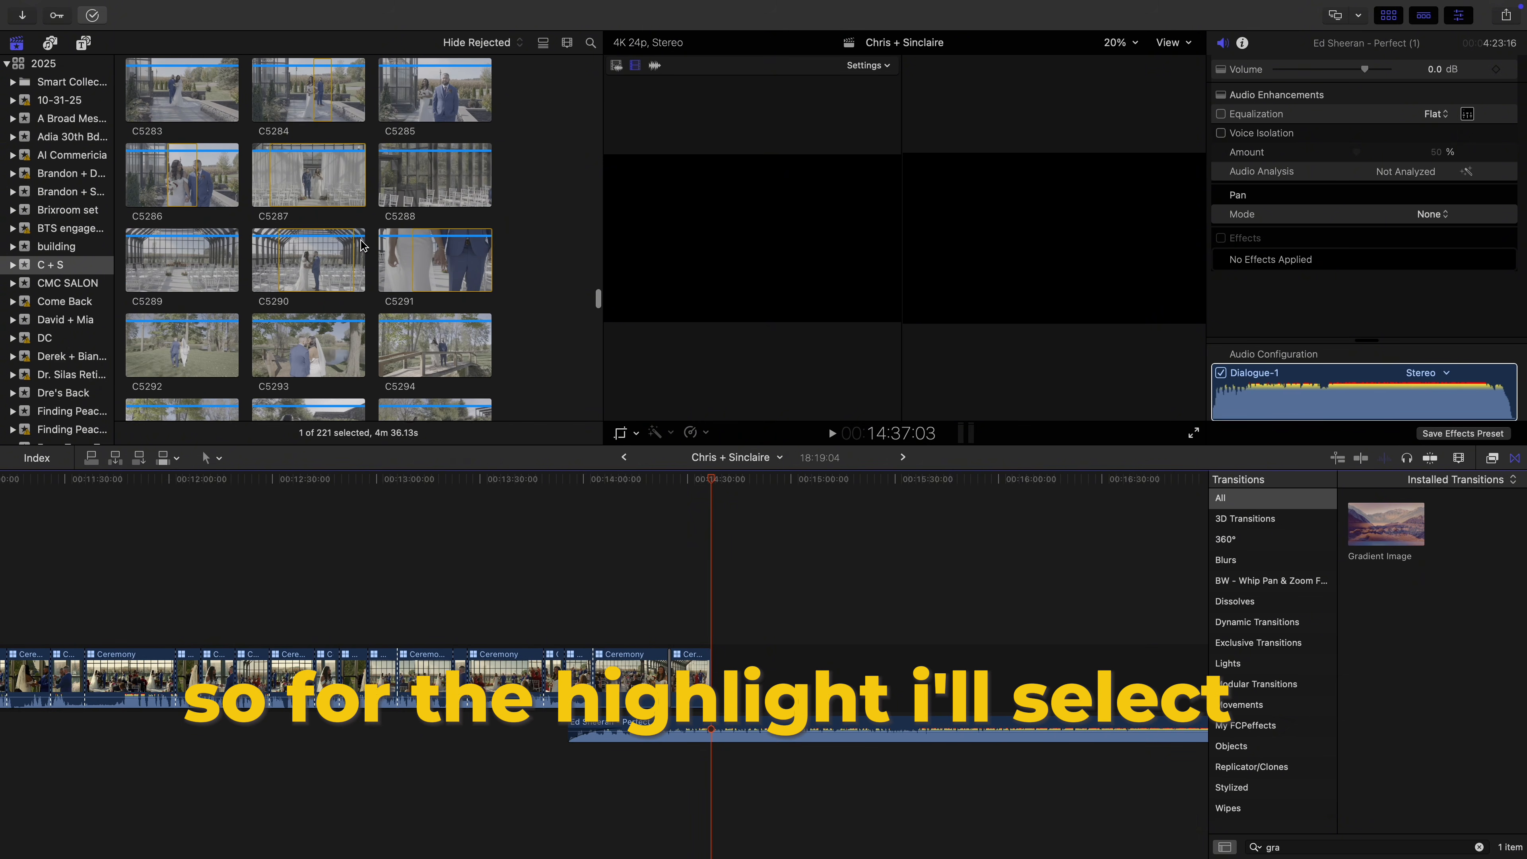
scroll(363, 245, "down", 2)
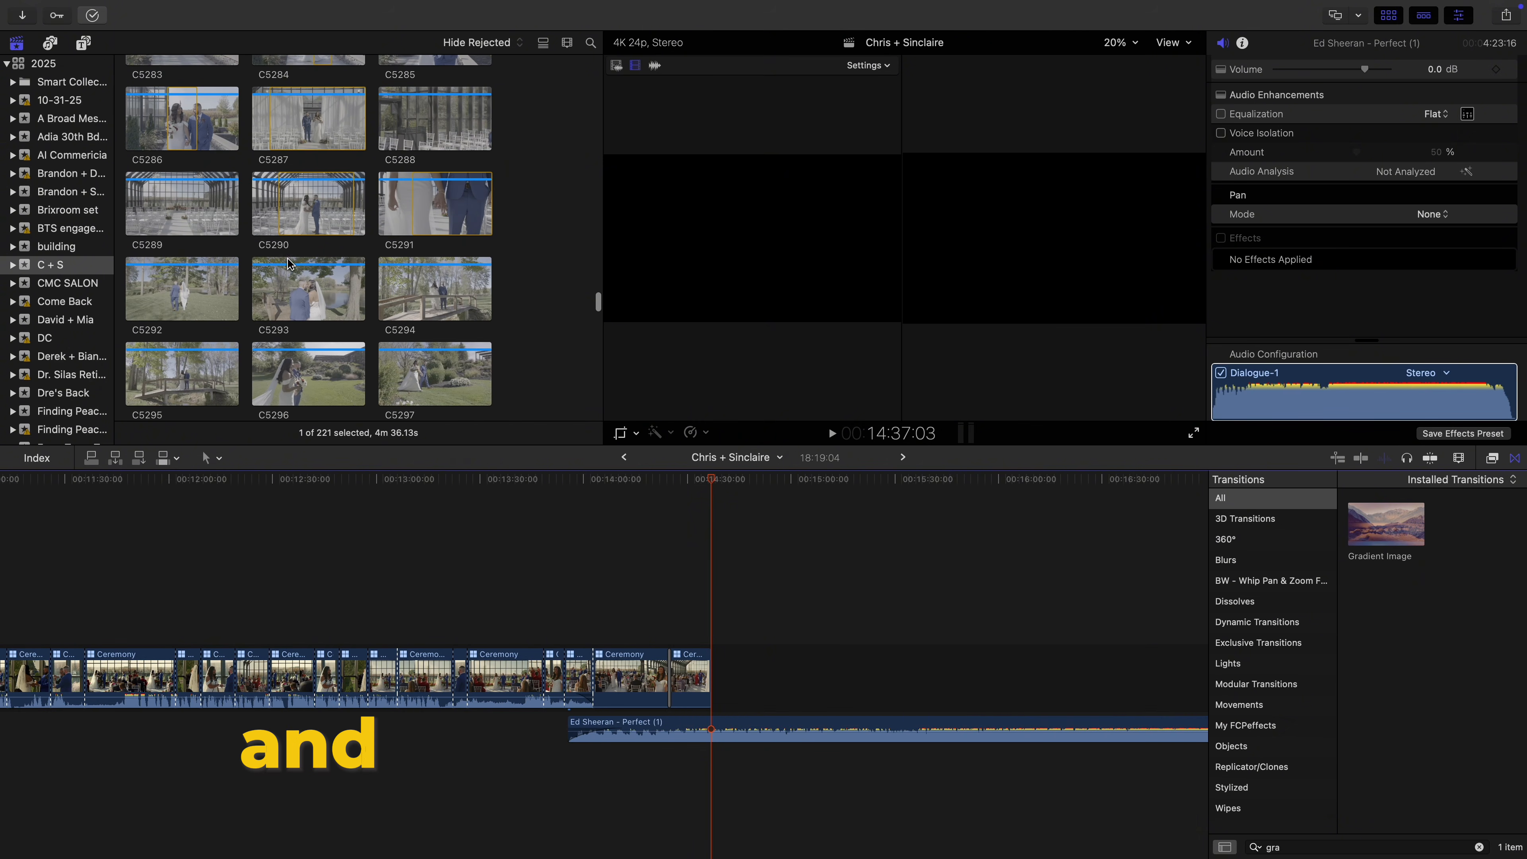
scroll(289, 263, "down", 2)
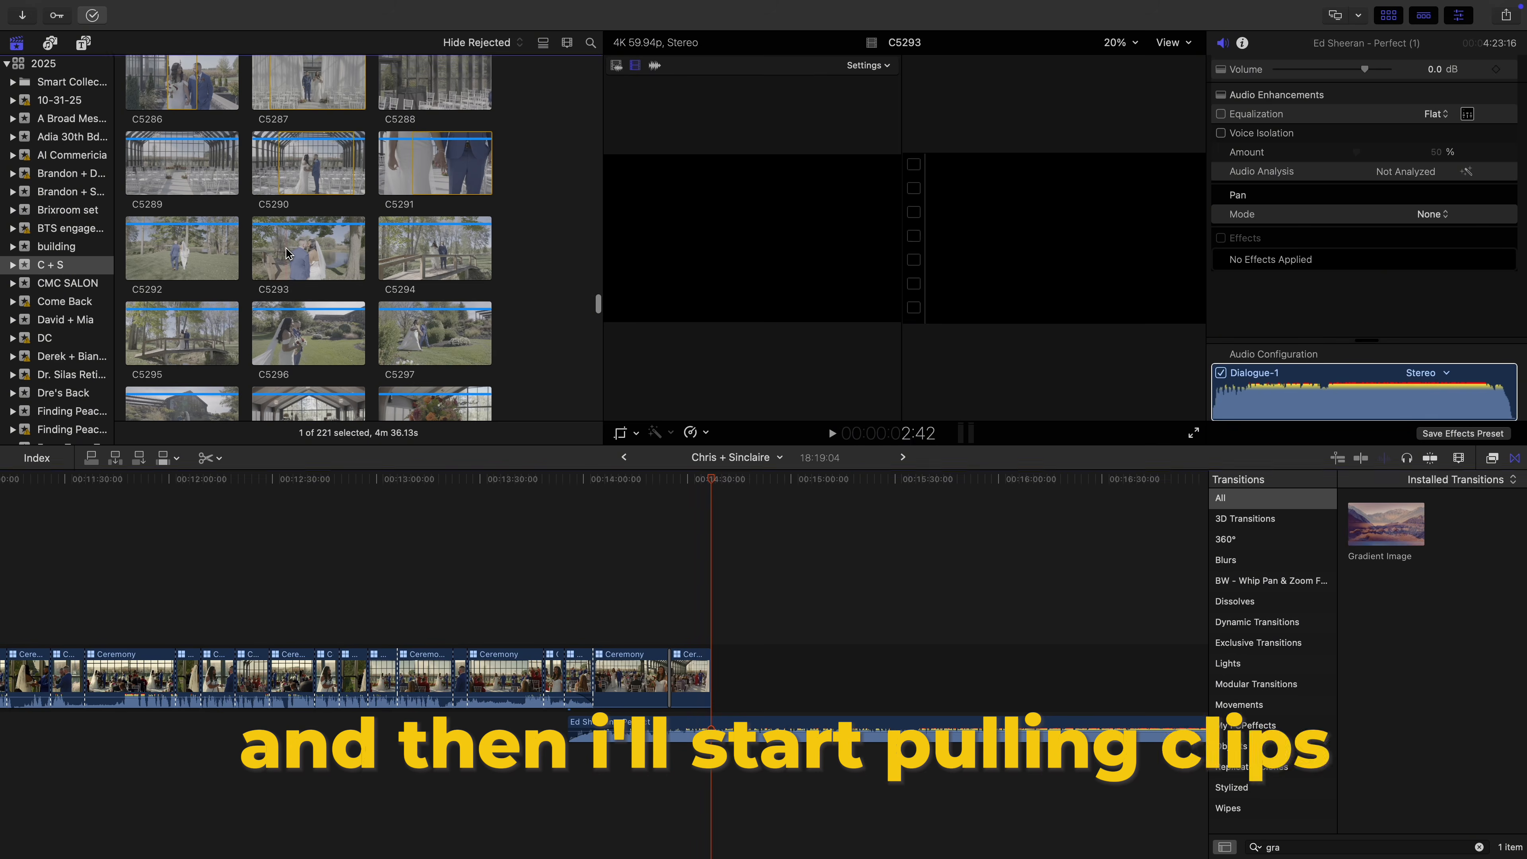
left_click_drag(289, 247, 734, 665)
Copy the attributes of the graded family group shot C0750 and paste them onto the C5293 clip at the end of the timeline
scroll(515, 601, "left", 20)
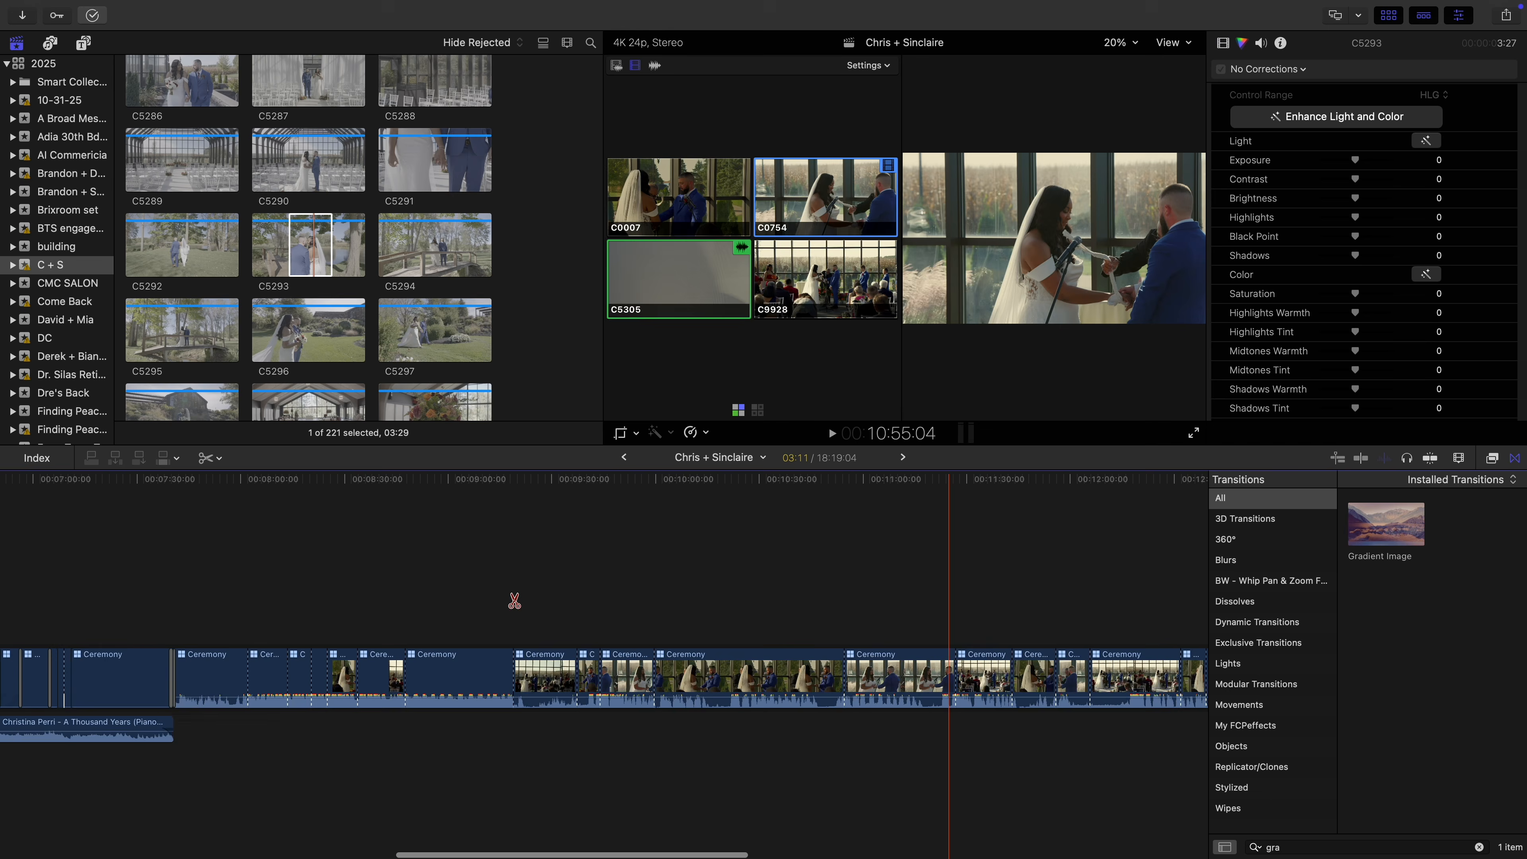
scroll(515, 602, "left", 10)
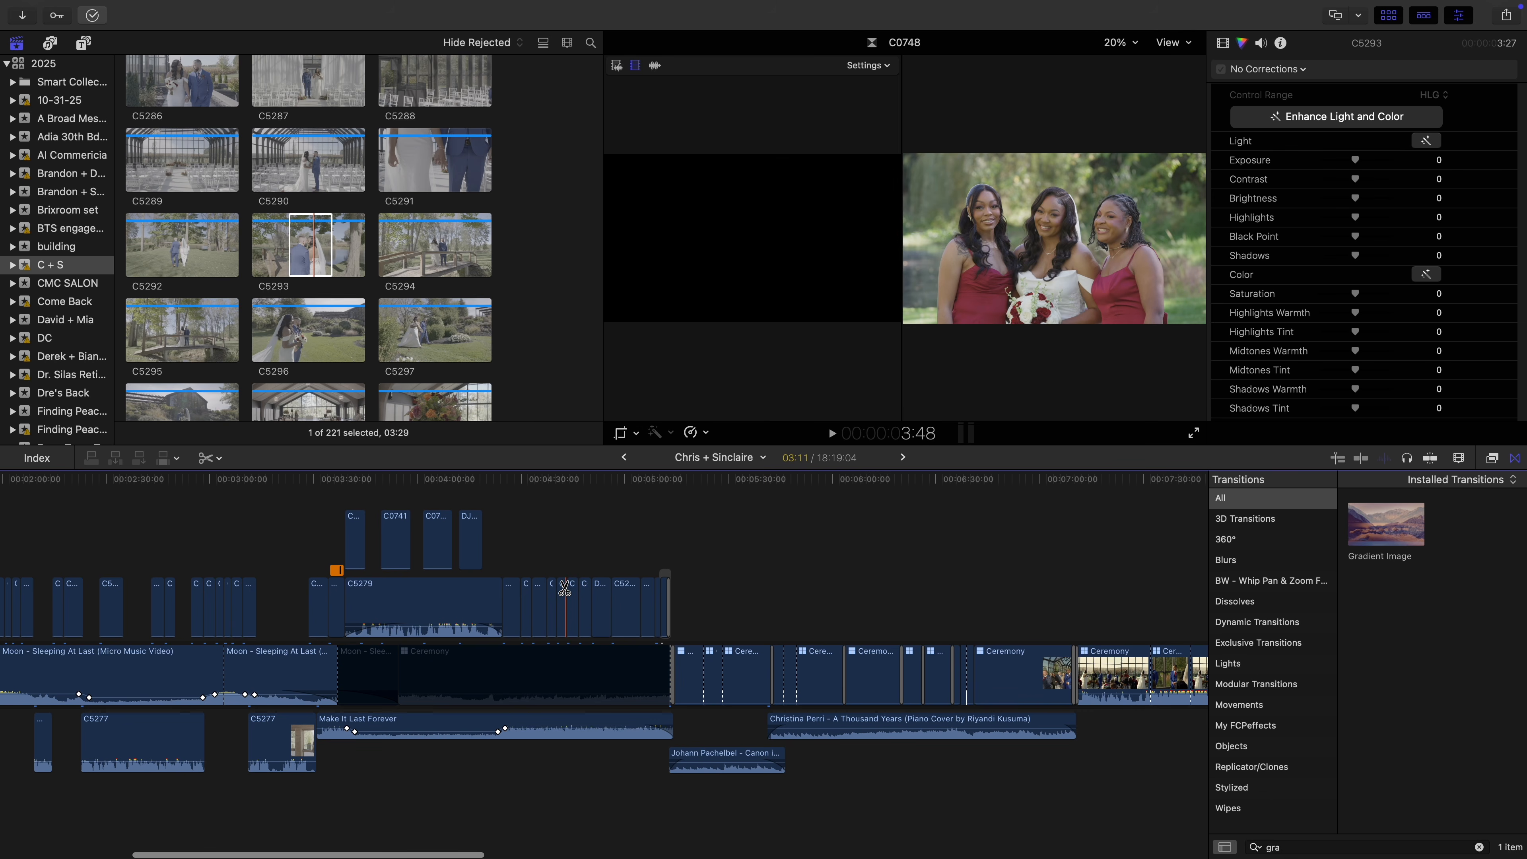
key("a")
key("space")
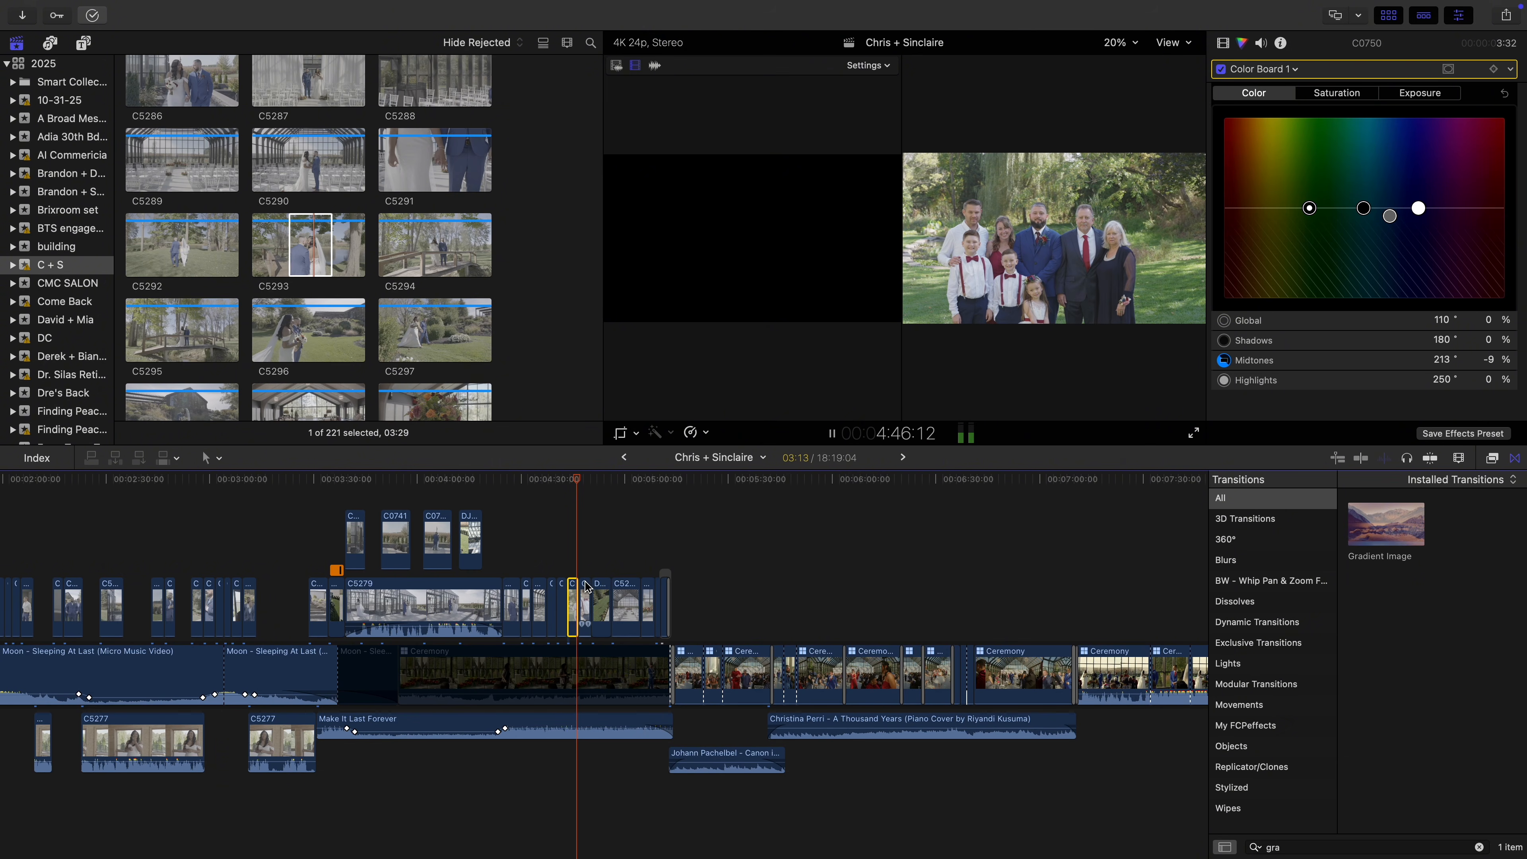
scroll(594, 579, "right", 15)
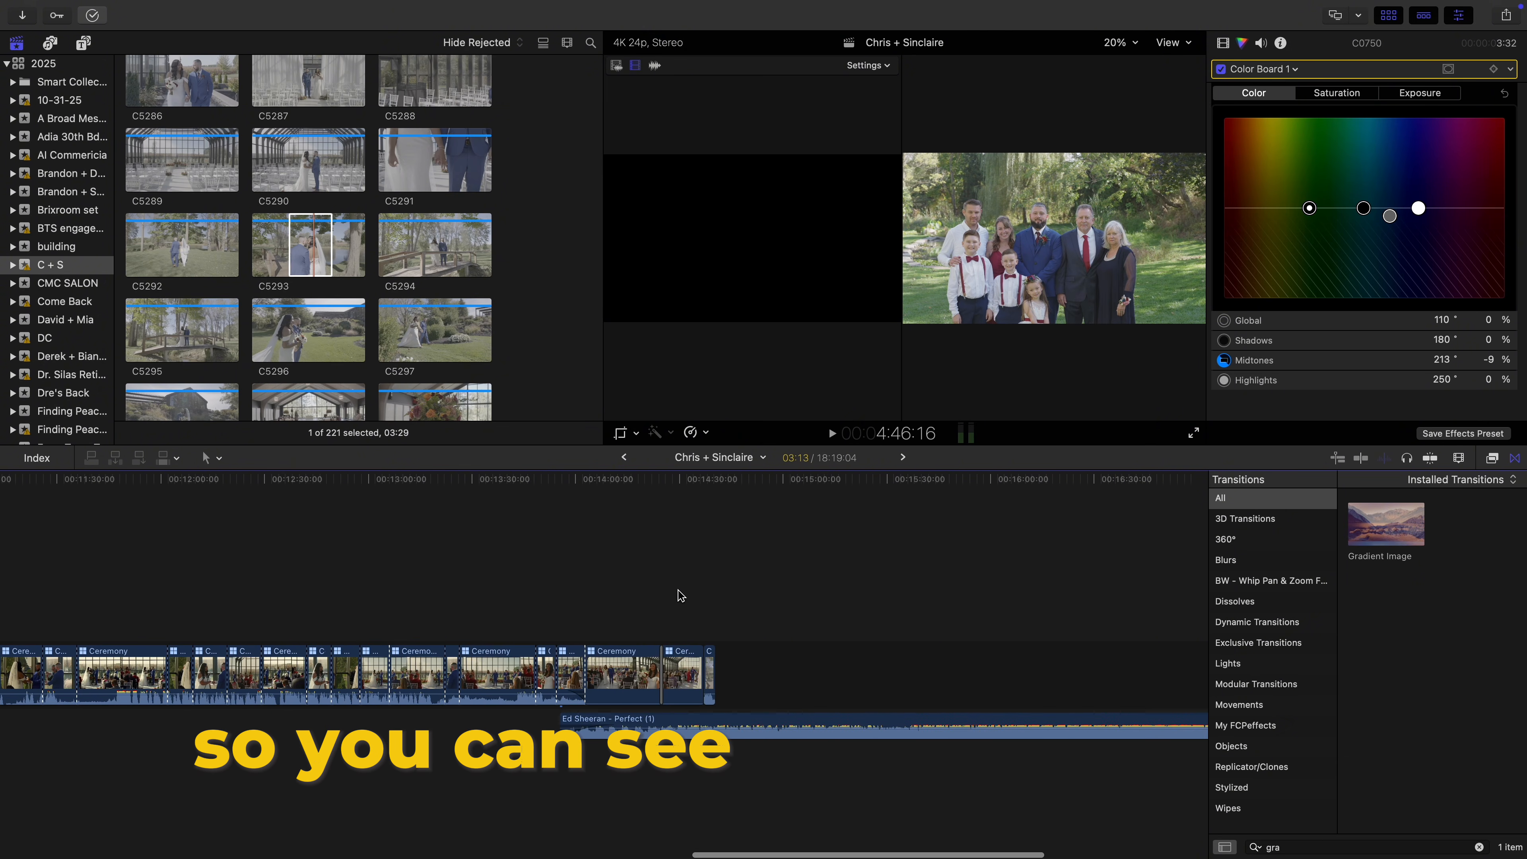
left_click(707, 598)
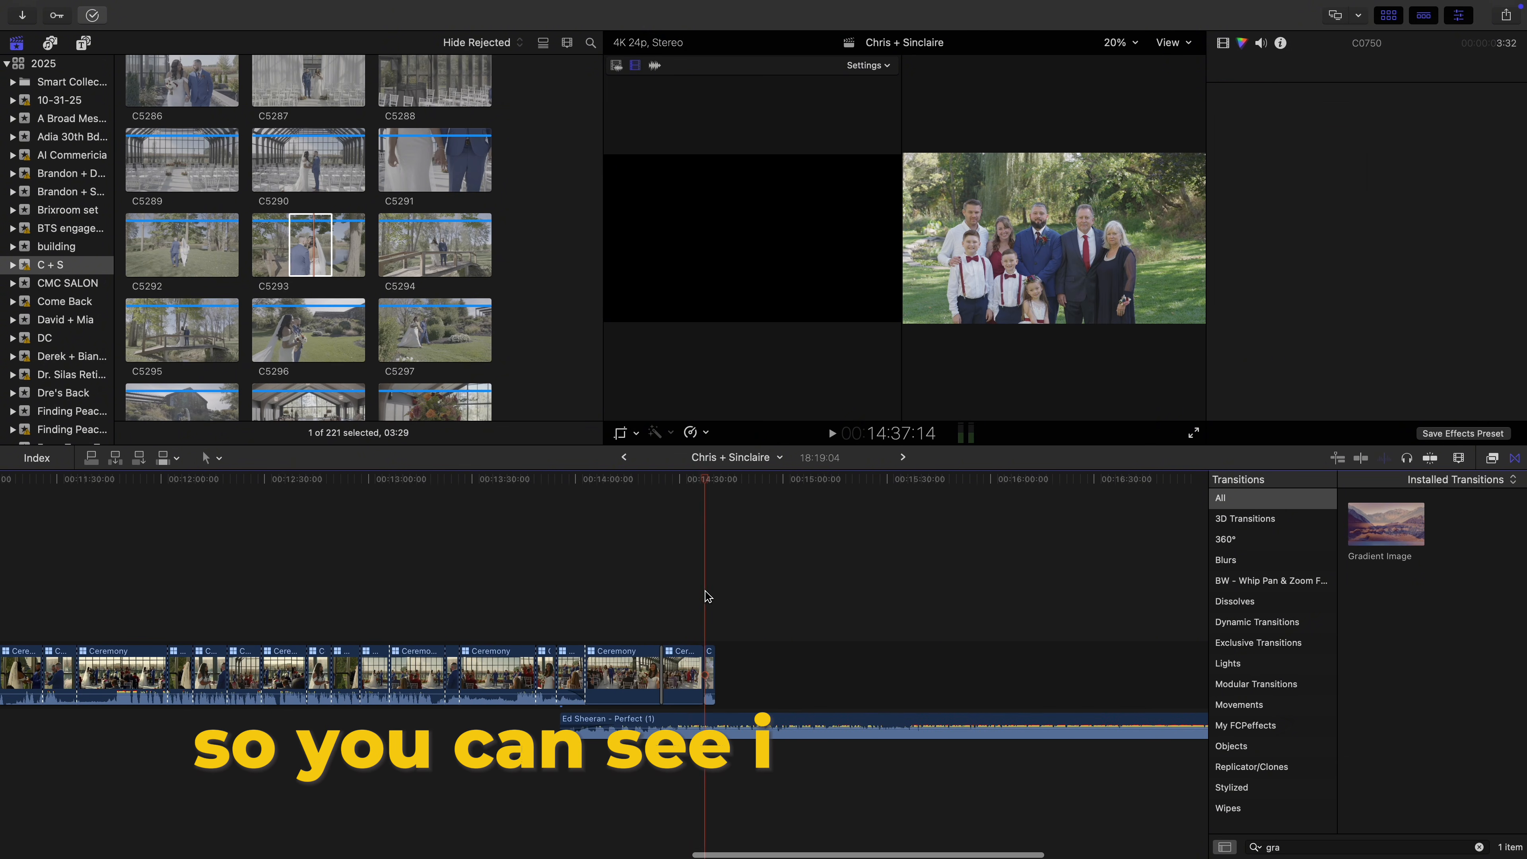
left_click(710, 664)
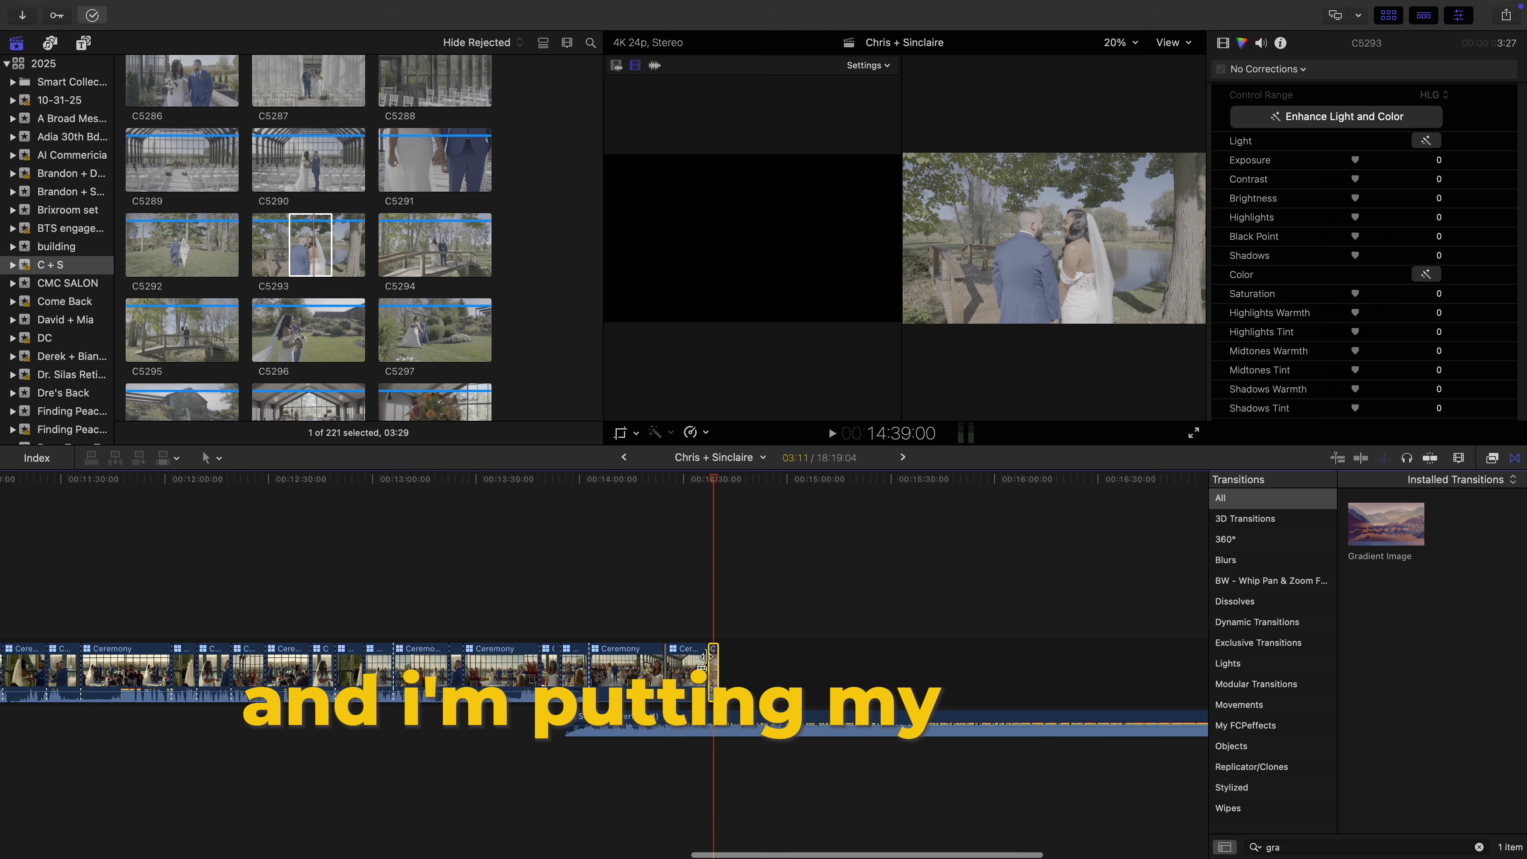
key("super+shift+v")
key("Return")
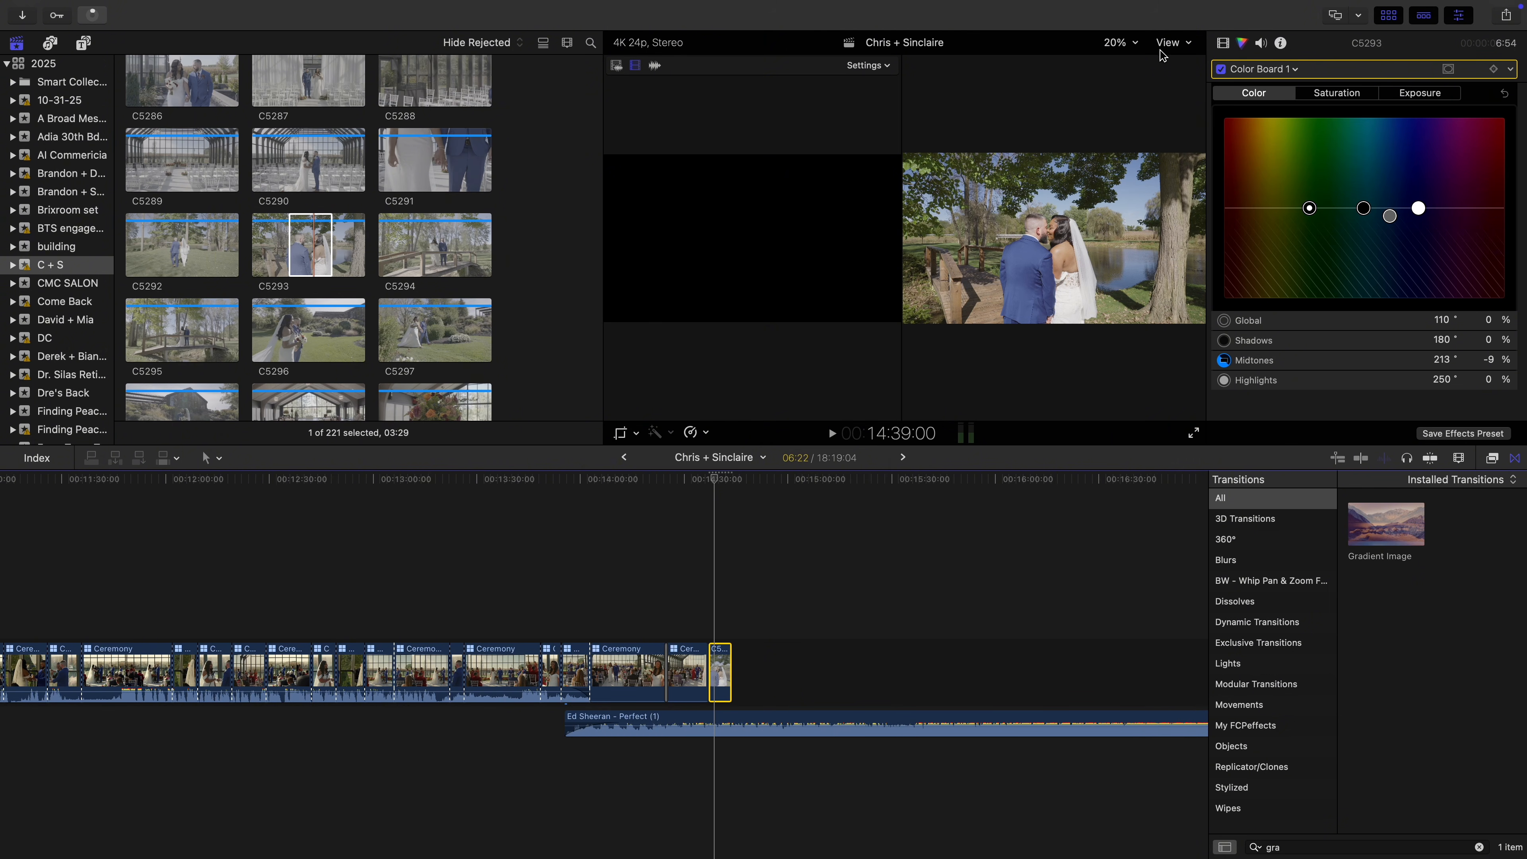
Hide the camera angles and set C5293's Color Adjustments to Brightness -81, Highlights -100 and Black Point -37
left_click(1176, 43)
left_click(1203, 106)
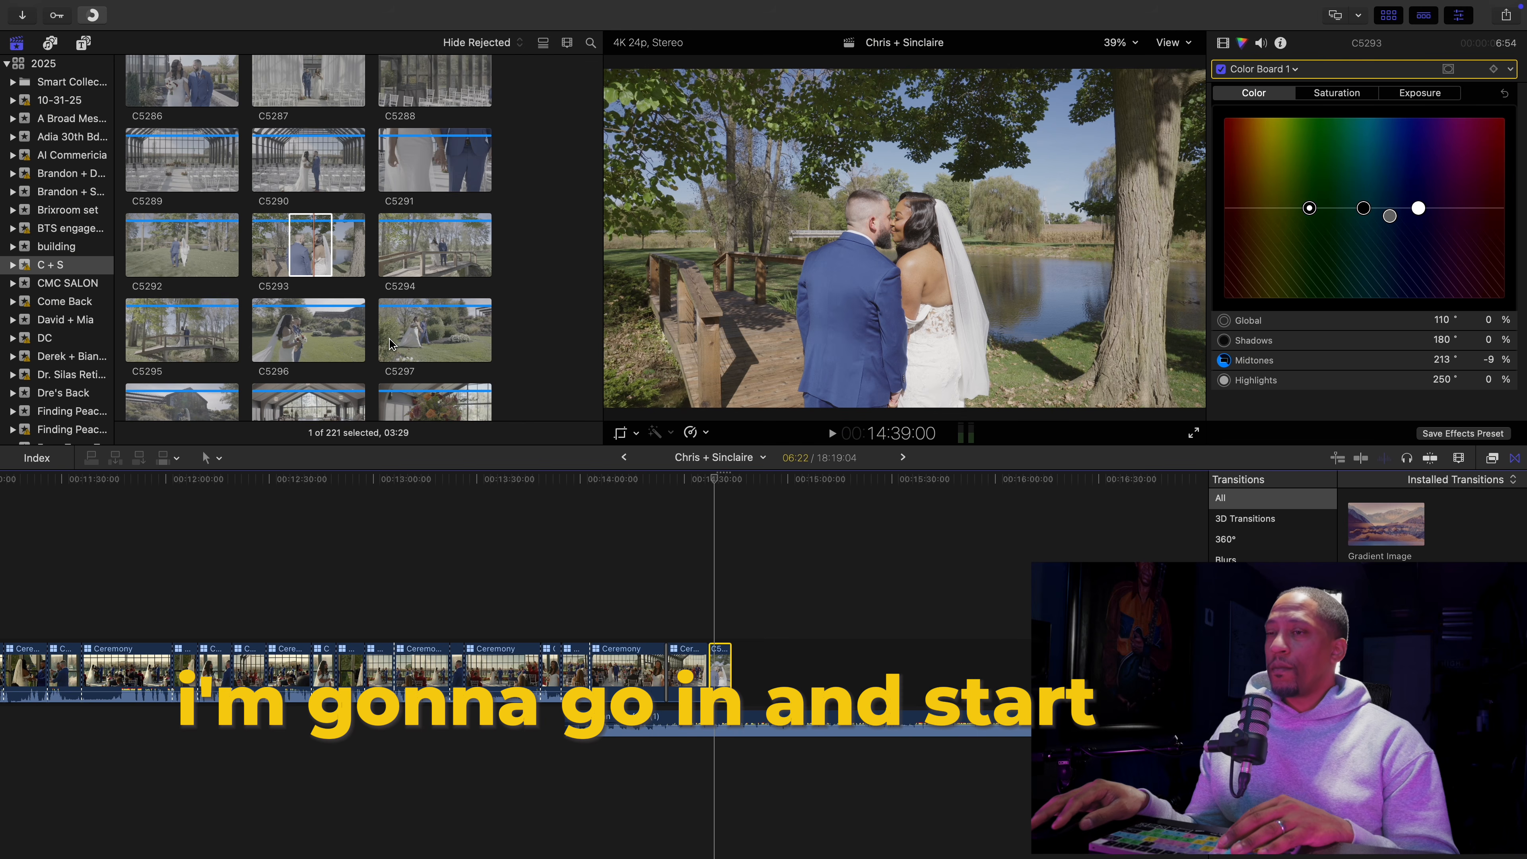
left_click(1294, 70)
left_click(1289, 110)
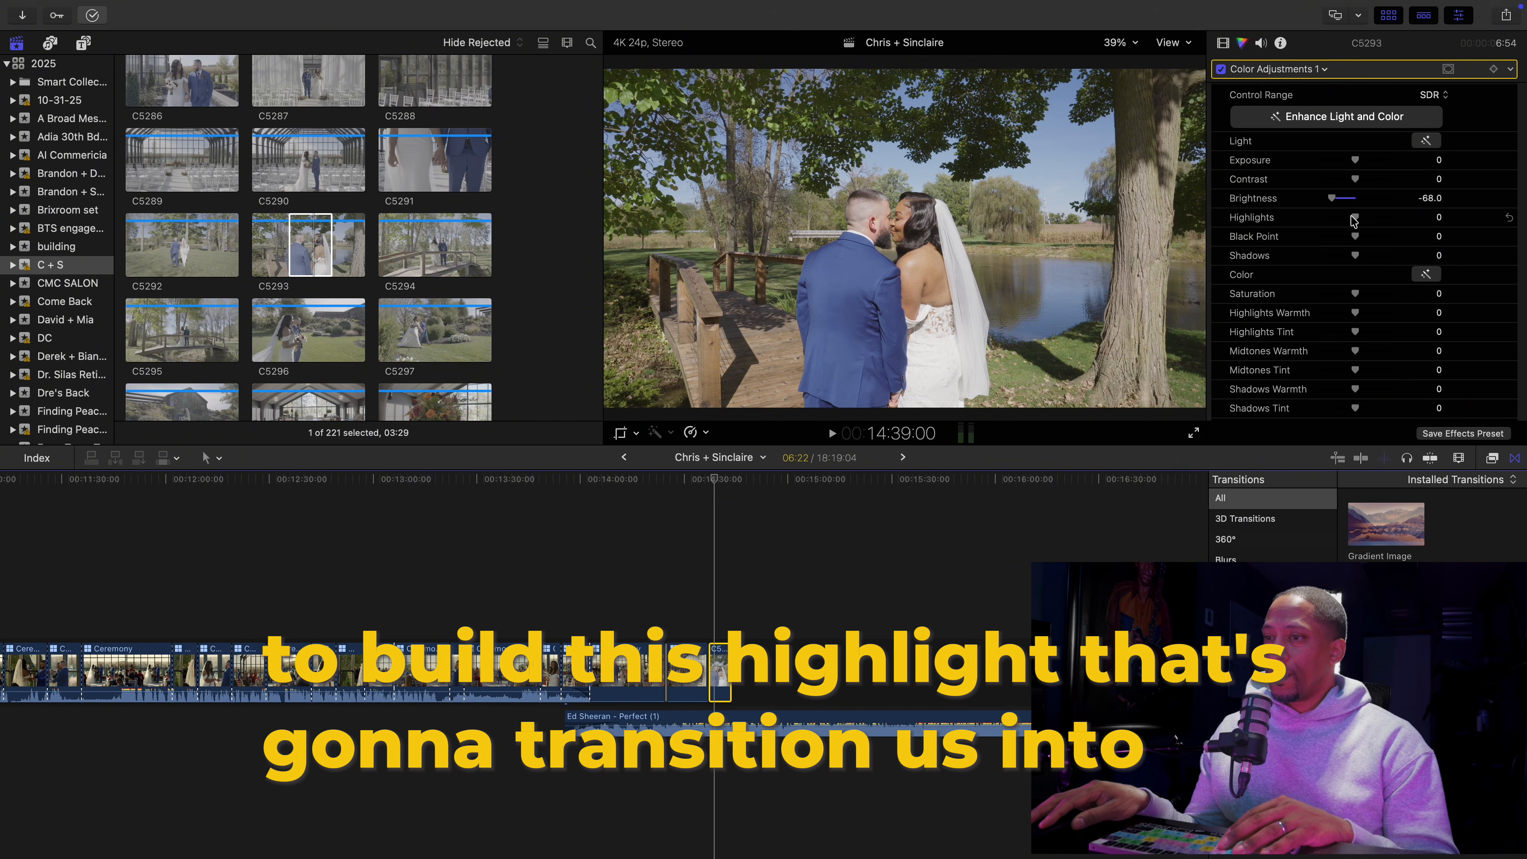
left_click_drag(1353, 220, 1286, 223)
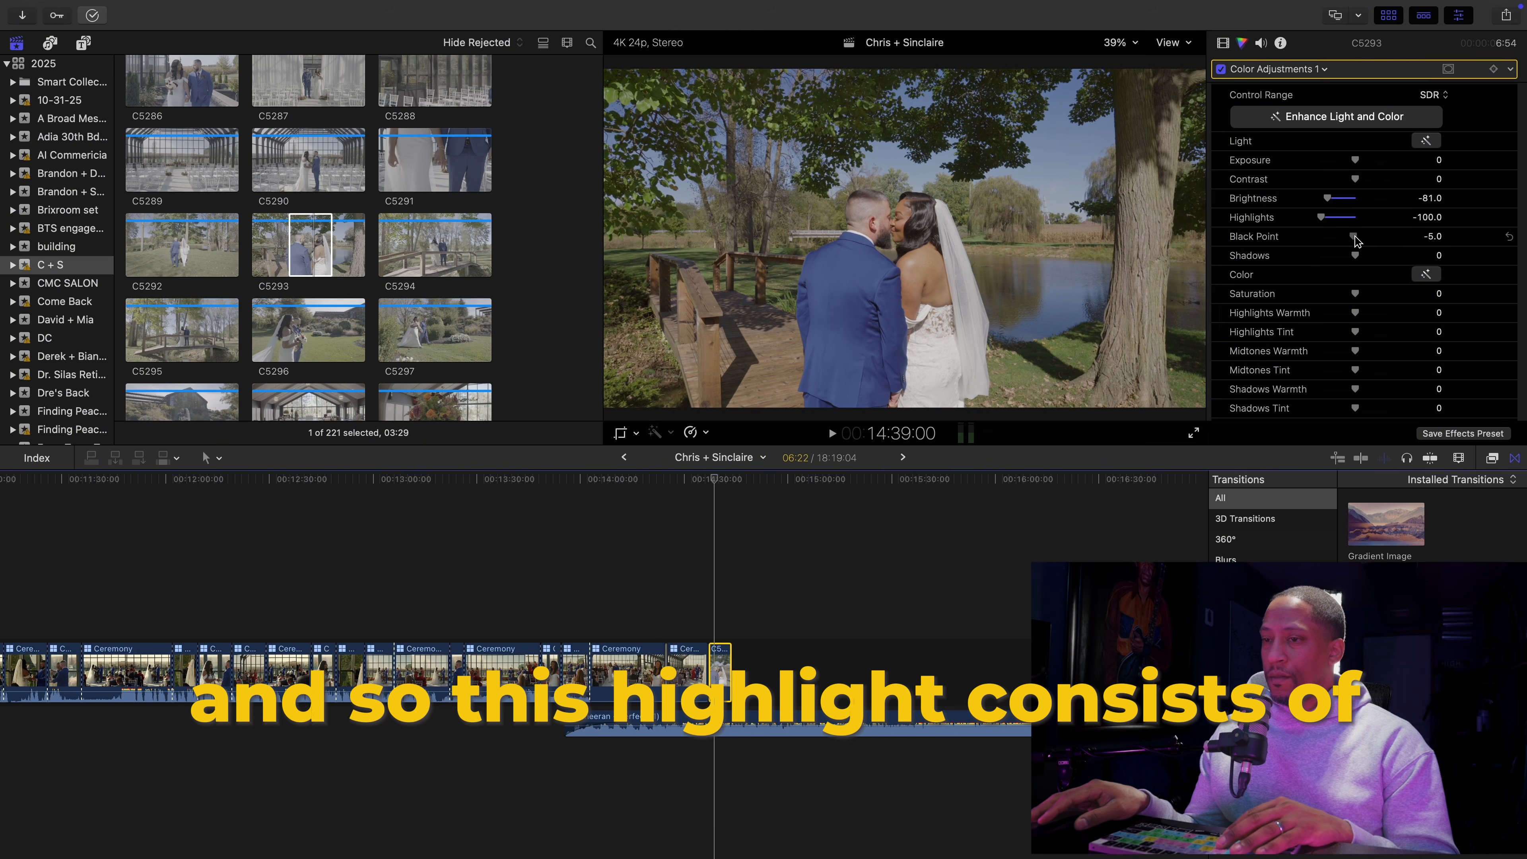
left_click_drag(1349, 242, 1345, 243)
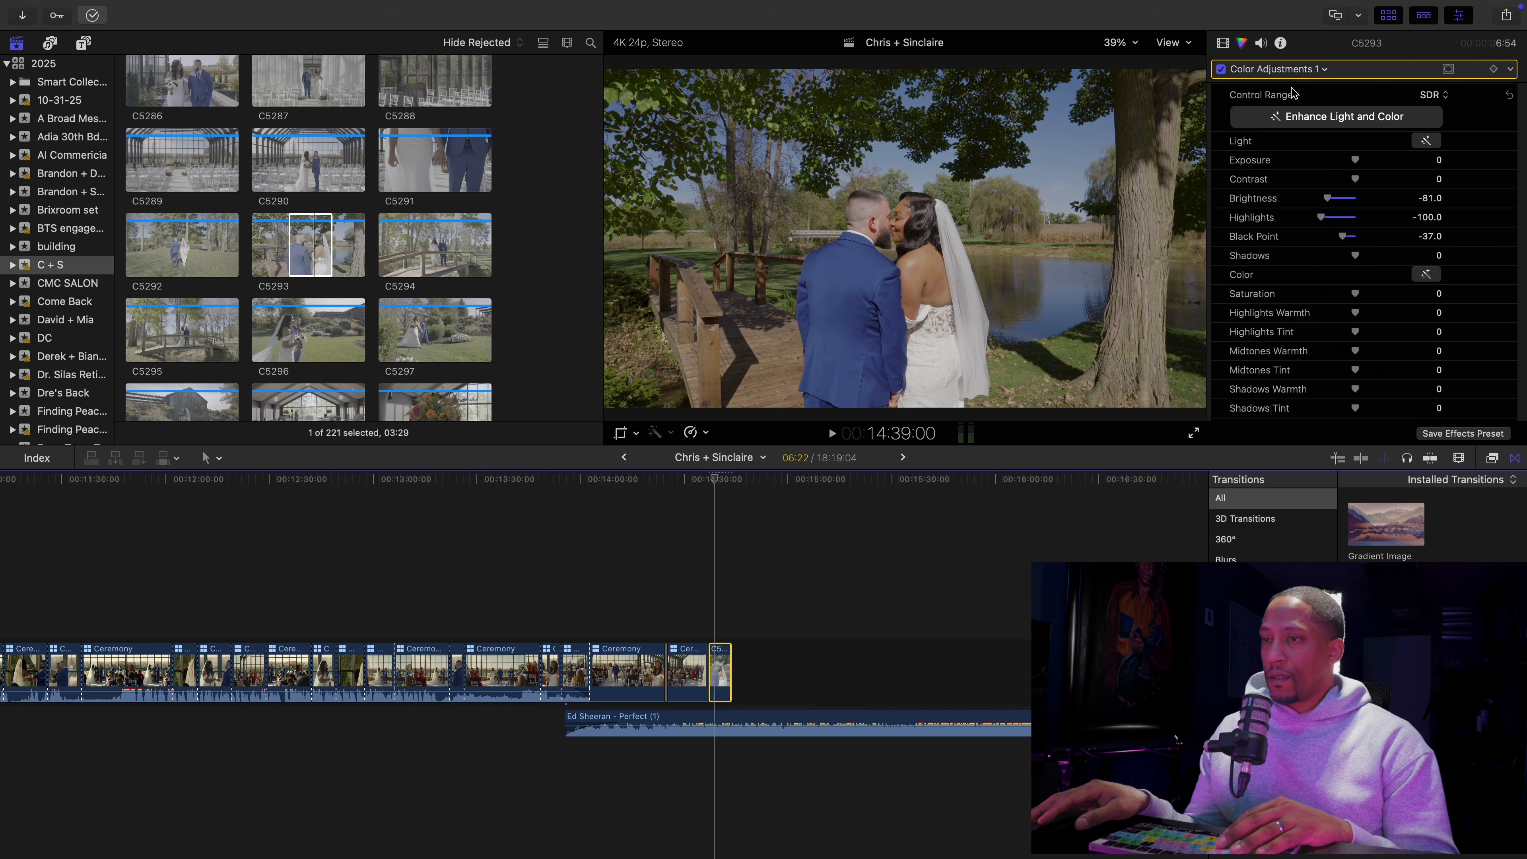
left_click(1332, 17)
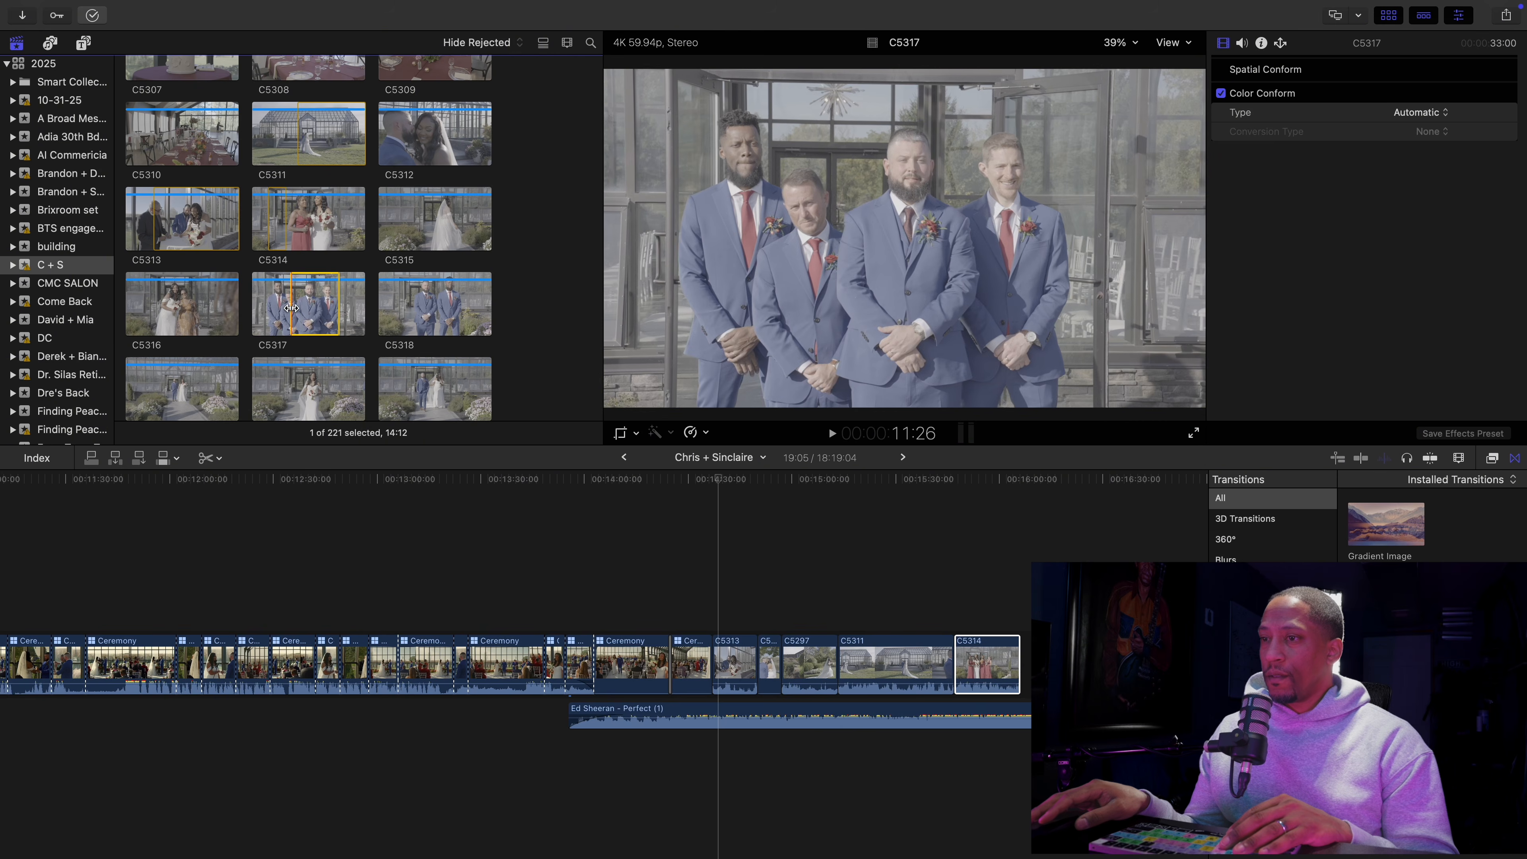
Append about 2:55 of the groomsmen shot C5317 and about 24:48 of the couple shot C5320 to the end of the highlight
left_click_drag(291, 308, 329, 300)
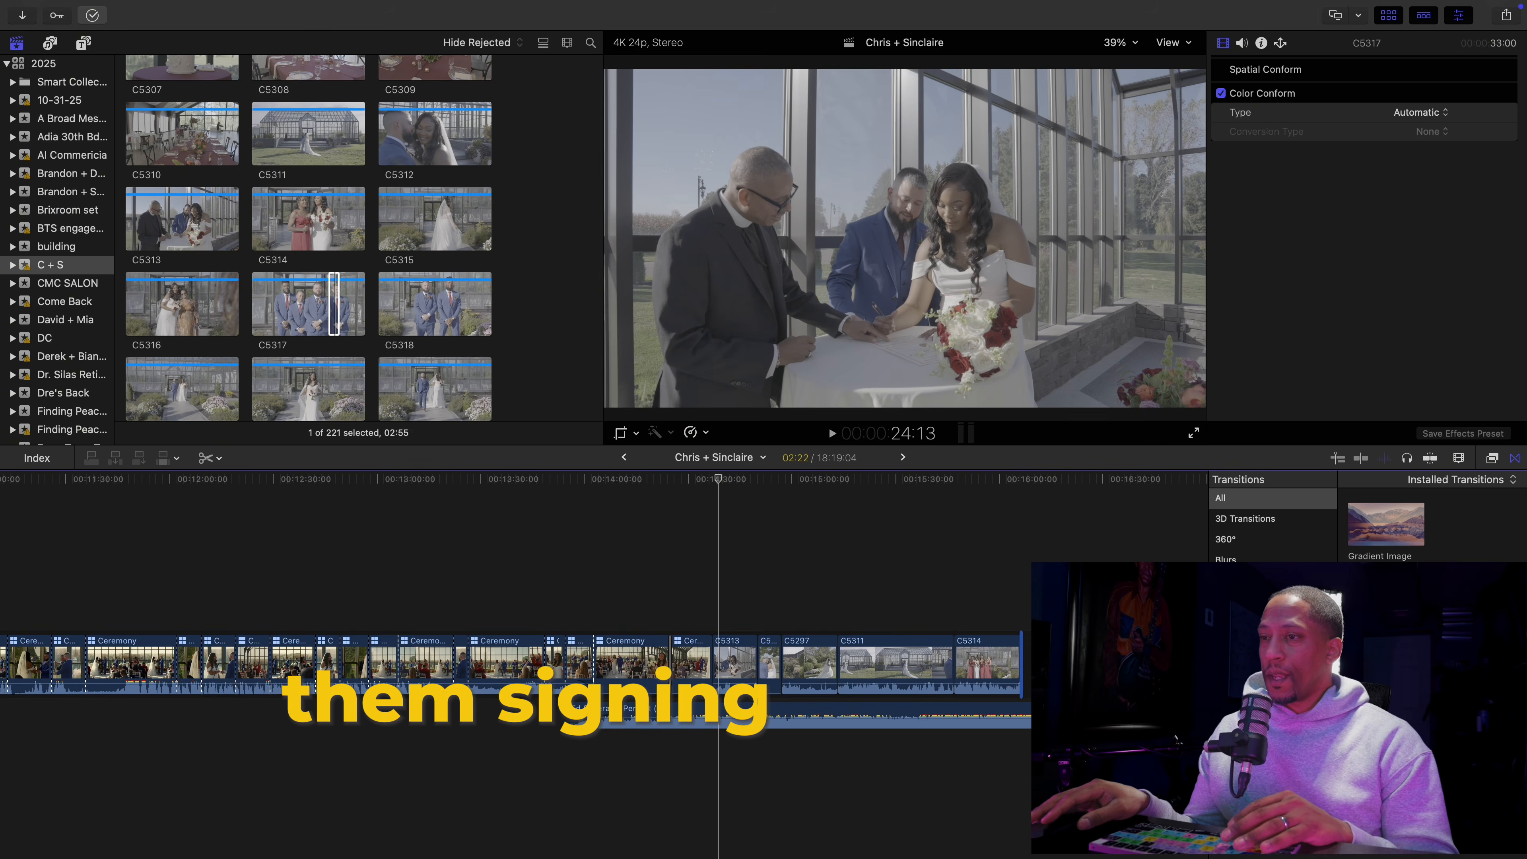
scroll(497, 277, "down", 3)
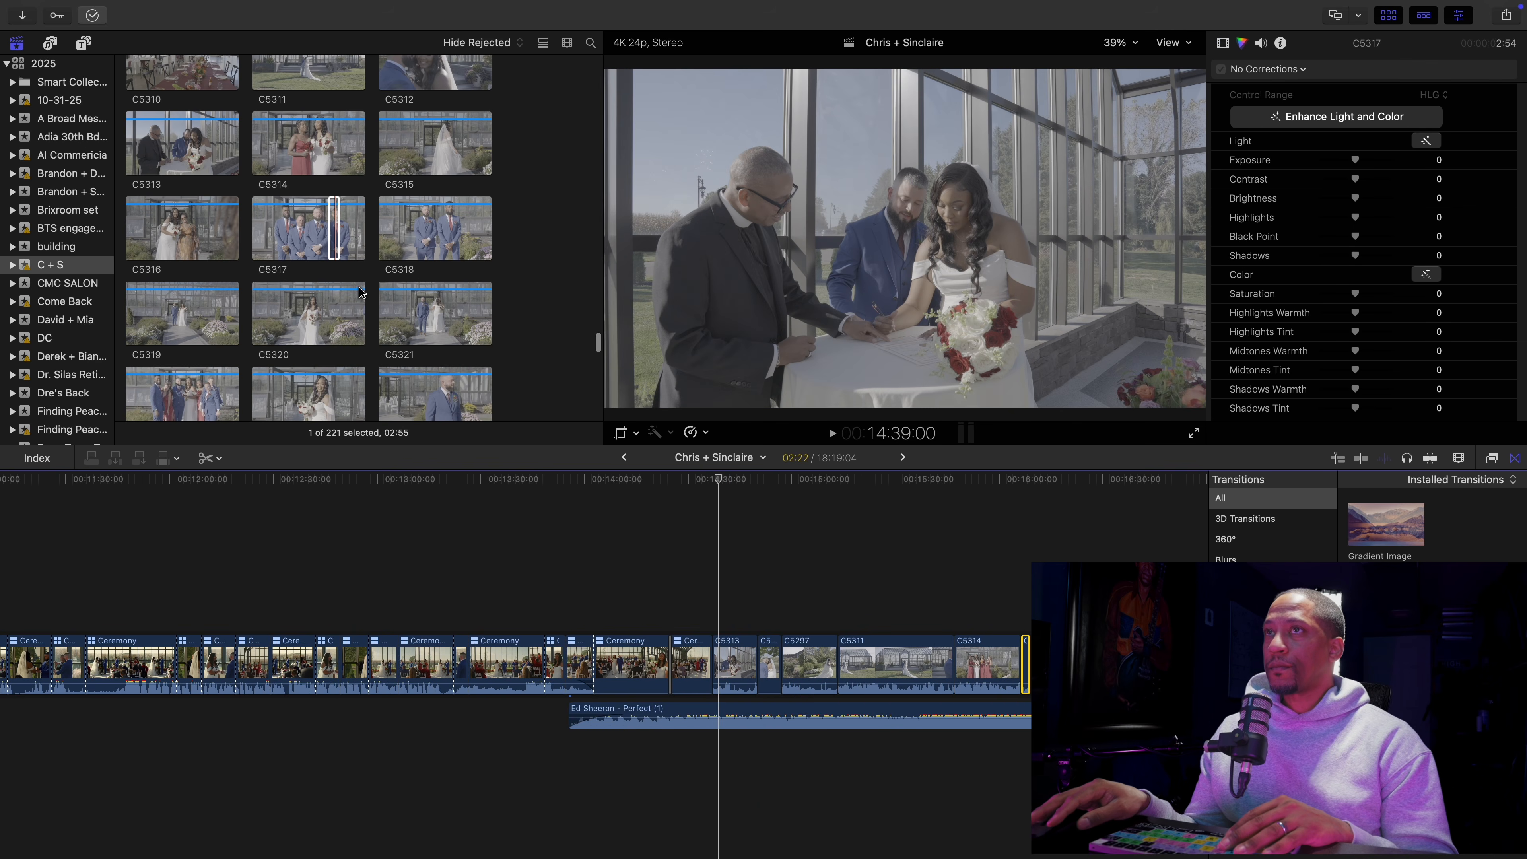
left_click(293, 310)
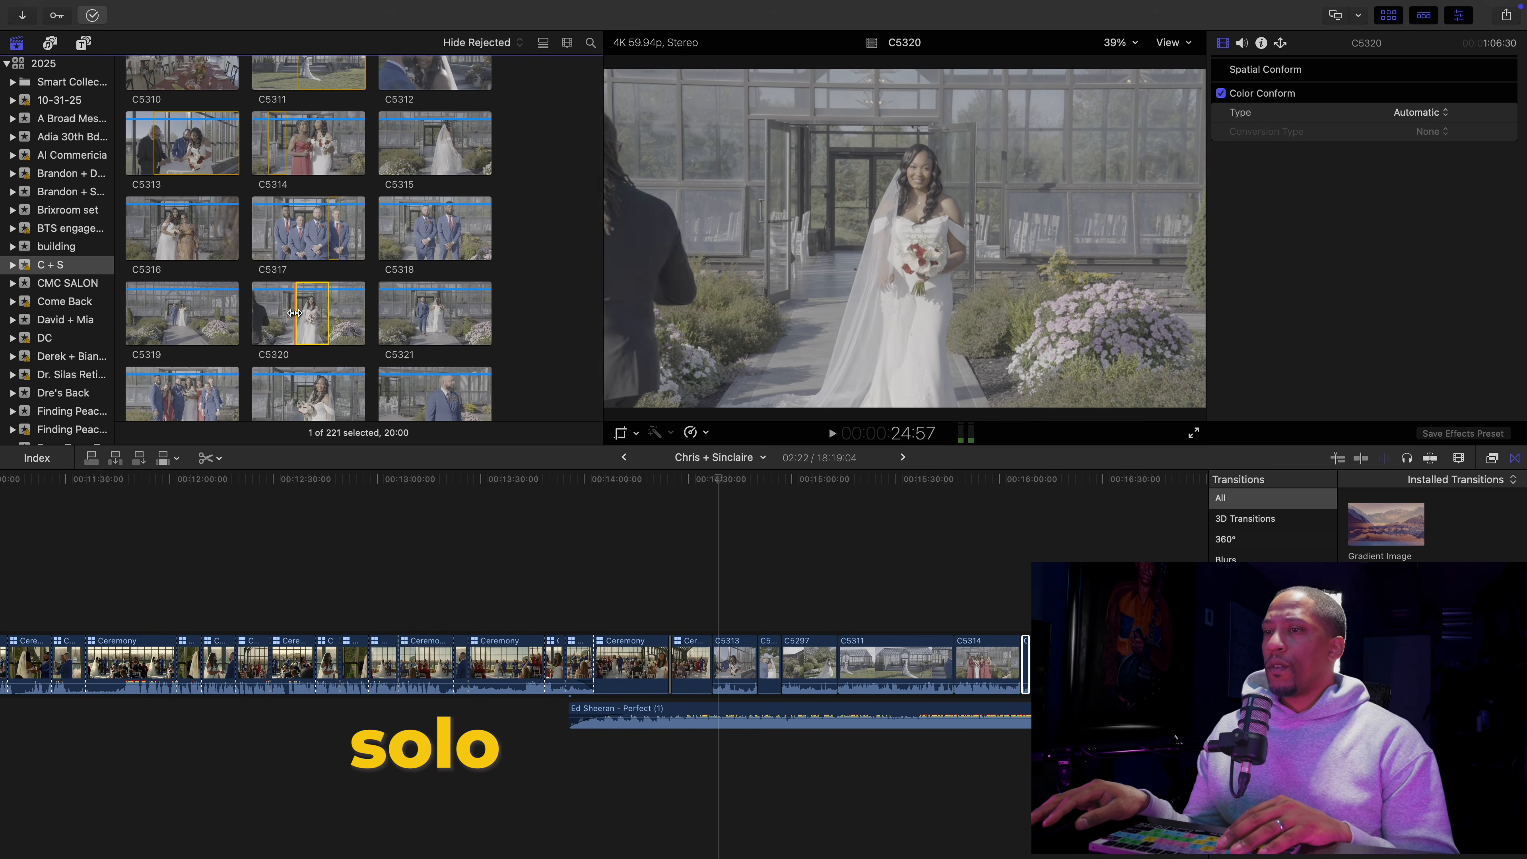
left_click_drag(313, 310, 355, 307)
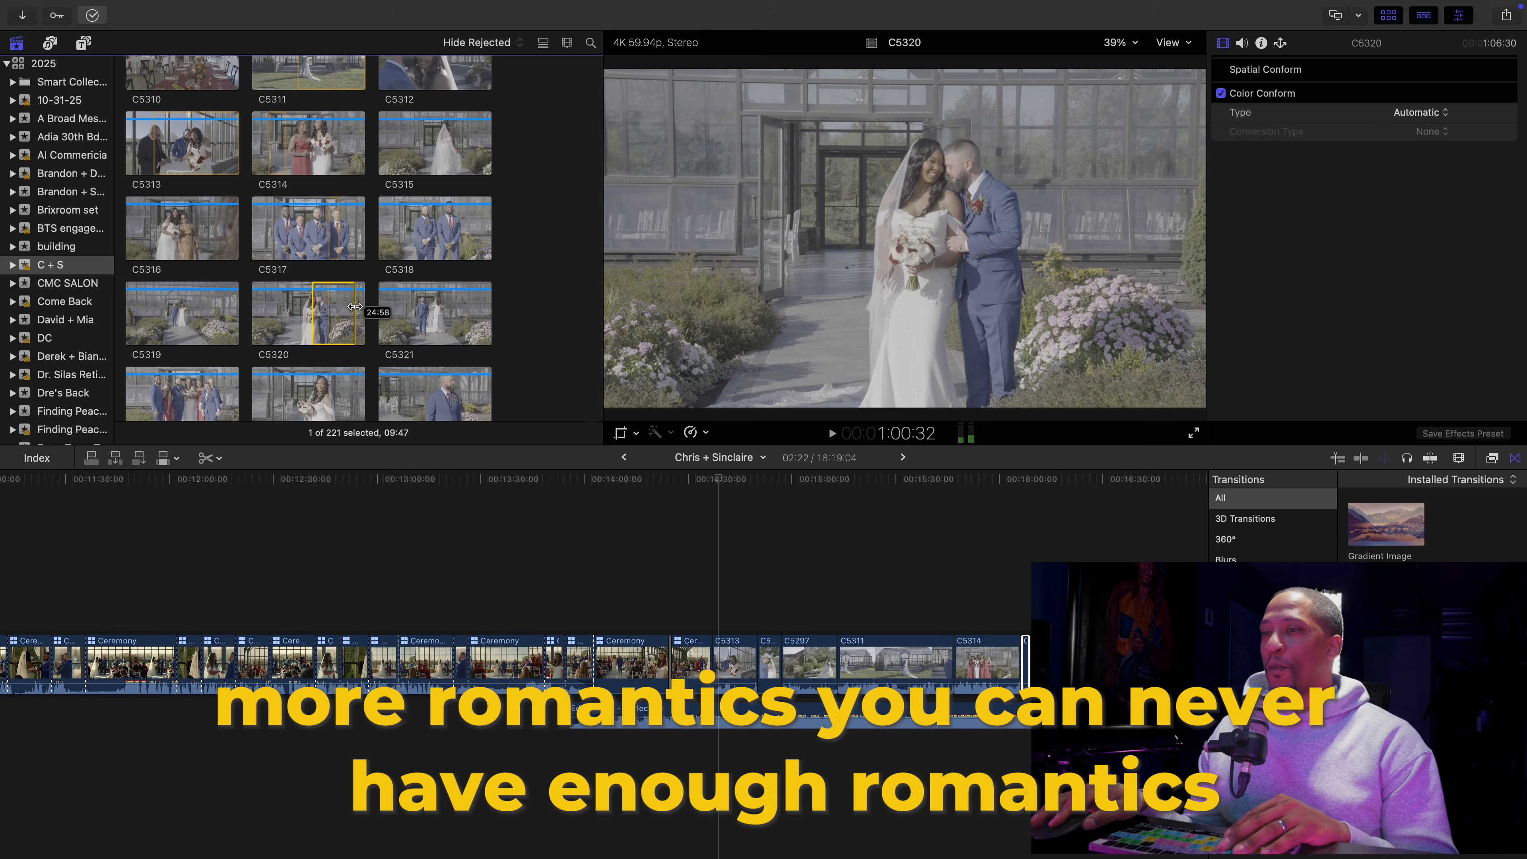
key("q")
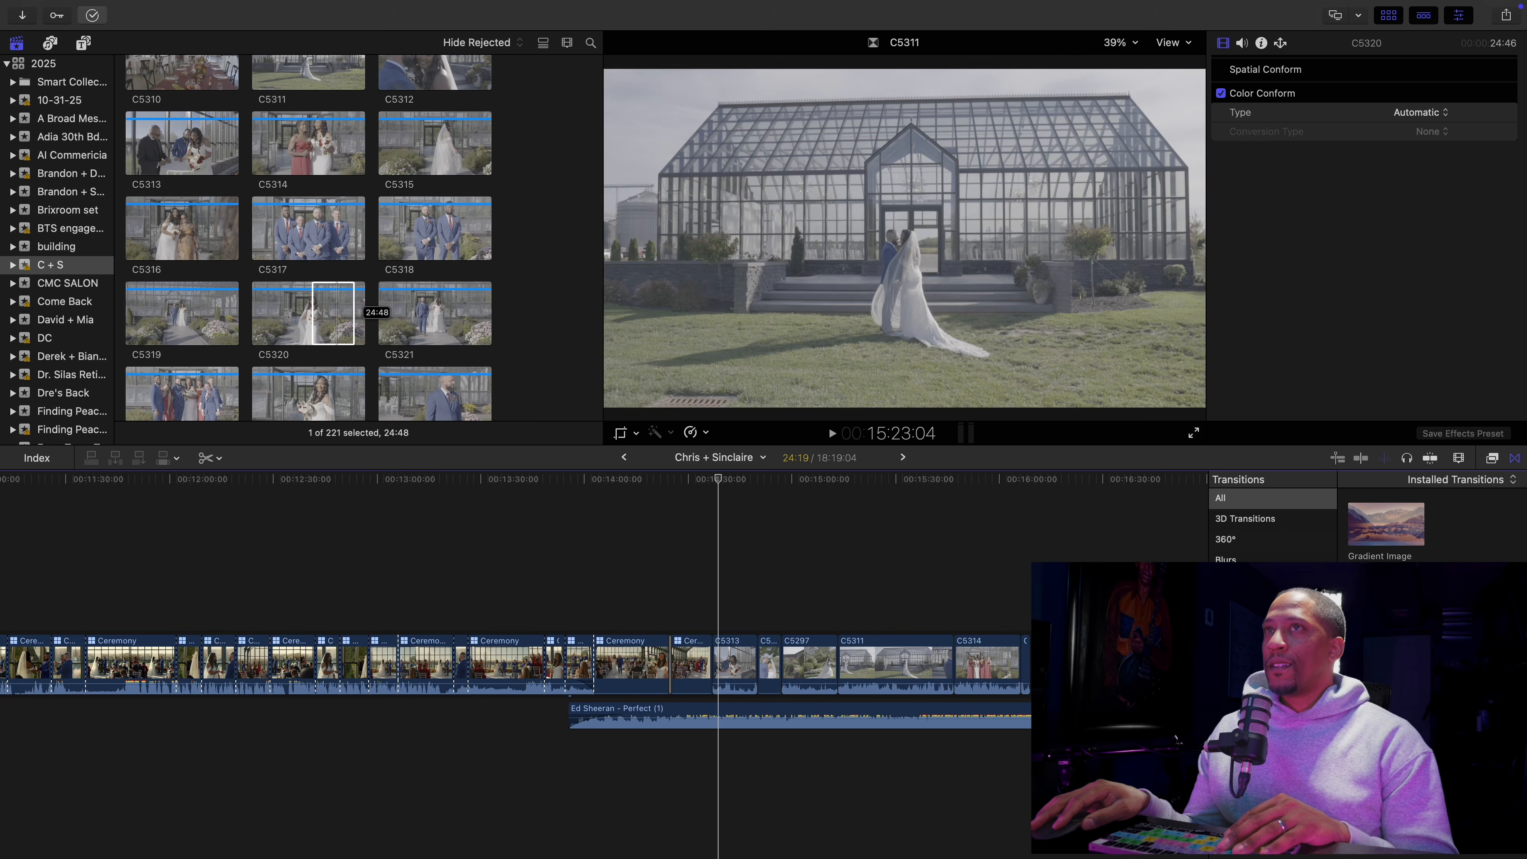
scroll(355, 307, "down", 4)
left_click(1021, 619)
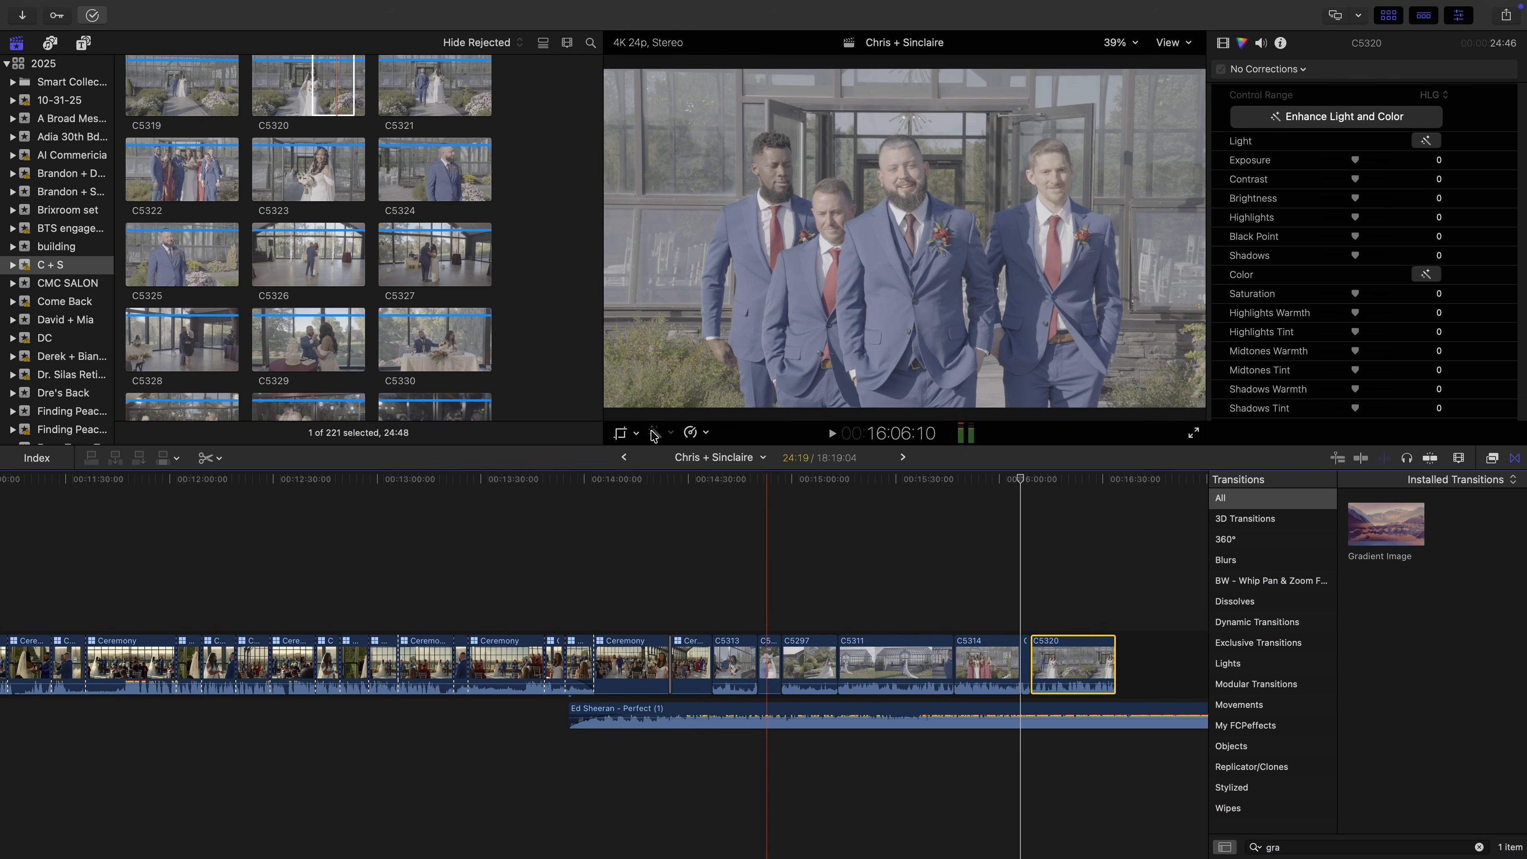
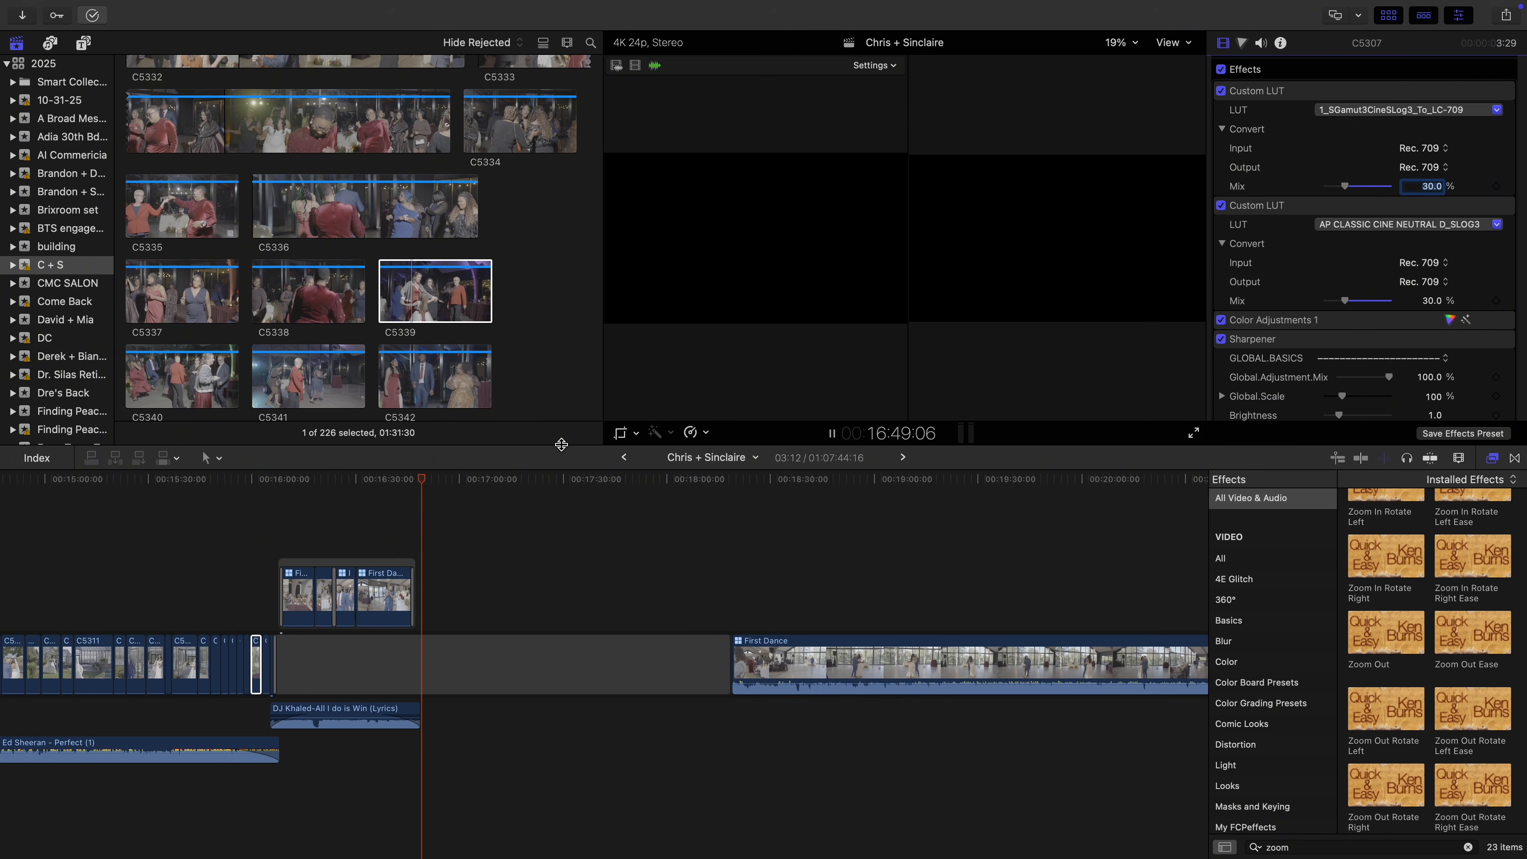
Stop playback and cut the gap just past the First Dance clips, where the song DJ Khaled-All I do is Win ends
key("b")
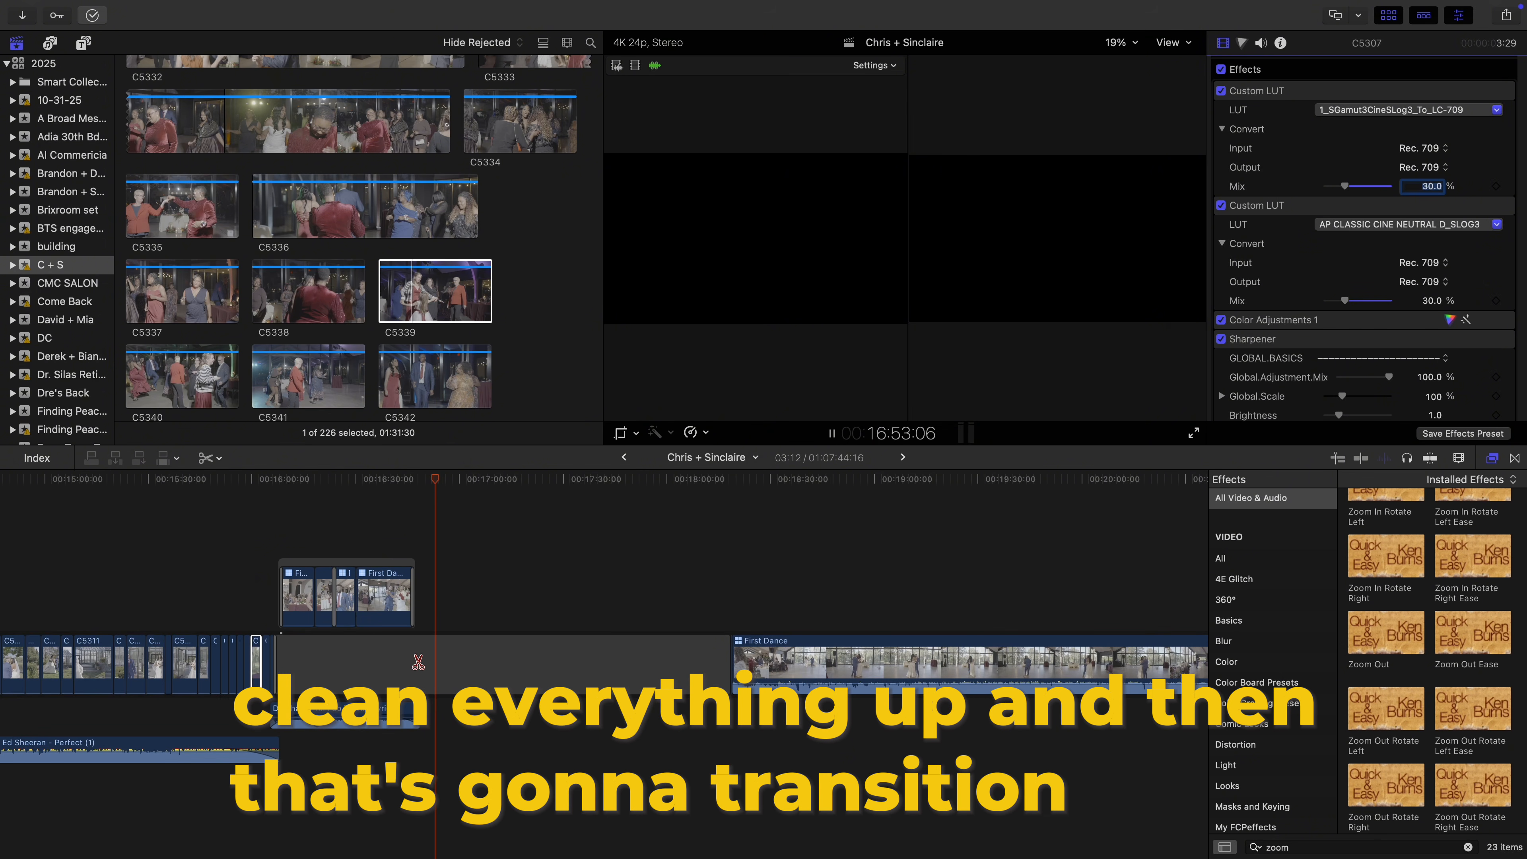
key("space")
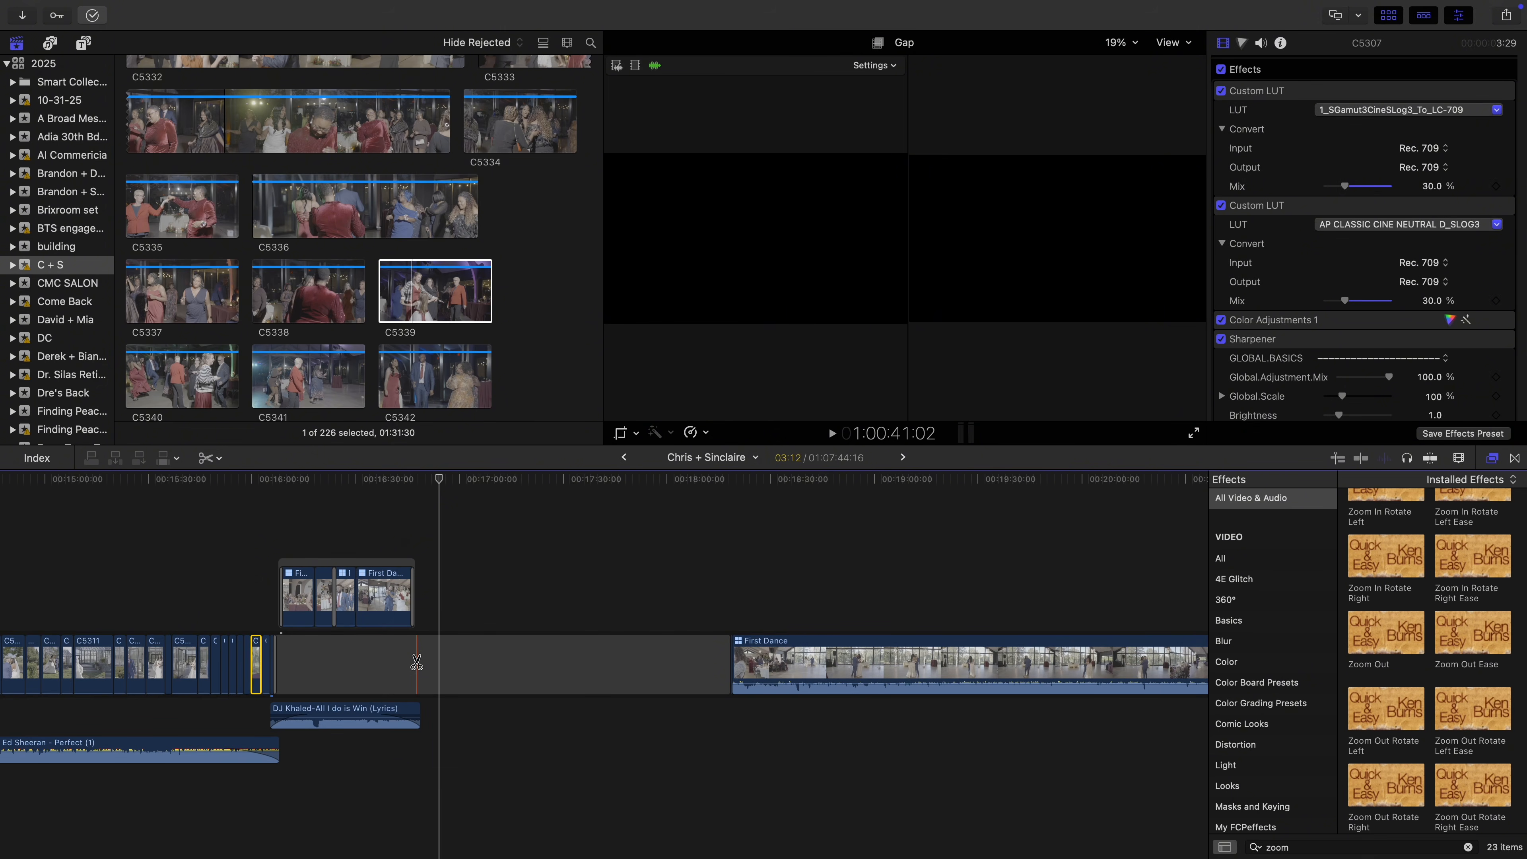
left_click(417, 662)
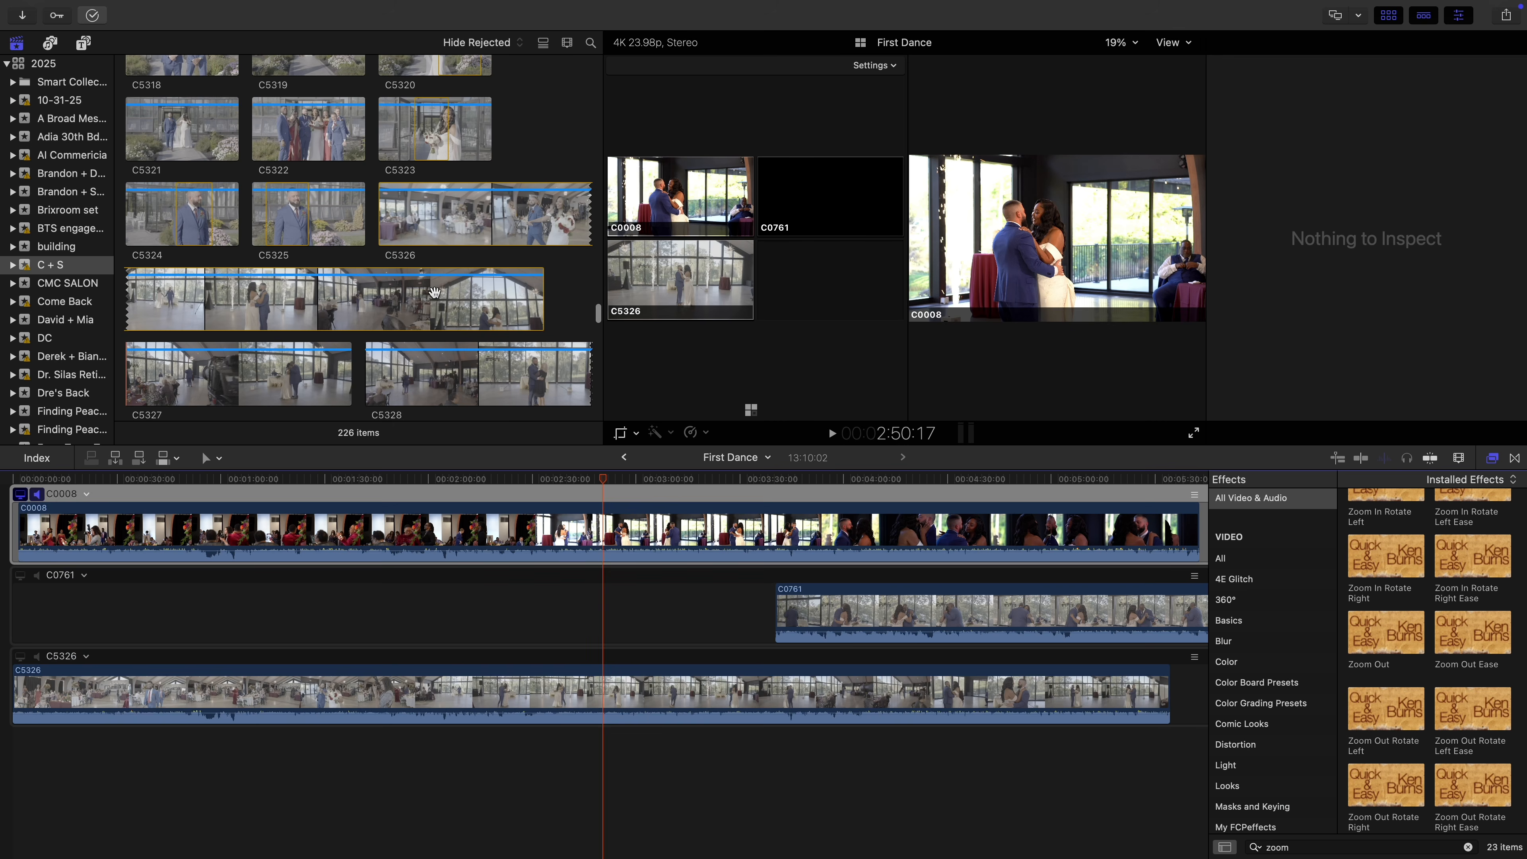
Delete the C0761 clip from its angle in the First Dance multicam
scroll(432, 288, "up", 10)
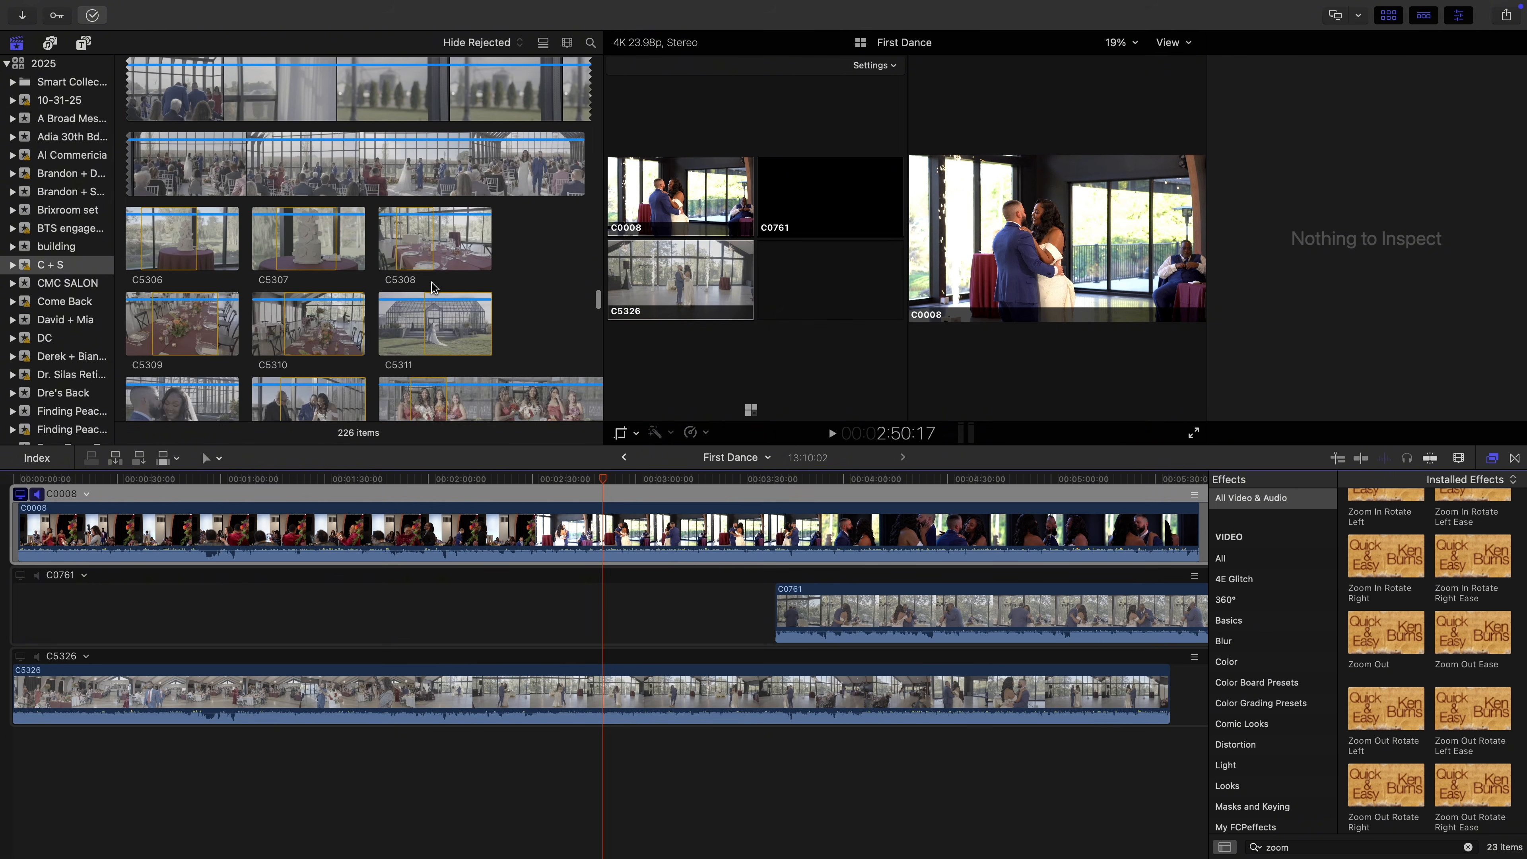
scroll(431, 288, "up", 12)
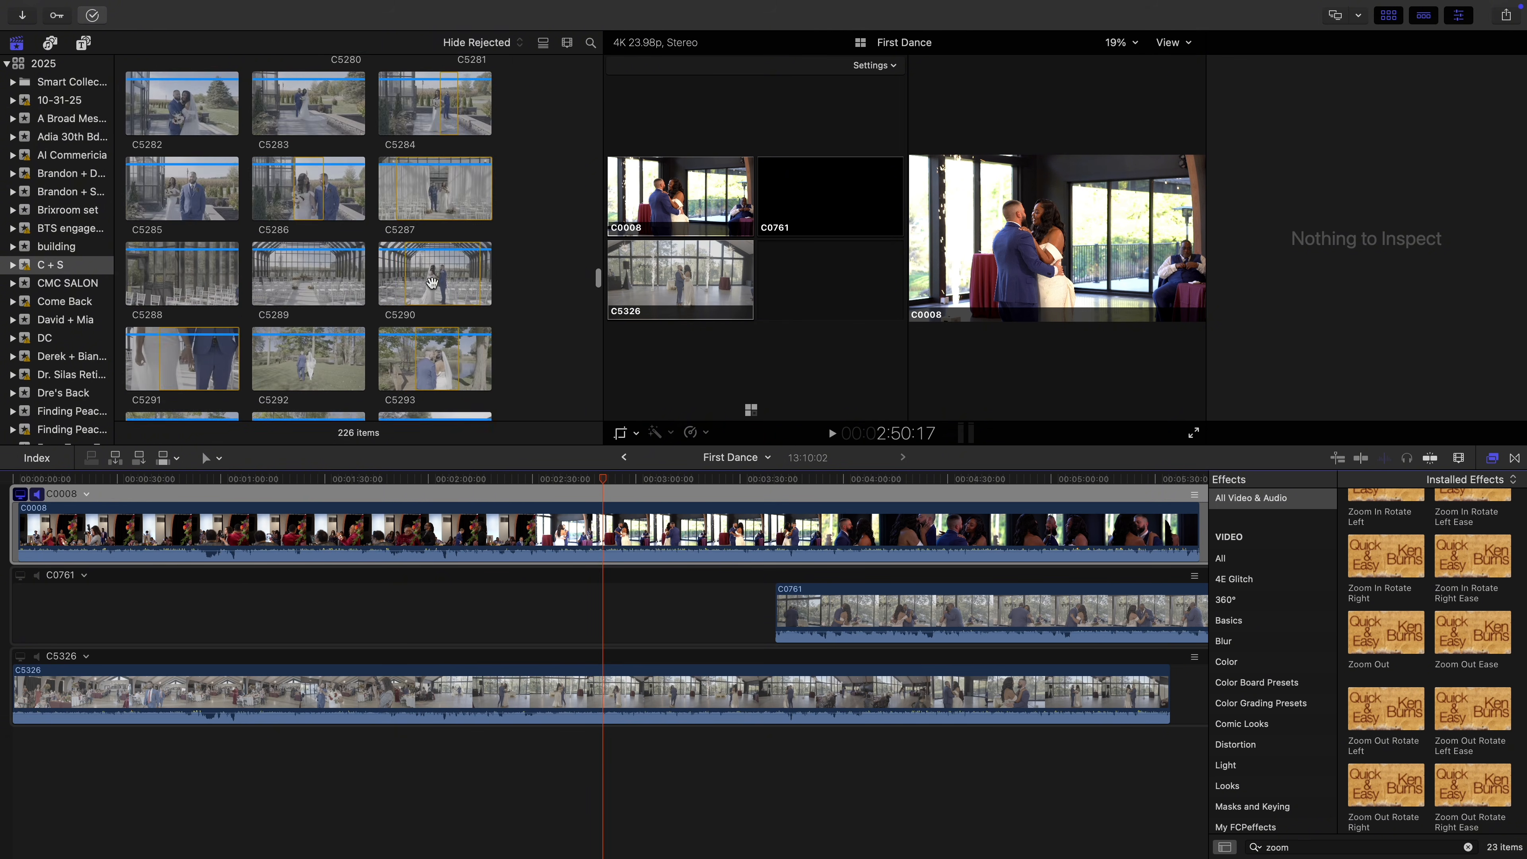
scroll(432, 283, "up", 15)
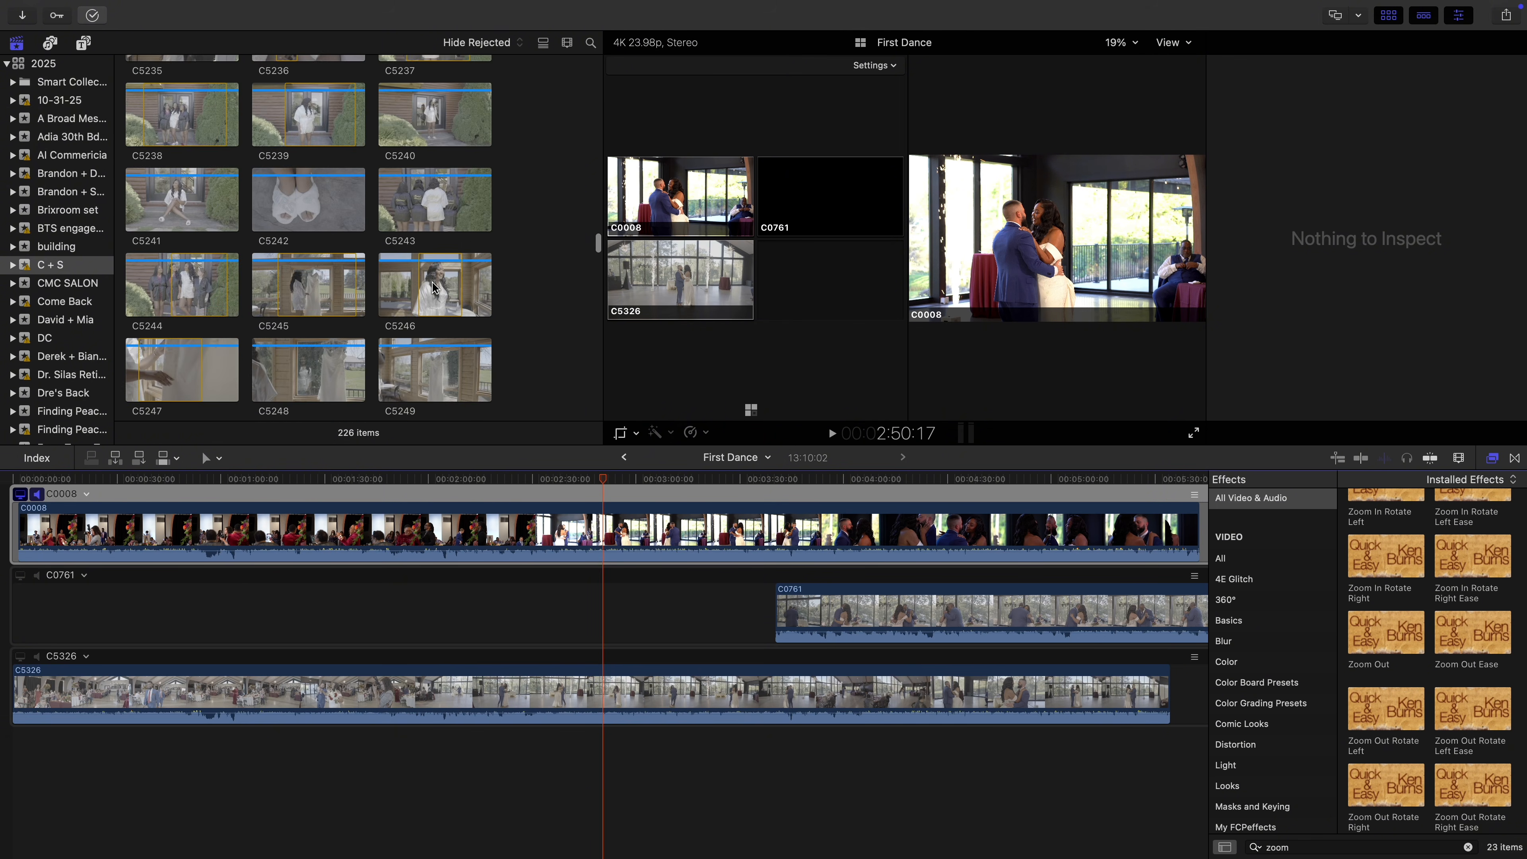
scroll(435, 287, "up", 12)
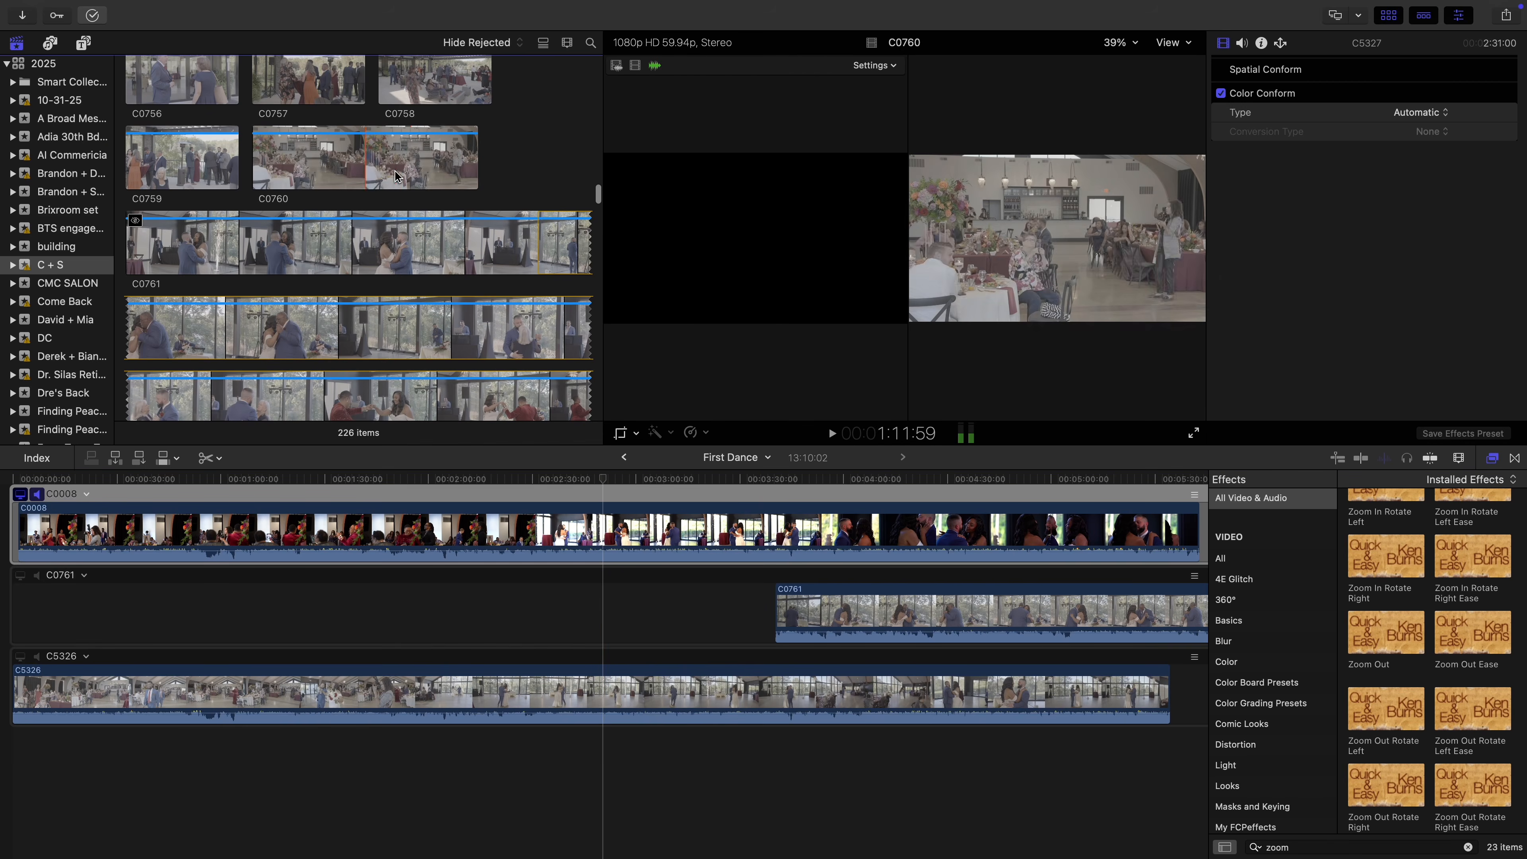
left_click(858, 480)
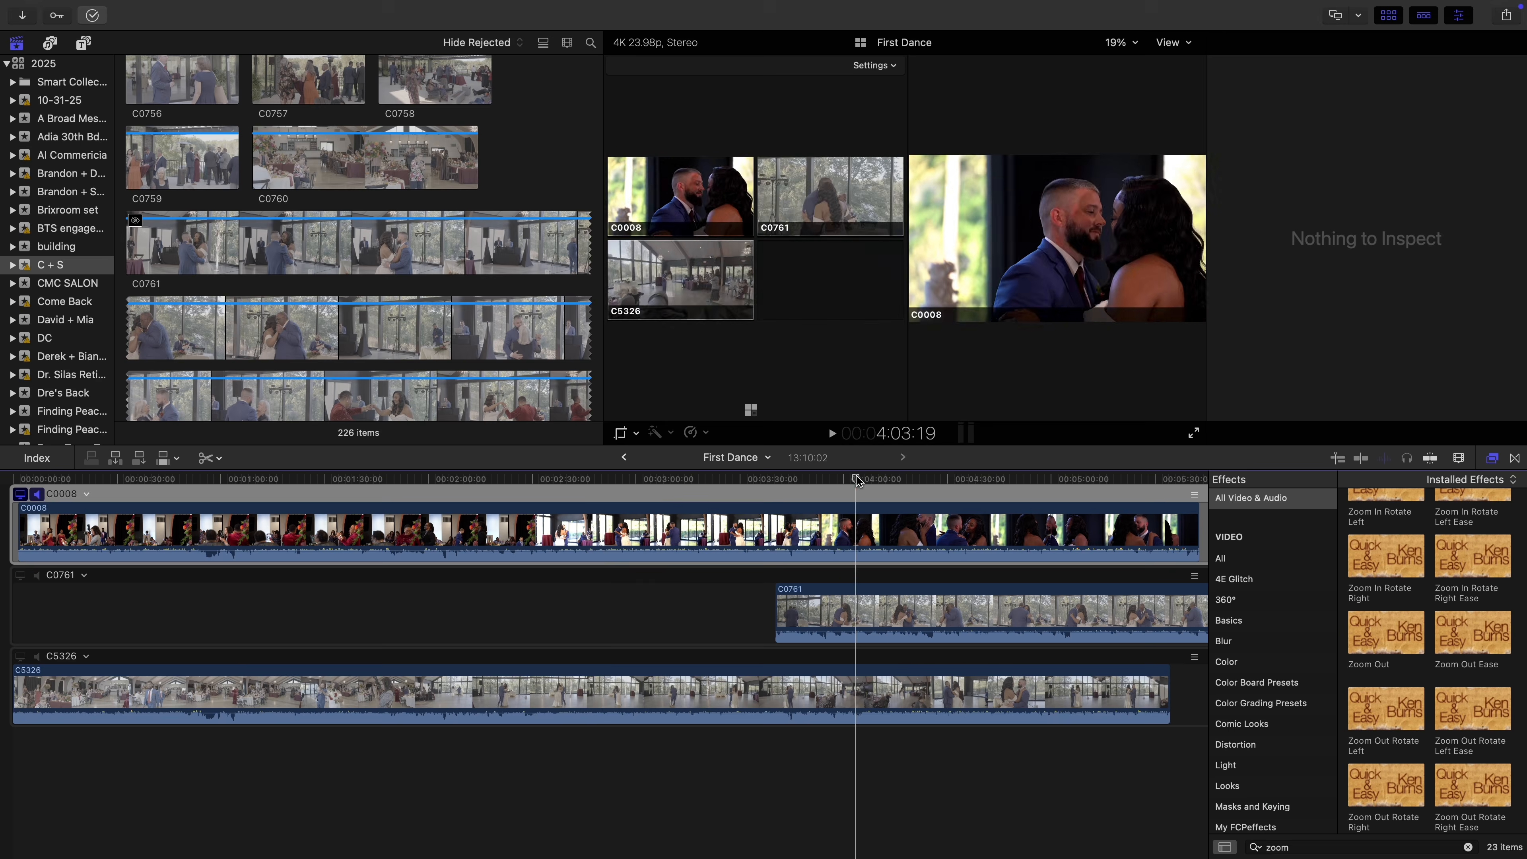
scroll(576, 610, "right", 8)
scroll(575, 610, "left", 3)
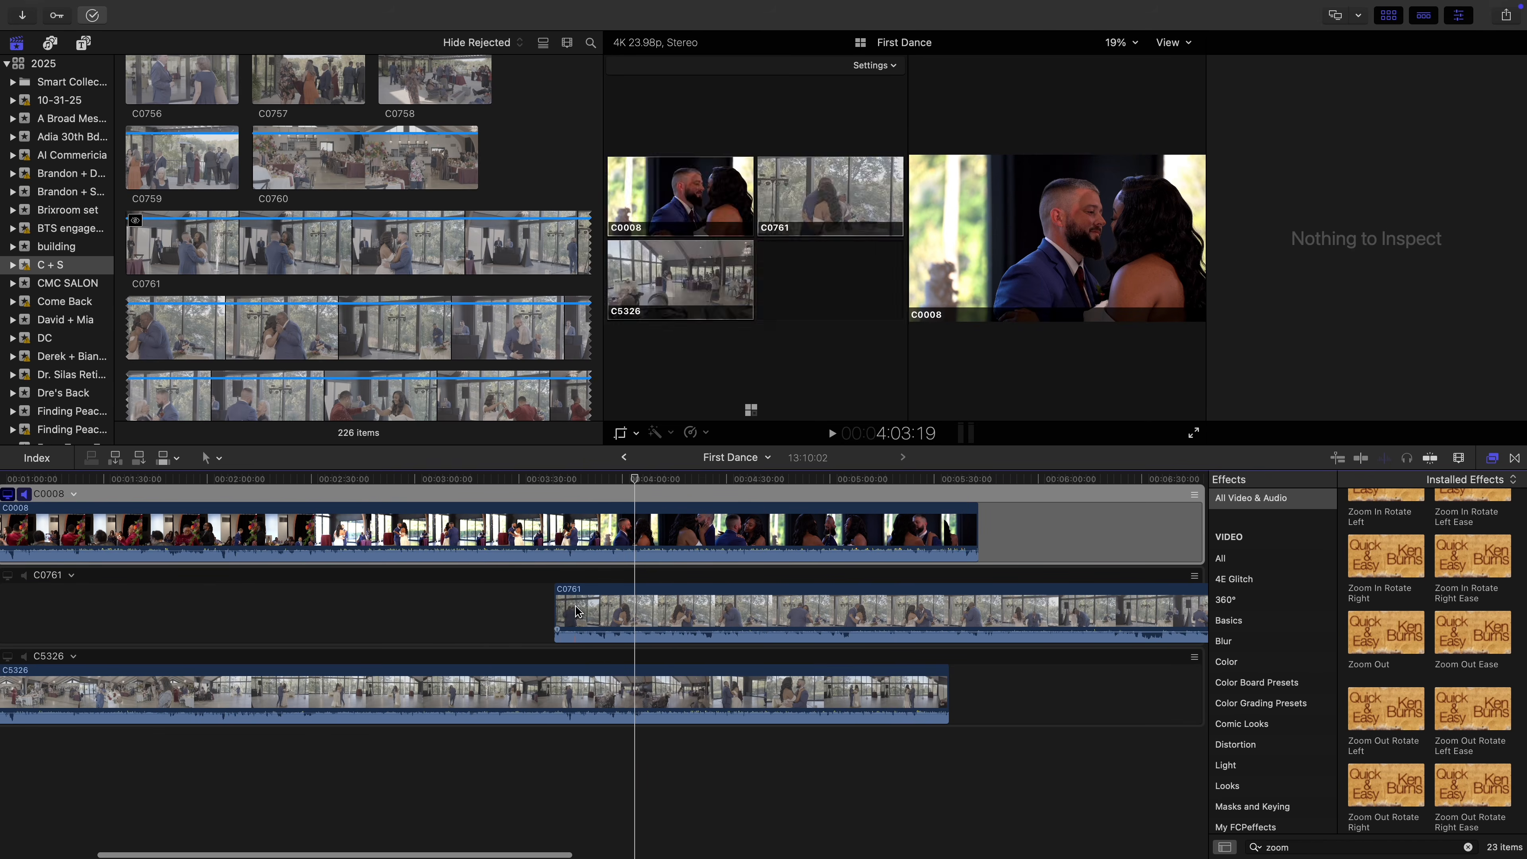
left_click(576, 611)
key("Delete")
Paste the Custom LUT and Sharpener effects onto the C5326 angle's clip and monitor that angle at 3:06:08
left_click(609, 692)
key("super+alt+v")
left_click(8, 657)
left_click(437, 481)
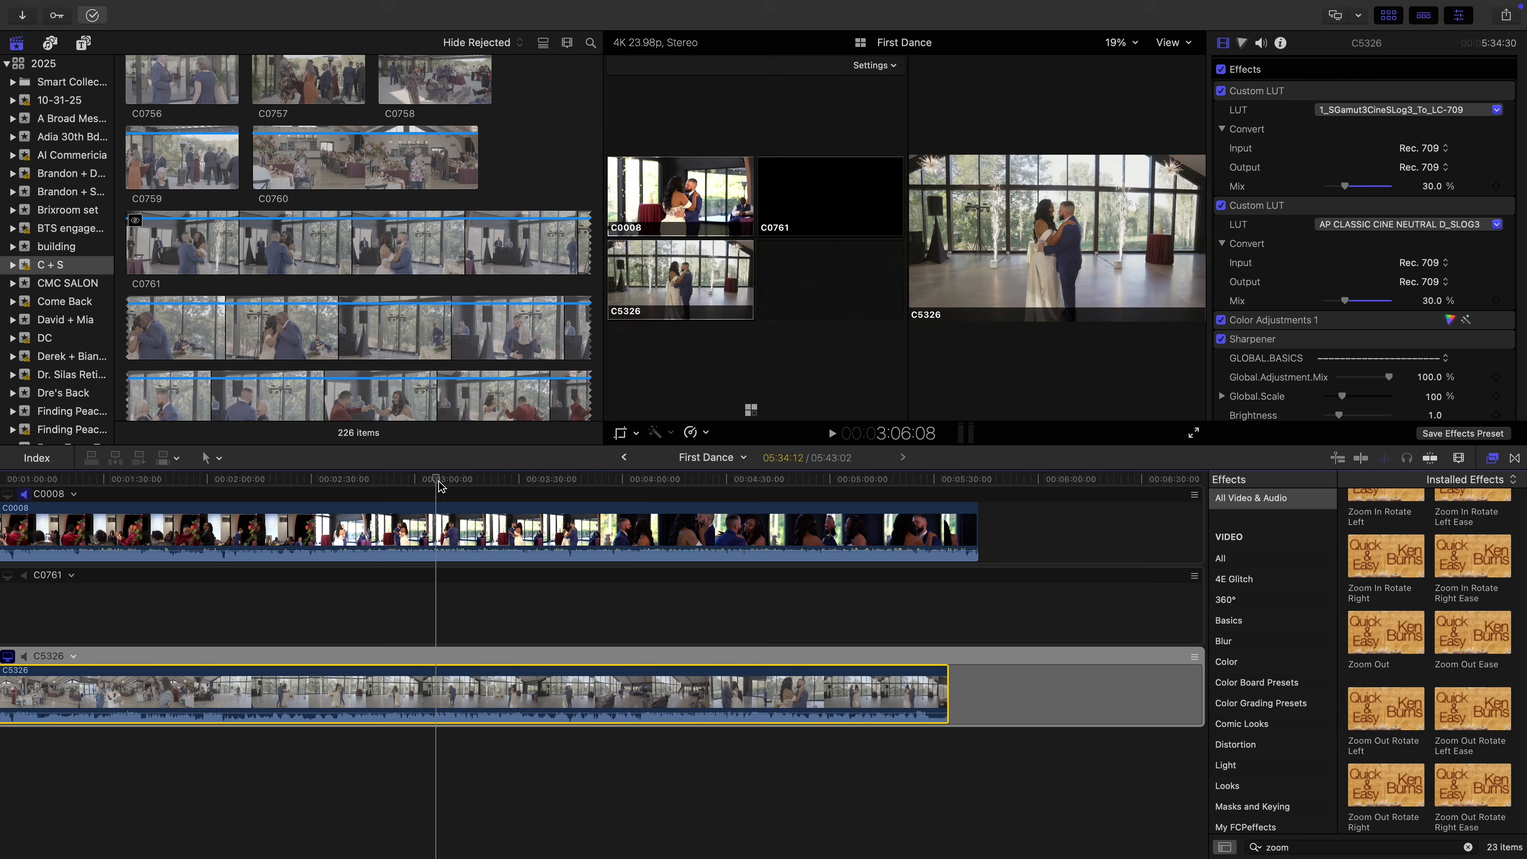
Monitor the C0008 angle and match its clip's color to the C5326 frame at about 3:06:08
left_click(241, 529)
left_click(8, 494)
left_click(662, 433)
left_click(691, 475)
left_click(436, 692)
left_click(1152, 433)
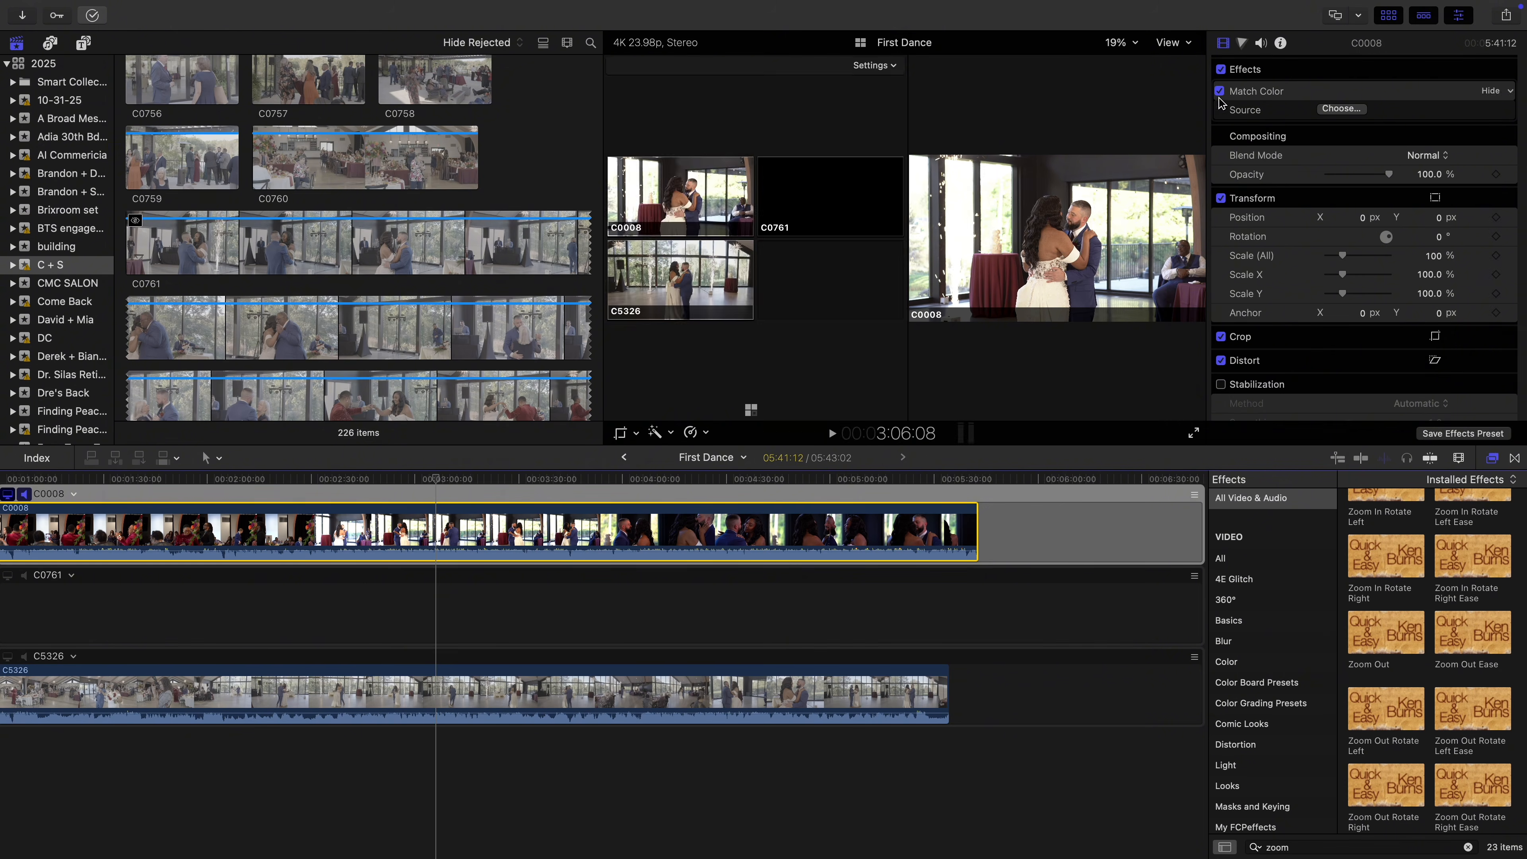
Turn off Match Color on the C0008 clip and set its Color Adjustments Highlights to -100
left_click(1219, 91)
left_click(1335, 15)
left_click(1242, 44)
left_click_drag(1355, 218, 1305, 215)
Monitor the C5326 angle in the First Dance multicam and return to the main wedding project timeline
left_click(8, 657)
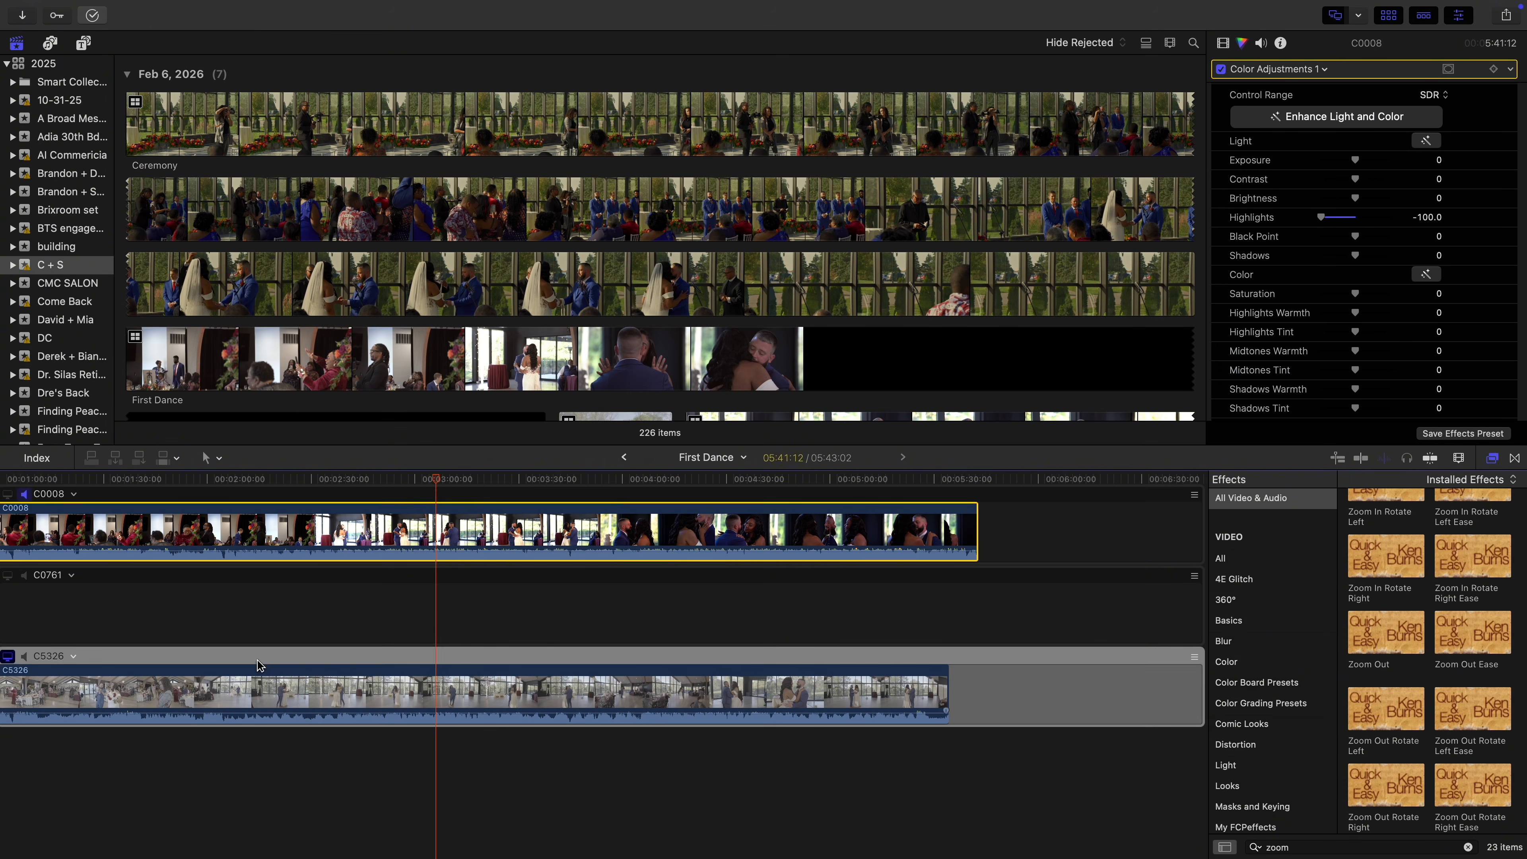
left_click(1336, 15)
scroll(167, 541, "left", 5)
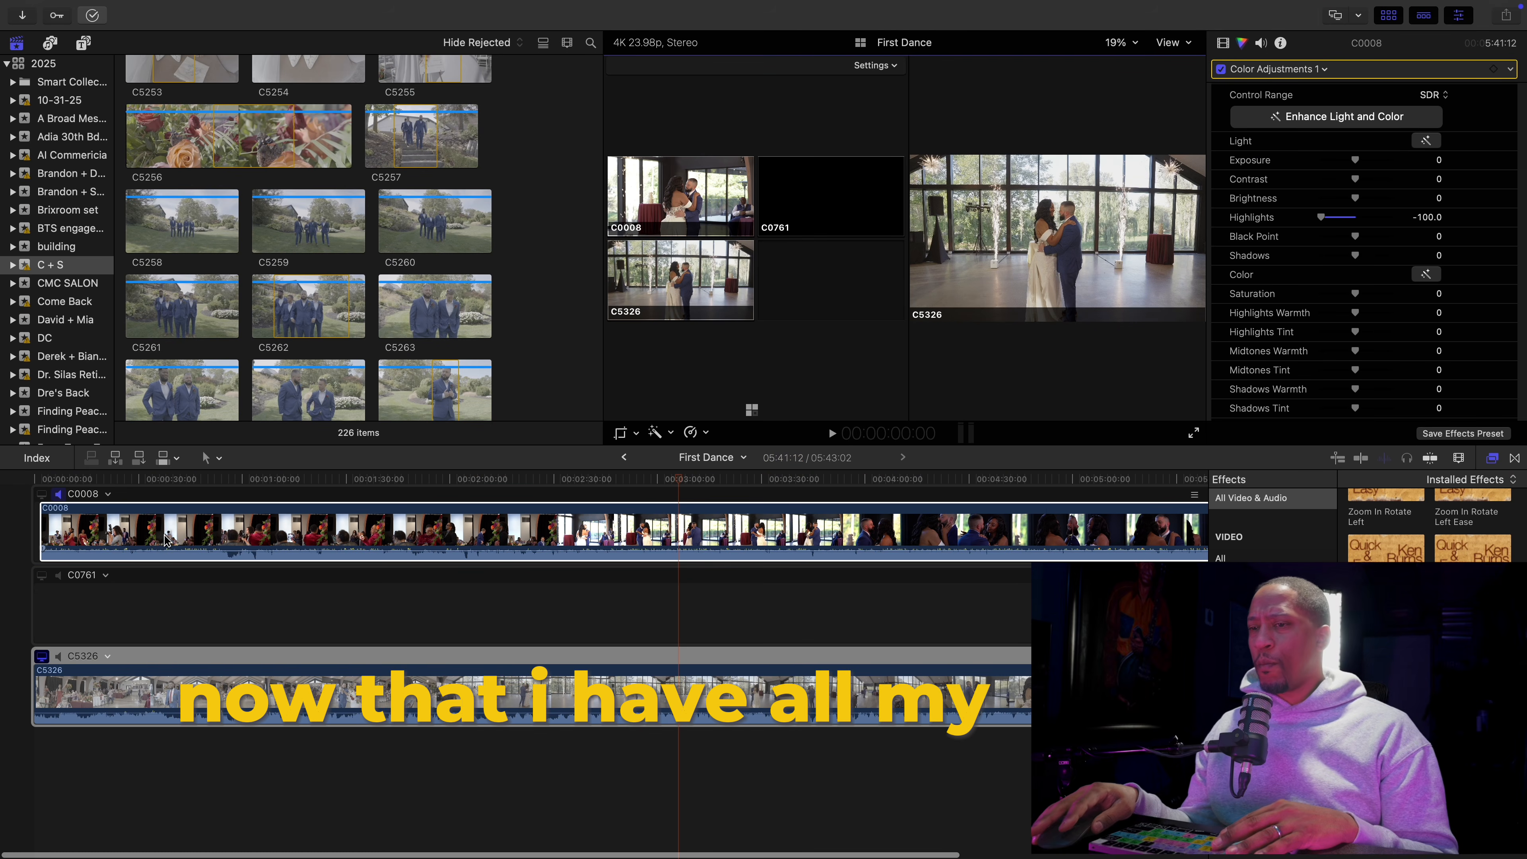
left_click(622, 458)
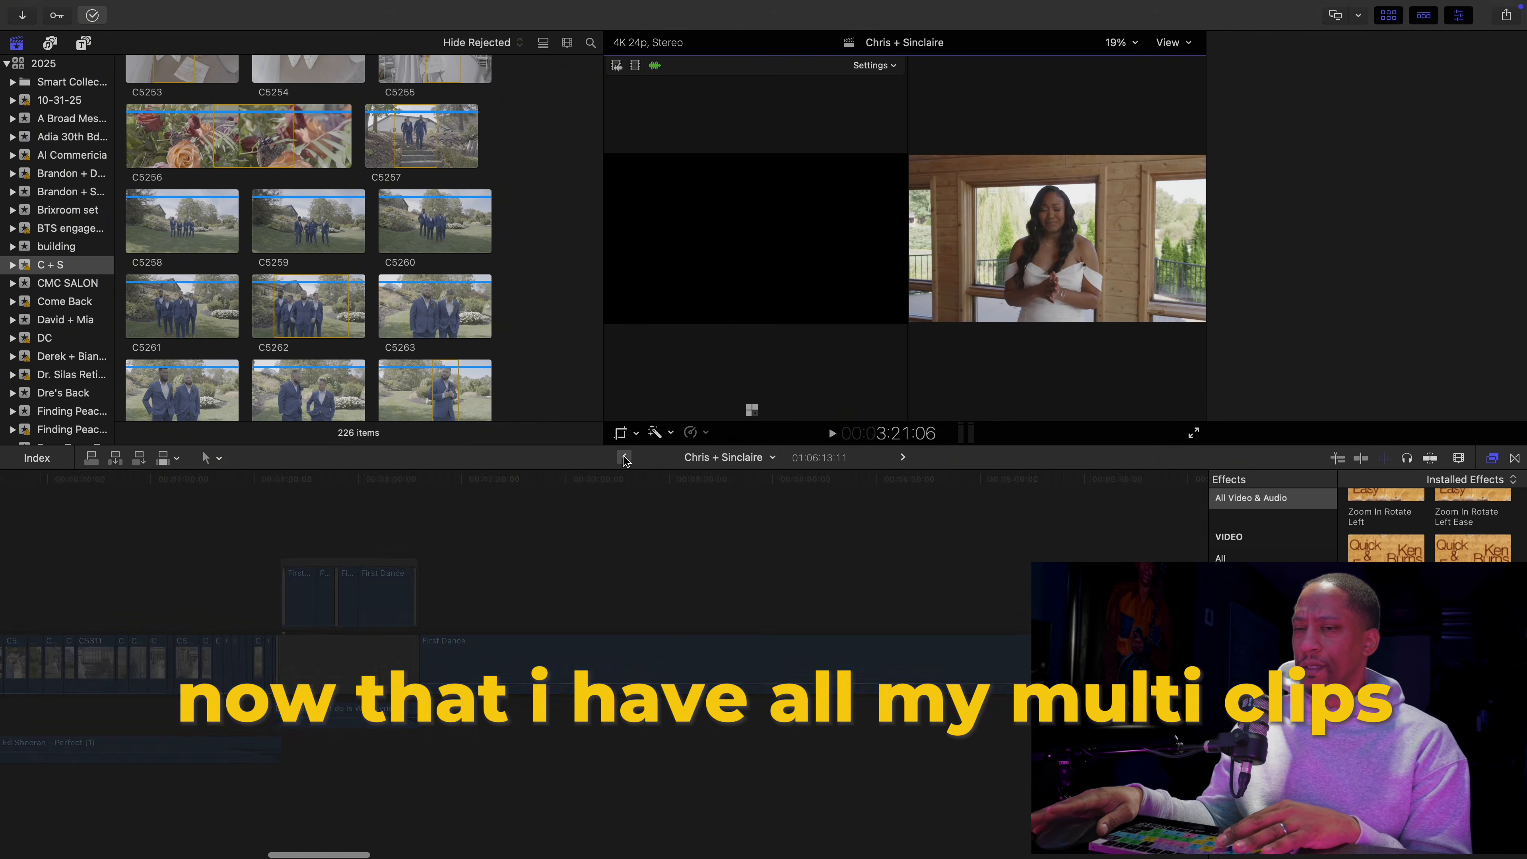
Play the opening of the main First Dance clip at about 16:50 and 17:05 to review where the dance begins
left_click(428, 581)
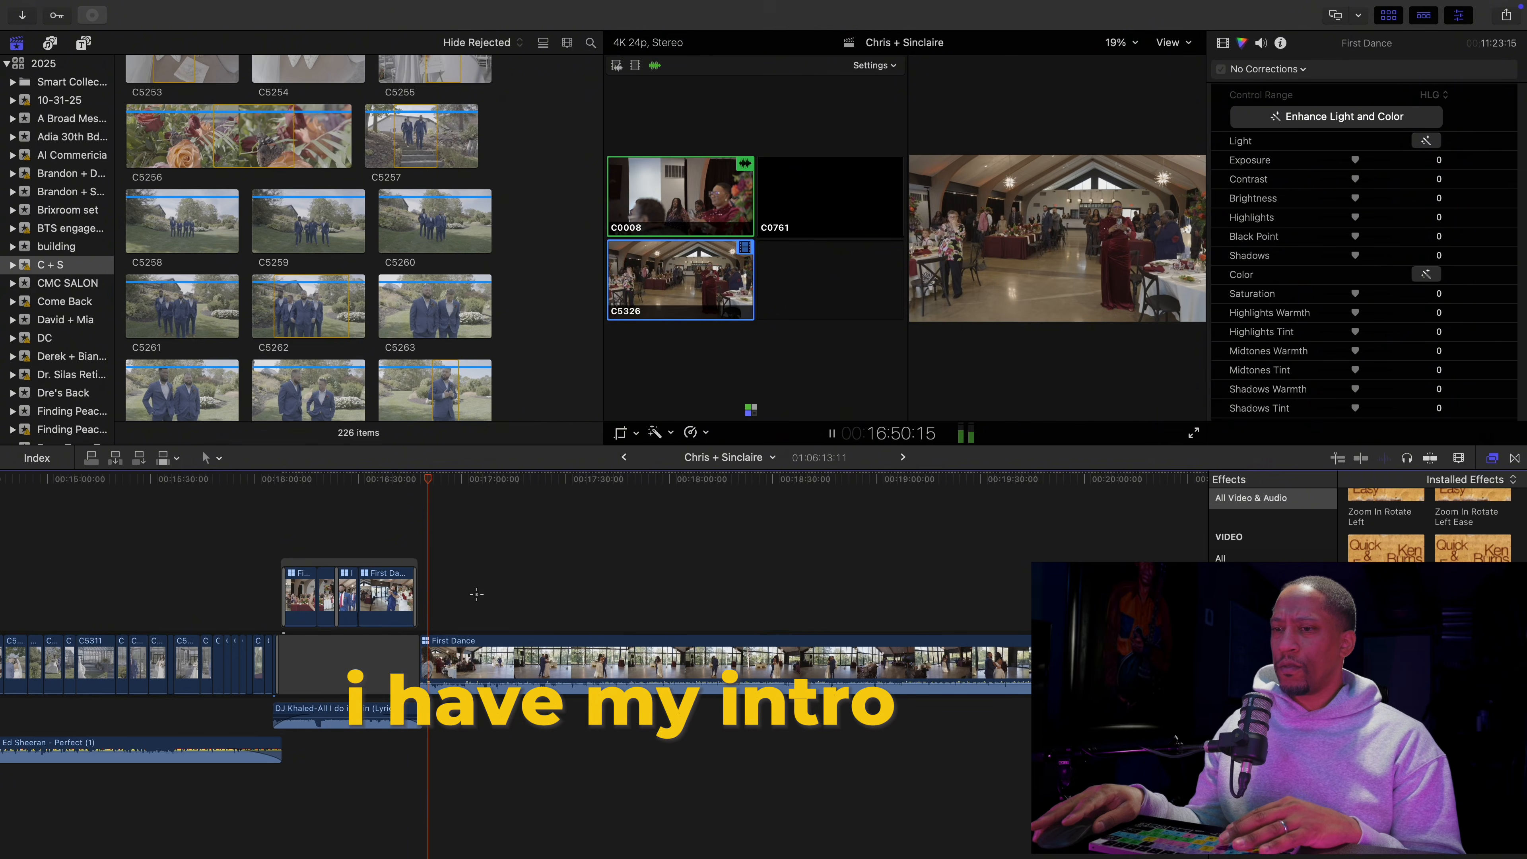
left_click(477, 608)
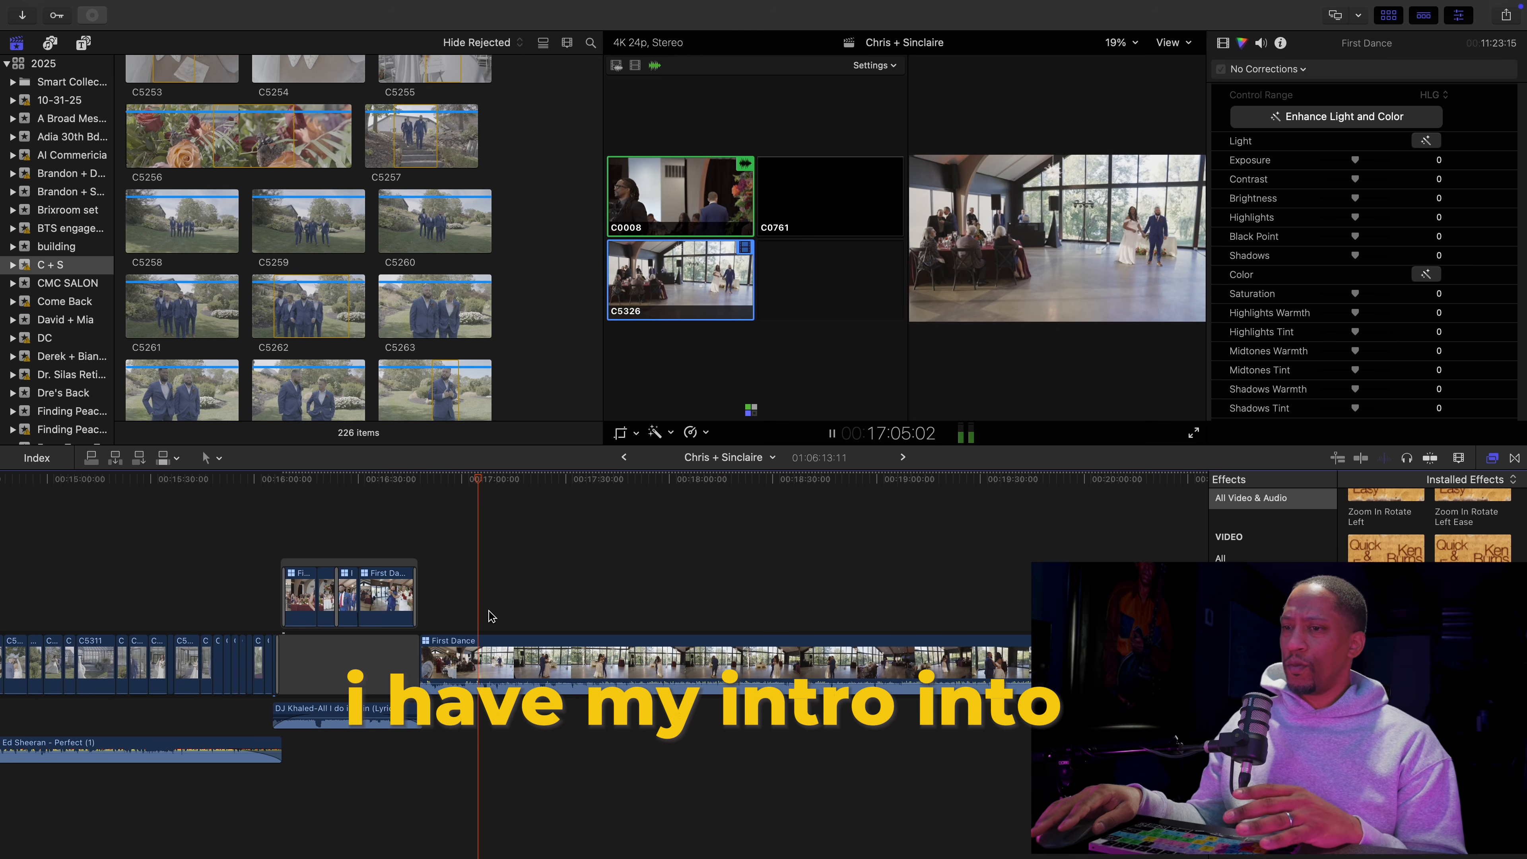
left_click(466, 621)
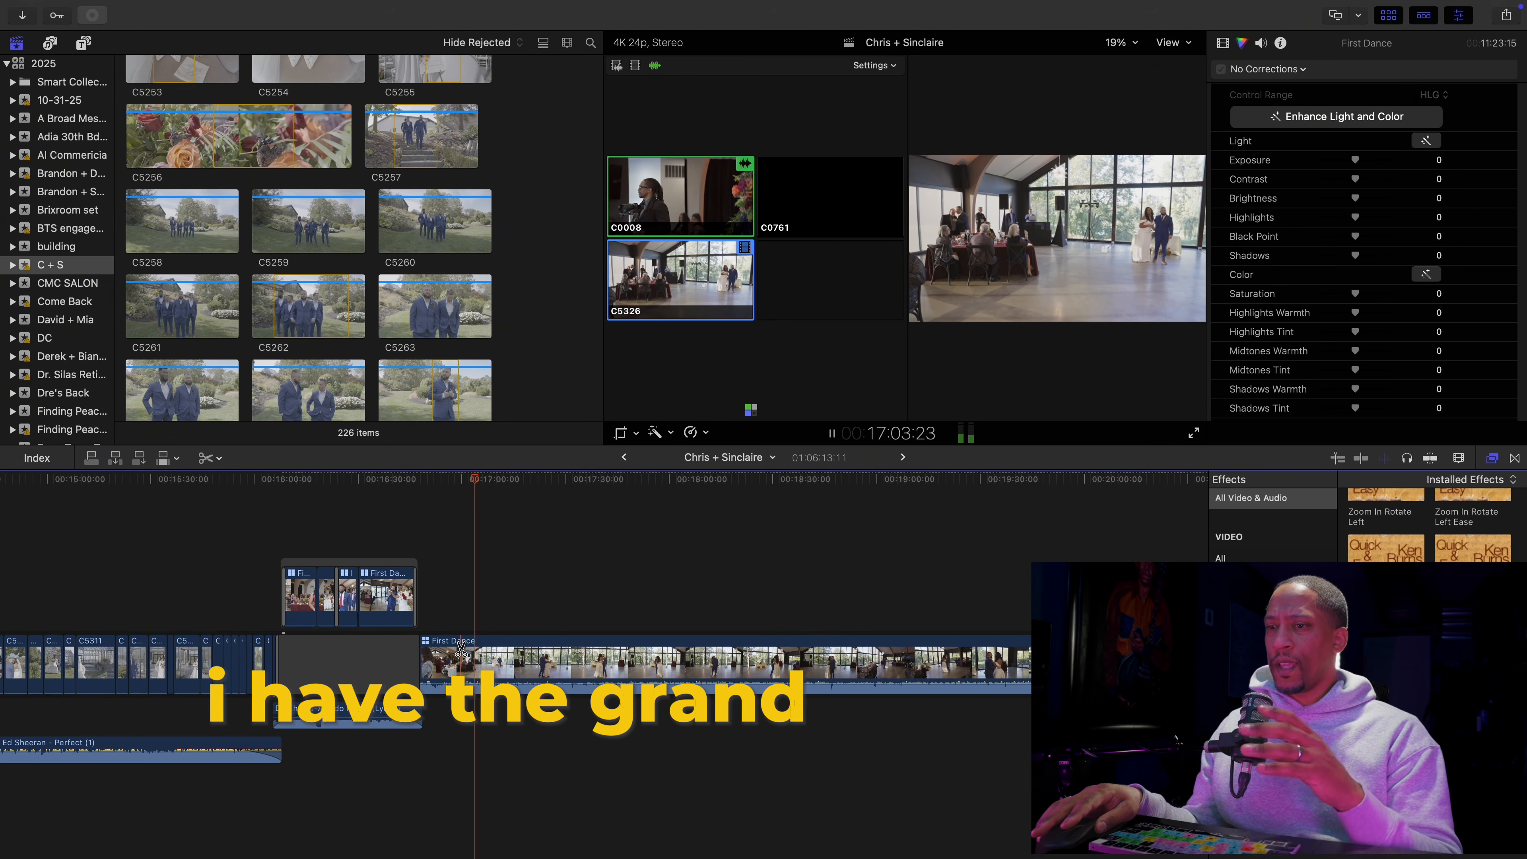
Split the First Dance clip with the Blade tool at about 17:00 on the timeline
key("b")
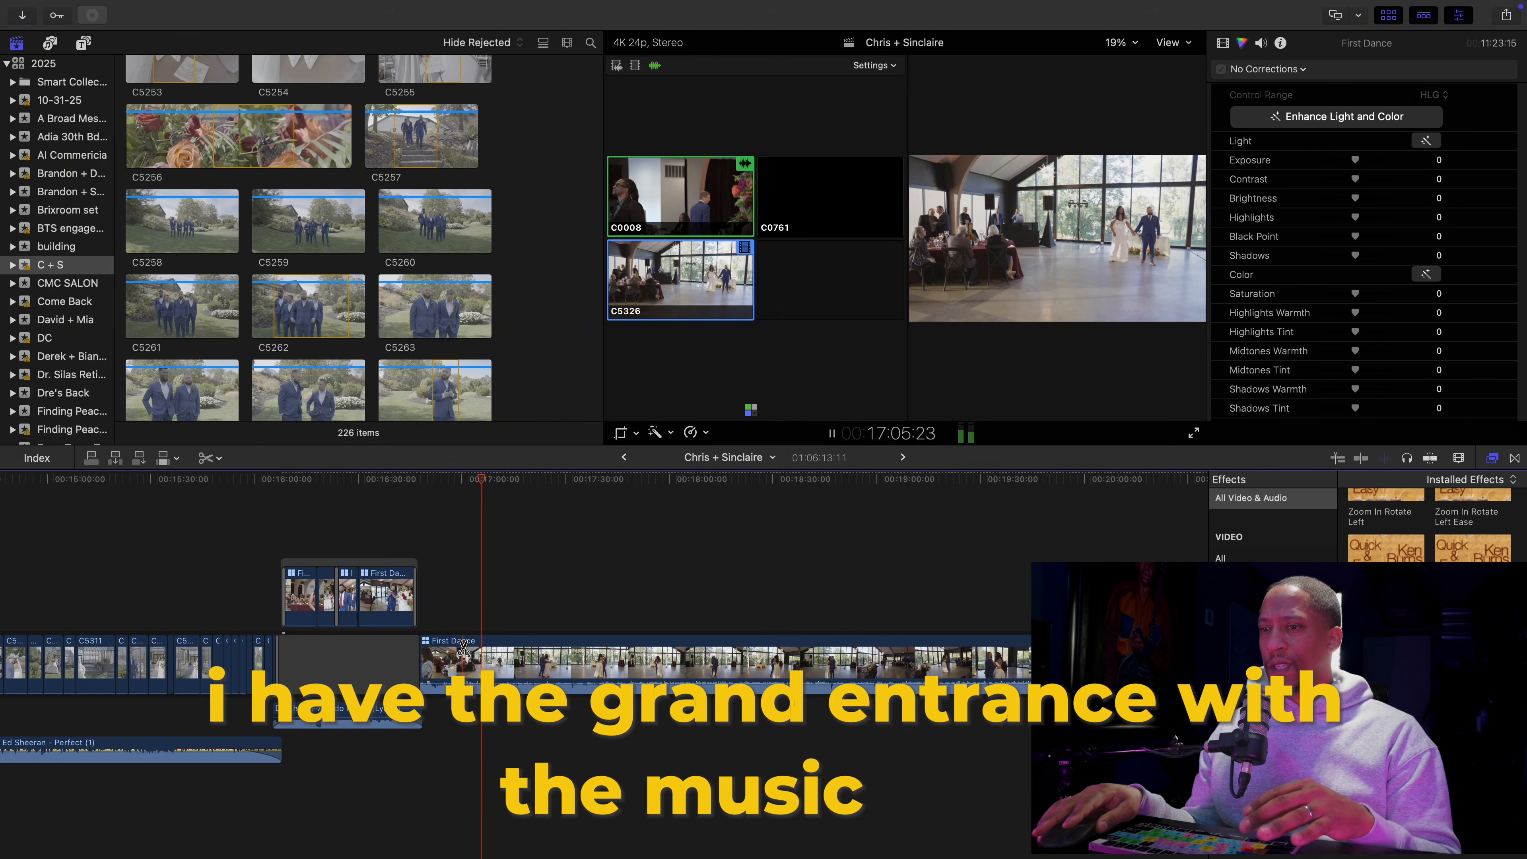
left_click(463, 648)
key("space")
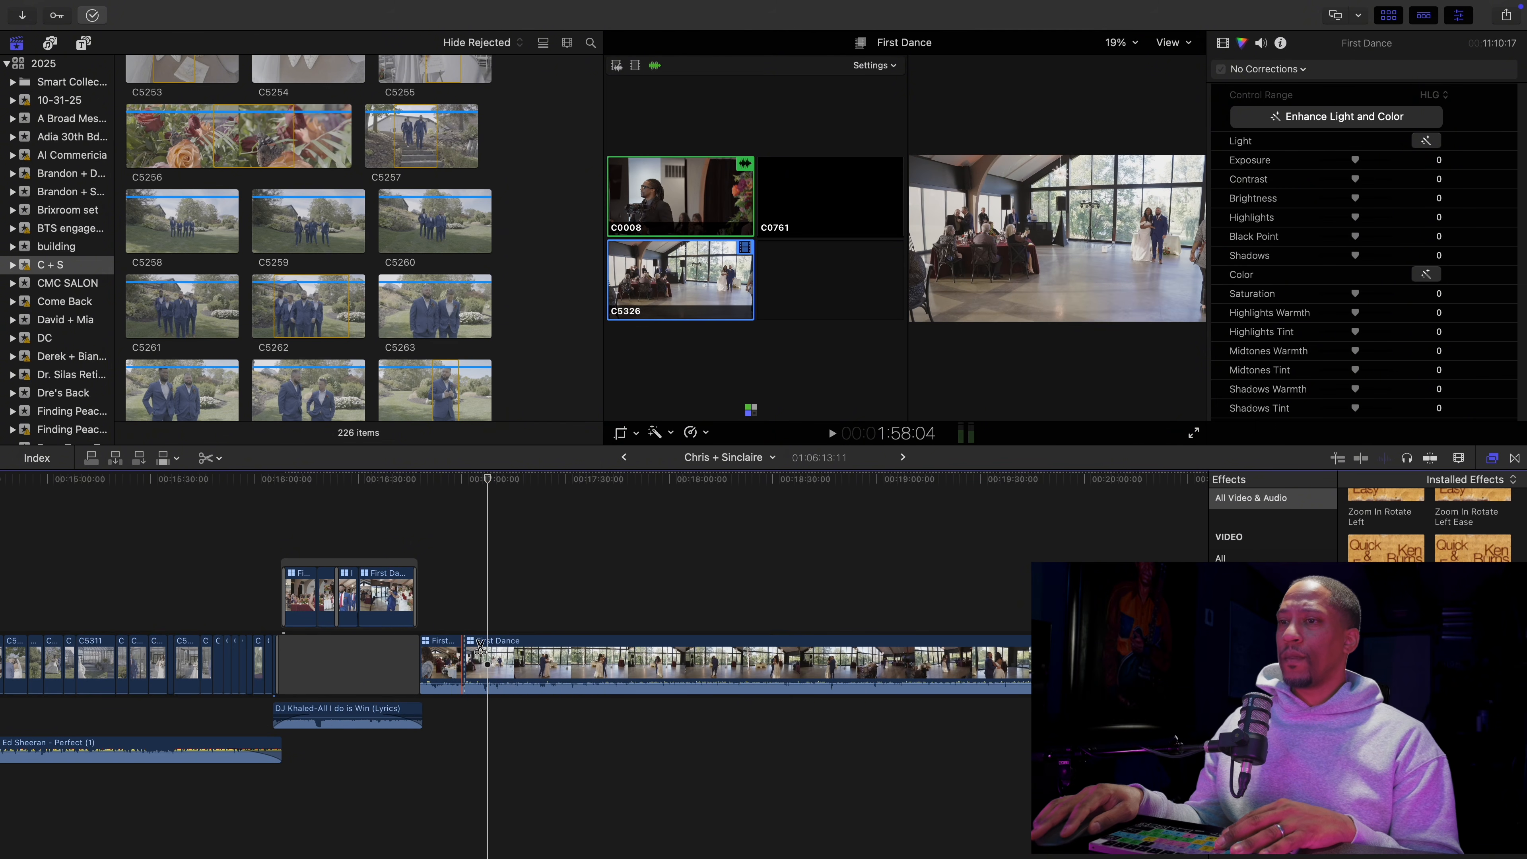
Add the song H.E.R. - Best Part (Lyrics) Ft. Daniel Caesar beneath the First Dance clip at about 17:07
key("super+Tab")
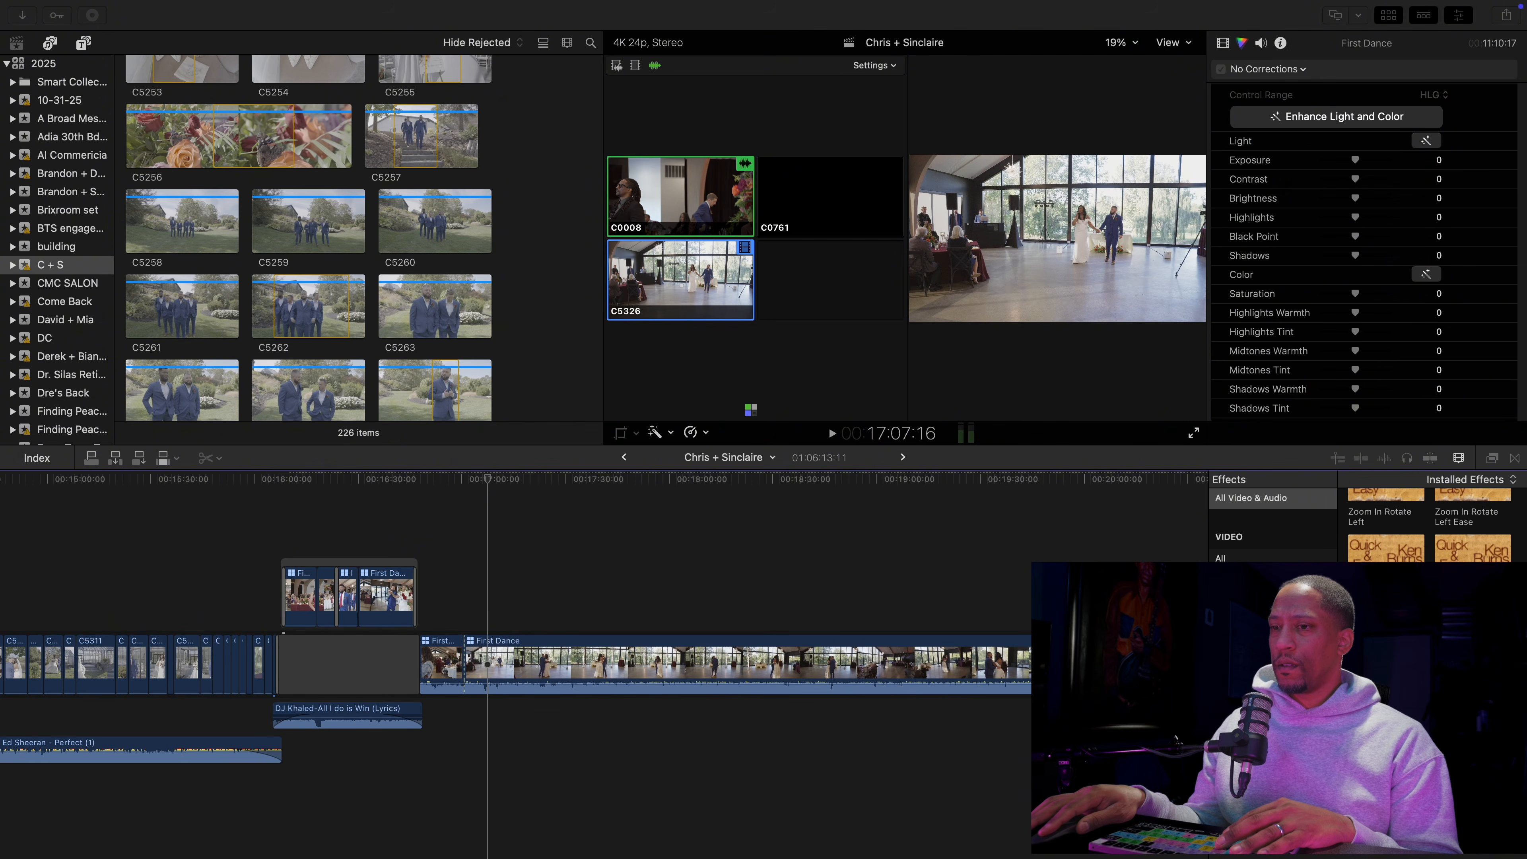
left_click_drag(854, 836, 487, 727)
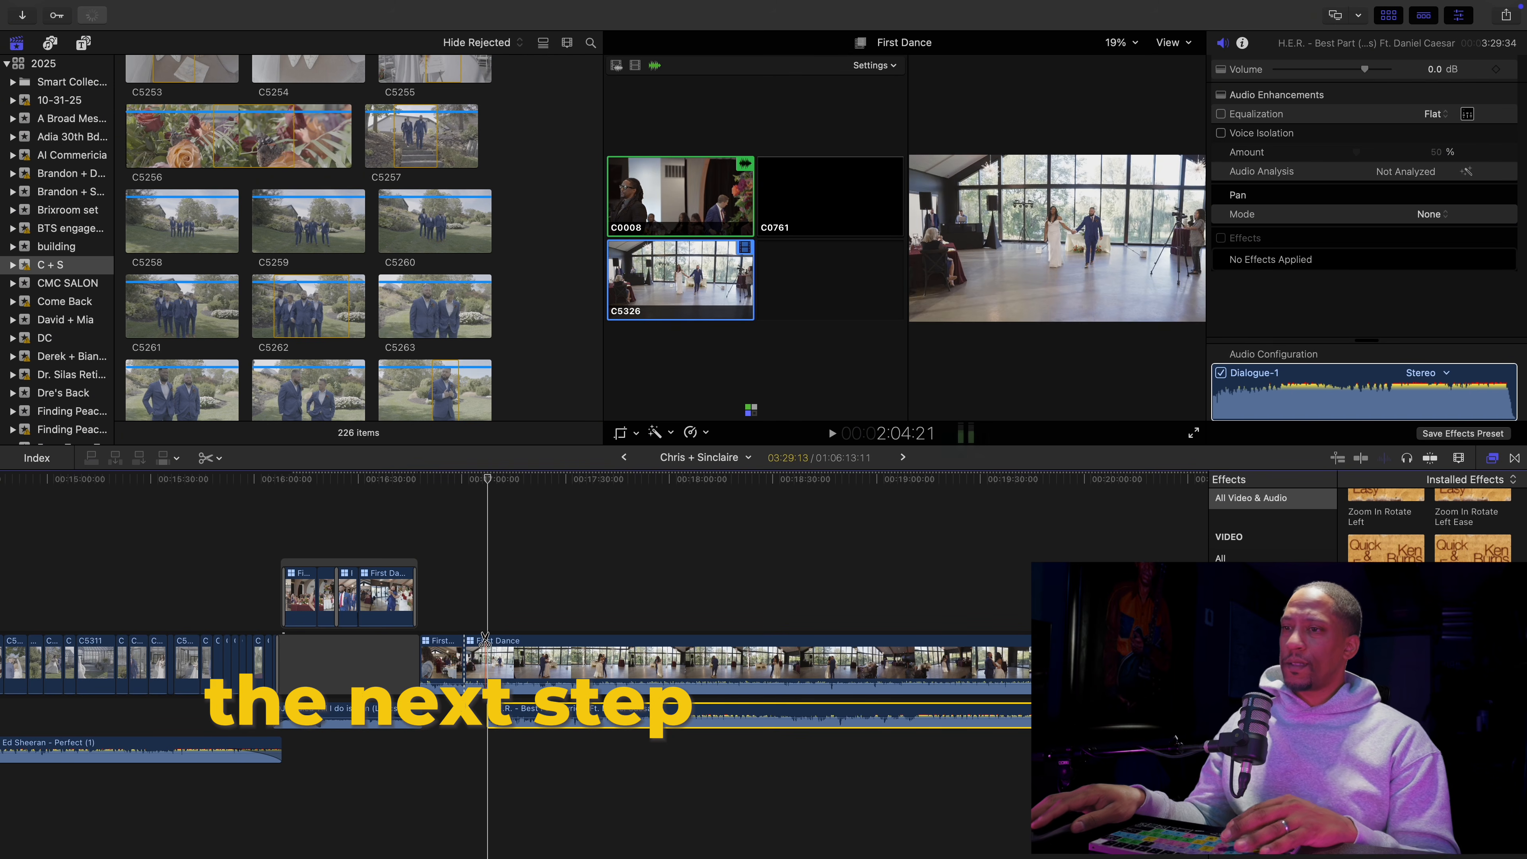
key("space")
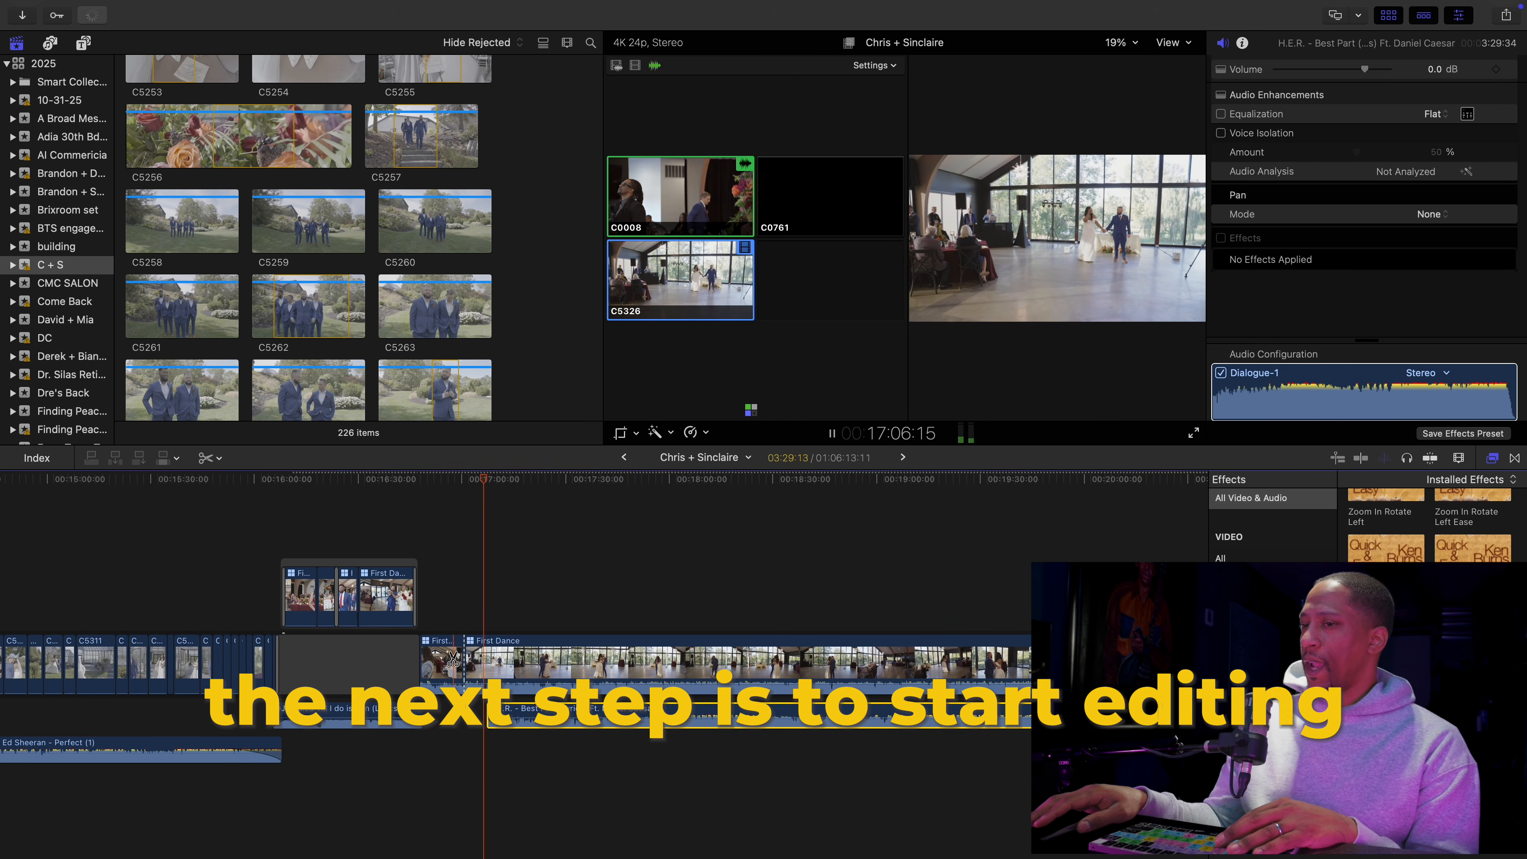
Delete the short opening section of First Dance before the split
key("a")
left_click(449, 661)
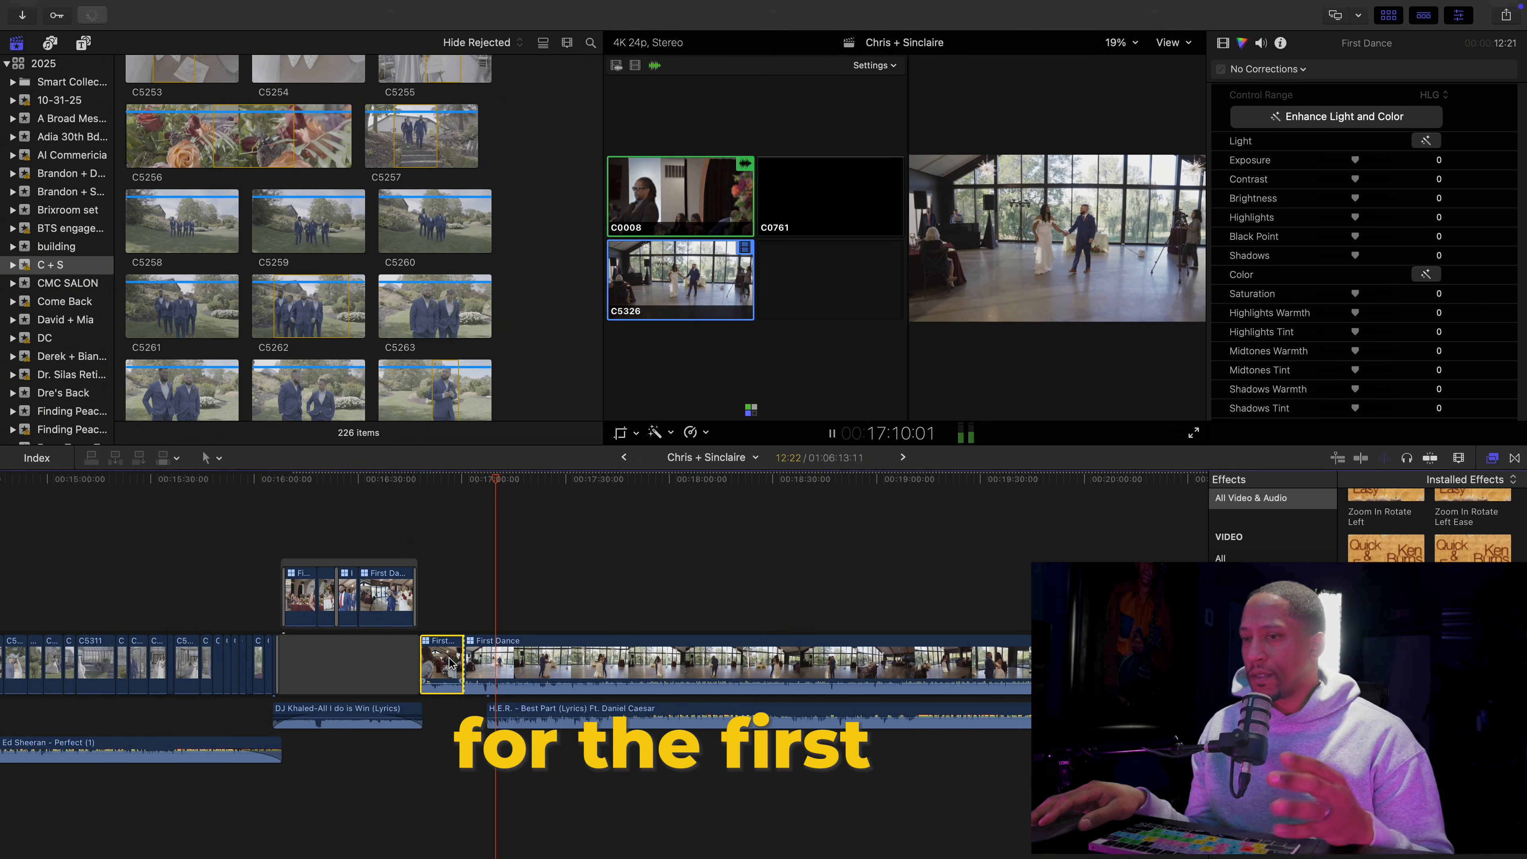
key("Delete")
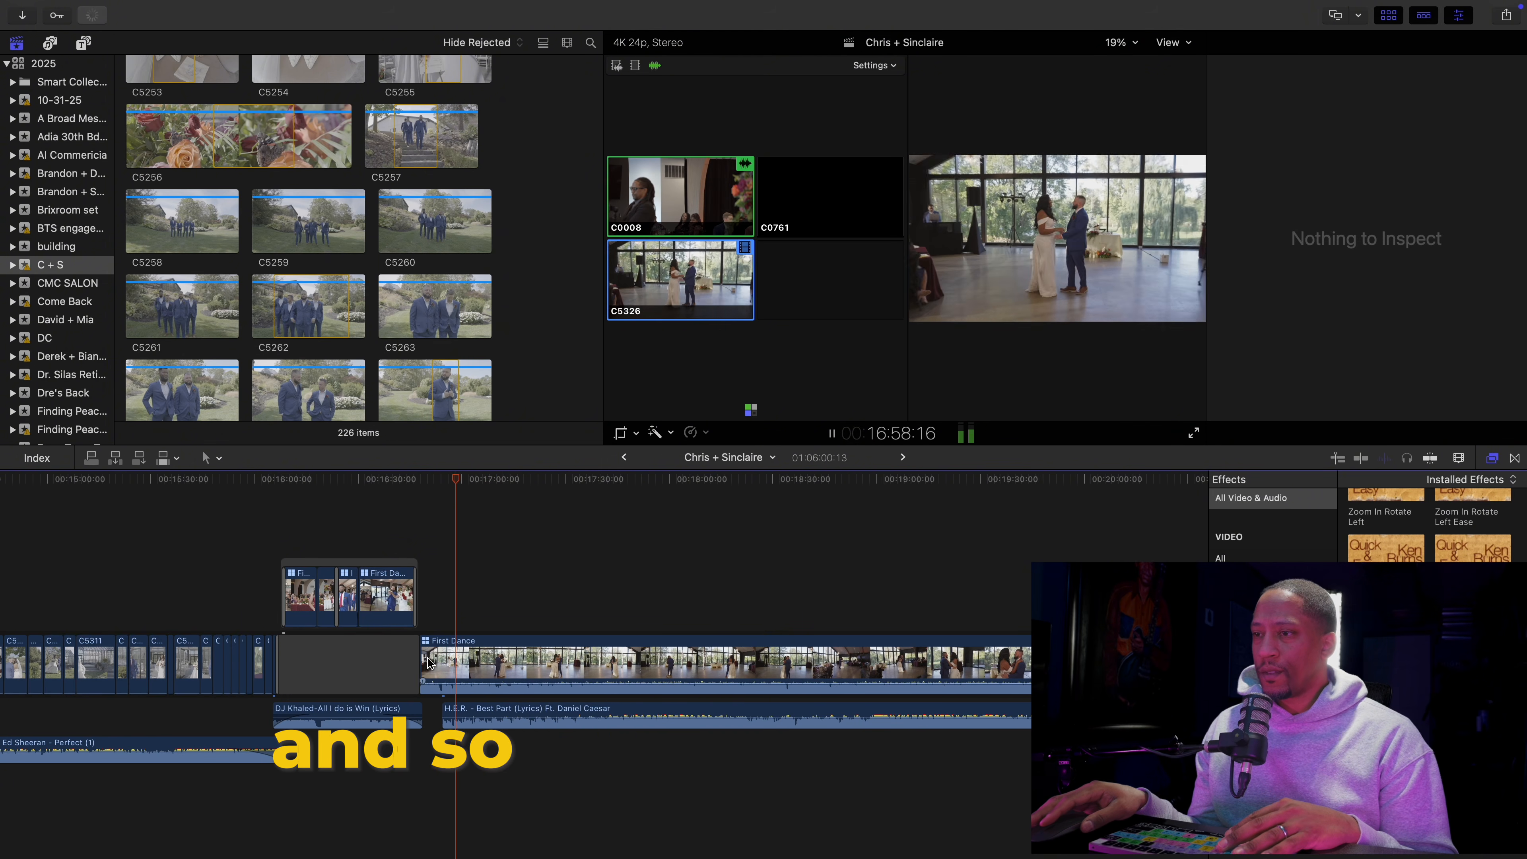
Apply the Gradient Image transition to the start of the First Dance clip
left_click(445, 663)
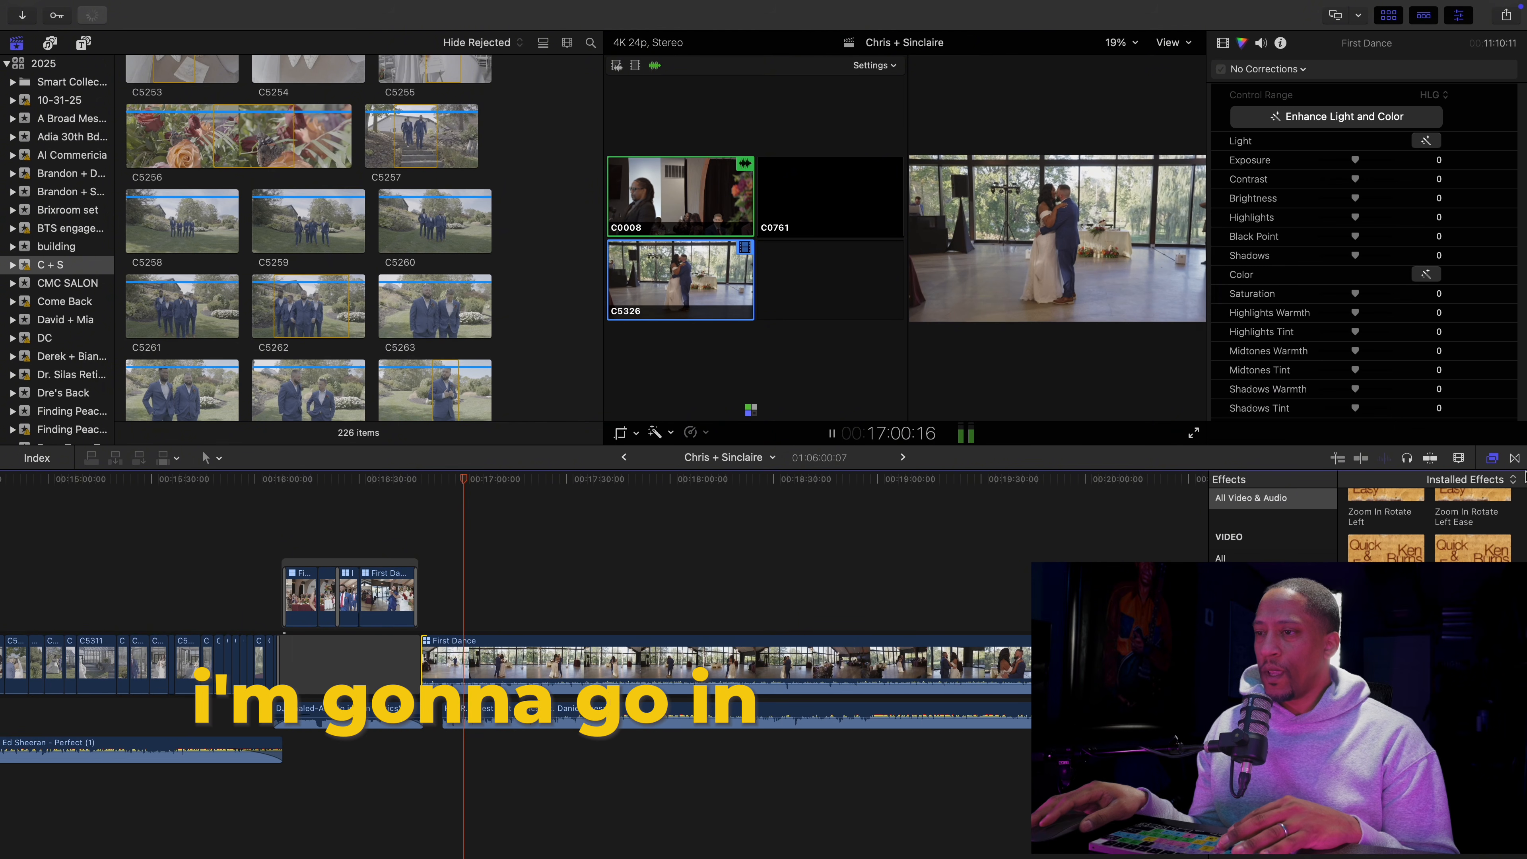
left_click(1514, 458)
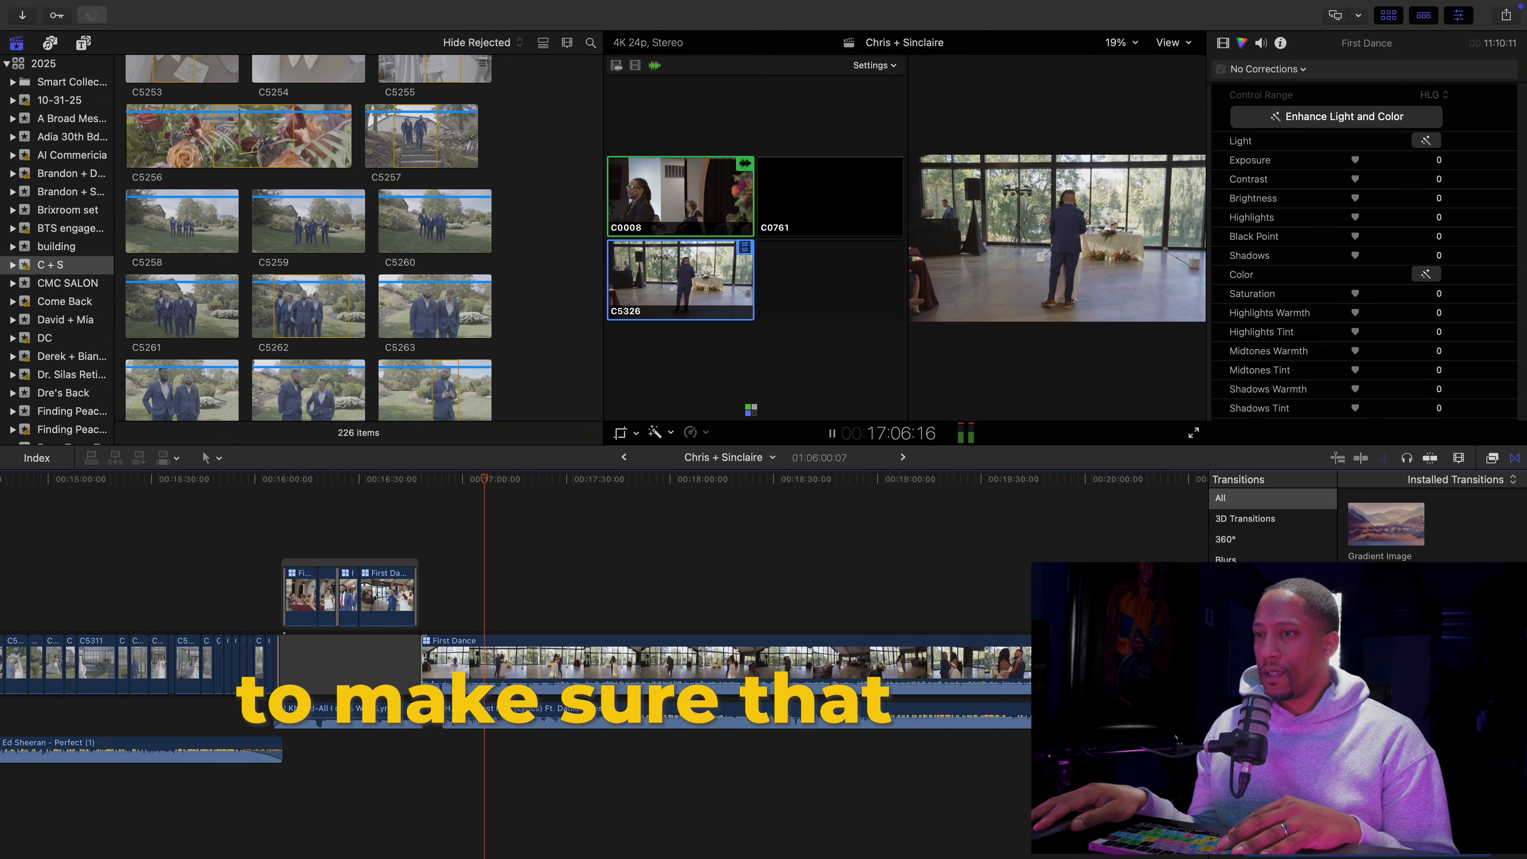
left_click(1377, 540)
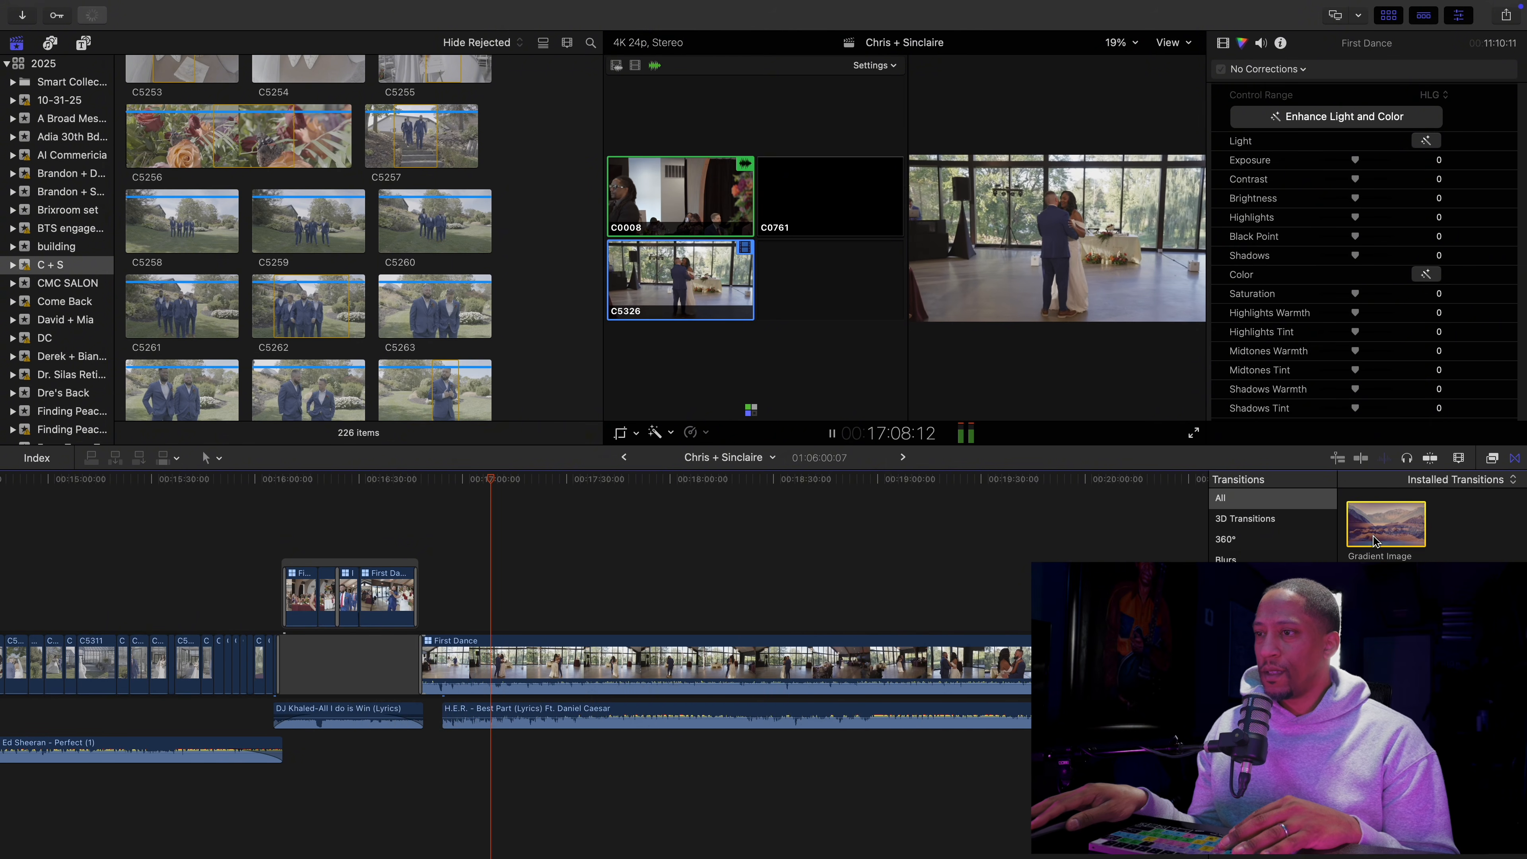
Shift the H.E.R. - Best Part song slightly later beneath First Dance to align it with the footage
left_click(537, 677)
left_click(545, 716)
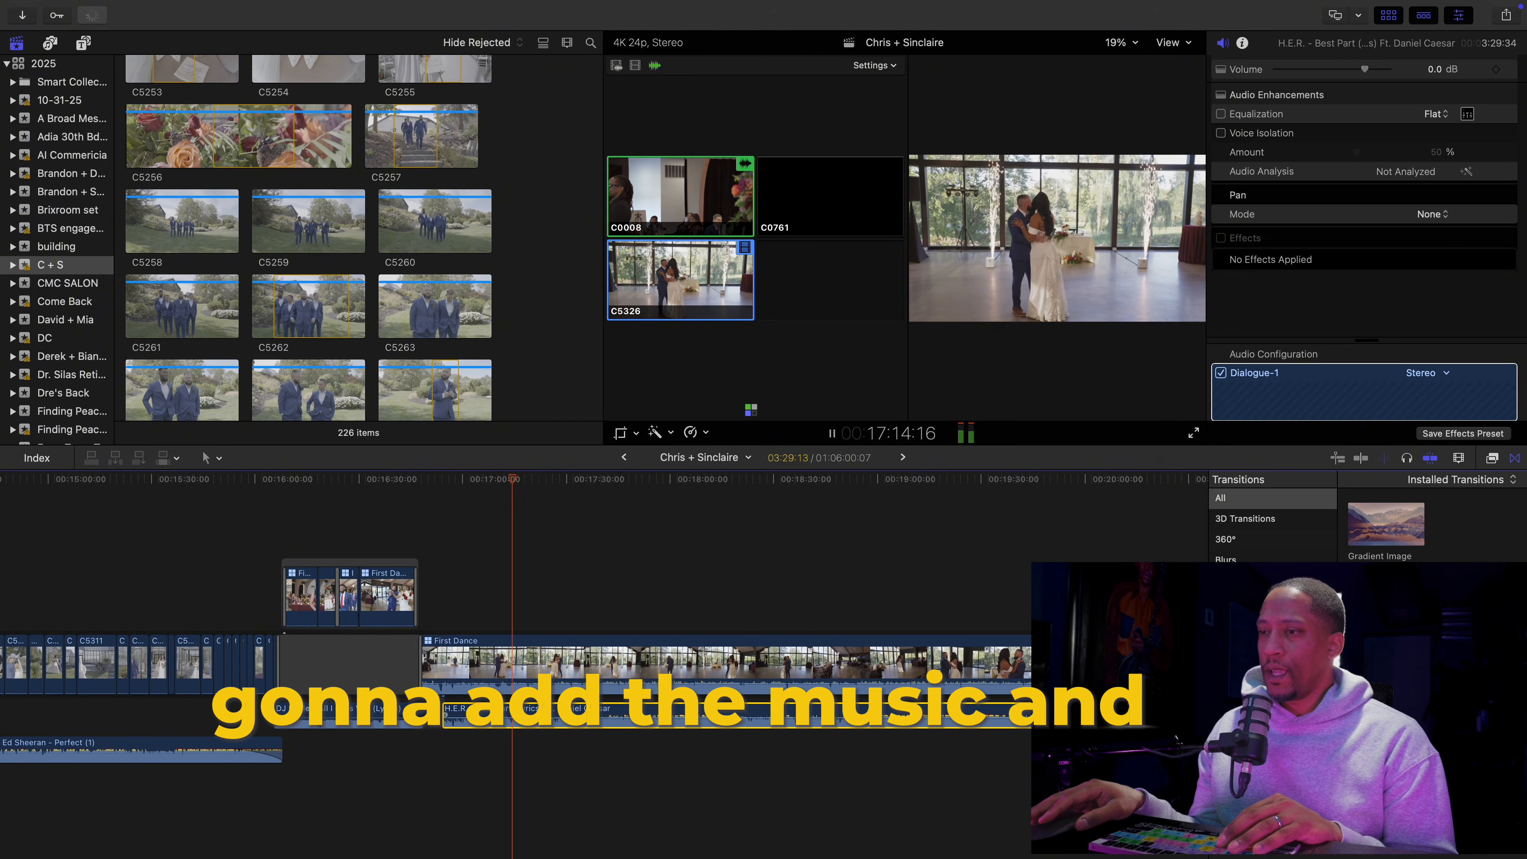
key("super+equal")
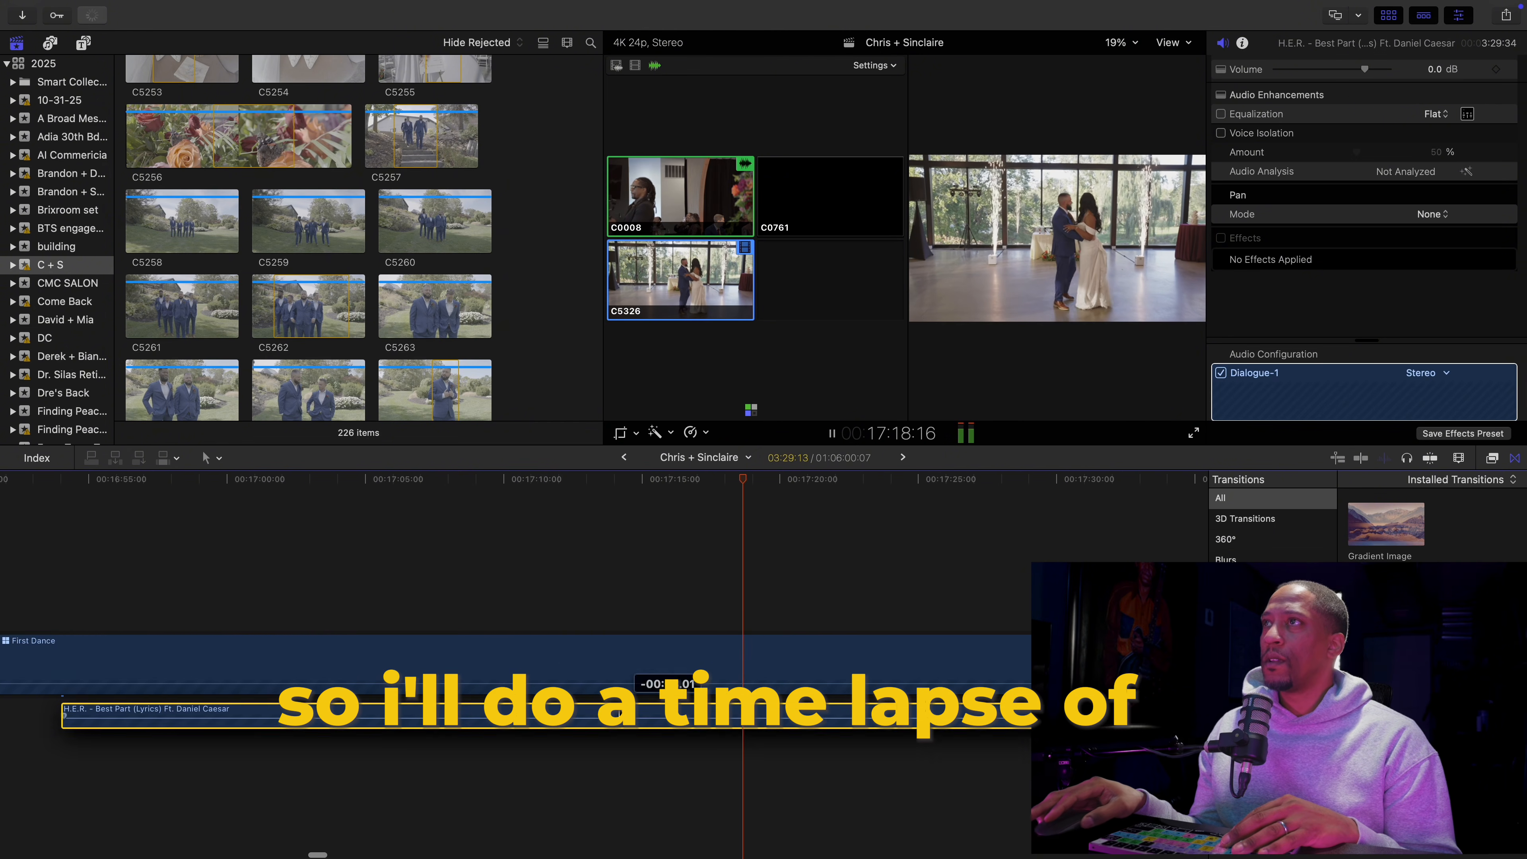
scroll(556, 710, "left", 3)
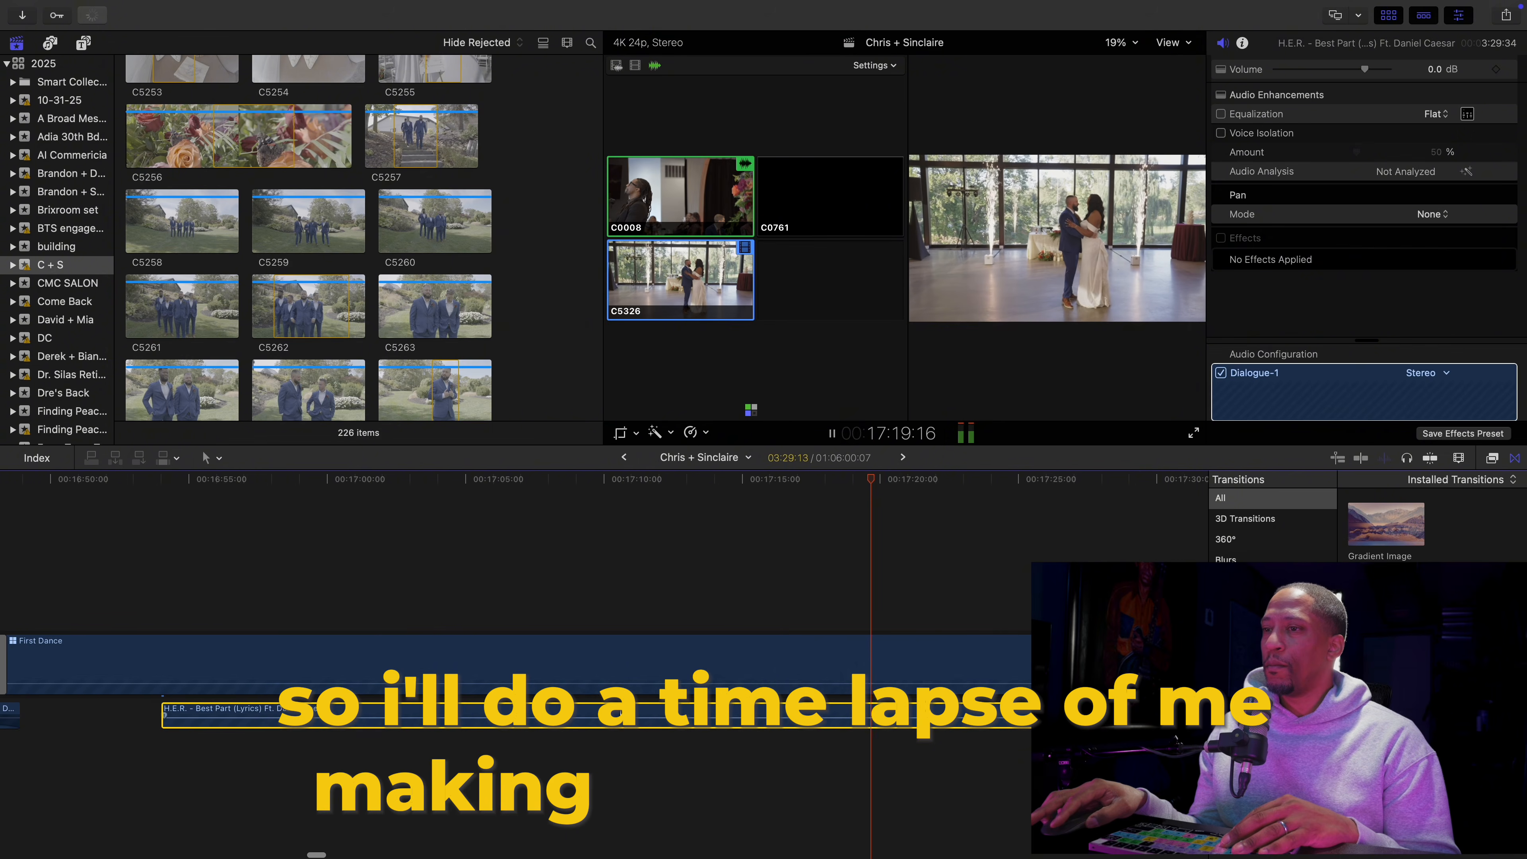
left_click(648, 715)
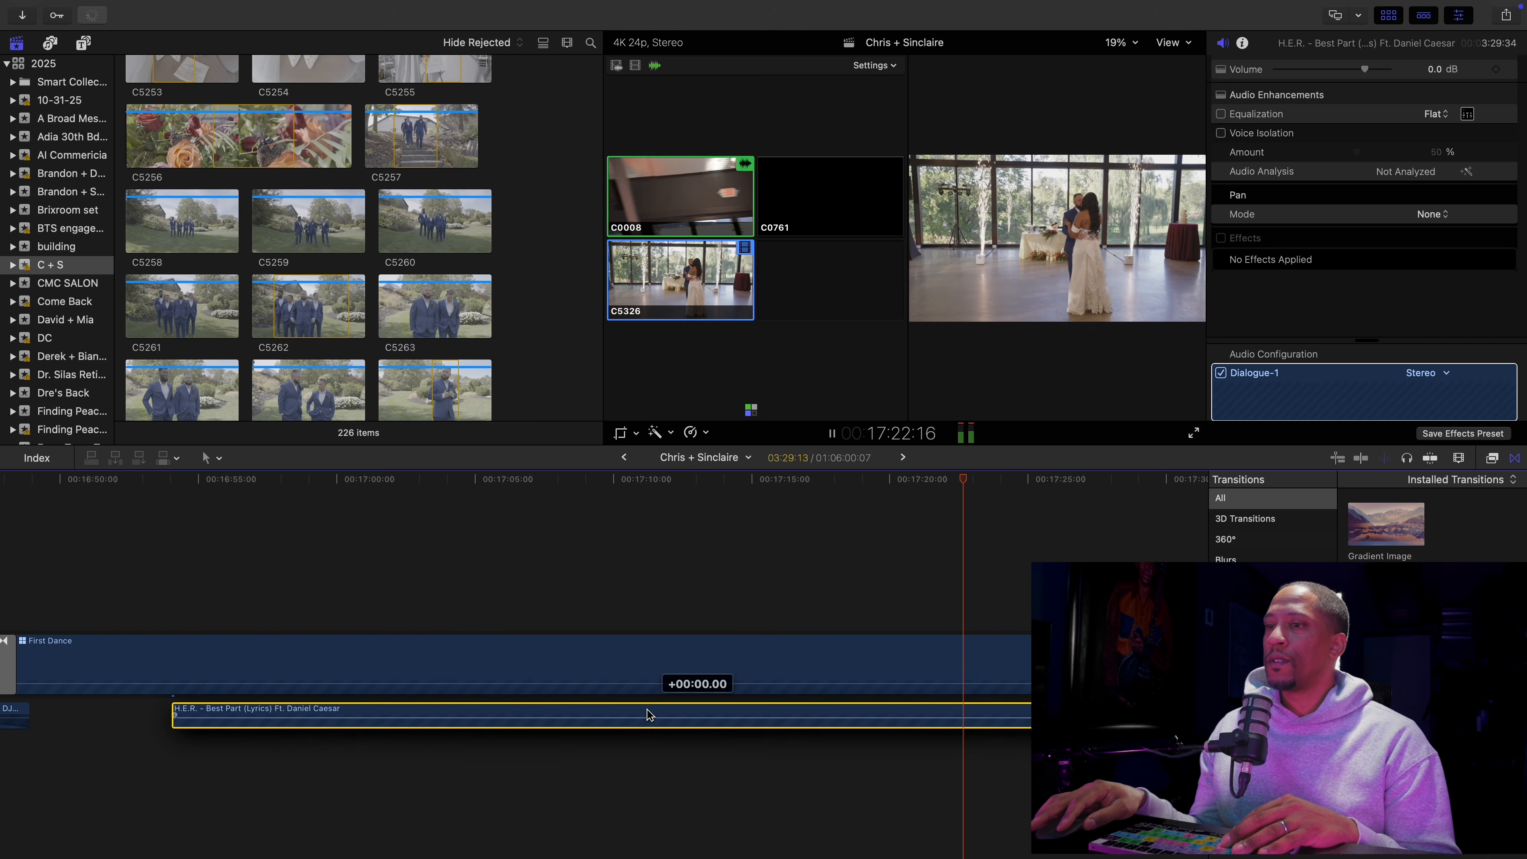
left_click_drag(647, 715, 651, 714)
Disable the First Dance clip and trim the beginning of the H.E.R. - Best Part song
left_click(464, 675)
key("v")
left_click(227, 607)
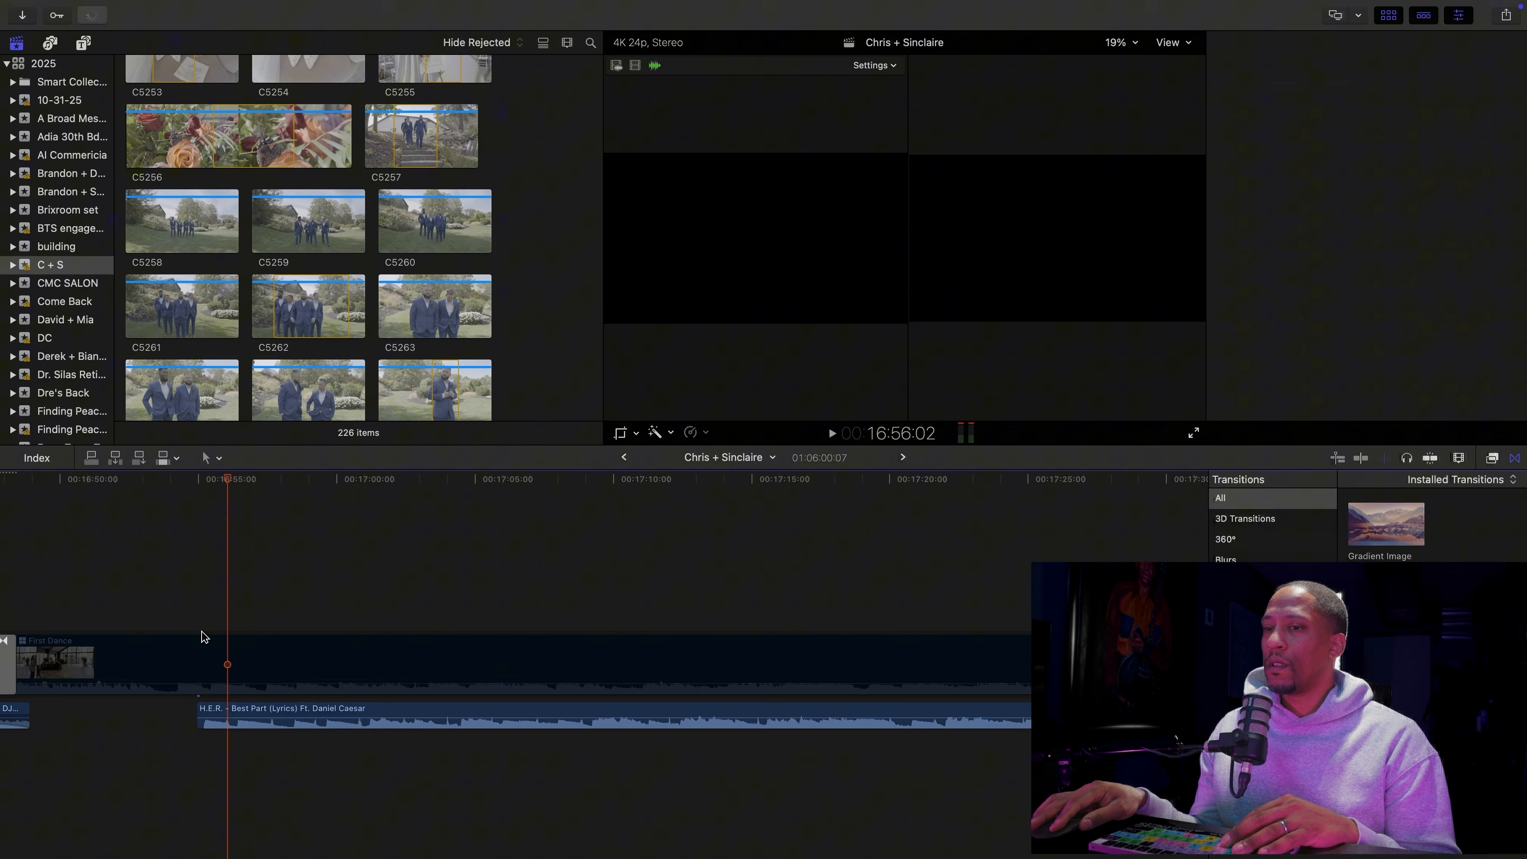
left_click_drag(200, 708, 232, 707)
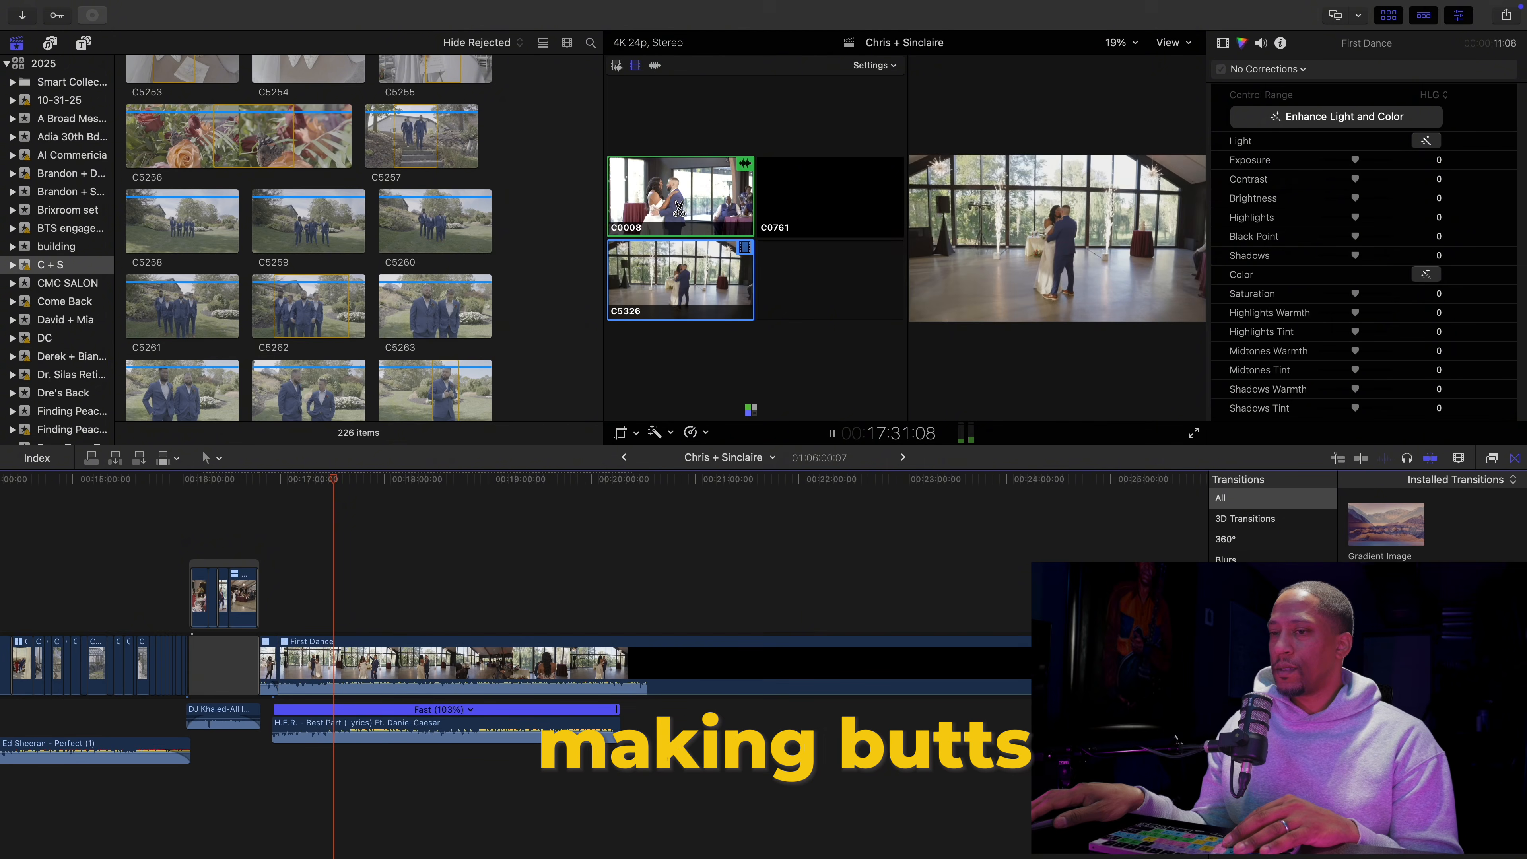
Enable video-only angle switching and cut First Dance to the C0008 angle at about 17:31
left_click(325, 490)
left_click(635, 65)
left_click(695, 204)
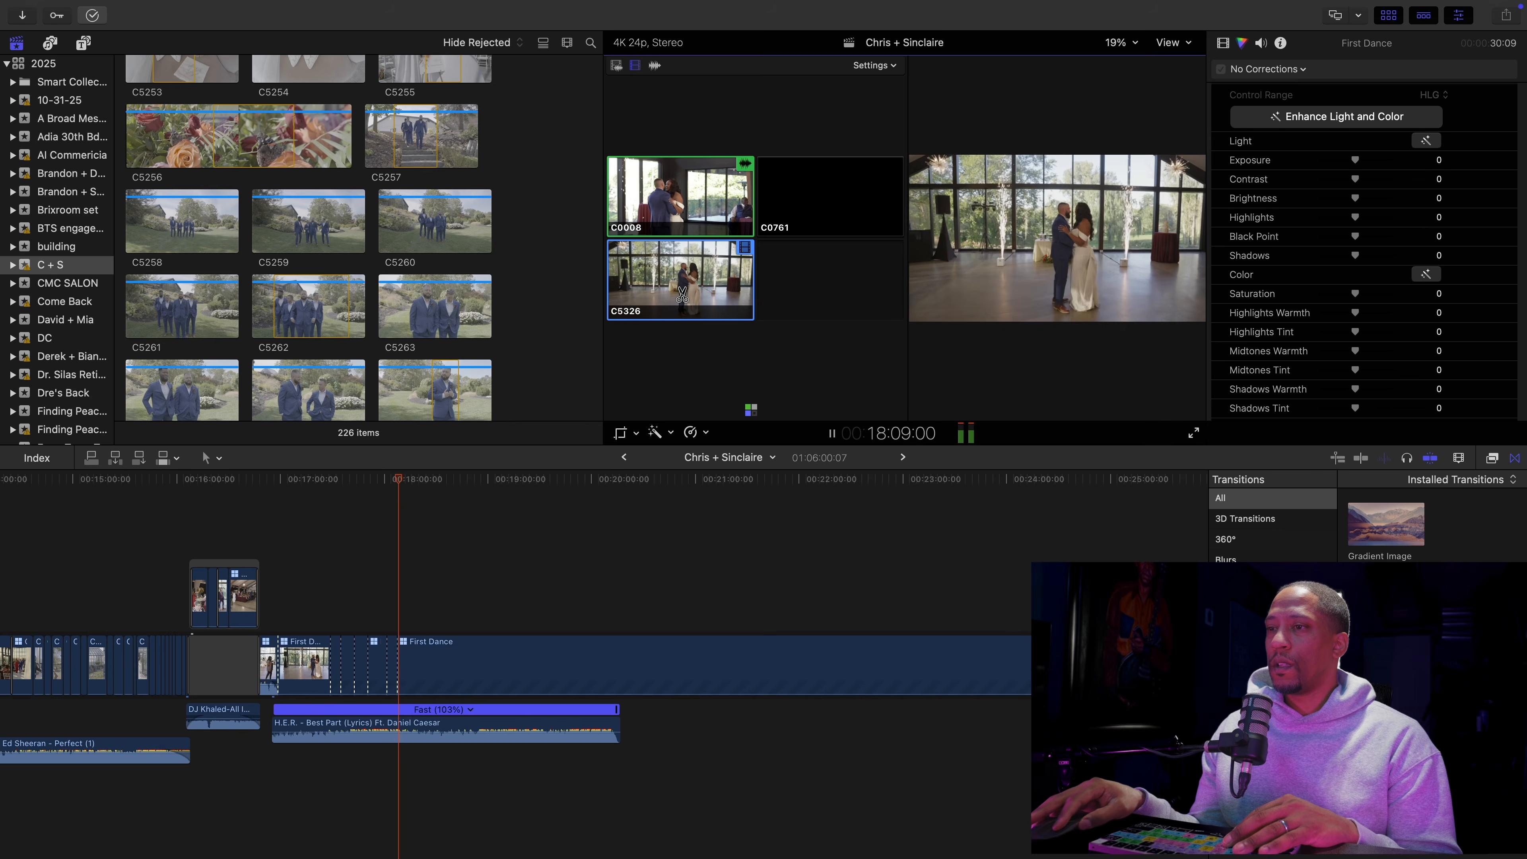
Cut First Dance to the C0008 close-up angle at about 18:34
left_click(458, 564)
left_click(442, 579)
left_click(443, 486)
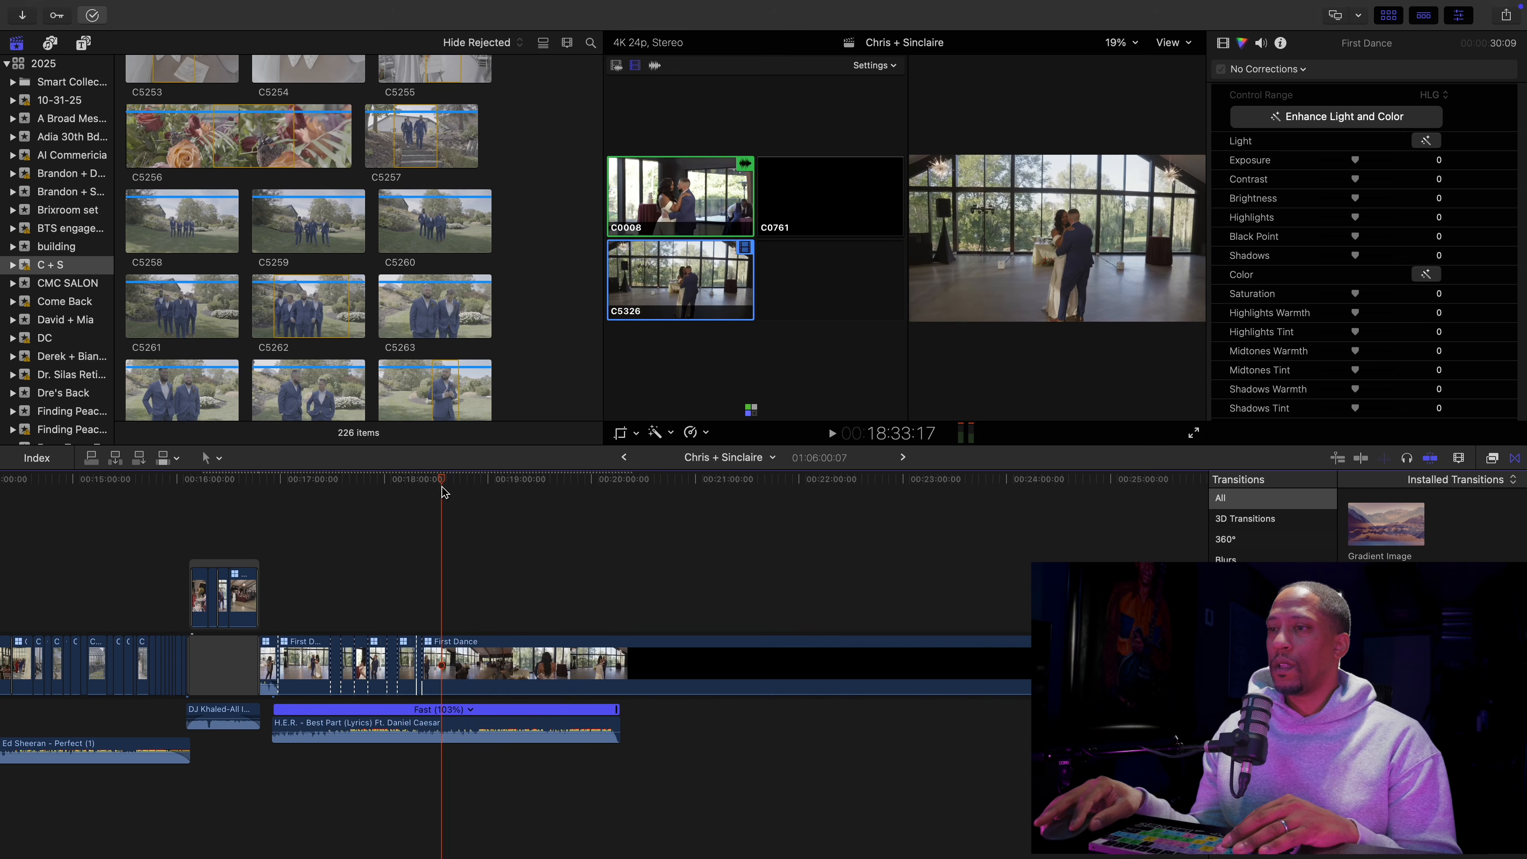
left_click(675, 207)
key("space")
Mark a range of about 23 seconds in source clip C0008 and place it above the First Dance clip
scroll(507, 225, "up", 20)
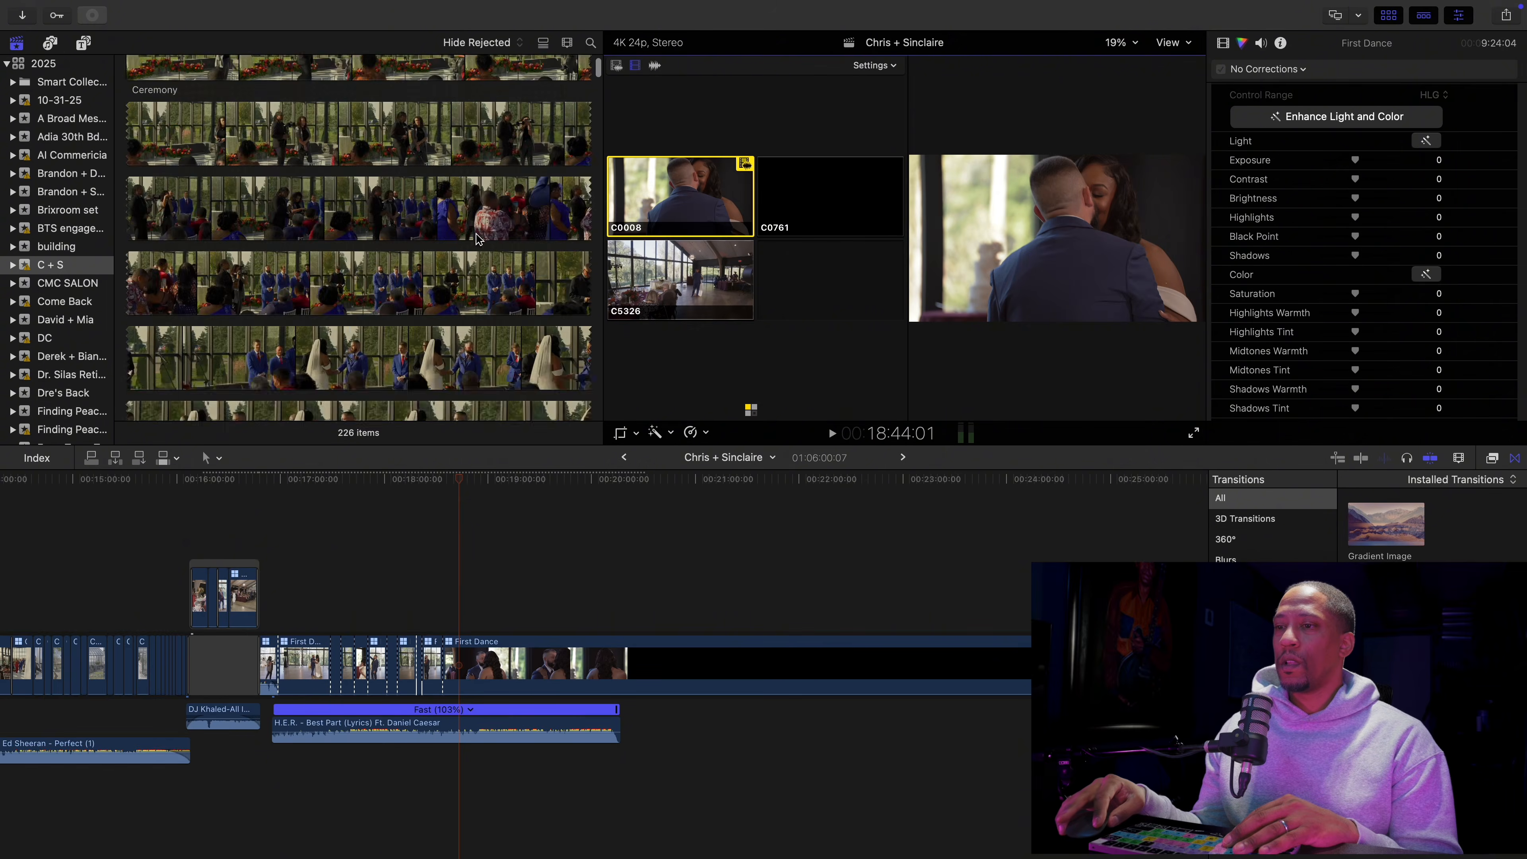
left_click(263, 194)
key("space")
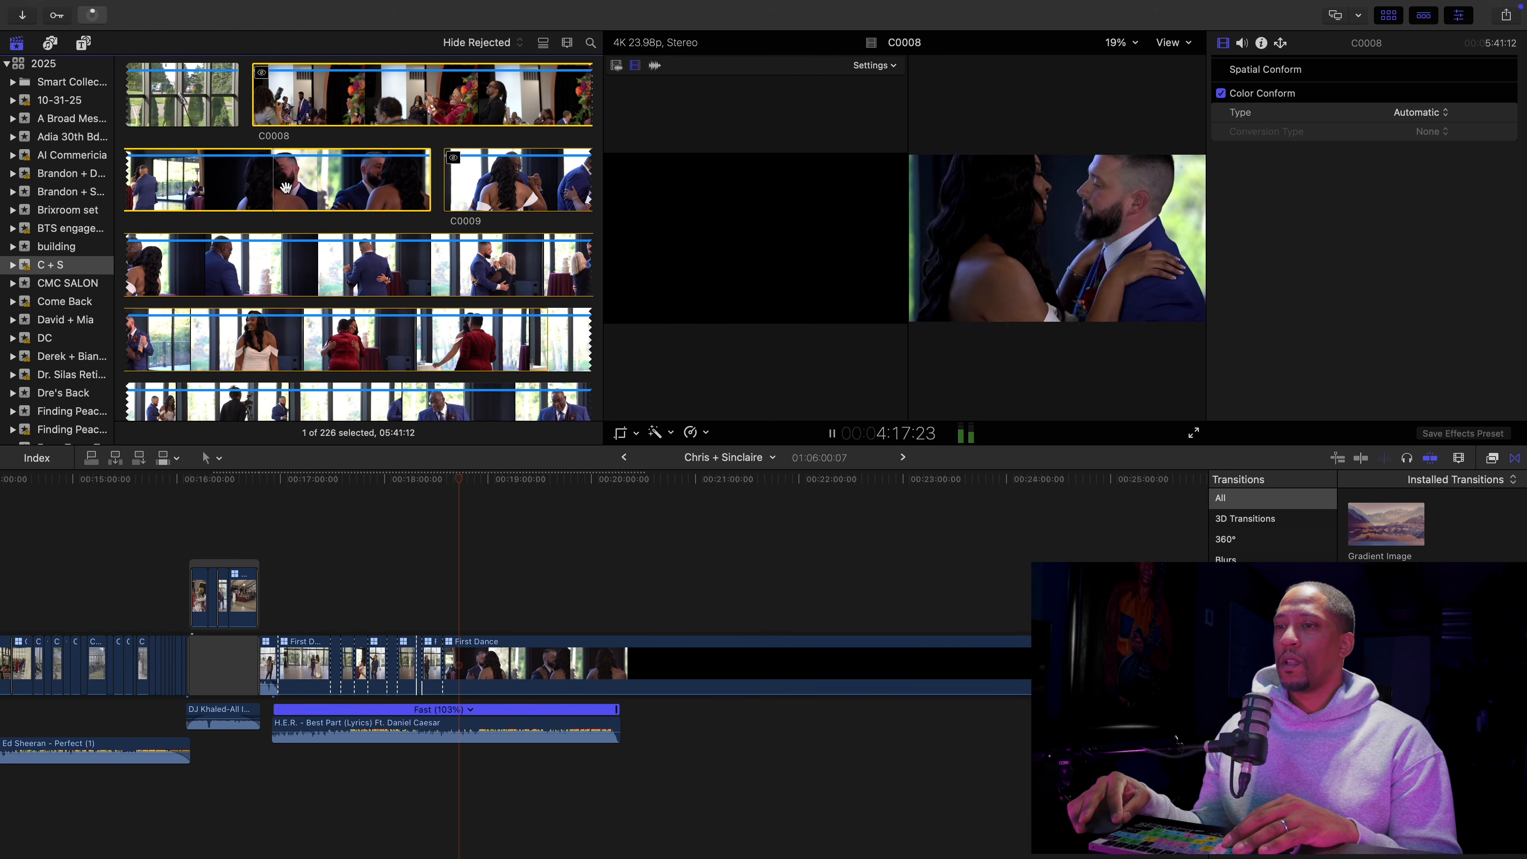
left_click_drag(289, 188, 333, 188)
left_click_drag(312, 188, 544, 583)
Split First Dance after about 18:34, delete the unwanted section, and apply the Gradient Image transition at that edit point
key("Up")
key("space")
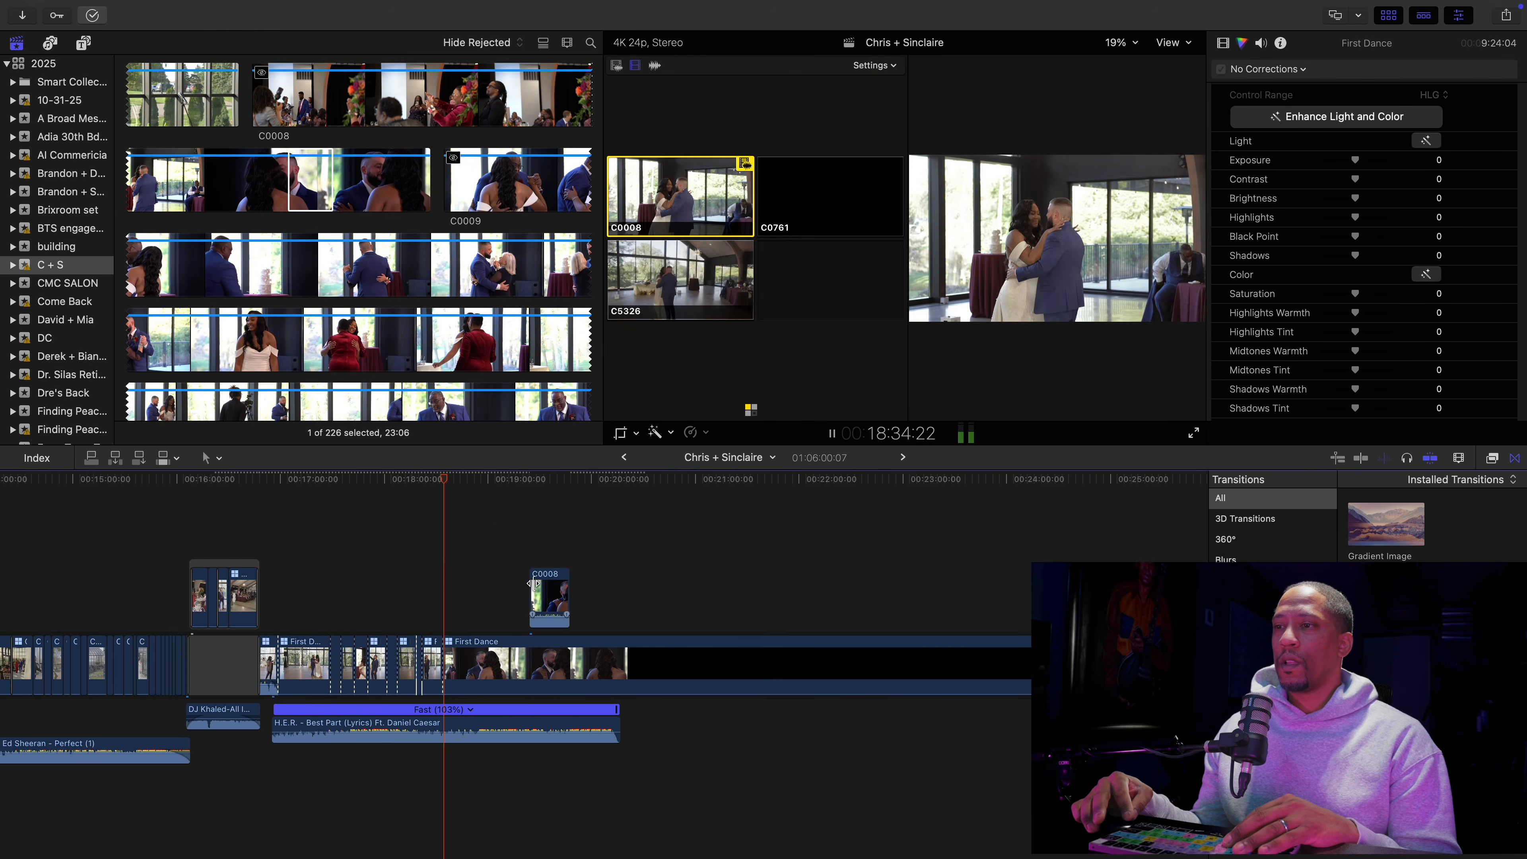
key("space")
key("space")
key("super+b")
left_click(454, 664)
key("Delete")
key("Up")
key("space")
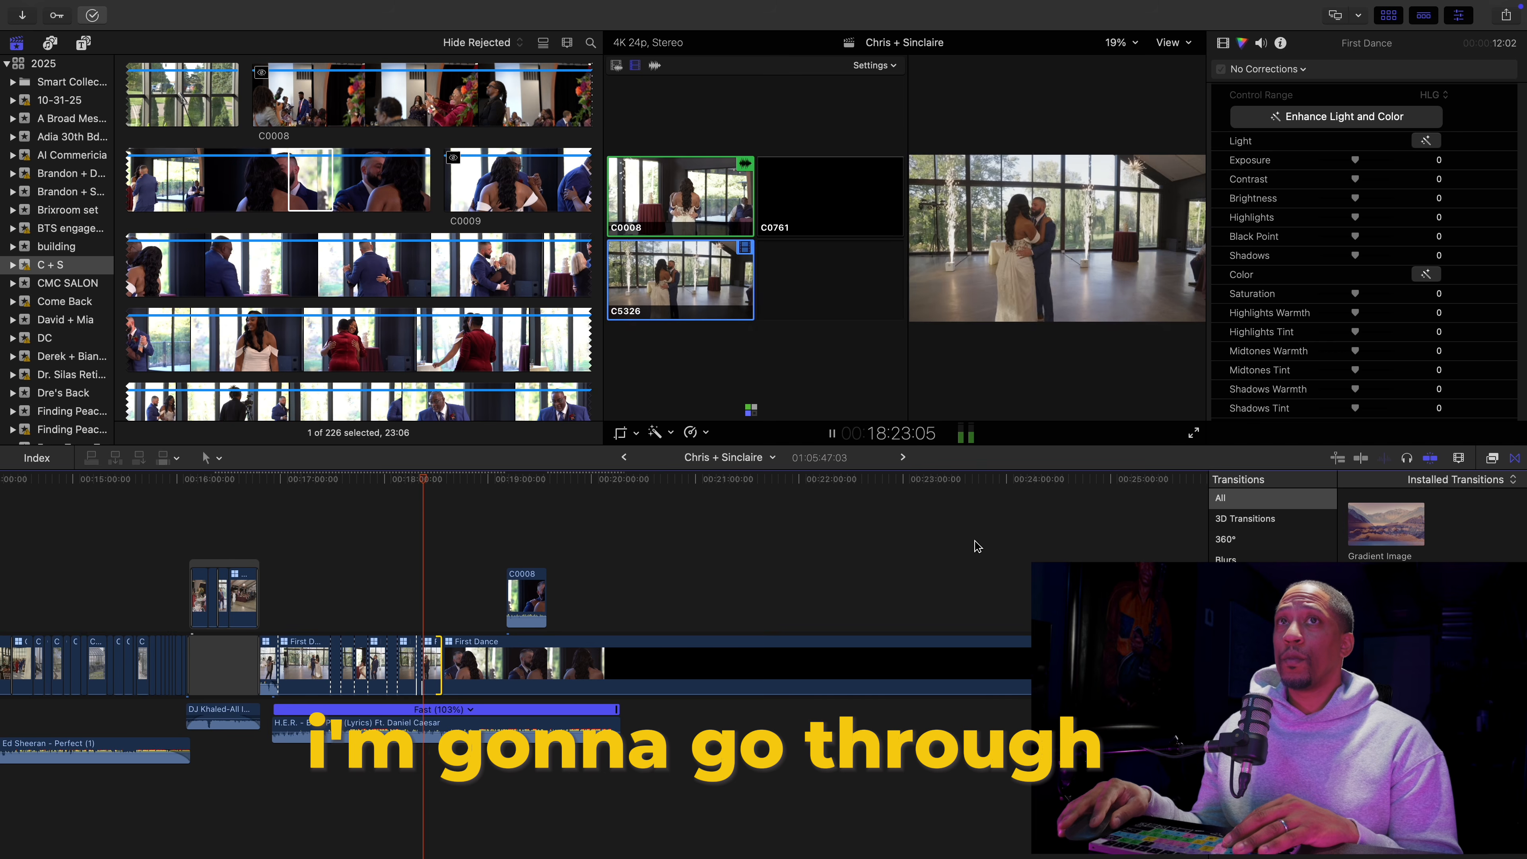
left_click(1386, 524)
left_click(444, 629)
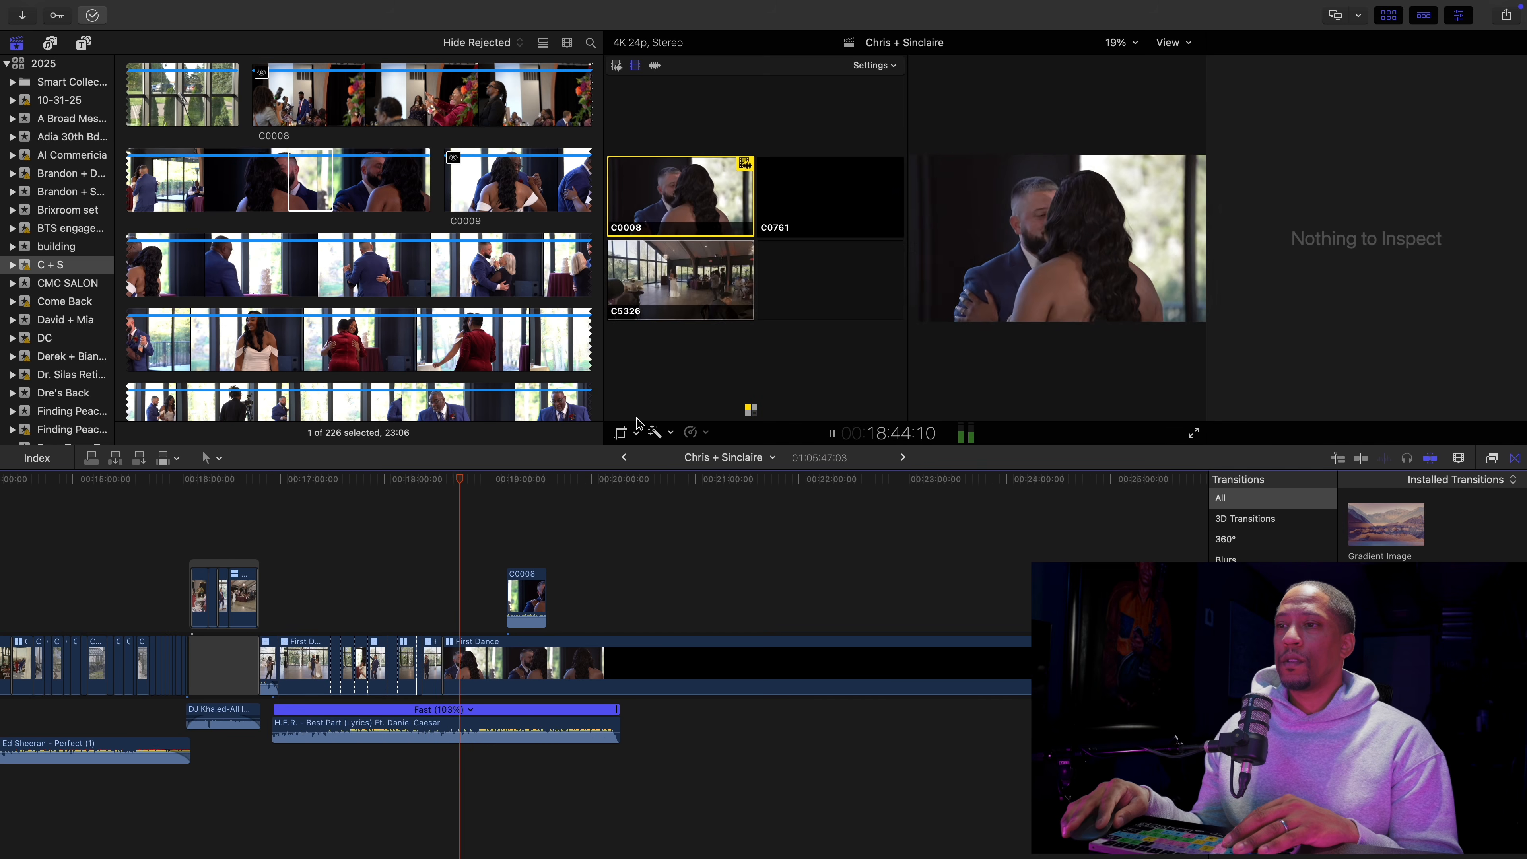
Move the C0008 cutaway earlier to about 18:41 and shorten it to about 11 seconds
left_click_drag(519, 613, 466, 613)
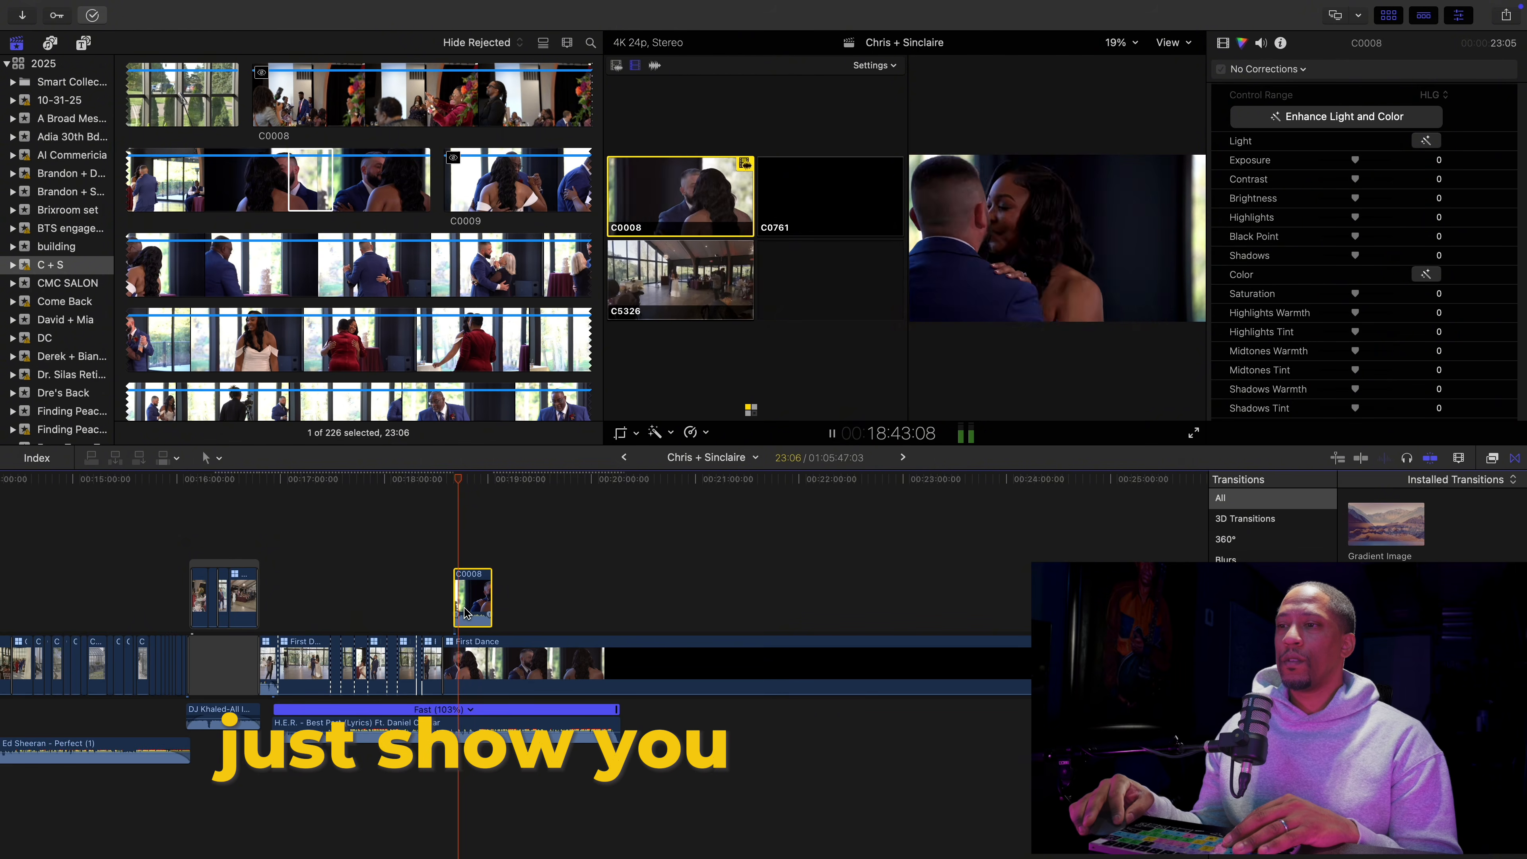
left_click_drag(491, 605, 471, 605)
Match the colour of the C0008 cutaway to a frame of the First Dance clip
left_click(456, 595)
left_click(660, 433)
left_click(692, 501)
left_click(480, 664)
left_click(1152, 433)
key("space")
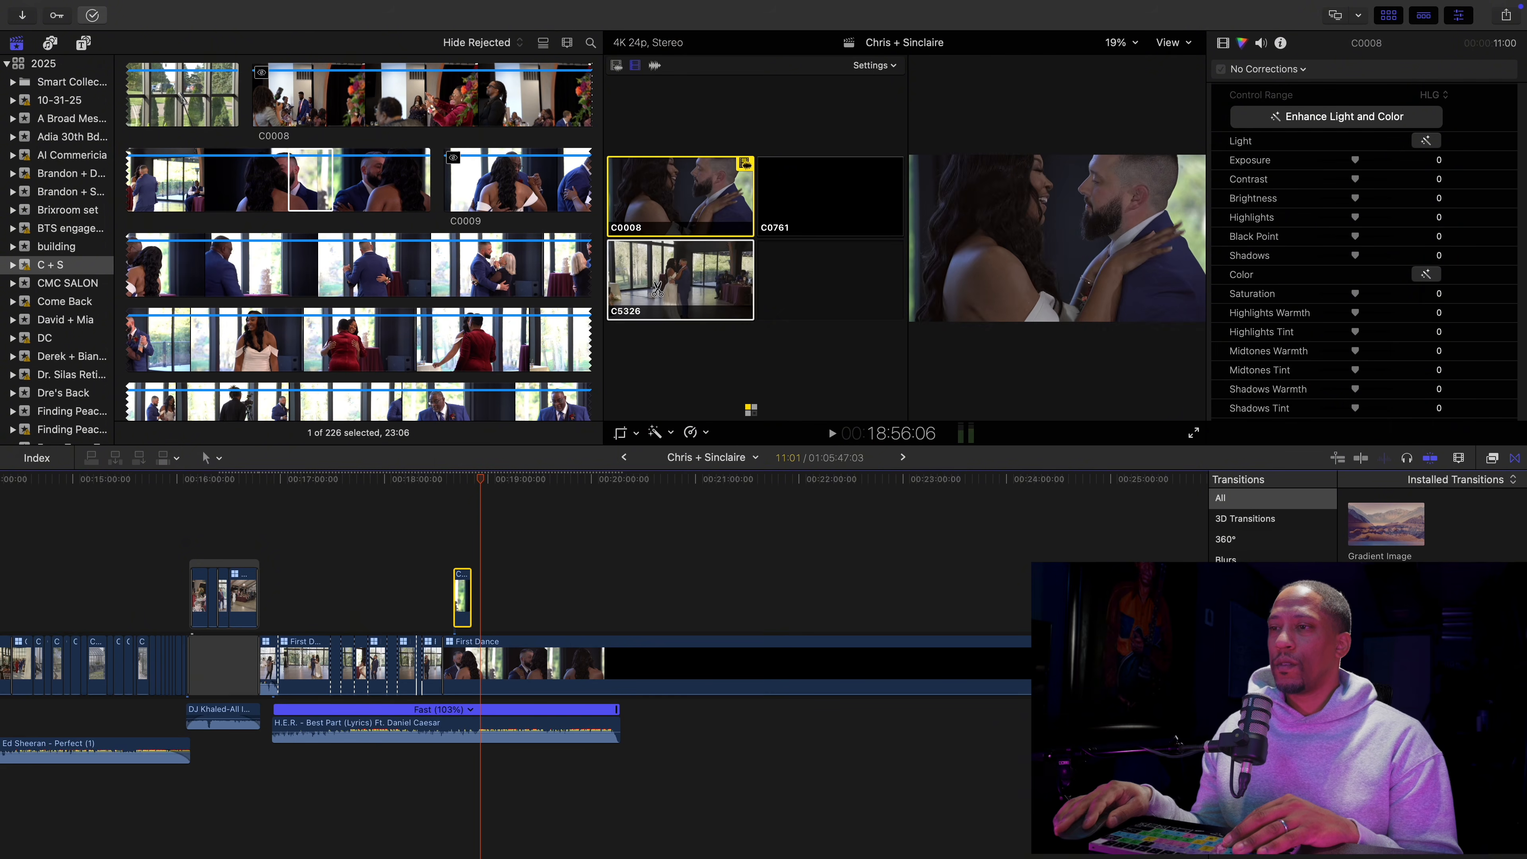
Cut First Dance to the wide C5326 angle at about 18:56
left_click(657, 291)
left_click(498, 627)
left_click(482, 625)
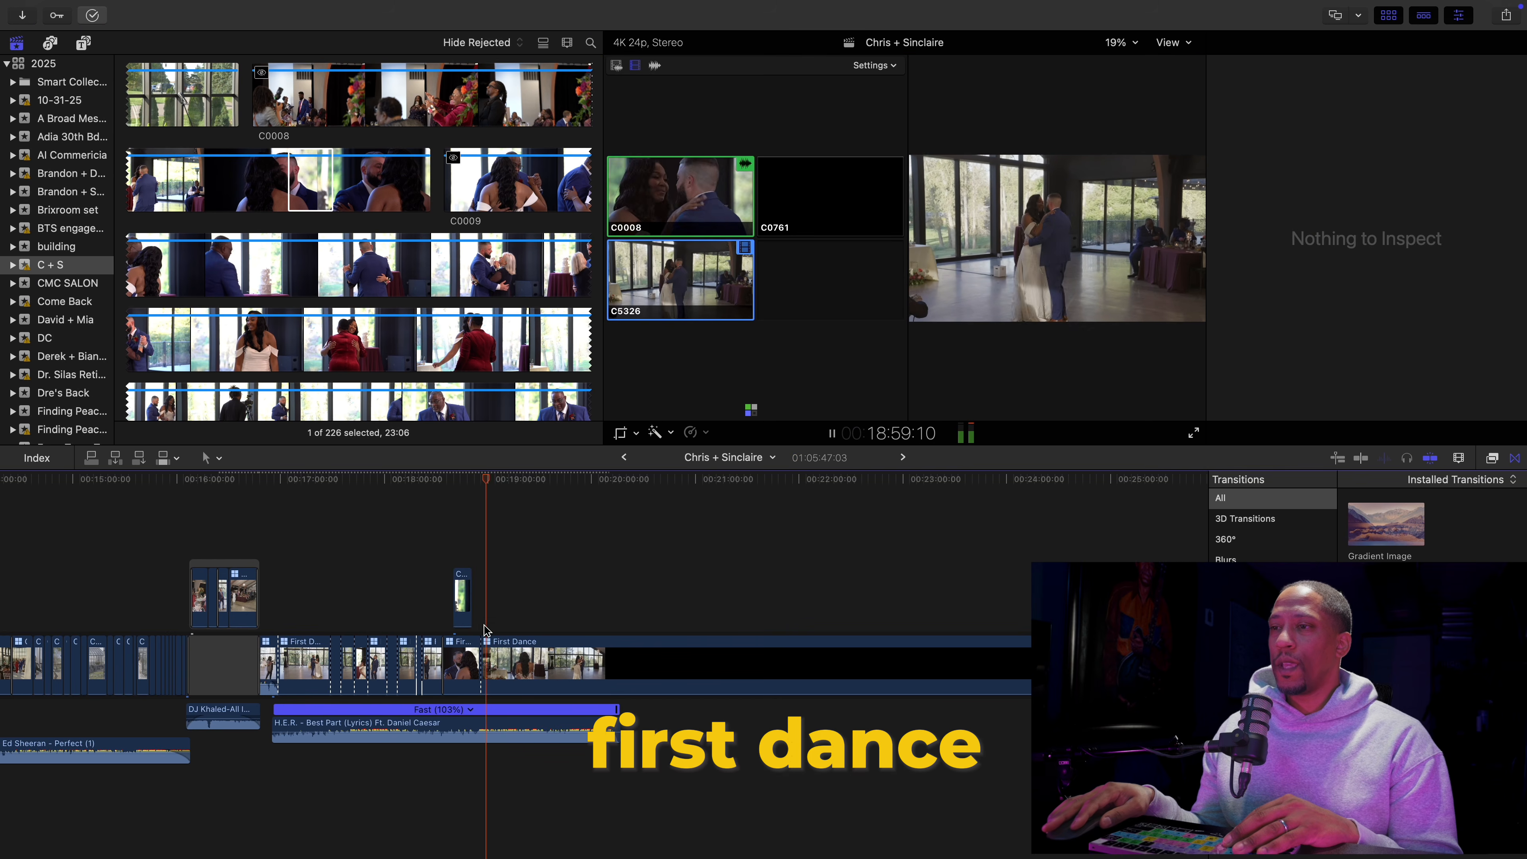
key("space")
Split the First Dance clip at two further points after about 18:59
key("super+b")
mouse_move(487, 665)
left_mouse_down()
mouse_move(538, 664)
mouse_move(494, 648)
left_mouse_up()
key("super+b")
left_click_drag(503, 651, 519, 651)
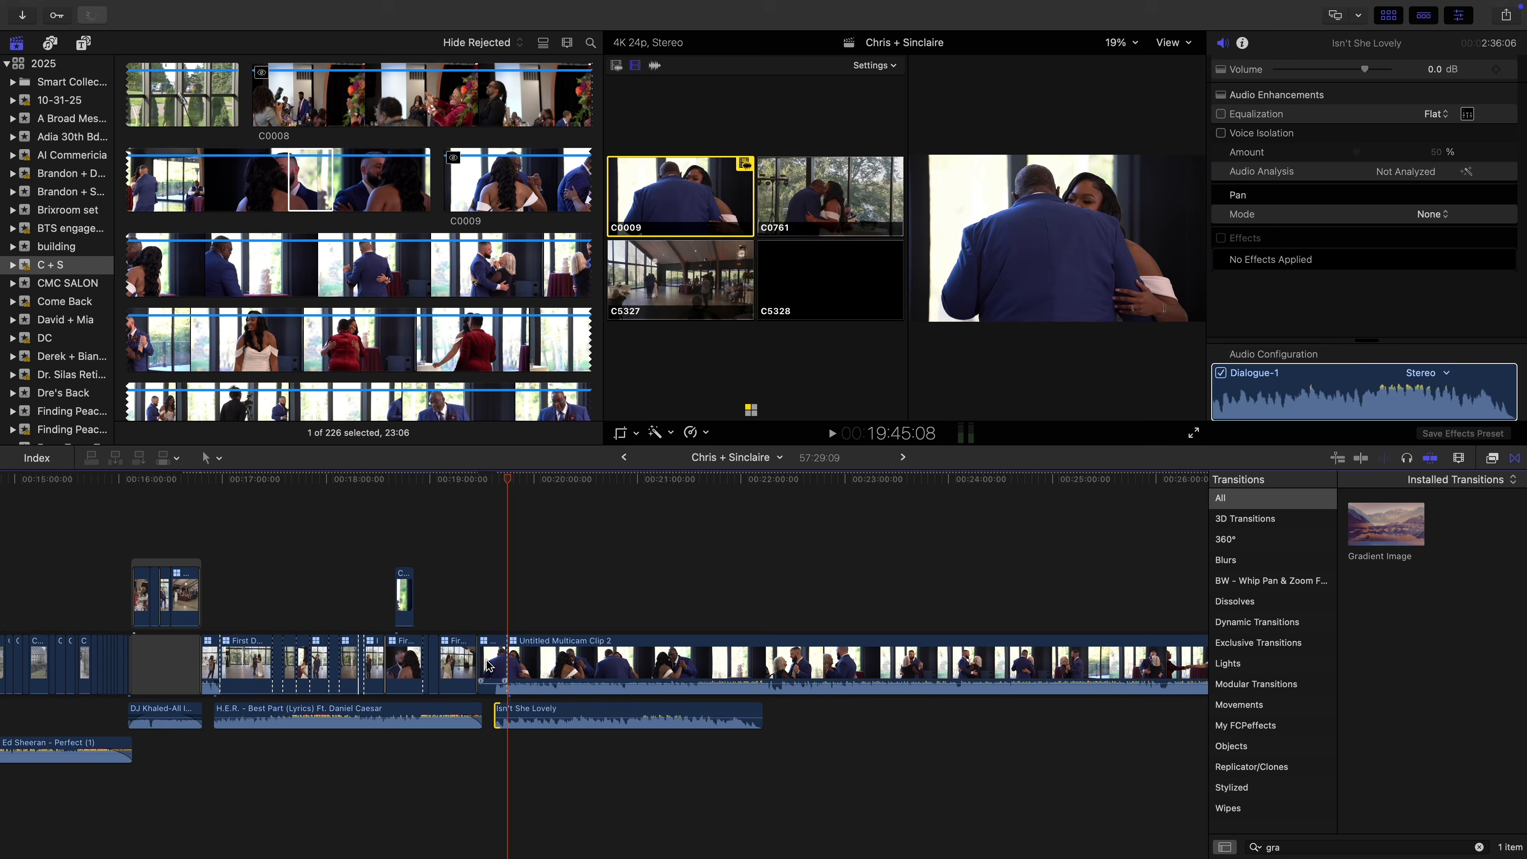
Extend the start of the song Isn't She Lovely earlier and silence the audio of the Untitled Multicam Clip 2 segments above it
left_click_drag(495, 713, 471, 713)
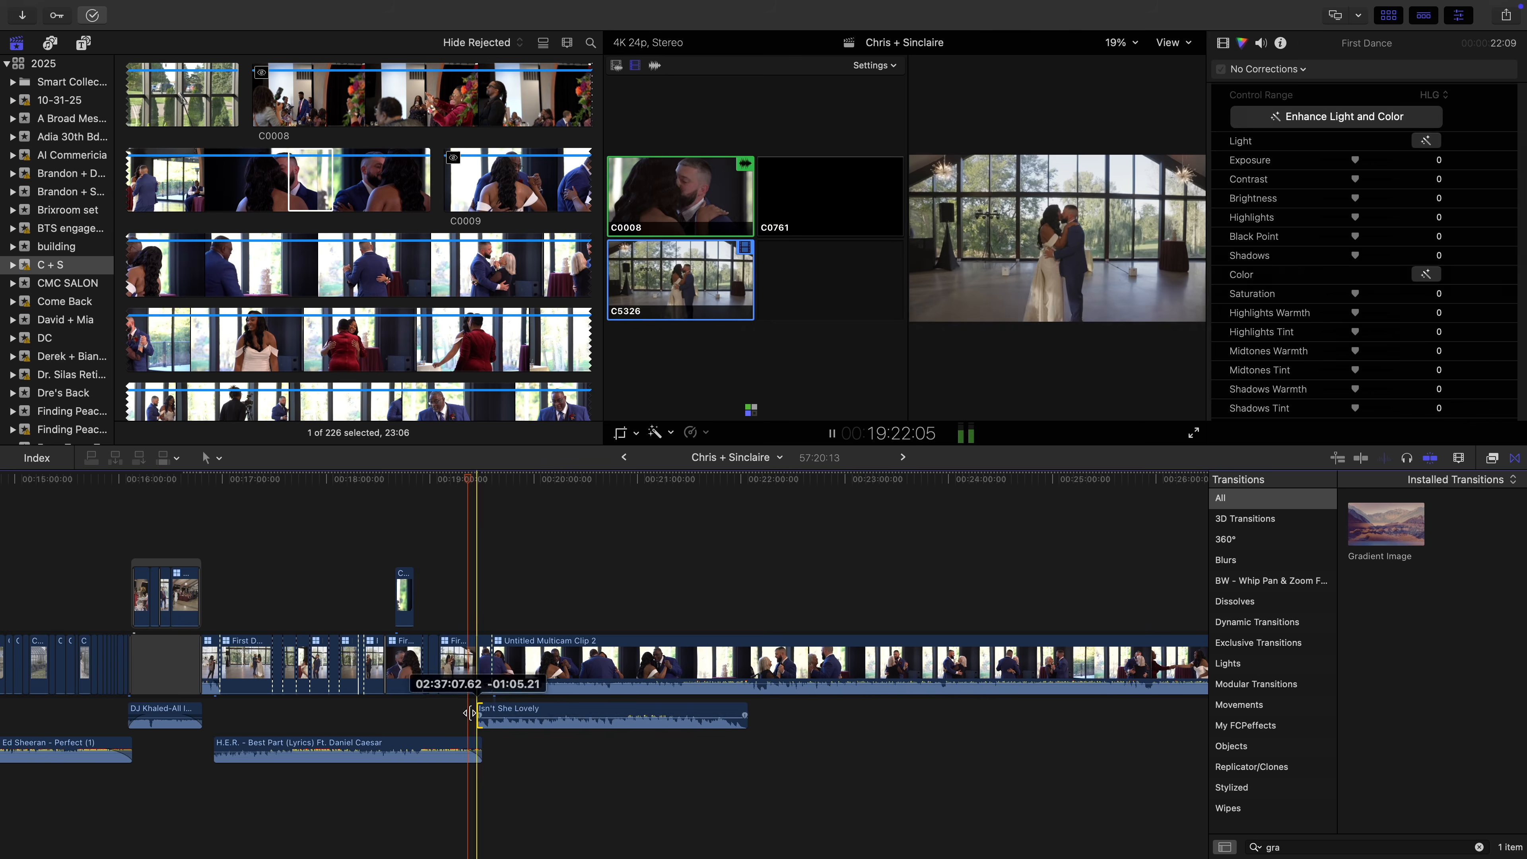
left_click(485, 661)
left_click(529, 661, "shift")
left_click(1261, 43)
left_click_drag(1367, 69, 1275, 70)
Cut Untitled Multicam Clip 2 to the C5327 wide angle at about 19:36
key("space")
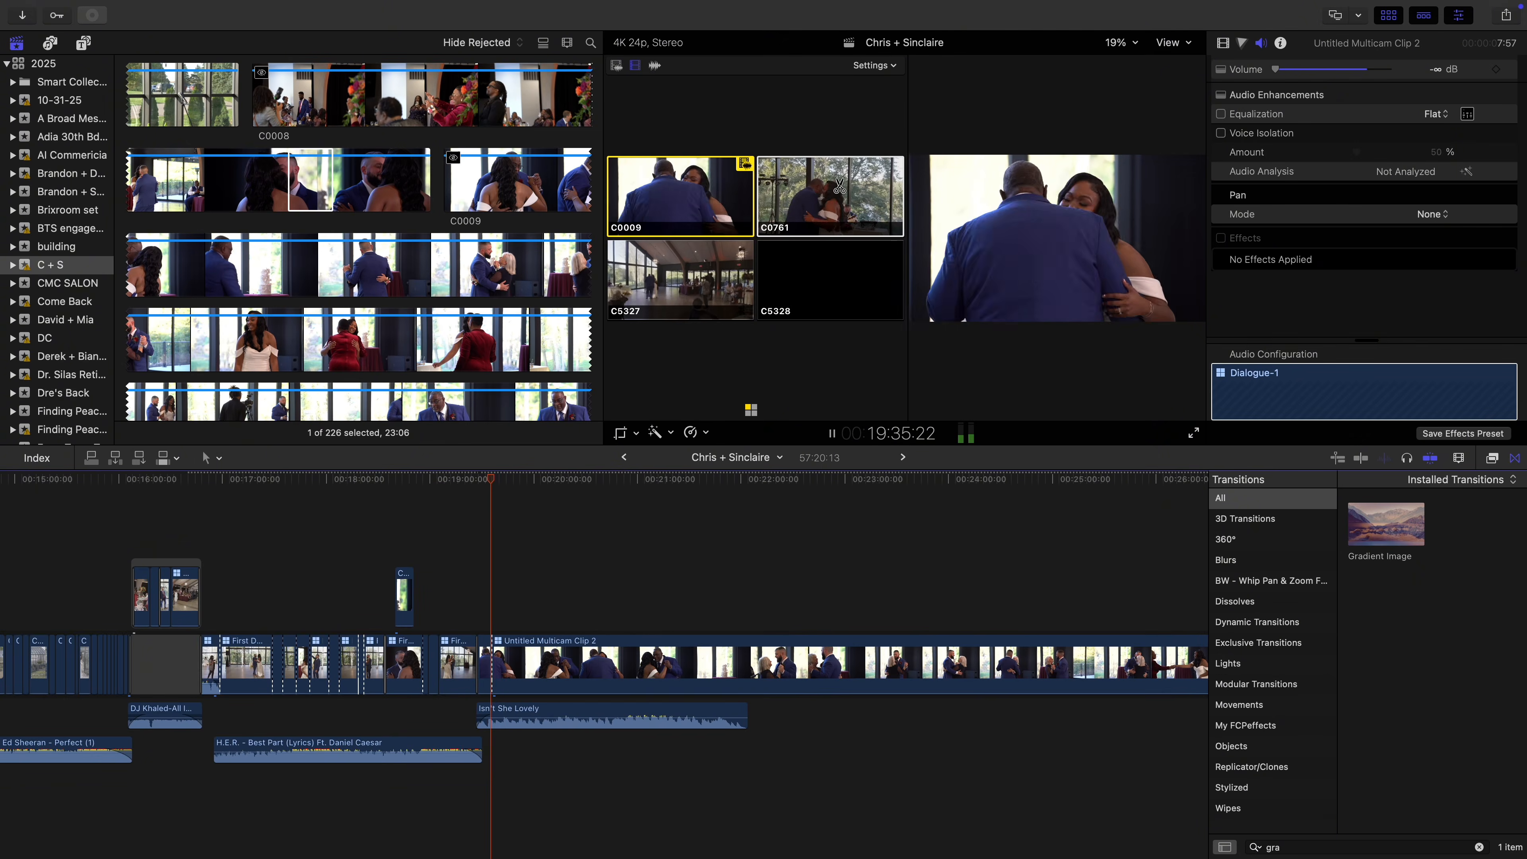
left_click(679, 267)
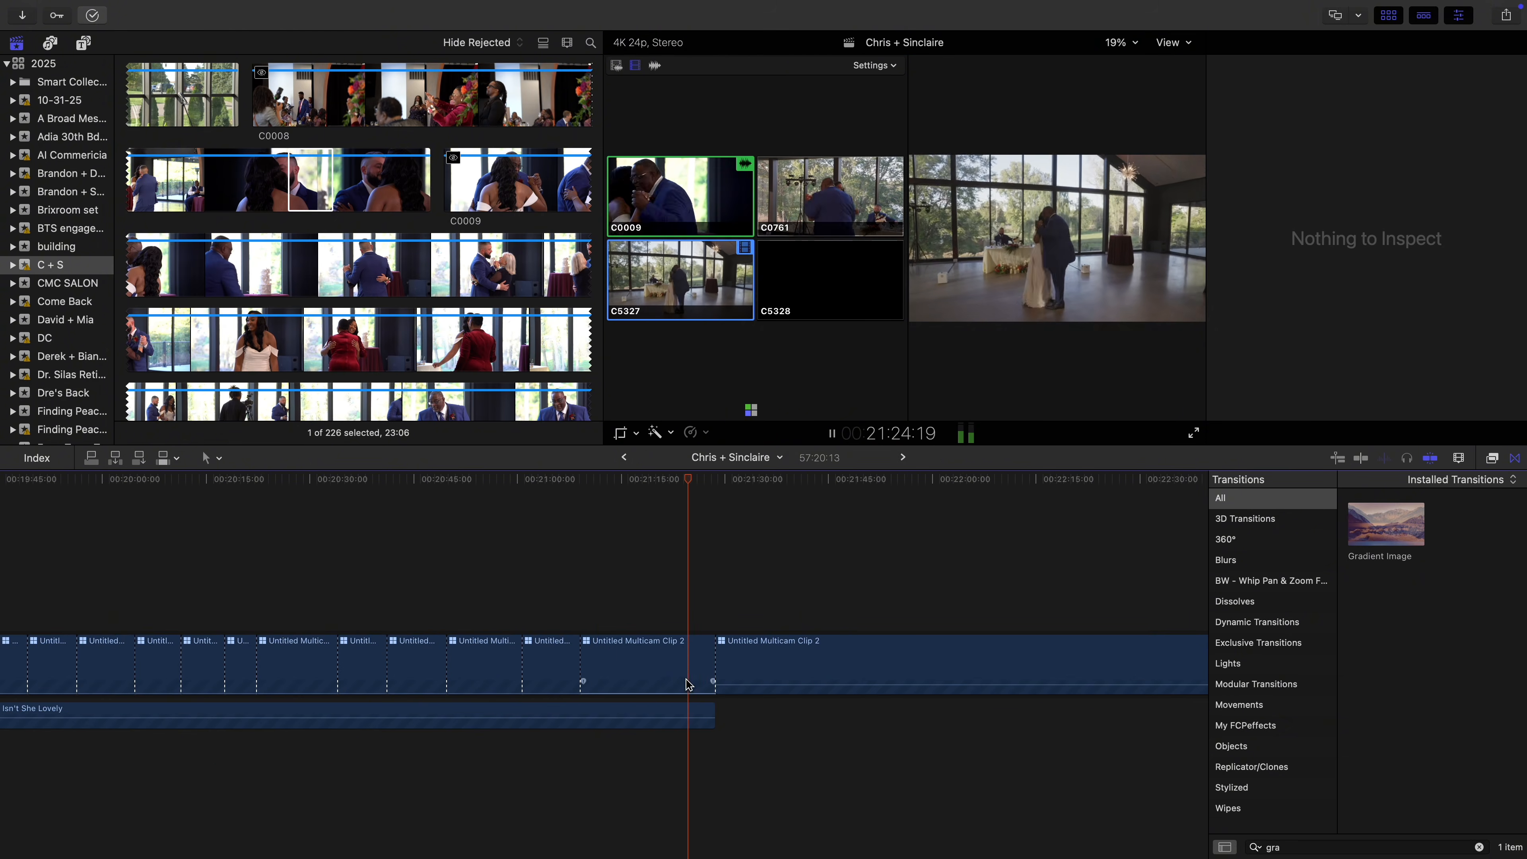
Move the Michael Bublé - Forever Now song earlier beneath the following multicam dance footage
left_click_drag(957, 708, 732, 708)
key("space")
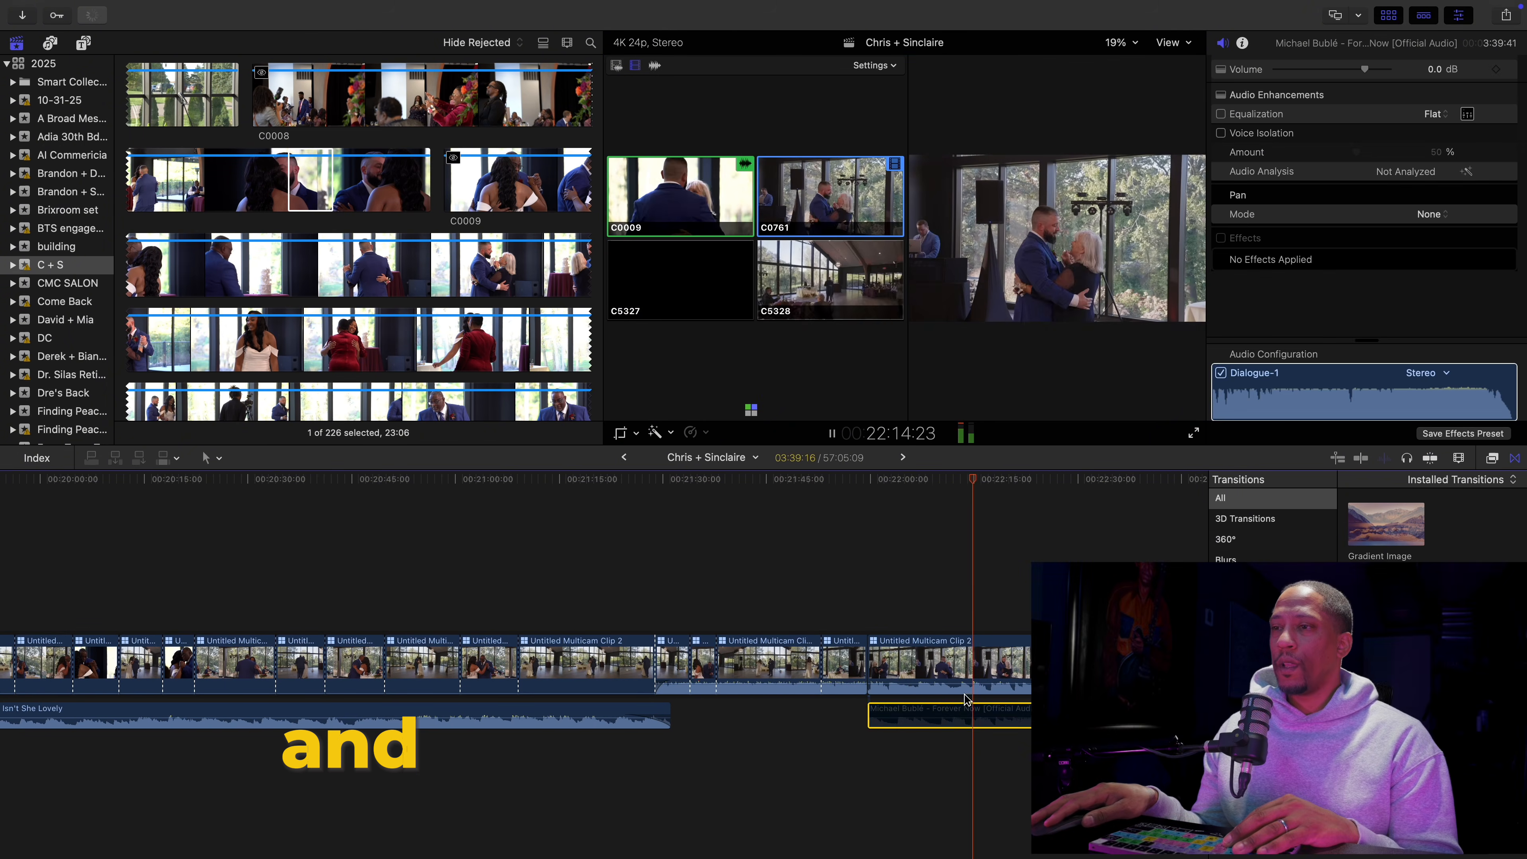
Enable the Michael Bublé song, disable the multicam segment above it, and trim the song's start slightly
key("v")
left_click(947, 662)
key("v")
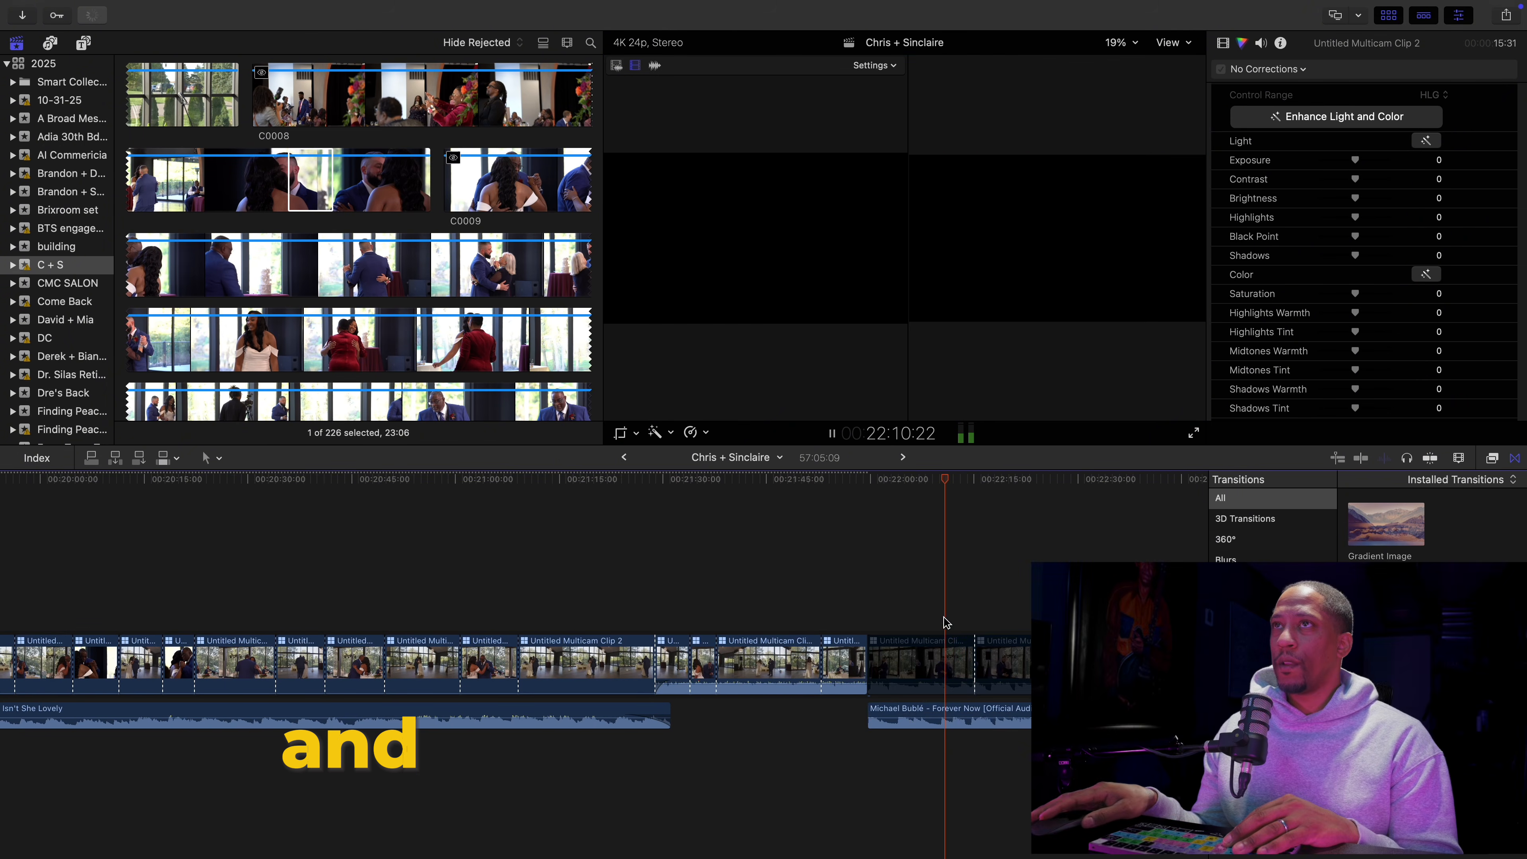
mouse_move(869, 717)
left_mouse_down()
mouse_move(975, 717)
mouse_move(802, 715)
mouse_move(921, 714)
mouse_move(877, 715)
left_mouse_up()
key("super+b")
Re-enable the disabled Untitled Multicam Clip 2 segments above the Michael Bublé song
left_click(998, 667)
key("v")
scroll(949, 681, "right", 2)
left_click(917, 713)
left_click(956, 665)
key("v")
left_click(879, 664)
key("v")
left_click(962, 665)
key("v")
Cut Untitled Multicam Clip 2 between the C5328, C0009 and C0761 angles during playback, ending on C5328
left_click(781, 770)
left_click(872, 776)
left_click(835, 280)
left_click(715, 202)
left_click(816, 199)
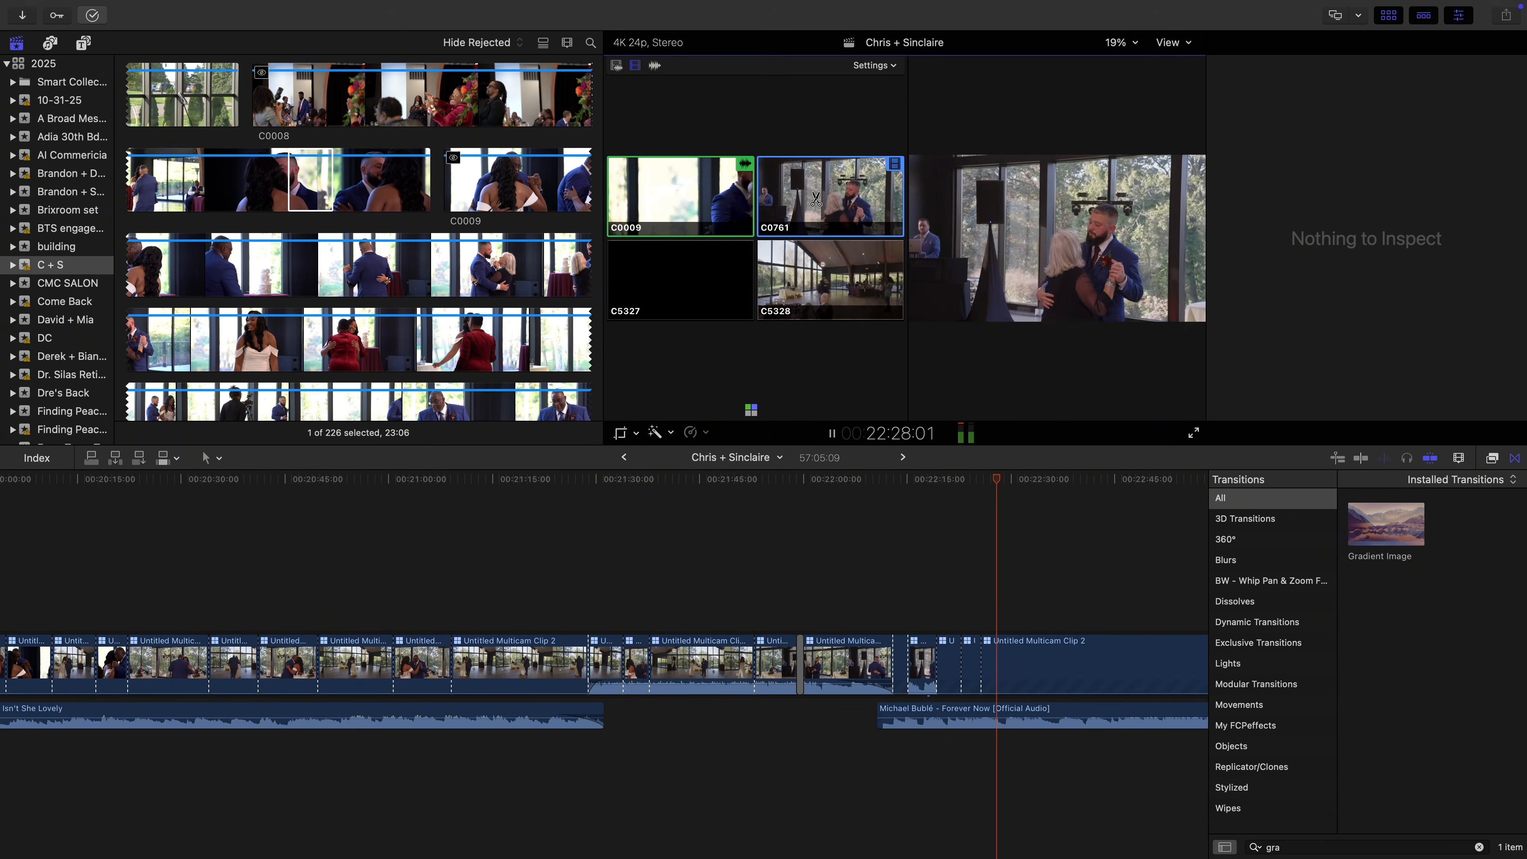
left_click(817, 284)
key("space")
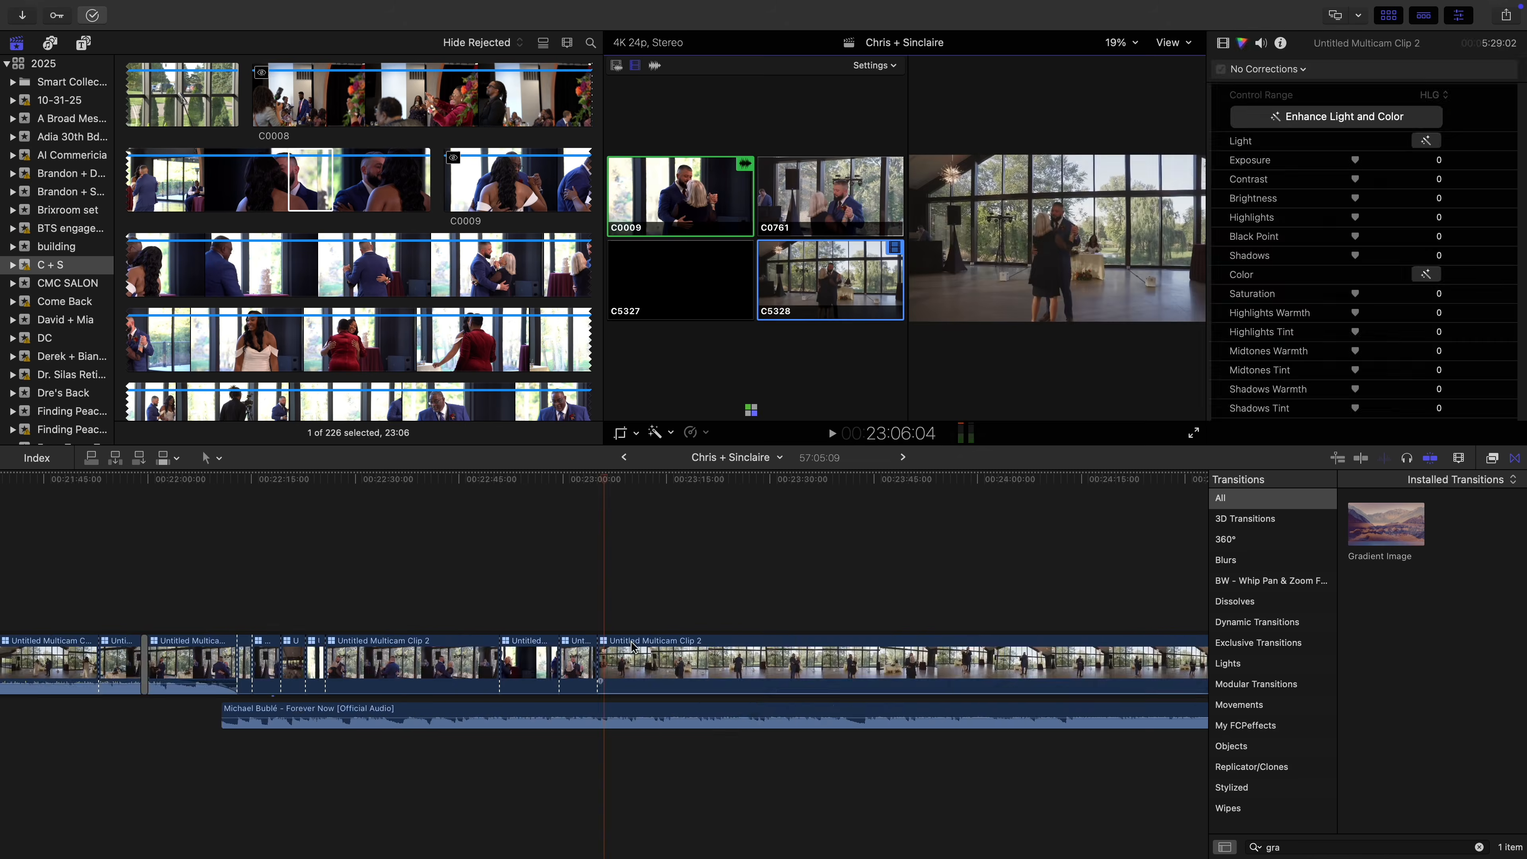
Open Untitled Multicam Clip 2 in the angle editor and select the C5328 clip
double_click(631, 662)
left_click(607, 776)
left_click(660, 432)
left_click(692, 488)
left_click(756, 529)
left_click(1066, 434)
scroll(781, 662, "left", 5)
left_click(7, 738)
left_click(660, 432)
left_click(691, 488)
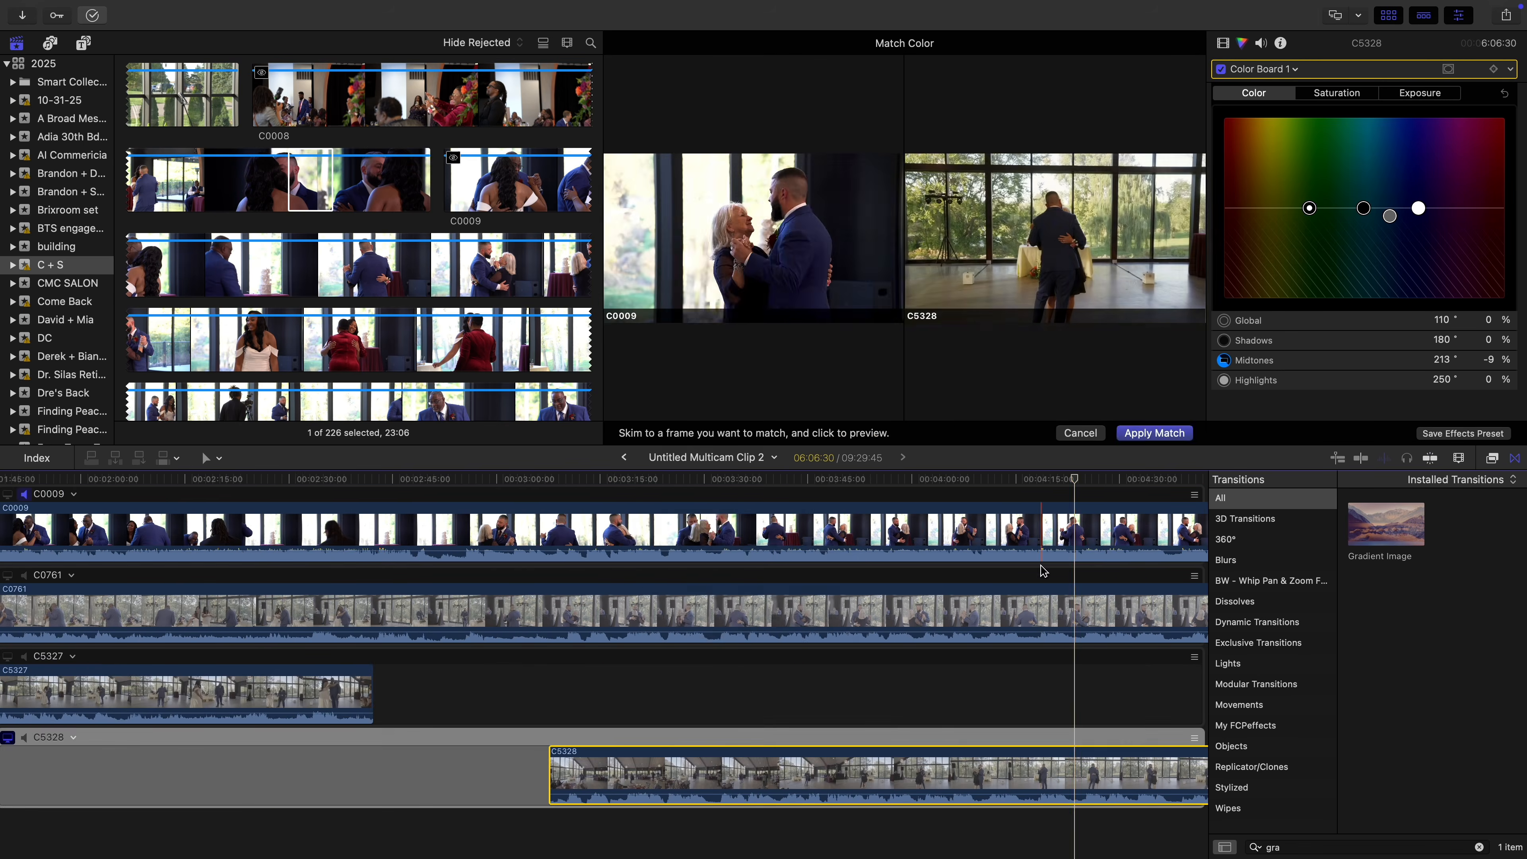
scroll(1005, 619, "right", 20)
left_click(1081, 434)
Set the brightness of the C5328 clip to -22 in its Color Adjustments
left_click(1334, 15)
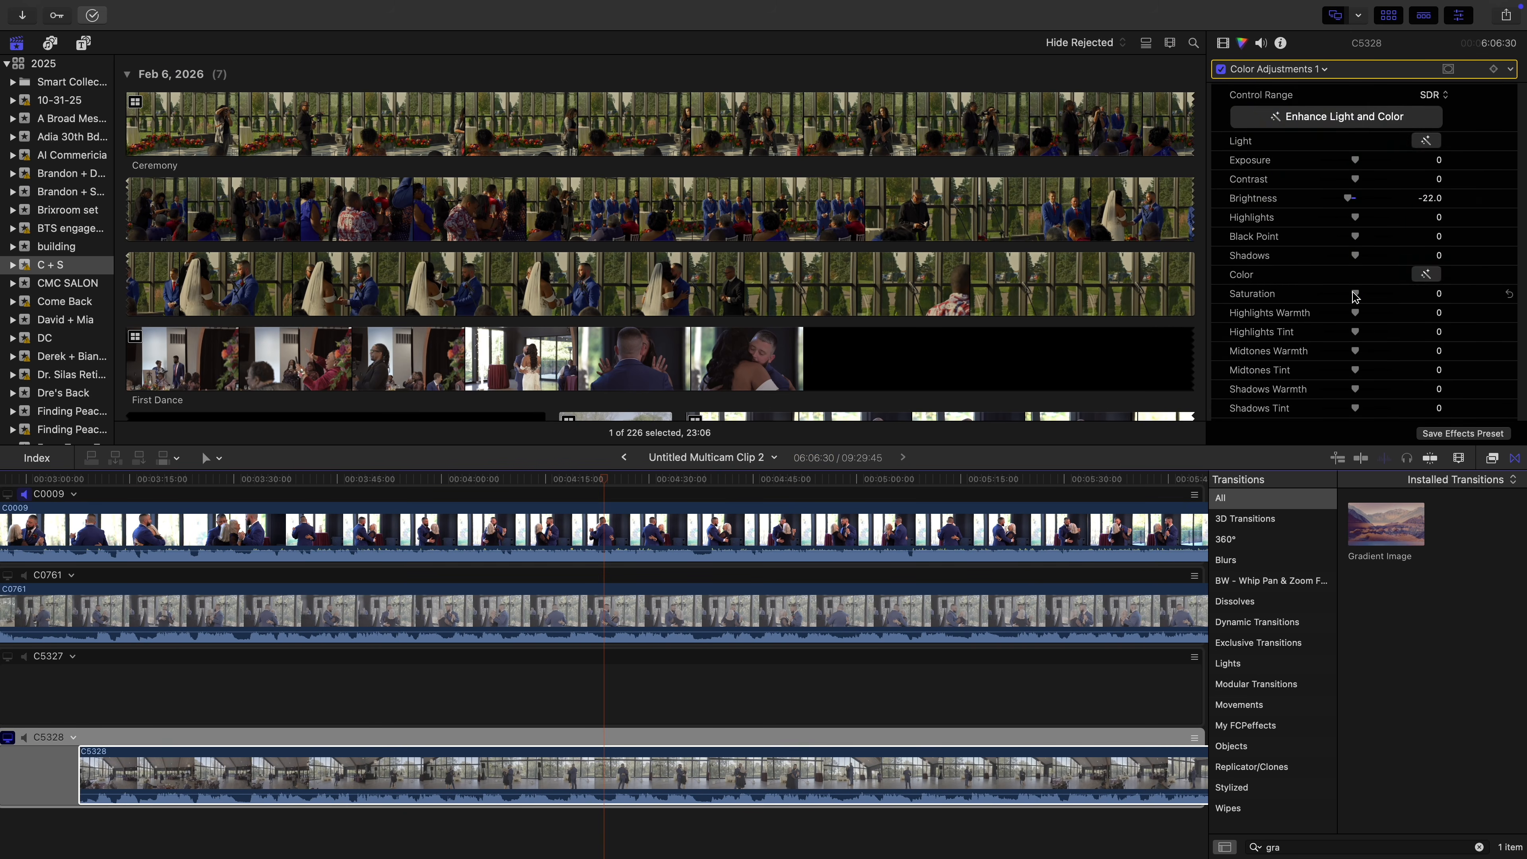
left_click(1336, 116)
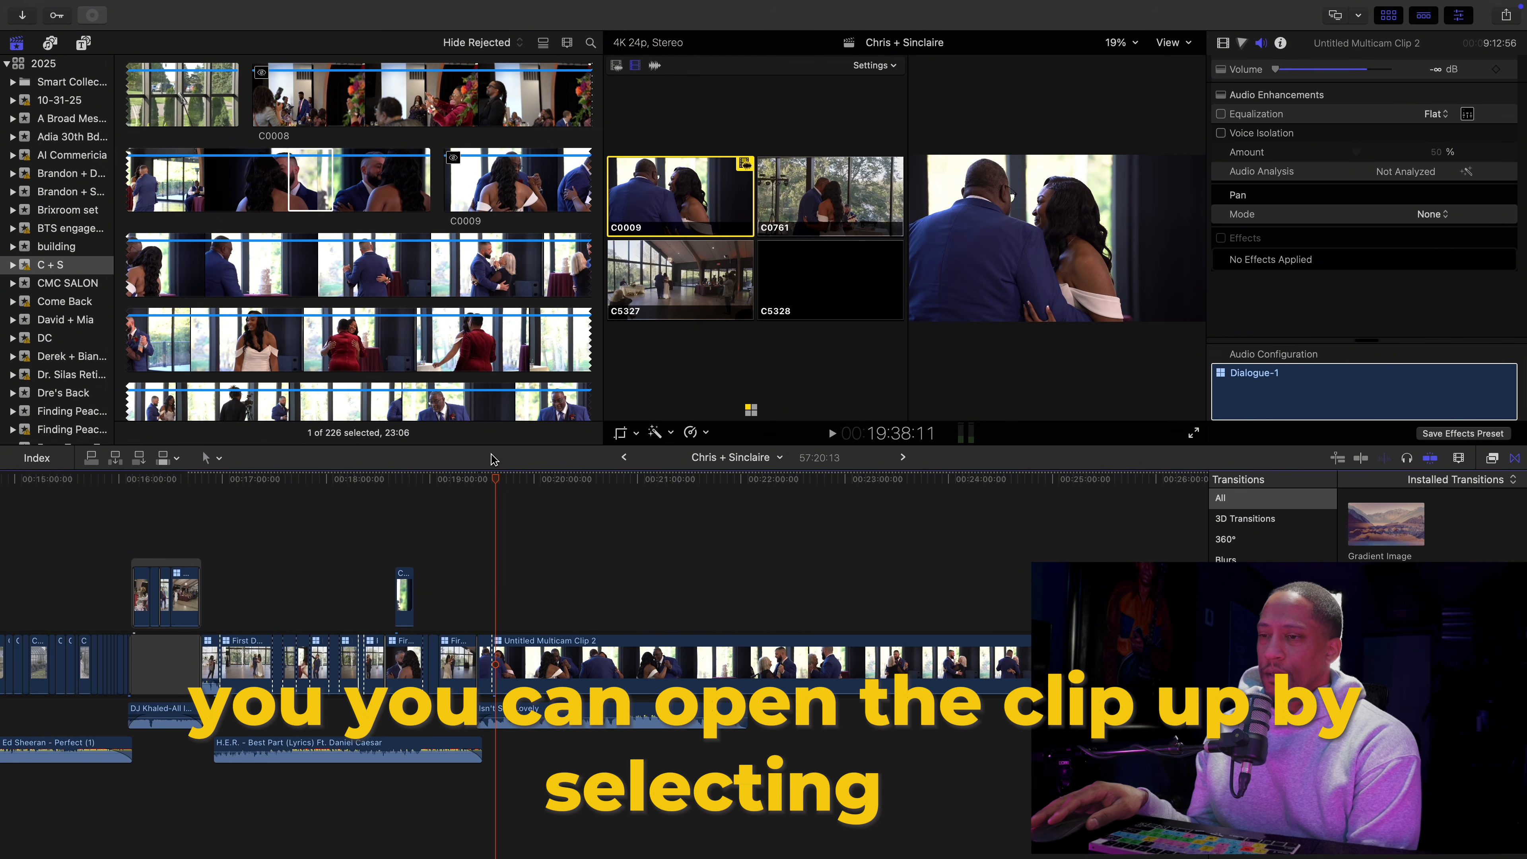
Inside Untitled Multicam Clip 2, set the C0009 clip's brightness to -79 and black point to -38, and return to the Chris + Sinclaire project
double_click(501, 647)
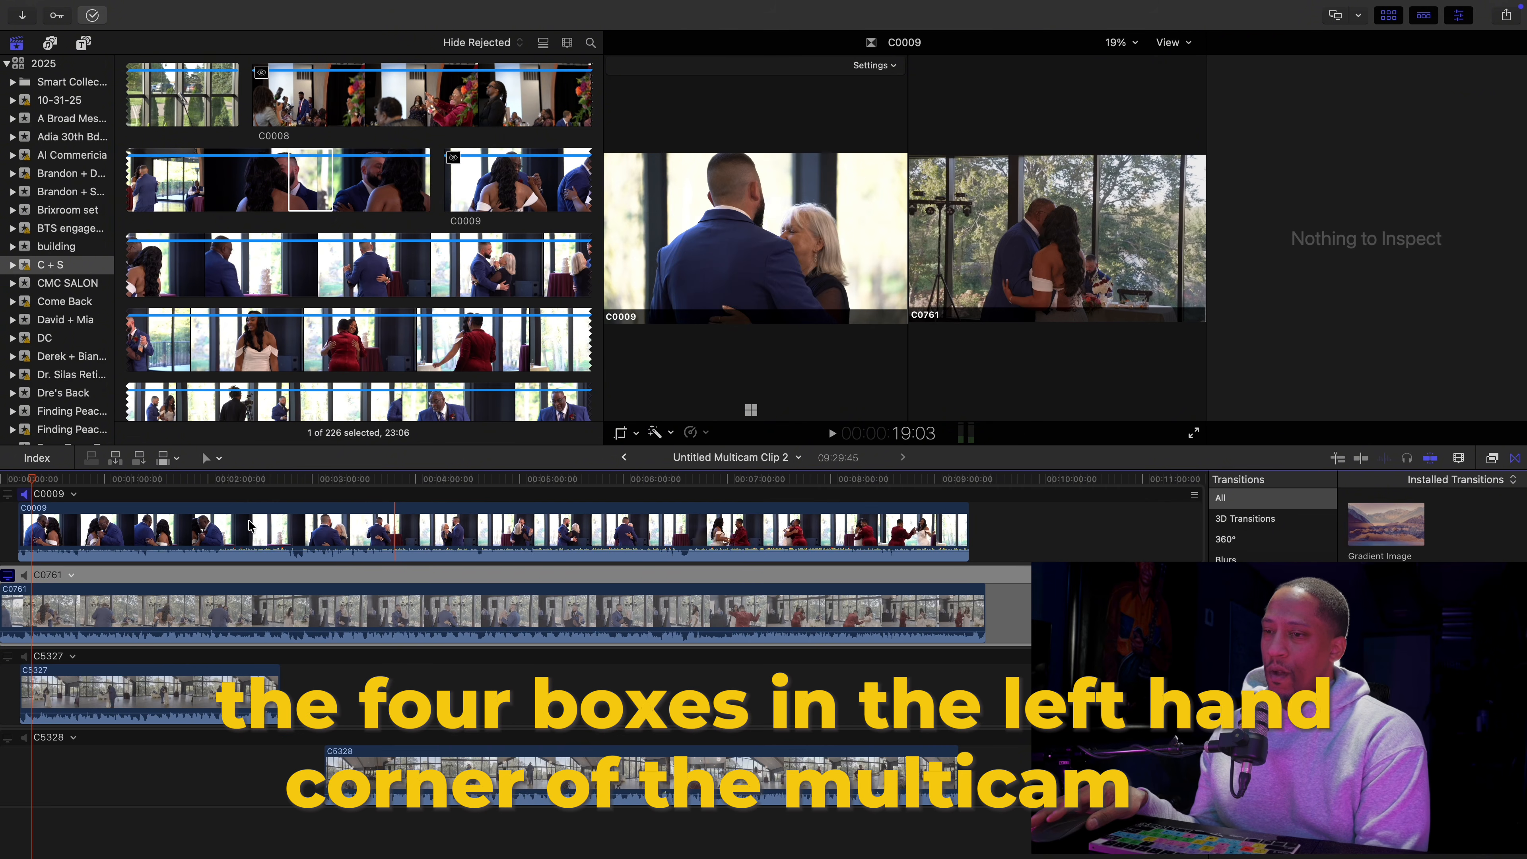
left_click(251, 525)
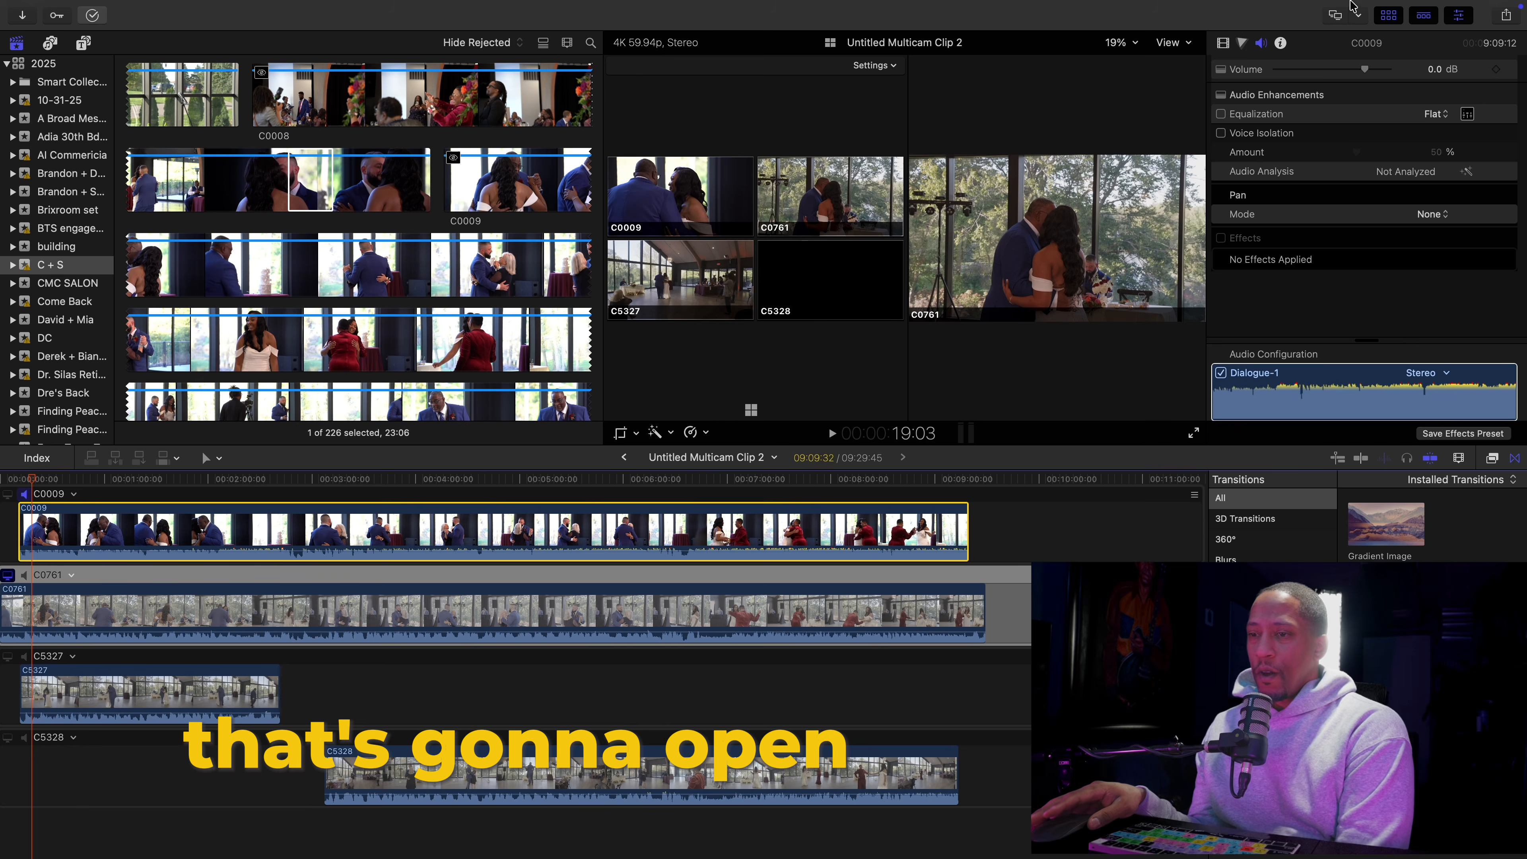
left_click(8, 494)
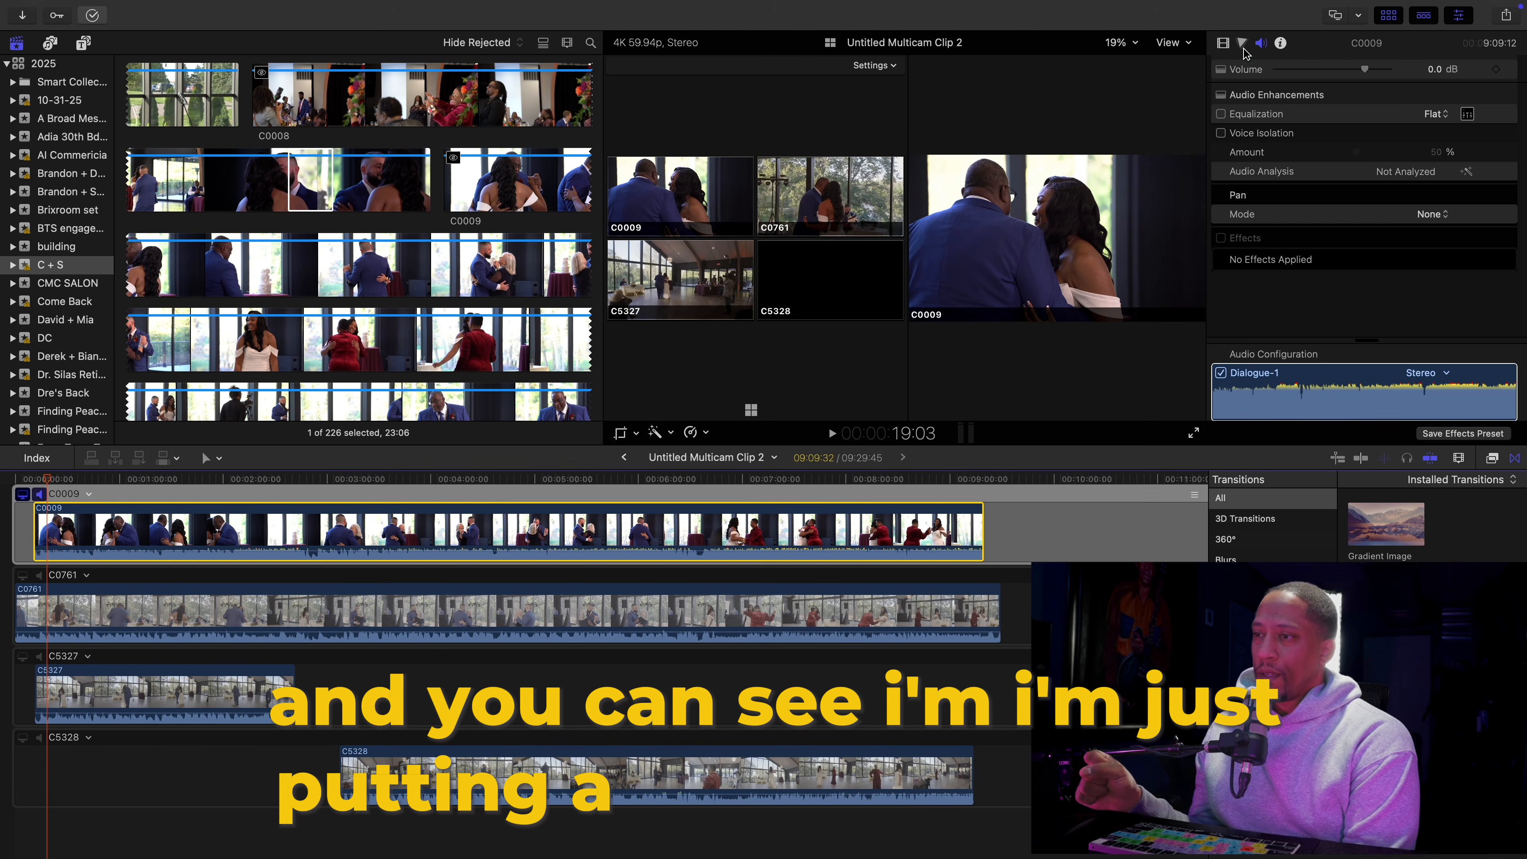
key("super+6")
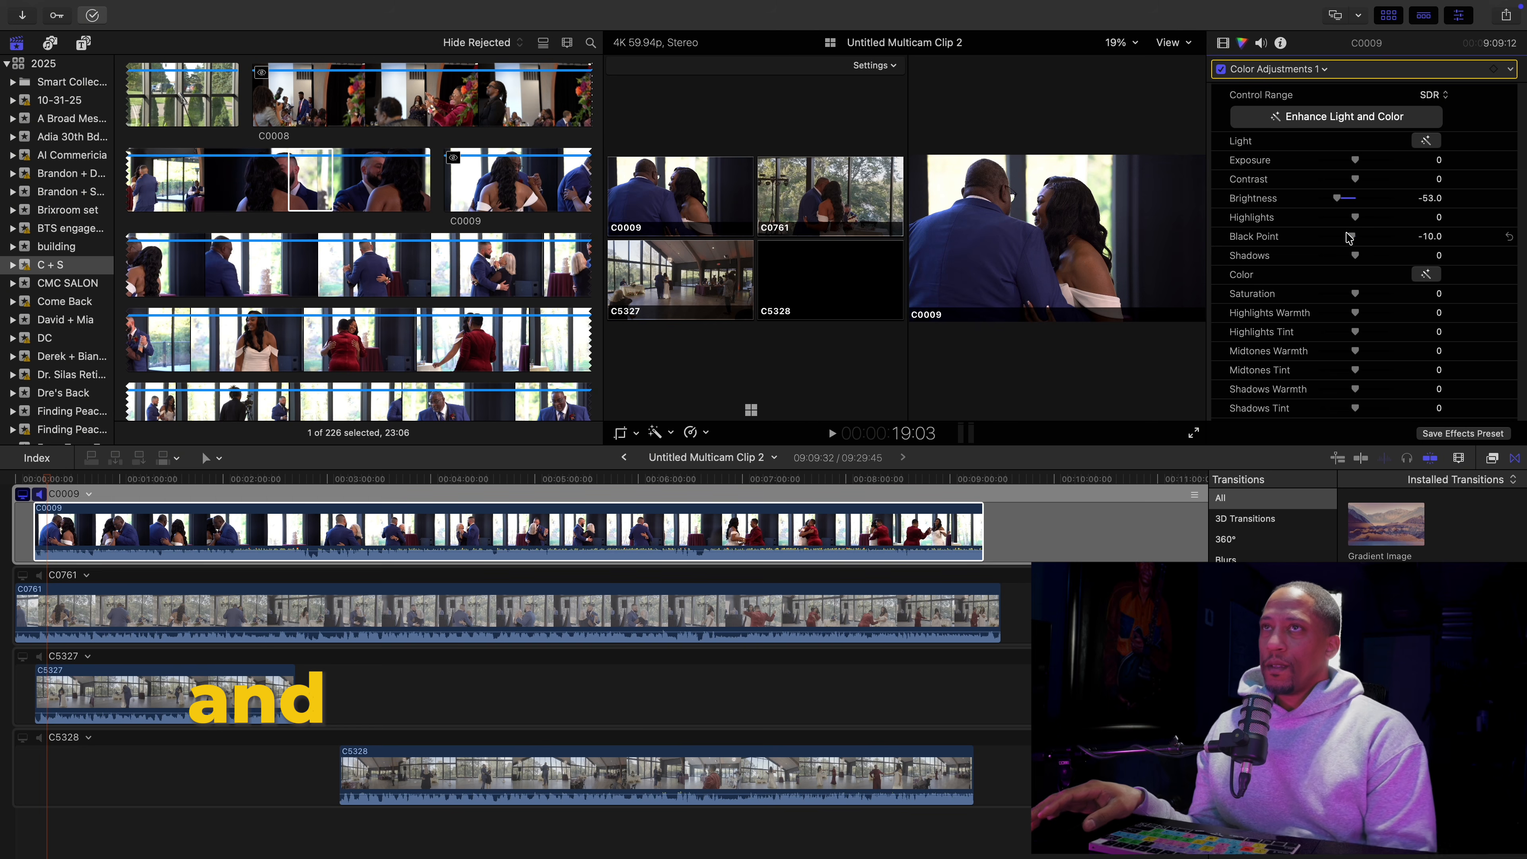
left_click_drag(1349, 239, 1341, 240)
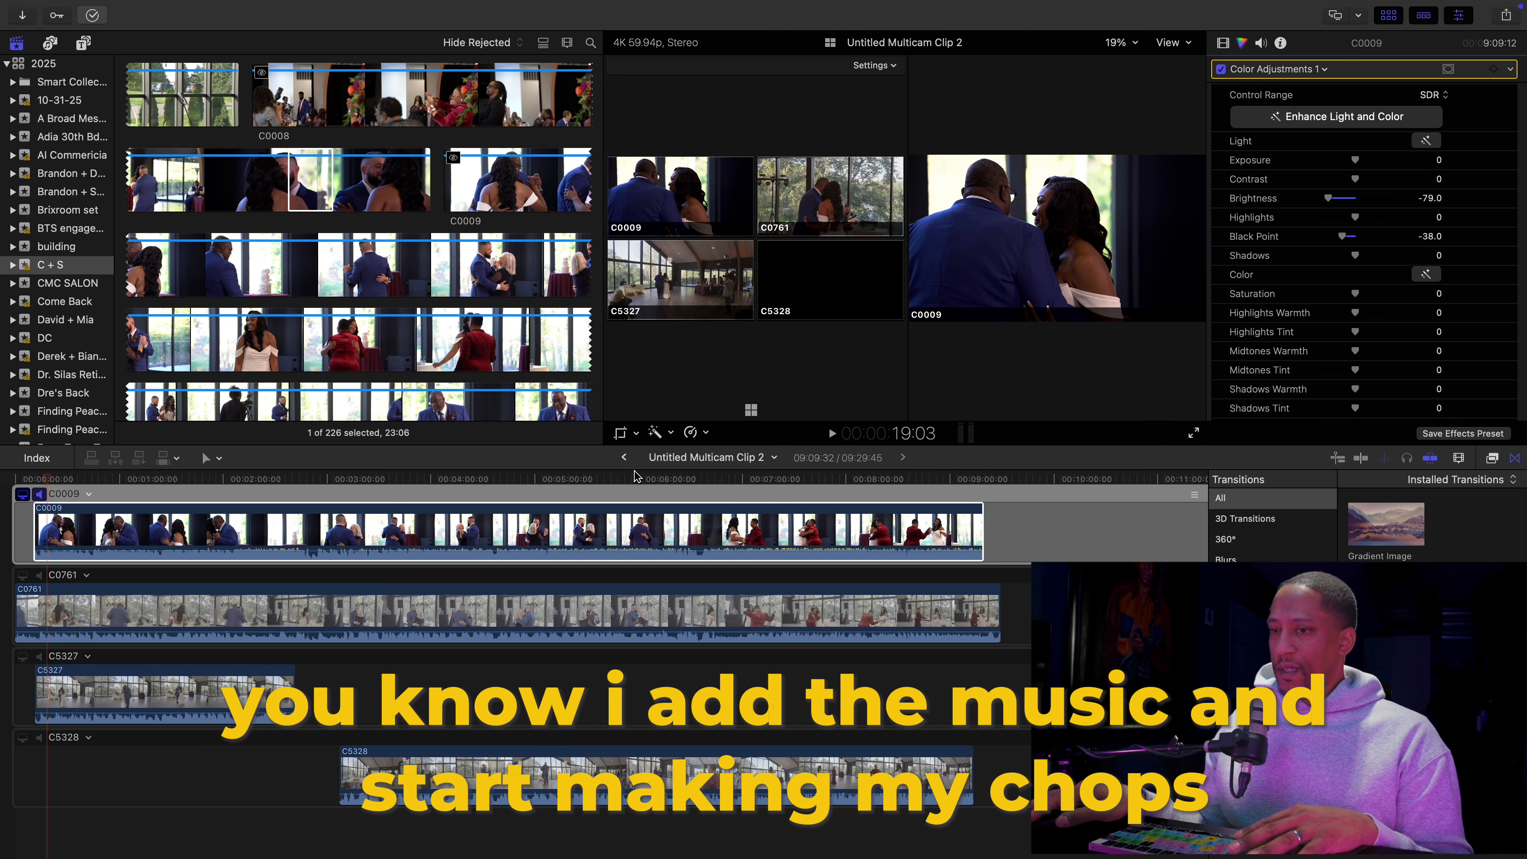
left_click(624, 458)
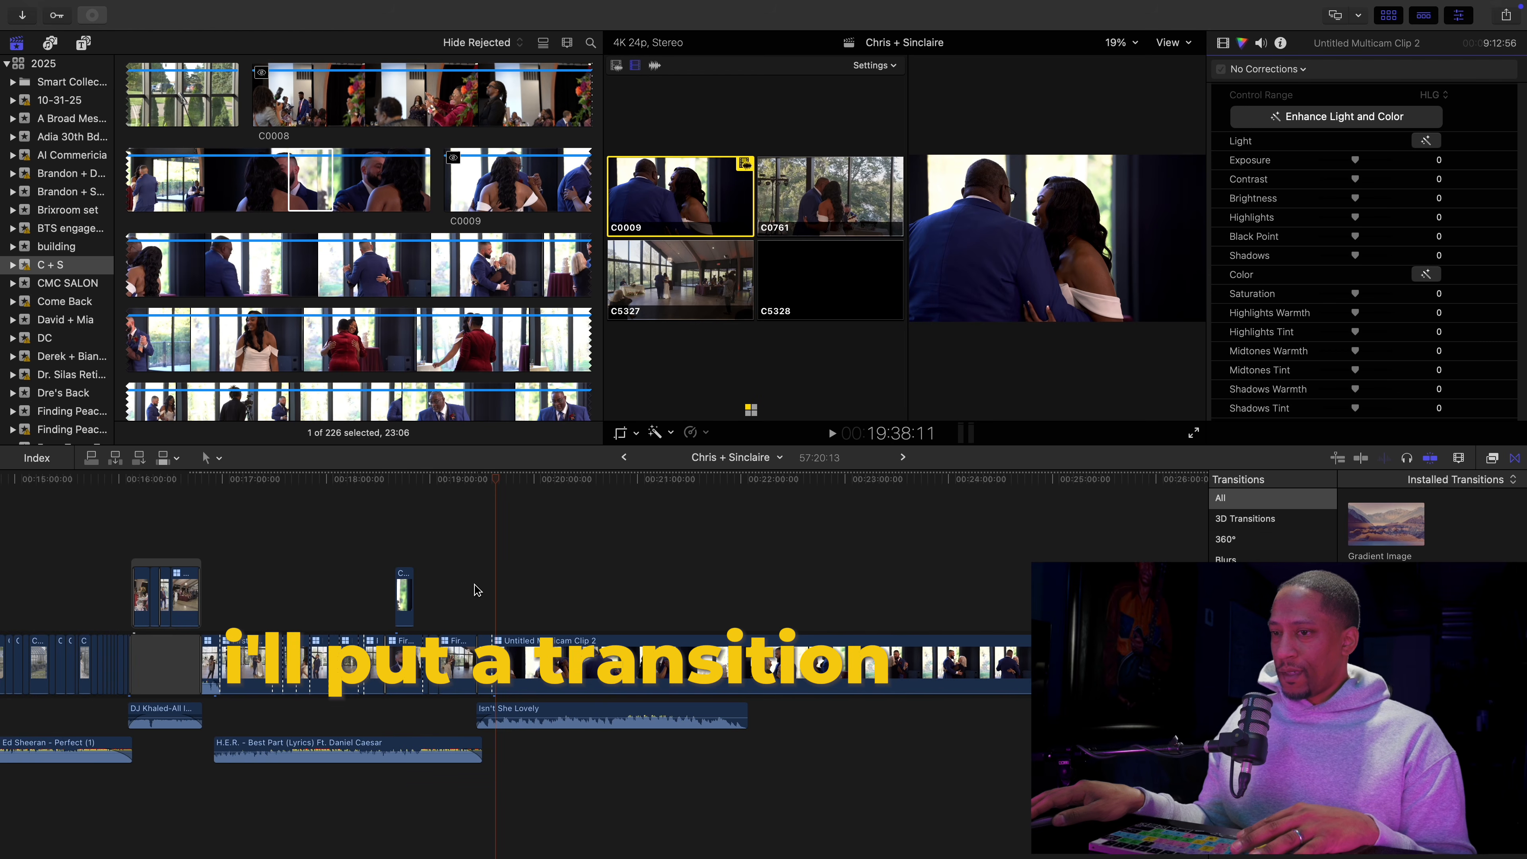
Cut the mother-daughter dance in Untitled Multicam Clip 2 between the C0761 and C5328 angles during playback, ending on C0761
key("space")
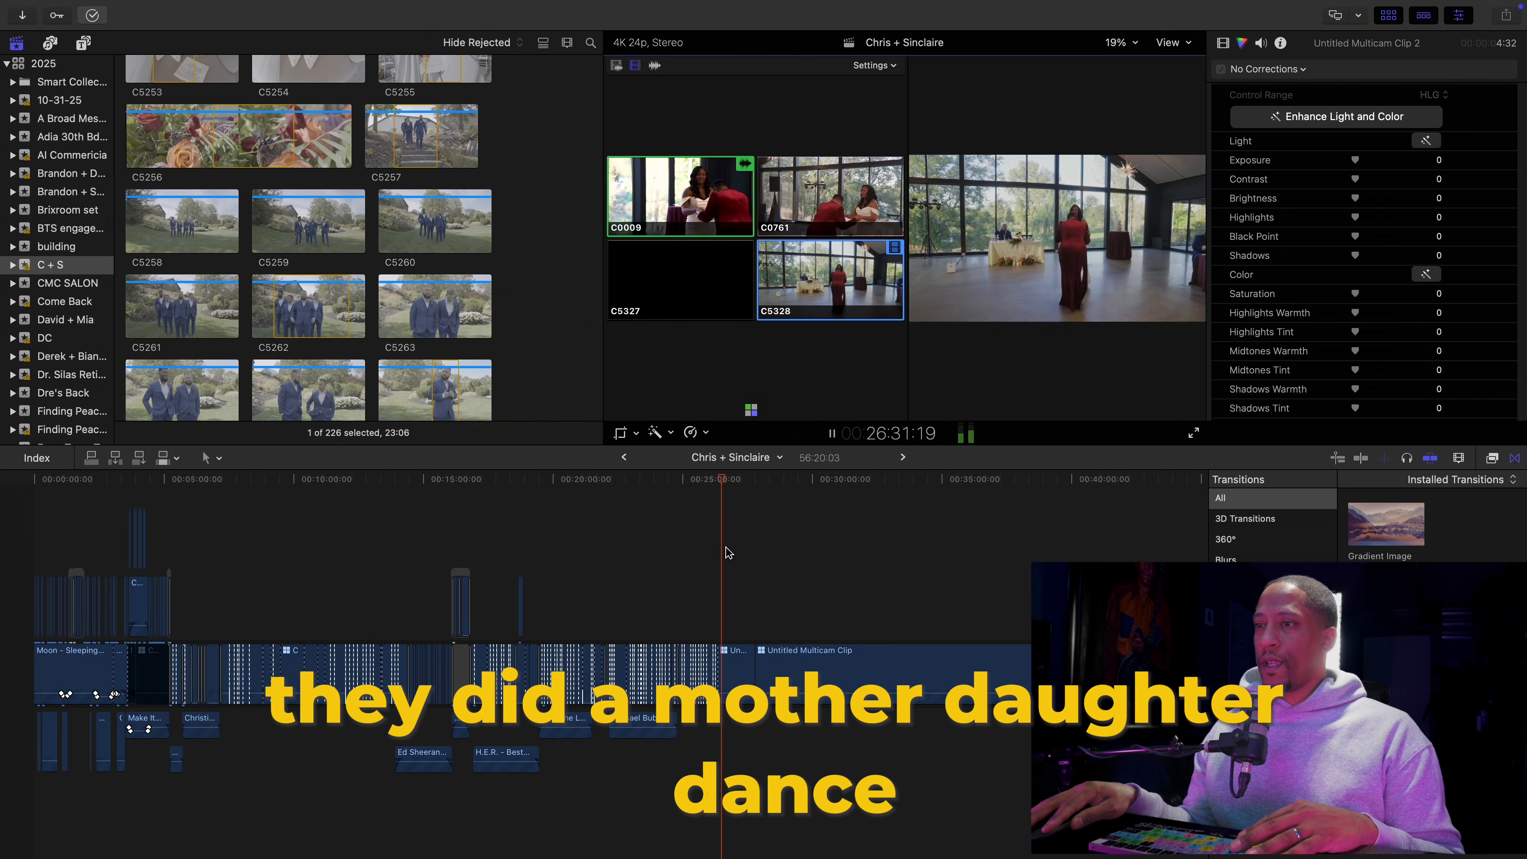
left_click(823, 229)
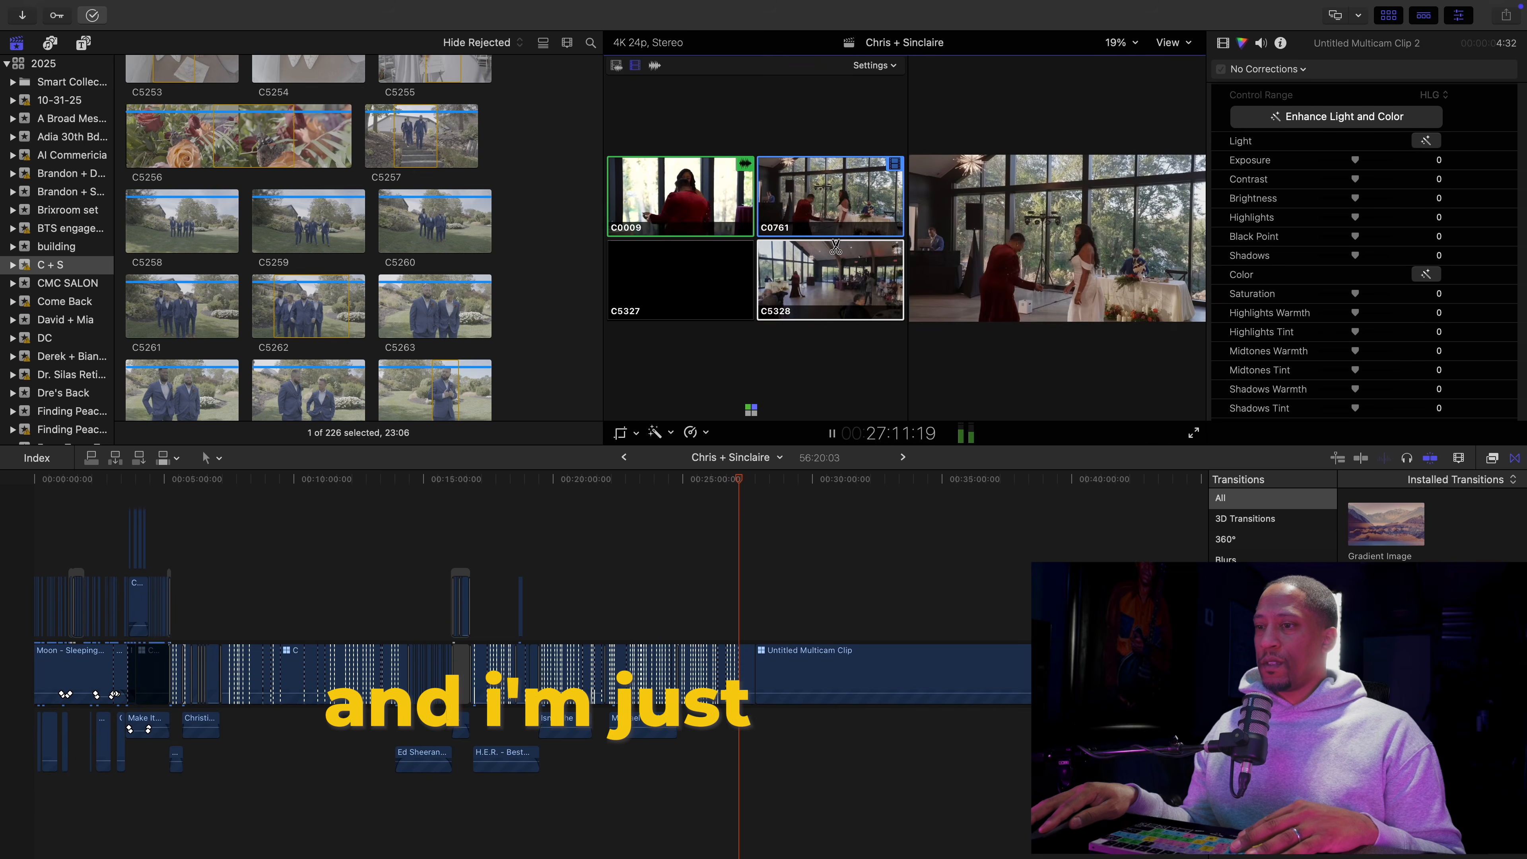
left_click(825, 280)
left_click(744, 497)
key("super+equal")
key("super+equal")
key("super+equal")
key("b")
key("space")
left_click(783, 668)
left_click(830, 195)
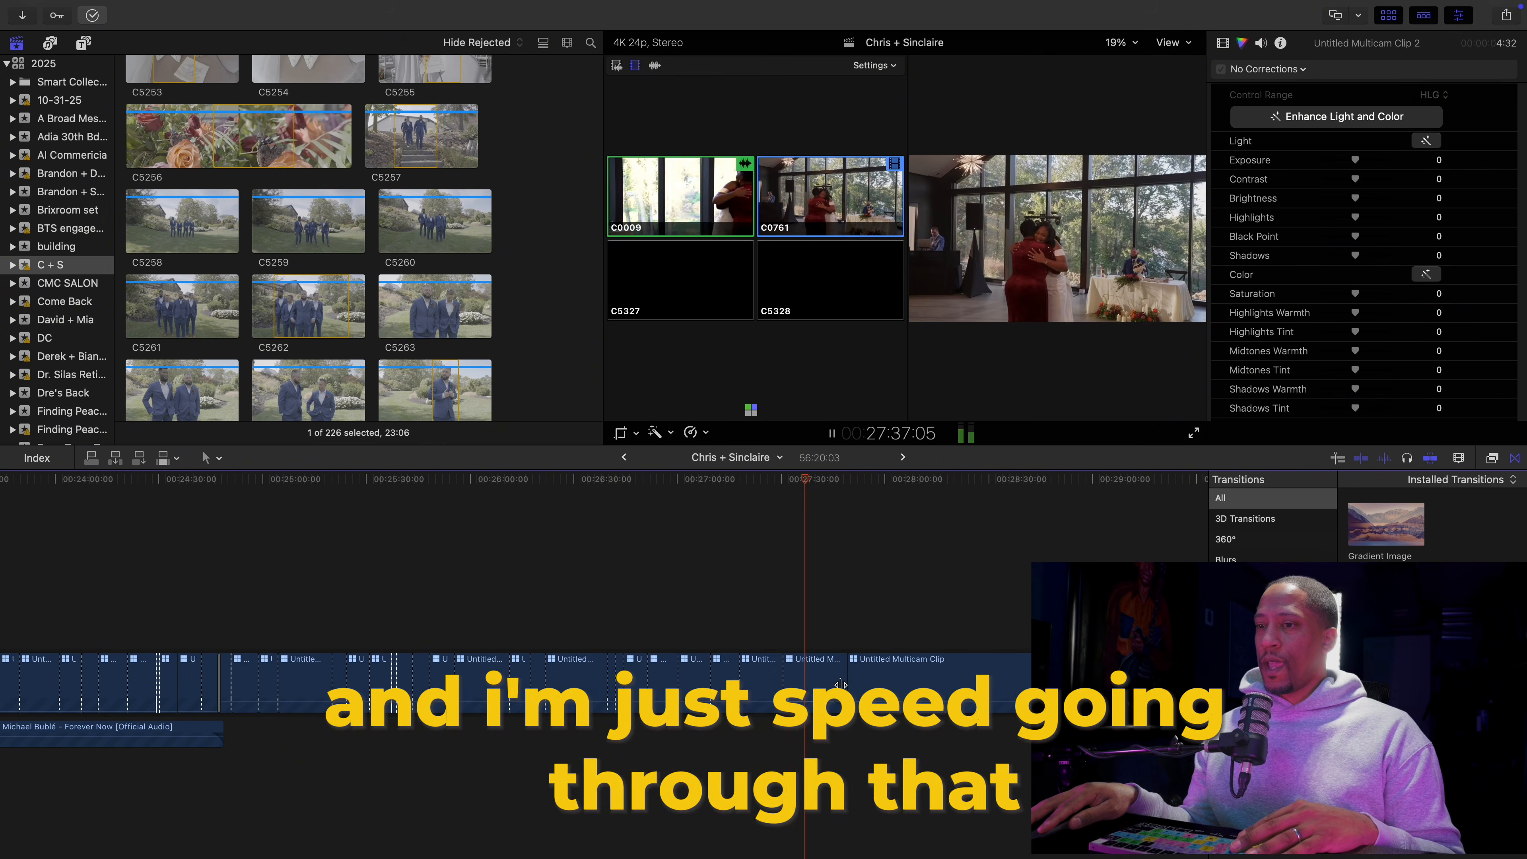
Trim the join between the dance and the first toast and place a transition at the end of Untitled Multicam Clip 2
left_click(837, 682)
key("space")
key("a")
mouse_move(836, 682)
left_mouse_down()
mouse_move(730, 668)
mouse_move(845, 682)
left_mouse_up()
key("super+equal")
key("super+equal")
key("super+equal")
key("b")
key("space")
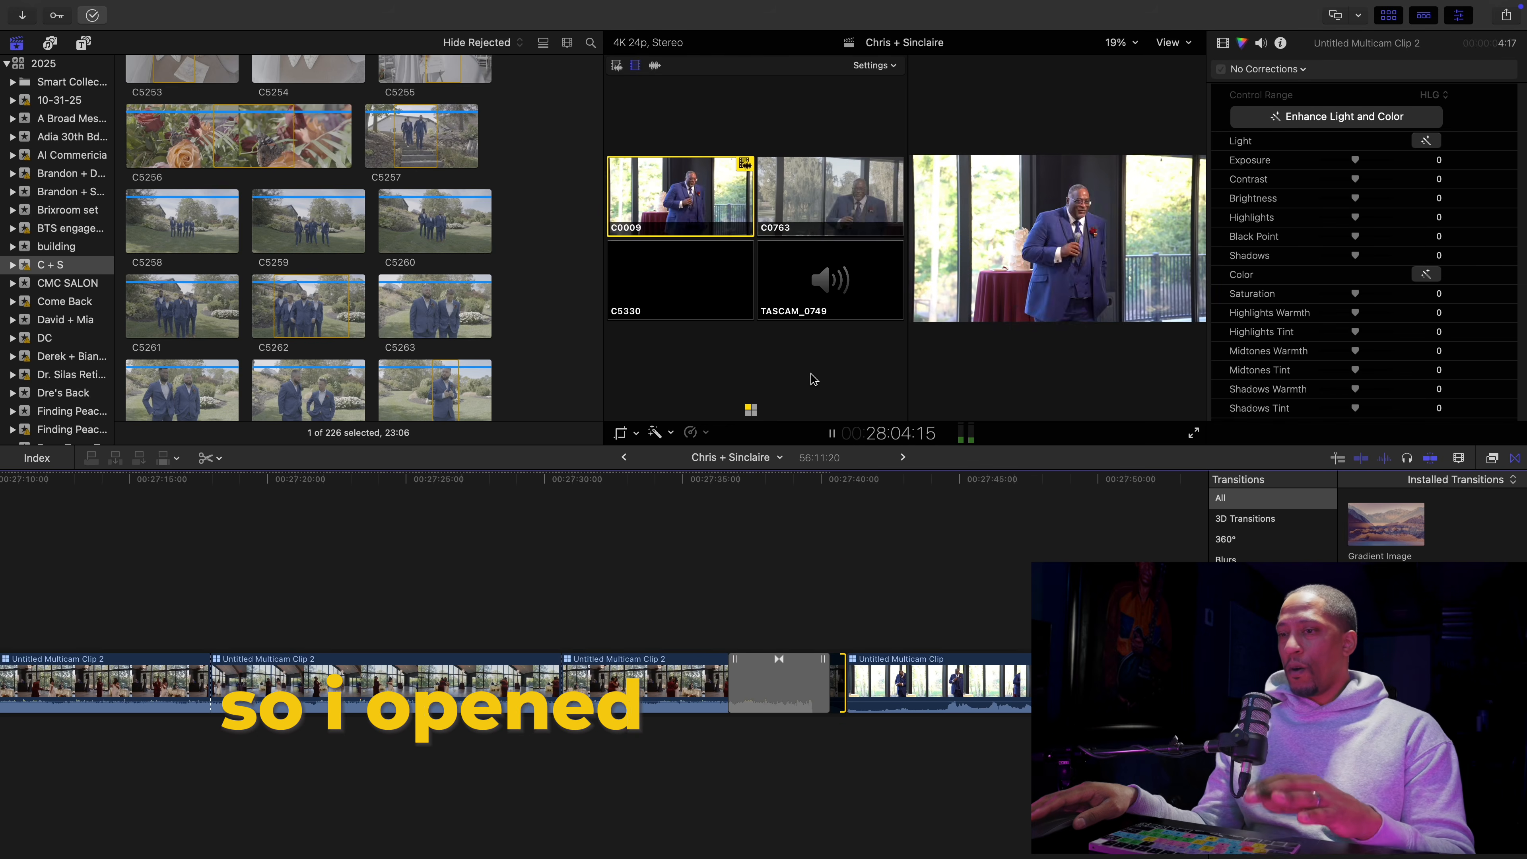
Open the toast's Untitled Multicam Clip in the angle editor and set the C0009 clip's brightness to -66 and black point to -10
double_click(938, 682)
left_click(107, 575)
left_click(163, 614)
left_click(42, 656)
left_click(108, 494)
left_click(163, 534)
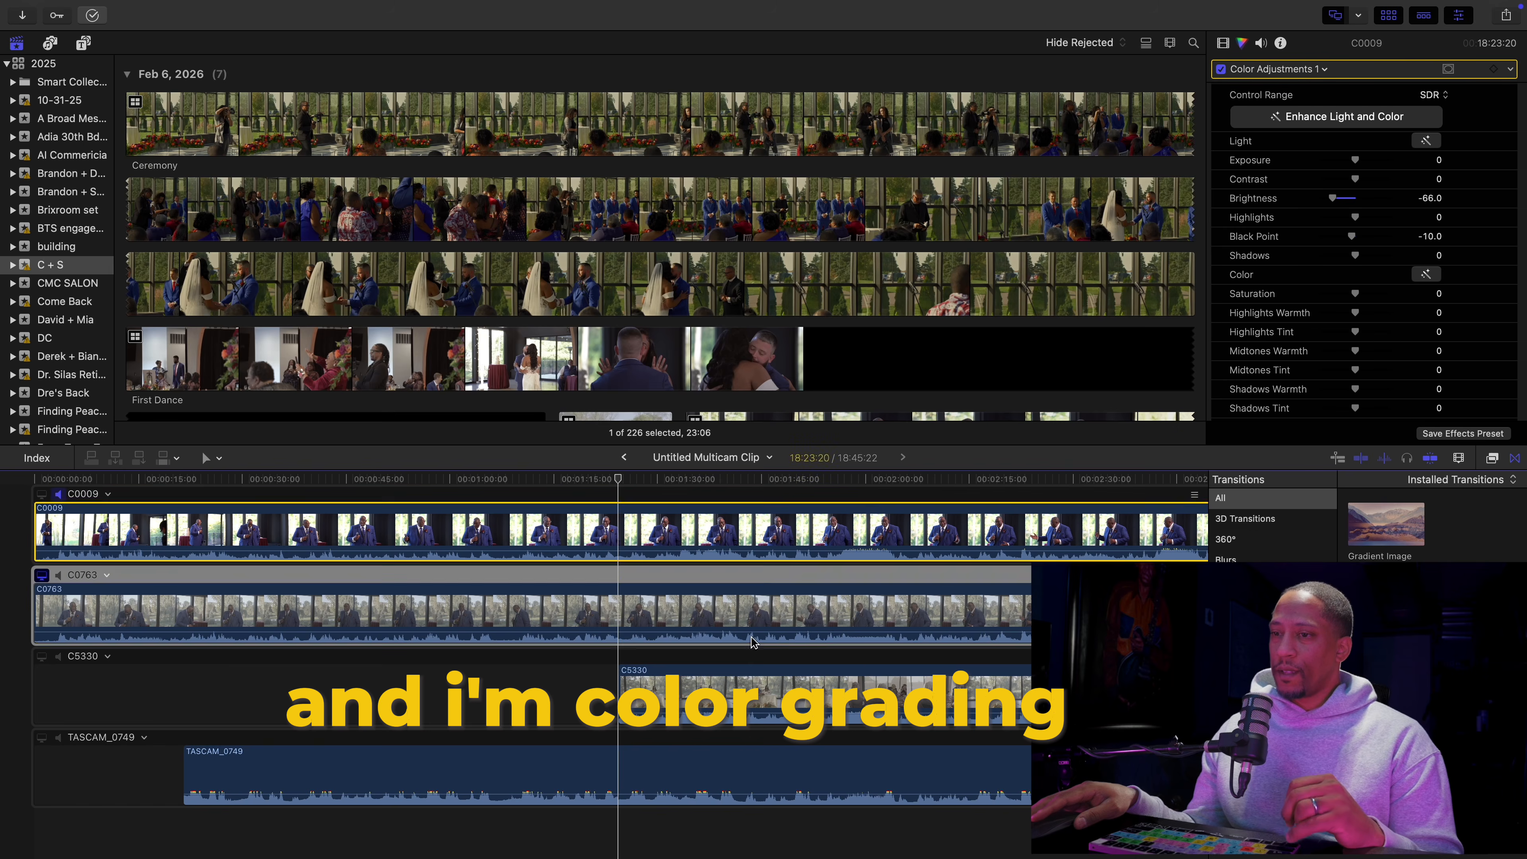
Lower the brightness and raise the shadows to match the toast angles, and select the C5330 clip for monitoring
left_click_drag(1355, 198, 1319, 202)
left_click(41, 495)
left_click(163, 530)
left_click_drag(1355, 255, 1366, 257)
left_click(41, 656)
left_click(770, 687)
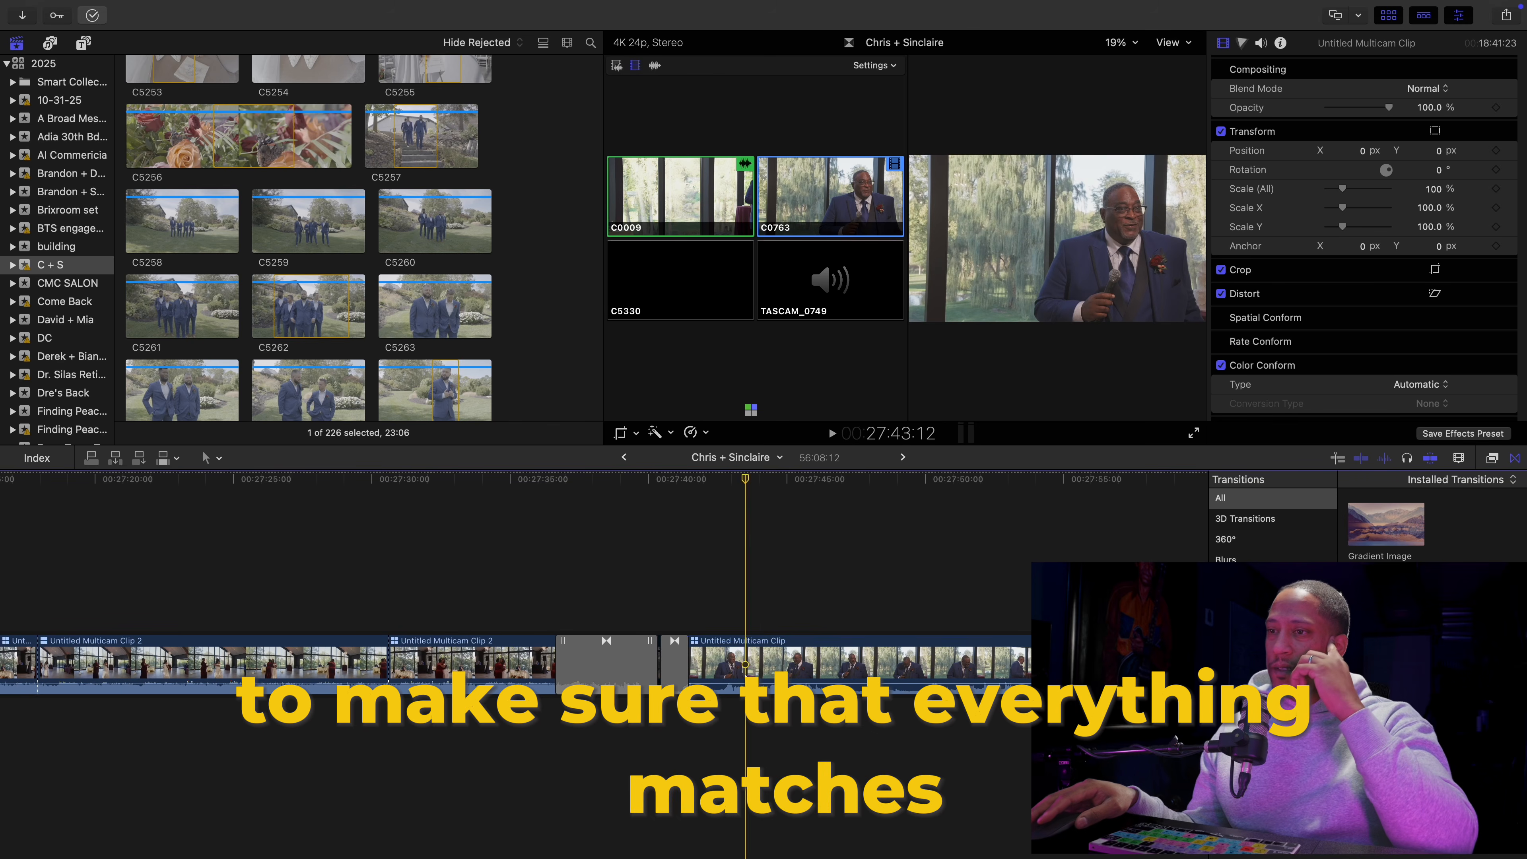
Show the audio settings of the toast's first multicam segment in the project and cut to the C0009 angle during playback
left_click(749, 670)
left_click(1261, 42)
key("space")
left_click(680, 196)
scroll(917, 562, "right", 7)
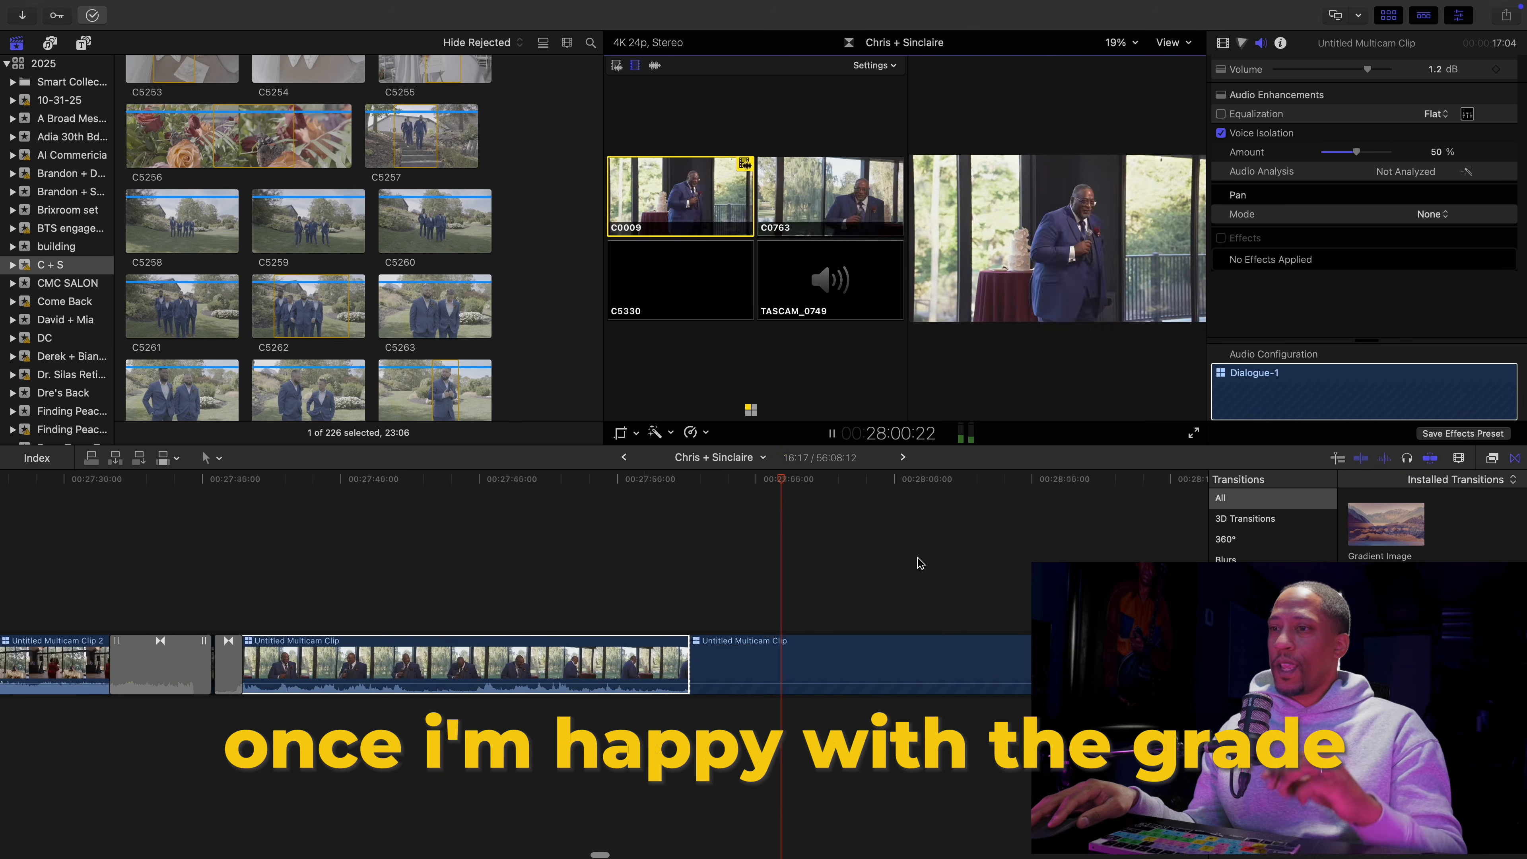
Cut the first toast to the C0763 angle and back to C0009 during playback, and stop playback
left_click(830, 196)
key("super+minus")
key("super+minus")
key("super+minus")
key("super+minus")
left_click(686, 202)
key("super+minus")
scroll(911, 592, "right", 3)
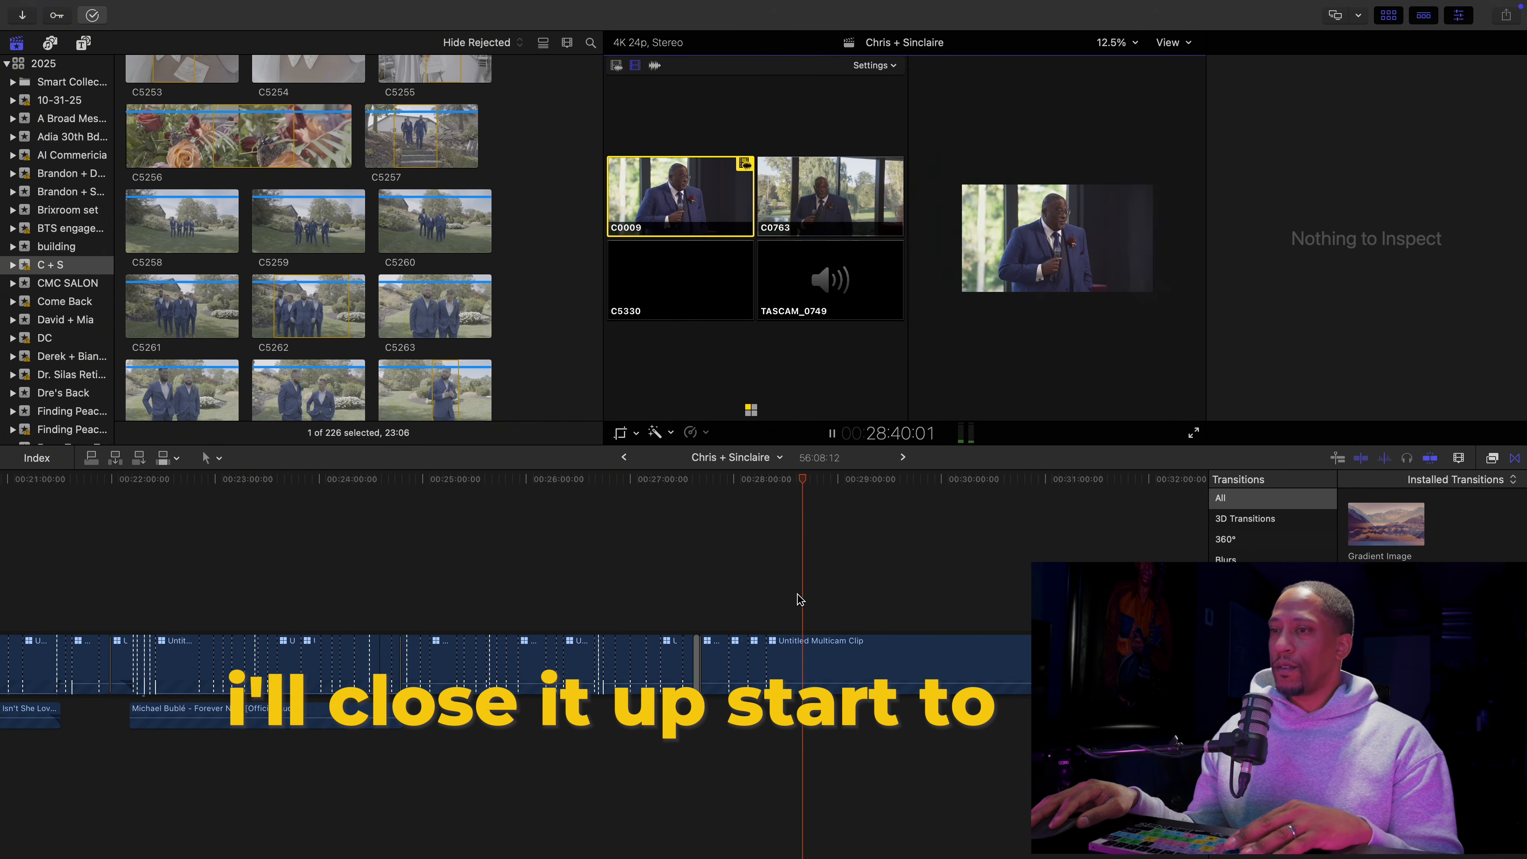
left_click(824, 434)
left_click(870, 498)
key("super+minus")
key("super+minus")
key("super+minus")
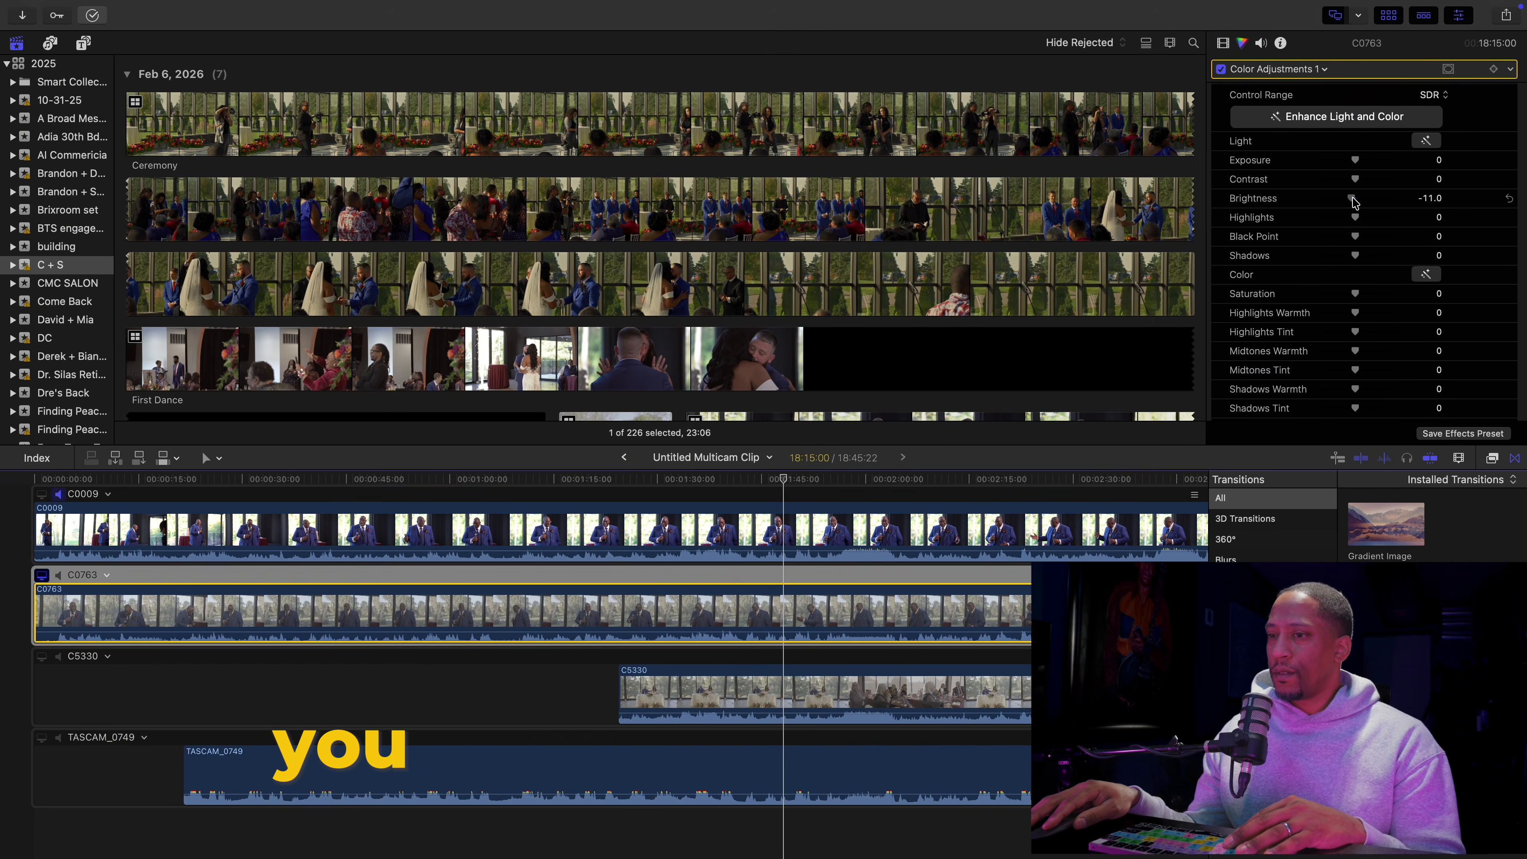
Set the C0763 clip's brightness to -16 and adjust the C0009 clip's black point, brightness and shadows to match
left_click(41, 495)
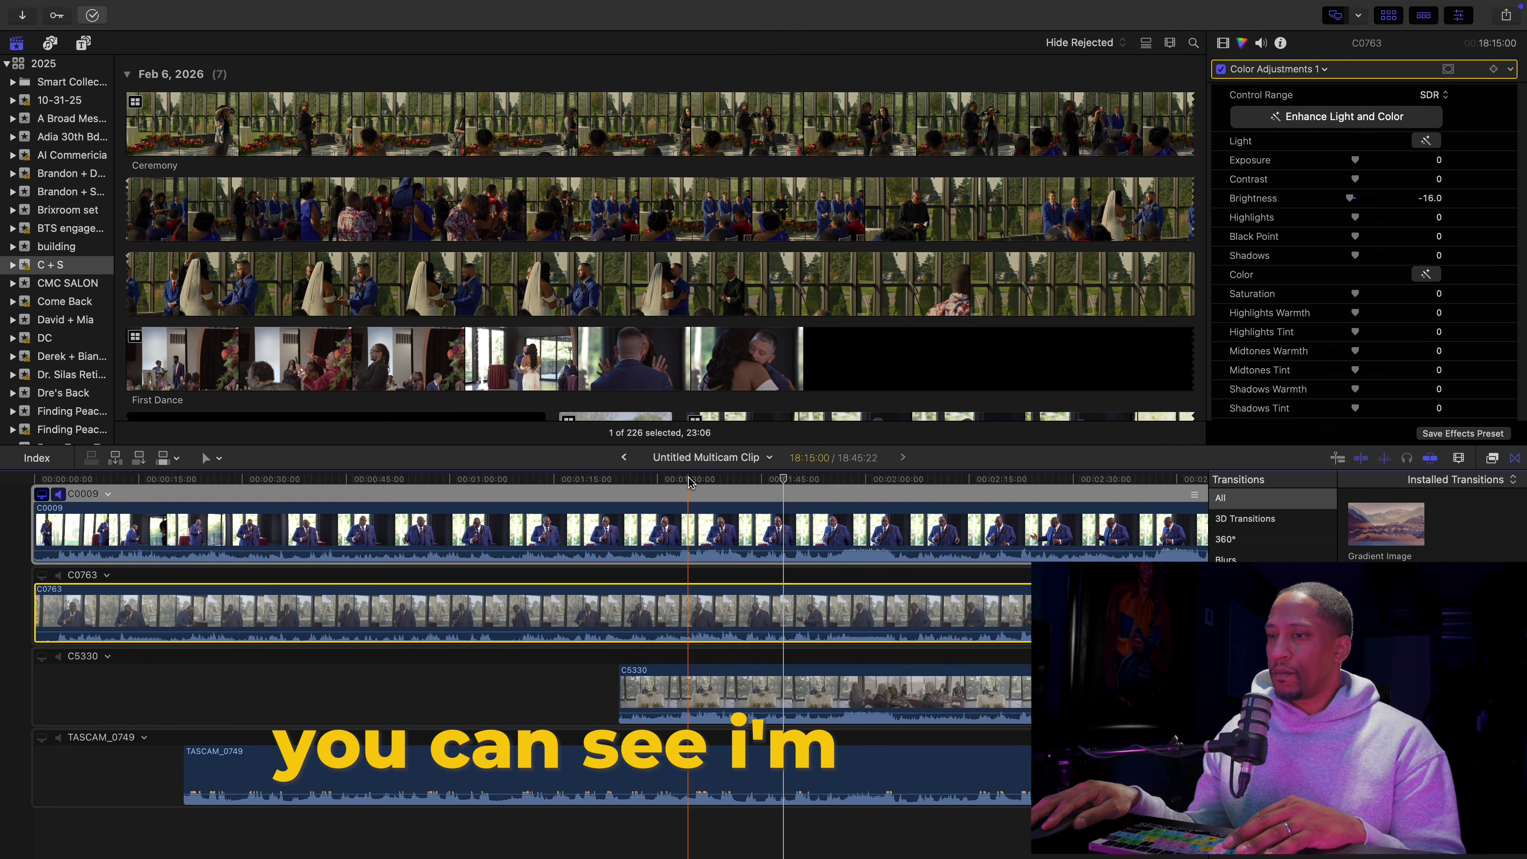
left_click(688, 532)
left_click_drag(1355, 236, 1366, 238)
left_click_drag(1355, 200, 1323, 200)
left_click_drag(1356, 255, 1363, 256)
left_click(41, 656)
left_click(692, 692)
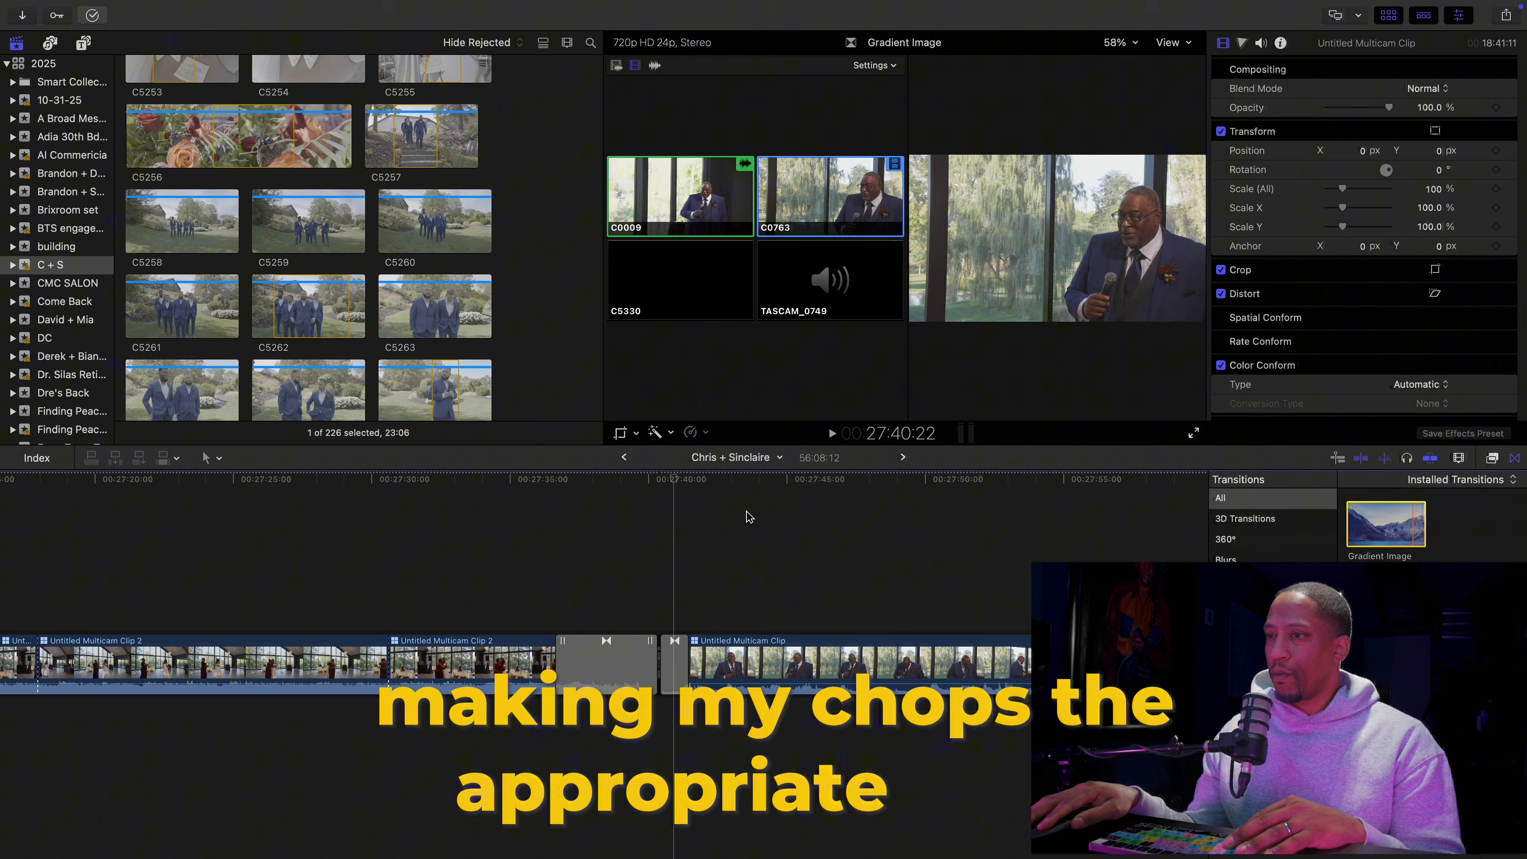
Play the first toast from its opening segment and cut it between the C0763 and C0009 angles, ending on C0009
left_click(751, 672)
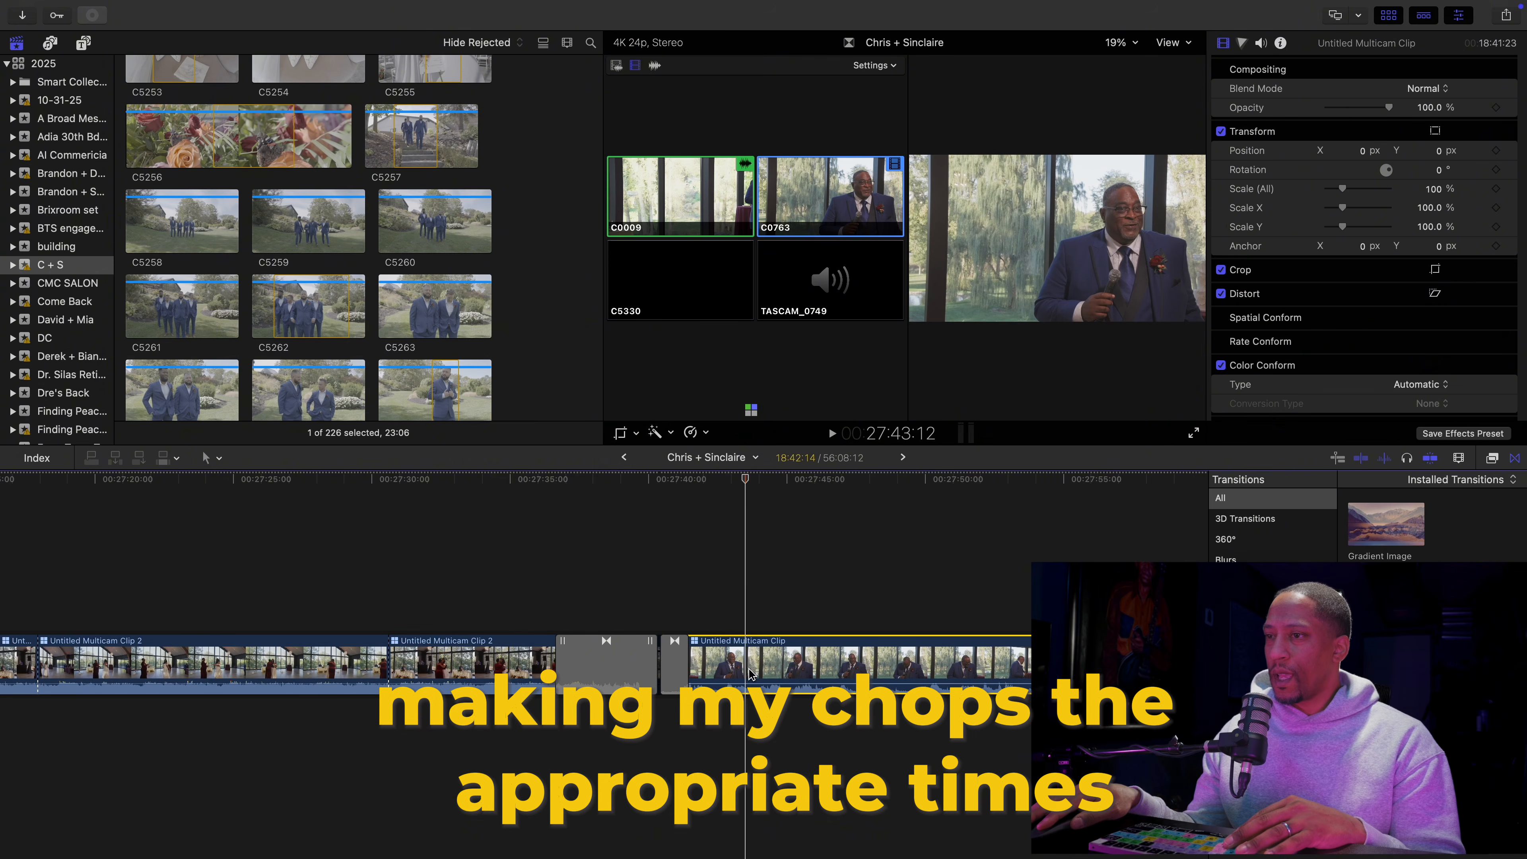
key("space")
left_click(1261, 43)
left_click(830, 197)
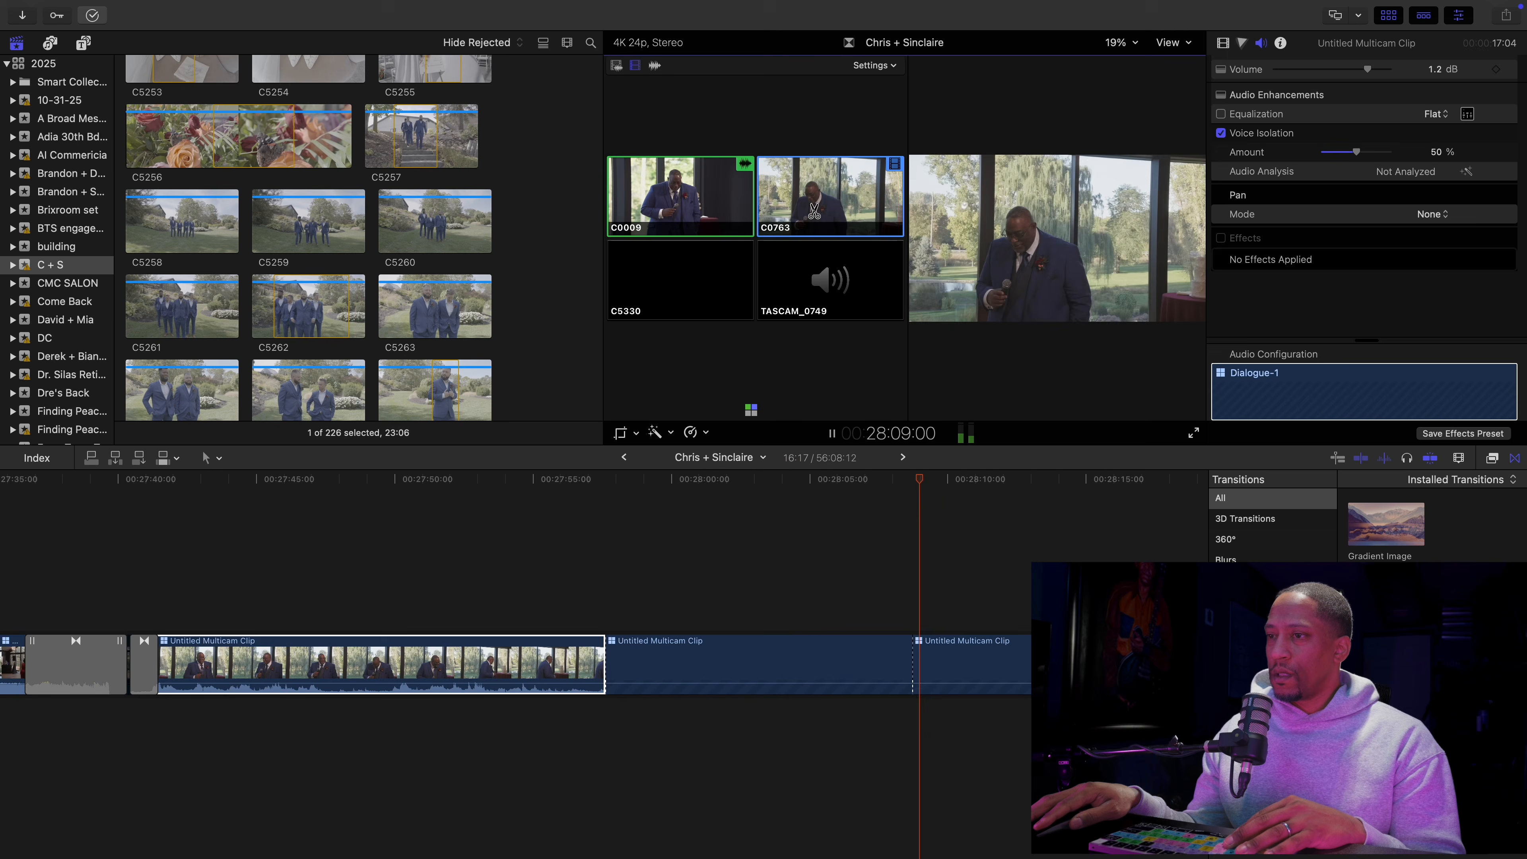
left_click(835, 535)
key("super+minus")
key("super+minus")
key("super+minus")
key("super+minus")
left_click(692, 198)
scroll(800, 602, "right", 3)
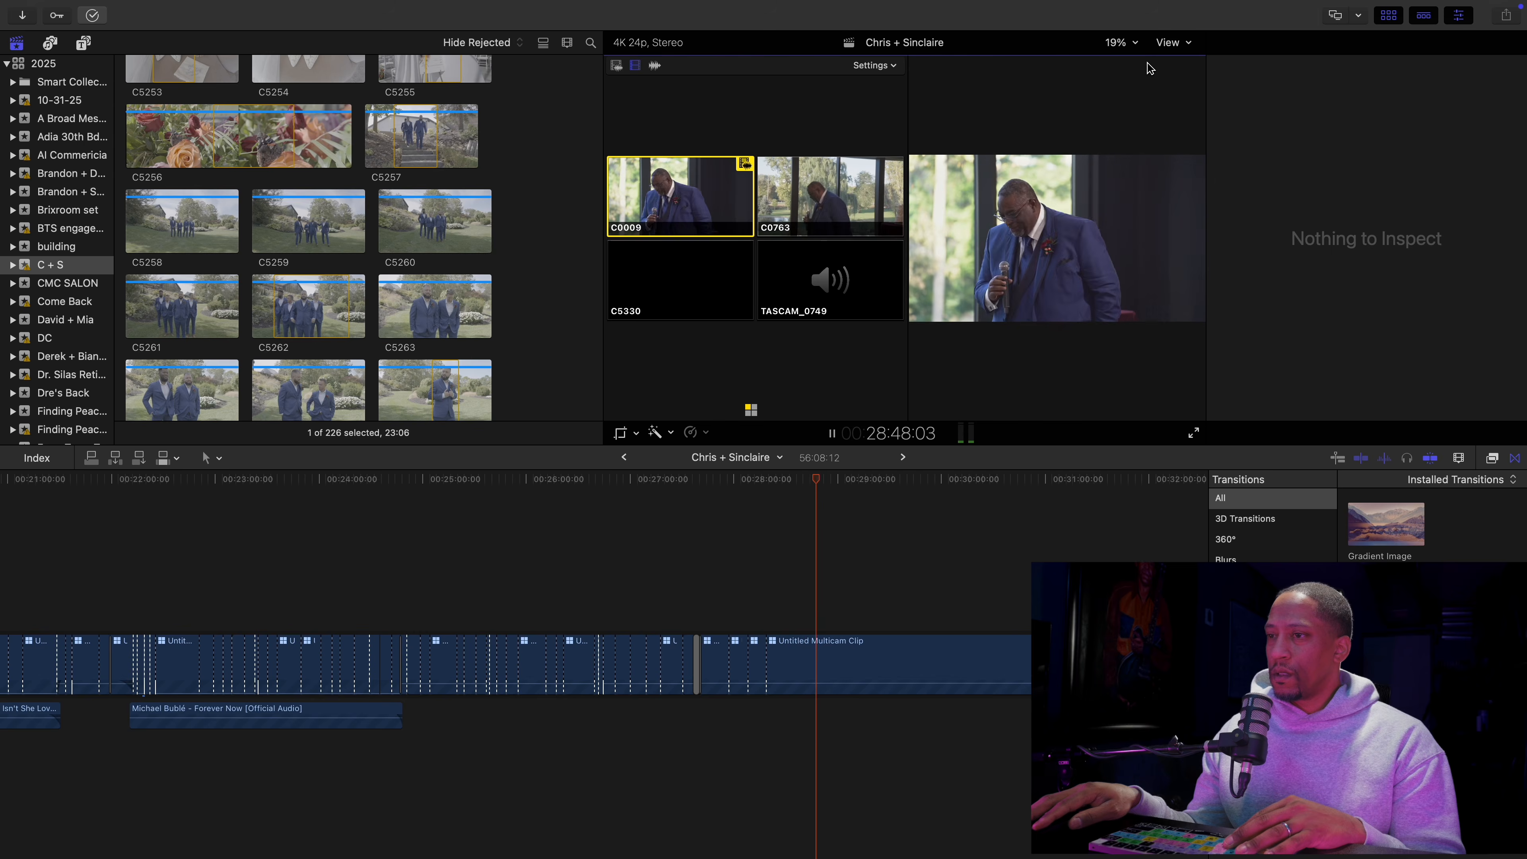
left_click(829, 433)
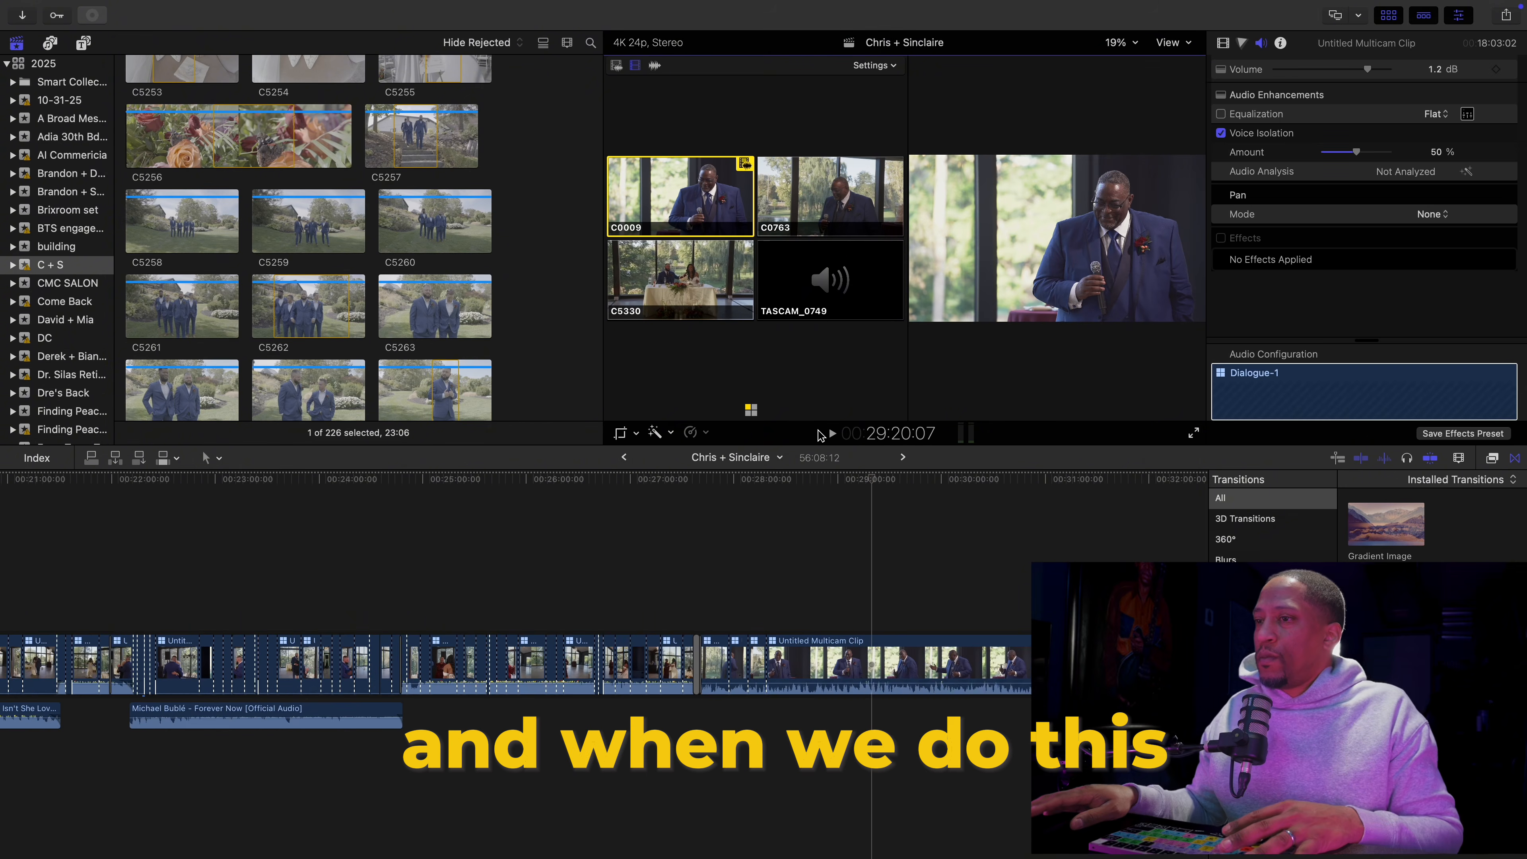
Continue cutting the first toast between the wide C5330, C0763 and C0009 angles from about 29:18 onward
key("super+minus")
key("super+minus")
key("super+minus")
key("space")
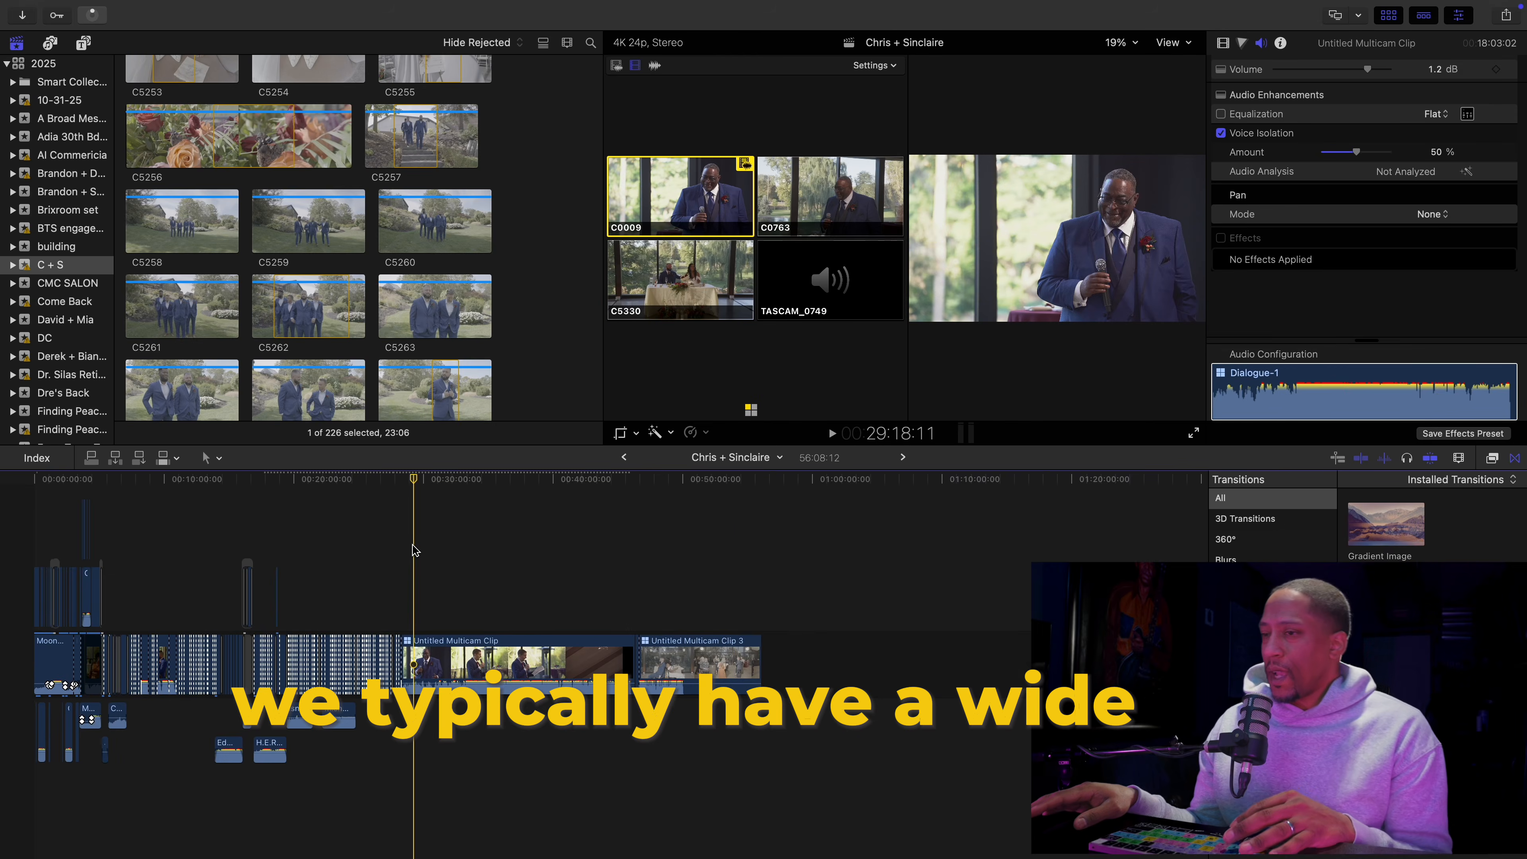
key("3")
left_click(820, 198)
left_click(680, 278)
left_click(416, 541)
key("super+equal")
key("super+equal")
key("super+equal")
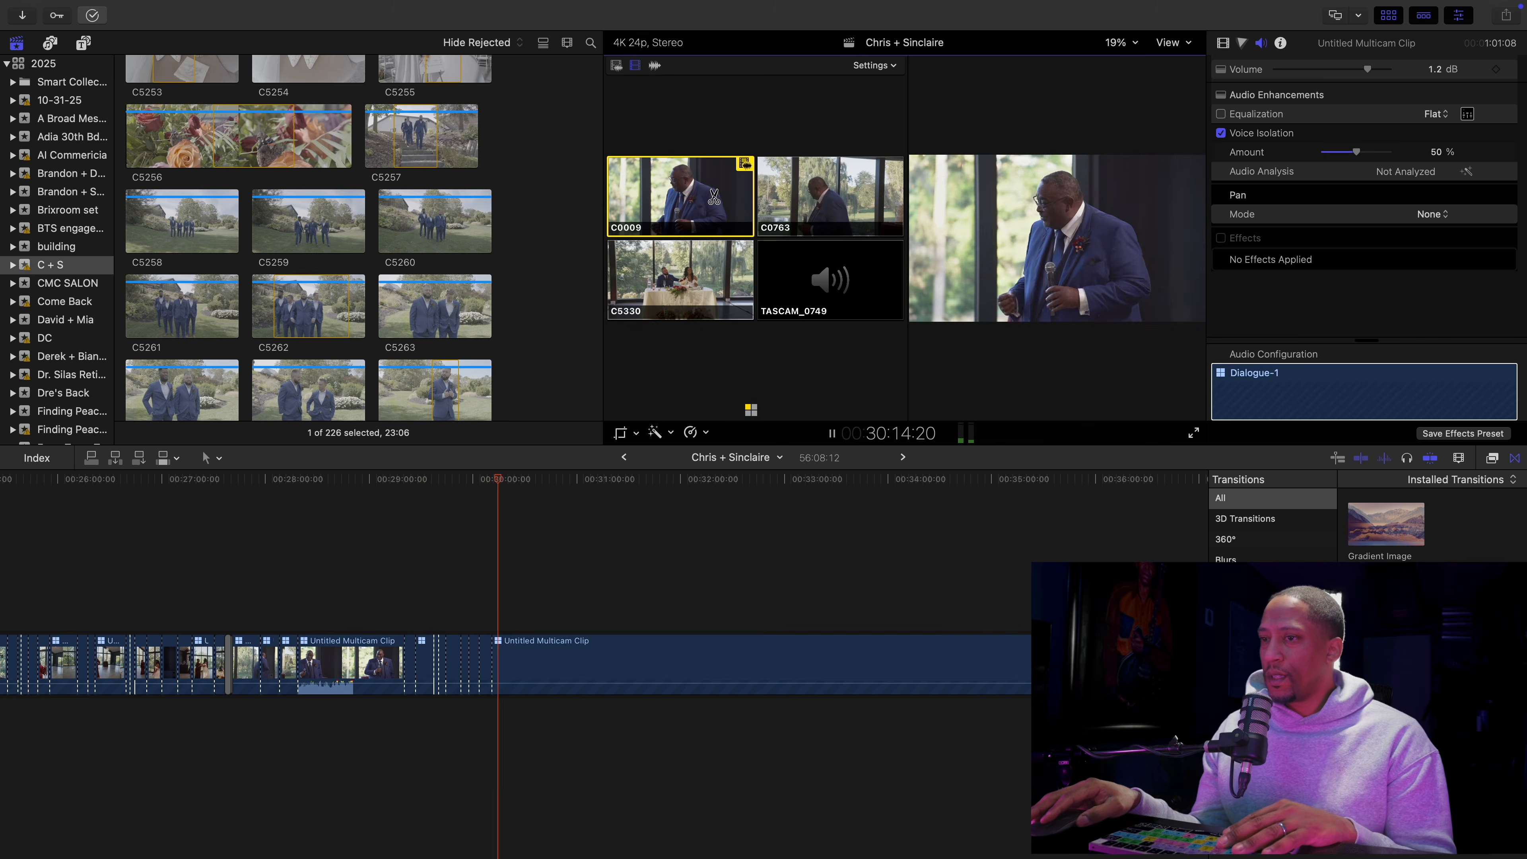
left_click(716, 213)
left_click(712, 274)
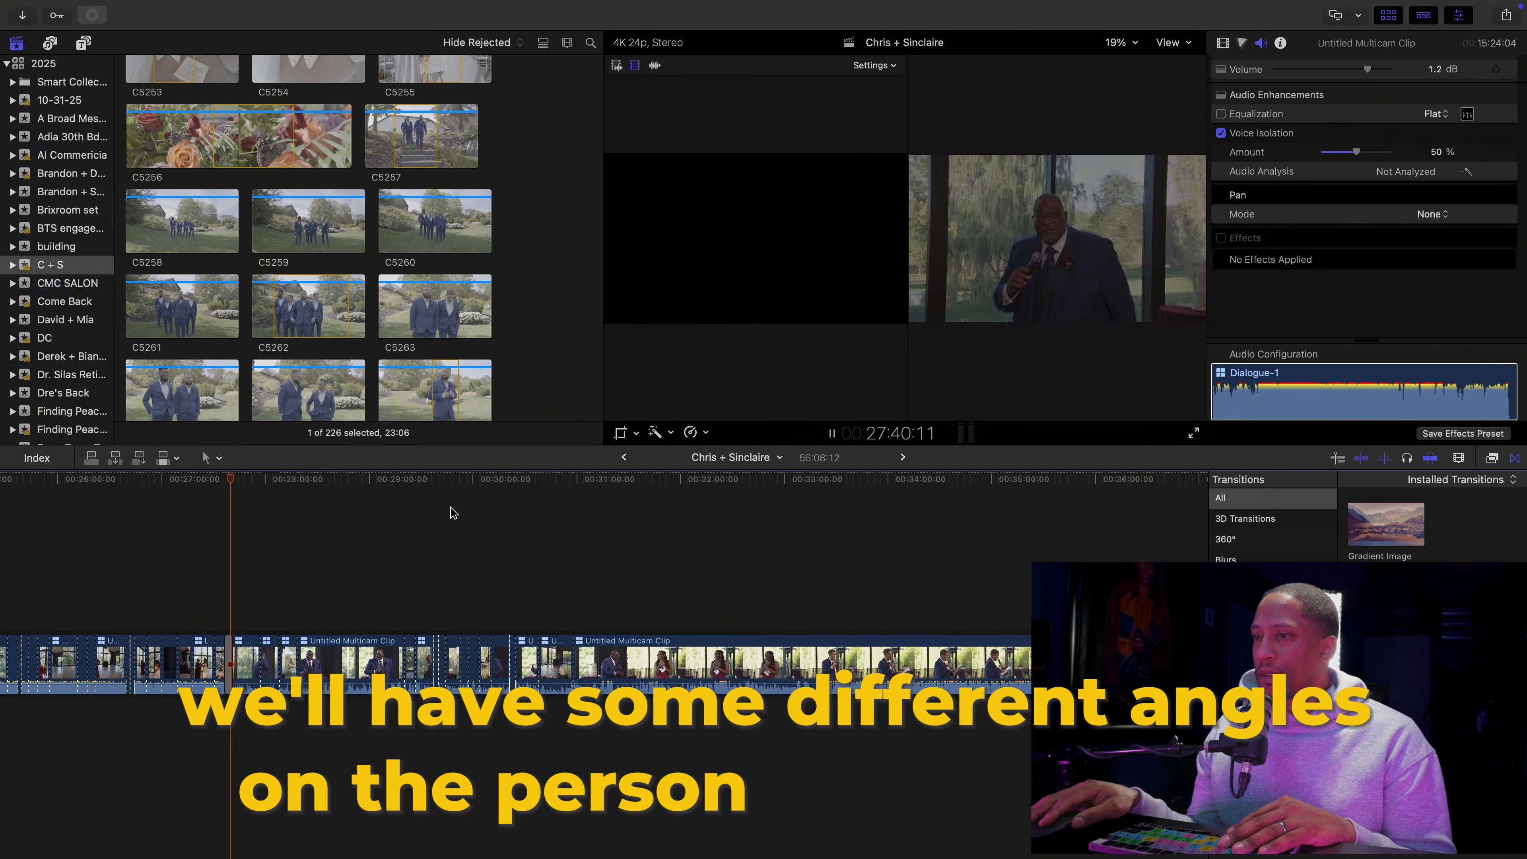
Switch the audio of the first toast's multicam segments to TASCAM_0749 while keeping their video angles
key("space")
key("super+equal")
key("super+equal")
key("super+equal")
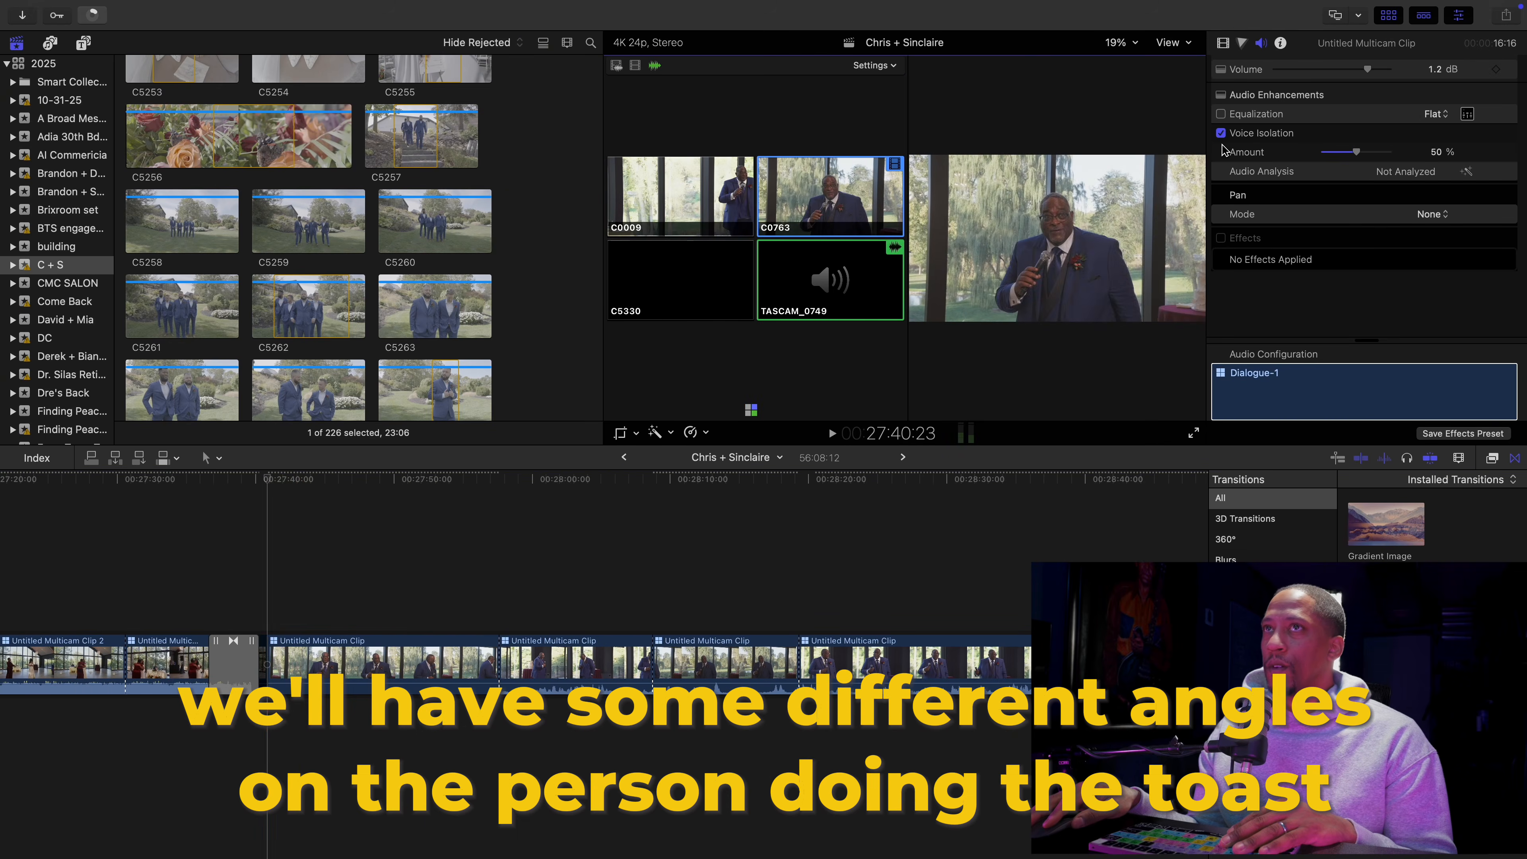
key("space")
key("b")
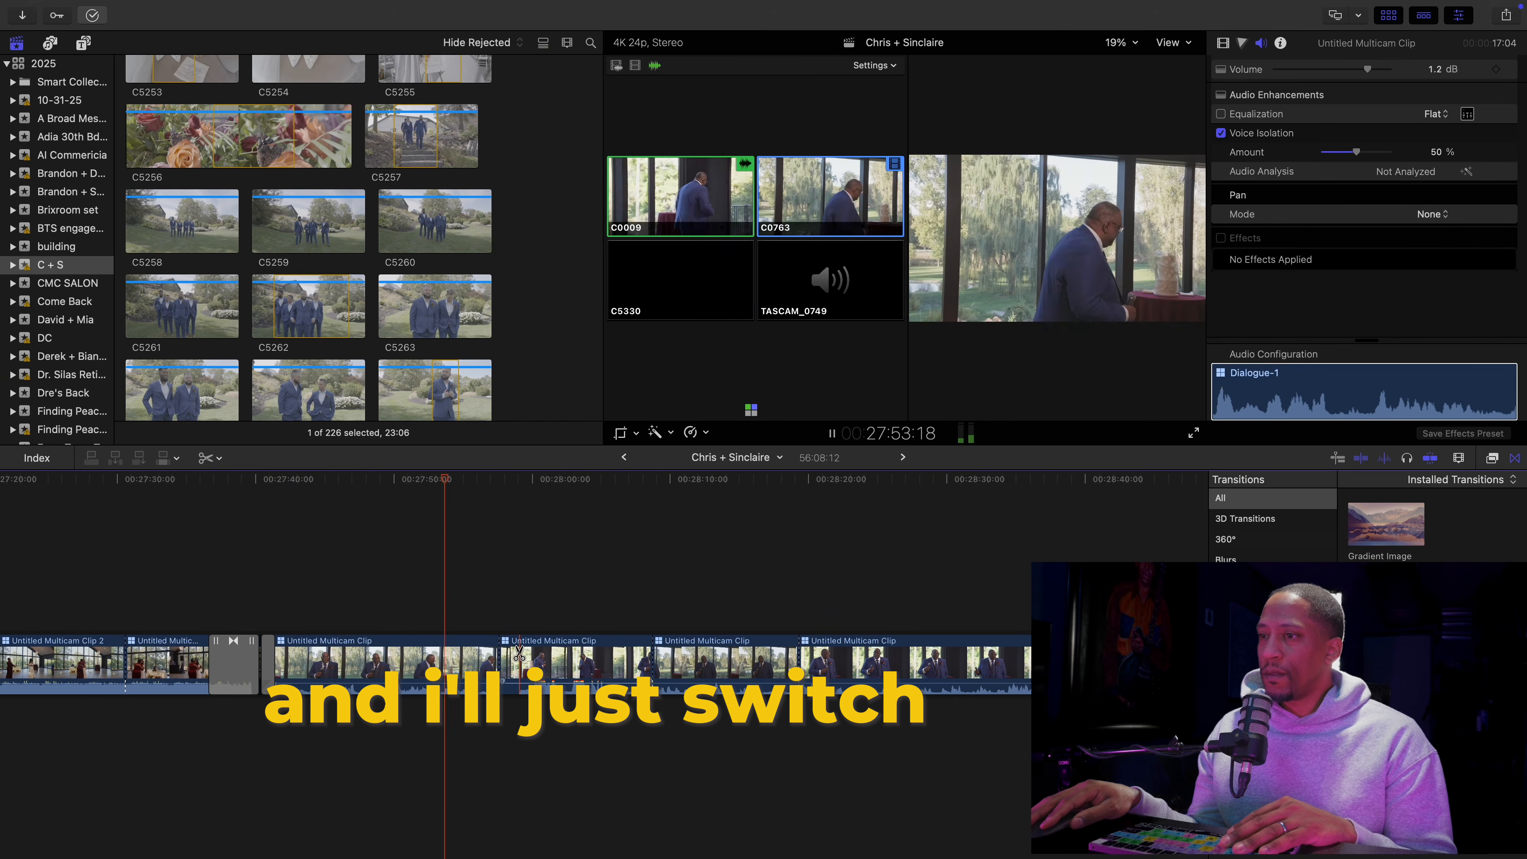
key("a")
left_click(658, 660)
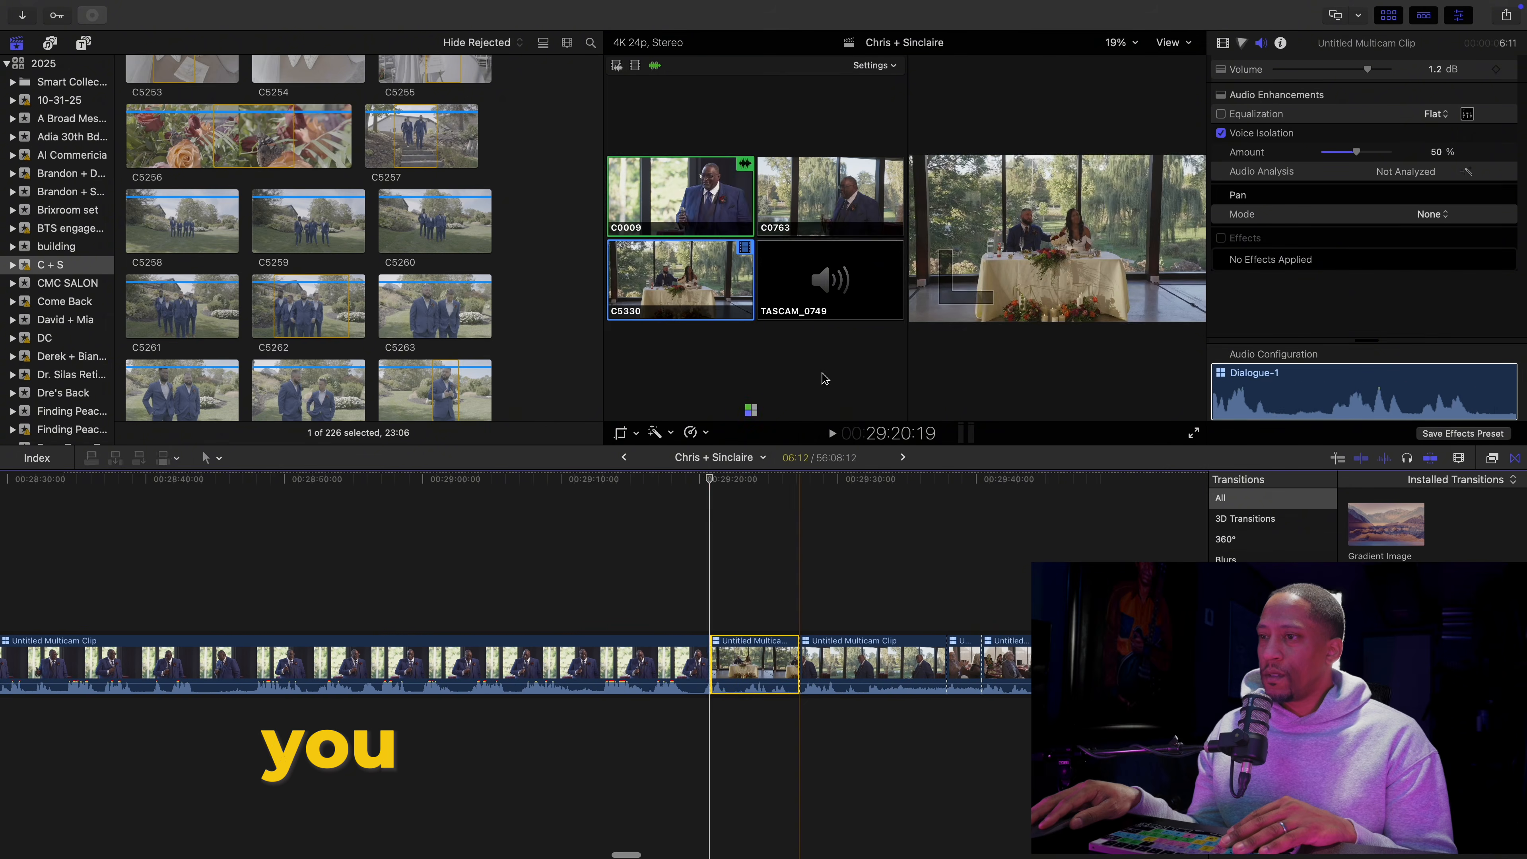
left_click(946, 481)
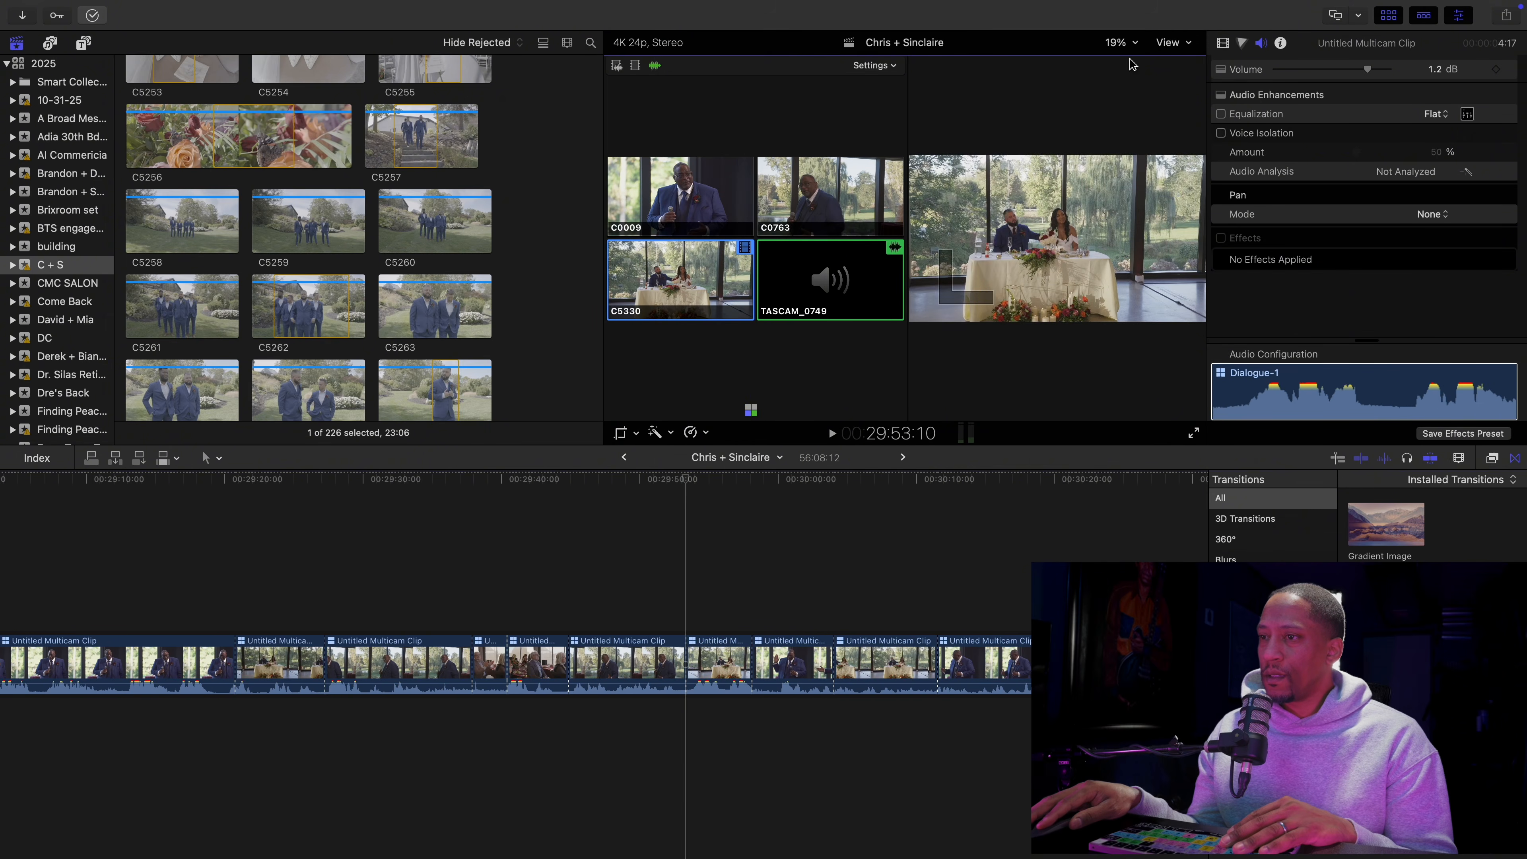
key("space")
scroll(958, 504, "right", 5)
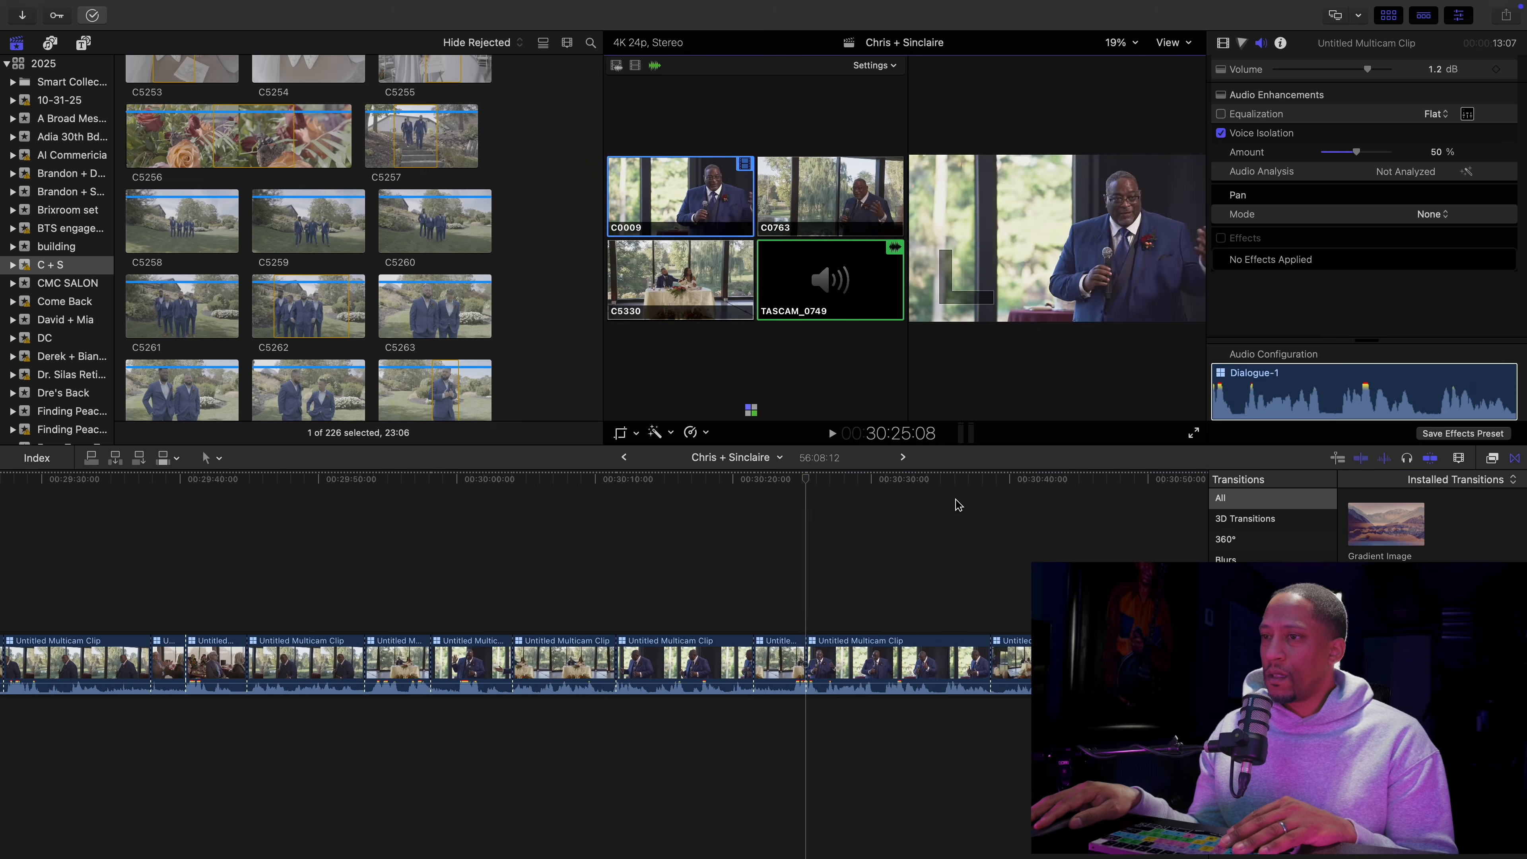
Cut the rest of the first toast between the C5330, C0009 and C0763 angles, ending on C0763
left_click(680, 280)
scroll(958, 505, "right", 7)
left_click(679, 196)
left_click(680, 279)
left_click(830, 196)
Cut out and delete the section between the first and second toasts, and add a transition at the join
key("super+b")
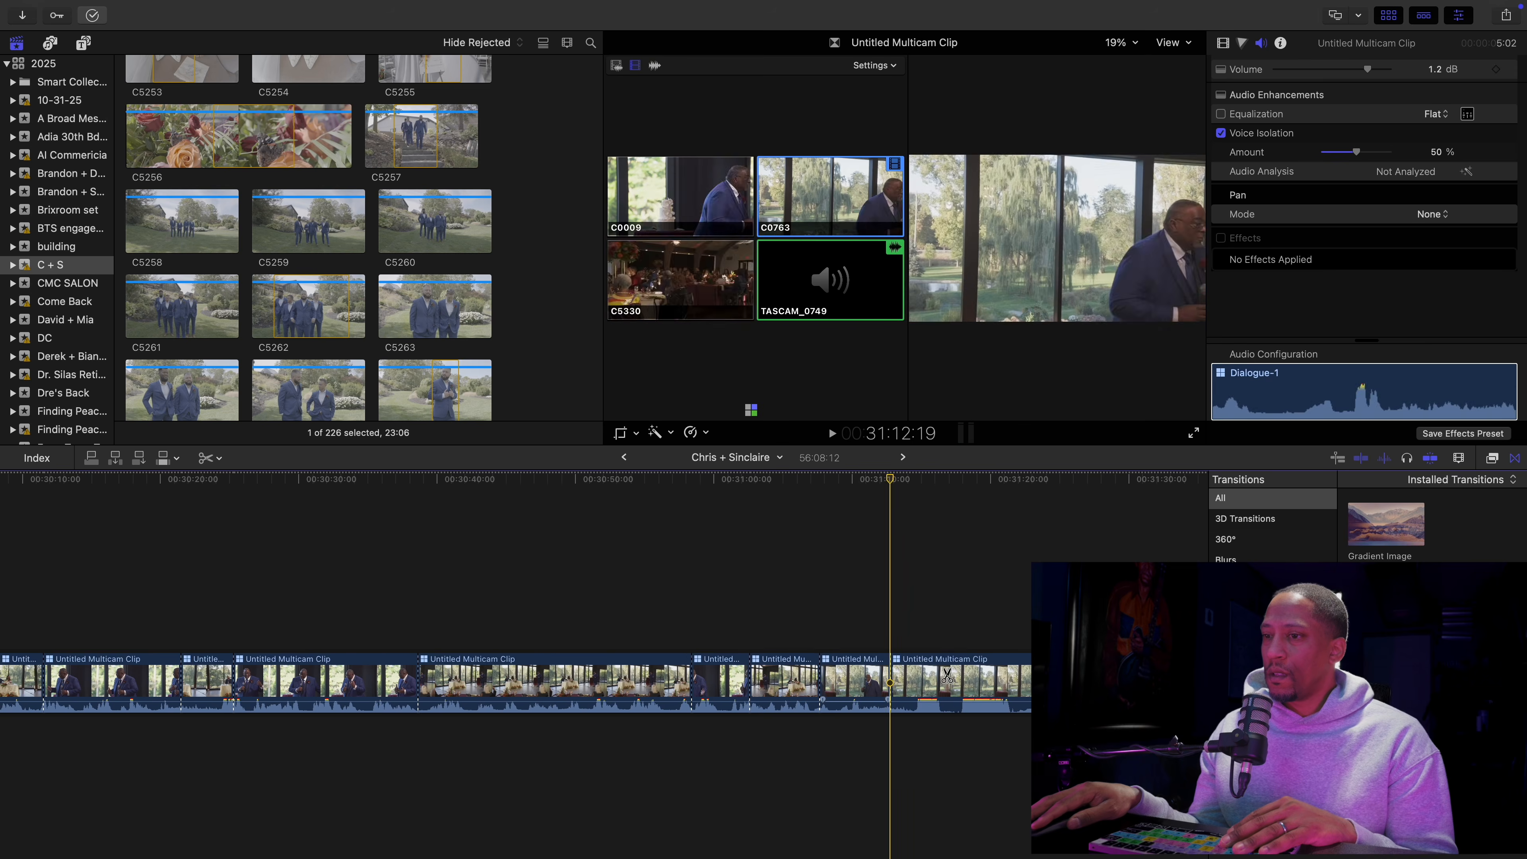
key("space")
key("super+b")
key("Delete")
key("super+t")
key("space")
Cut the second toast between the C0009 and C5330 angles during playback
left_click(691, 212)
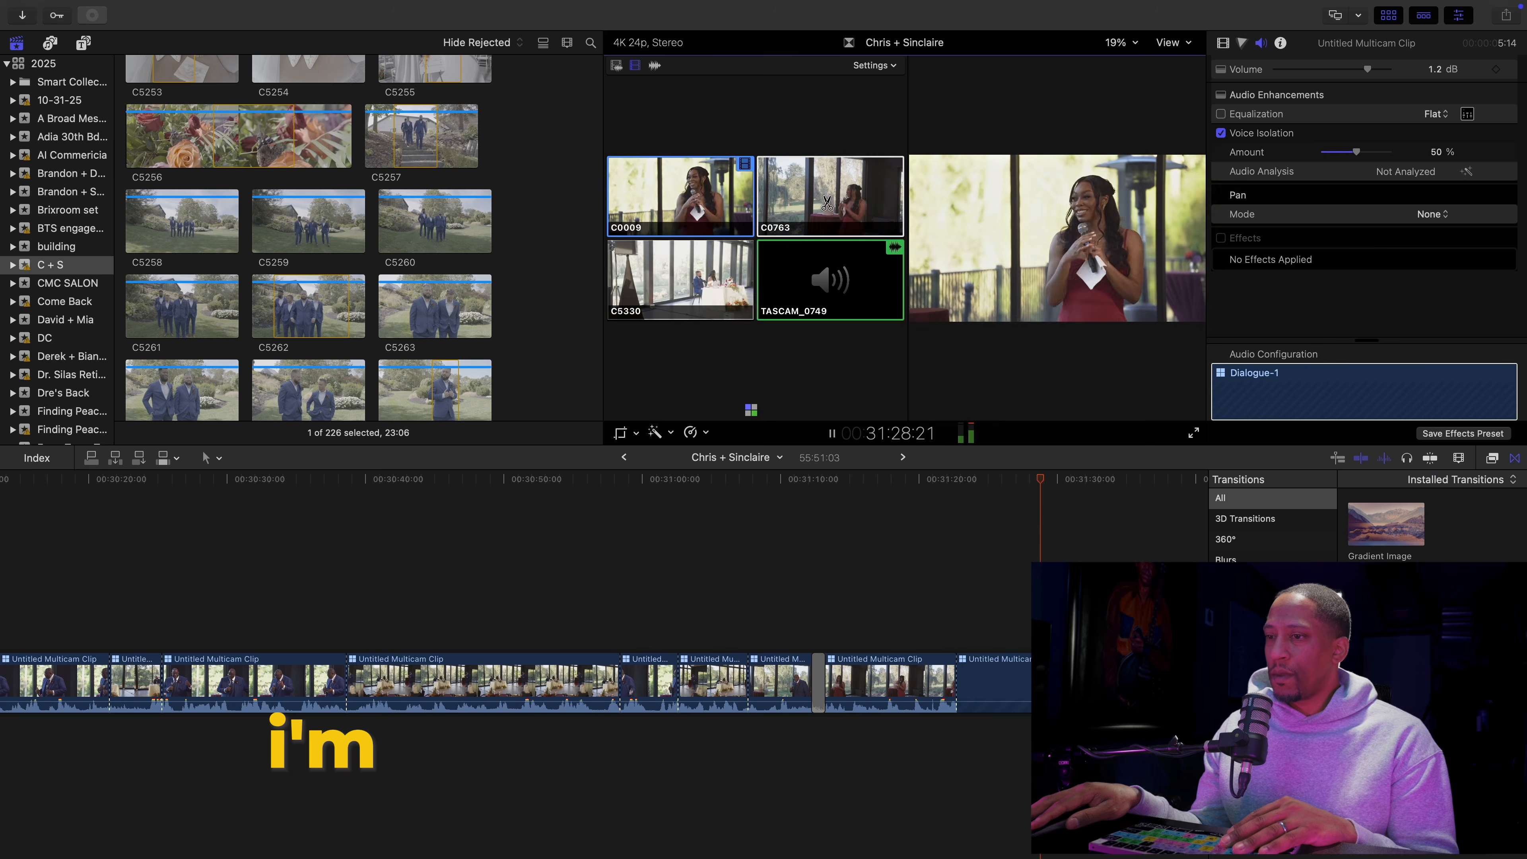
scroll(747, 504, "right", 4)
left_click(707, 277)
scroll(746, 505, "right", 7)
left_click(691, 208)
key("super+minus")
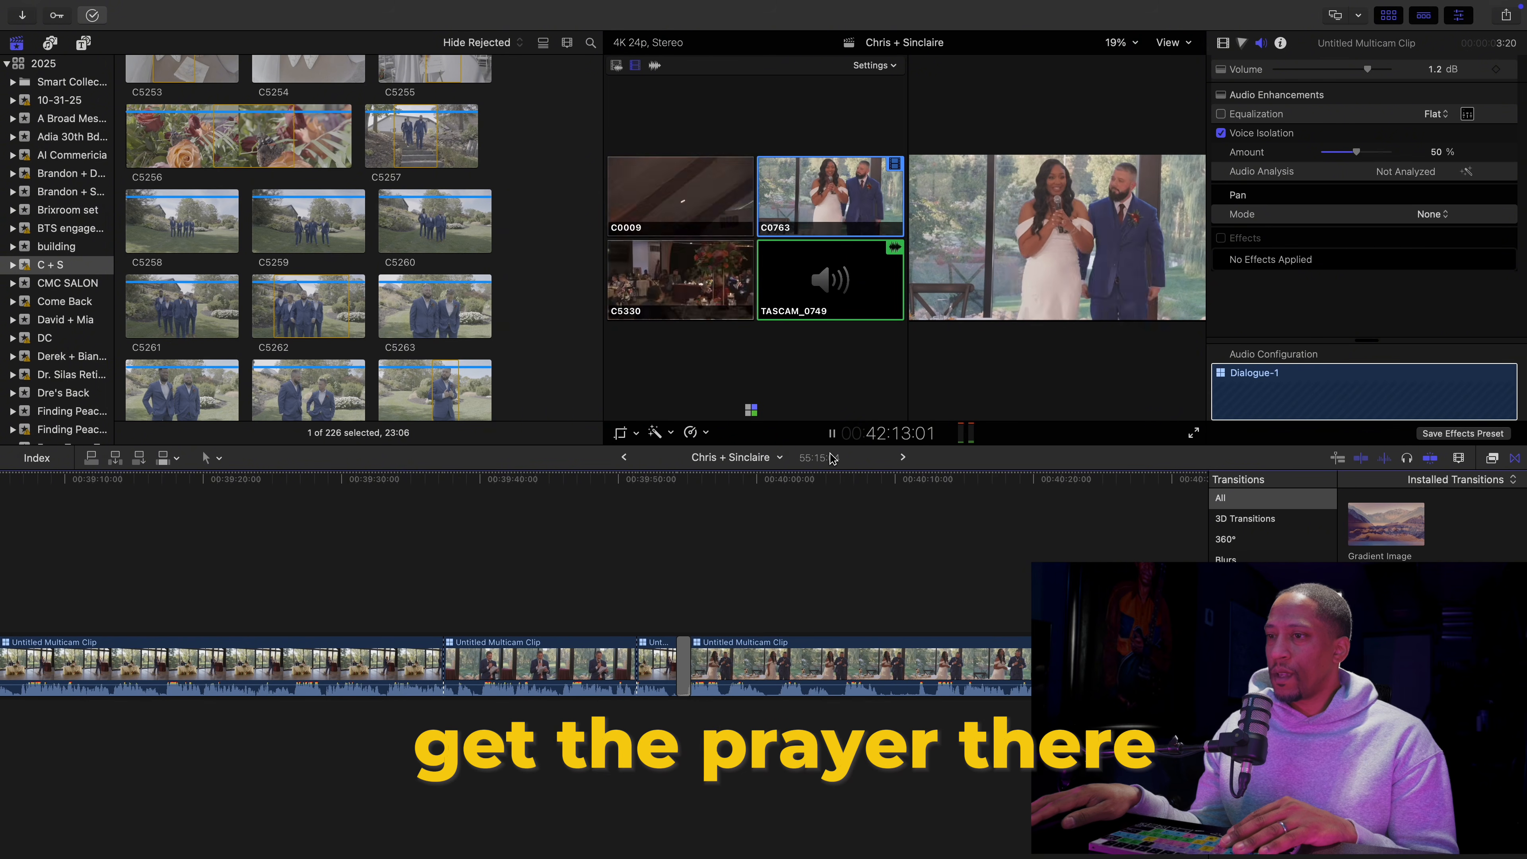
Cut out and delete a short section of the toasts' multicam clip at about 42:13
key("space")
key("super+b")
left_click(813, 662)
key("Delete")
key("super+minus")
key("super+minus")
key("super+minus")
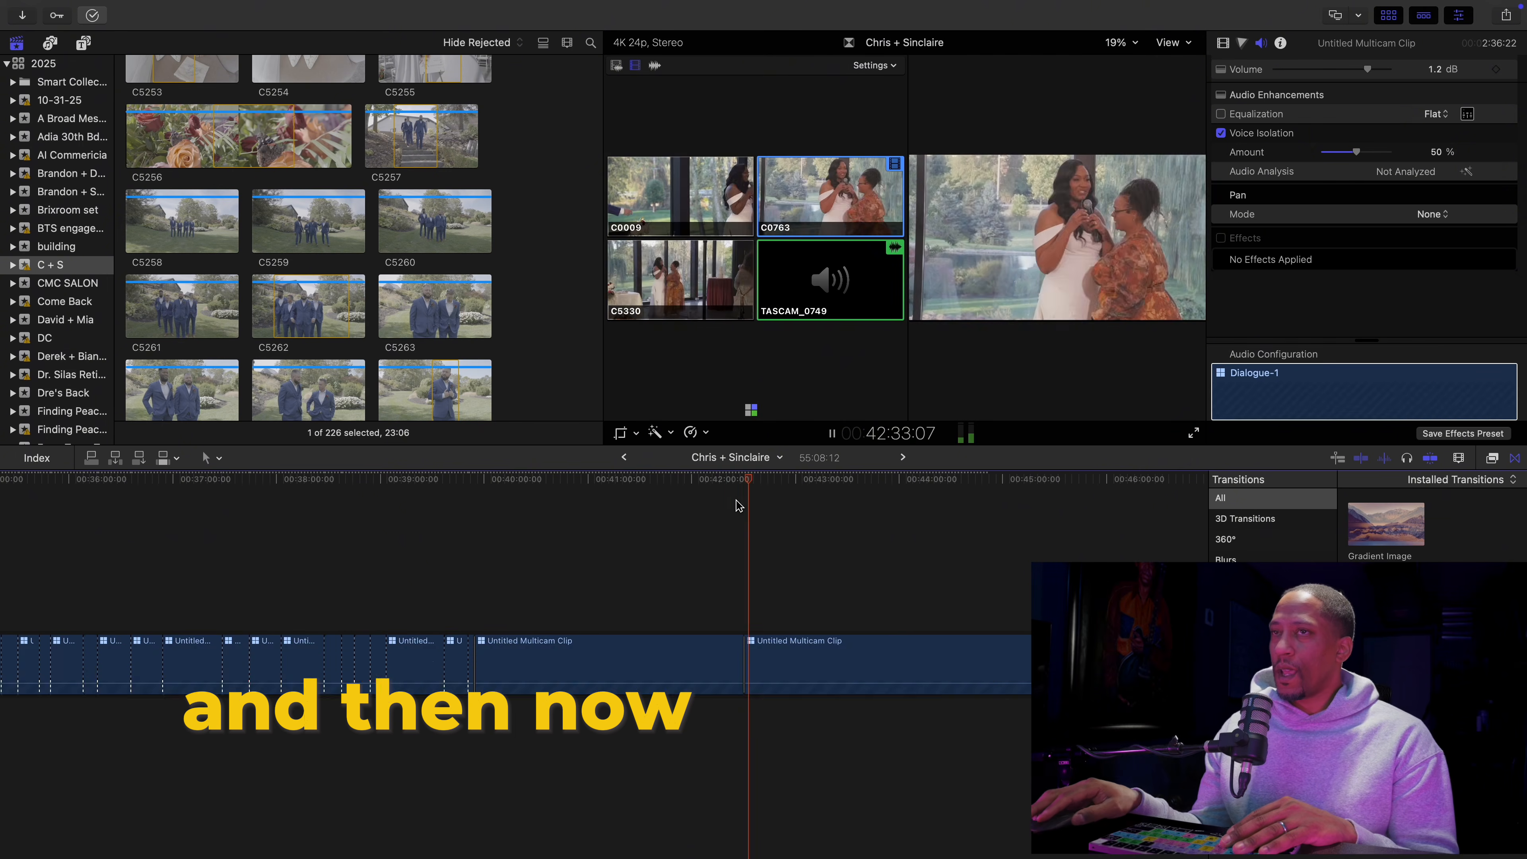
Cut the prayer section before that edit between the C5330, C0009 and C0763 angles
left_click(523, 499)
left_click(506, 499)
key("3")
key("1")
left_click(586, 480)
key("3")
left_click(610, 481)
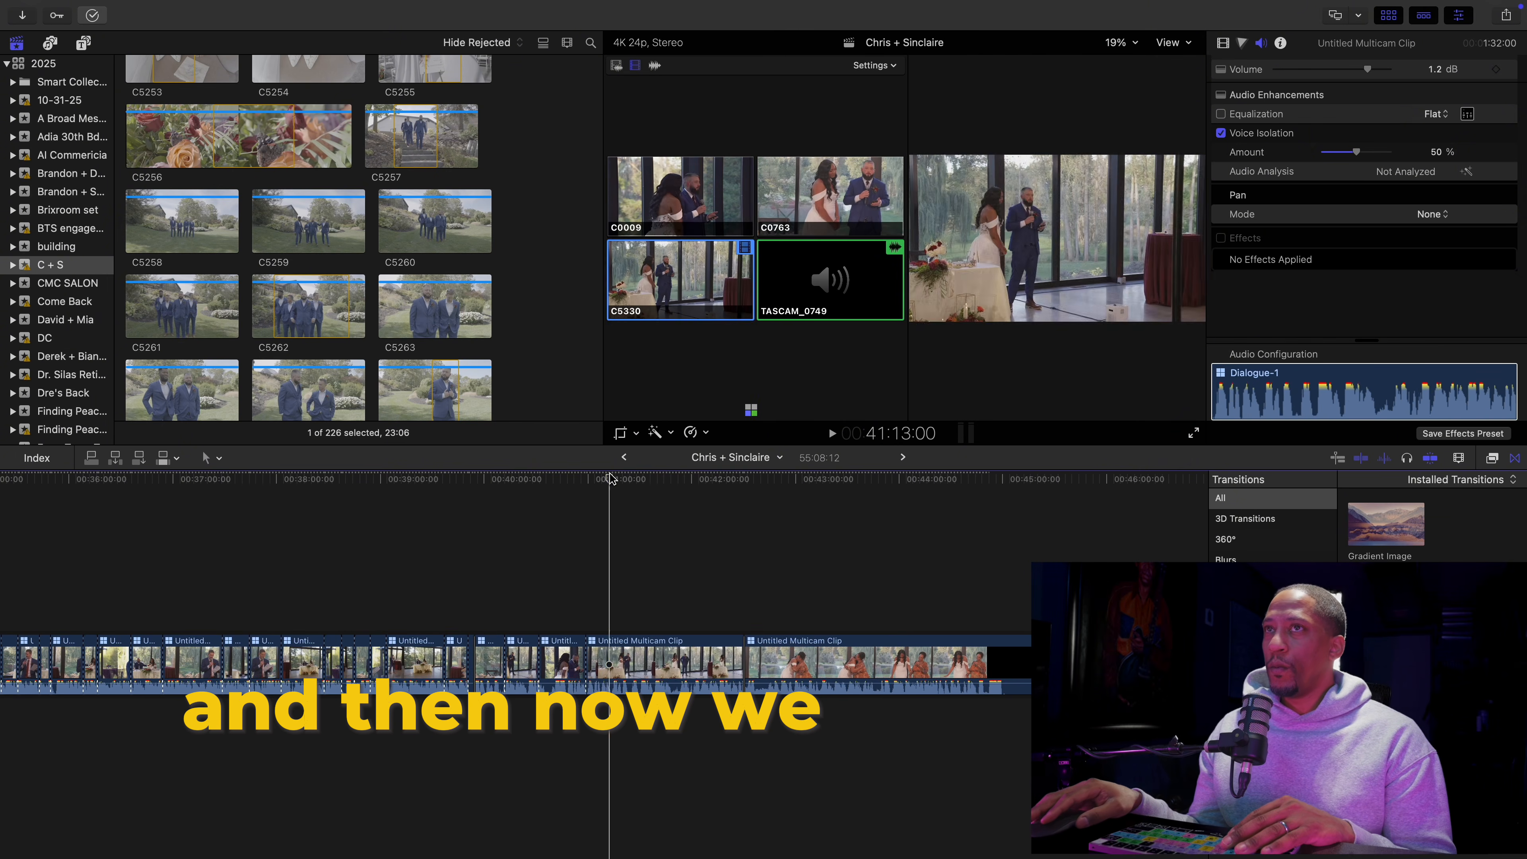
key("2")
Open Untitled Multicam Clip 3 for angle editing and paste the copied attributes onto its C5331 and C0764 clips
left_click(708, 477)
double_click(679, 662)
left_click(290, 614)
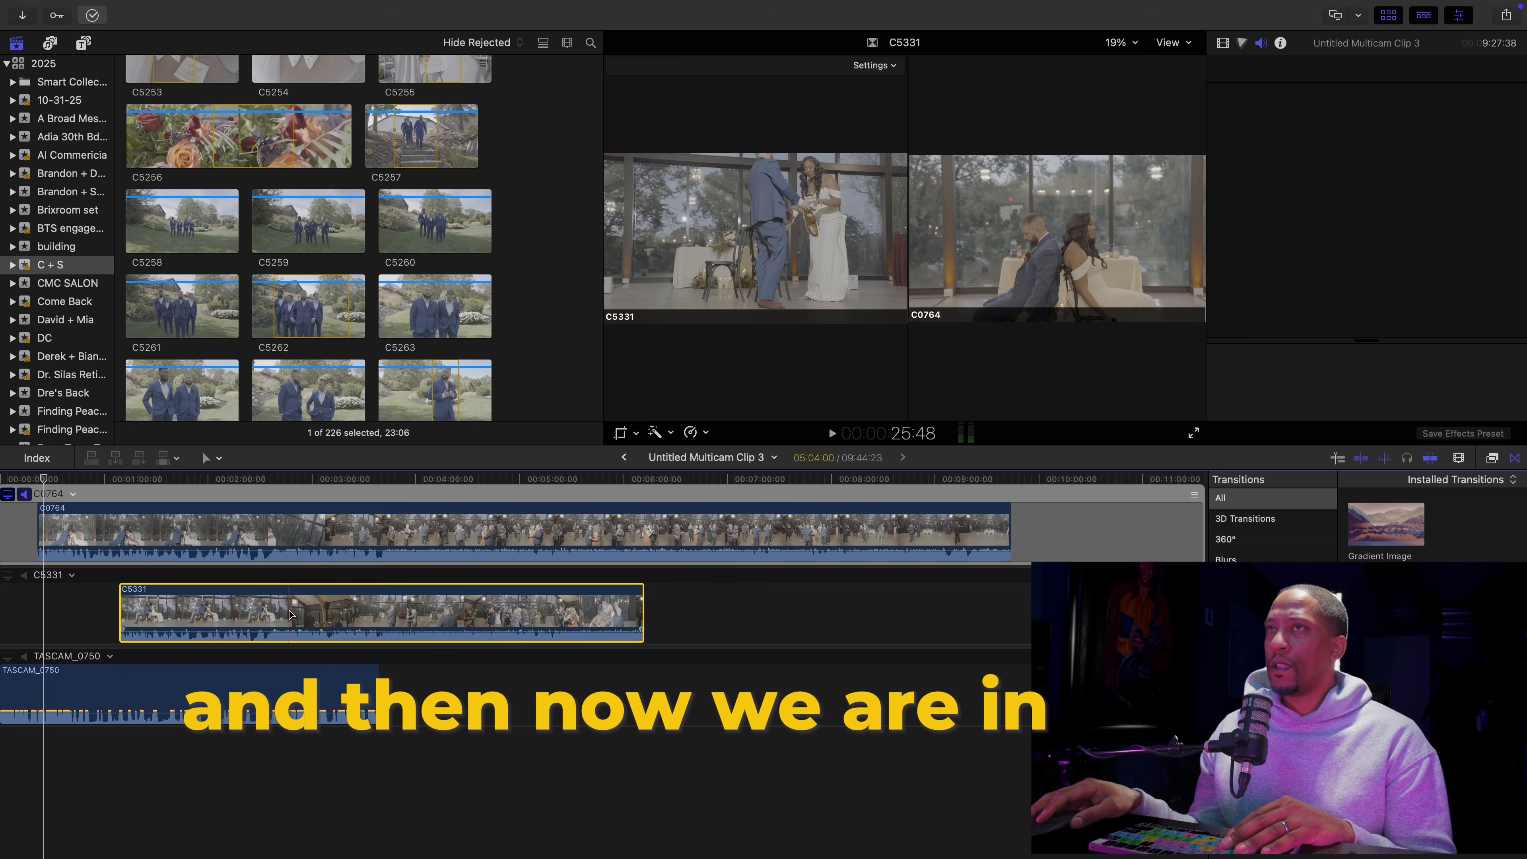
key("shift+super+v")
key("Return")
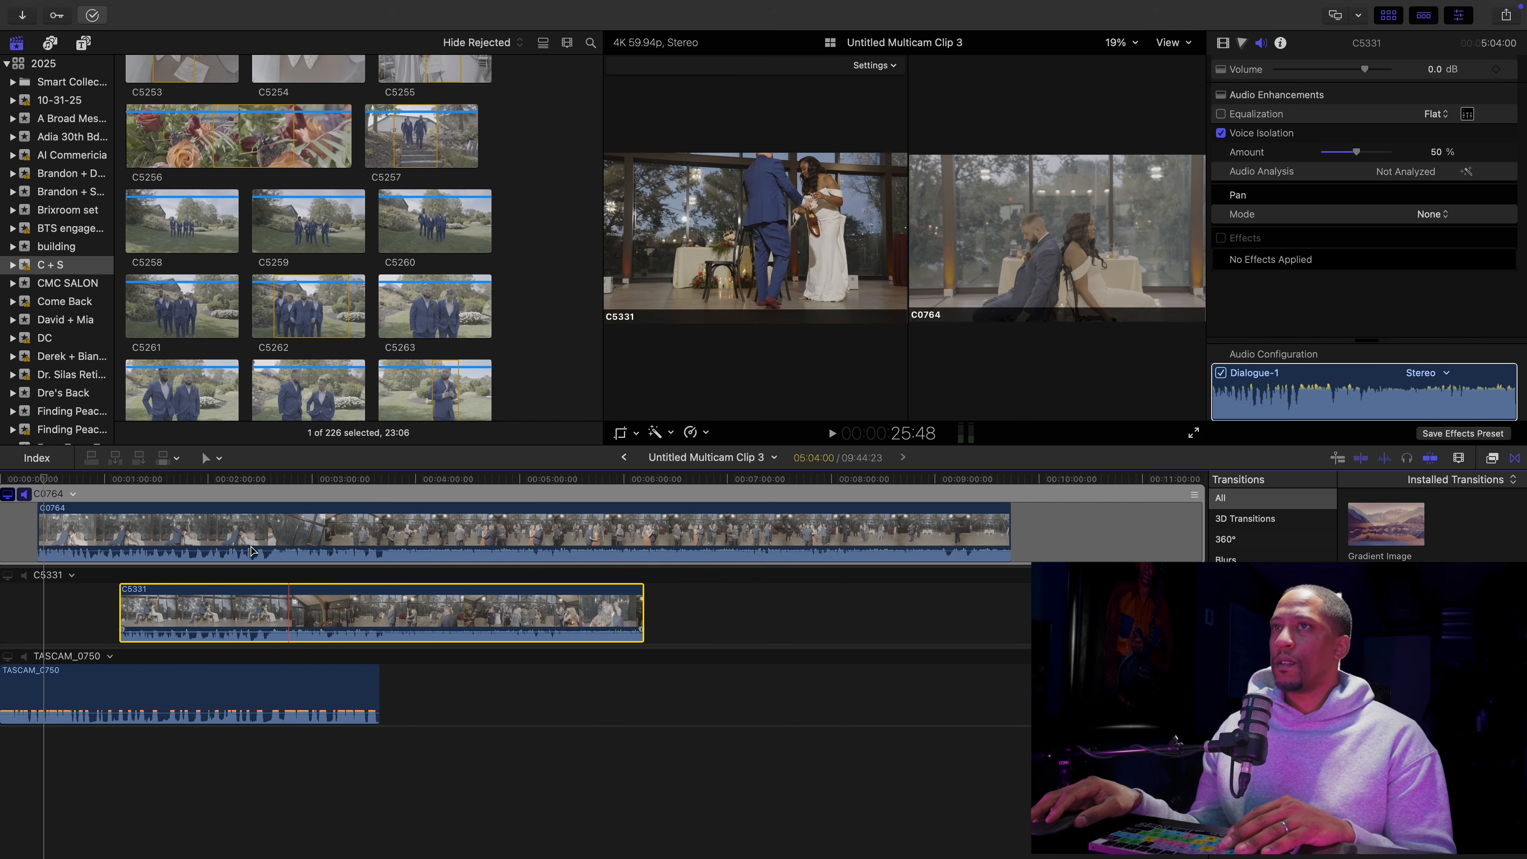
left_click(246, 525)
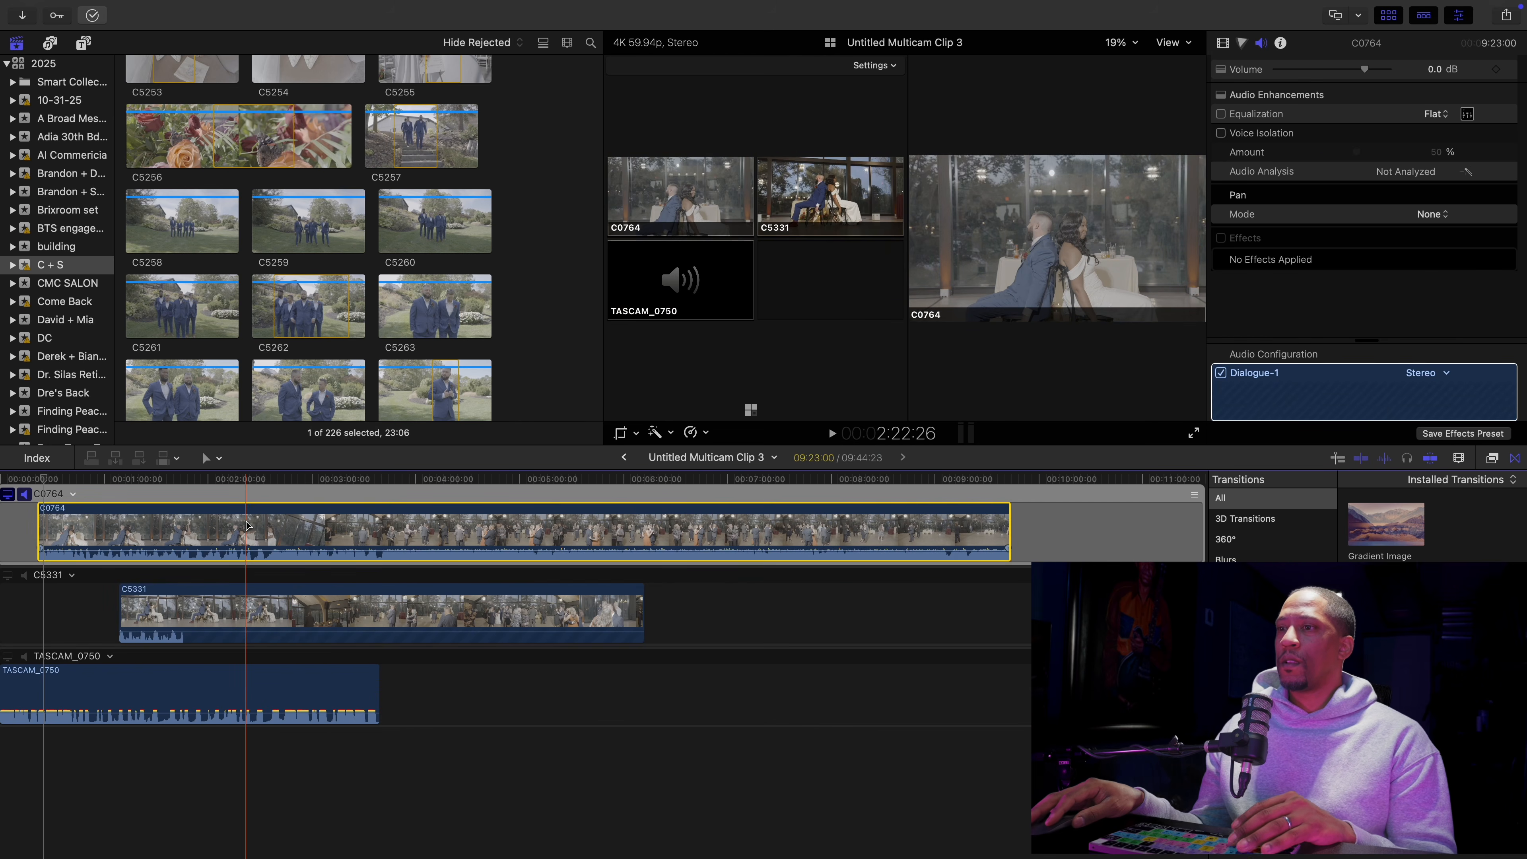
key("shift+super+v")
key("Return")
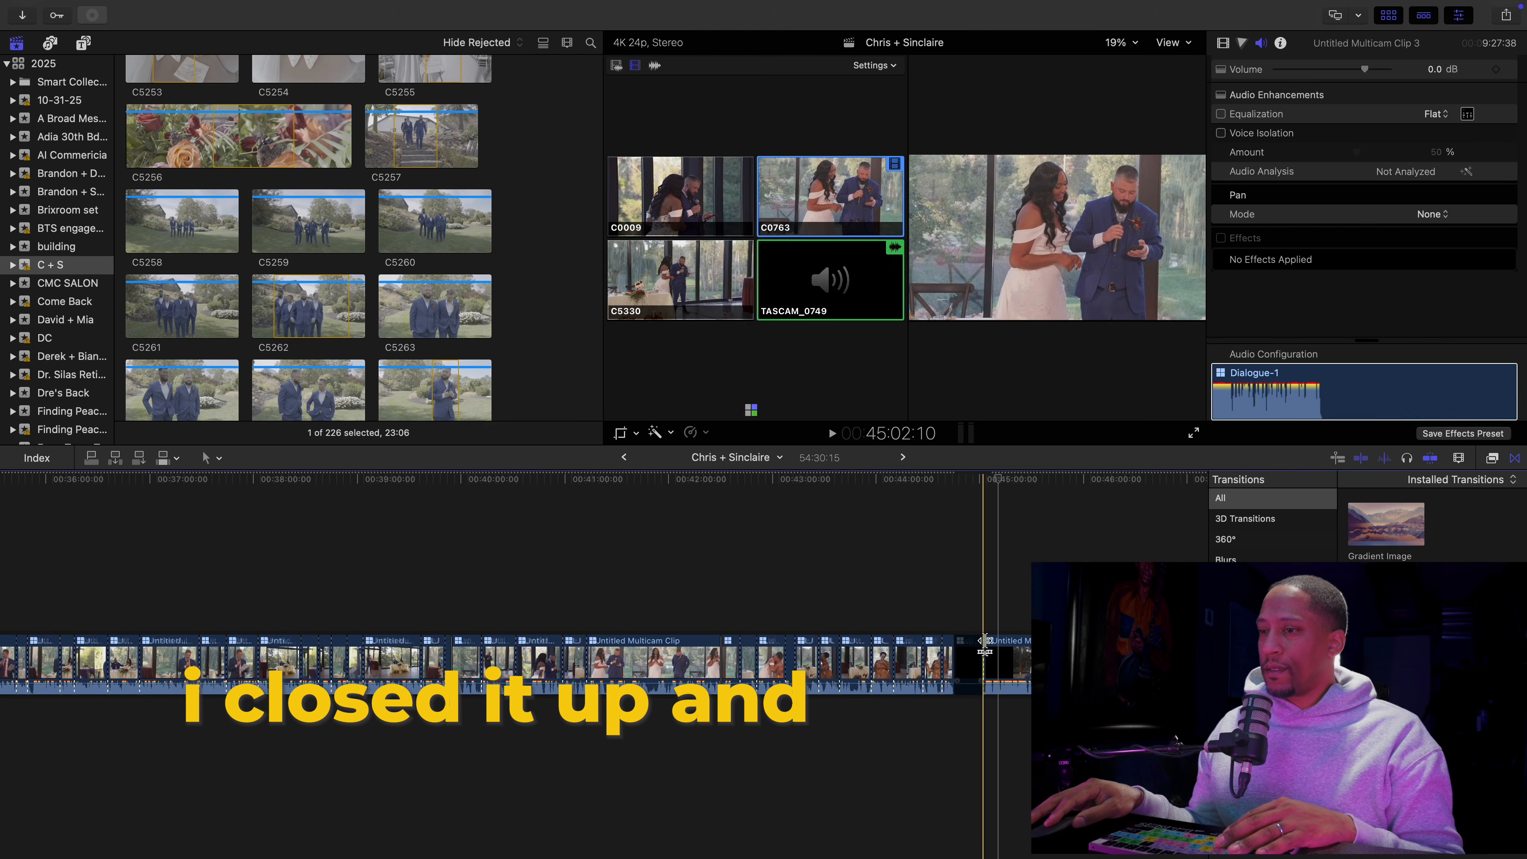
Trim the black start of Untitled Multicam Clip 3 and add transitions where it meets the toasts
scroll(915, 635, "right", 2)
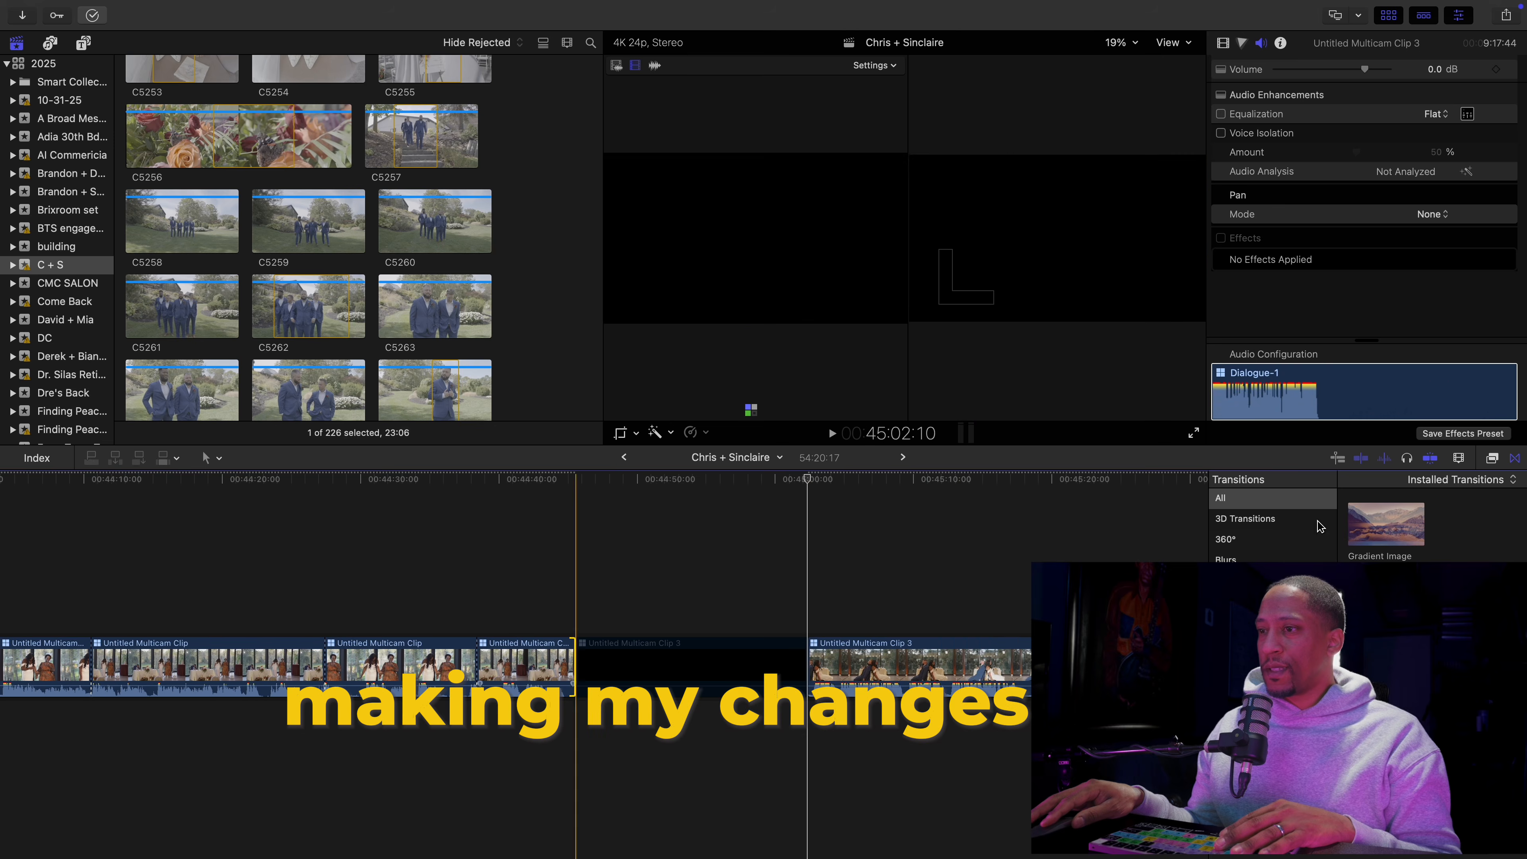
key("super+t")
key("Return")
key("space")
key("b")
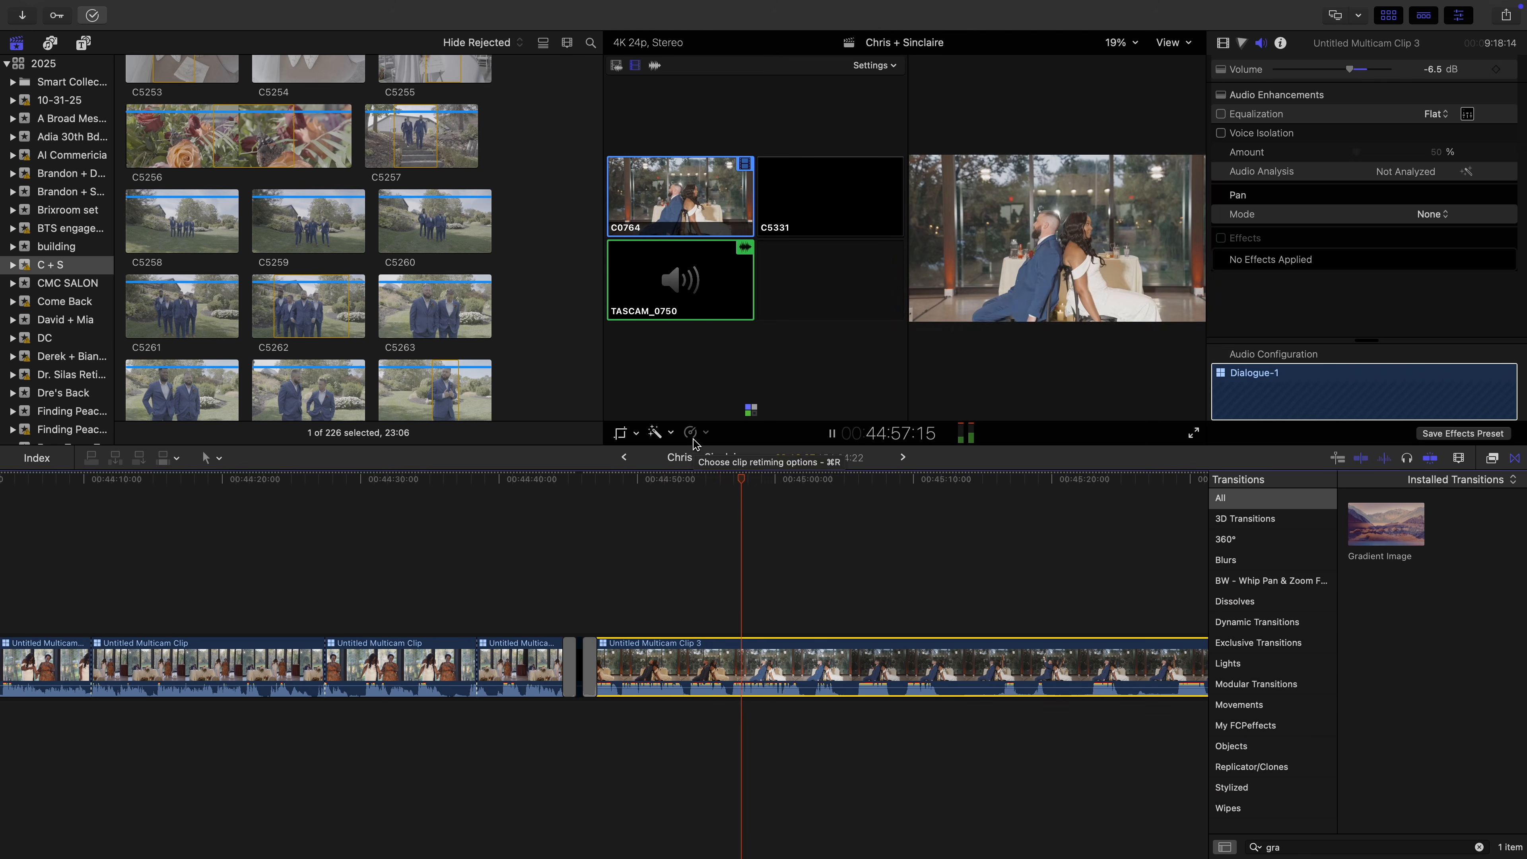
Cut the shoe game in Untitled Multicam Clip 3 between the C5331 and C0764 angles during playback, ending on C0764
left_click(847, 506)
key("super+minus")
key("super+minus")
key("super+minus")
key("super+minus")
key("super+minus")
scroll(816, 558, "left", 5)
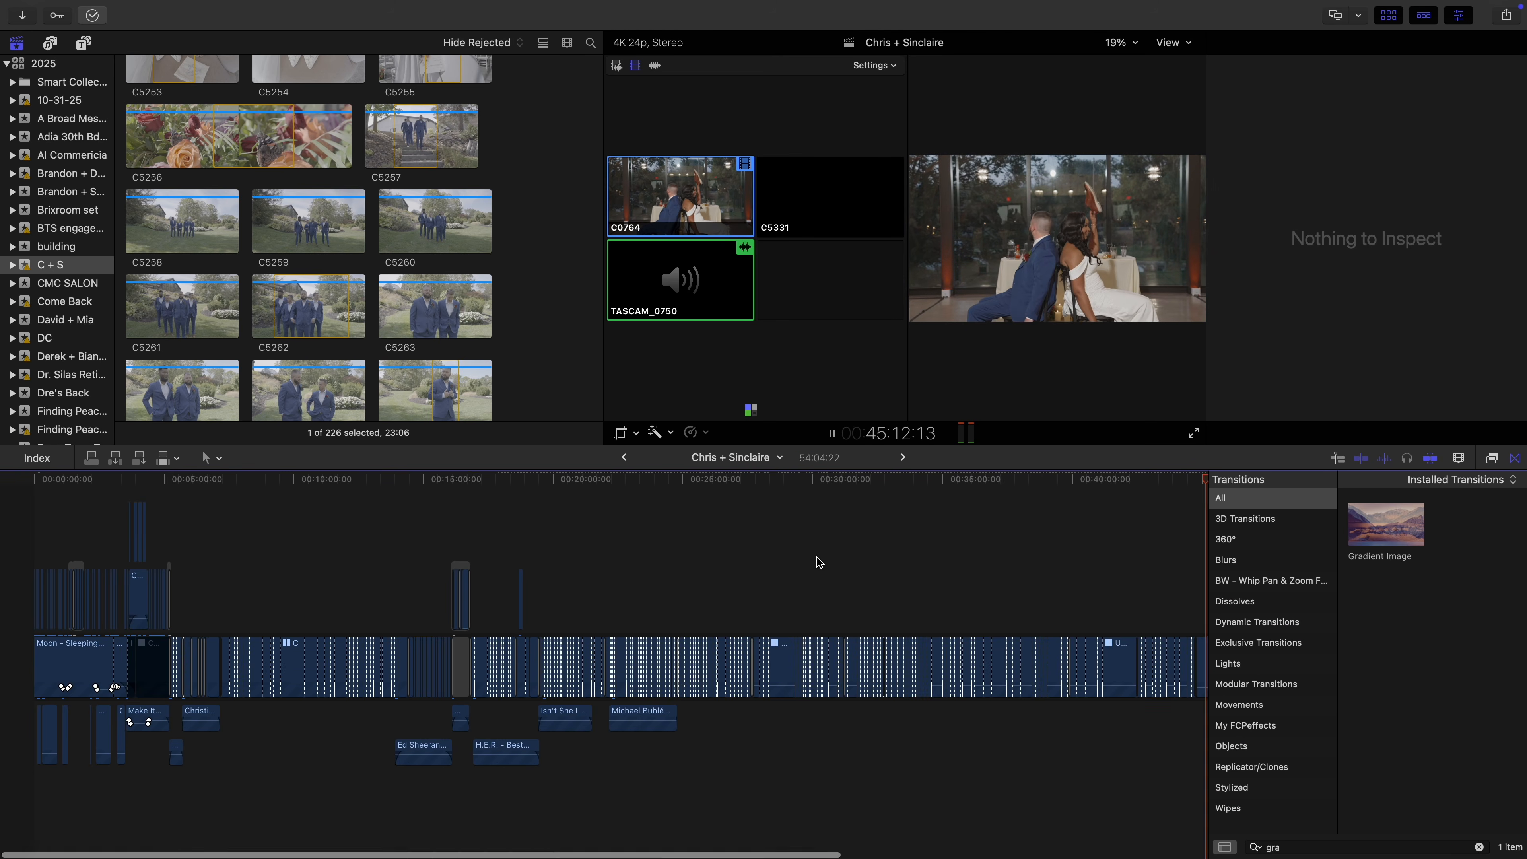
scroll(801, 529, "right", 5)
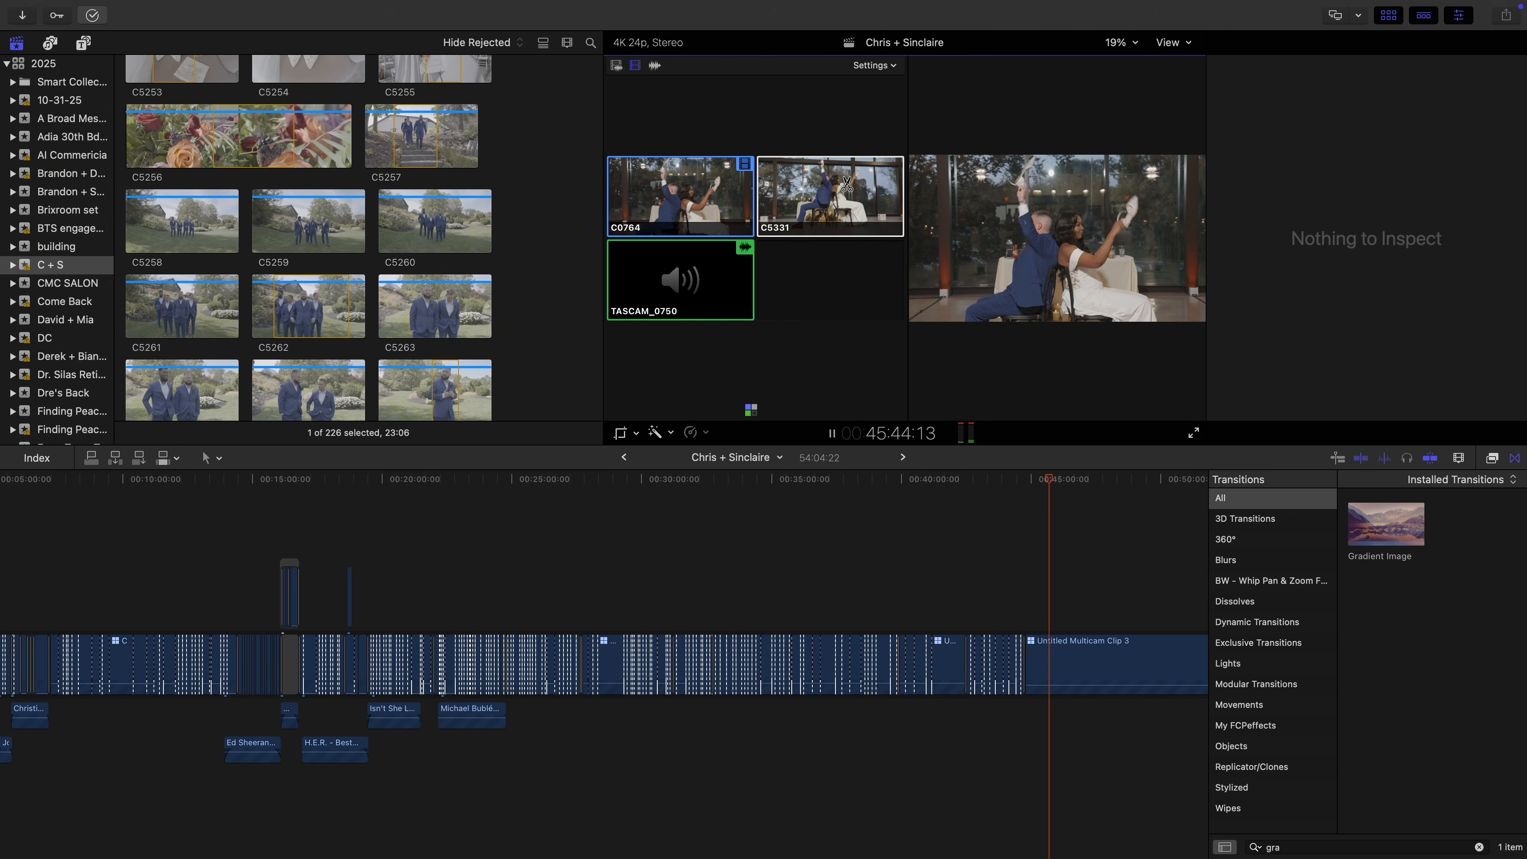
left_click(846, 184)
left_click(673, 211)
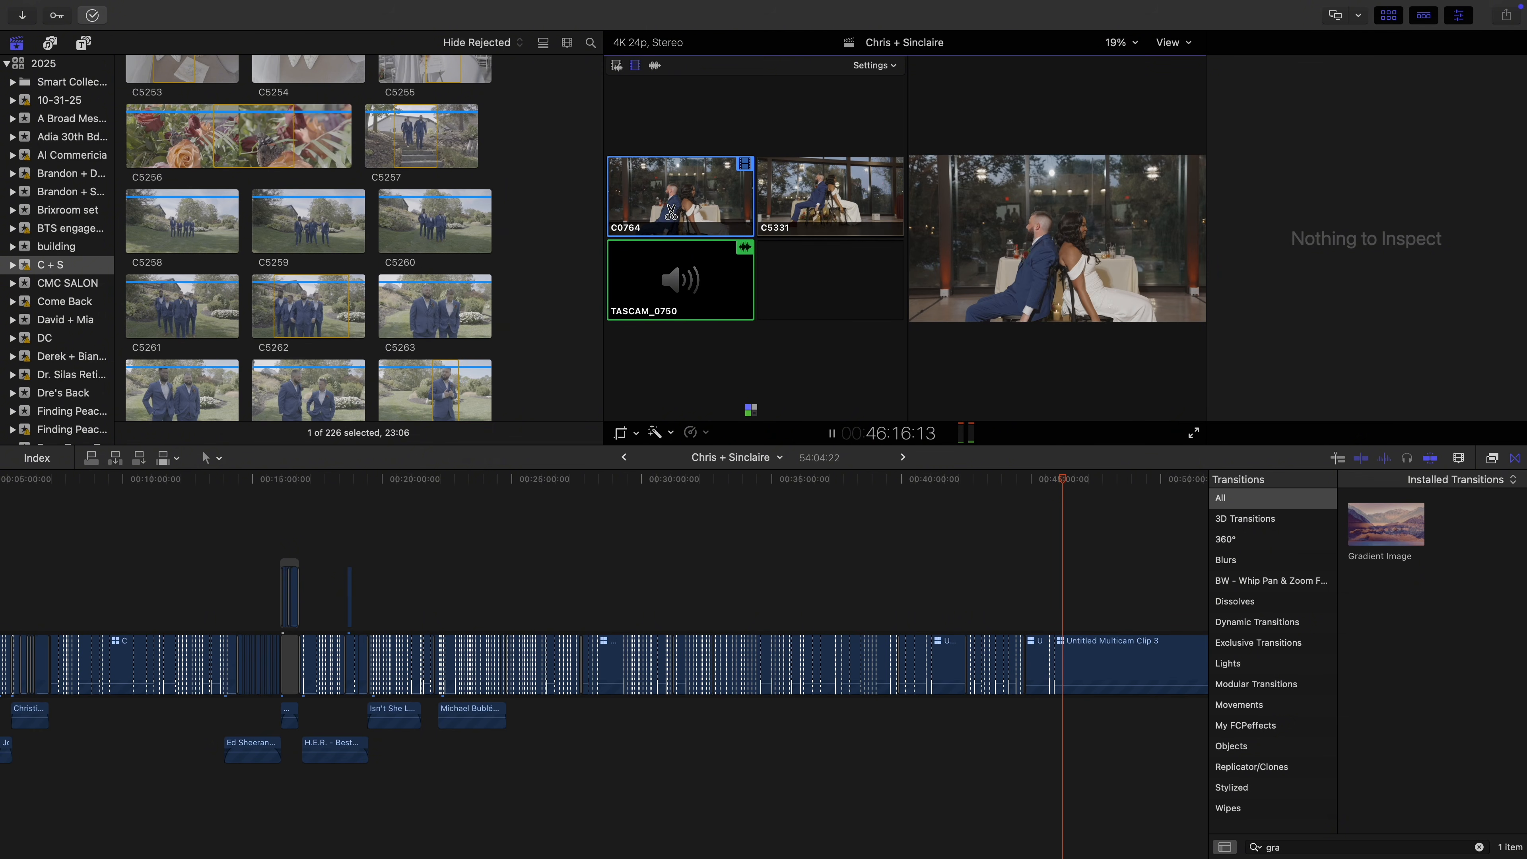
left_click(816, 186)
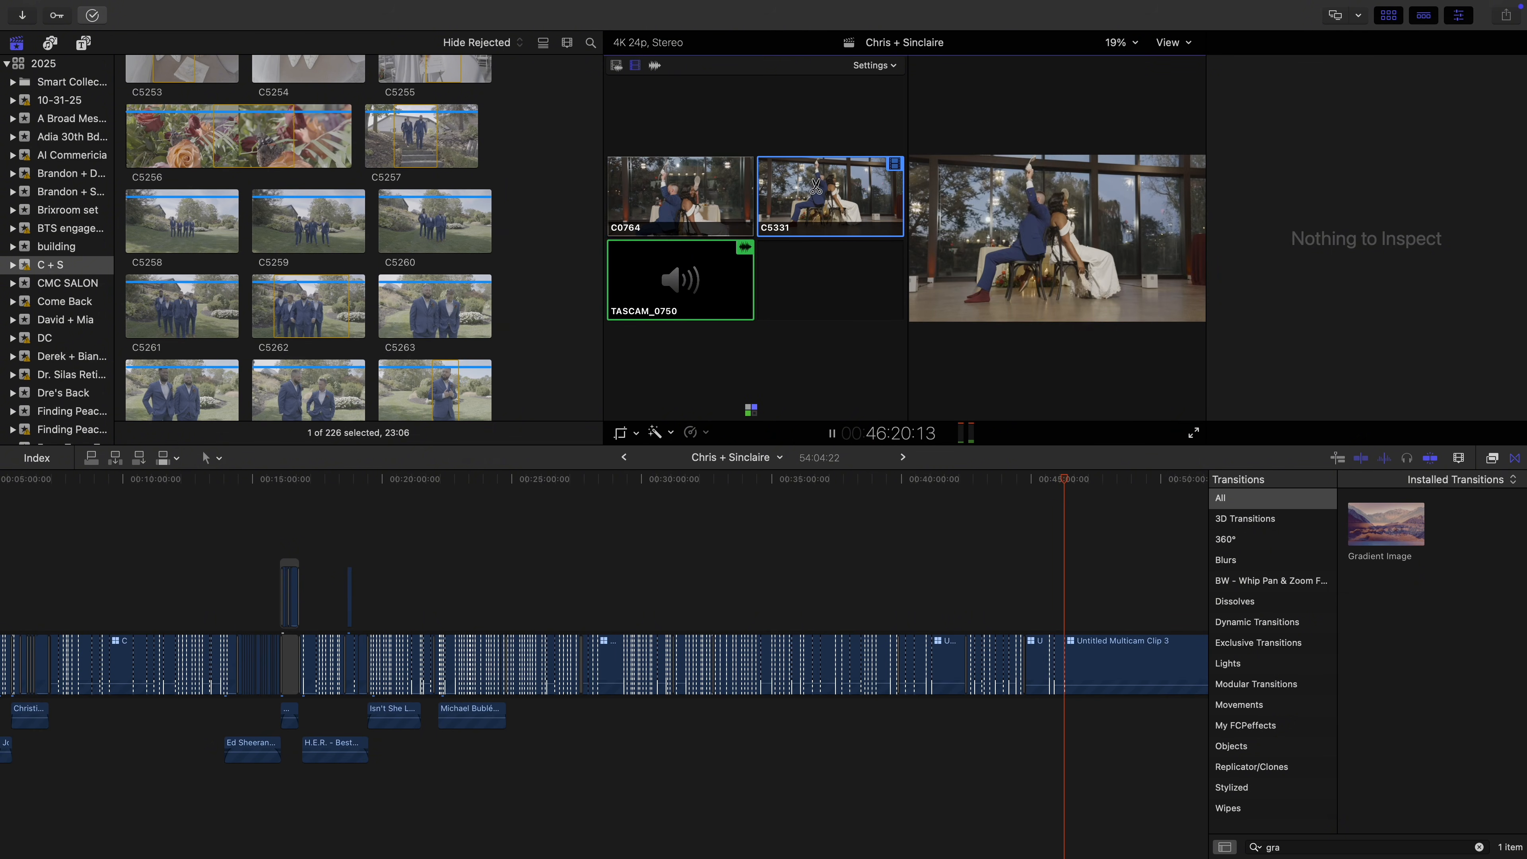
left_click(703, 194)
scroll(876, 573, "right", 5)
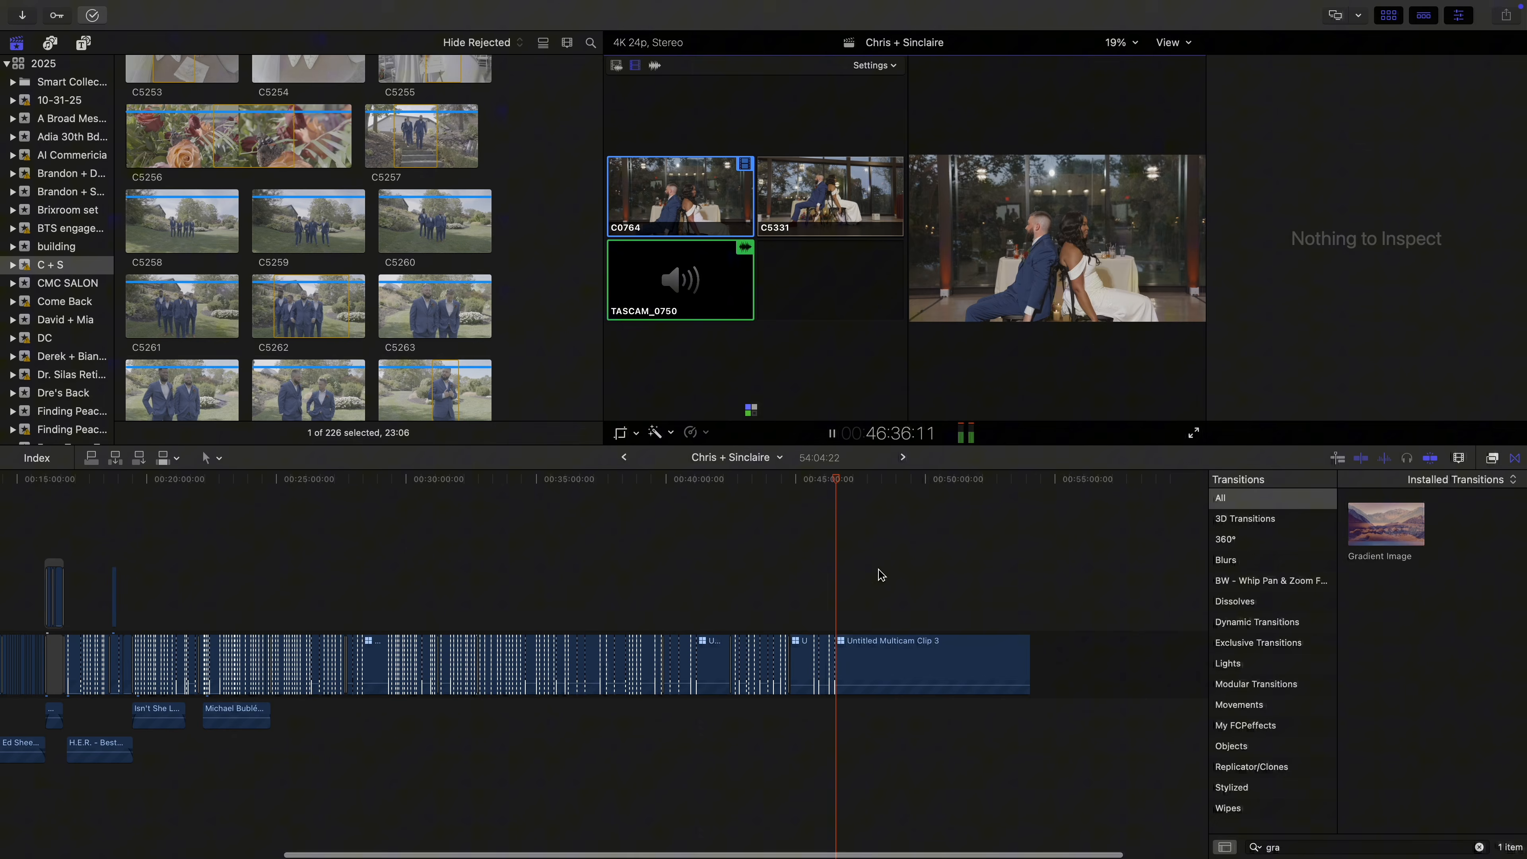
left_click(809, 192)
key("1")
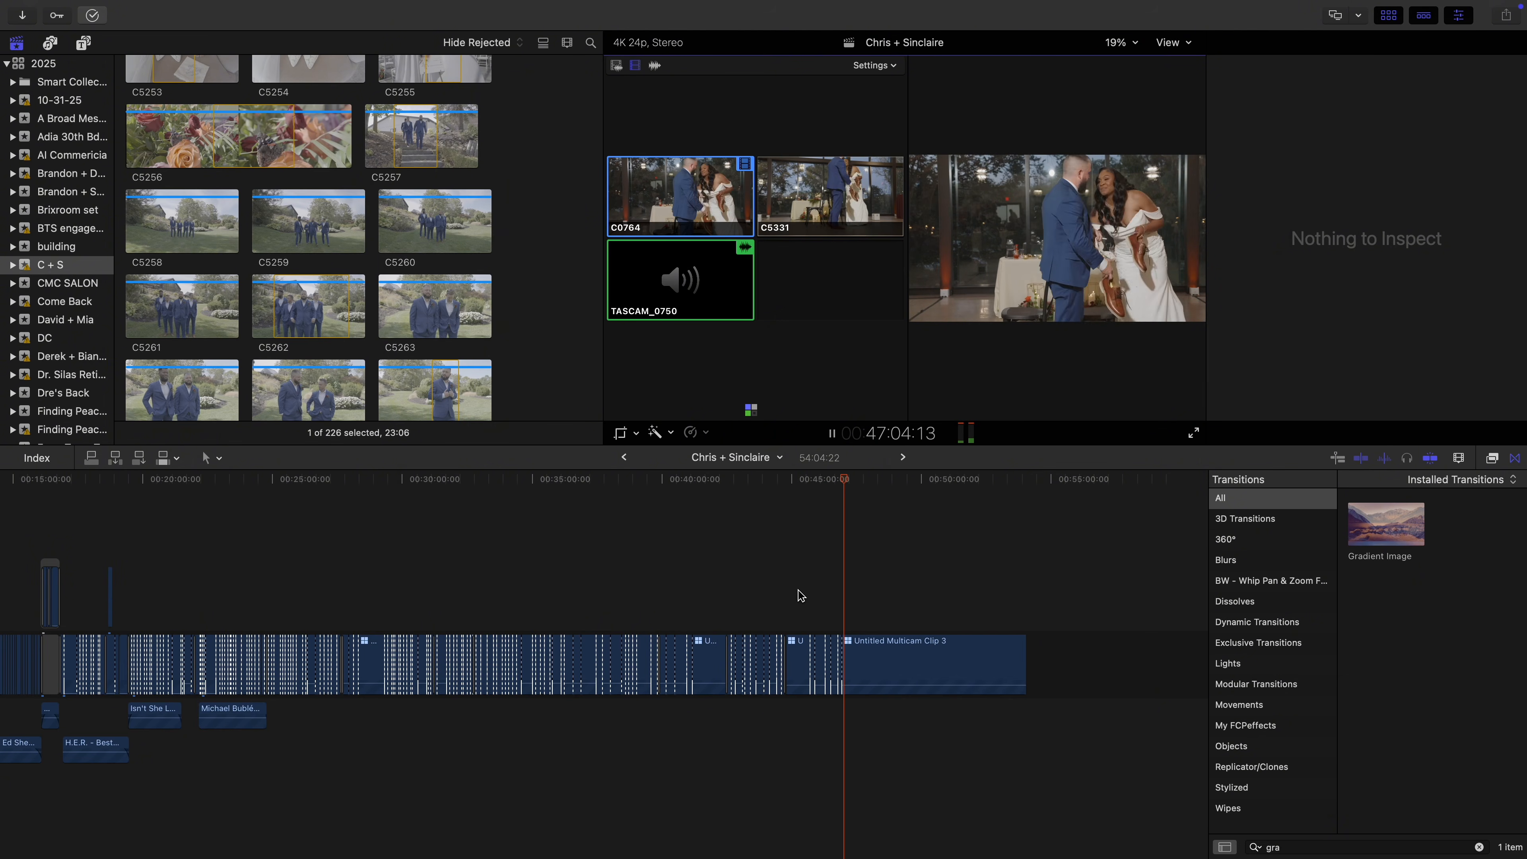
Split Untitled Multicam Clip 3 where the shoe game ends, shortly after its last angle cut
key("super+equal")
key("super+equal")
key("super+minus")
key("super+minus")
left_click(1131, 43)
key("super+equal")
key("super+equal")
key("super+equal")
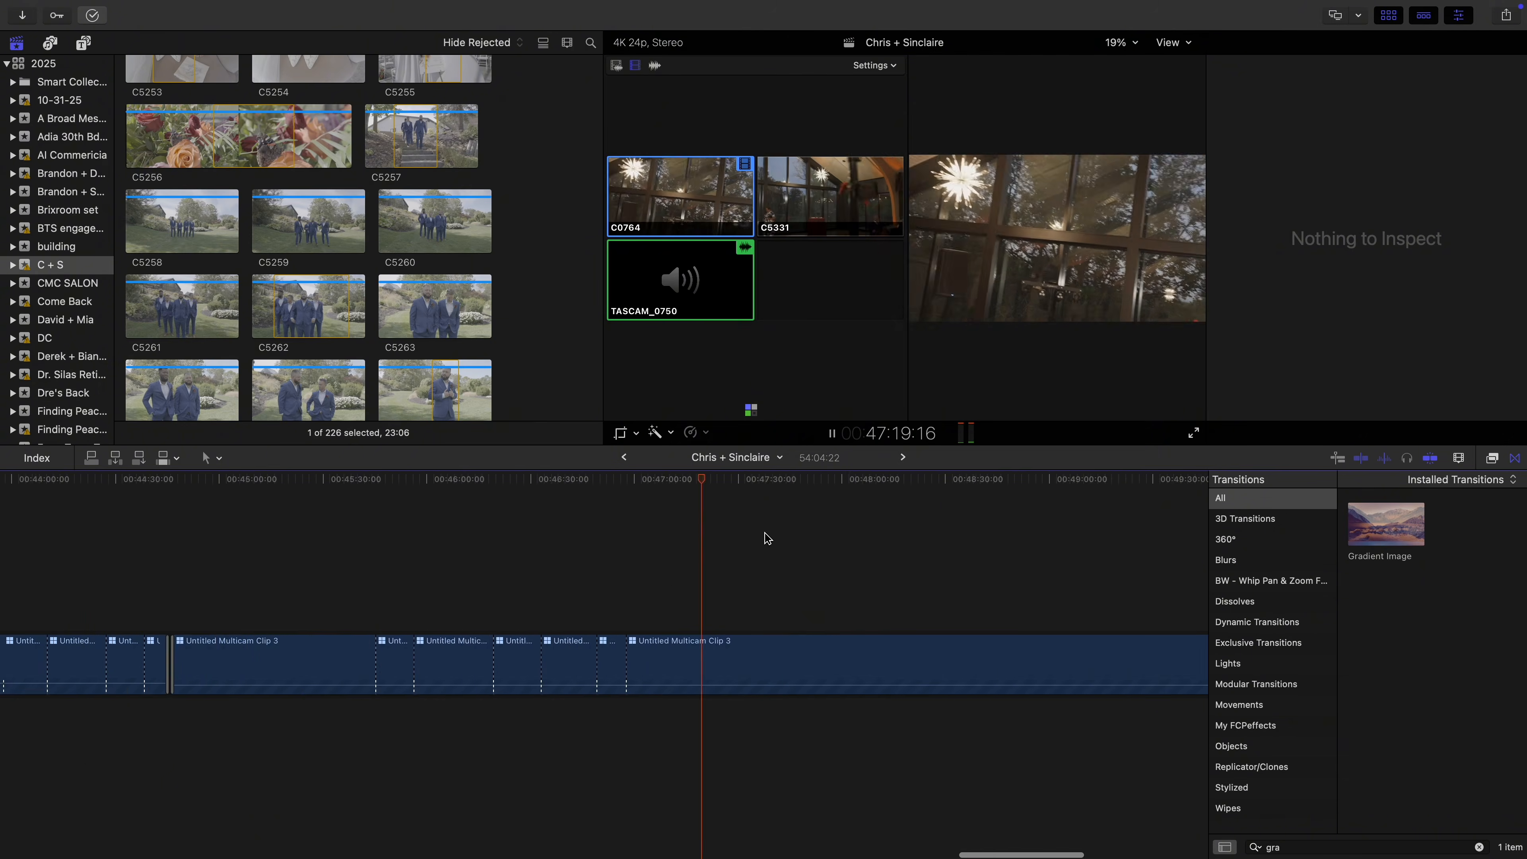
left_click(626, 559)
scroll(667, 592, "left", 1)
key("space")
key("b")
left_click(663, 661)
scroll(738, 656, "right", 3)
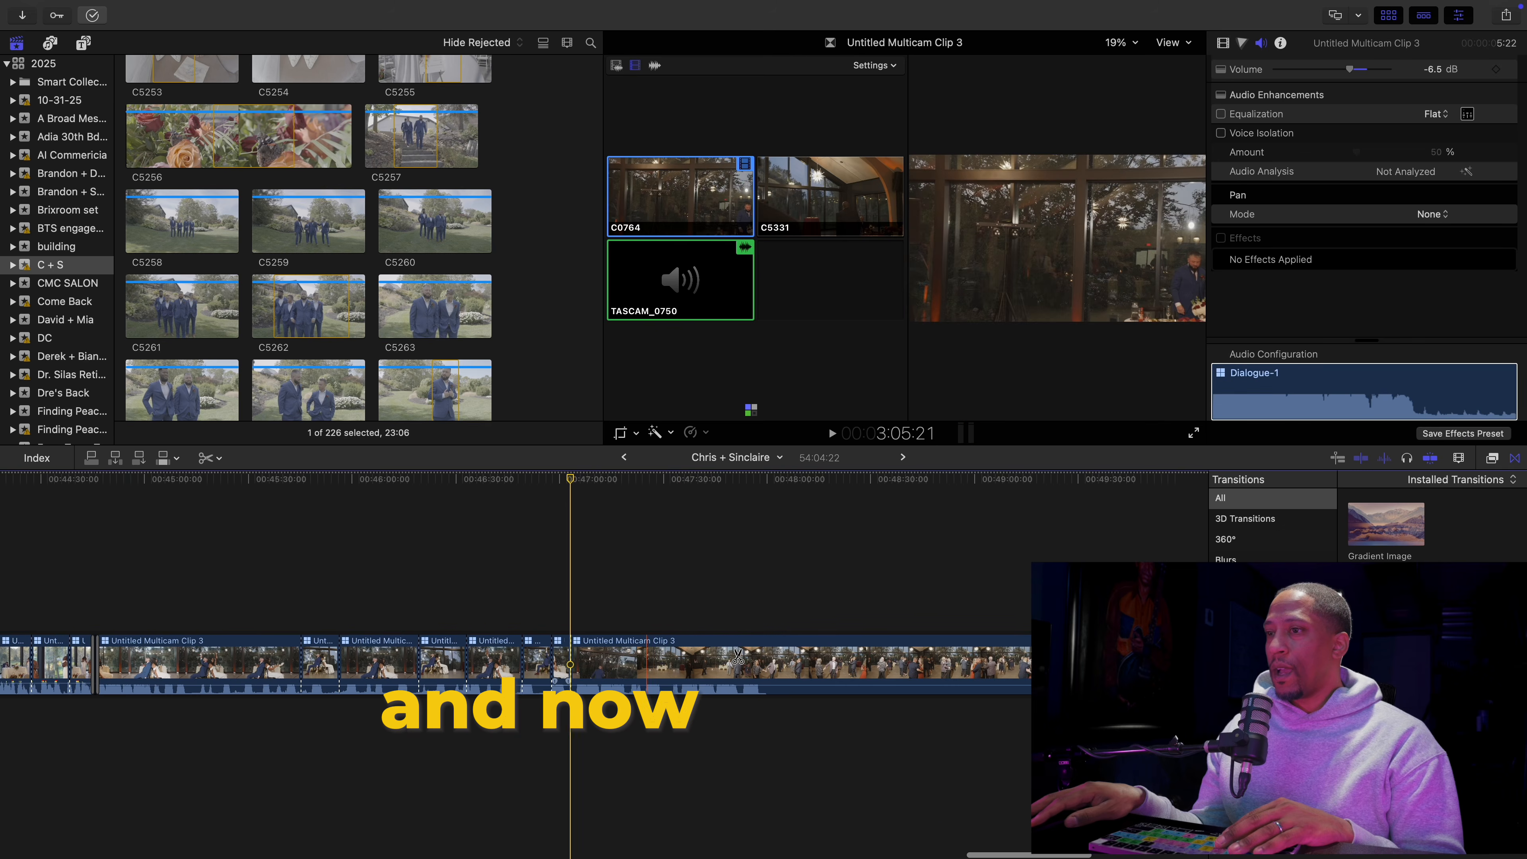
scroll(792, 622, "right", 6)
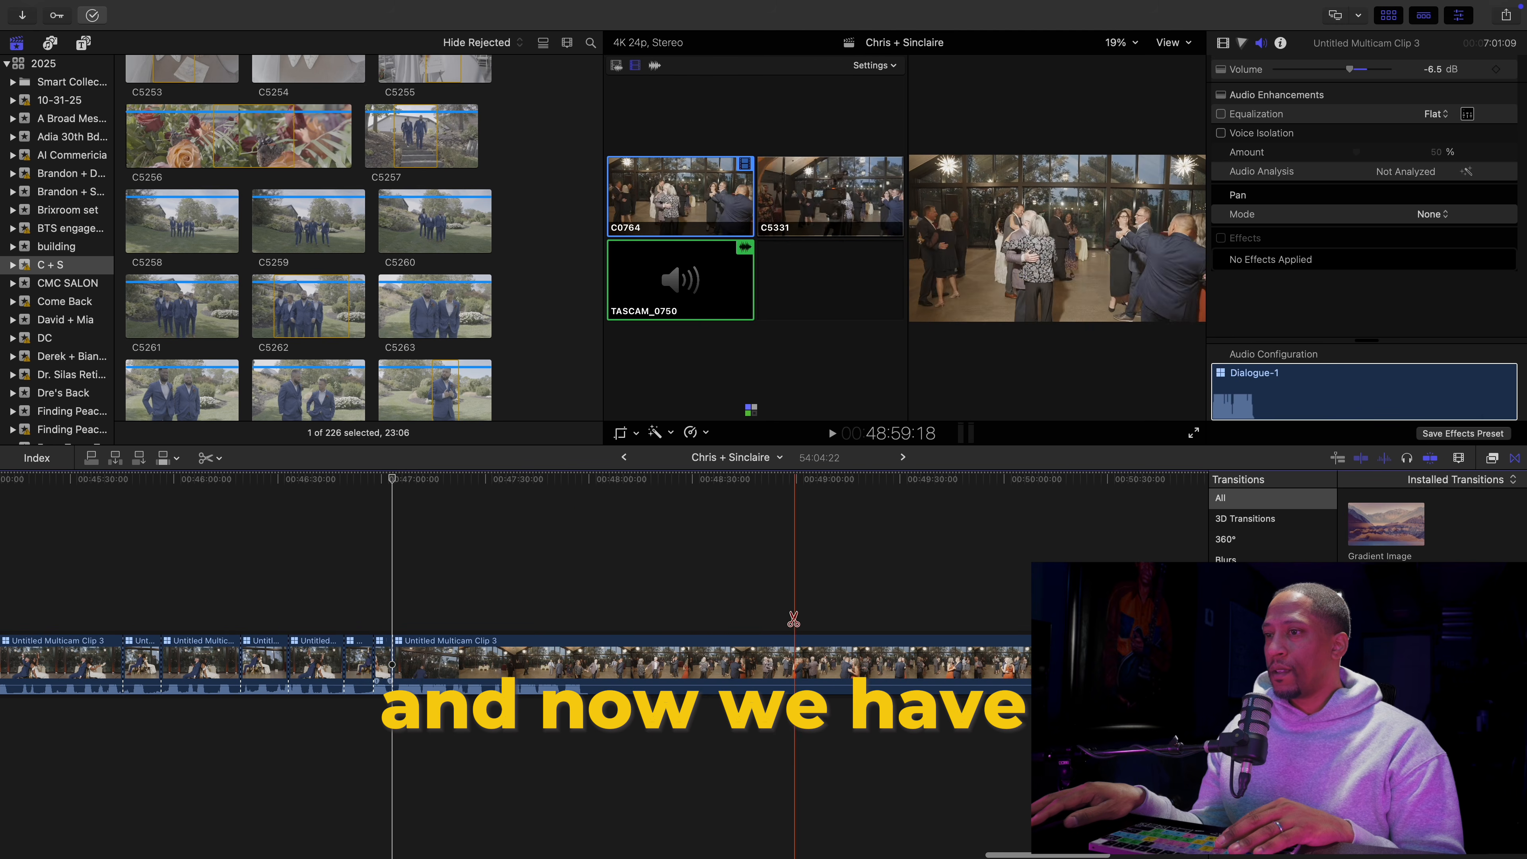
scroll(752, 616, "left", 1)
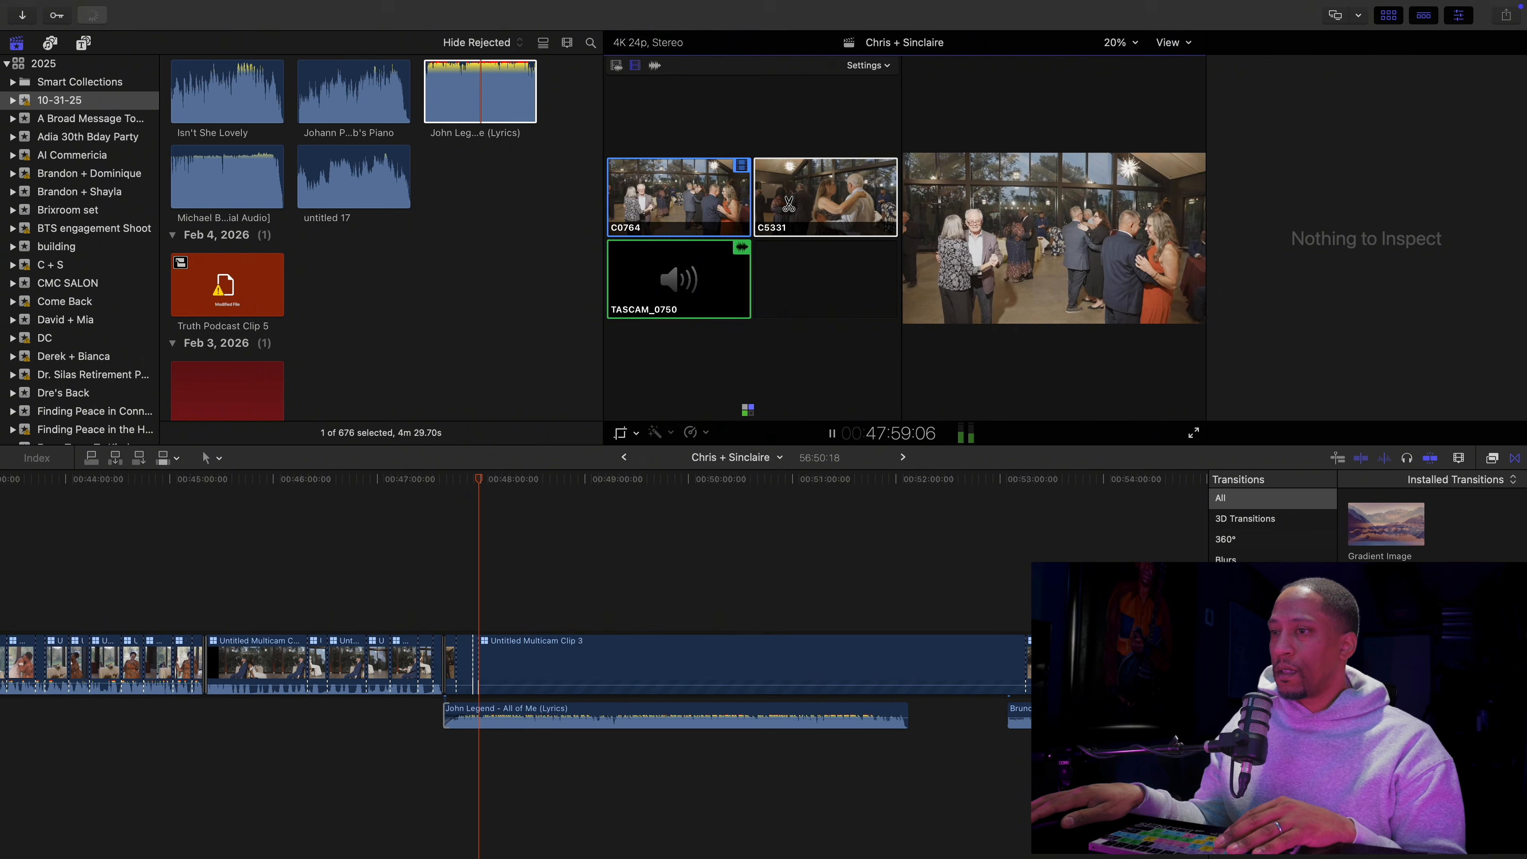
Cut the All of Me dance between the C5331 and C0764 angles and delete an unwanted section after the cuts
left_click(788, 204)
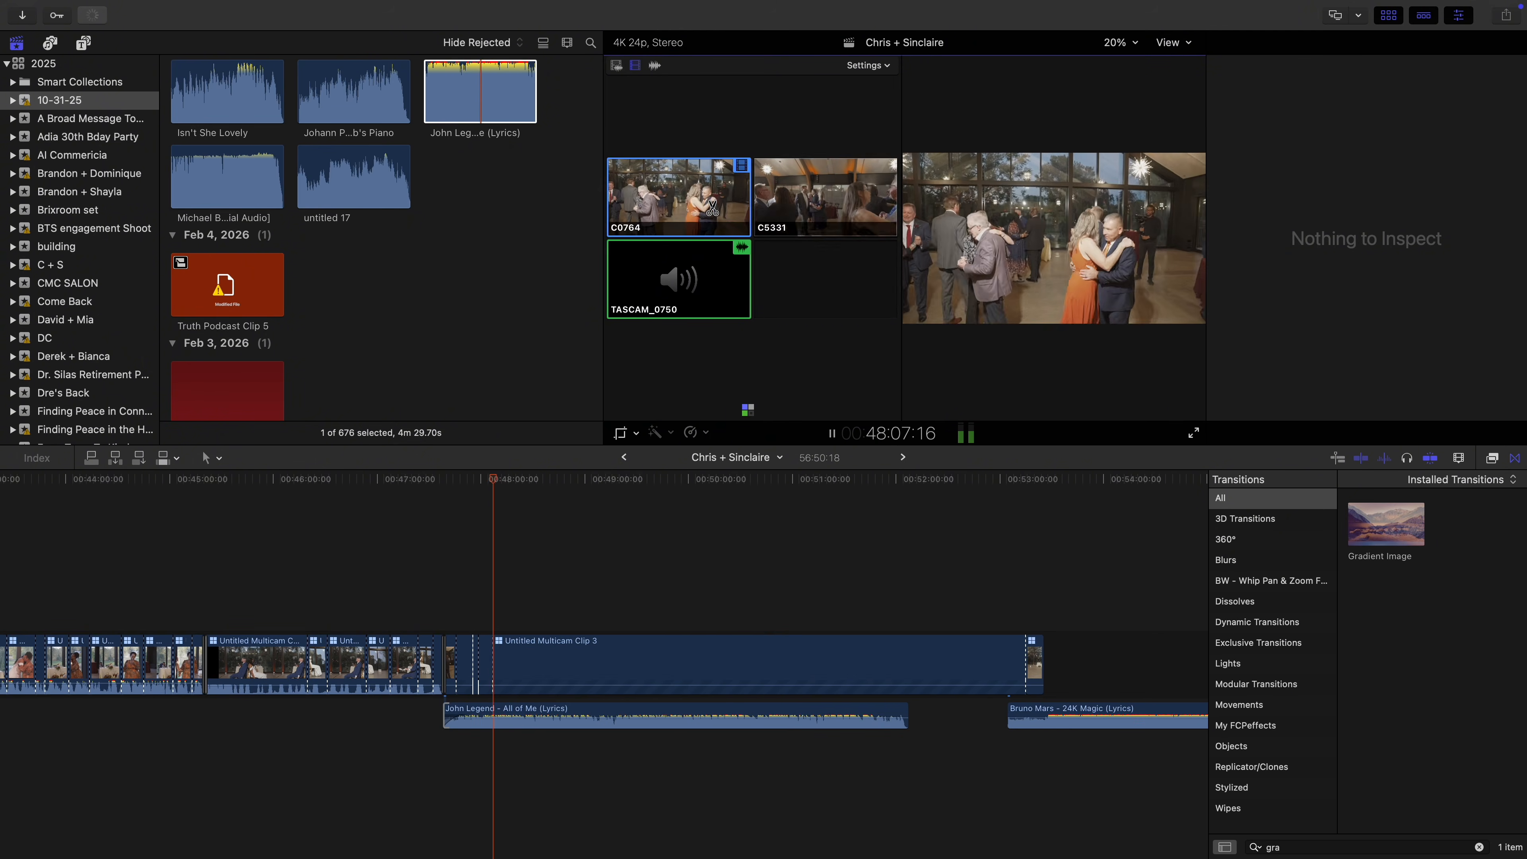
left_click(722, 196)
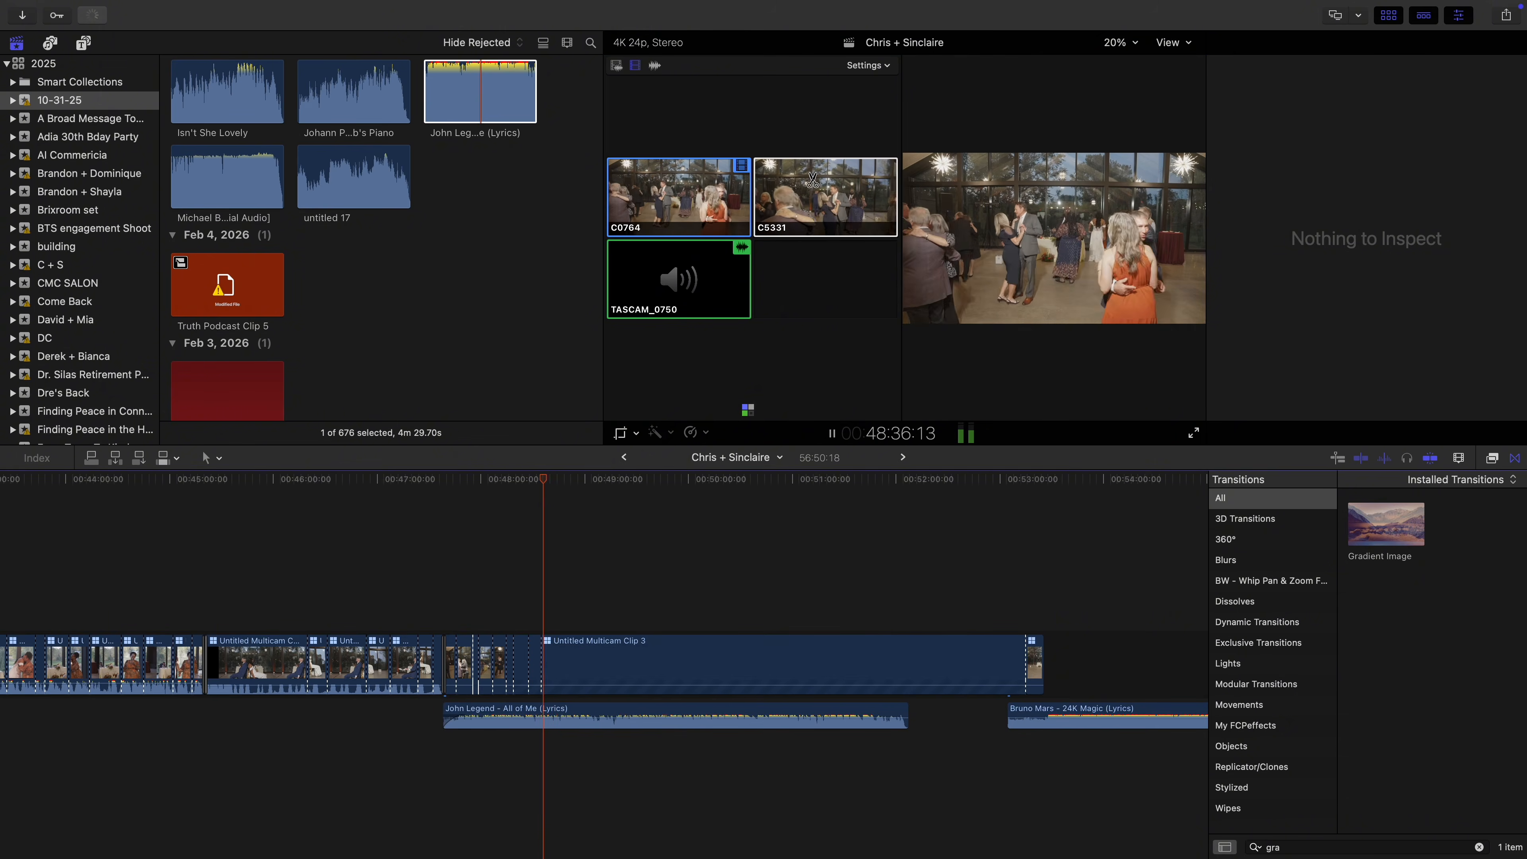
key("space")
key("b")
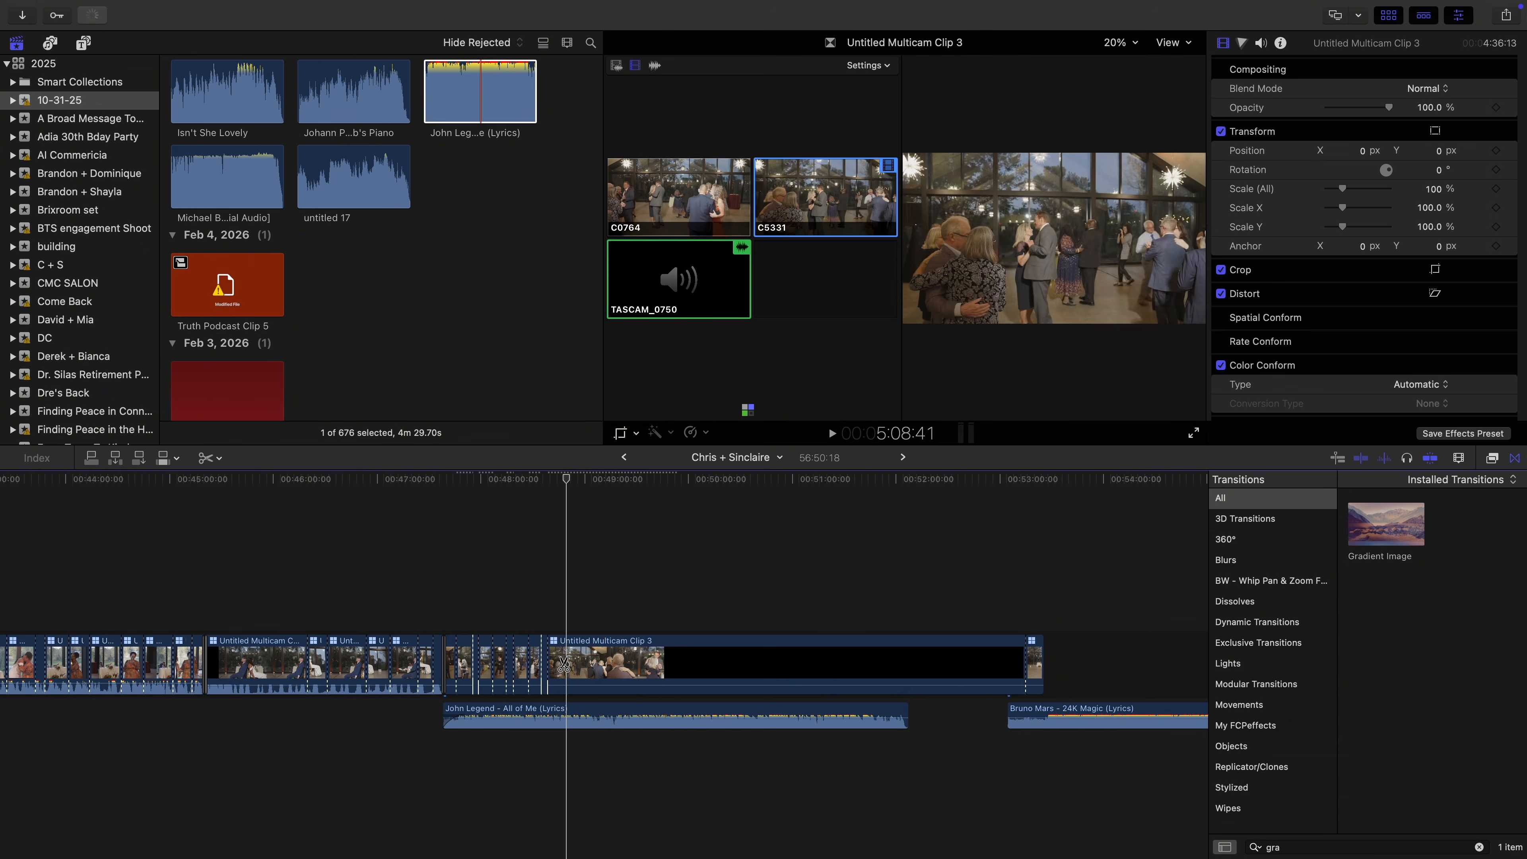
left_click(651, 660)
key("a")
left_click(619, 656)
key("Delete")
left_click(686, 193)
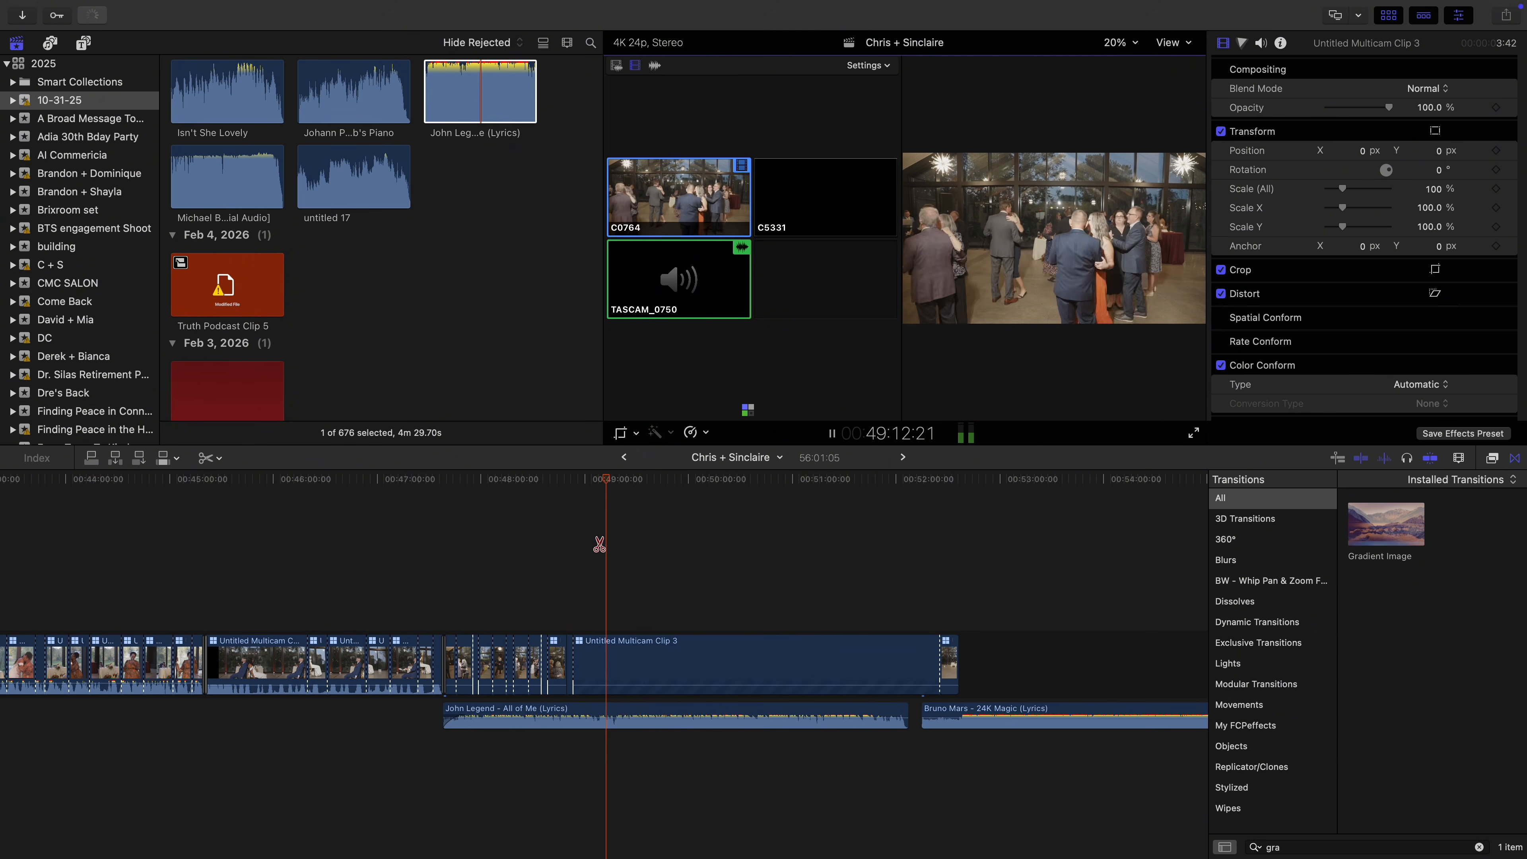
Delete another long section of the slow dance and adjust the start of the 24K Magic song beneath its end
key("space")
left_click(840, 660)
key("Delete")
key("space")
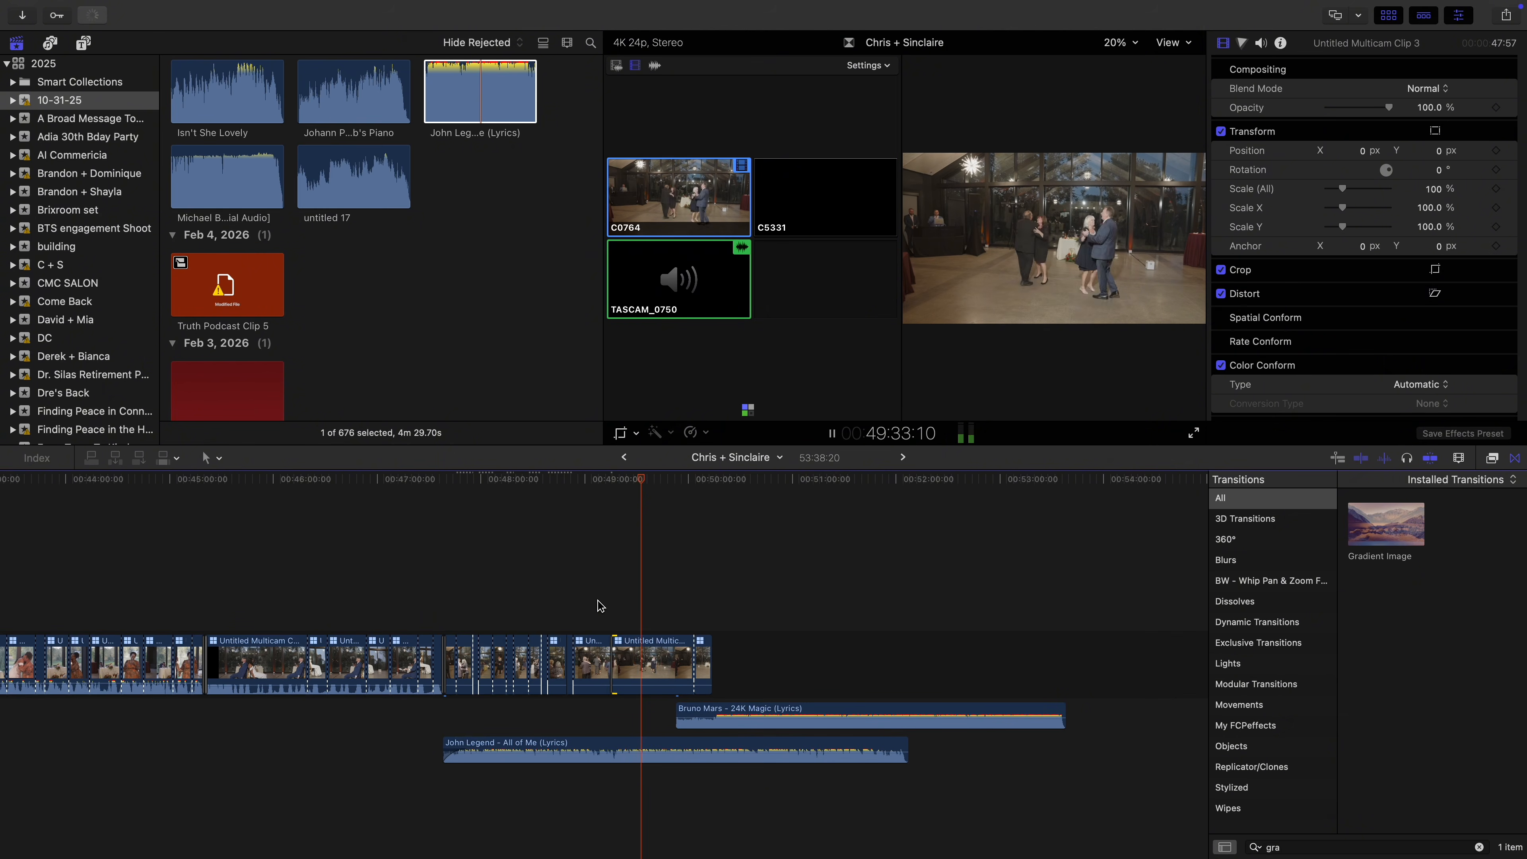
left_click(668, 654)
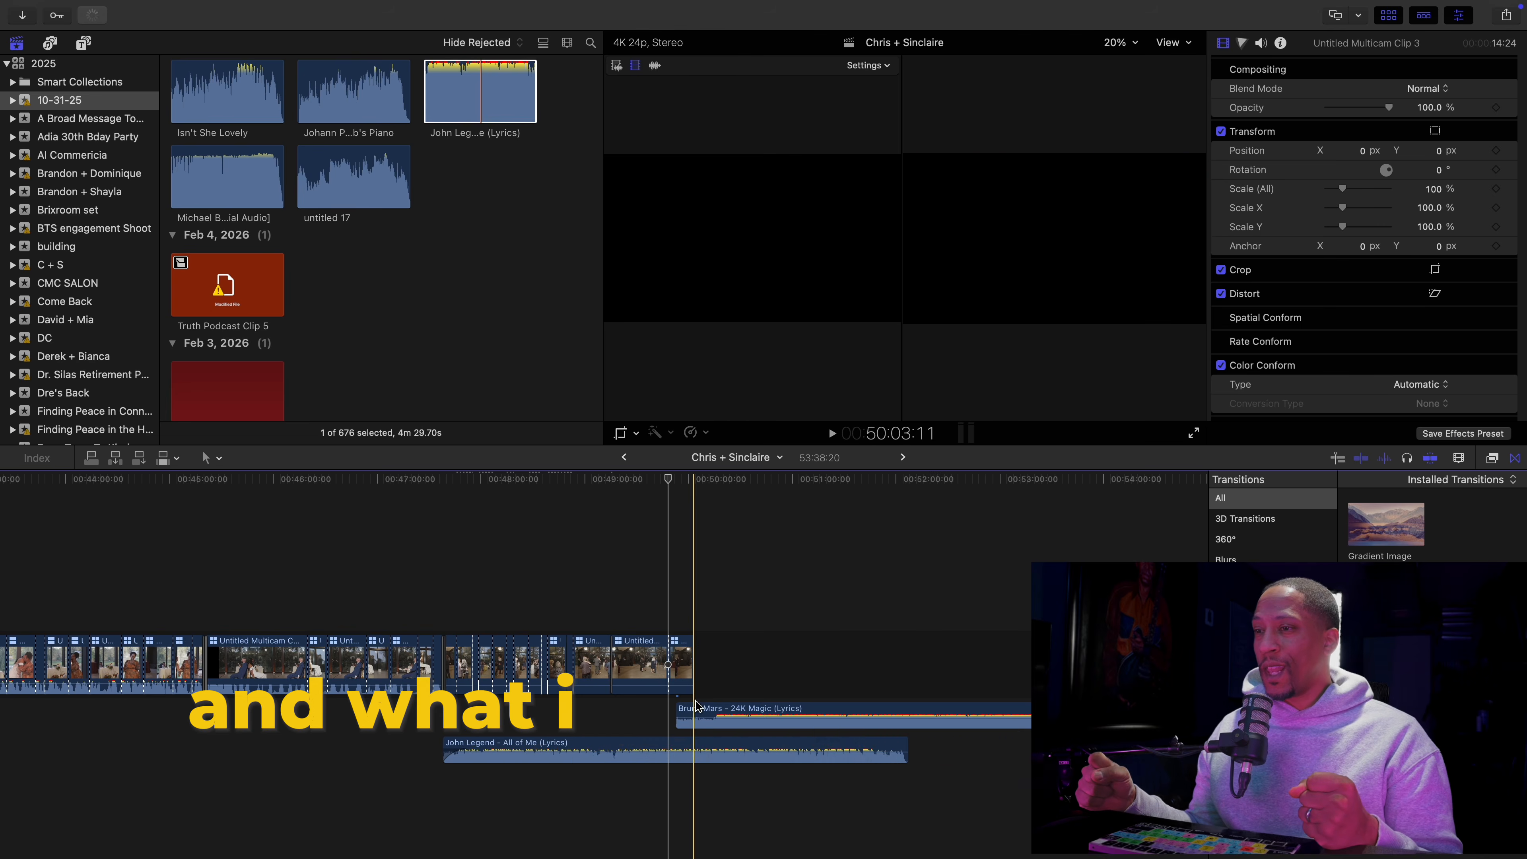
left_click_drag(684, 708, 688, 716)
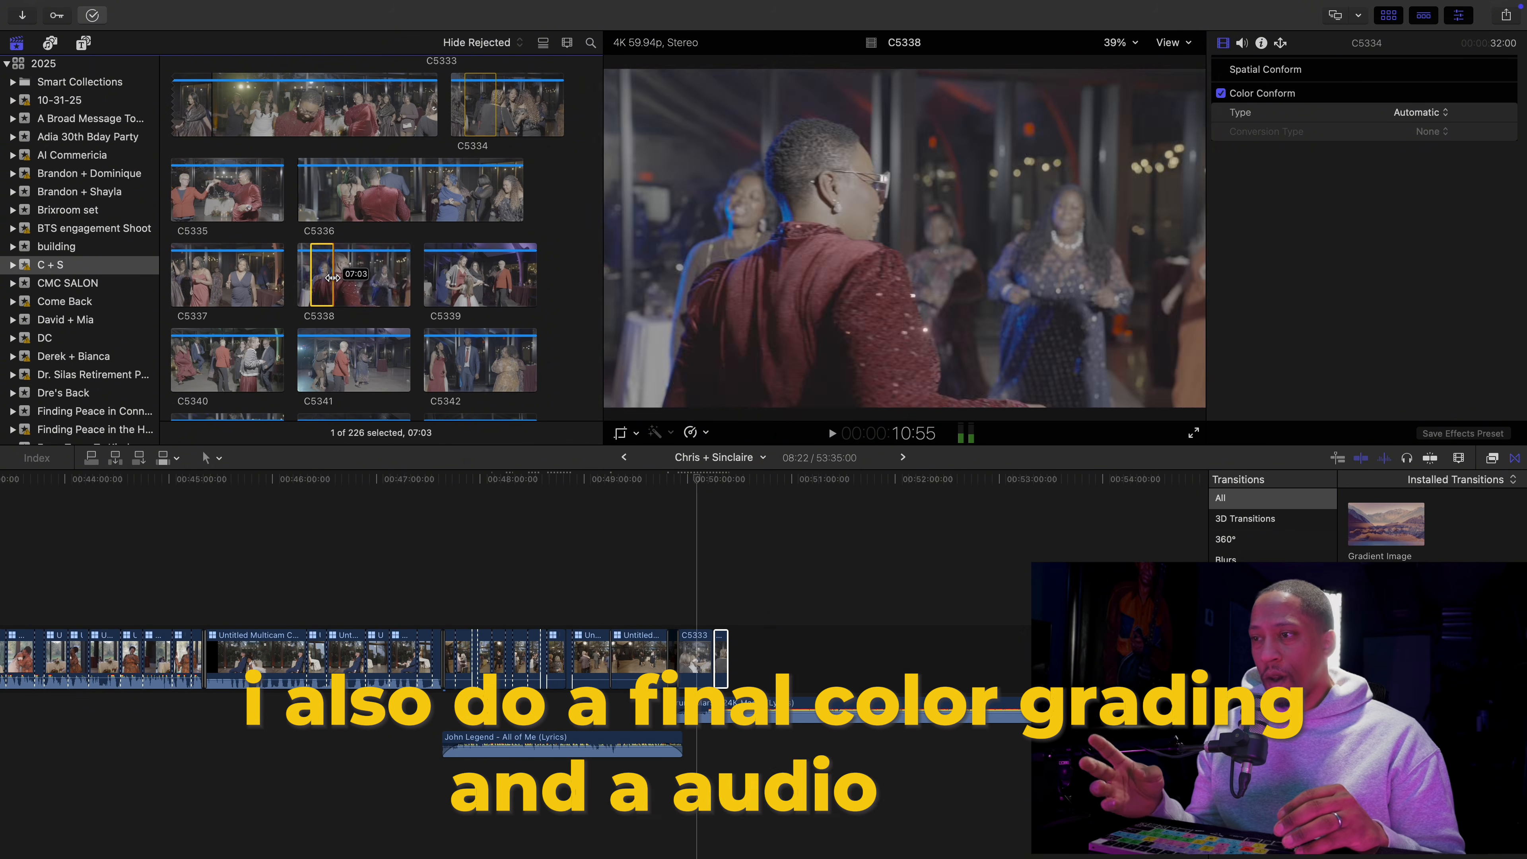
Add the marked 7-second range of C5338 after C5334 in the timeline and paste C5334's effects and audio attributes onto it
left_click_drag(325, 280, 752, 659)
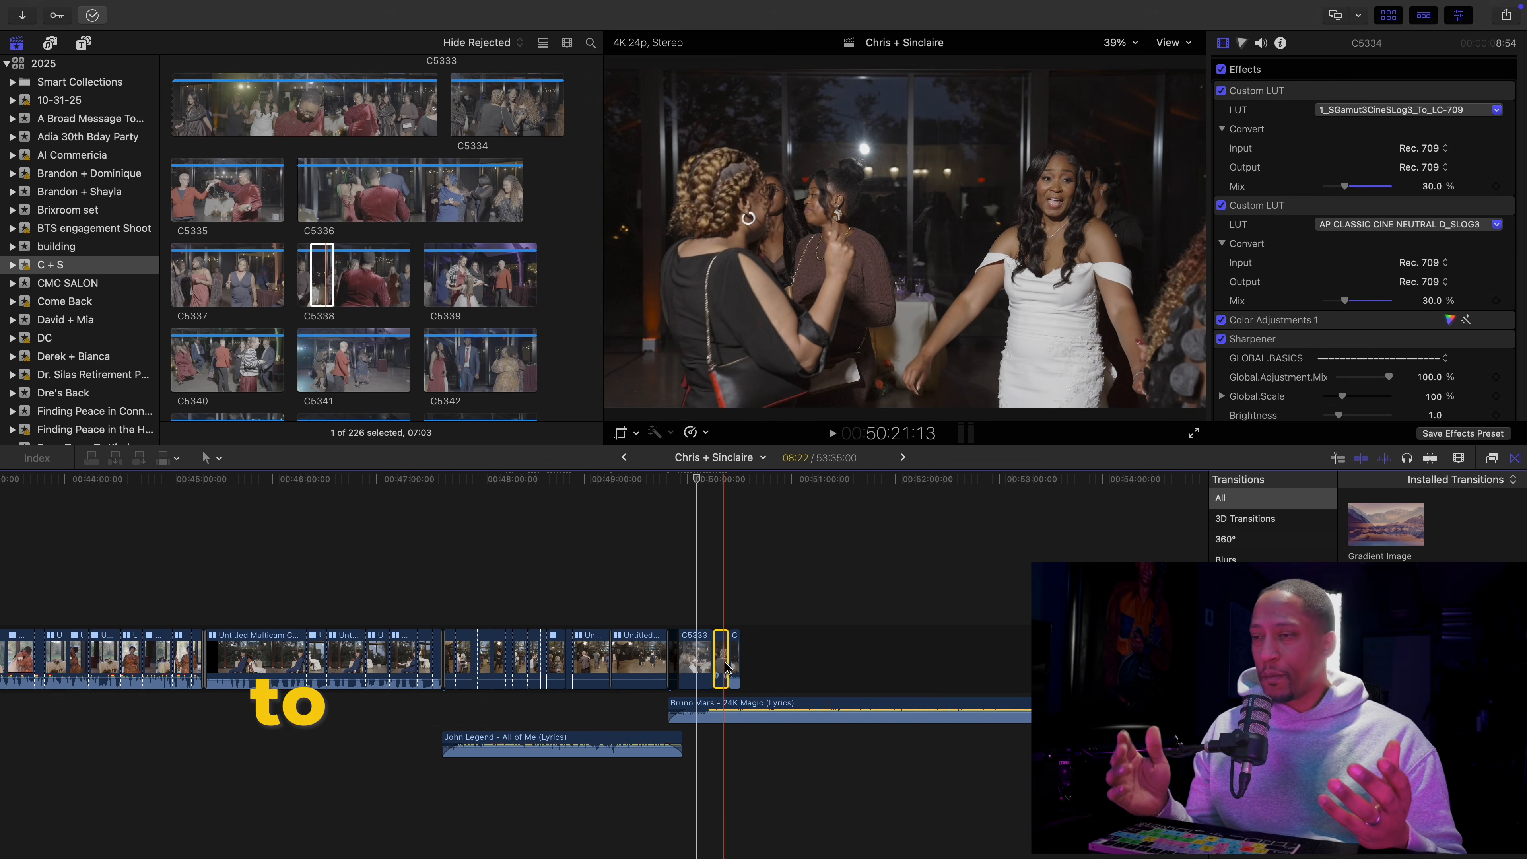
key("super+shift+v")
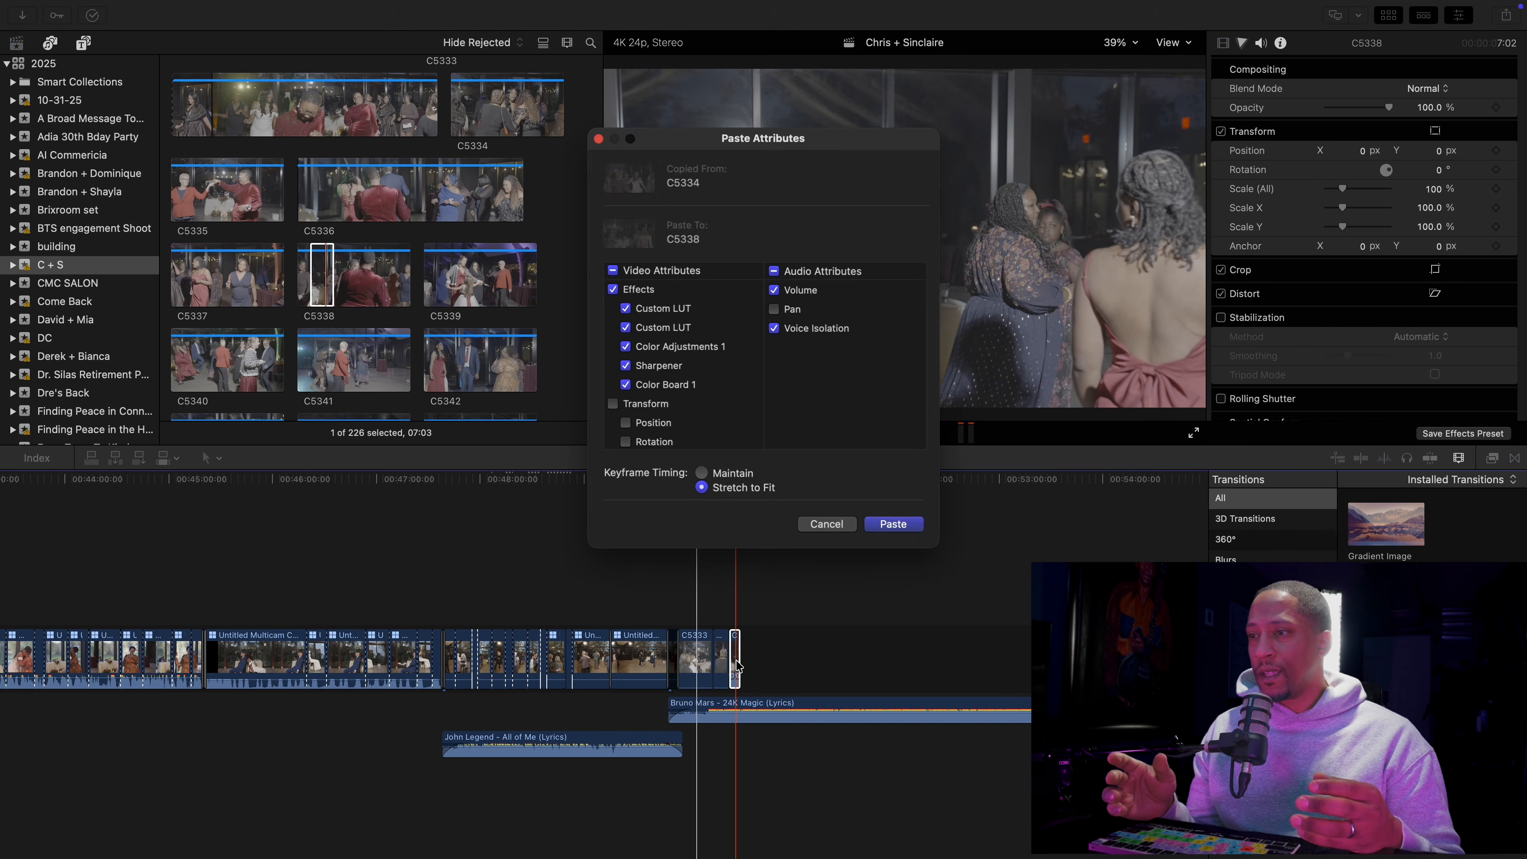
key("Return")
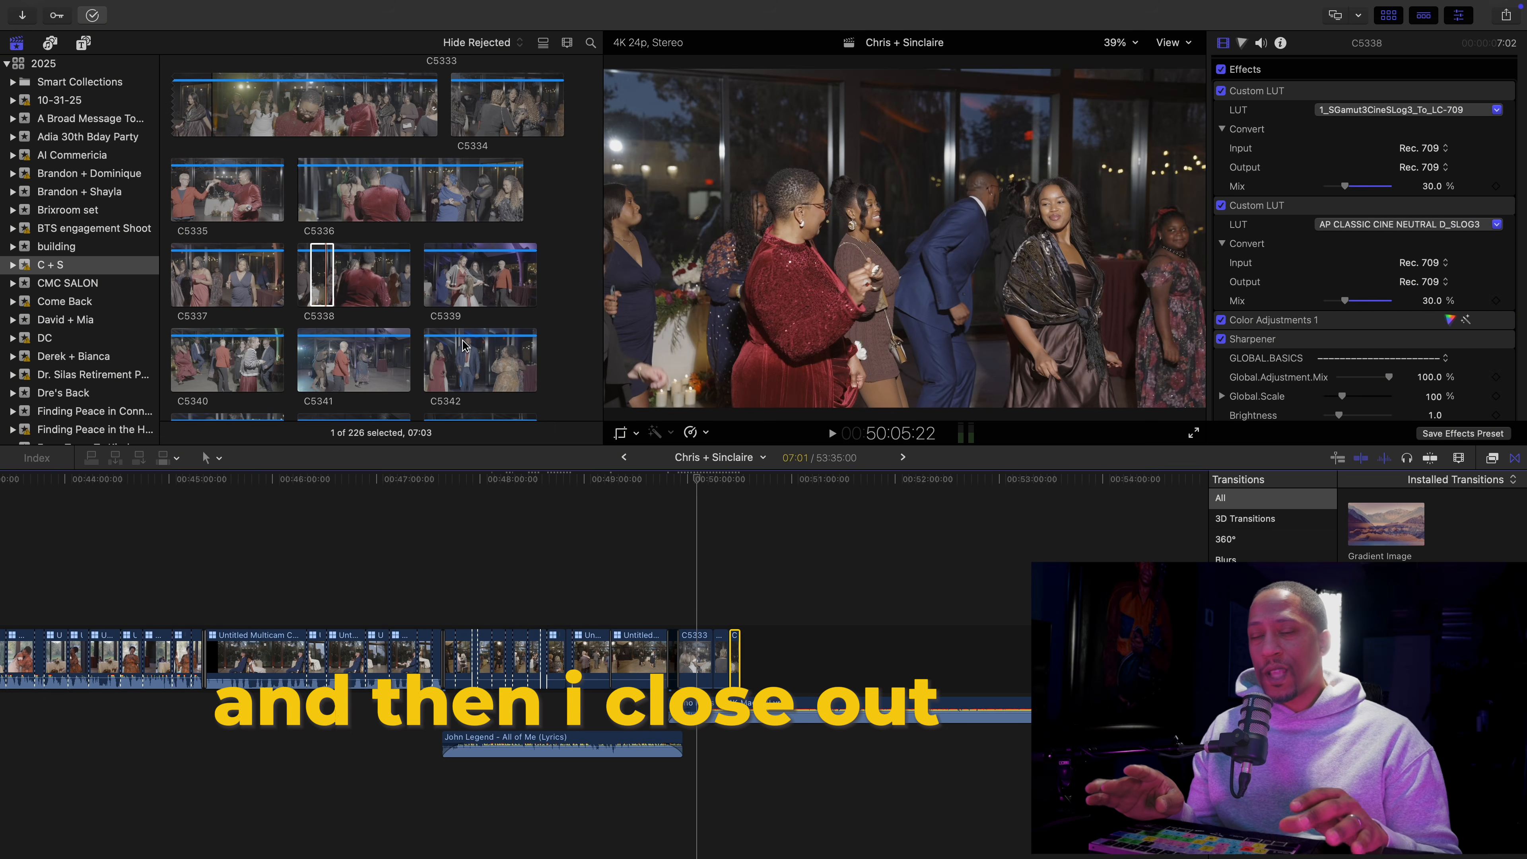
Add a range of about 5 seconds from C5343 to the timeline's end and paste C5334's effects and audio attributes onto it
left_click(369, 299)
scroll(369, 301, "down", 2)
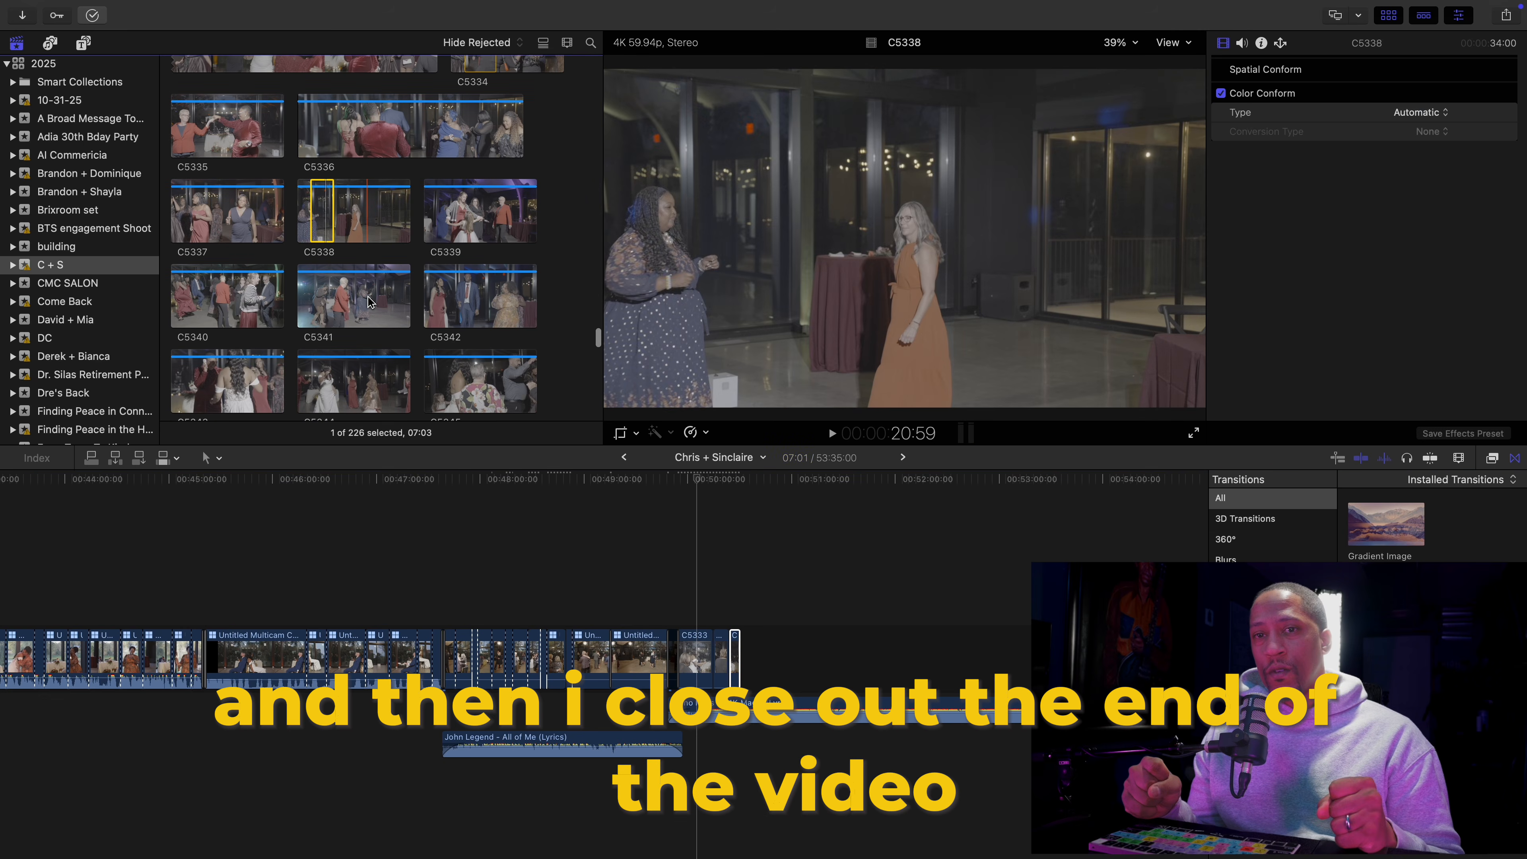
left_click(237, 377)
left_click_drag(243, 370, 252, 370)
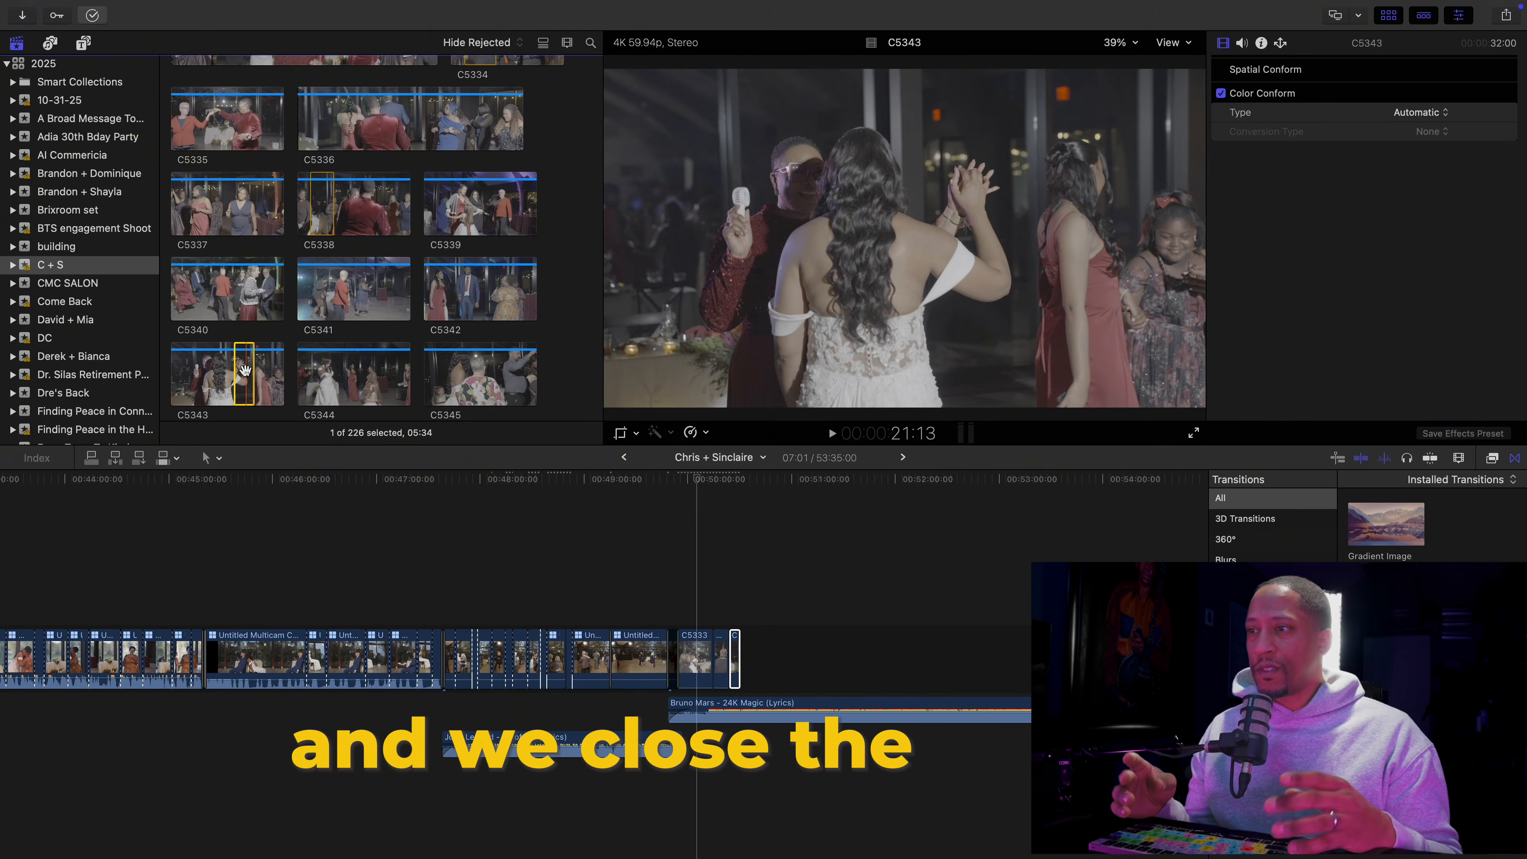
left_click_drag(616, 491, 778, 653)
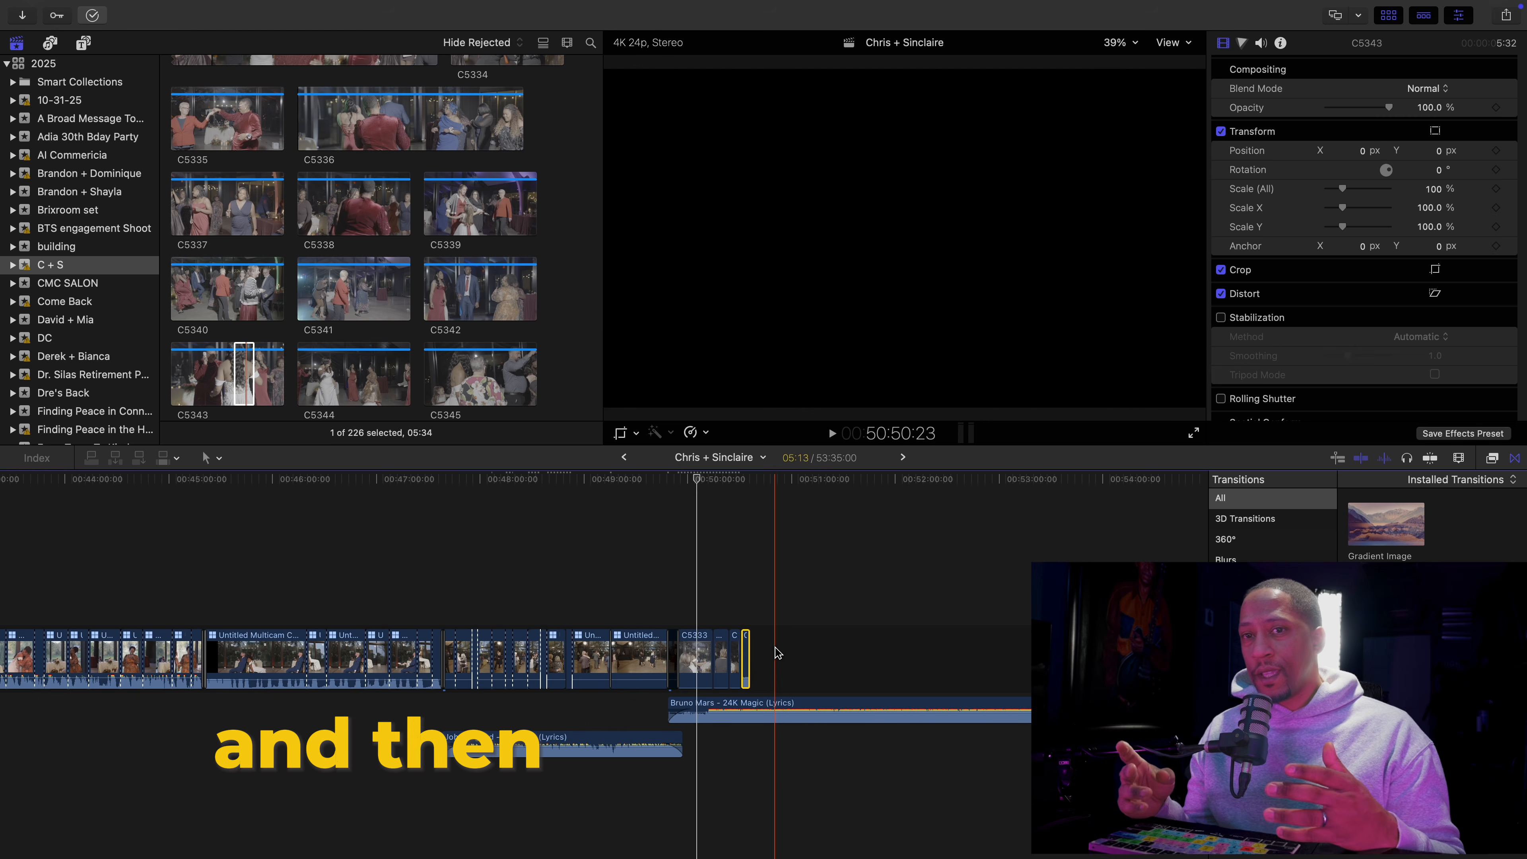
key("shift+super+v")
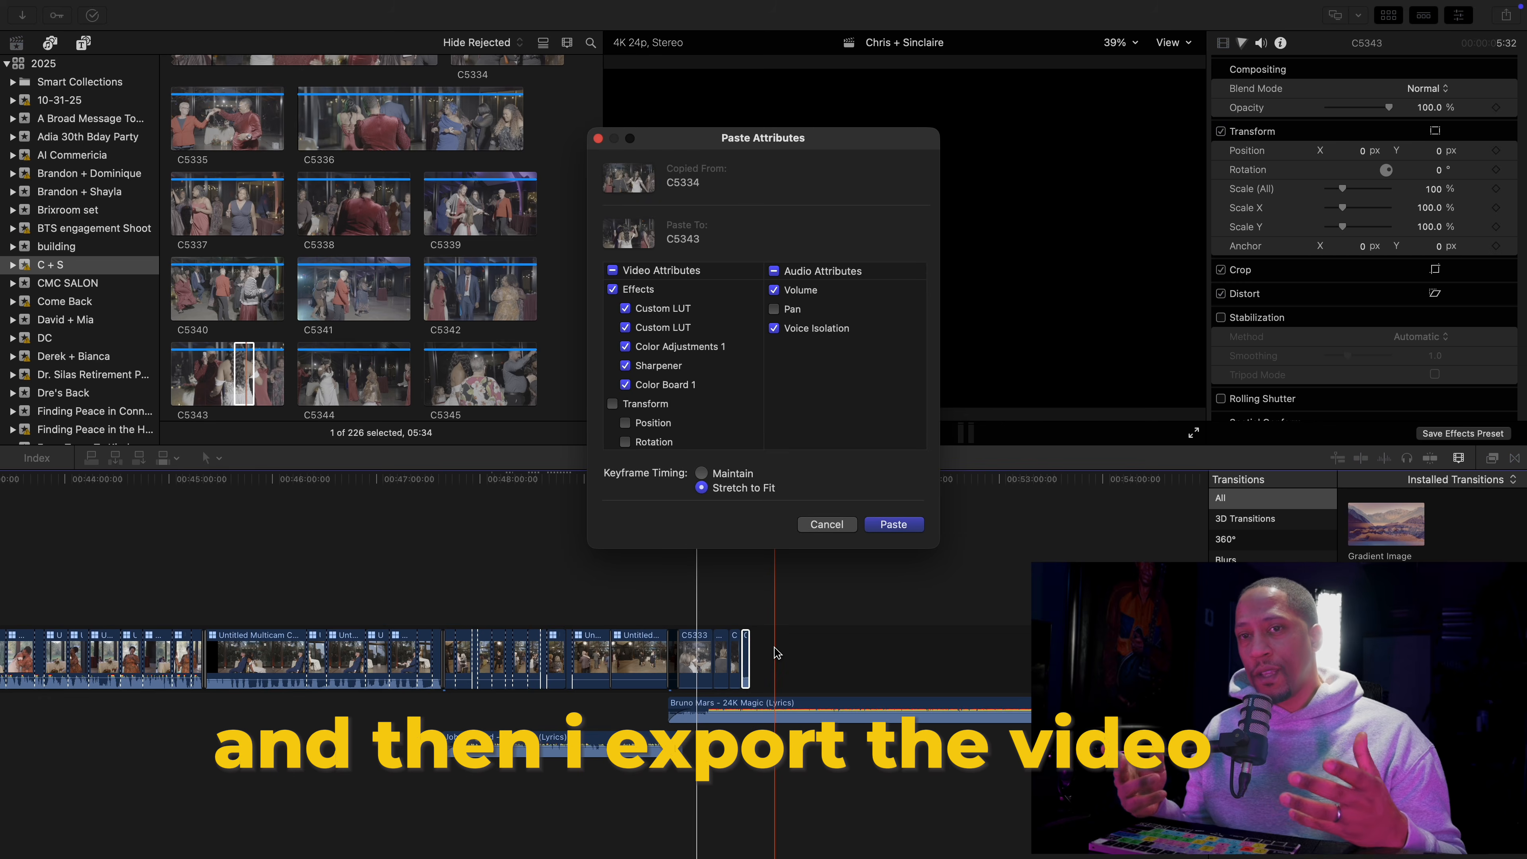
key("Return")
Add a range of about 12 seconds from C5346 to the timeline's end and paste C5334's effects and audio attributes onto it
scroll(450, 280, "down", 3)
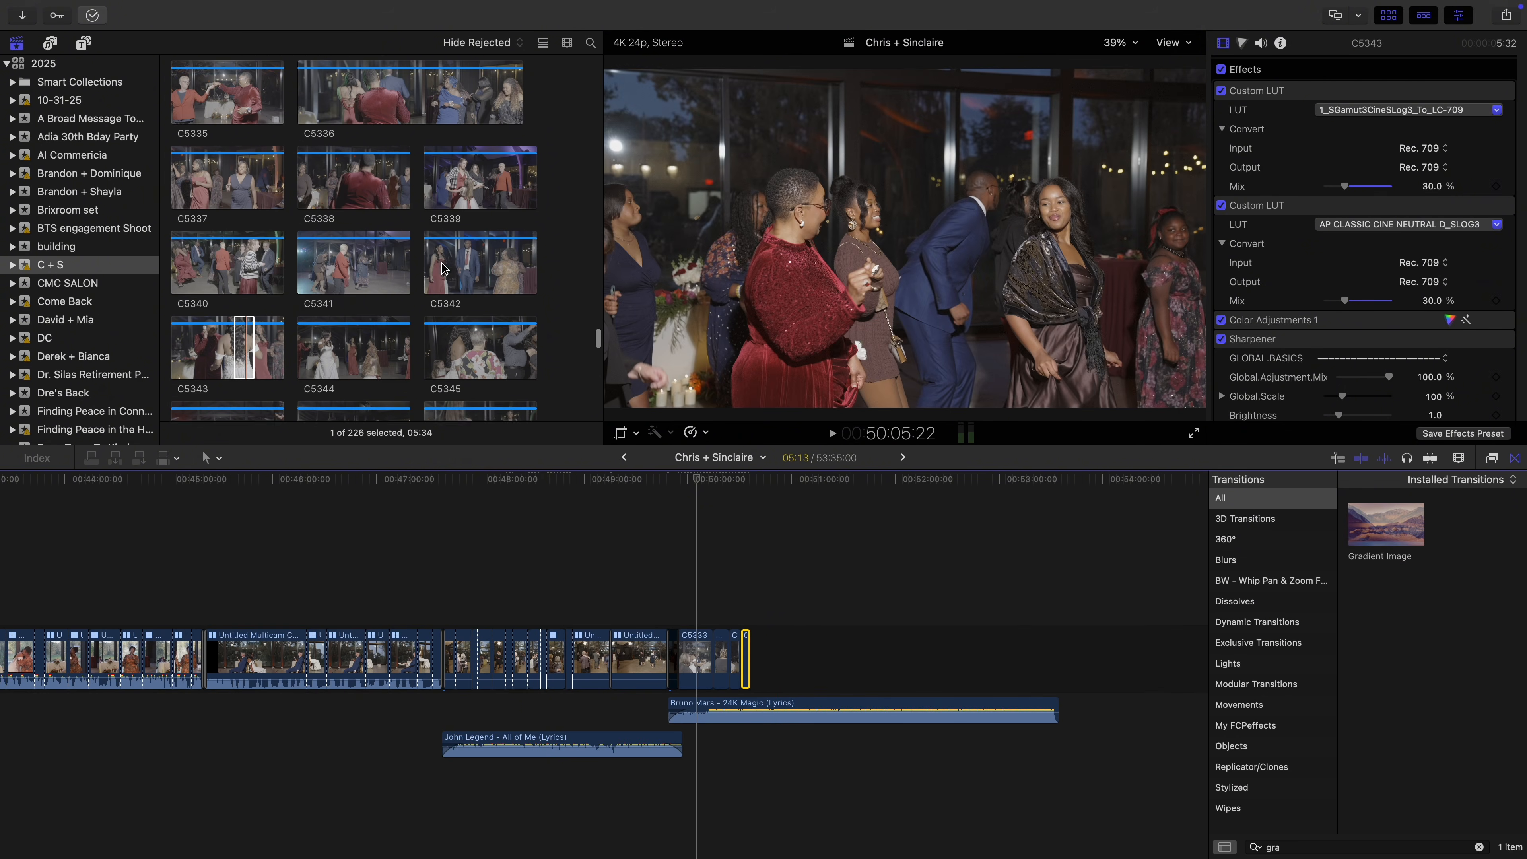
left_click(420, 219)
scroll(419, 220, "down", 4)
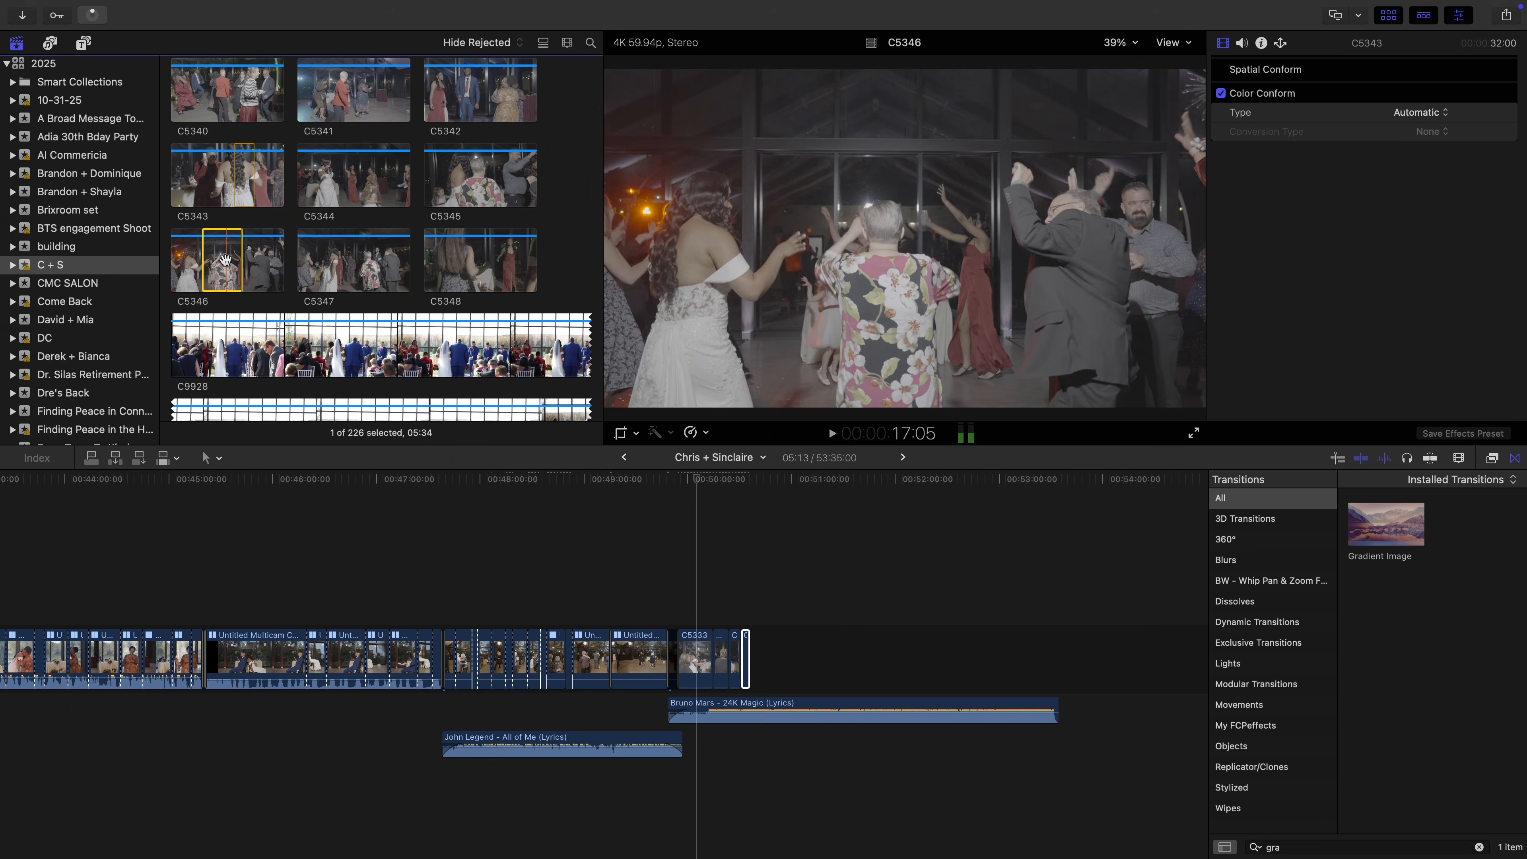
left_click_drag(600, 464, 770, 646)
key("super+shift+v")
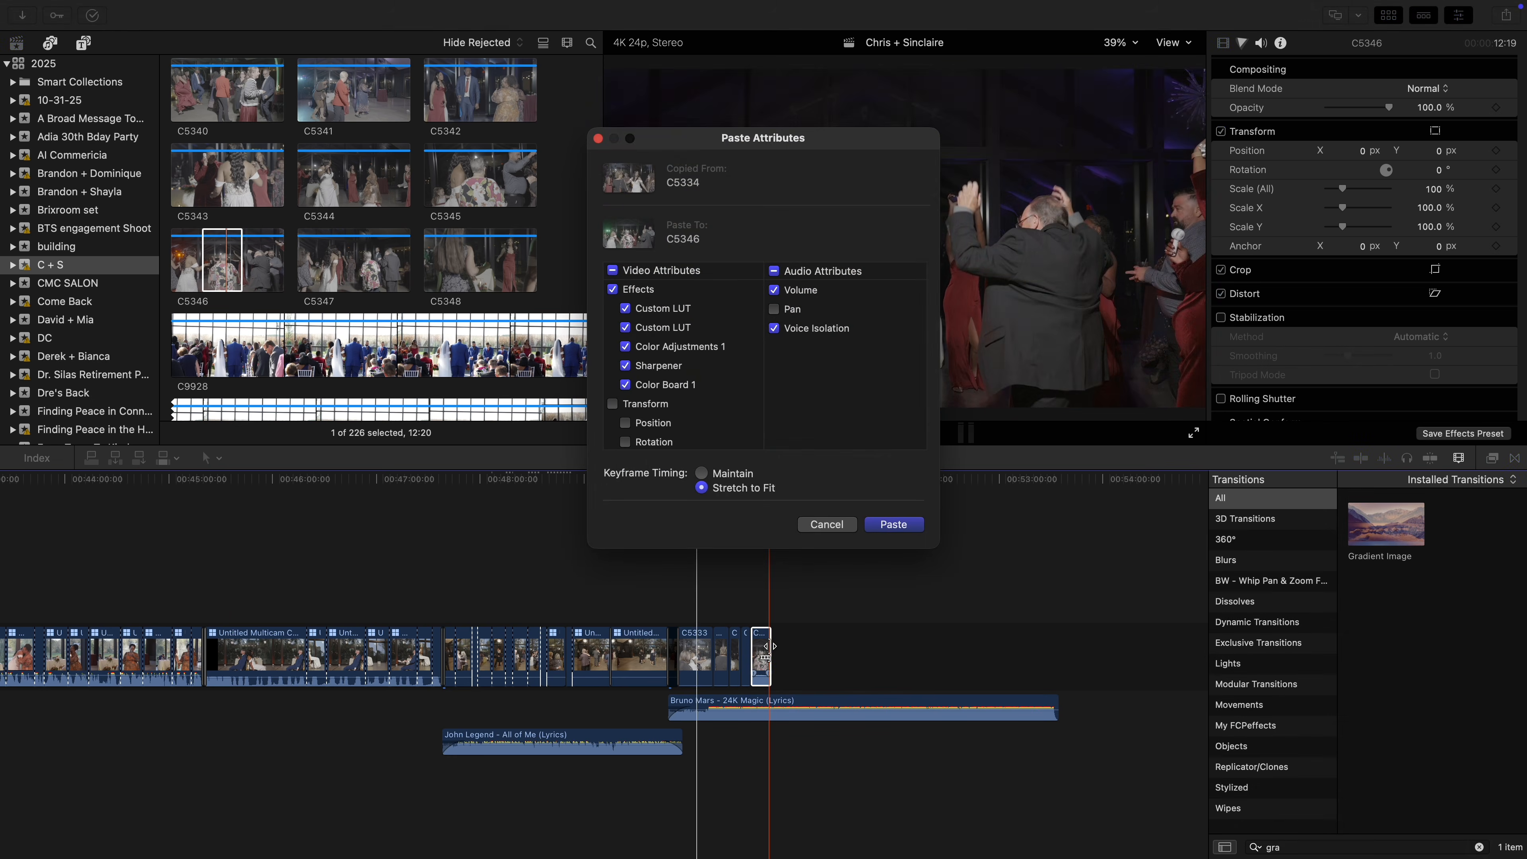
key("Return")
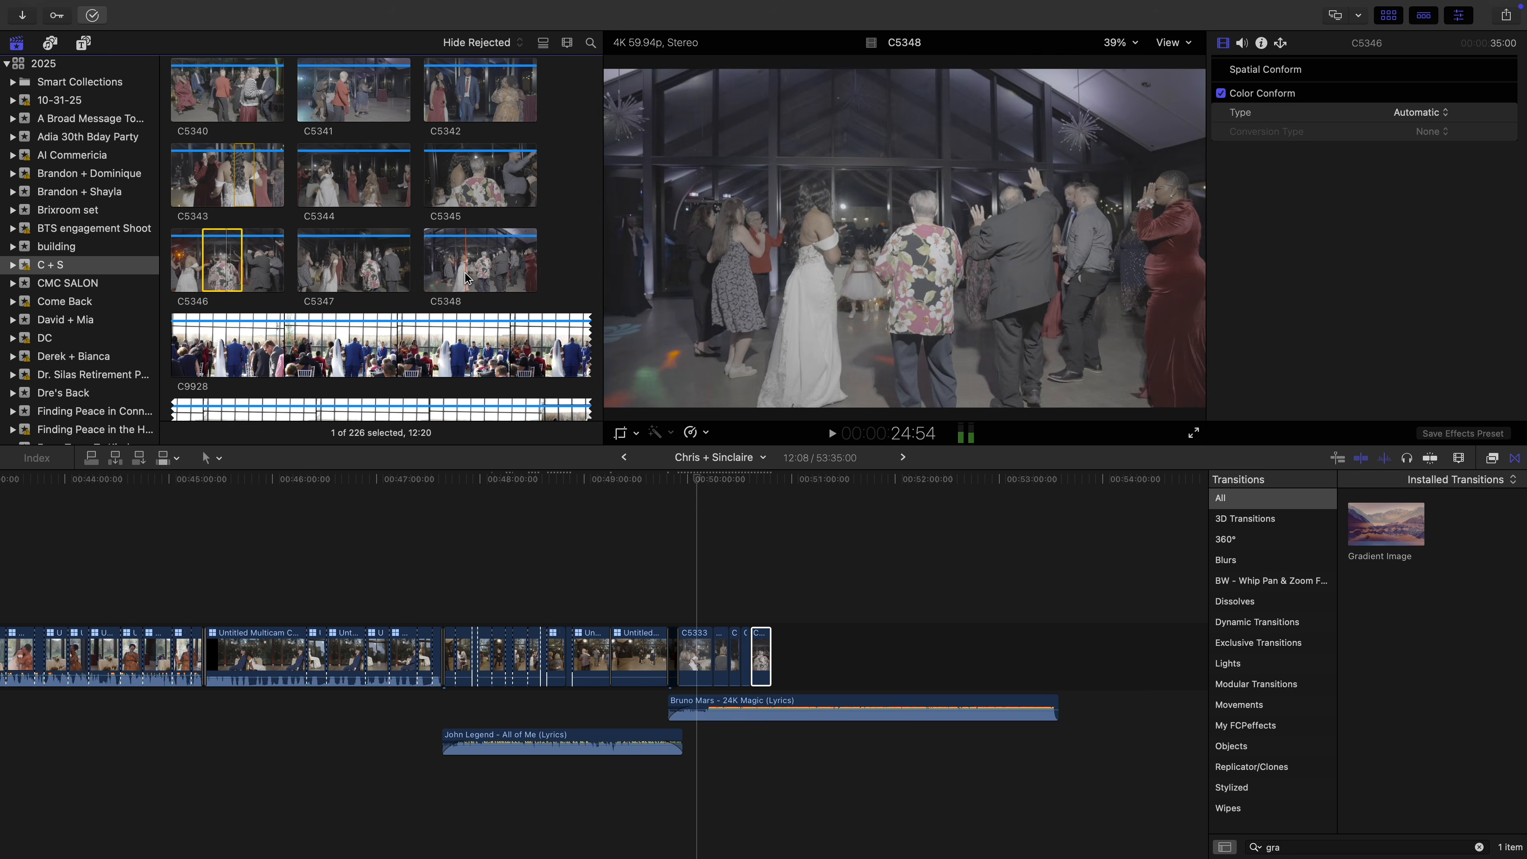
Add a range of about 15 seconds from C5348 after C5346 and paste C5334's effects and audio attributes onto it
left_click_drag(458, 280, 794, 630)
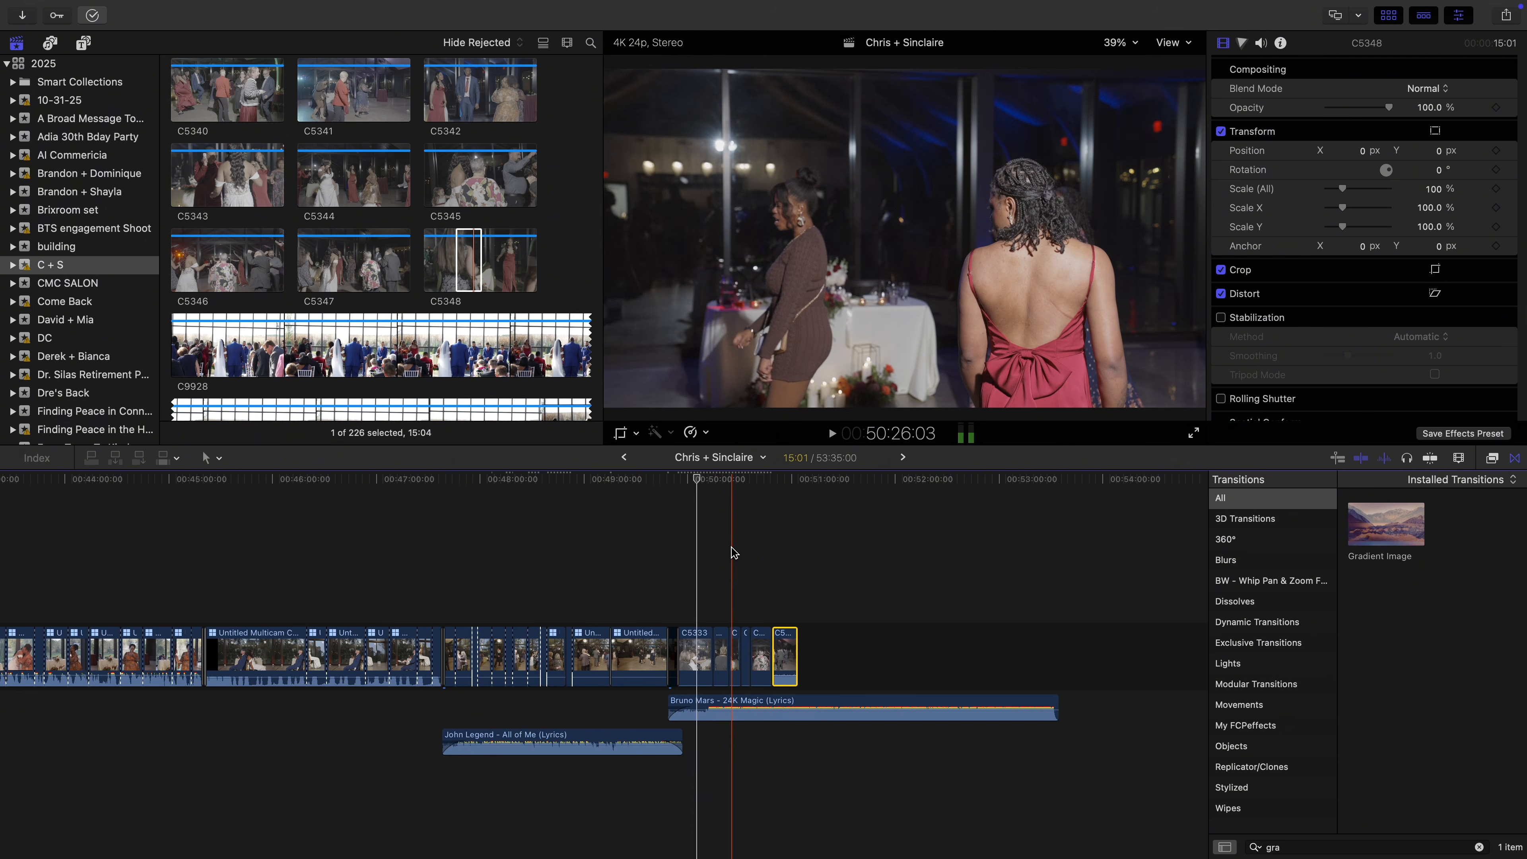
key("super+shift+v")
left_click(895, 525)
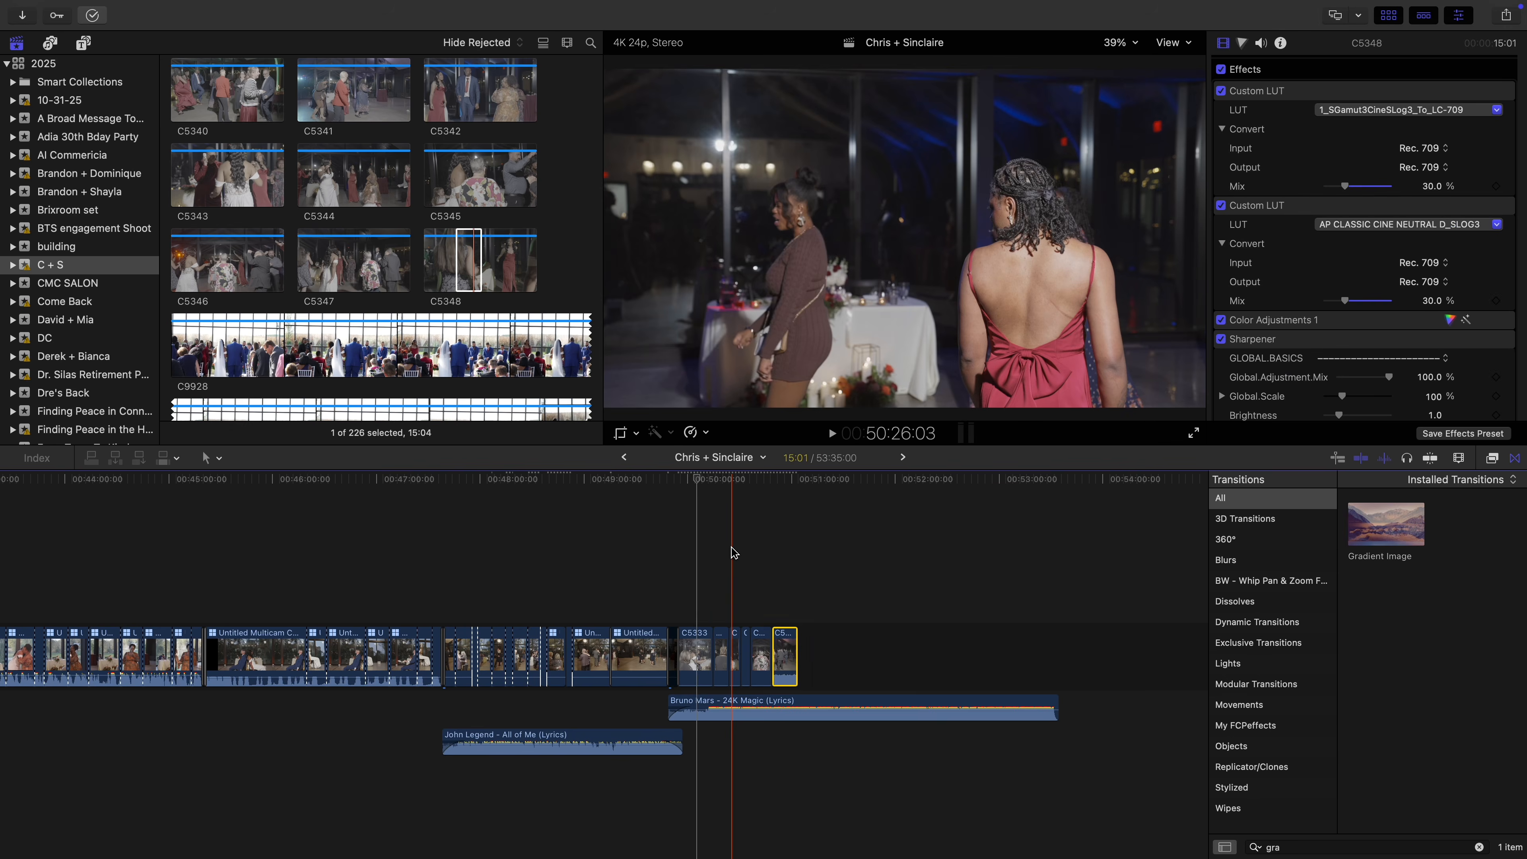
Add a range of about 50 seconds from the wide party clip C0765 after C5348 and paste C5334's attributes onto it
scroll(469, 265, "up", 1)
scroll(469, 265, "up", 15)
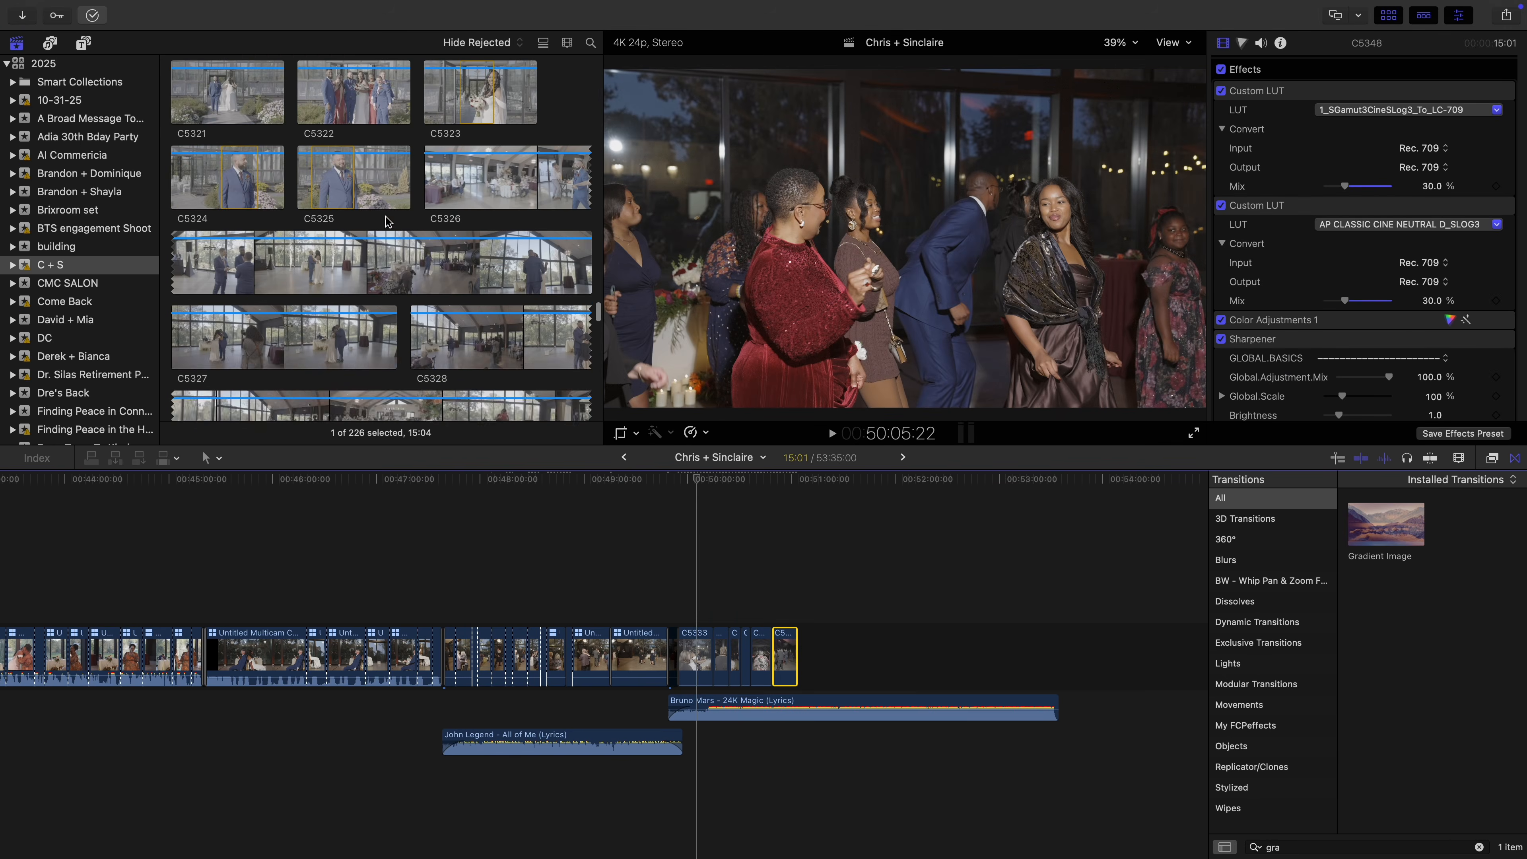
scroll(387, 224, "up", 15)
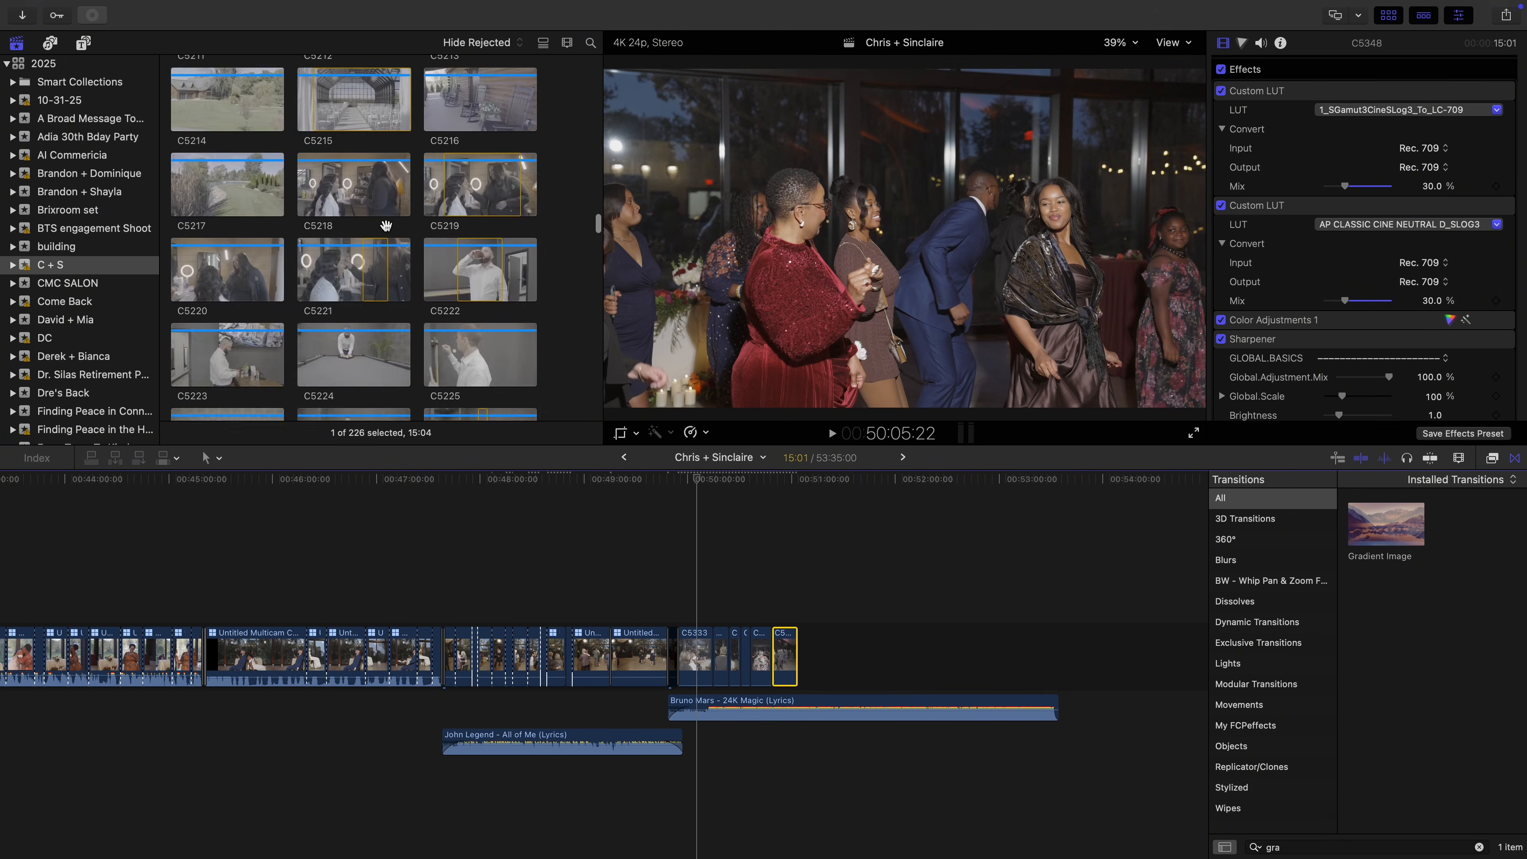
scroll(386, 226, "down", 5)
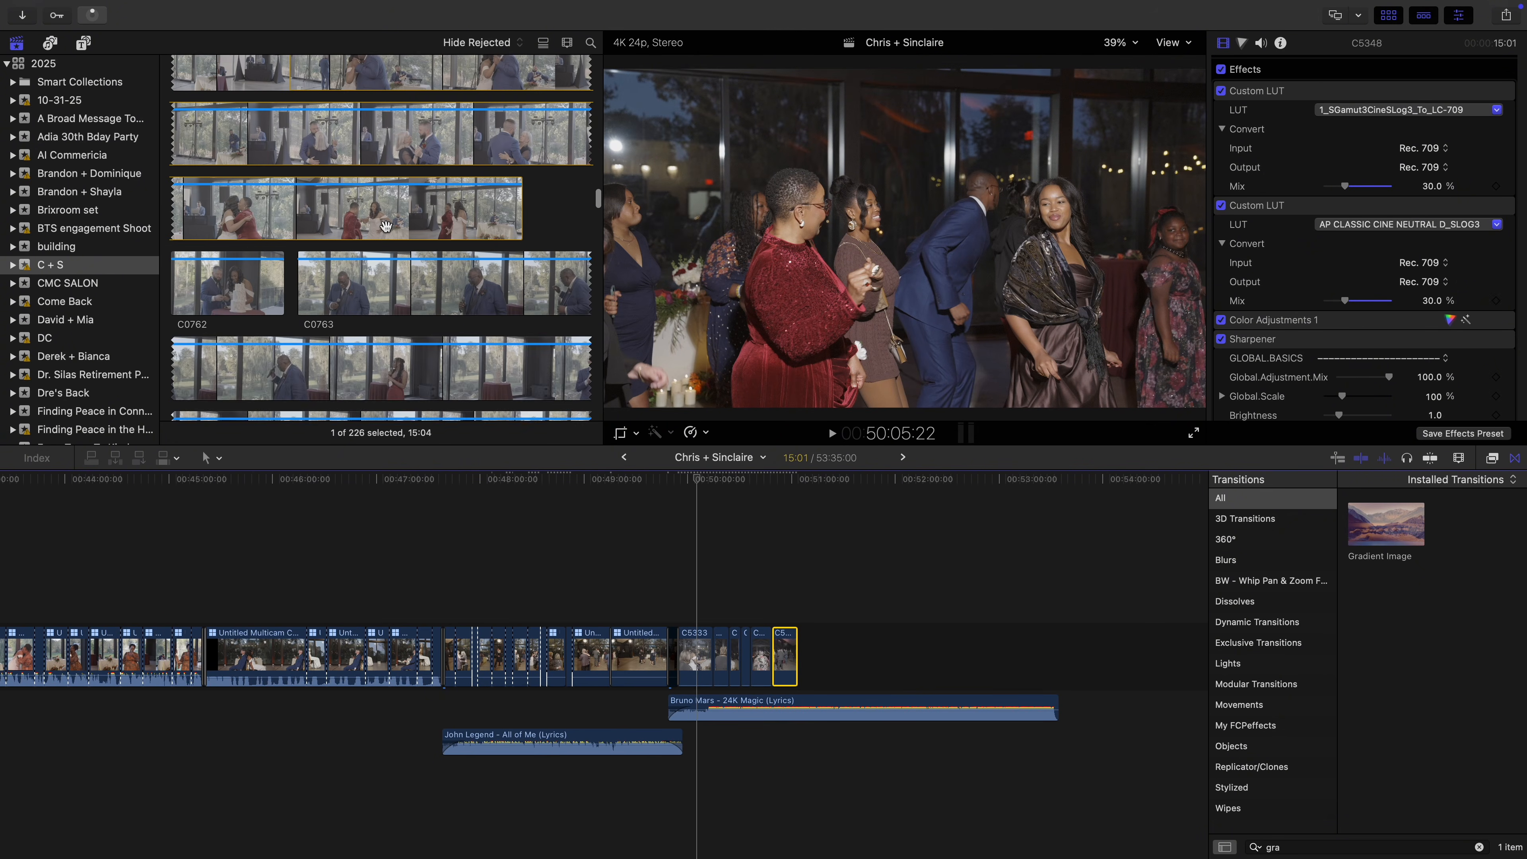
scroll(387, 231, "down", 5)
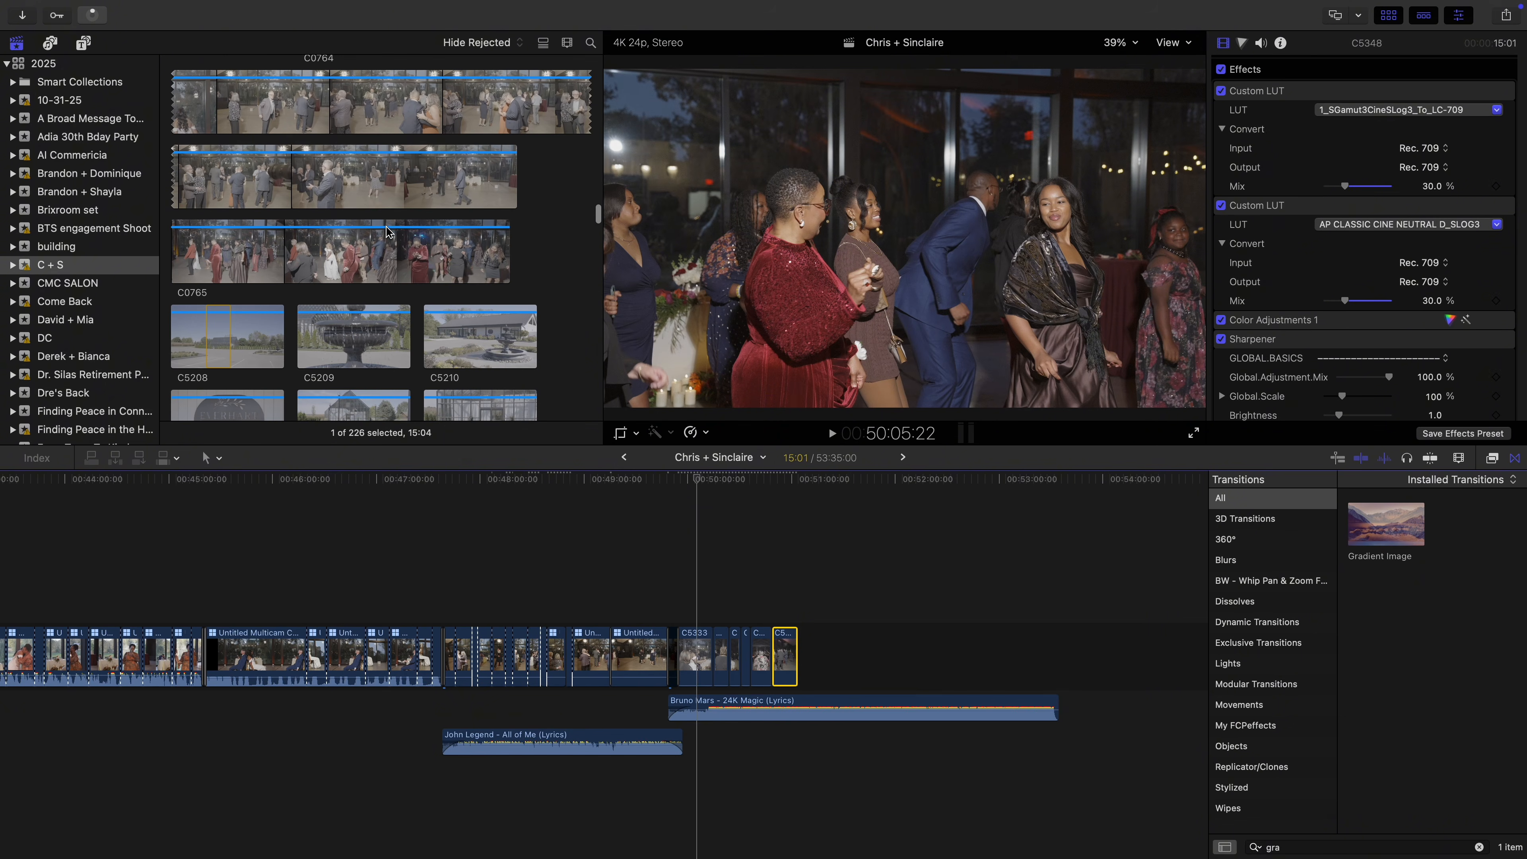
scroll(386, 232, "up", 1)
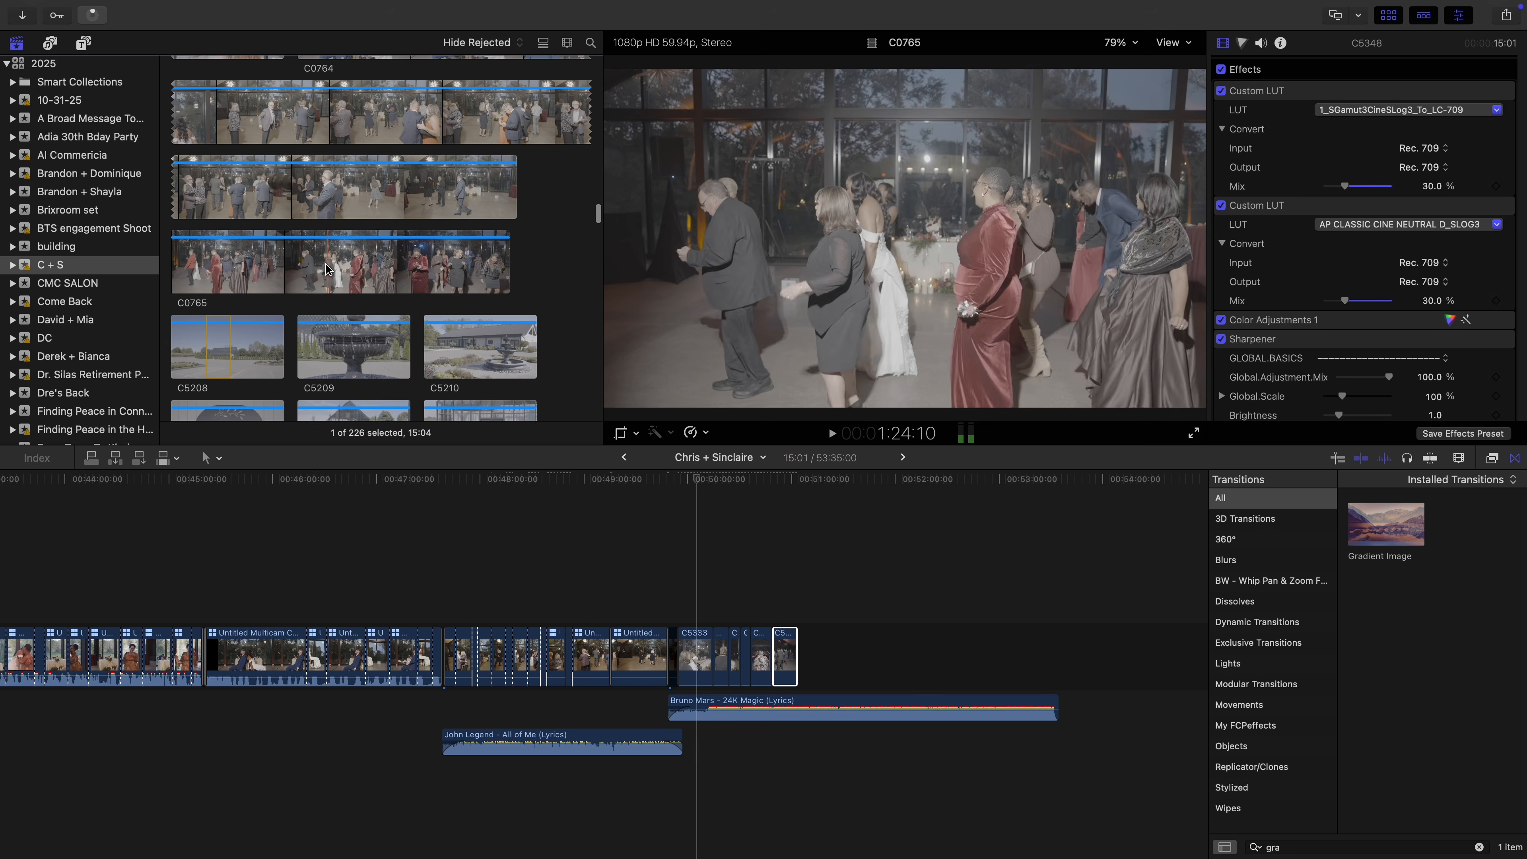
left_click_drag(328, 268, 419, 268)
left_click_drag(543, 336, 898, 656)
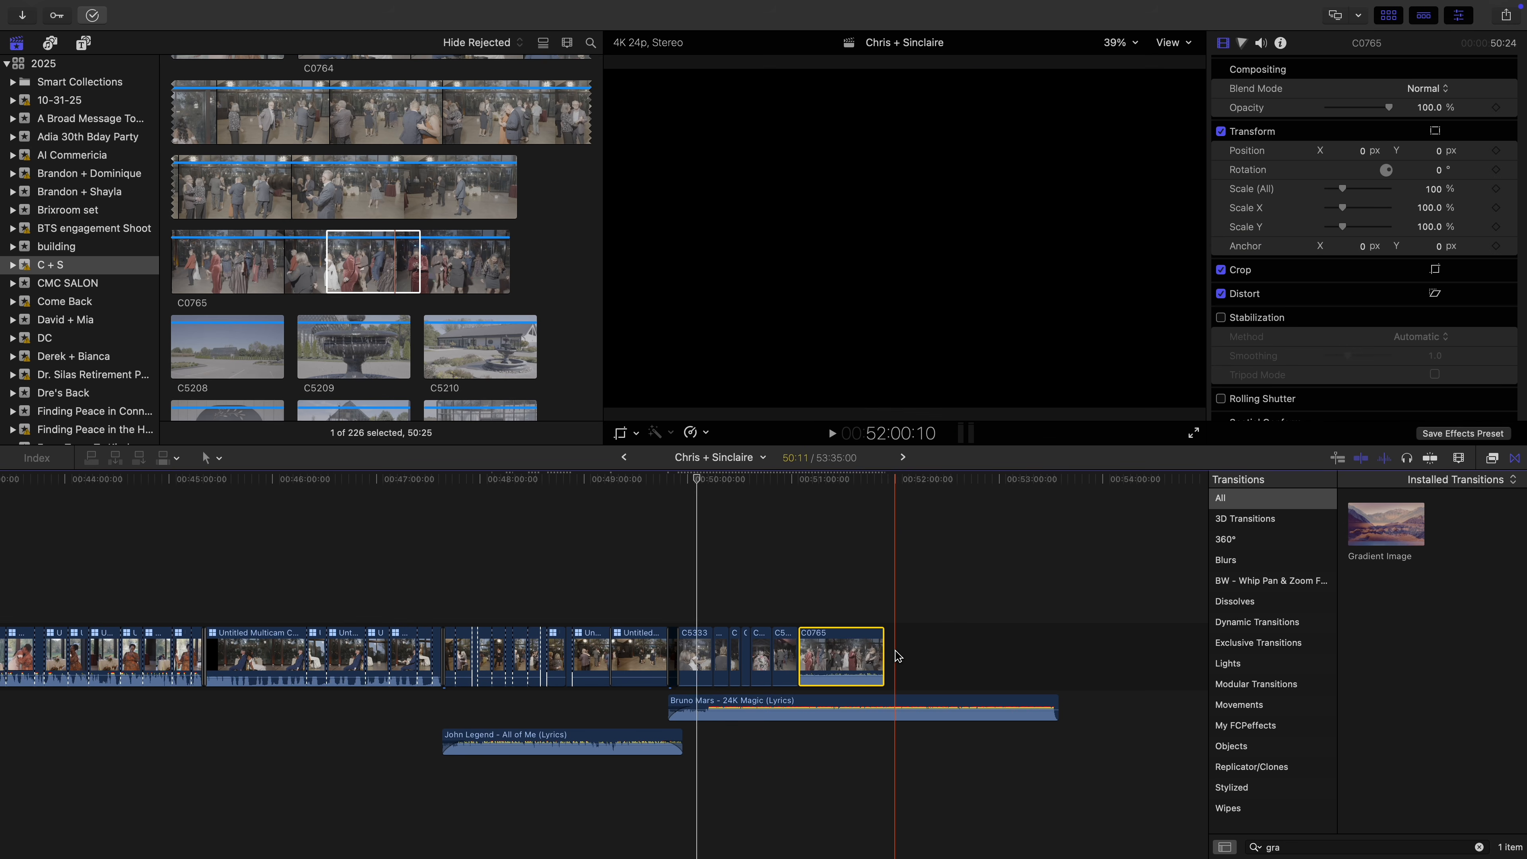
key("super+shift+v")
key("Return")
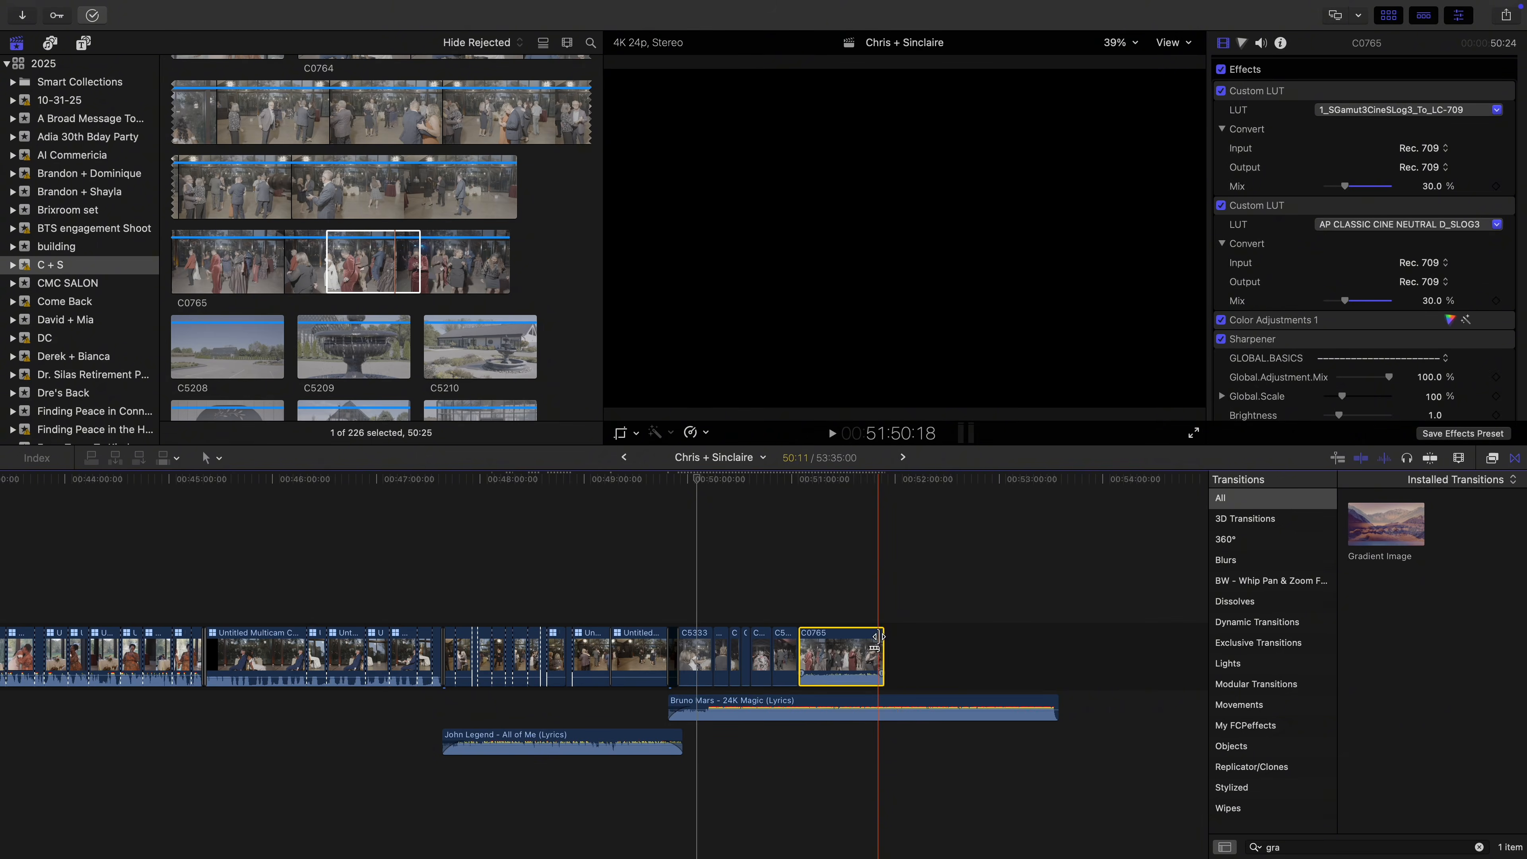
Add a second range of about 15 seconds from near the end of C0765 to the timeline and paste C5334's attributes onto it
scroll(361, 220, "up", 5)
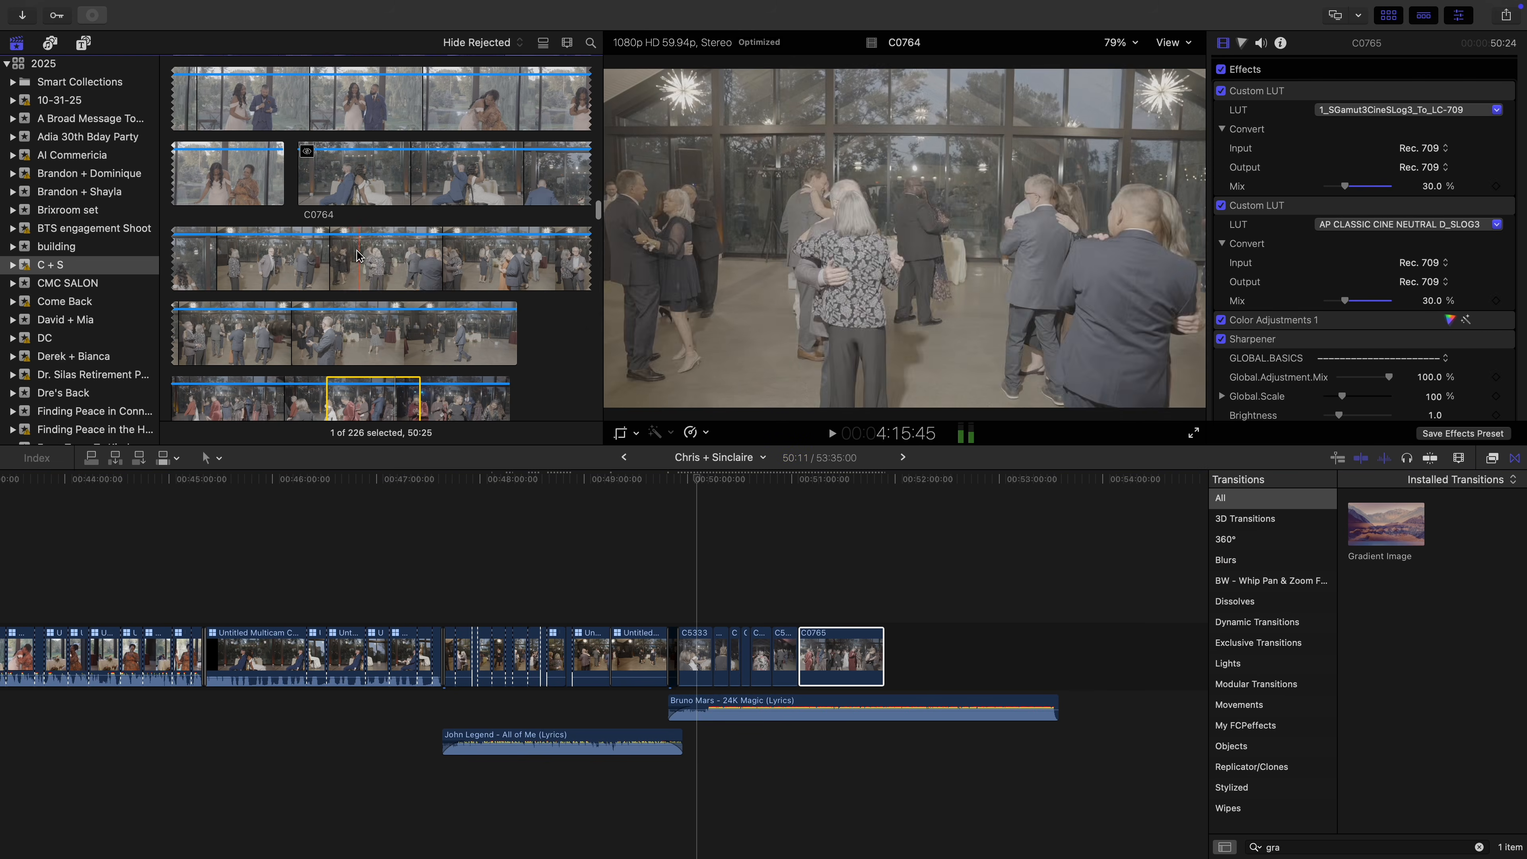
scroll(326, 323, "down", 6)
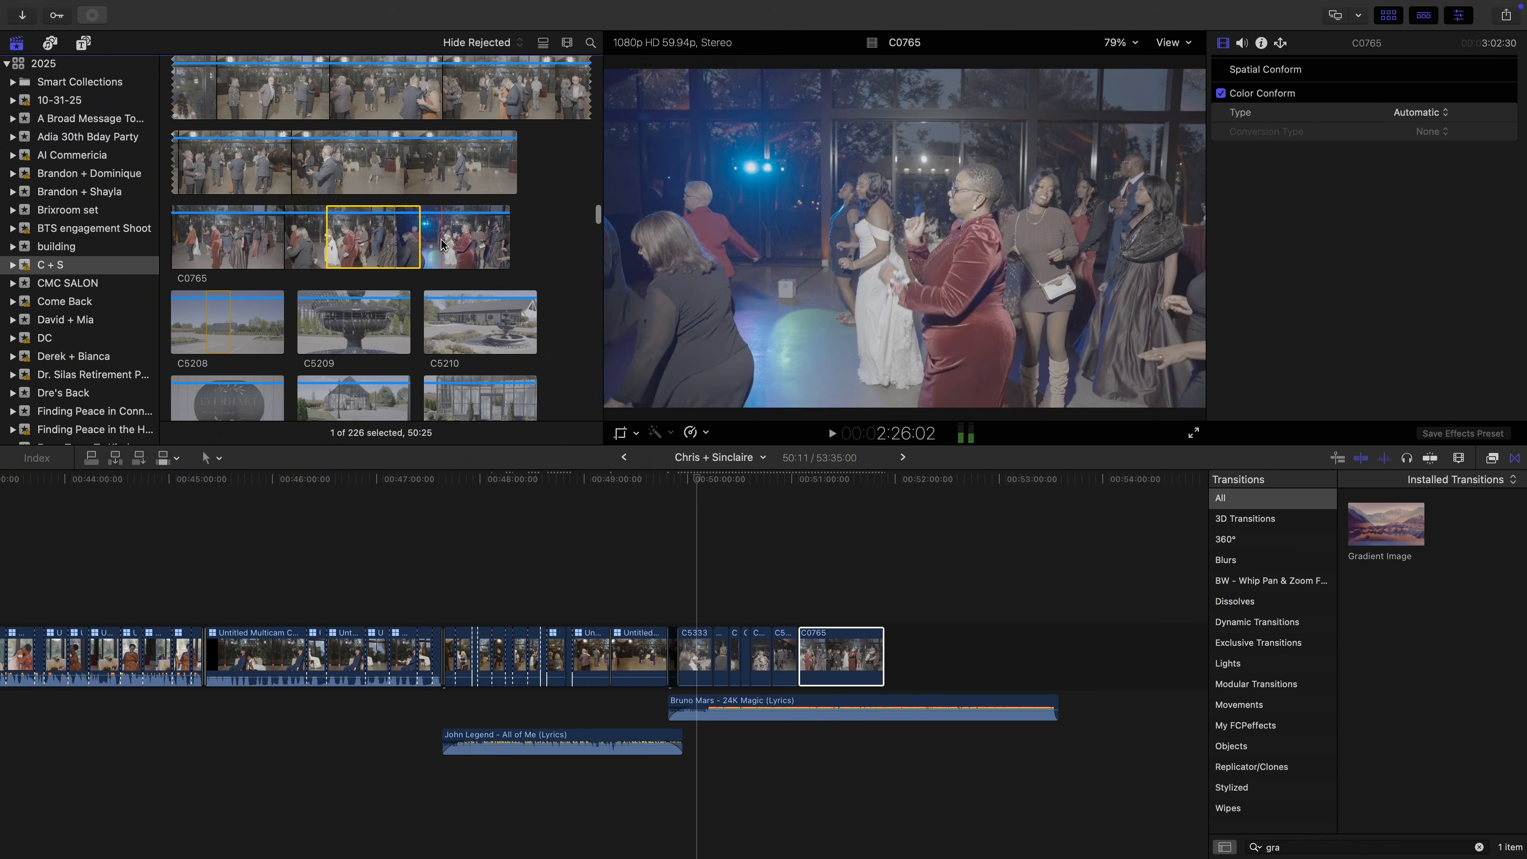
left_click_drag(442, 241, 968, 652)
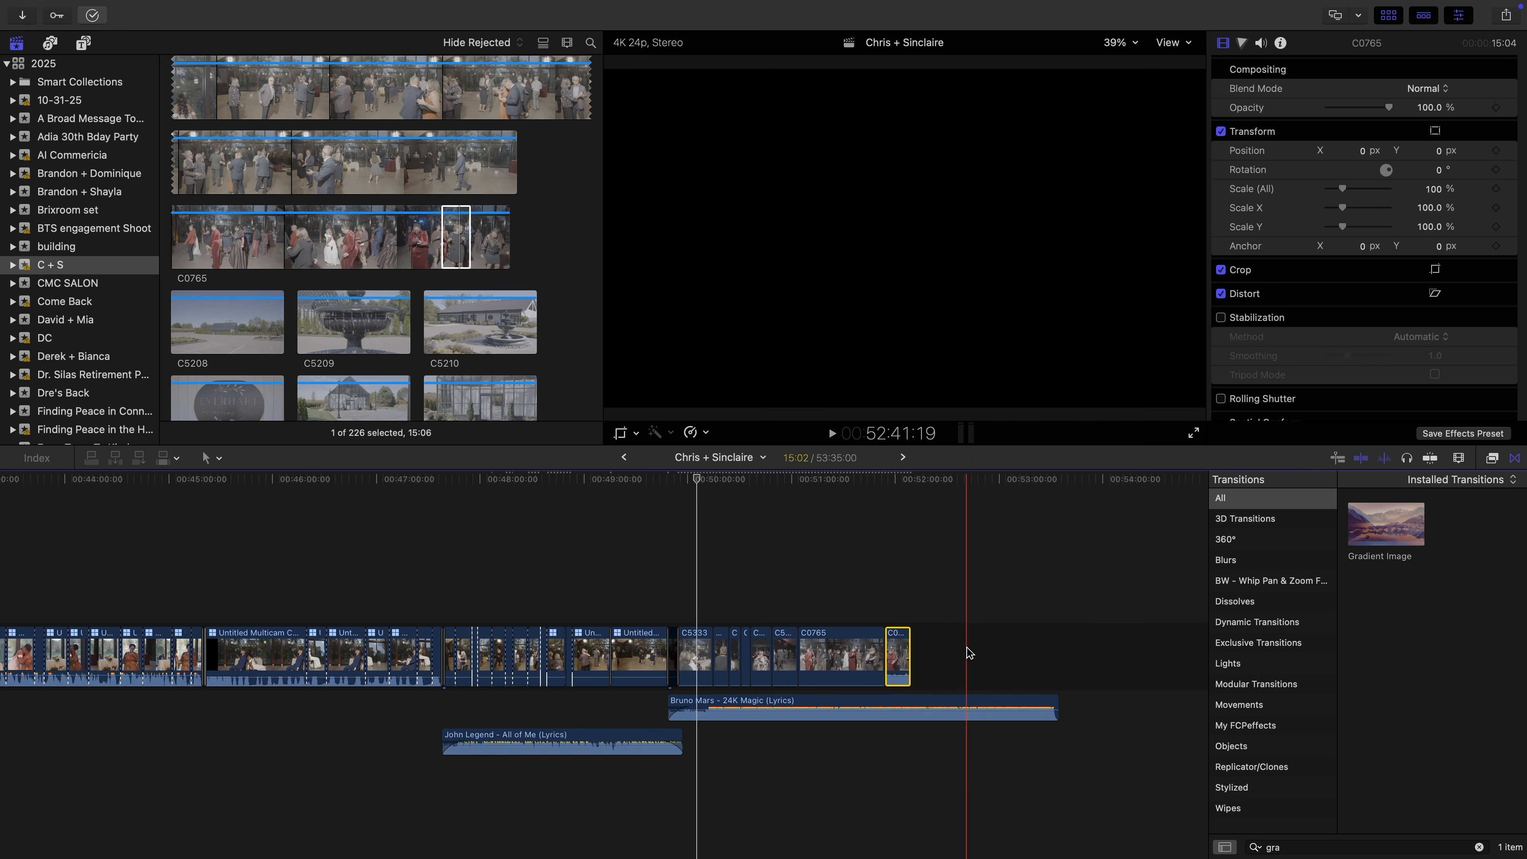
key("super+shift+v")
key("Return")
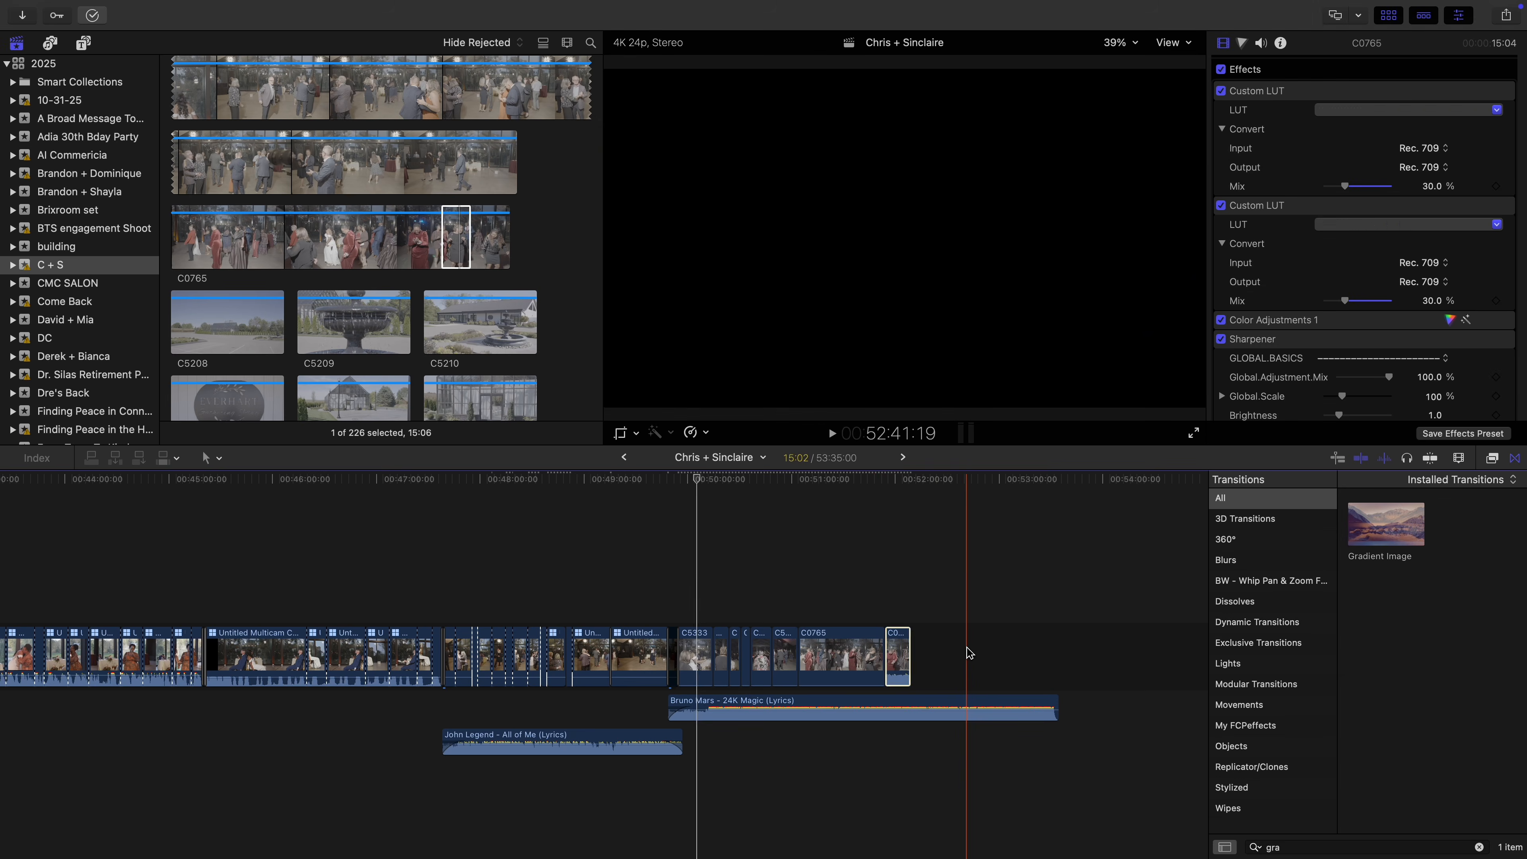
Move the song Ed Sheeran - Thinking Out Loud (Lyrics) from the C + S event to the trash
scroll(481, 310, "down", 15)
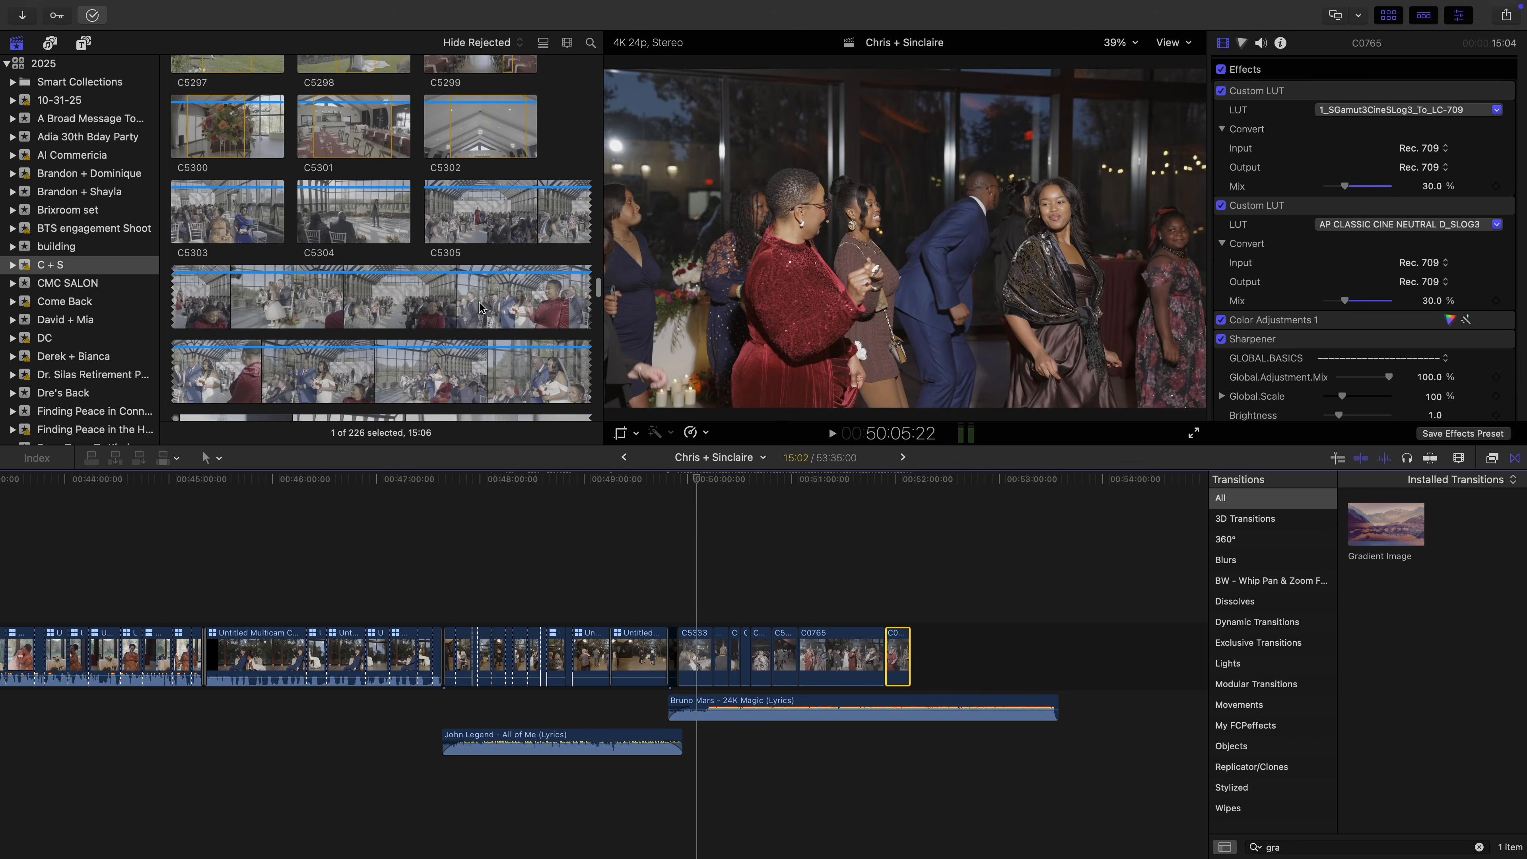
scroll(481, 310, "down", 10)
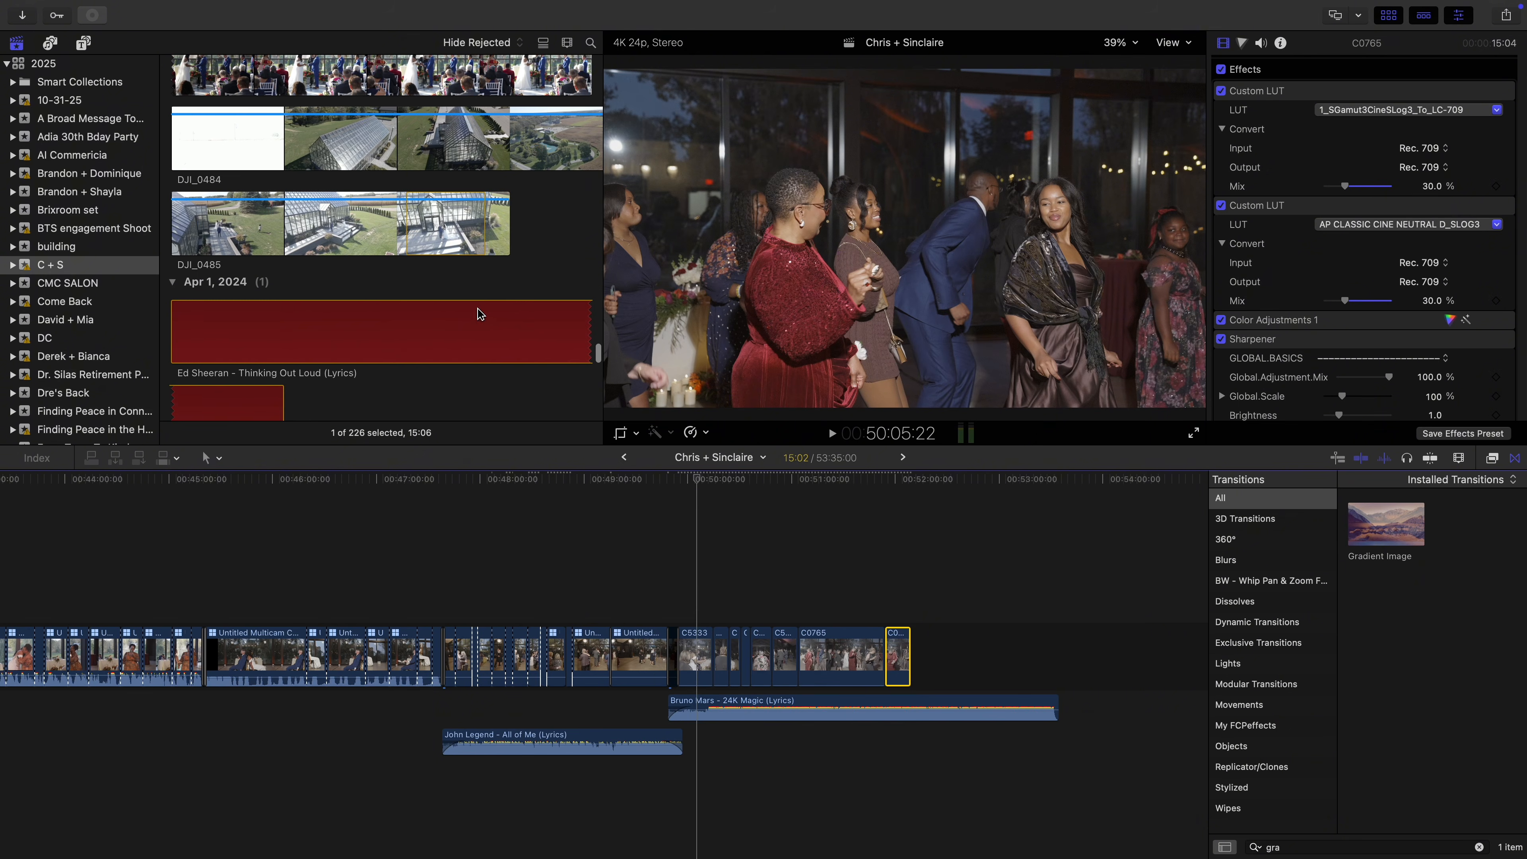
scroll(478, 309, "down", 3)
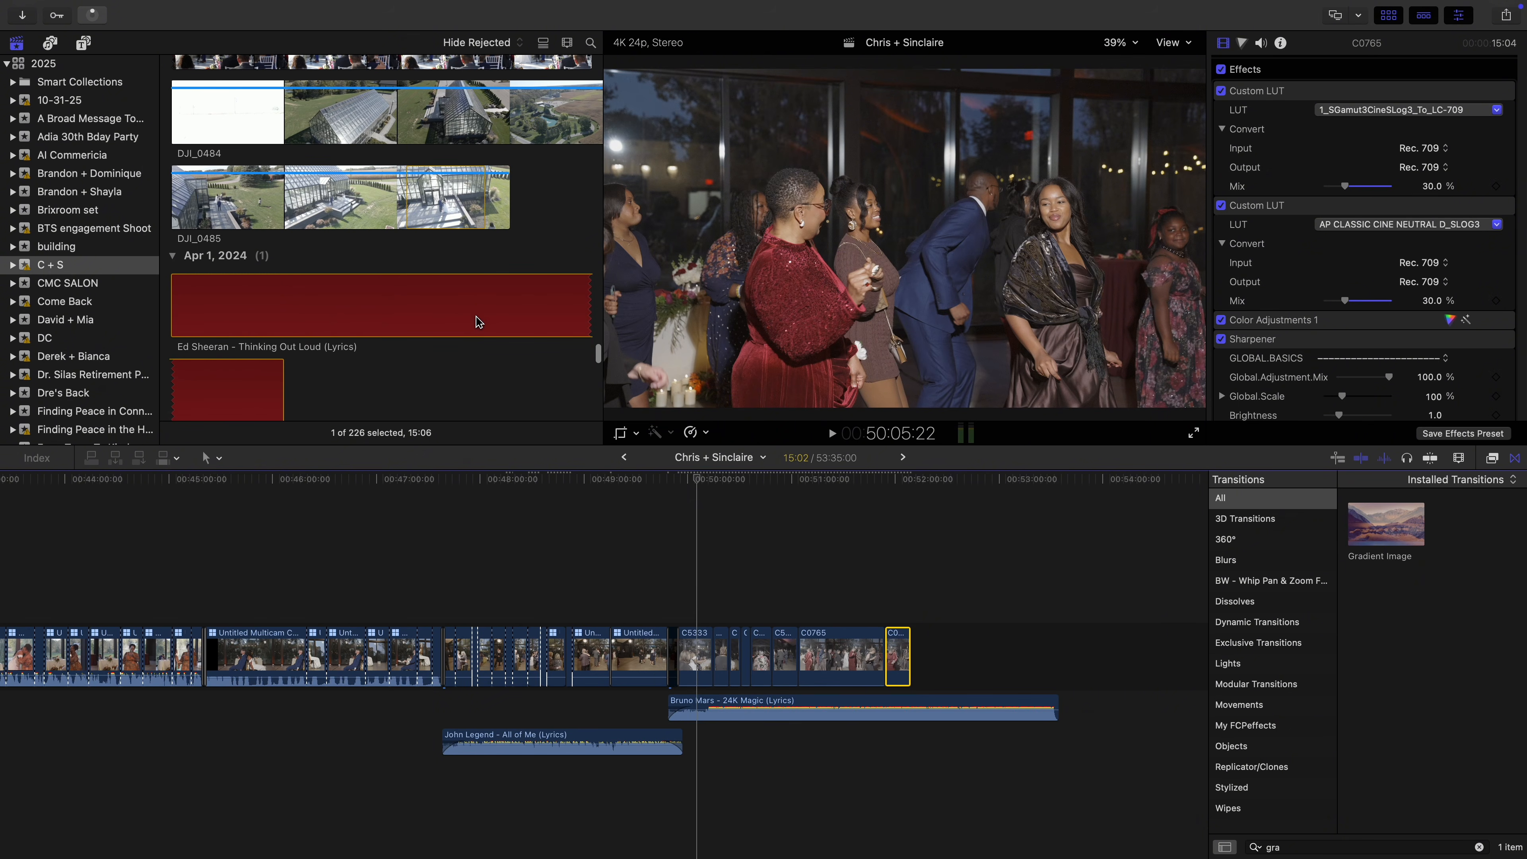
left_click(472, 302)
right_click(473, 302)
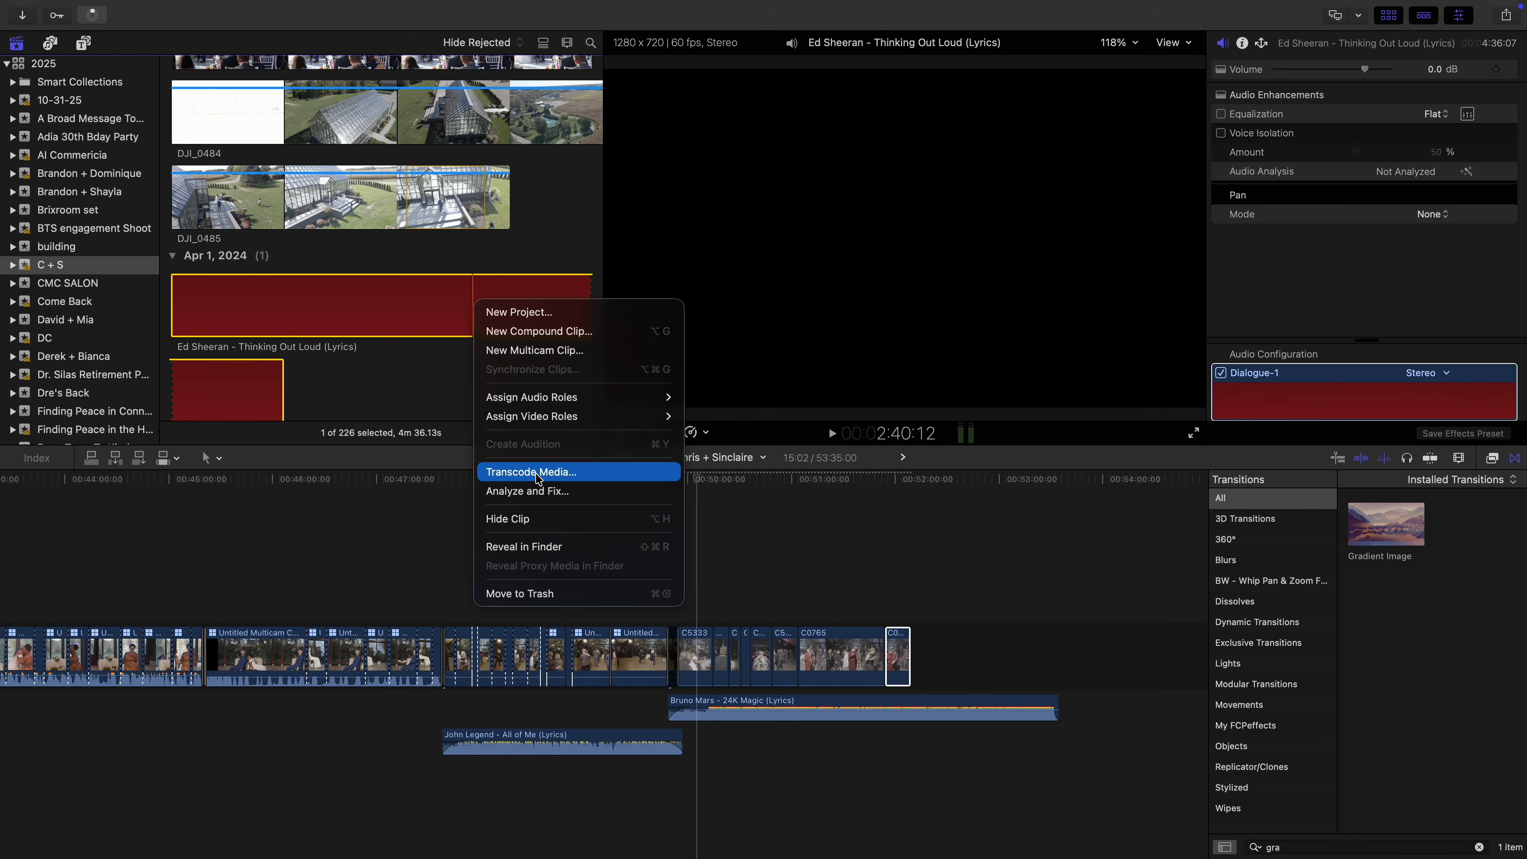
left_click(533, 591)
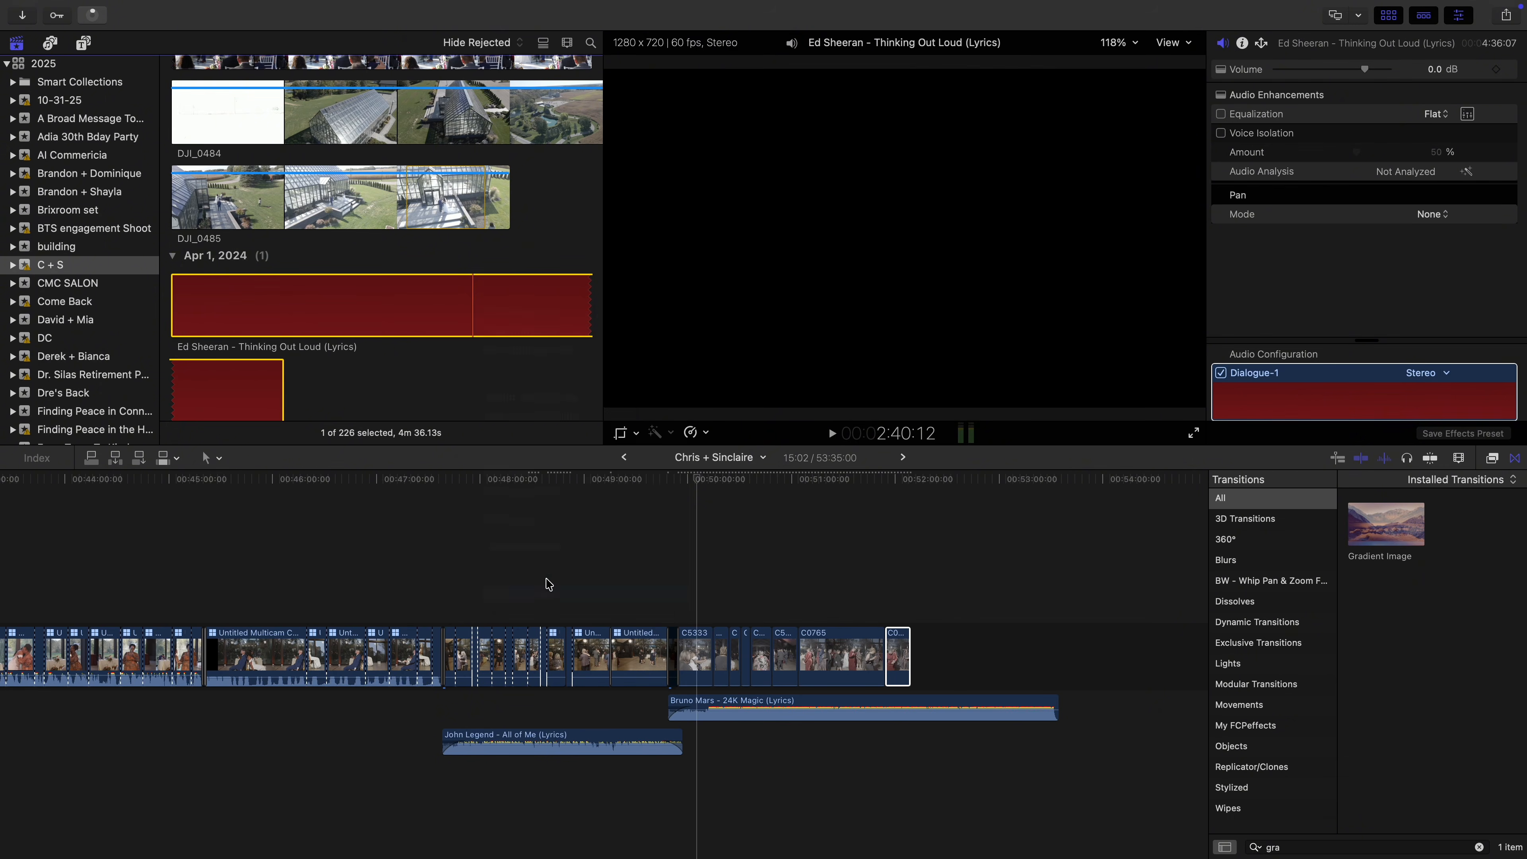
left_click(419, 204)
Add a range of about 8 seconds from the bridge clip C5295 to the timeline's end and paste C5334's attributes onto it
scroll(415, 211, "up", 10)
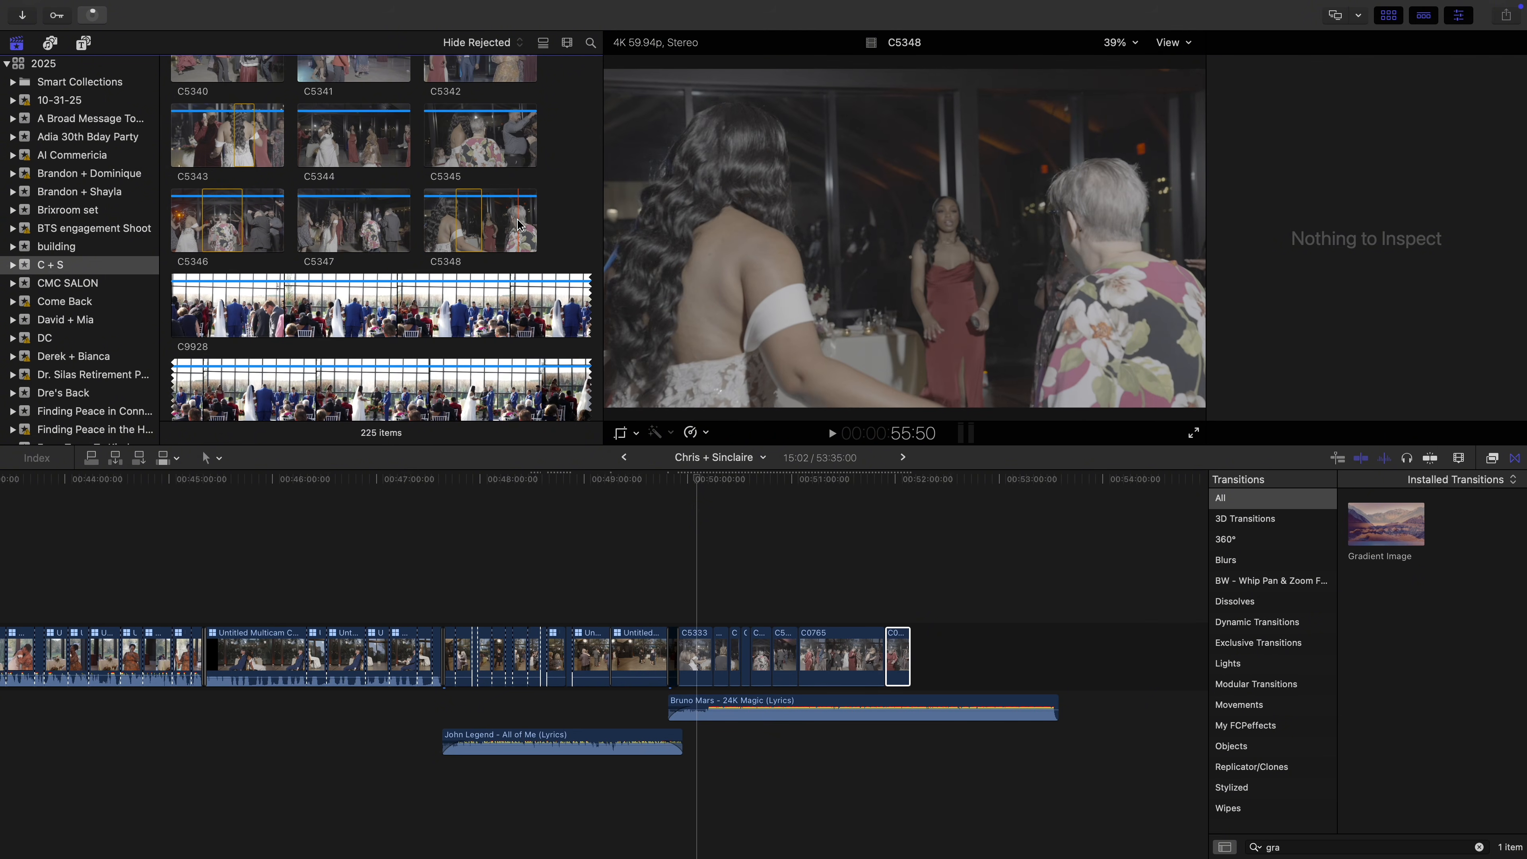
scroll(514, 227, "up", 10)
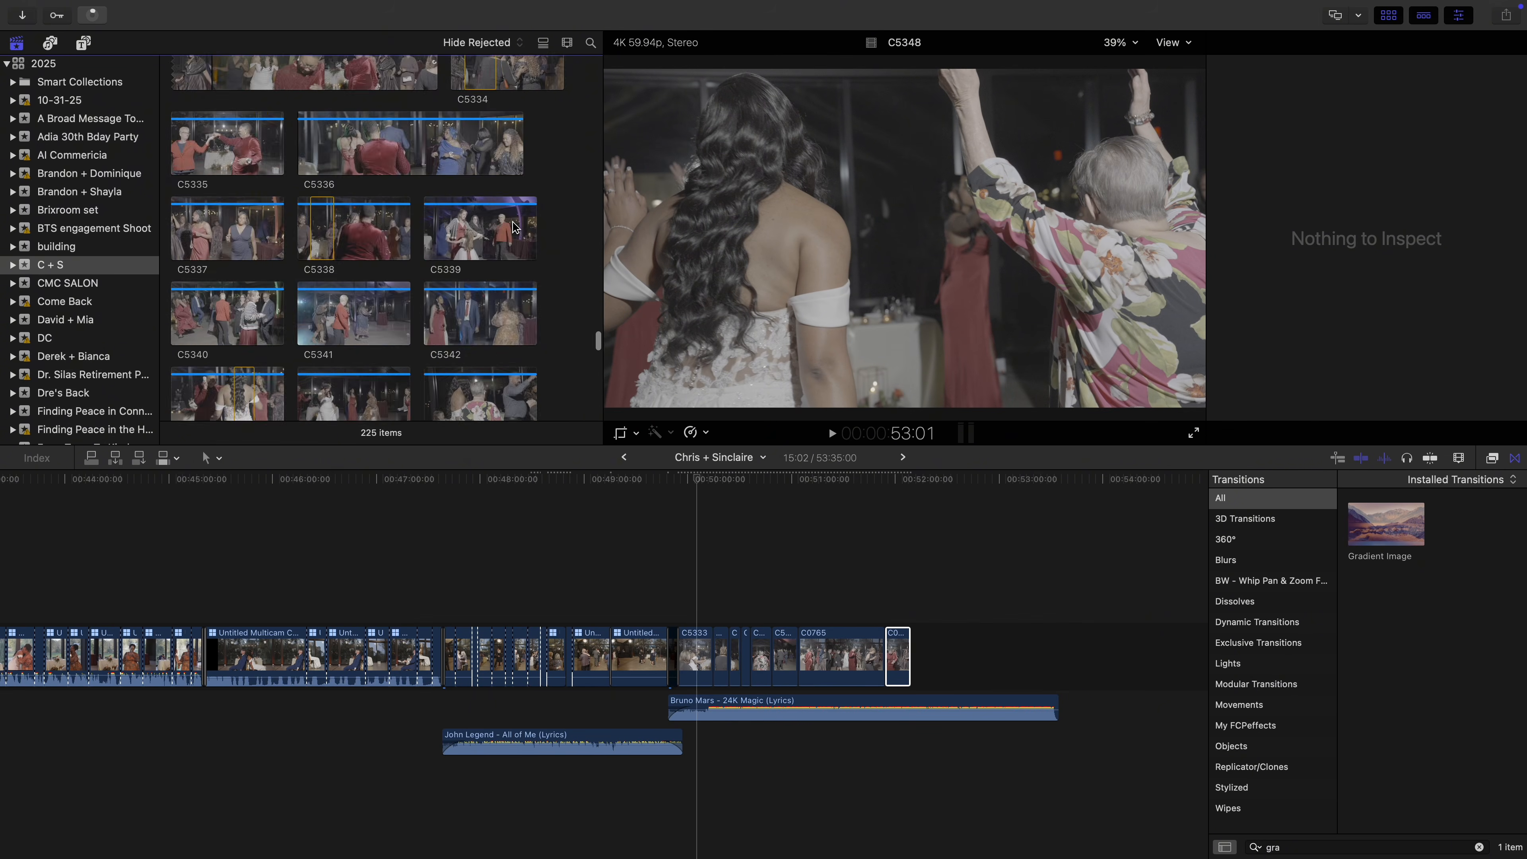
scroll(514, 227, "up", 10)
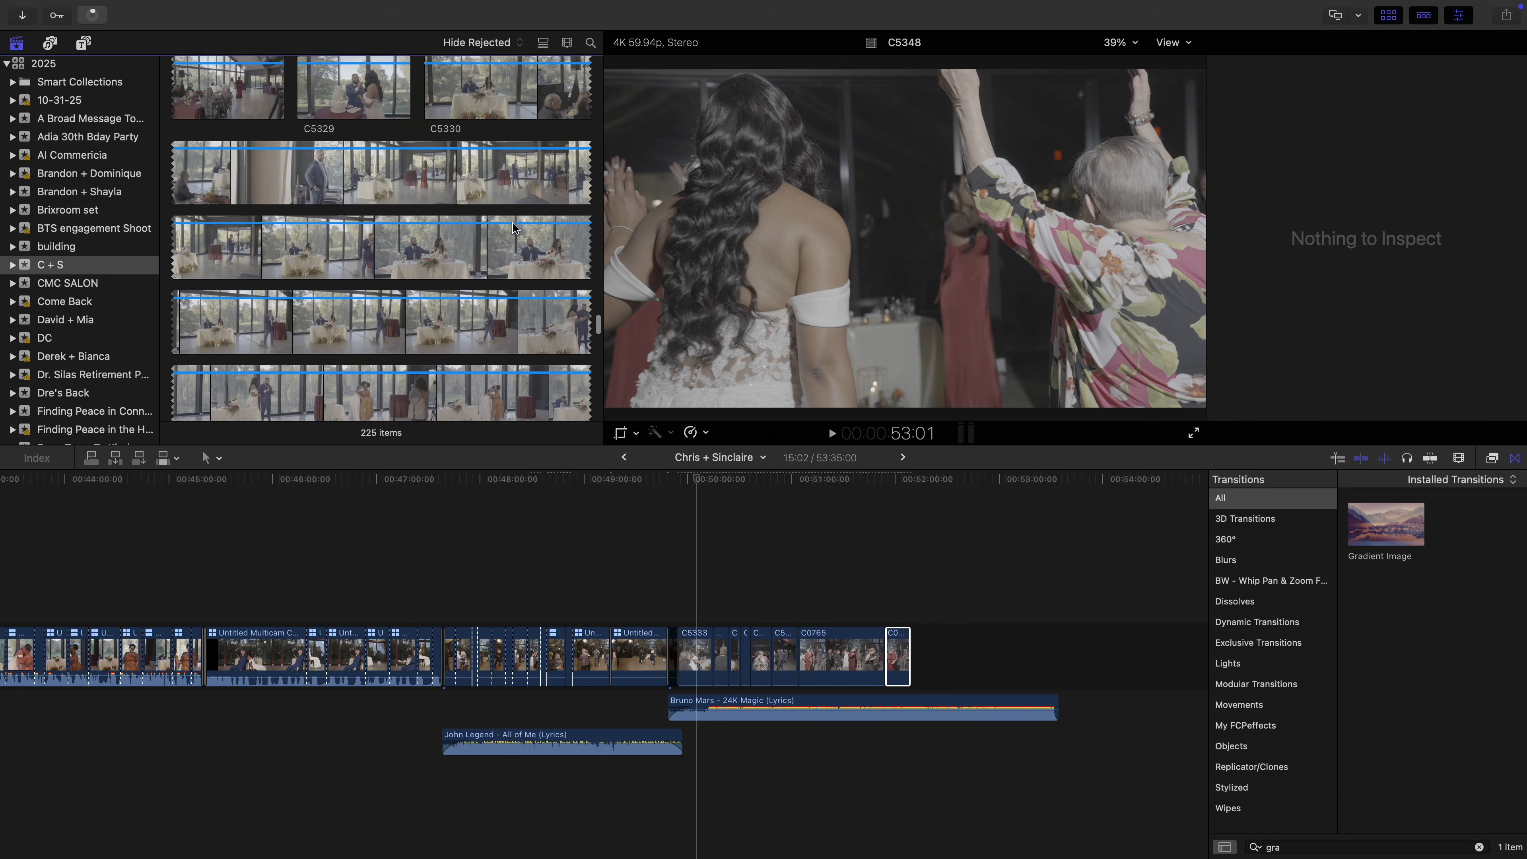
scroll(514, 231, "down", 10)
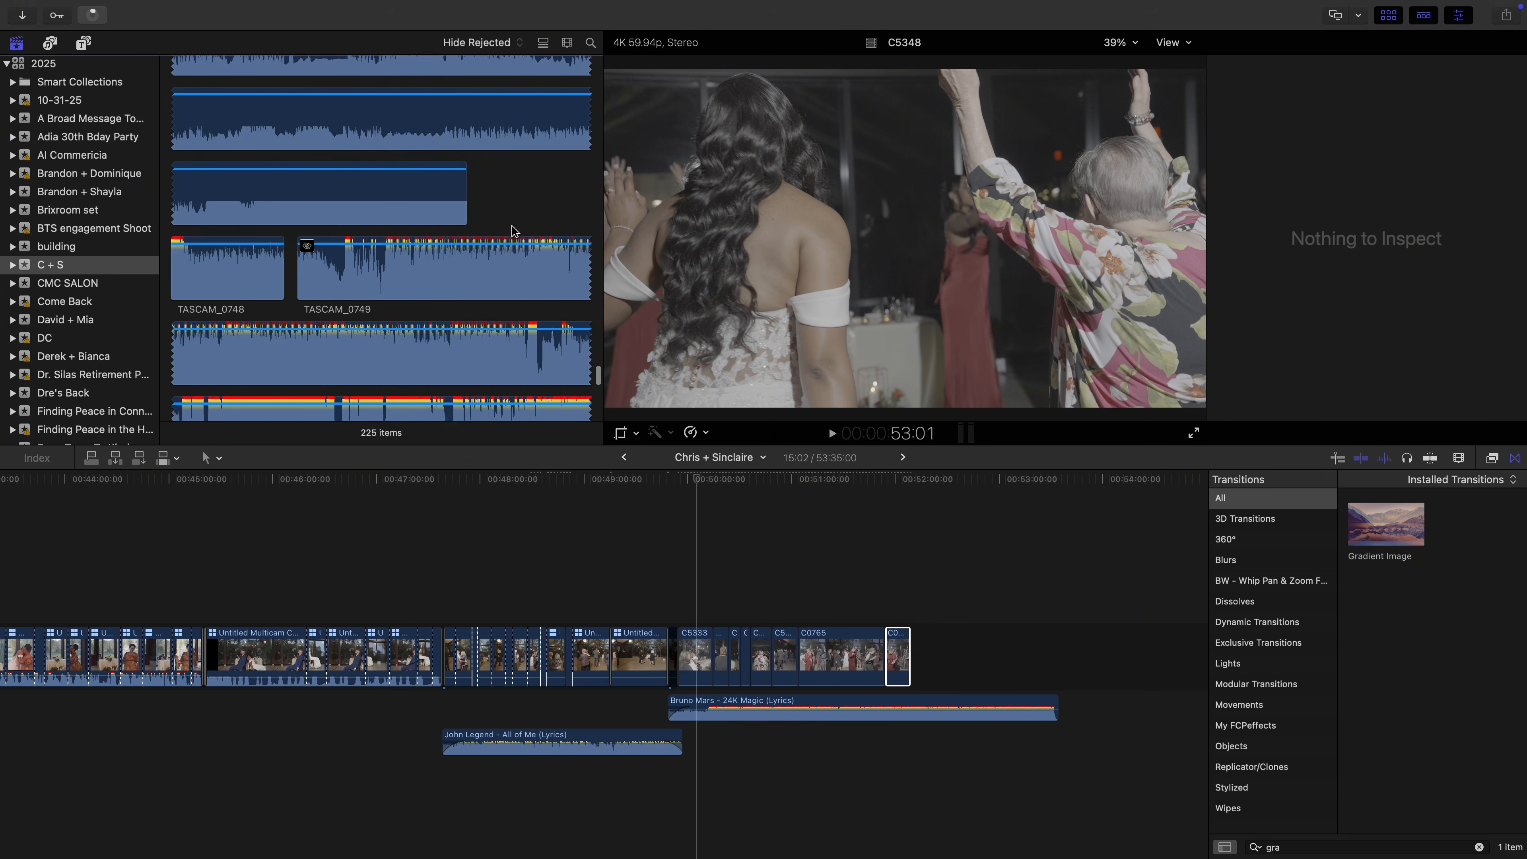
scroll(513, 229, "up", 10)
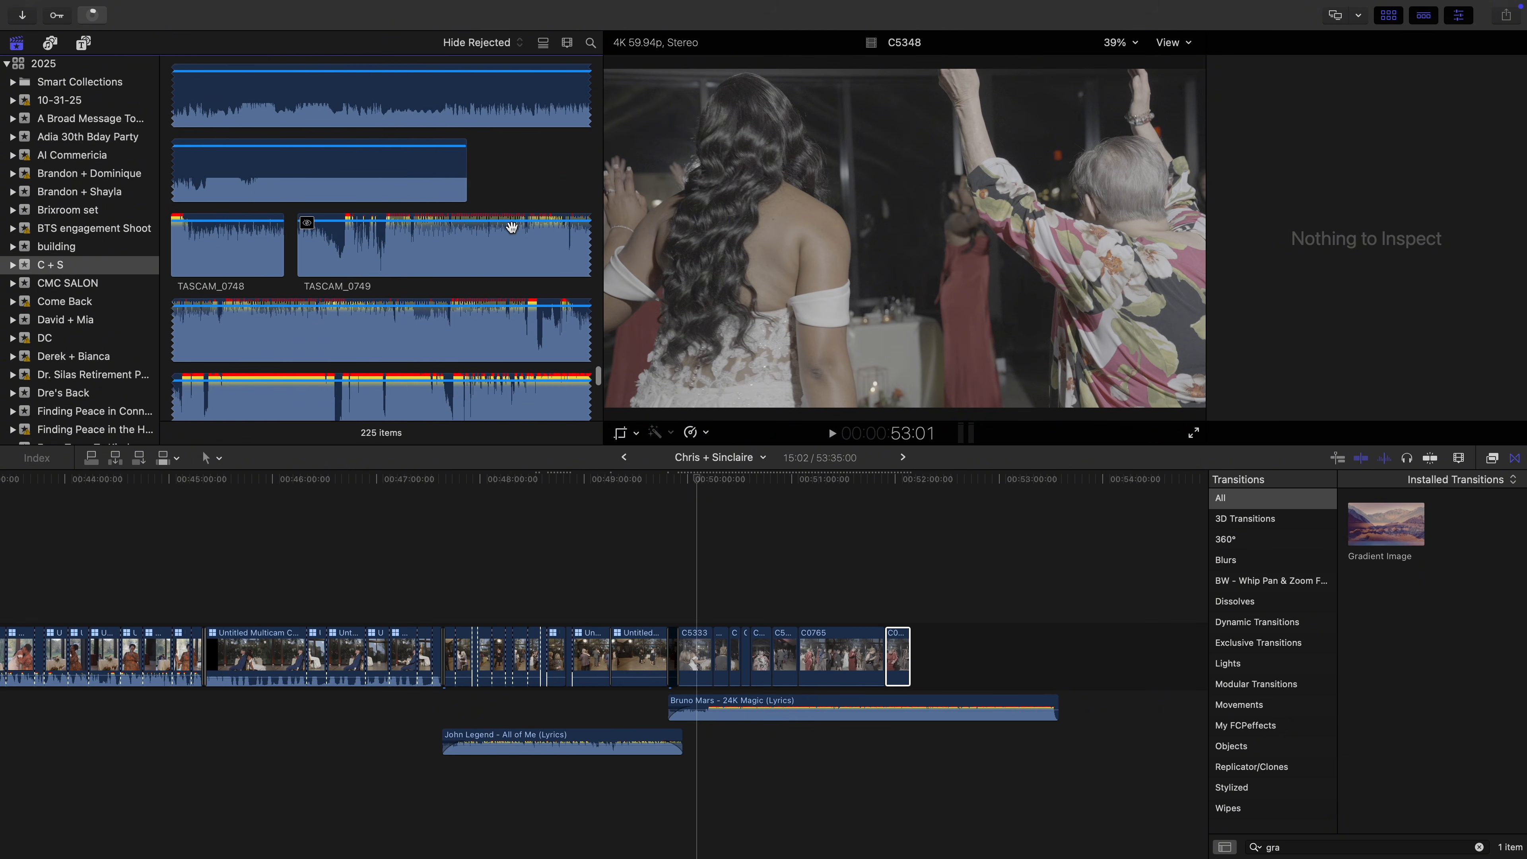
scroll(513, 231, "up", 10)
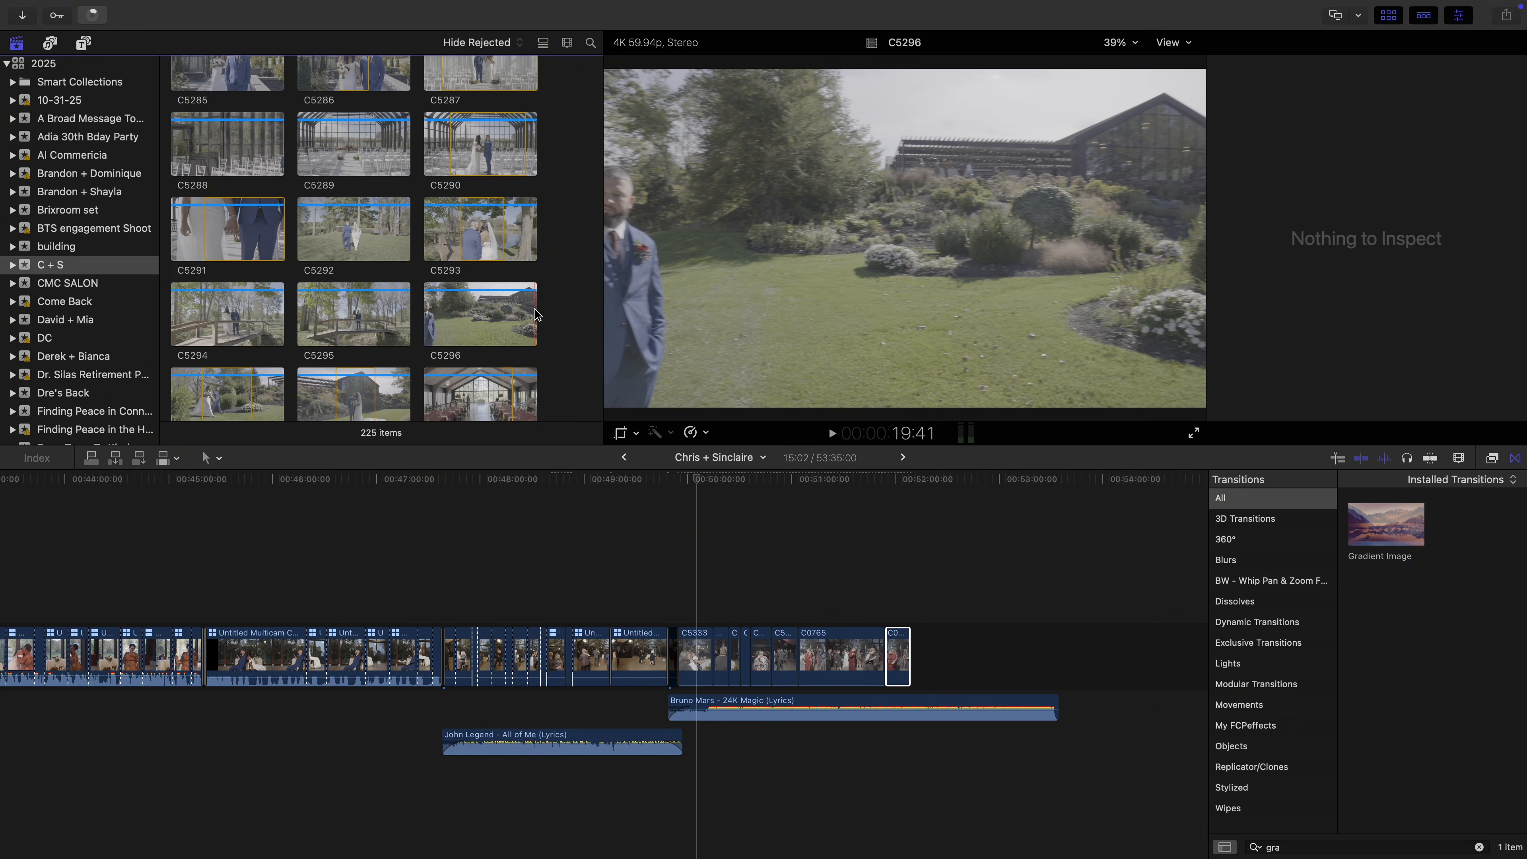
scroll(457, 301, "down", 2)
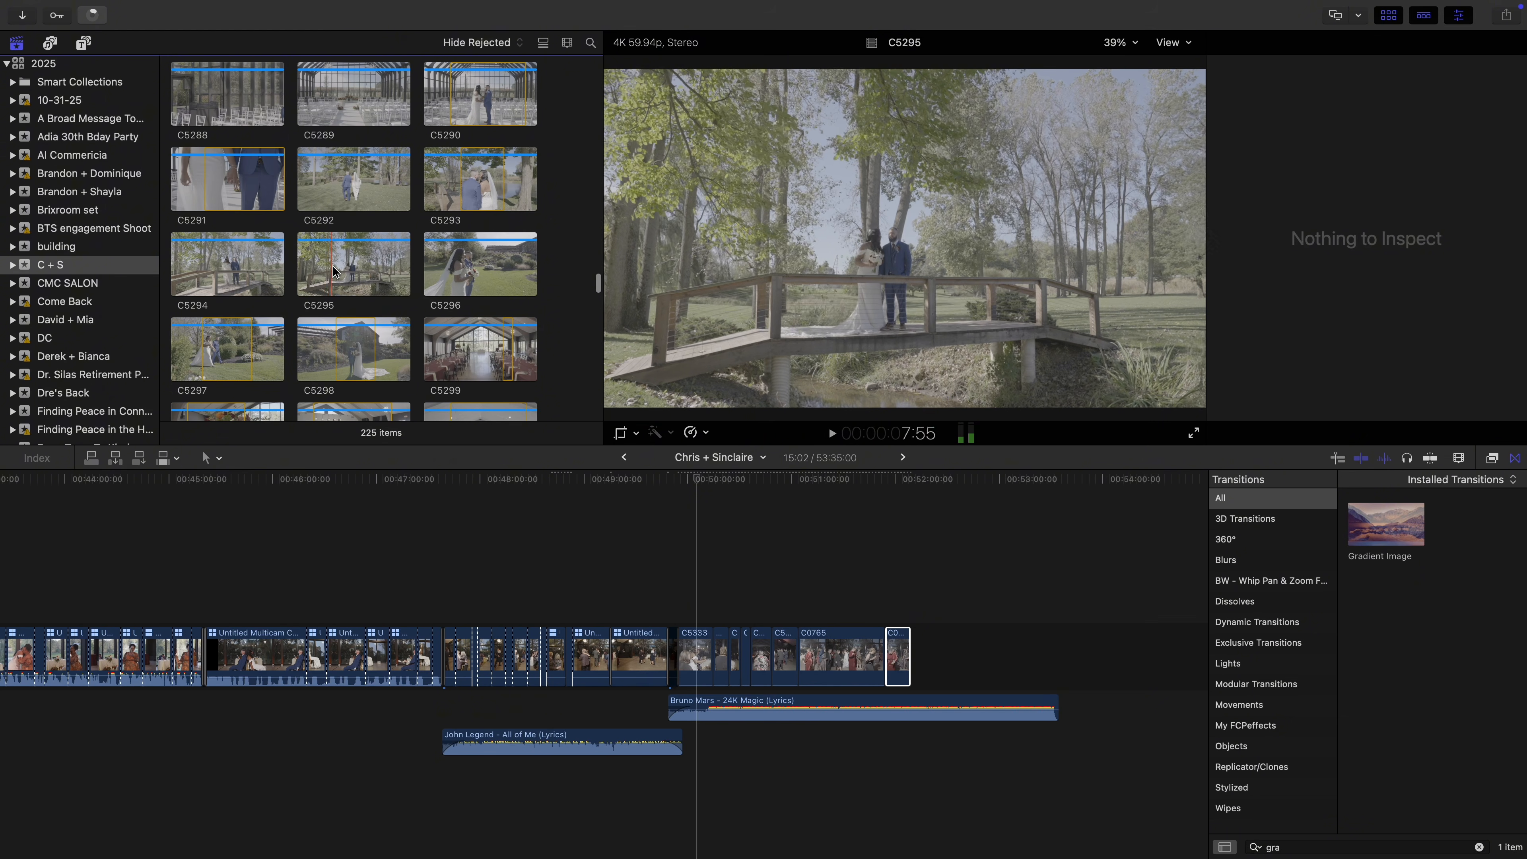
left_click_drag(339, 271, 944, 644)
key("super+shift+v")
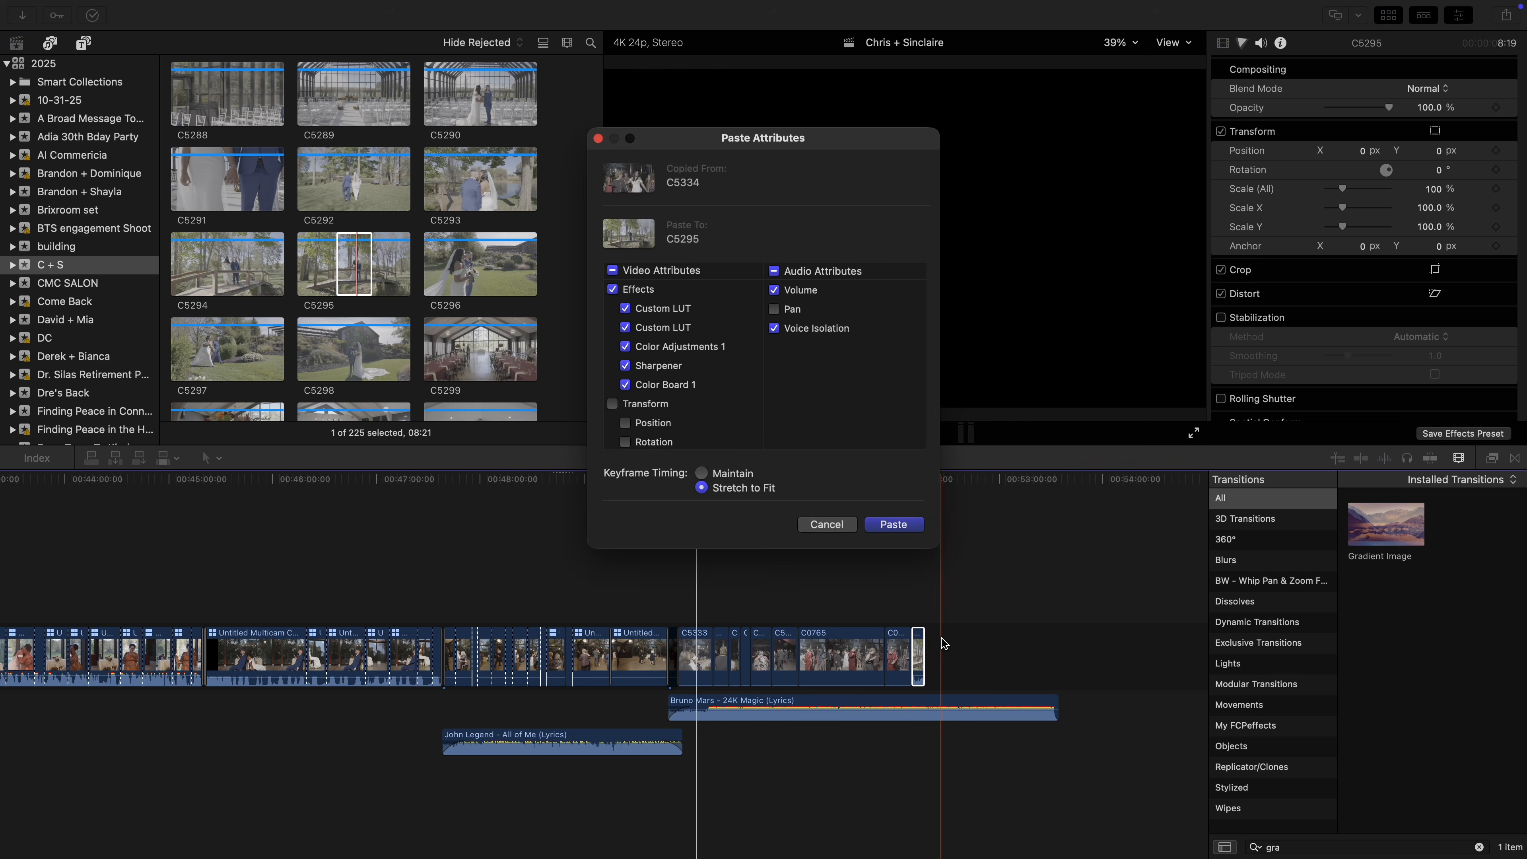
key("Return")
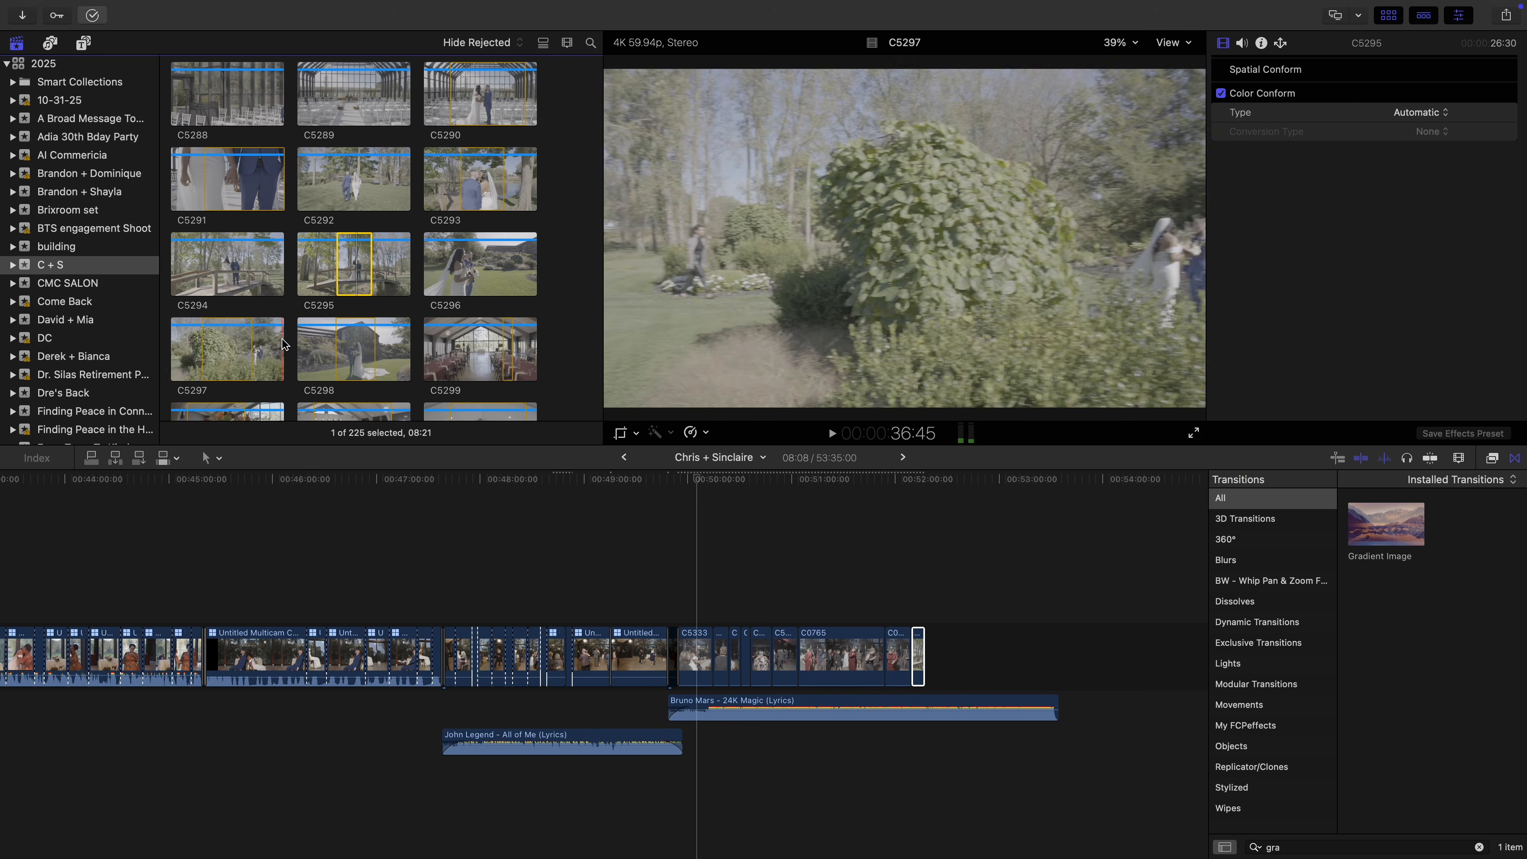
Add a range of about 8 seconds from C5292, the couple walking away, after C5295 and paste C5334's attributes onto it
scroll(286, 274, "up", 2)
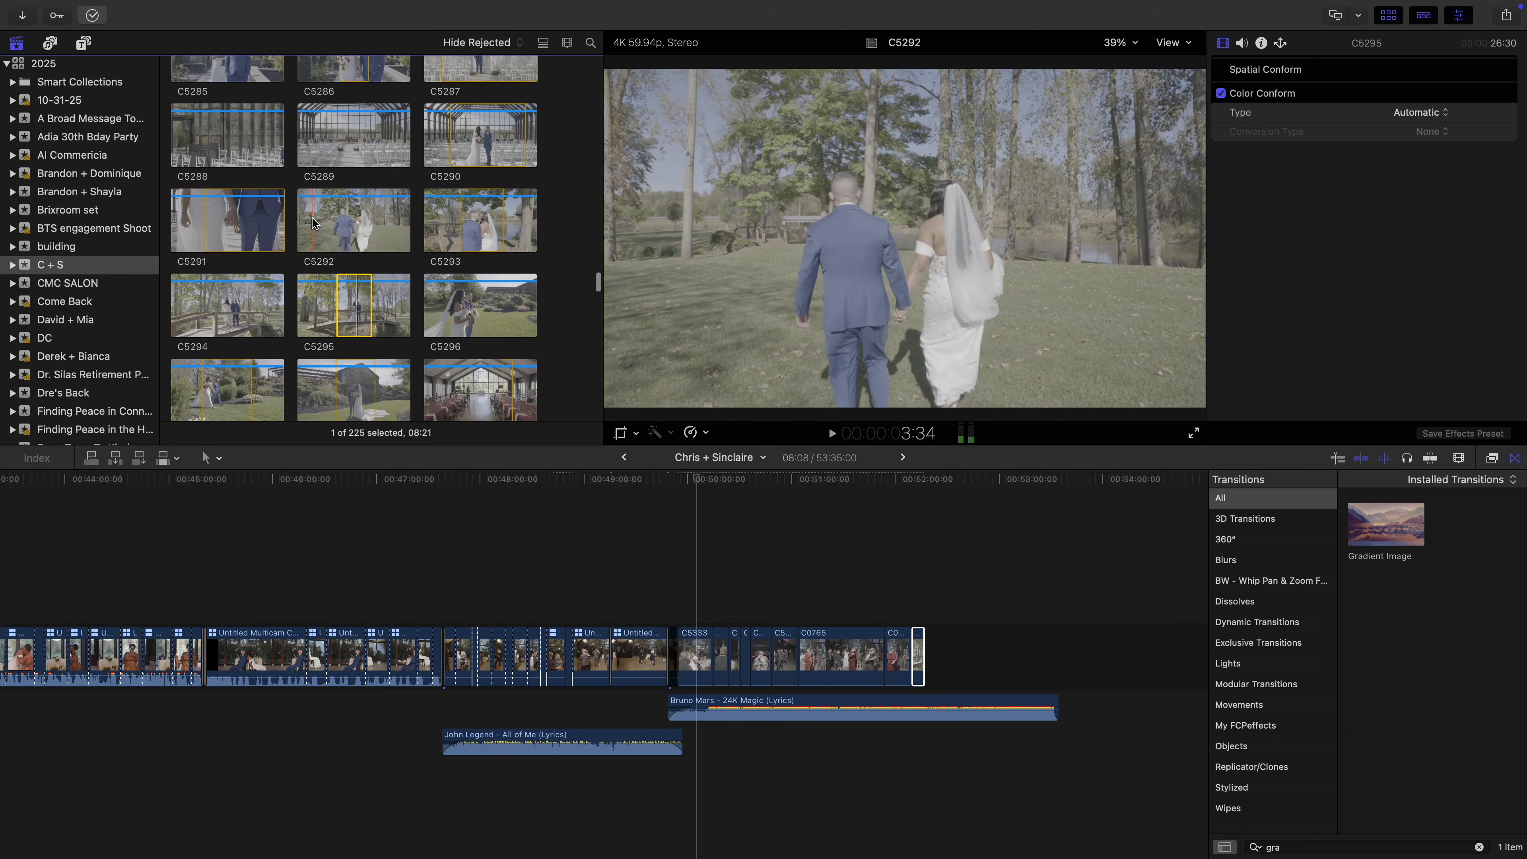
left_click_drag(327, 216, 350, 216)
left_click_drag(596, 429, 944, 656)
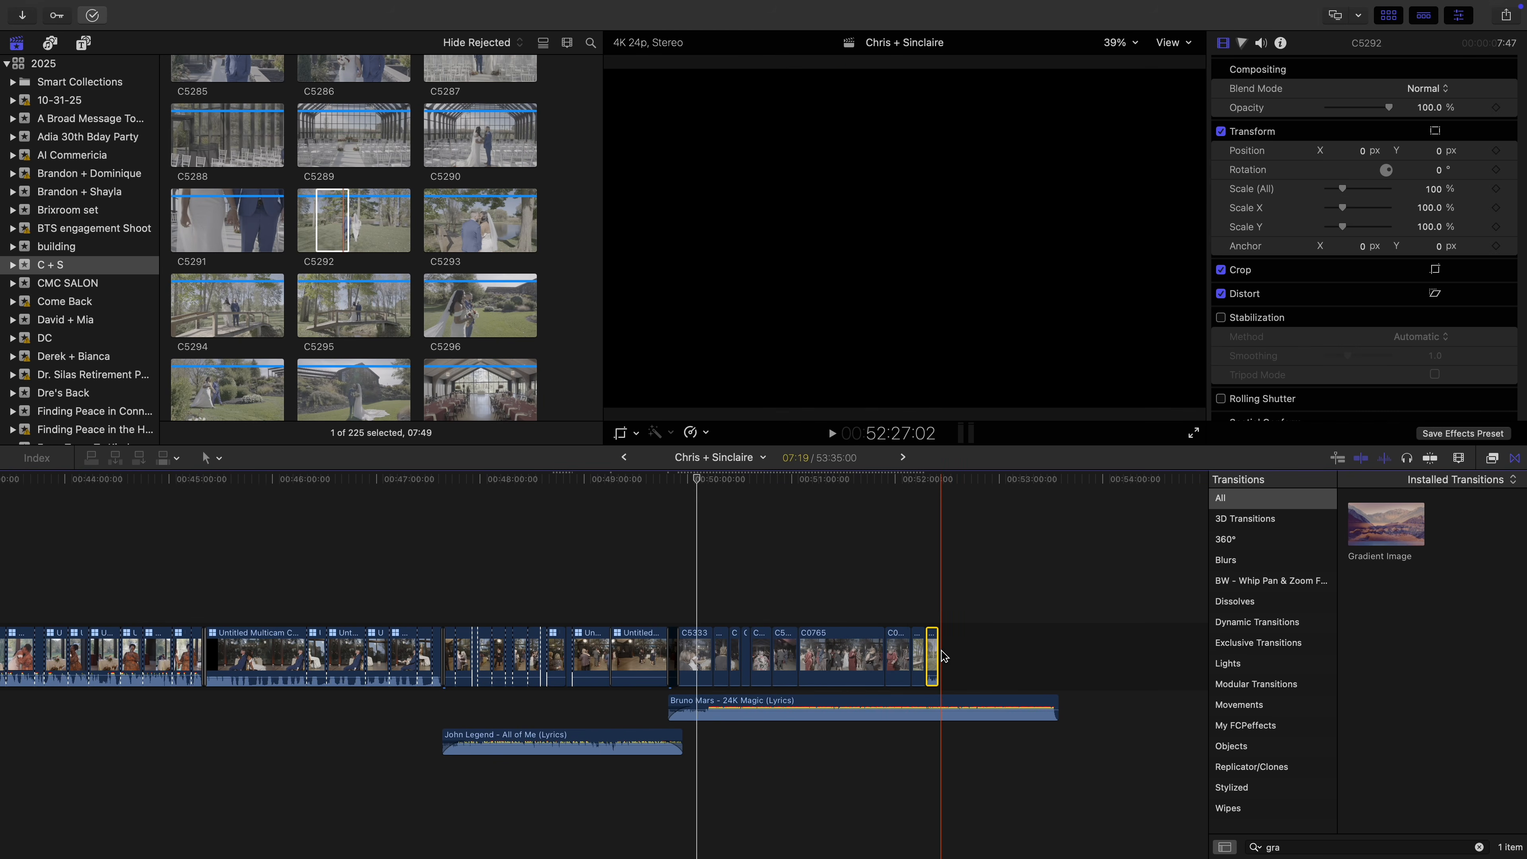
key("super+shift+v")
key("Return")
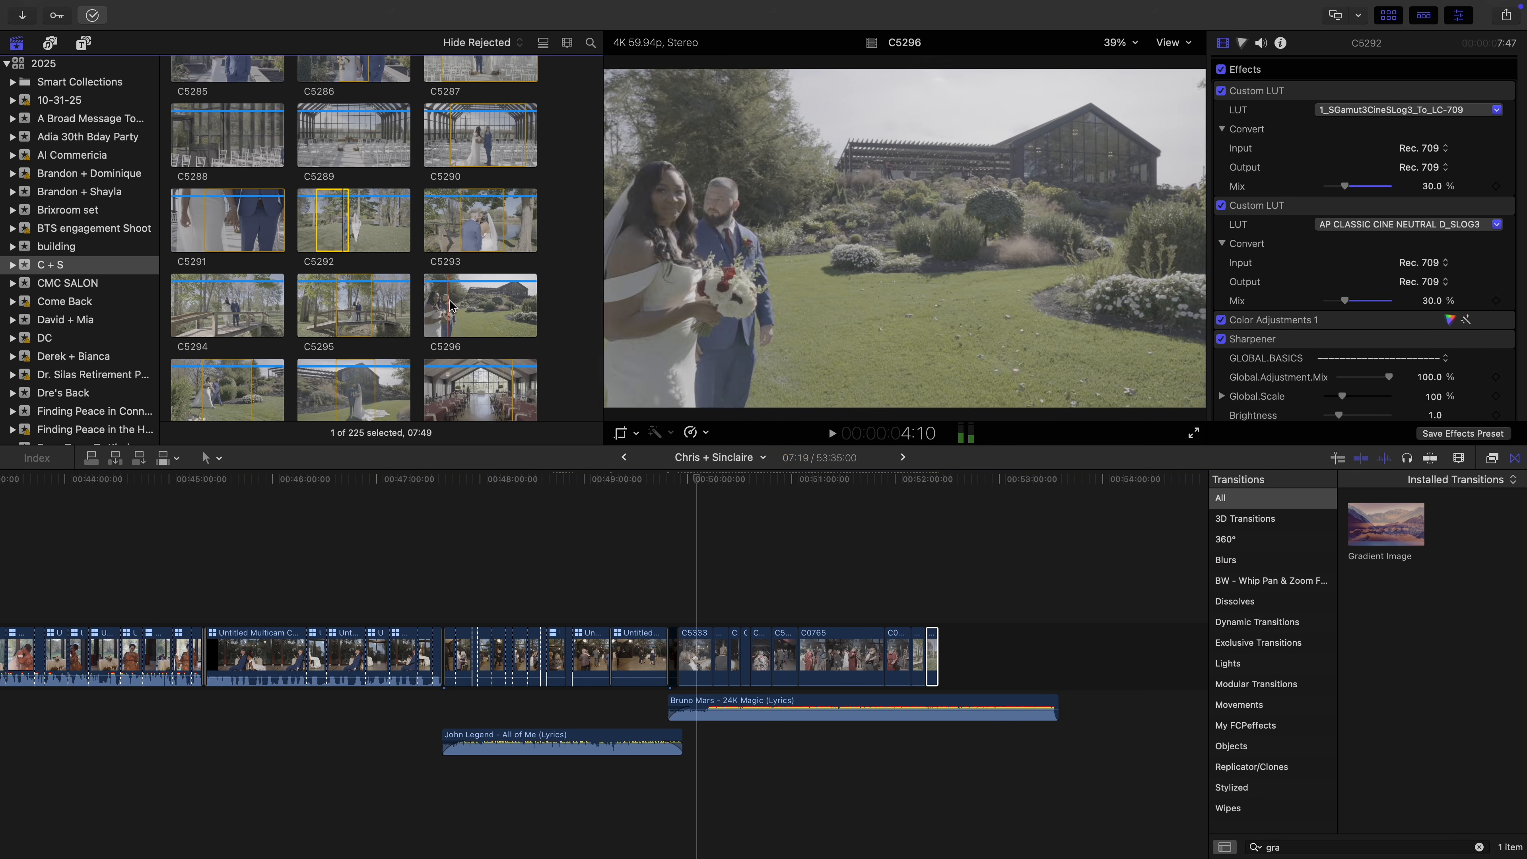
Add a range of about 4 seconds from C5290, the couple in the glass chapel, after C5292 and paste C5334's attributes onto it
scroll(442, 288, "up", 2)
scroll(442, 282, "up", 1)
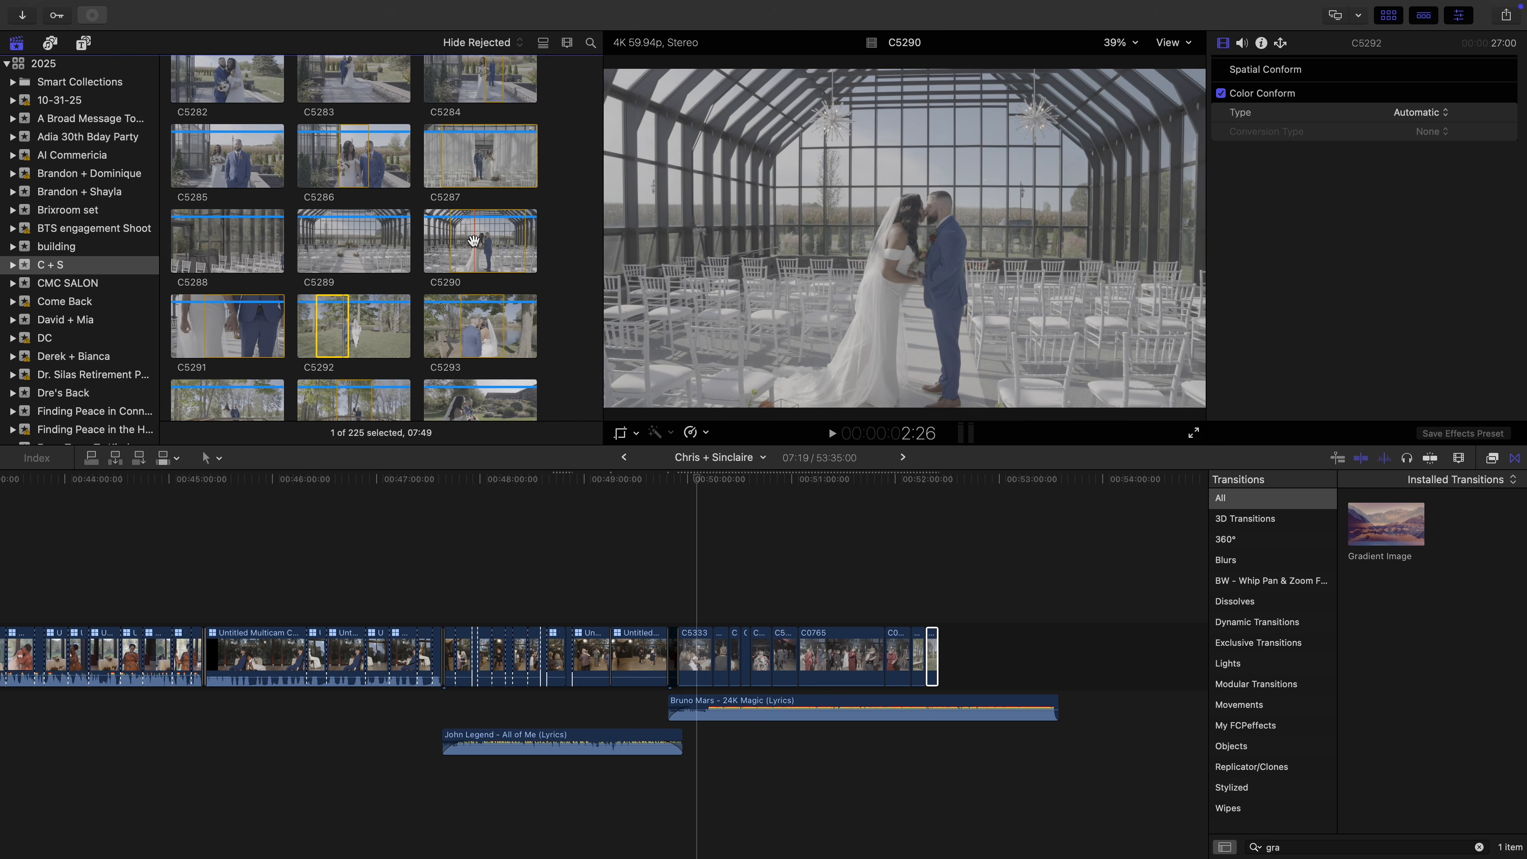
left_click_drag(473, 243, 1010, 654)
left_click(937, 637)
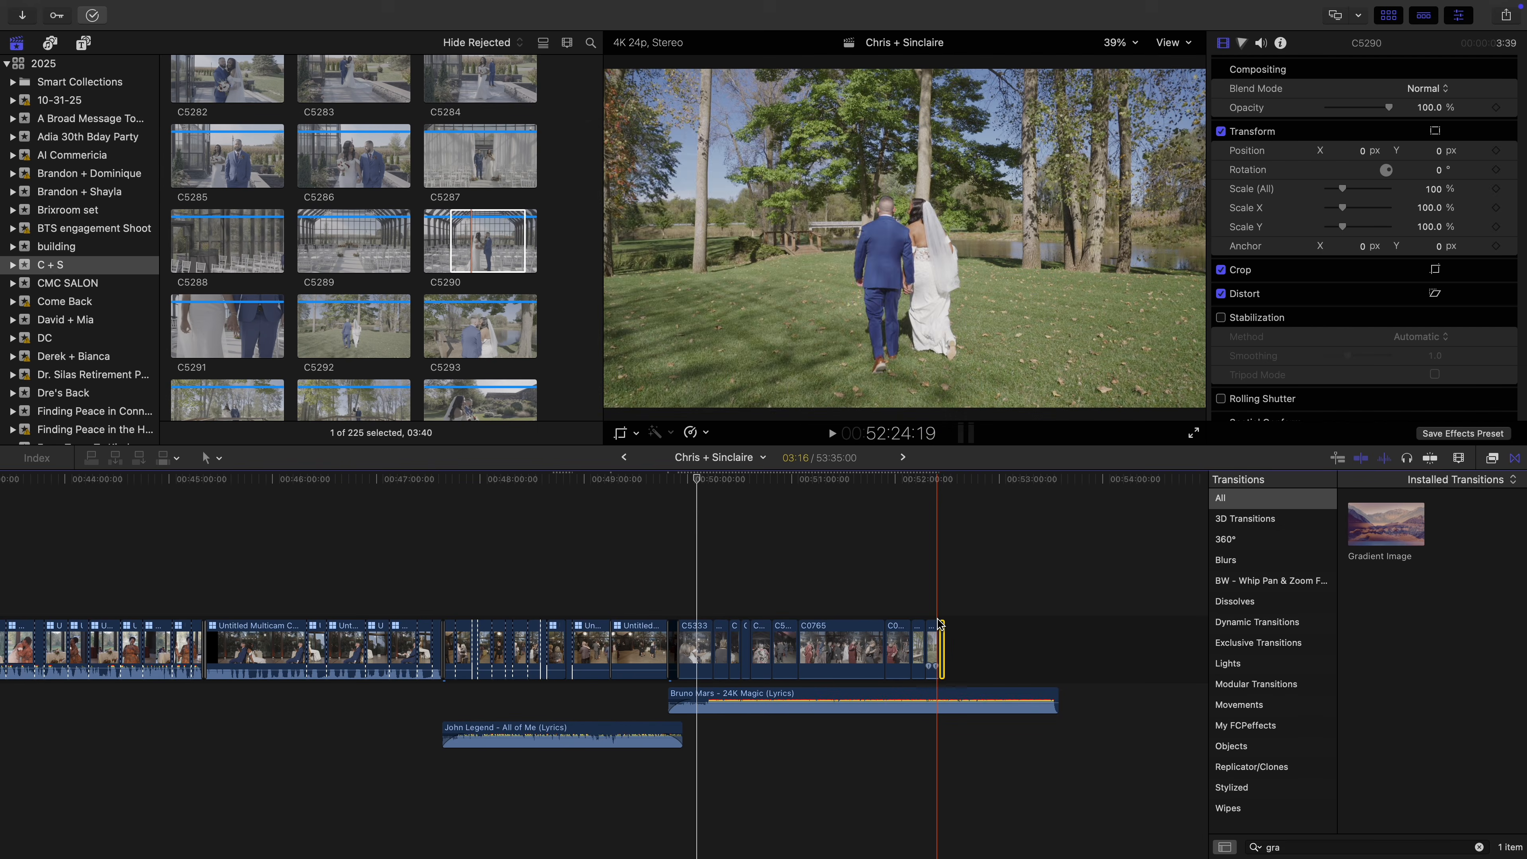
key("super+shift+v")
key("Return")
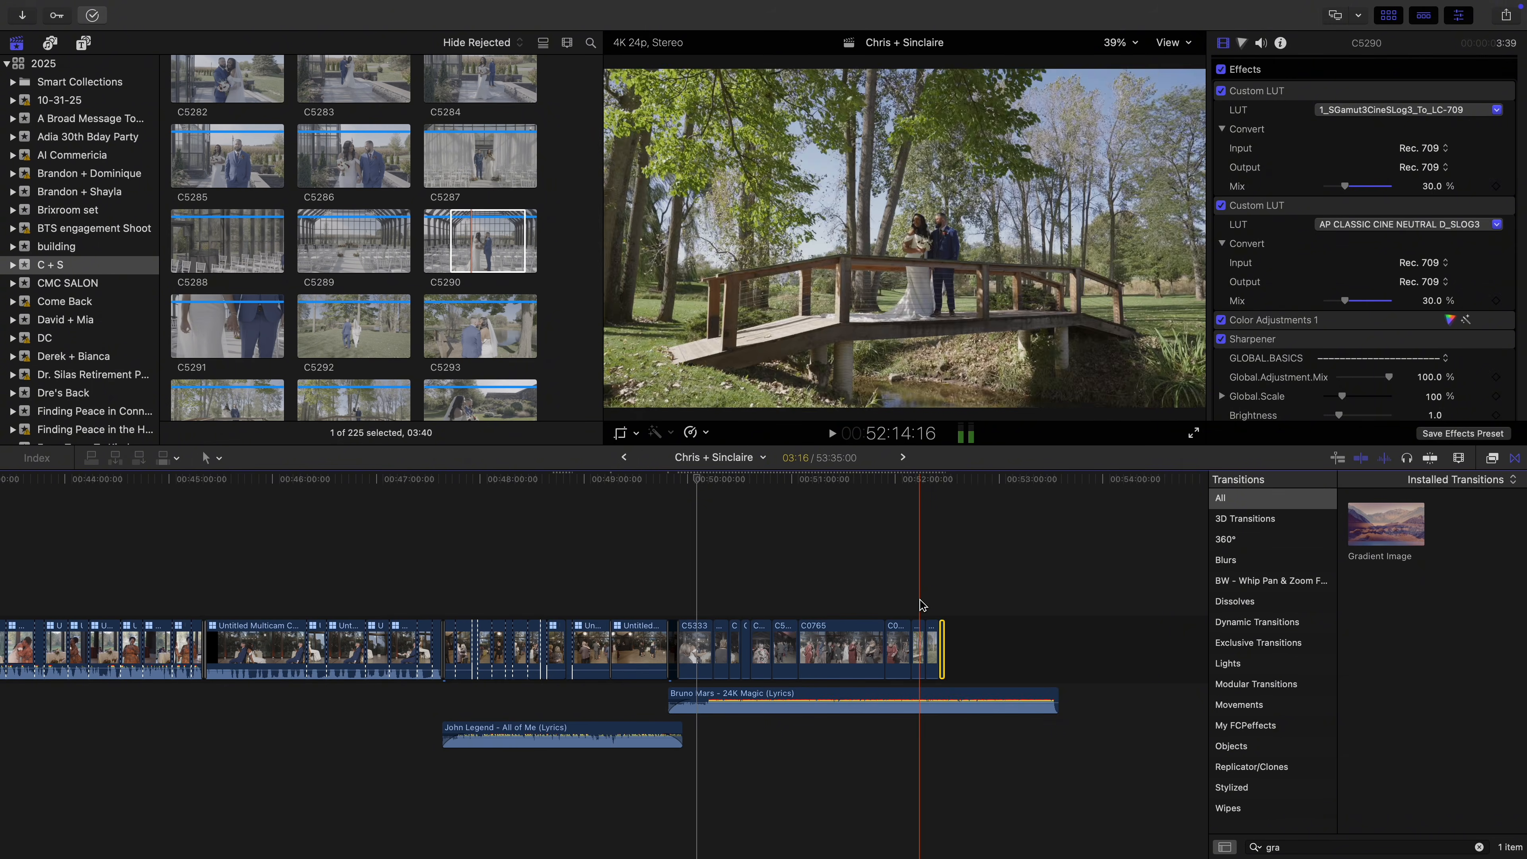
Slow the last three clips, C5295, C5292 and C5290, to half speed with Smooth Slo-Mo
left_click_drag(920, 600, 956, 649)
left_click(697, 432)
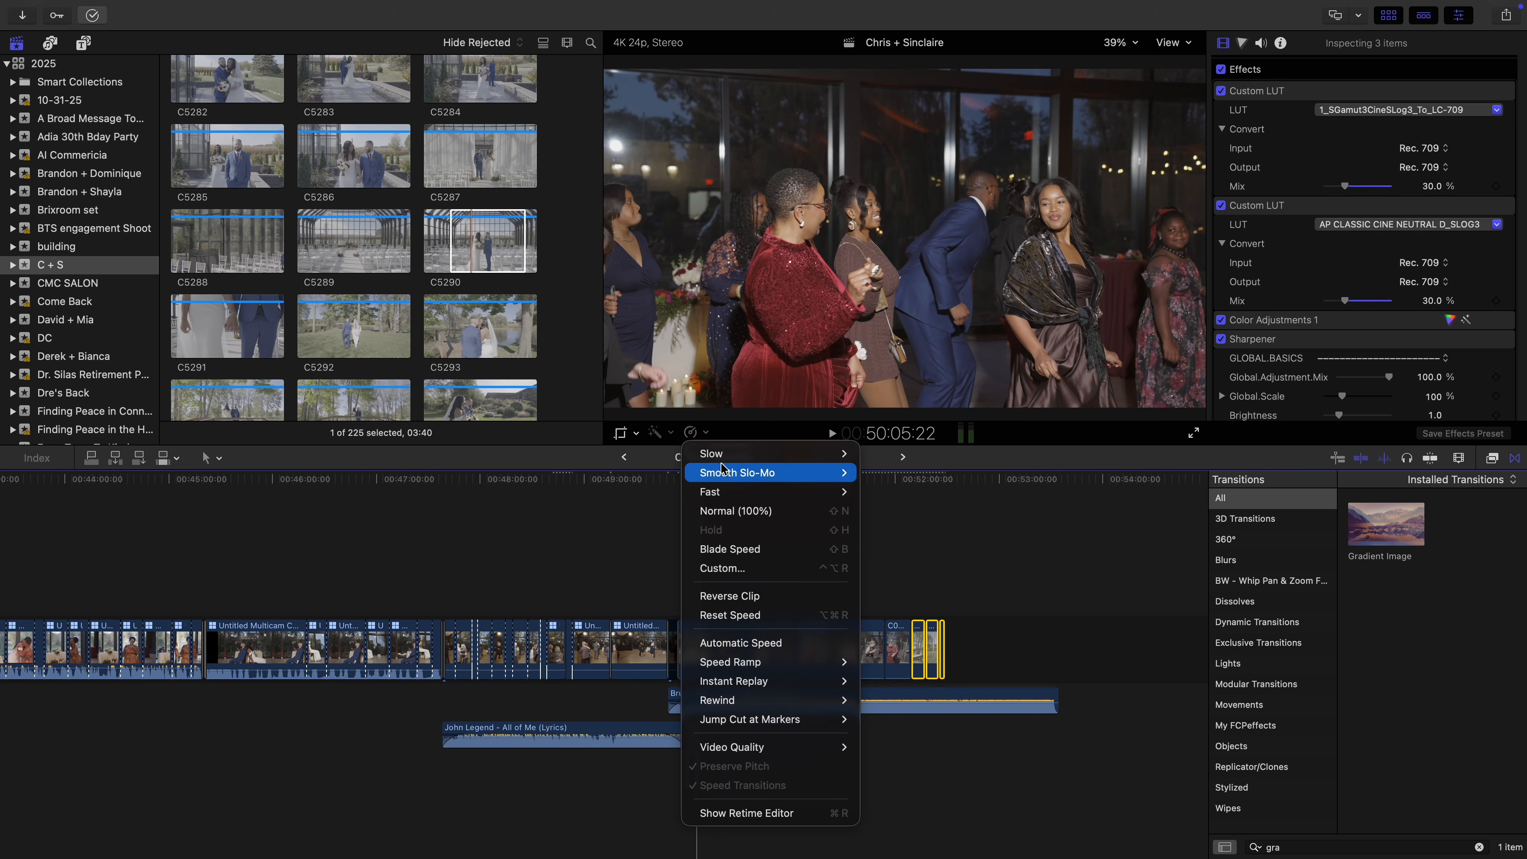
left_click(878, 473)
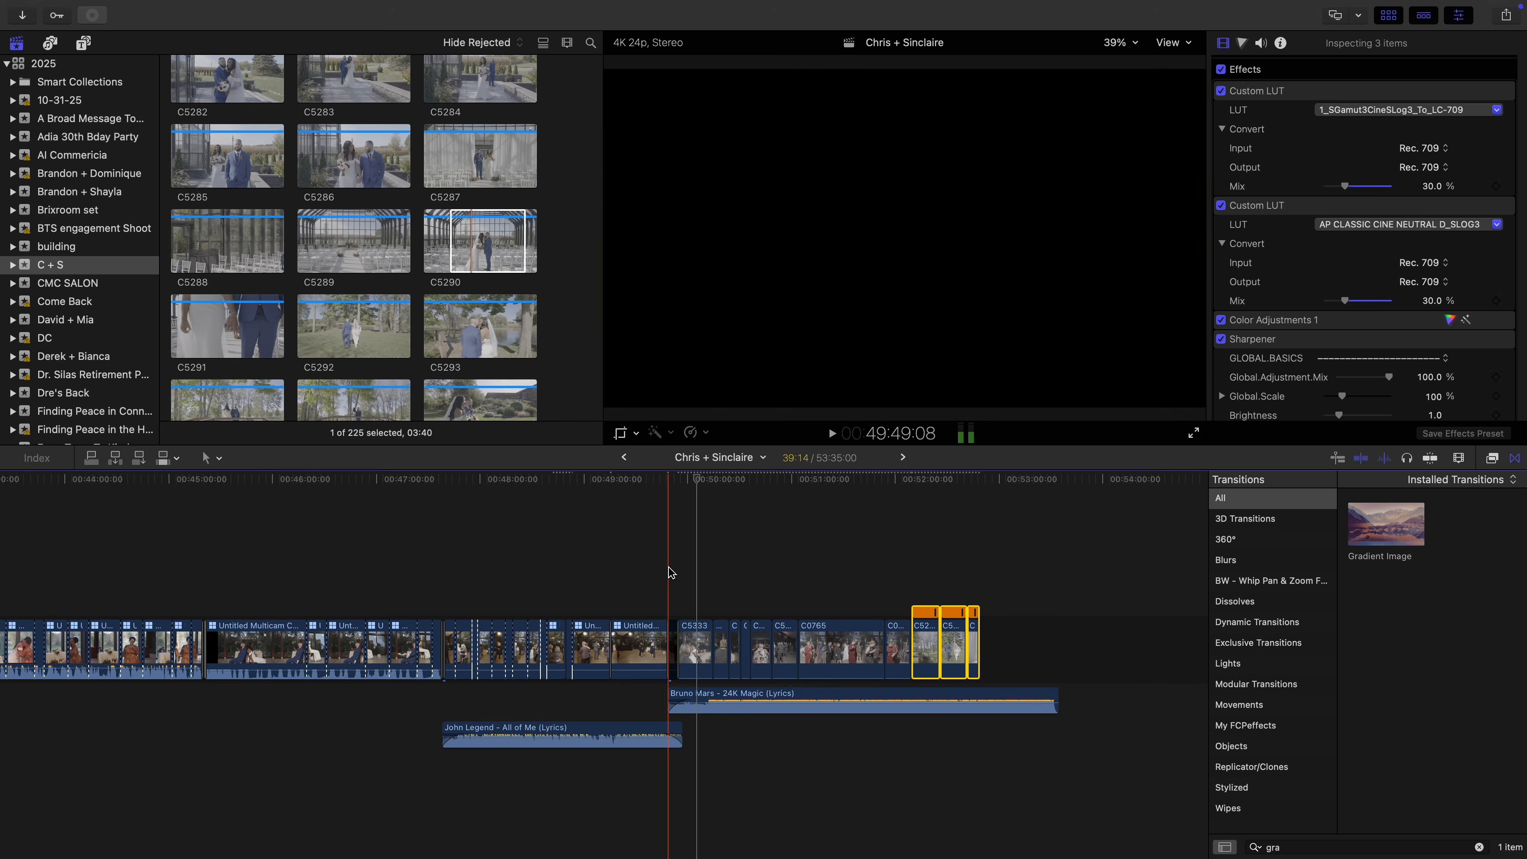
Trim the end of the song All of Me to about 49:49 and shift 24K Magic to start just after it
left_click(651, 569)
key("space")
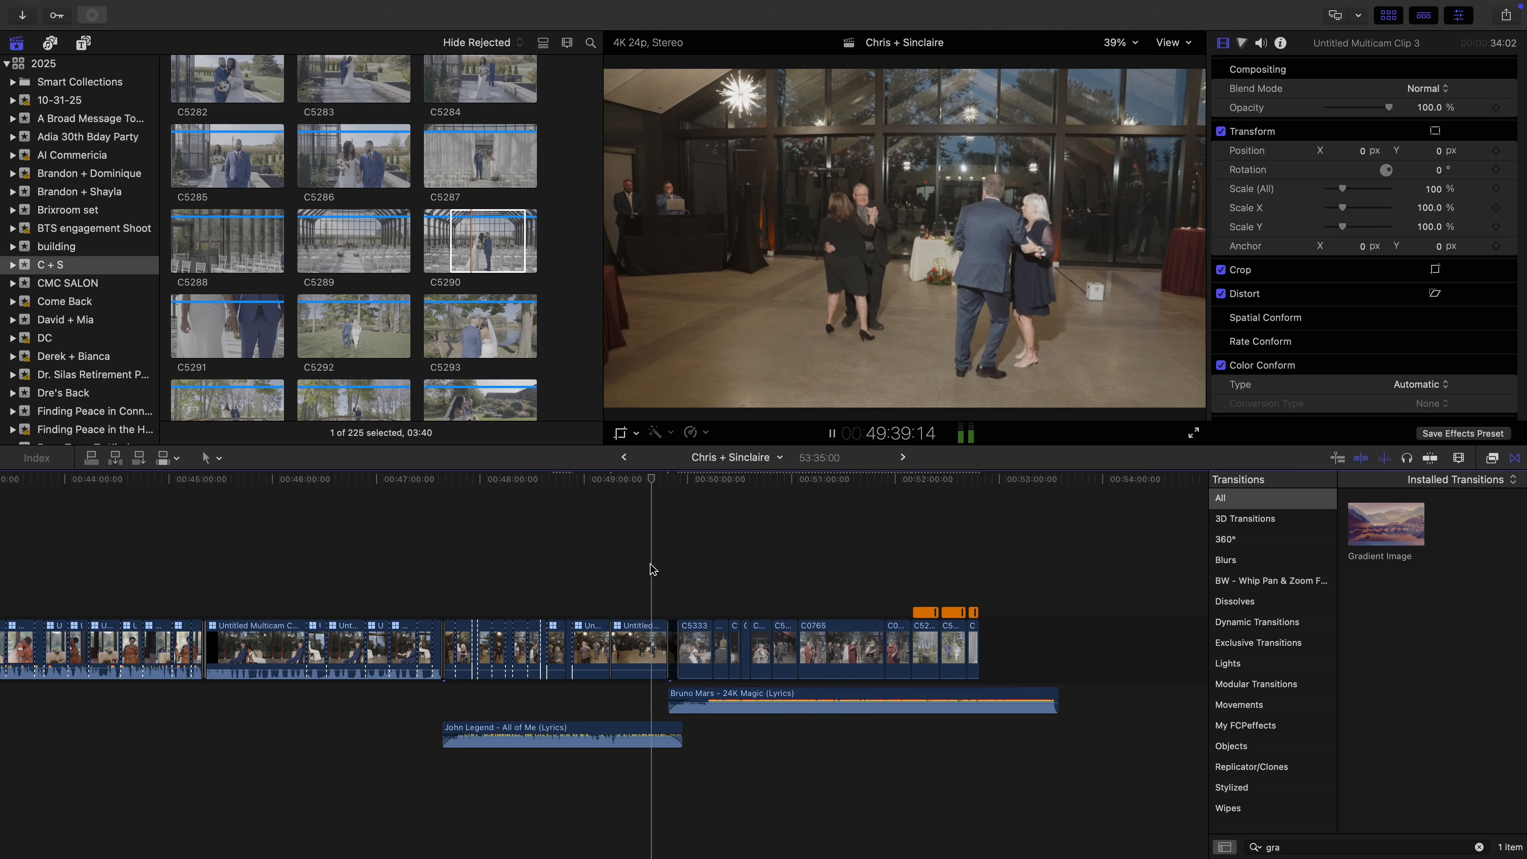
key("super+equal")
key("super+equal")
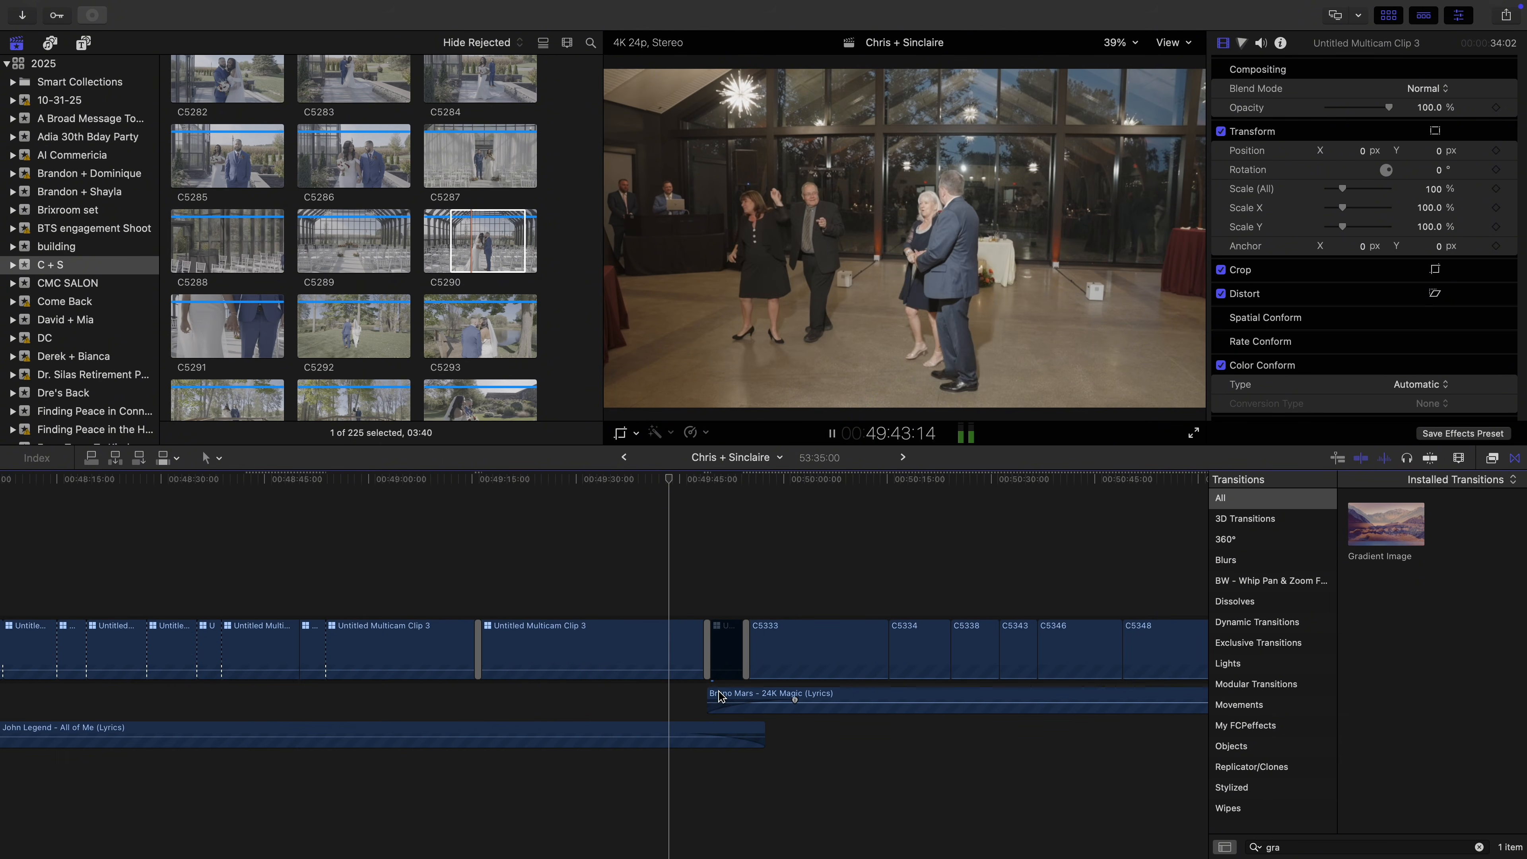
left_click_drag(715, 693, 703, 725)
key("space")
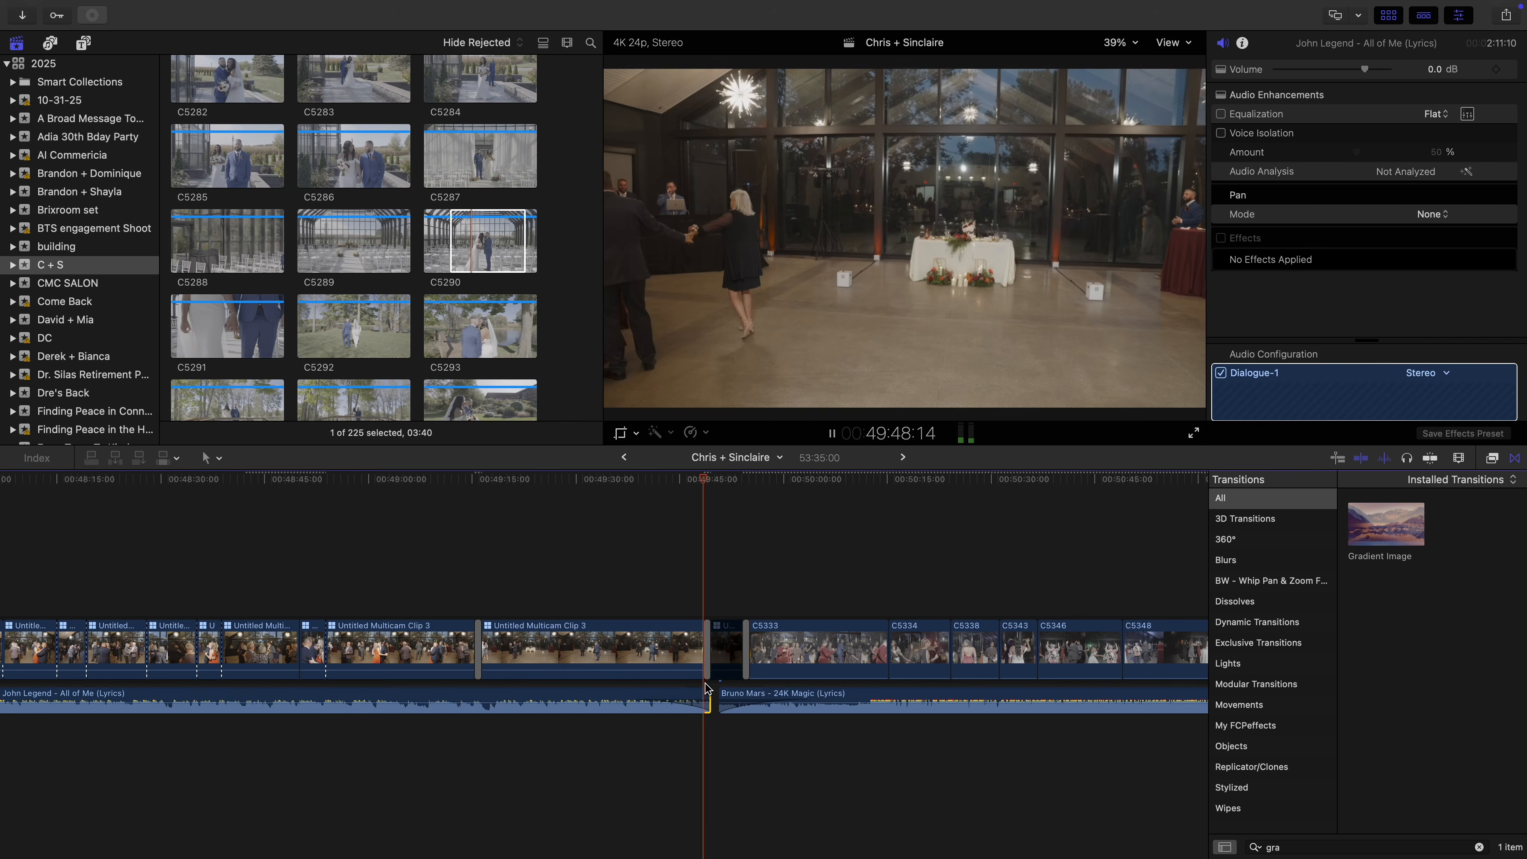
Split the black multicam clip before C5333, delete its second part, and move 24K Magic earlier to overlap the end of All of Me
key("space")
key("b")
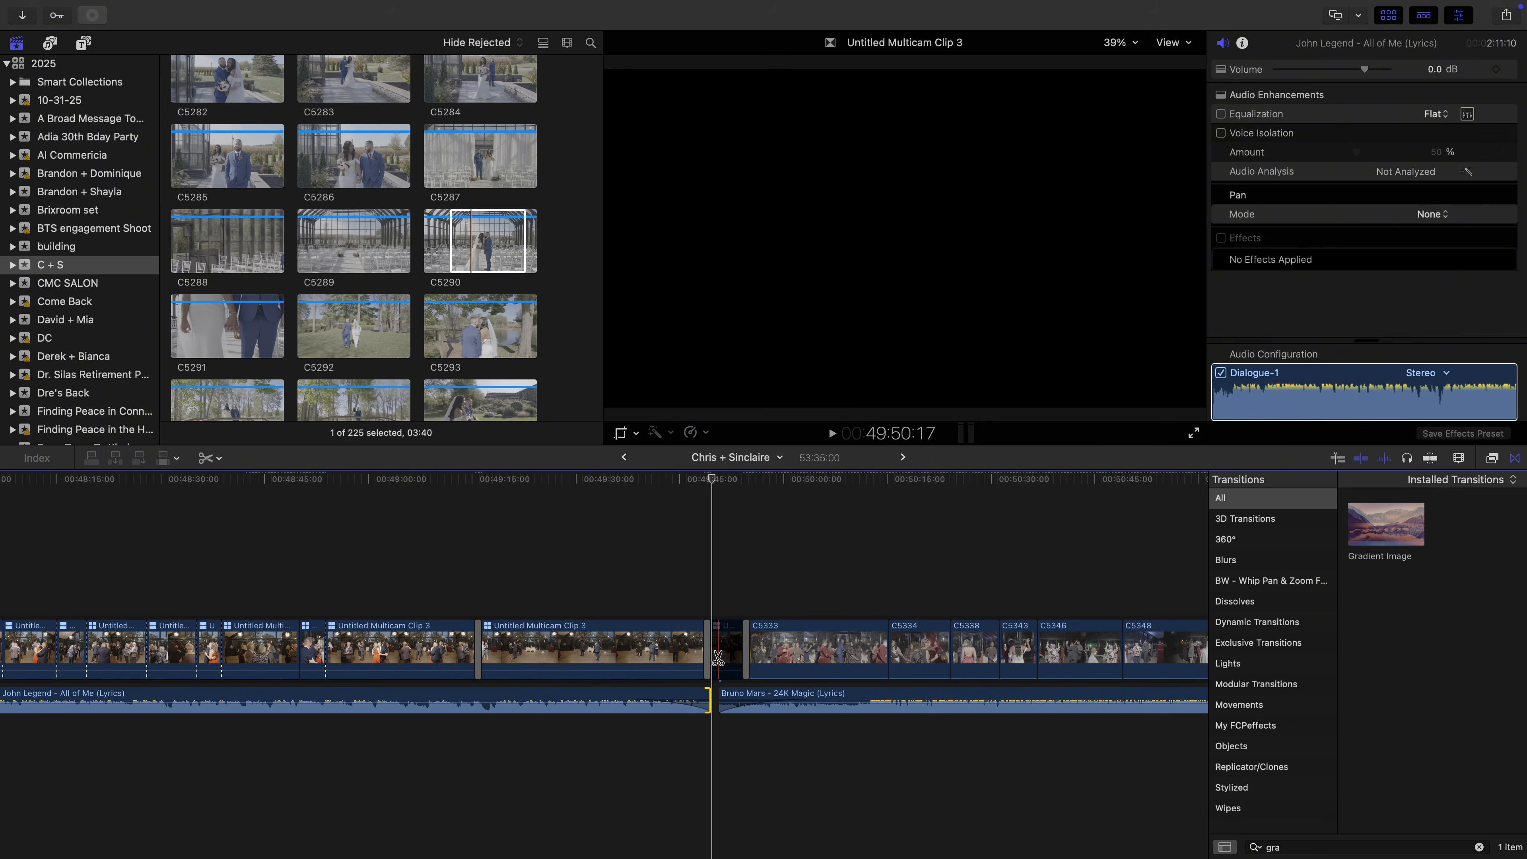
left_click(719, 656)
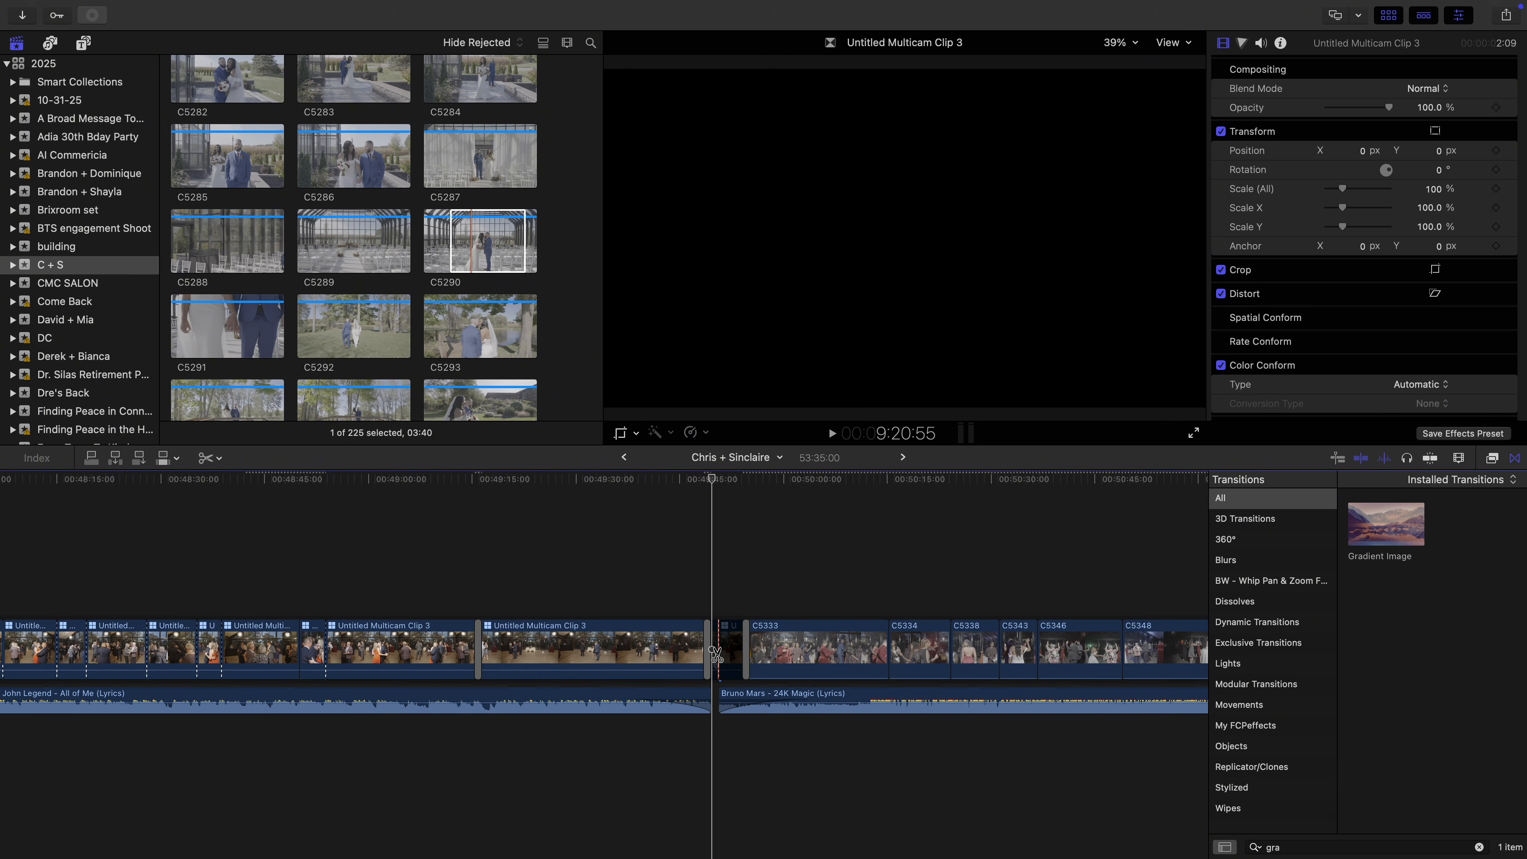
key("a")
left_click(726, 649)
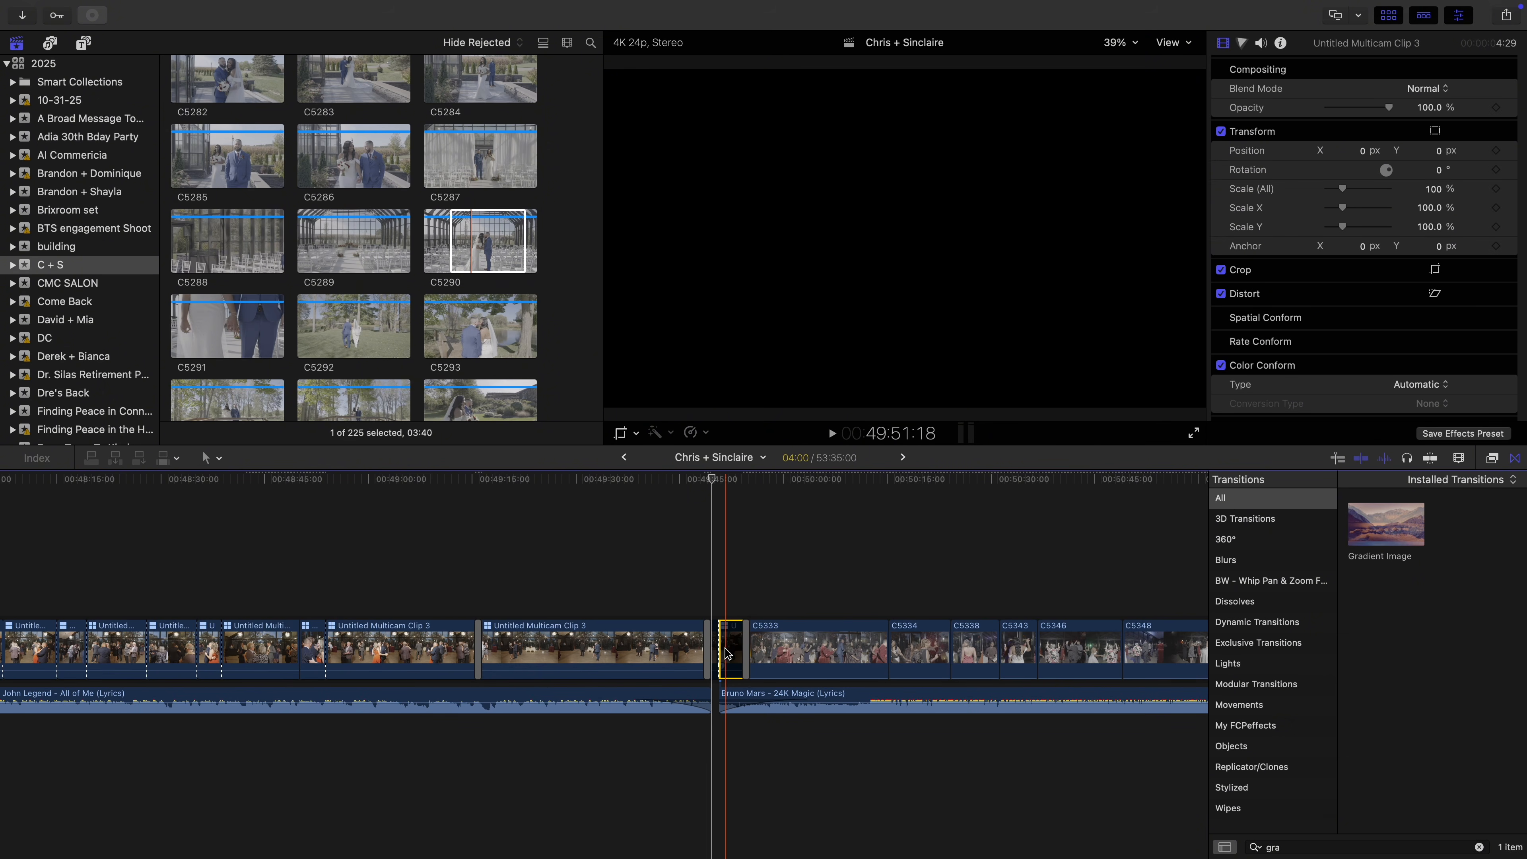
left_click_drag(729, 697, 713, 727)
left_click(701, 601)
key("space")
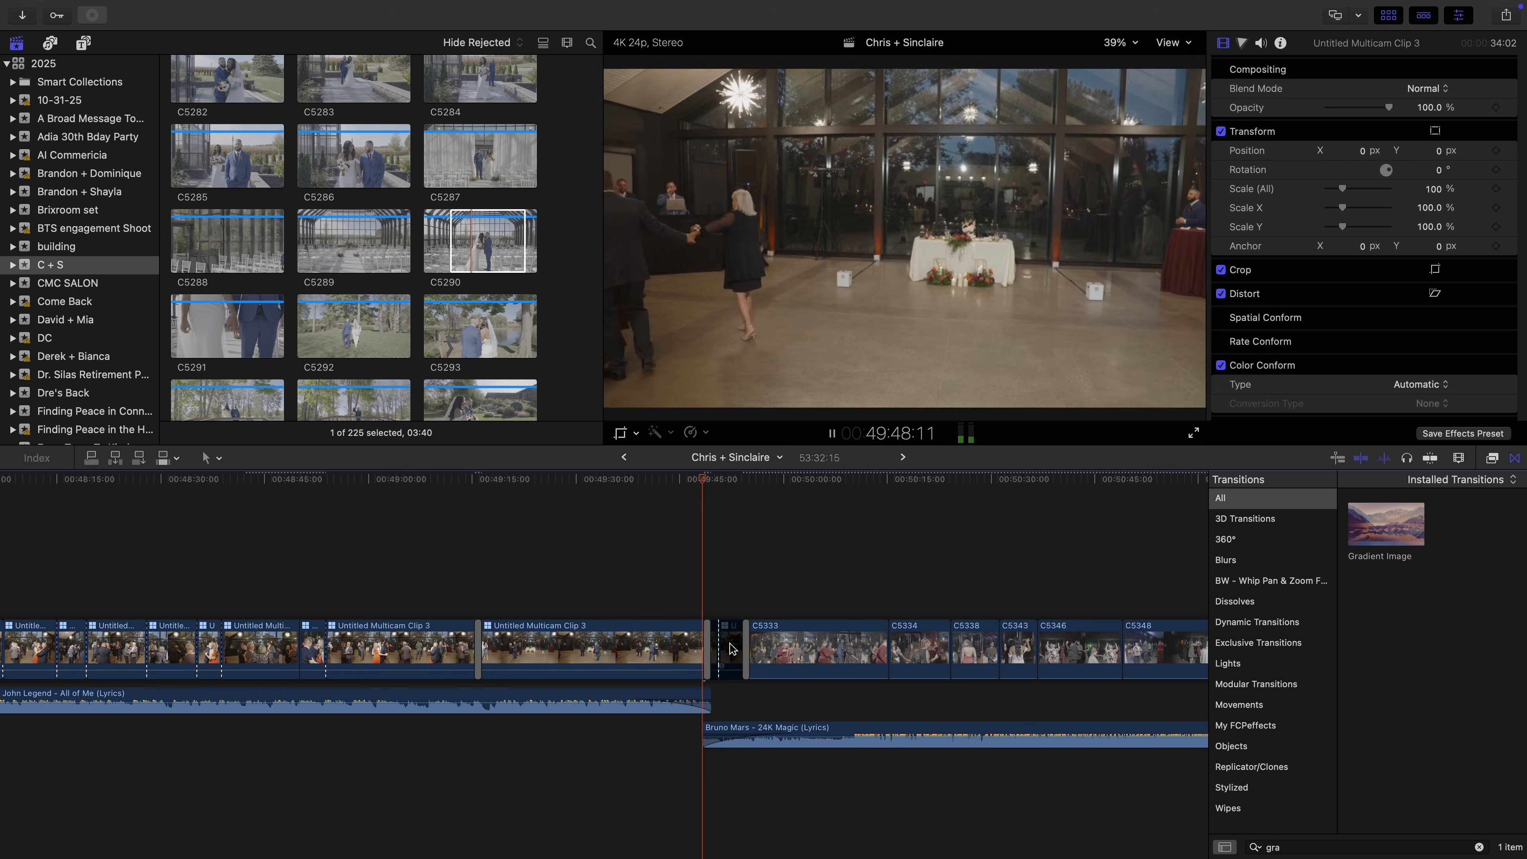
left_click(732, 649)
key("Delete")
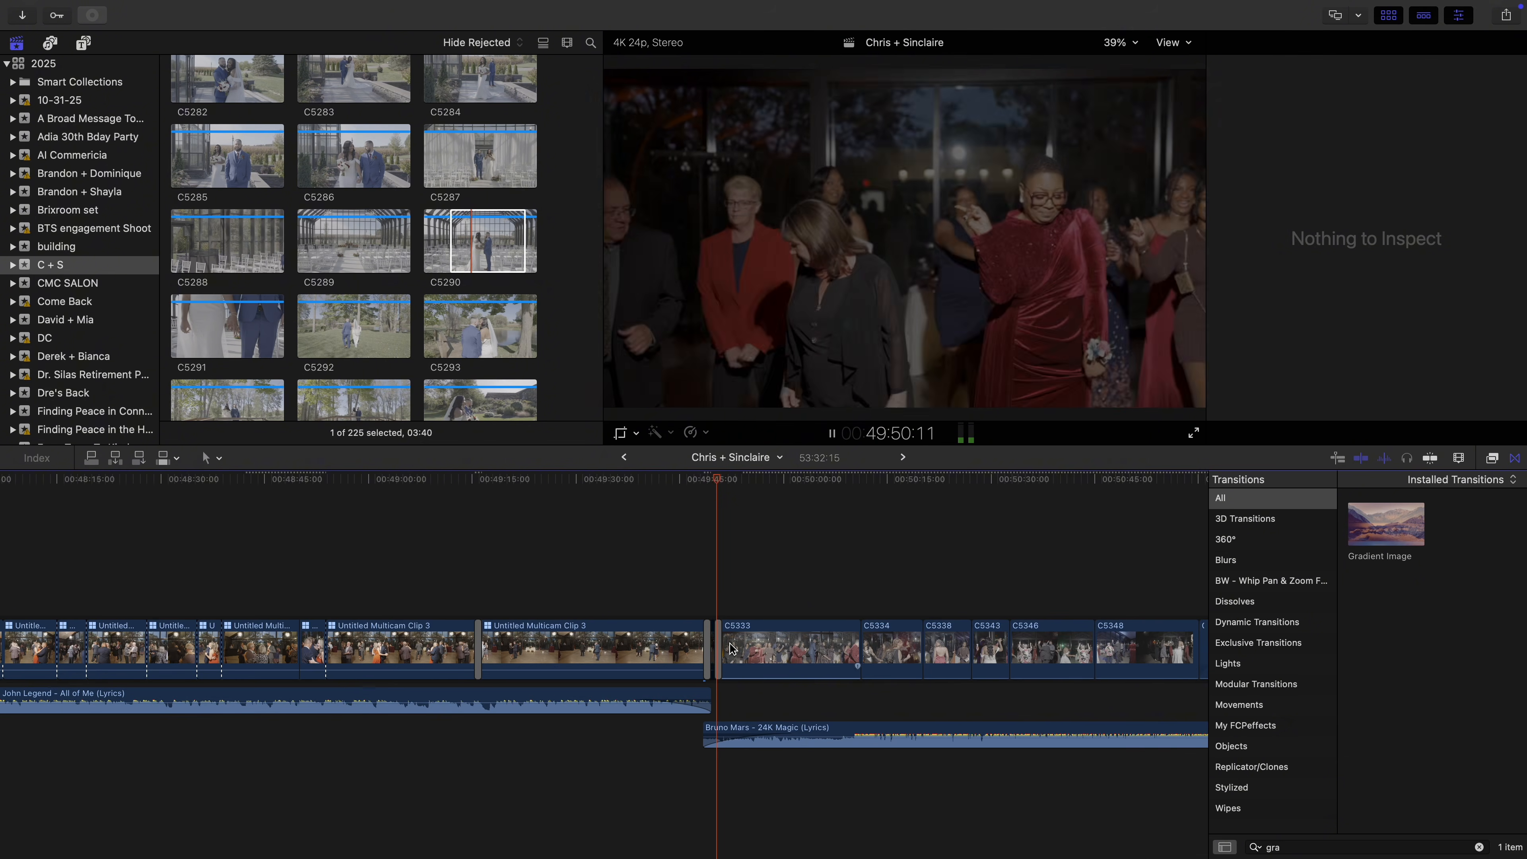
Shorten C5333 to about 13 seconds and trim about 19 seconds off the start of 24K Magic
scroll(739, 629, "left", 1)
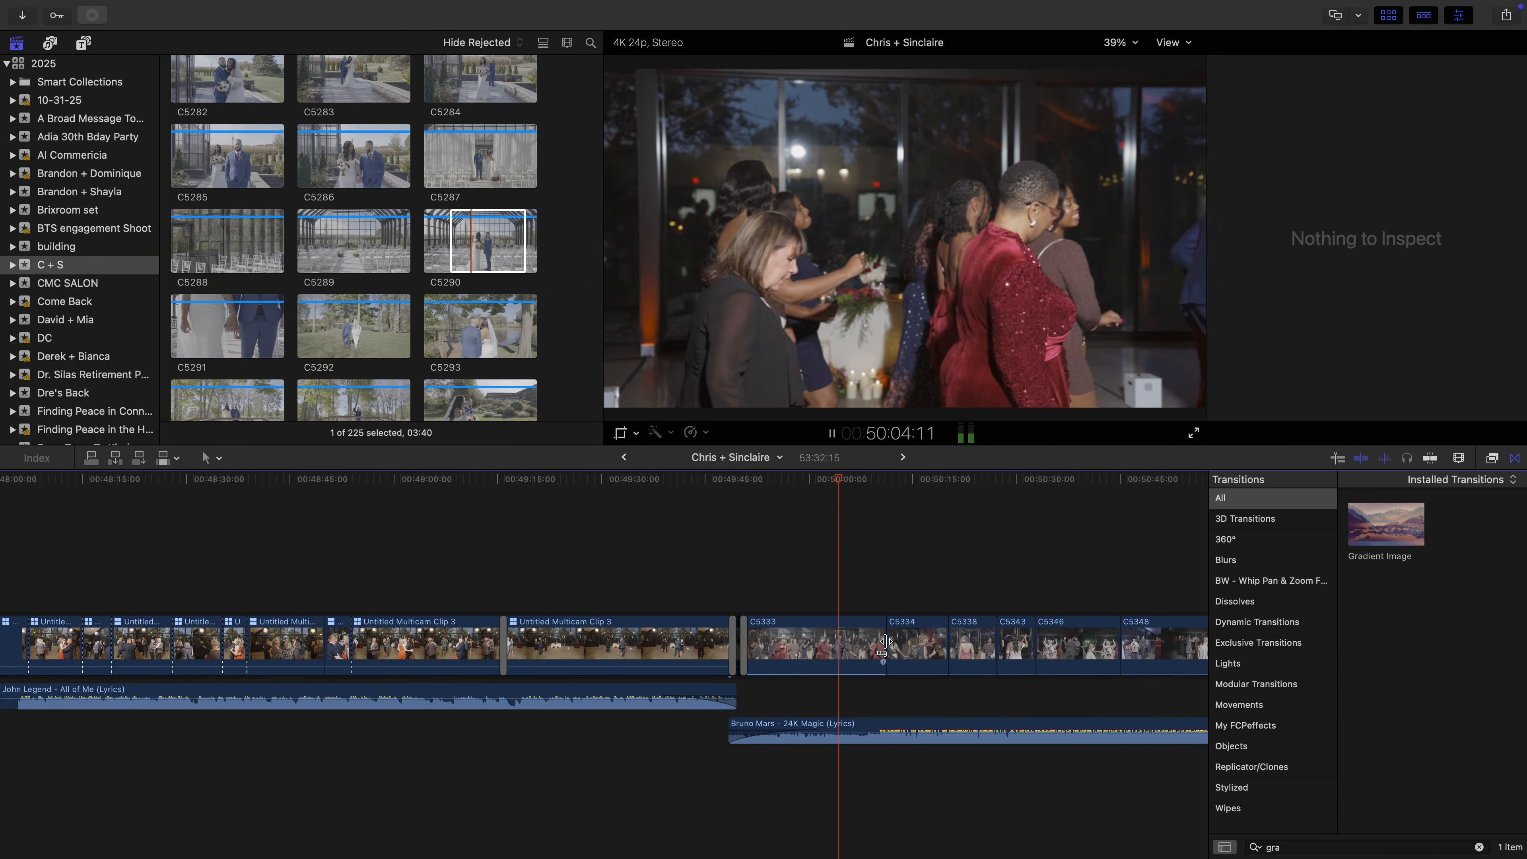
left_click_drag(884, 641, 846, 648)
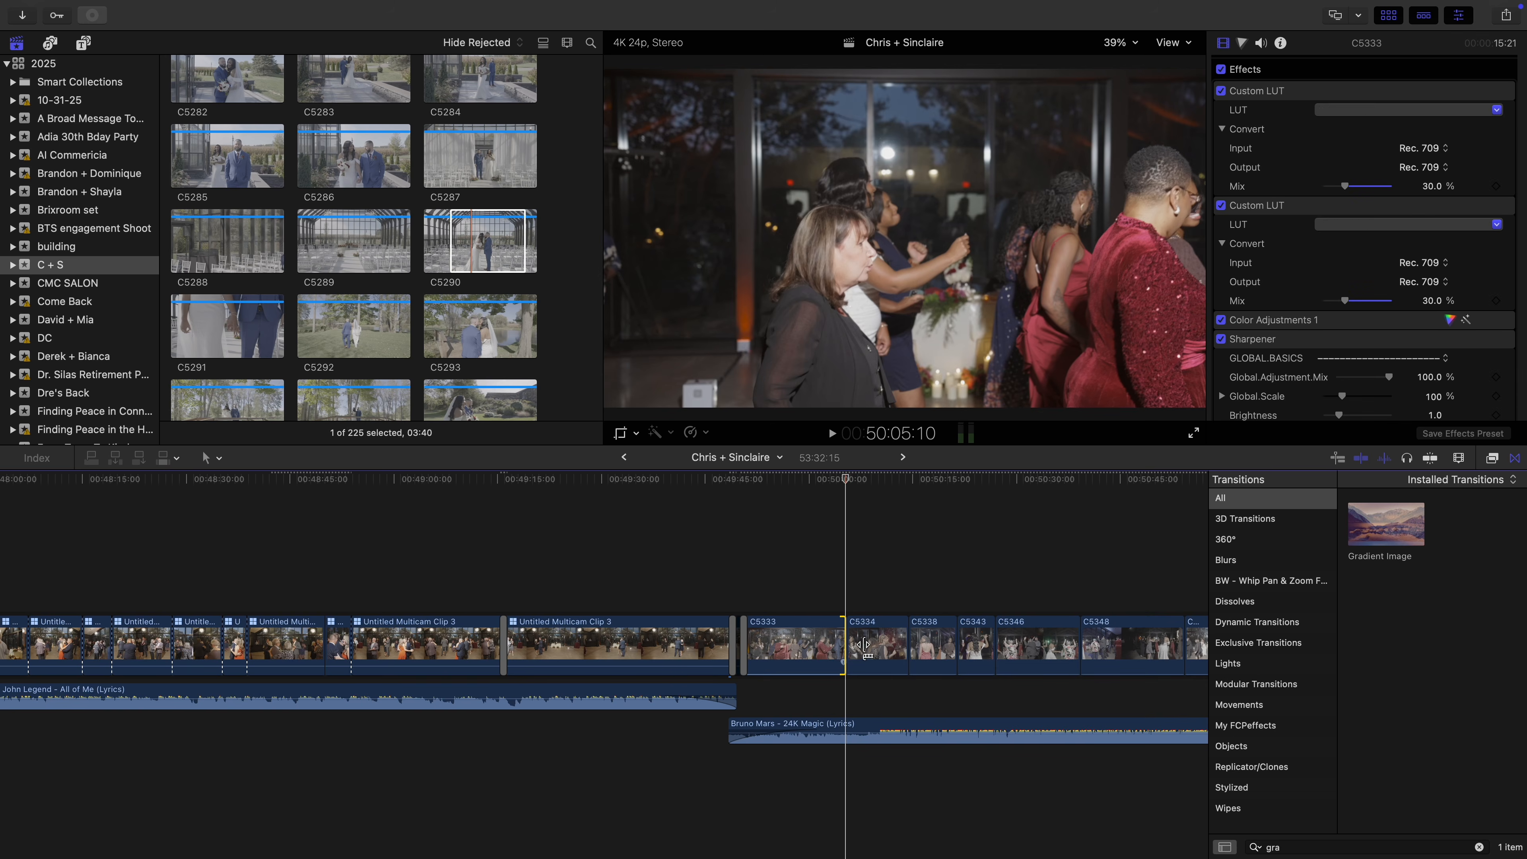
key("space")
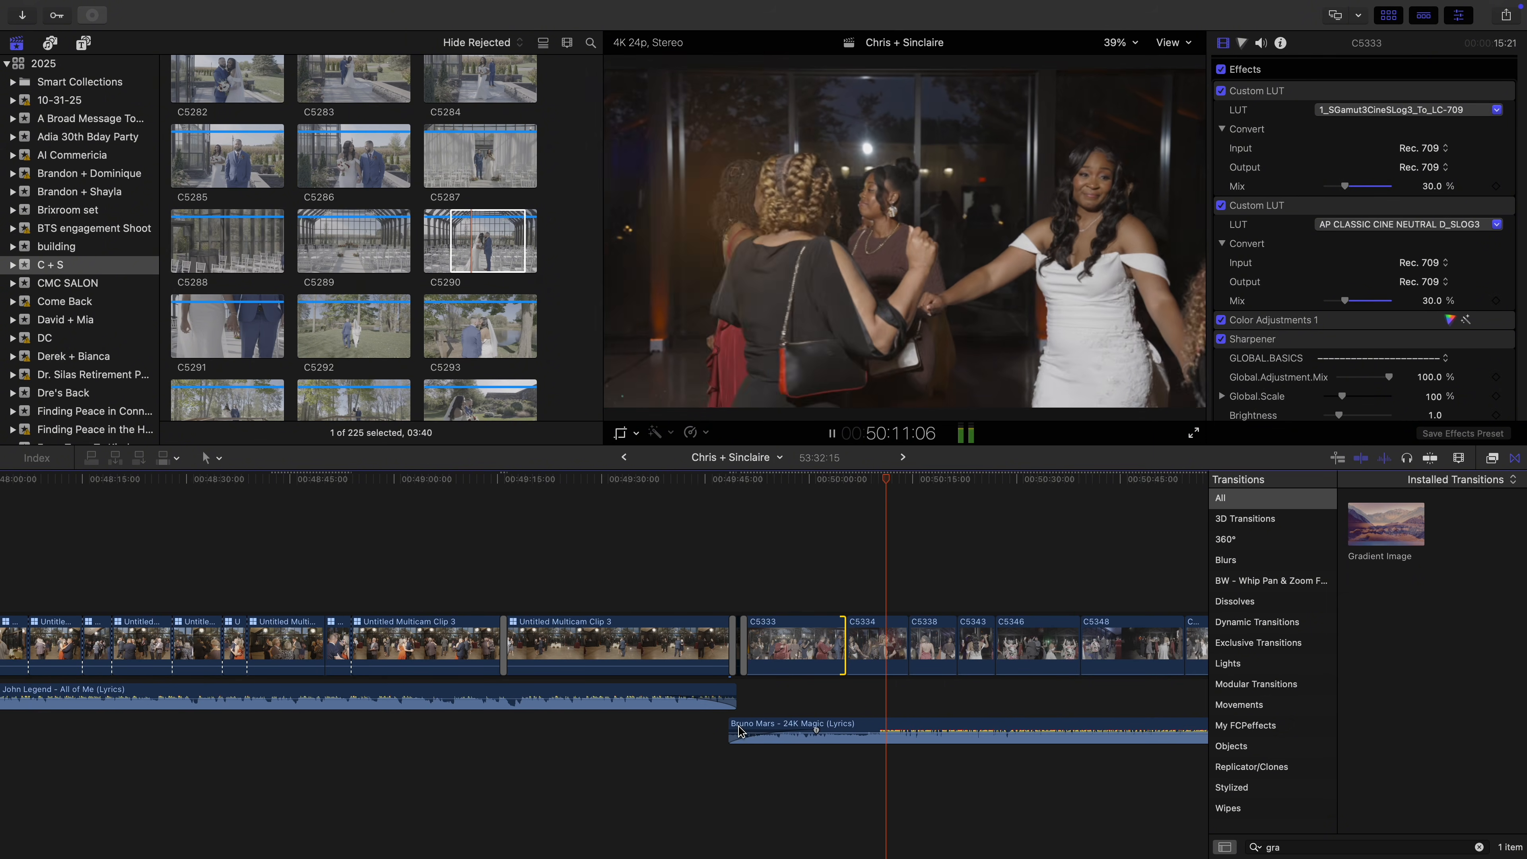
mouse_move(736, 728)
left_mouse_down()
mouse_move(864, 724)
mouse_move(848, 710)
mouse_move(747, 729)
left_mouse_up()
left_click(730, 604)
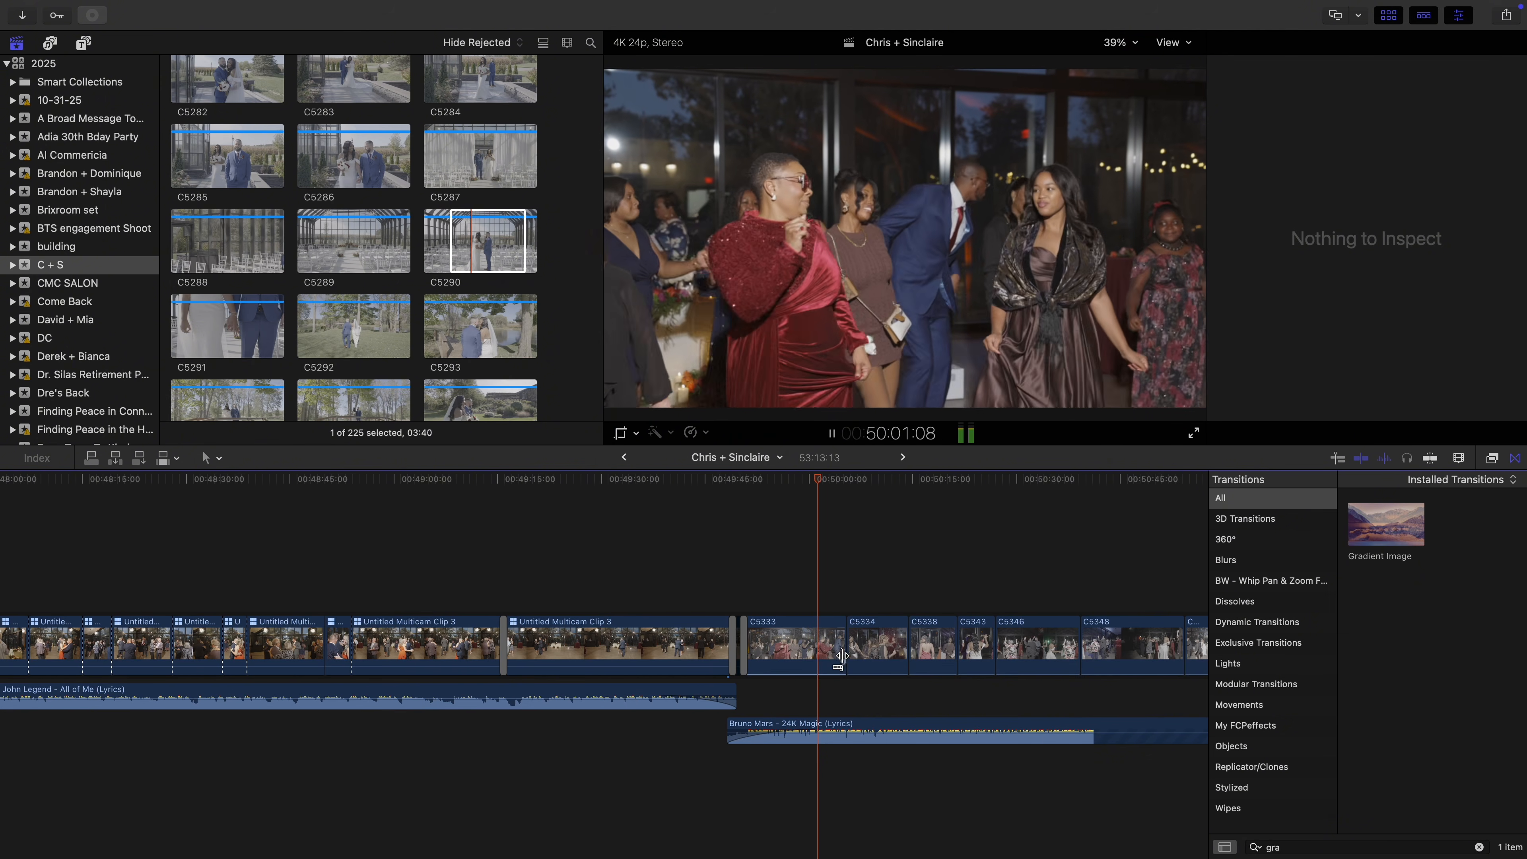
left_click_drag(840, 649, 822, 651)
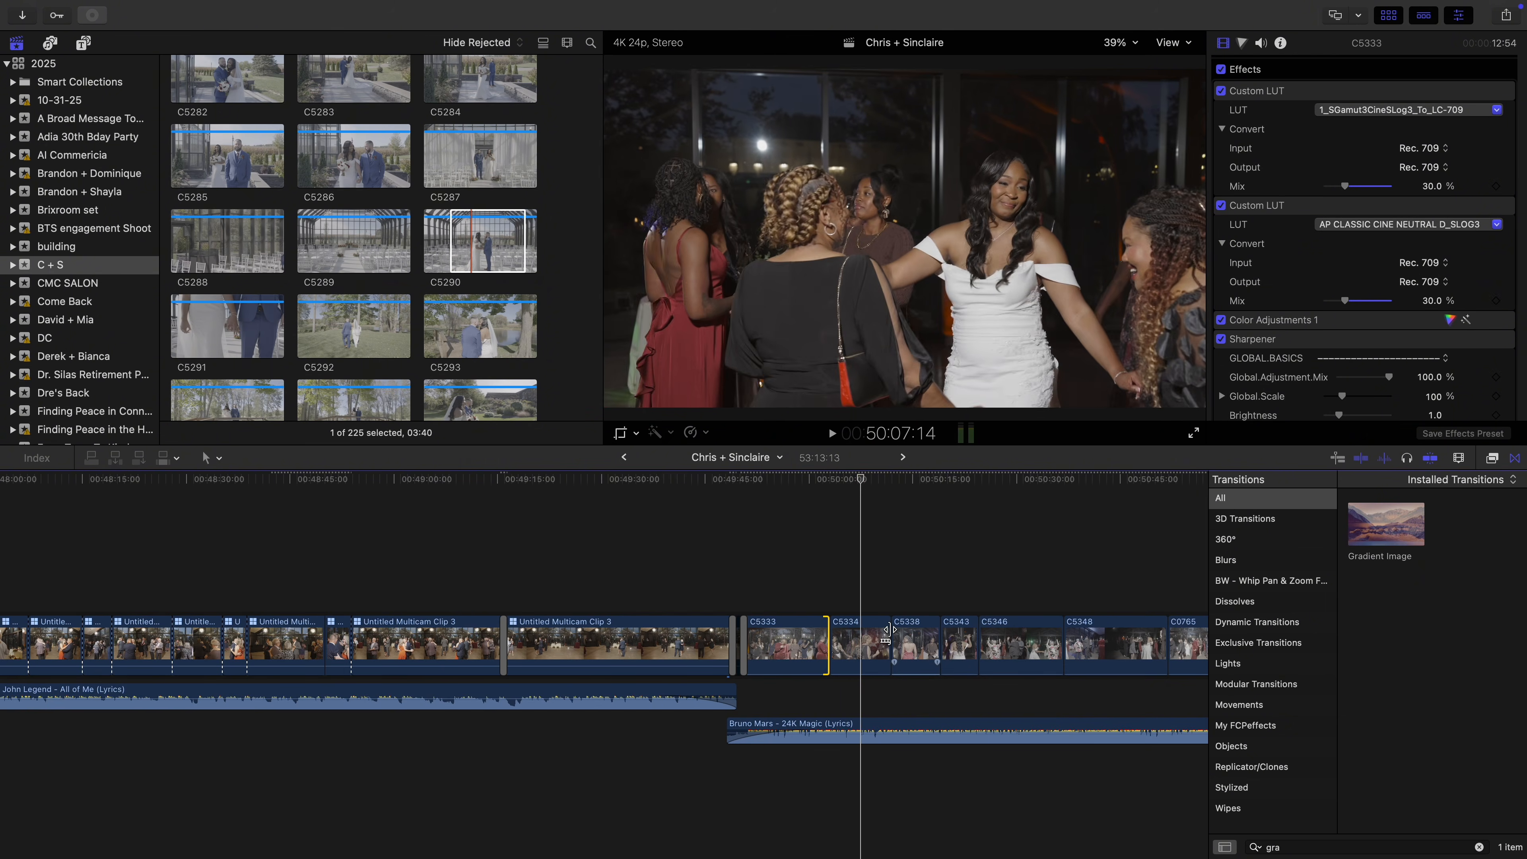
Trim the ends of C5334 and C5338 to about 4.5 seconds each and C5343 to about 5.5 seconds
left_click_drag(888, 632, 867, 638)
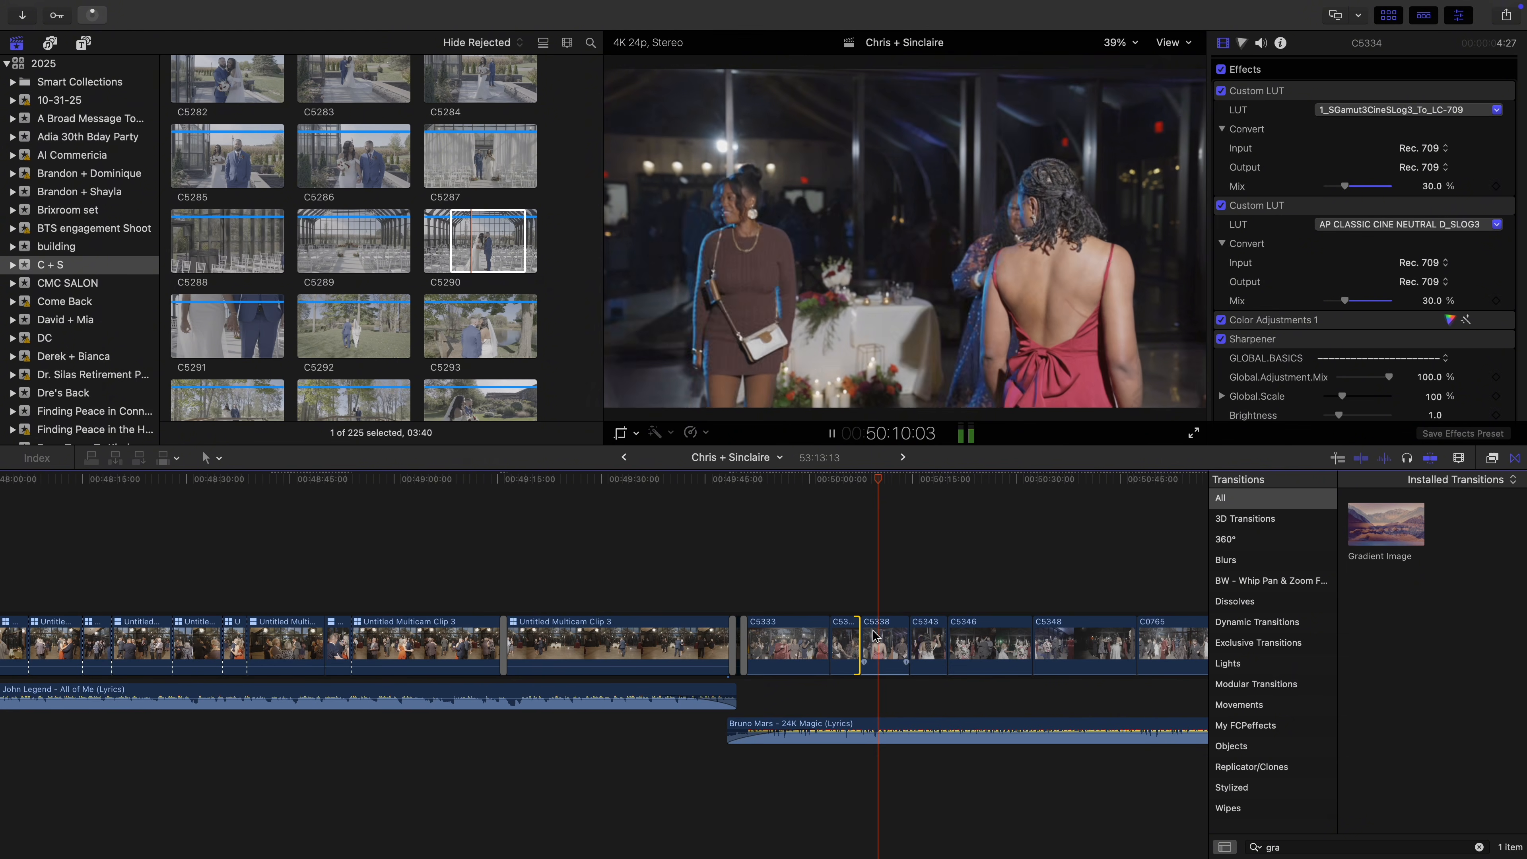
key("space")
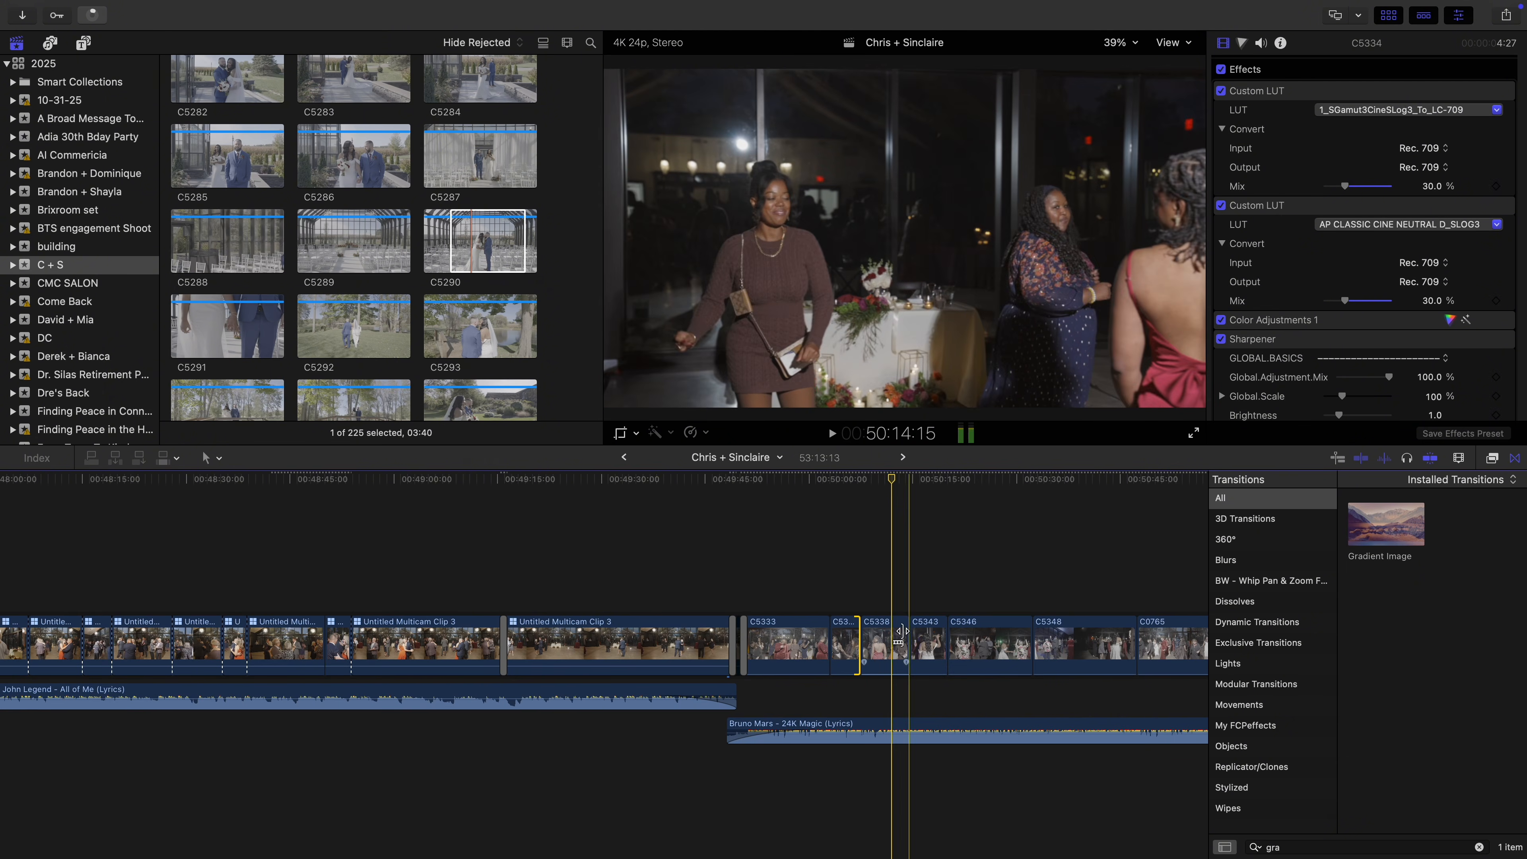
left_click_drag(902, 630, 894, 631)
key("space")
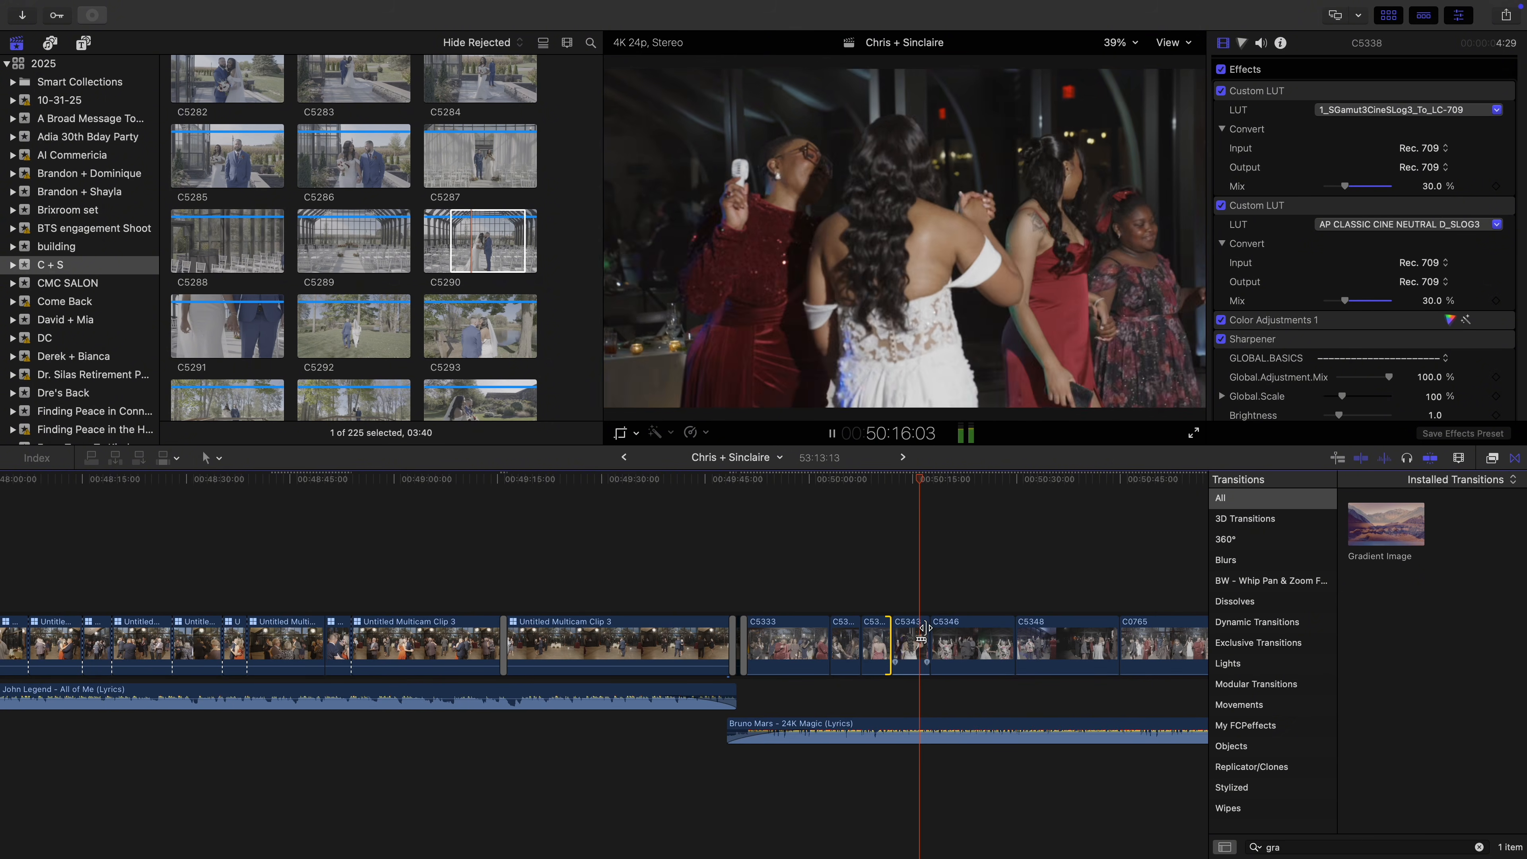
left_click_drag(923, 628, 920, 629)
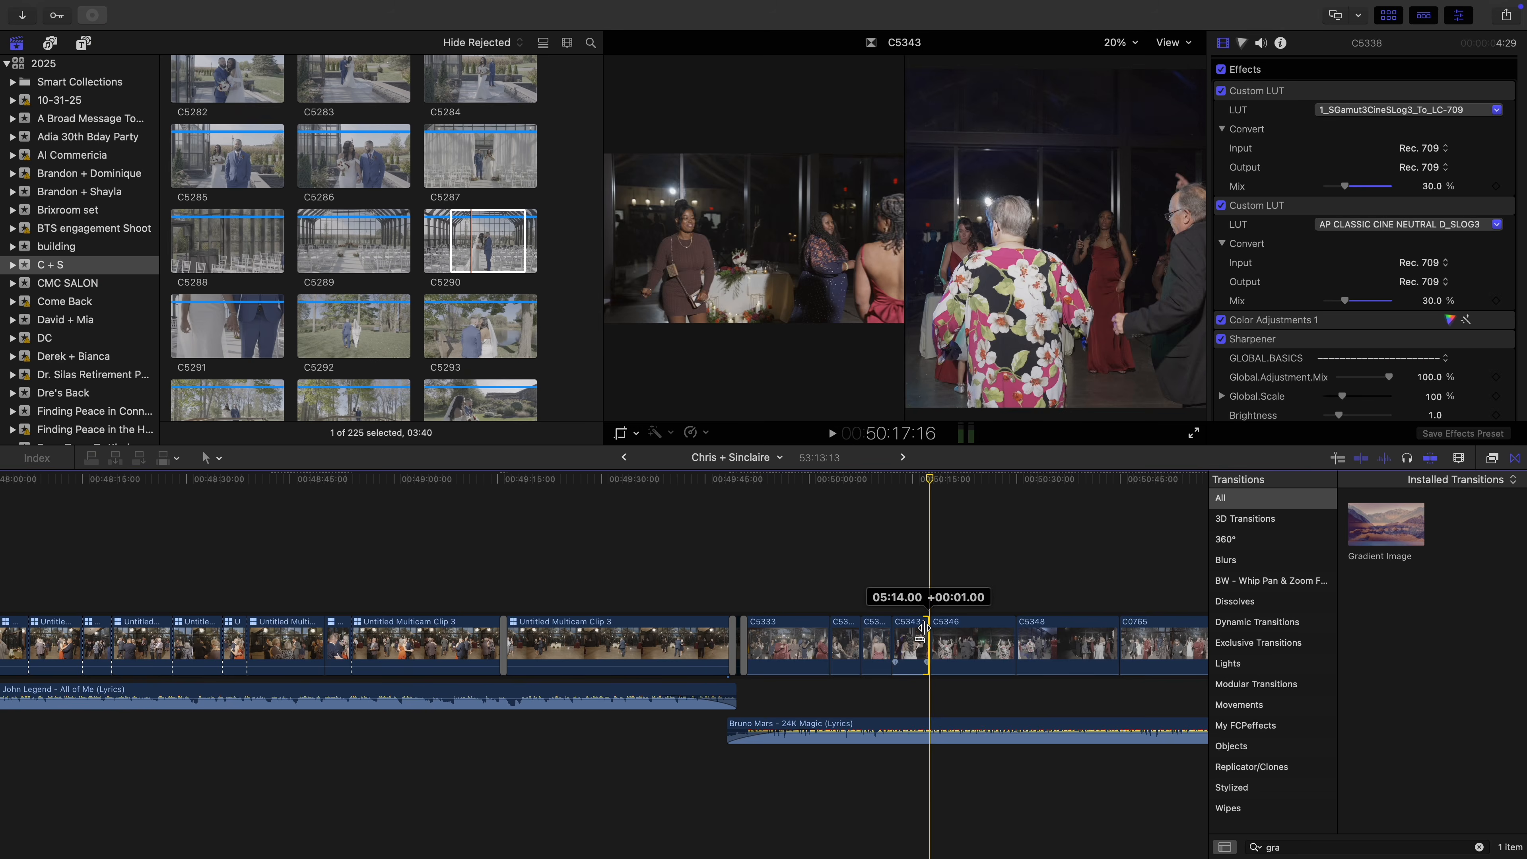
key("space")
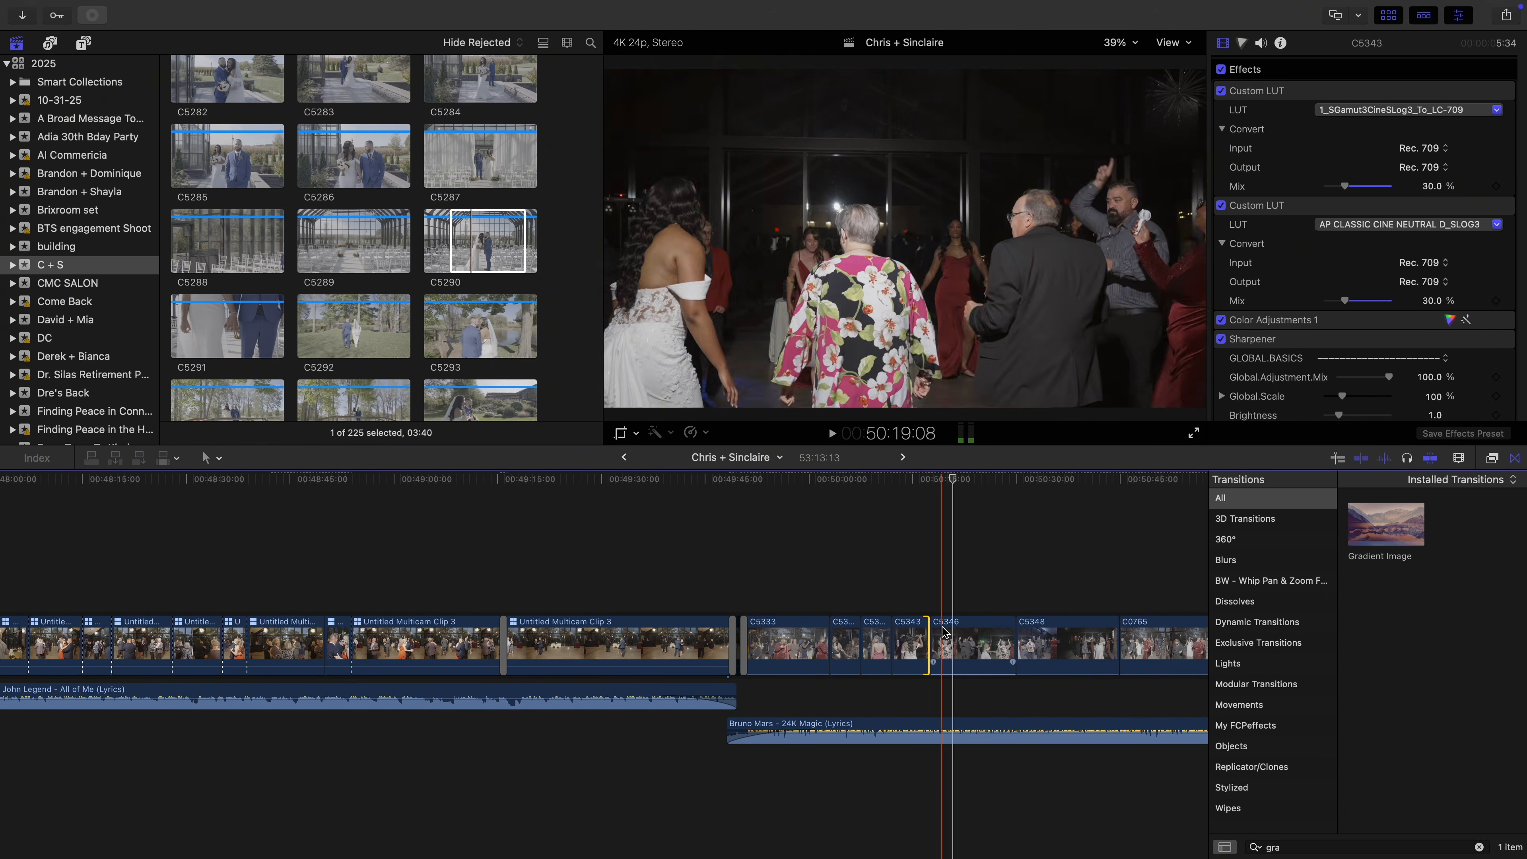
Trim the end of C5346 to about 5.5 seconds and the end of C5348 to about 3 seconds
key("space")
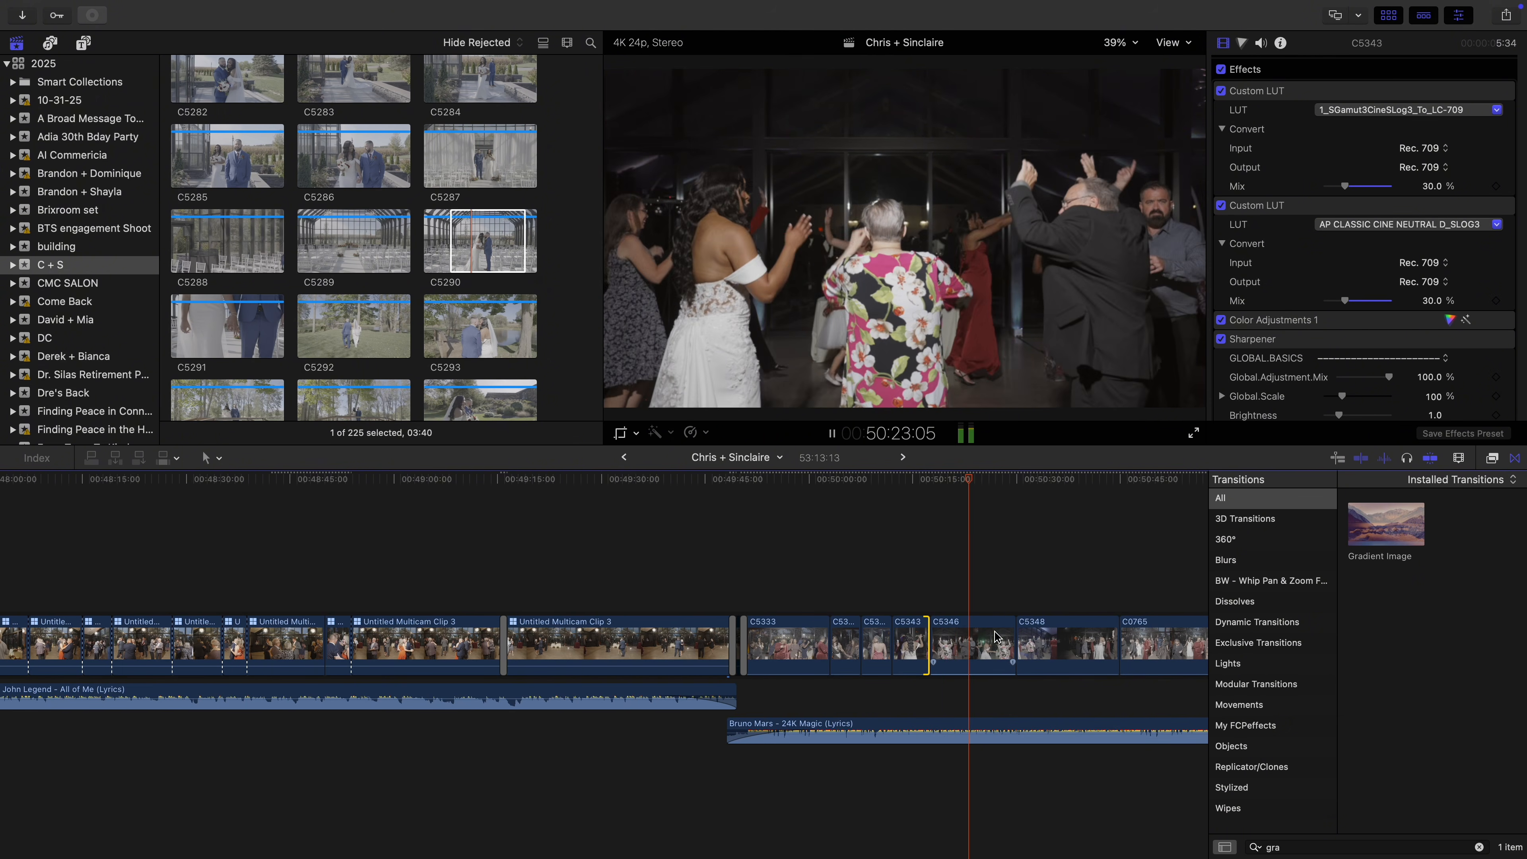
left_click_drag(1015, 643, 968, 633)
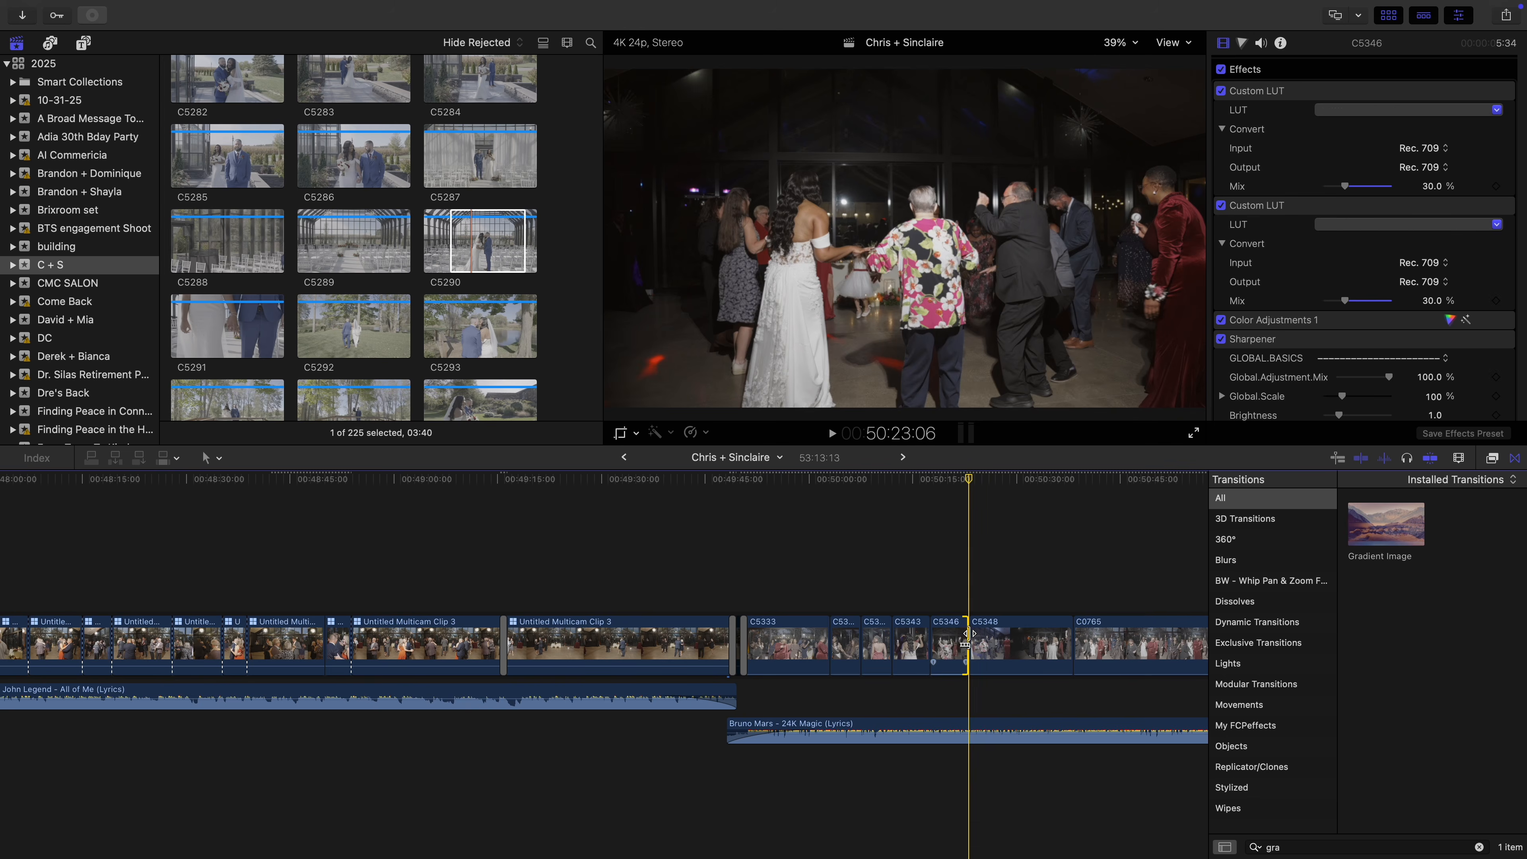
key("space")
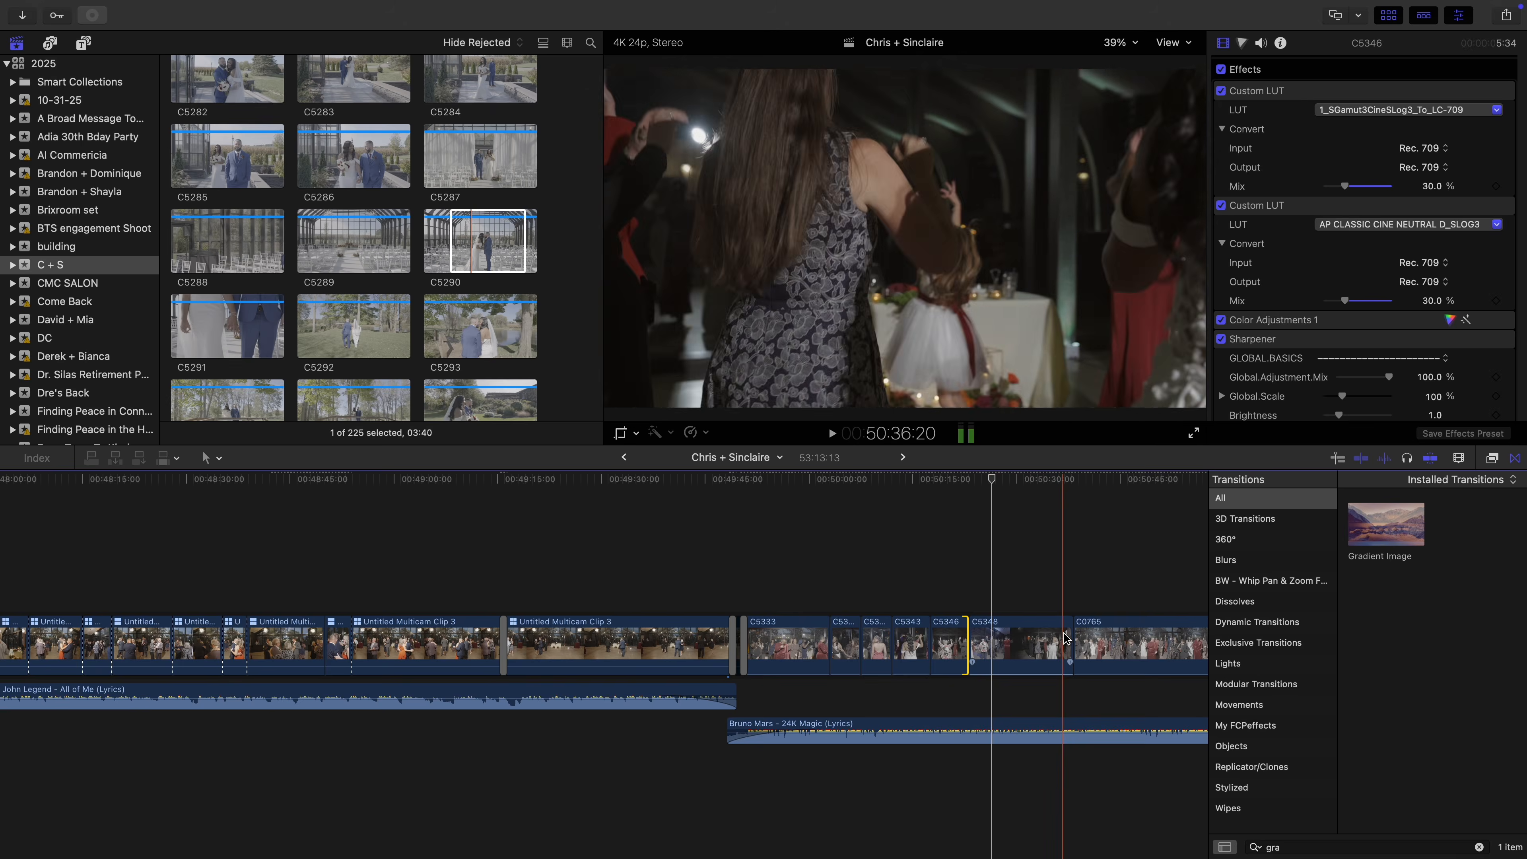
left_click_drag(1072, 641, 989, 641)
key("space")
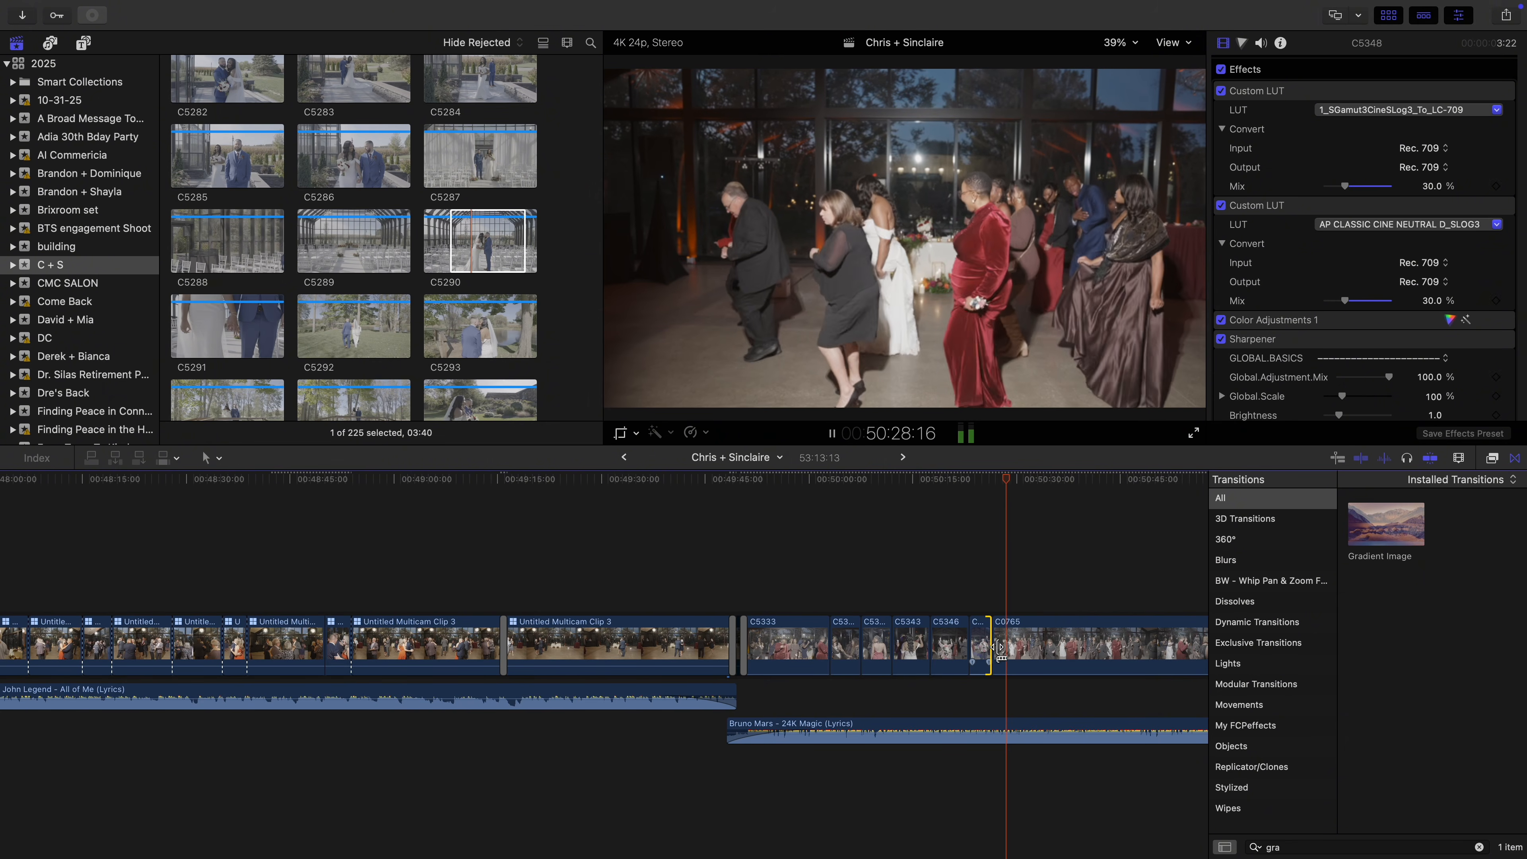
Lower the Highlights of the first C0765 clip to -100 in its Color Adjustments
scroll(998, 656, "right", 3)
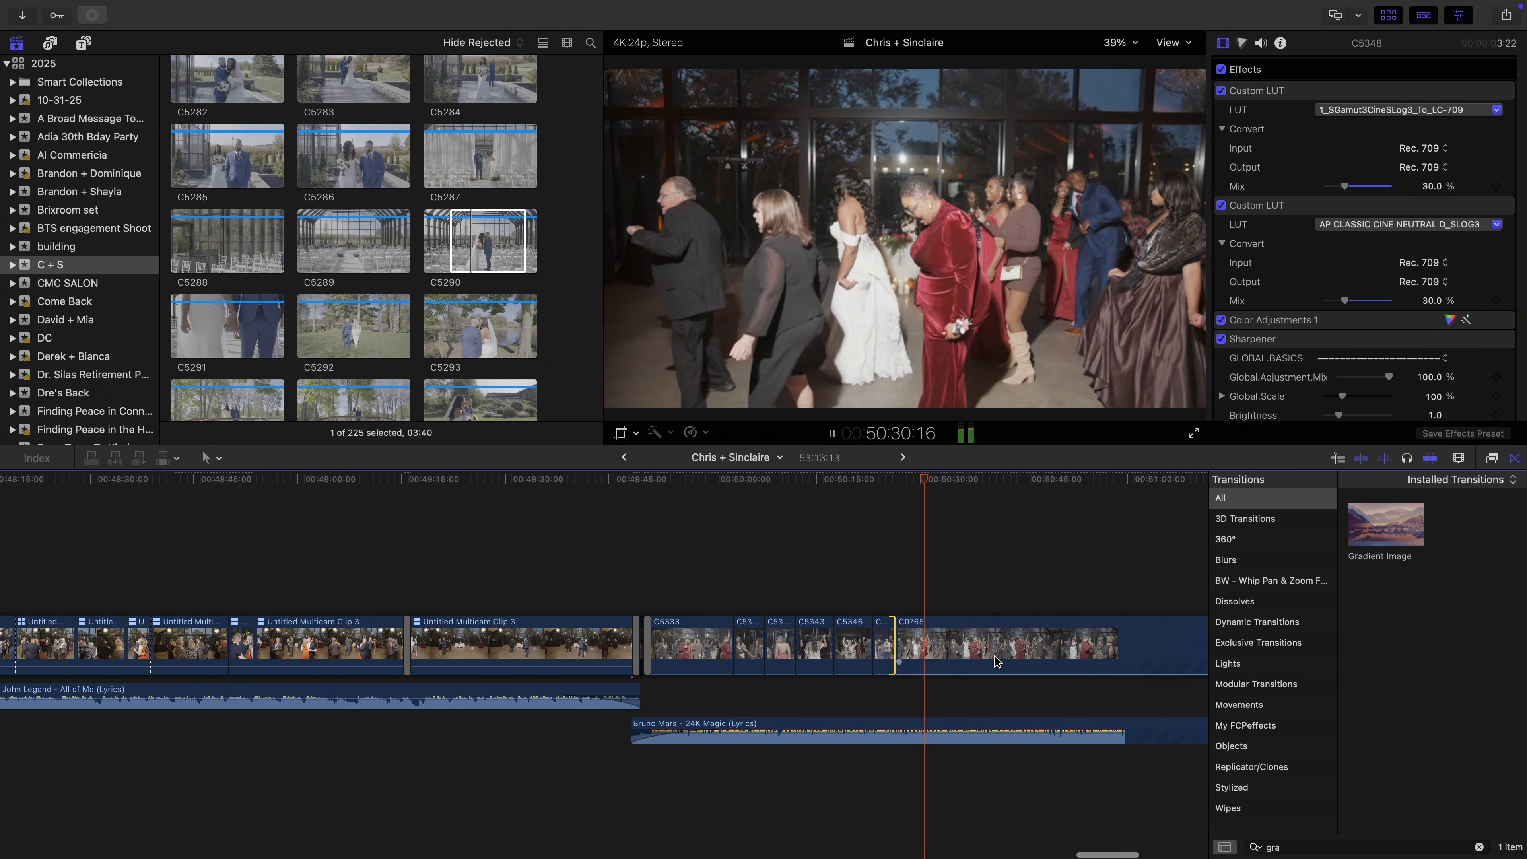
scroll(938, 651, "right", 3)
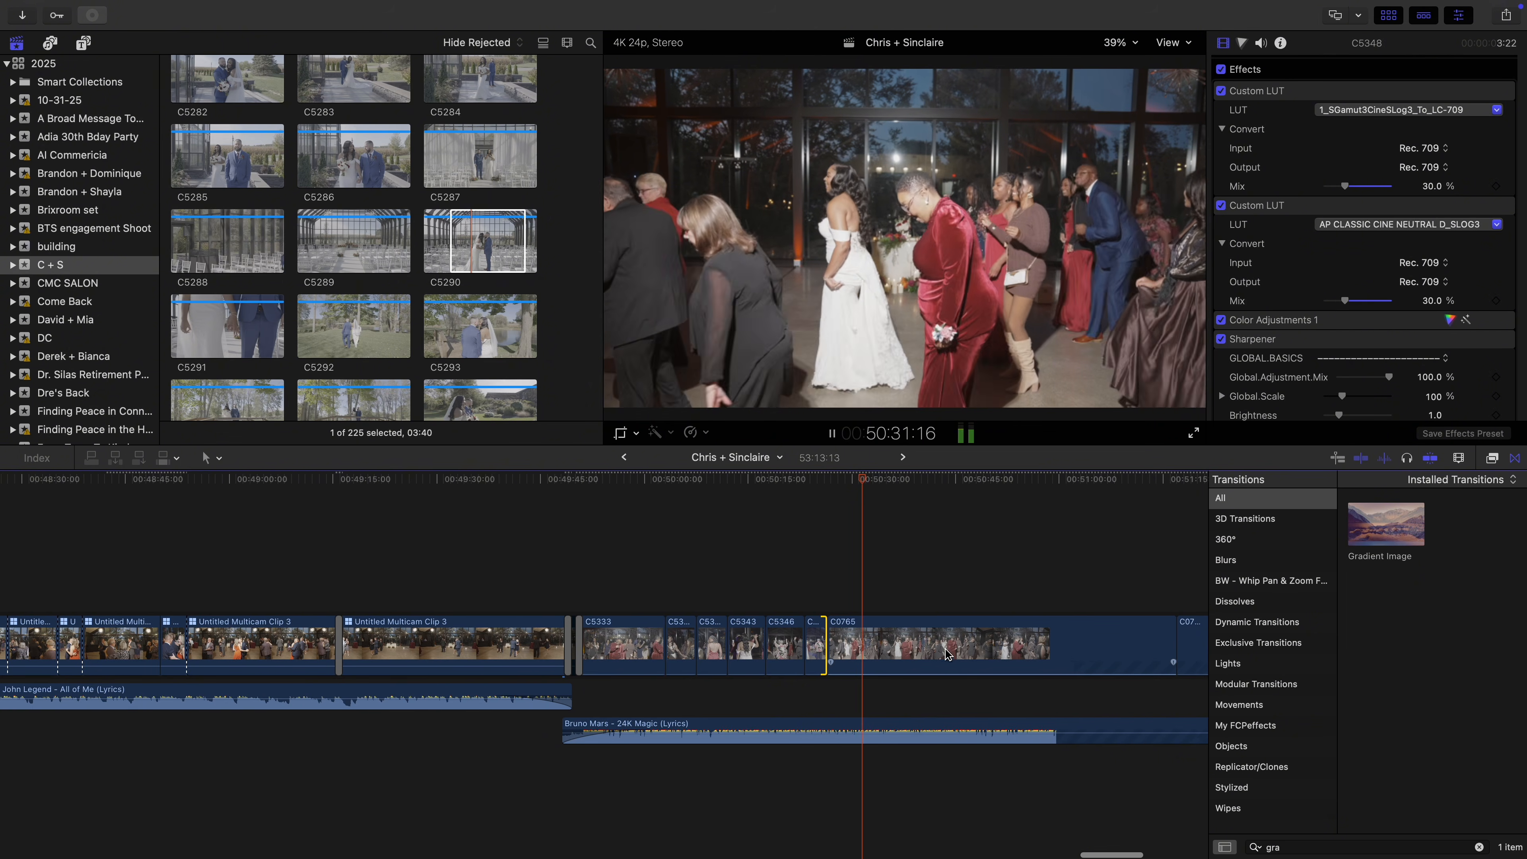
left_click(908, 646)
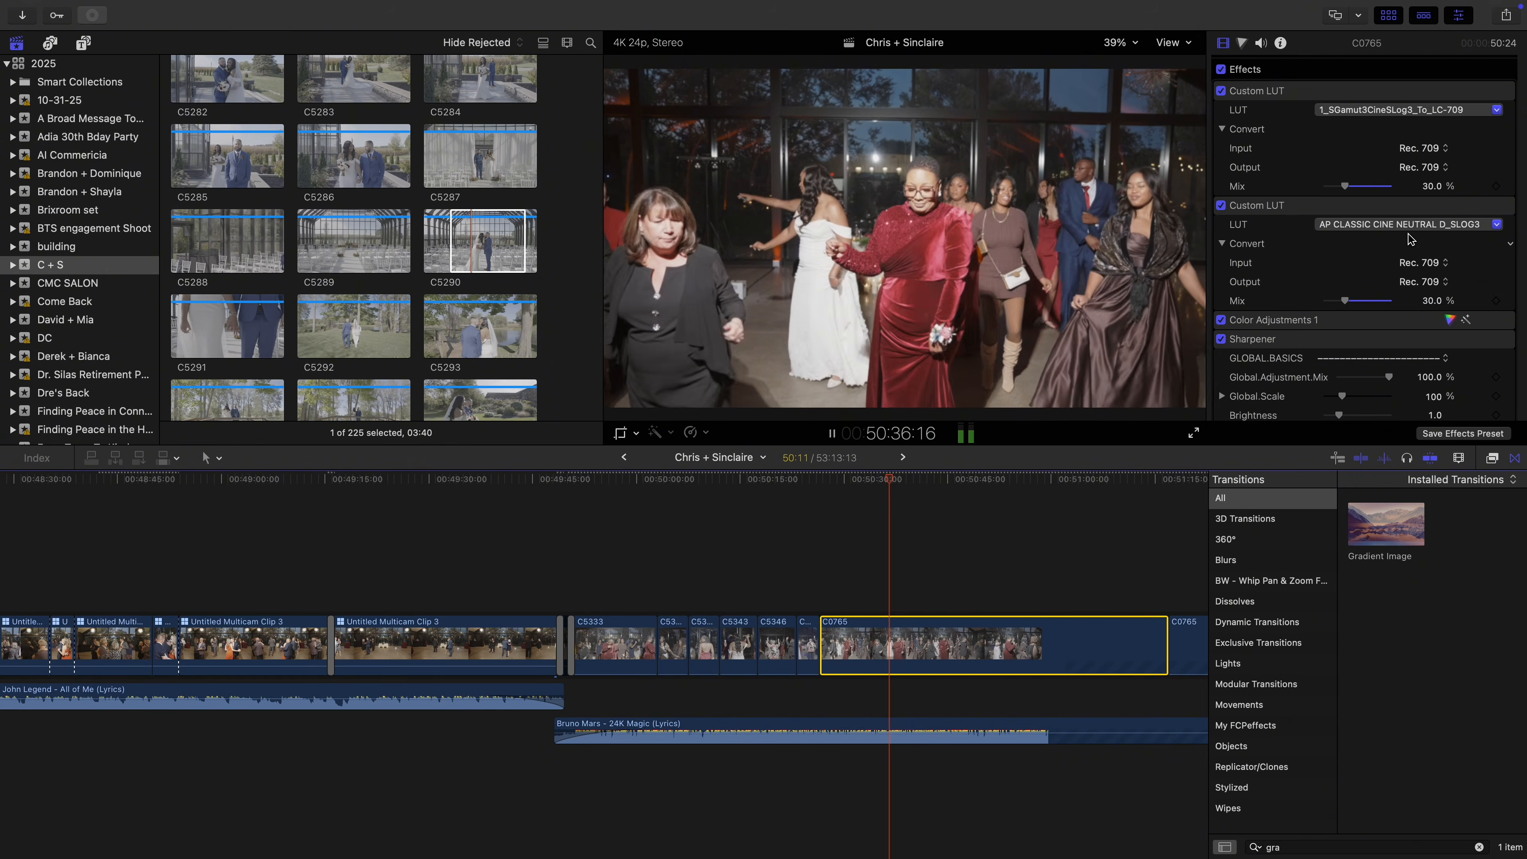
left_click(1449, 320)
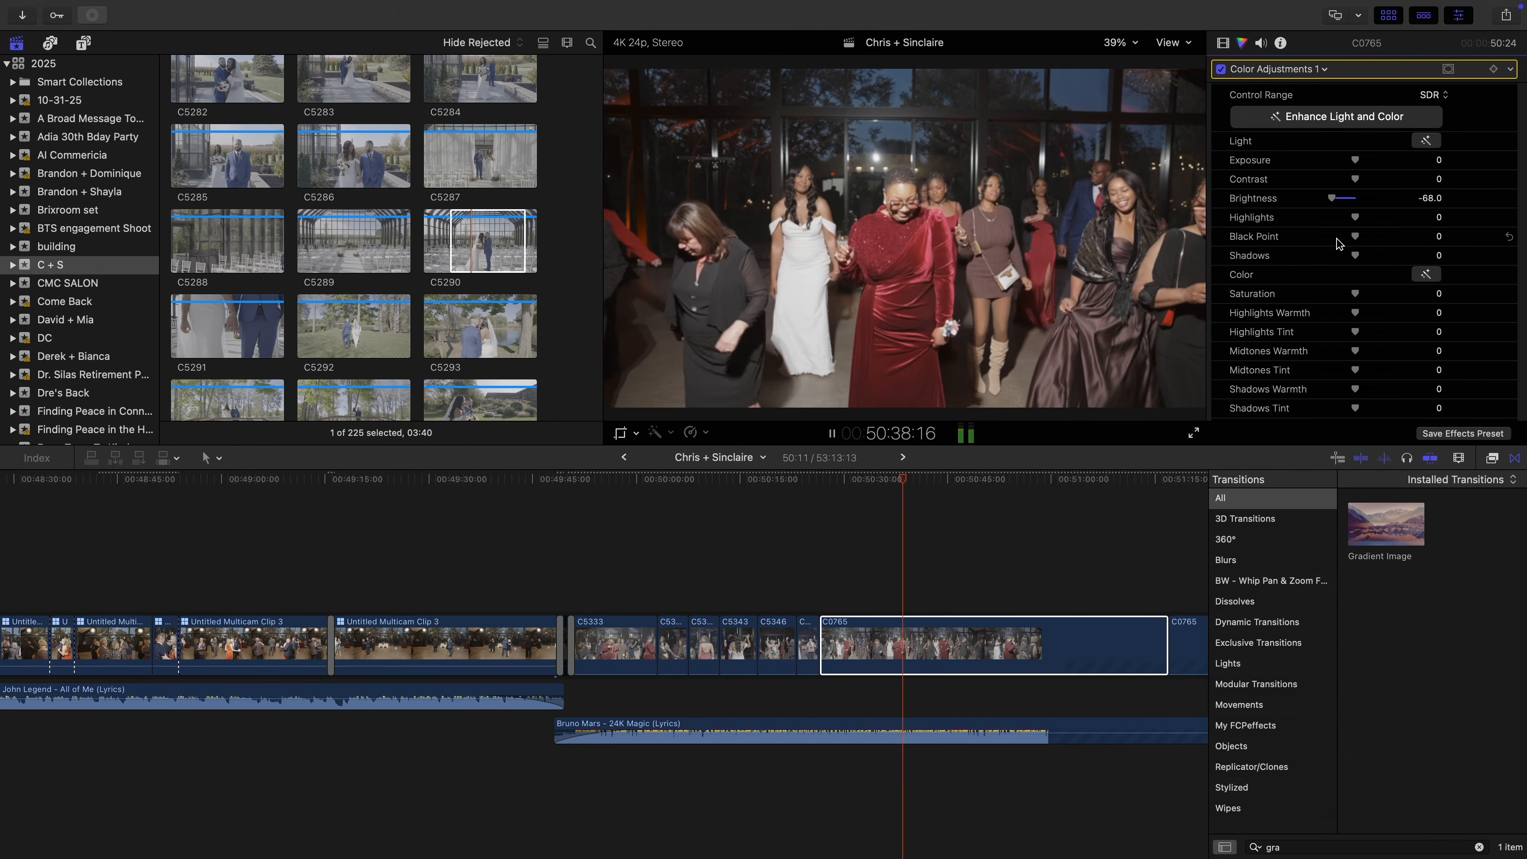
left_click_drag(1353, 219, 1316, 220)
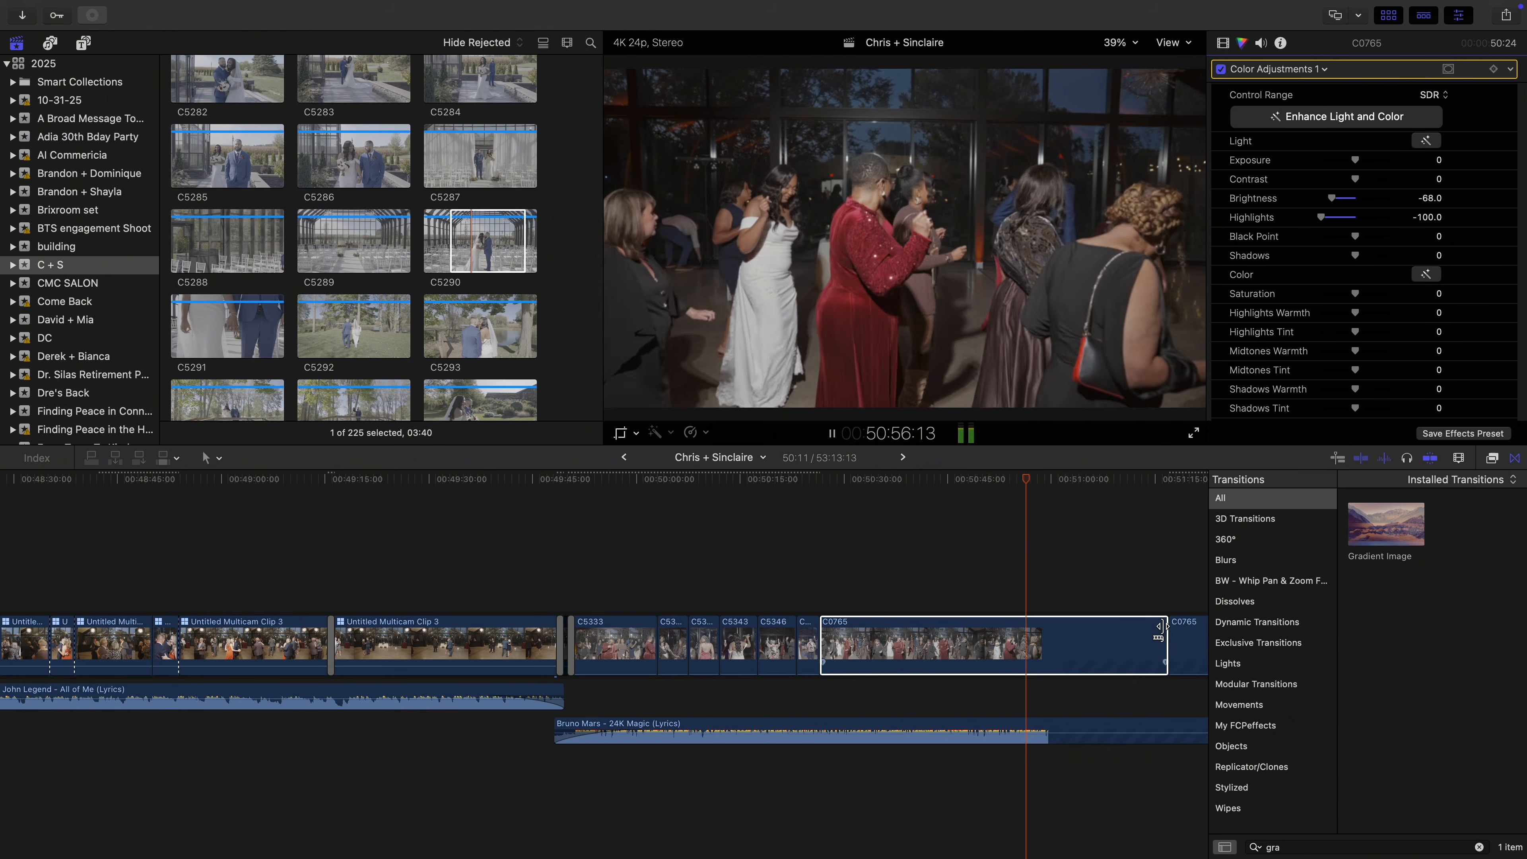
Trim the end of the first C0765 clip to about 30 seconds and the second C0765 clip to about 9 seconds
left_click_drag(1160, 629, 1017, 639)
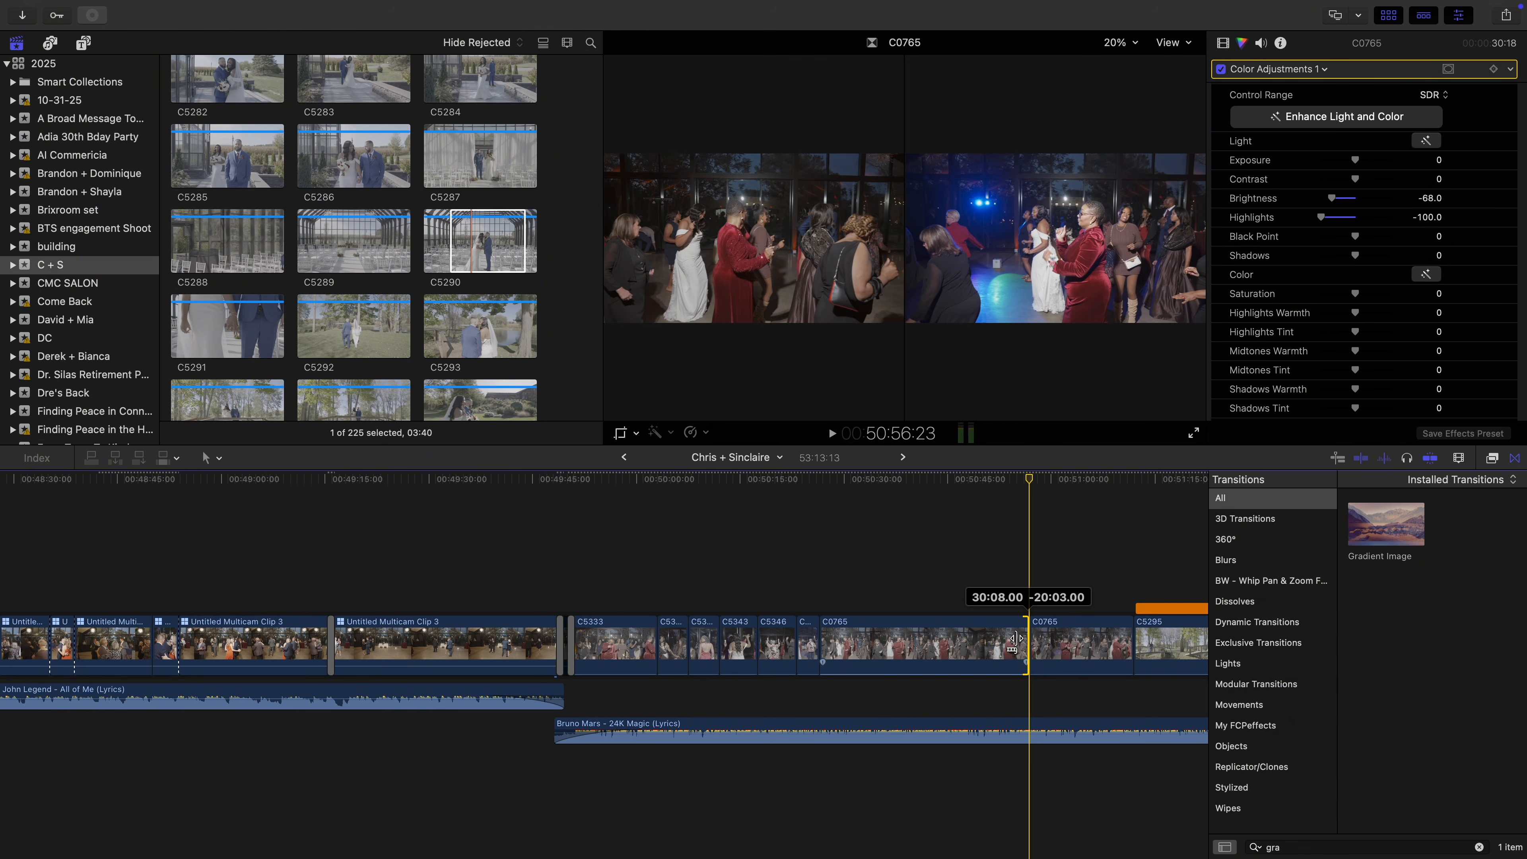
key("space")
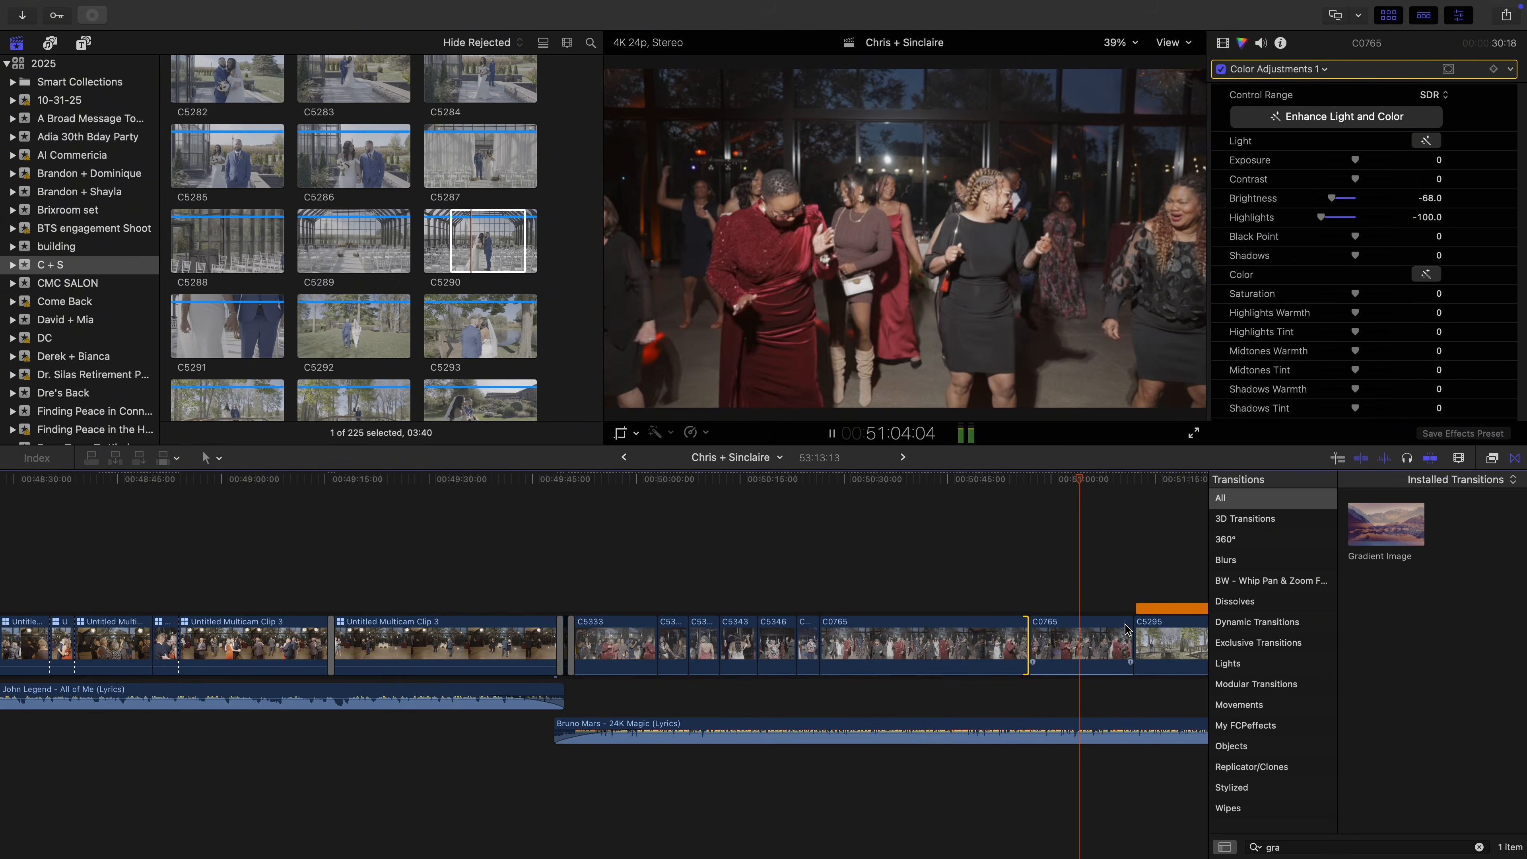
left_click_drag(1130, 625, 1100, 626)
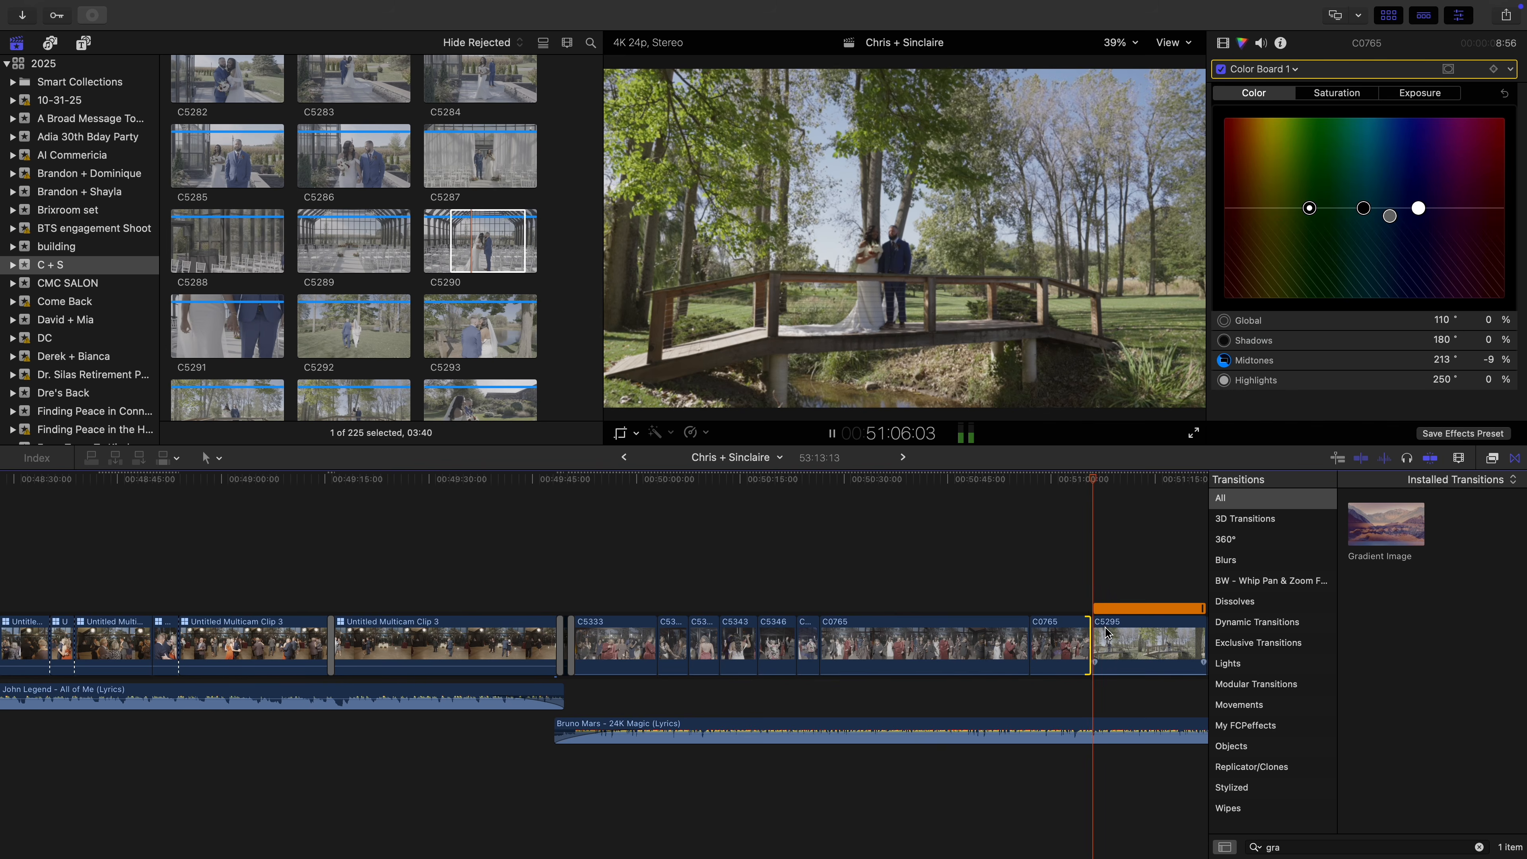
Cut the 24K Magic song under the start of C5295, at about 51:07:09 and again at about 51:08:16
scroll(1109, 641, "right", 3)
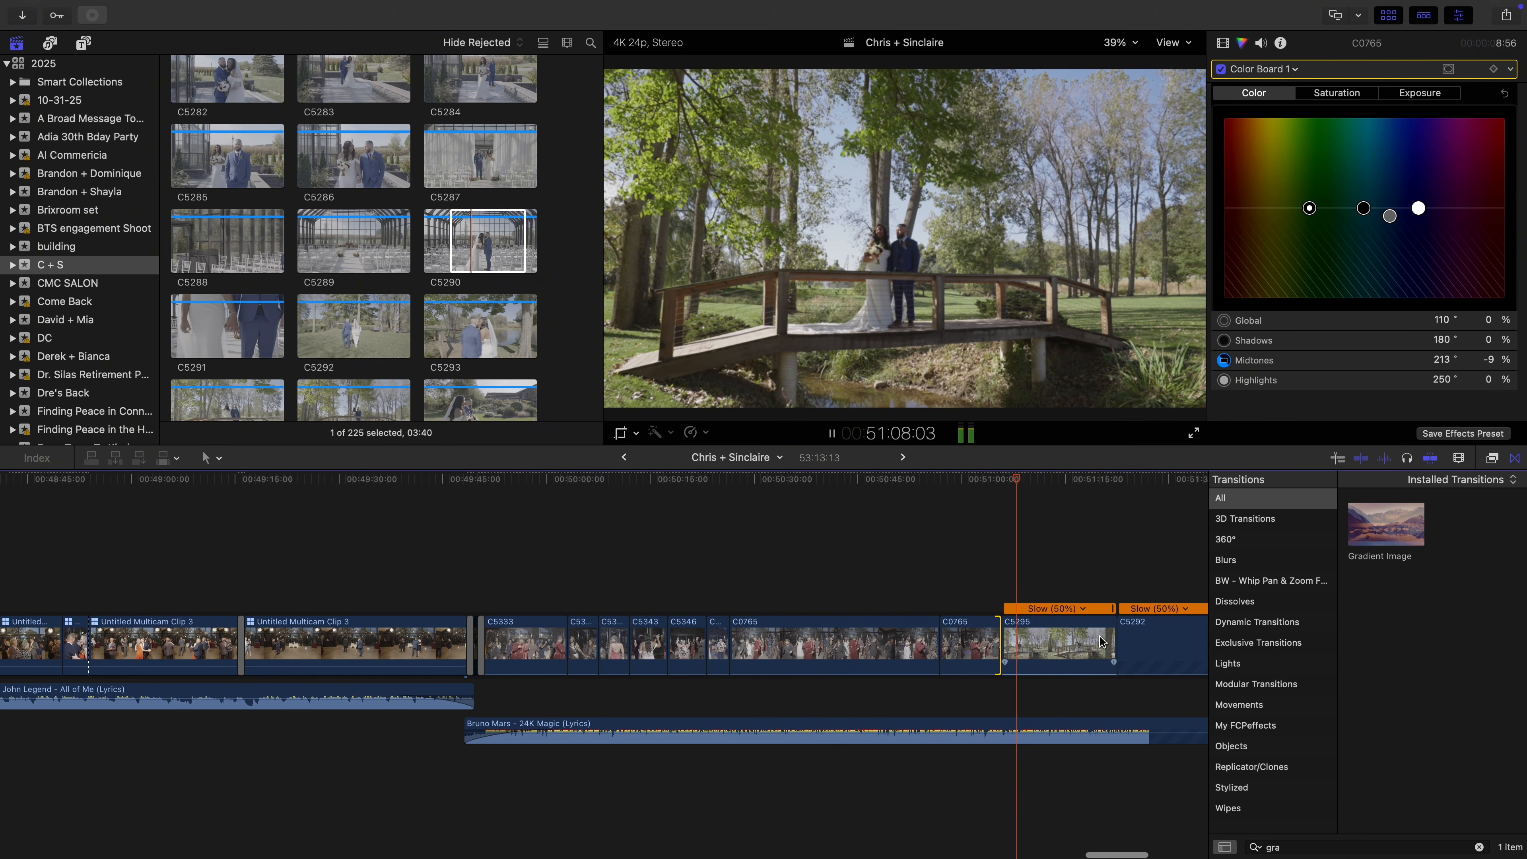
left_click(975, 597)
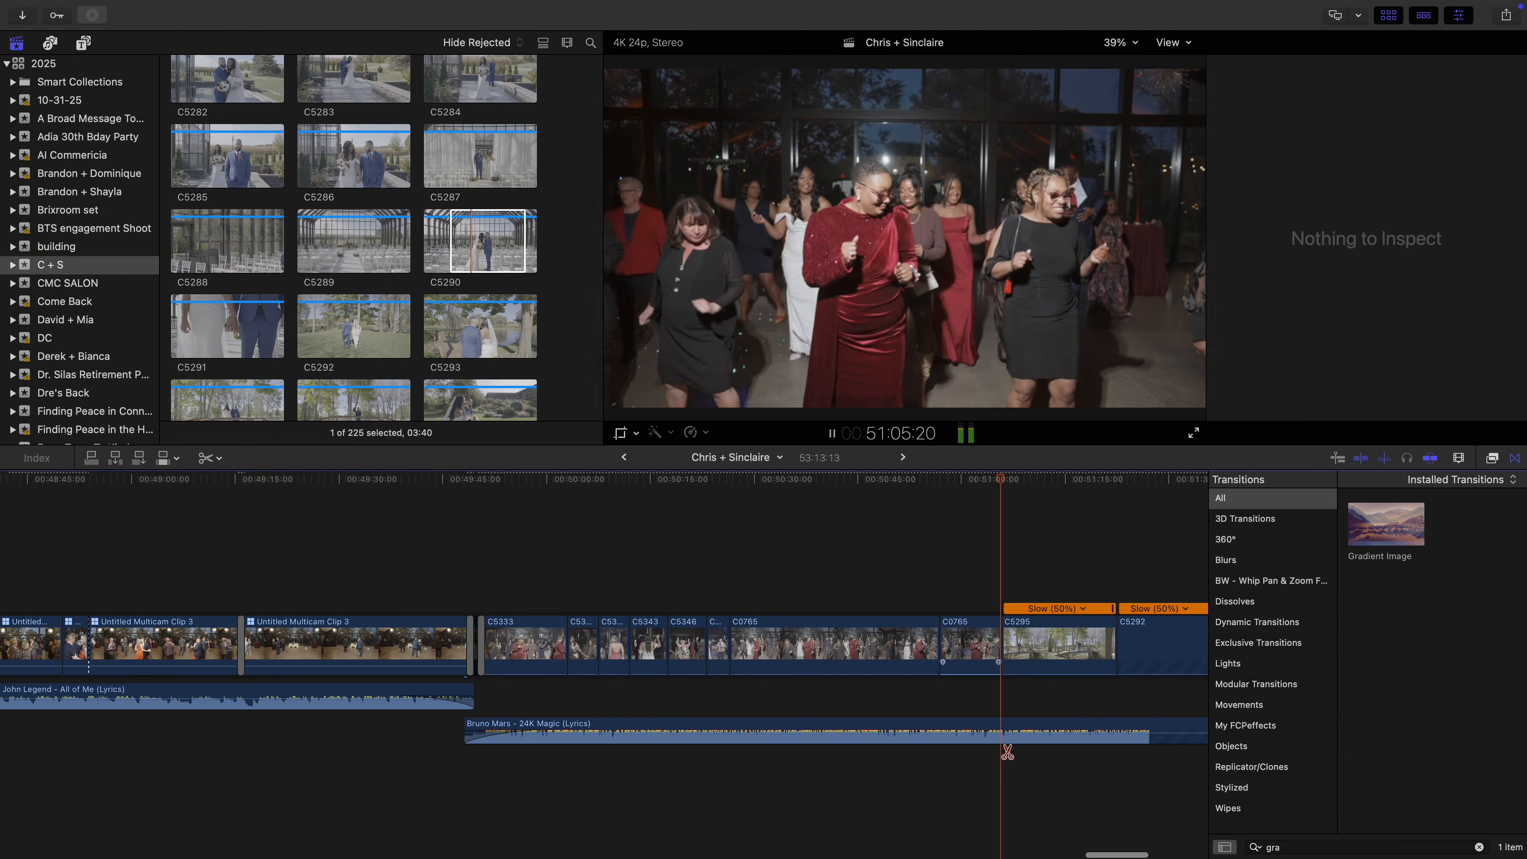
key("space")
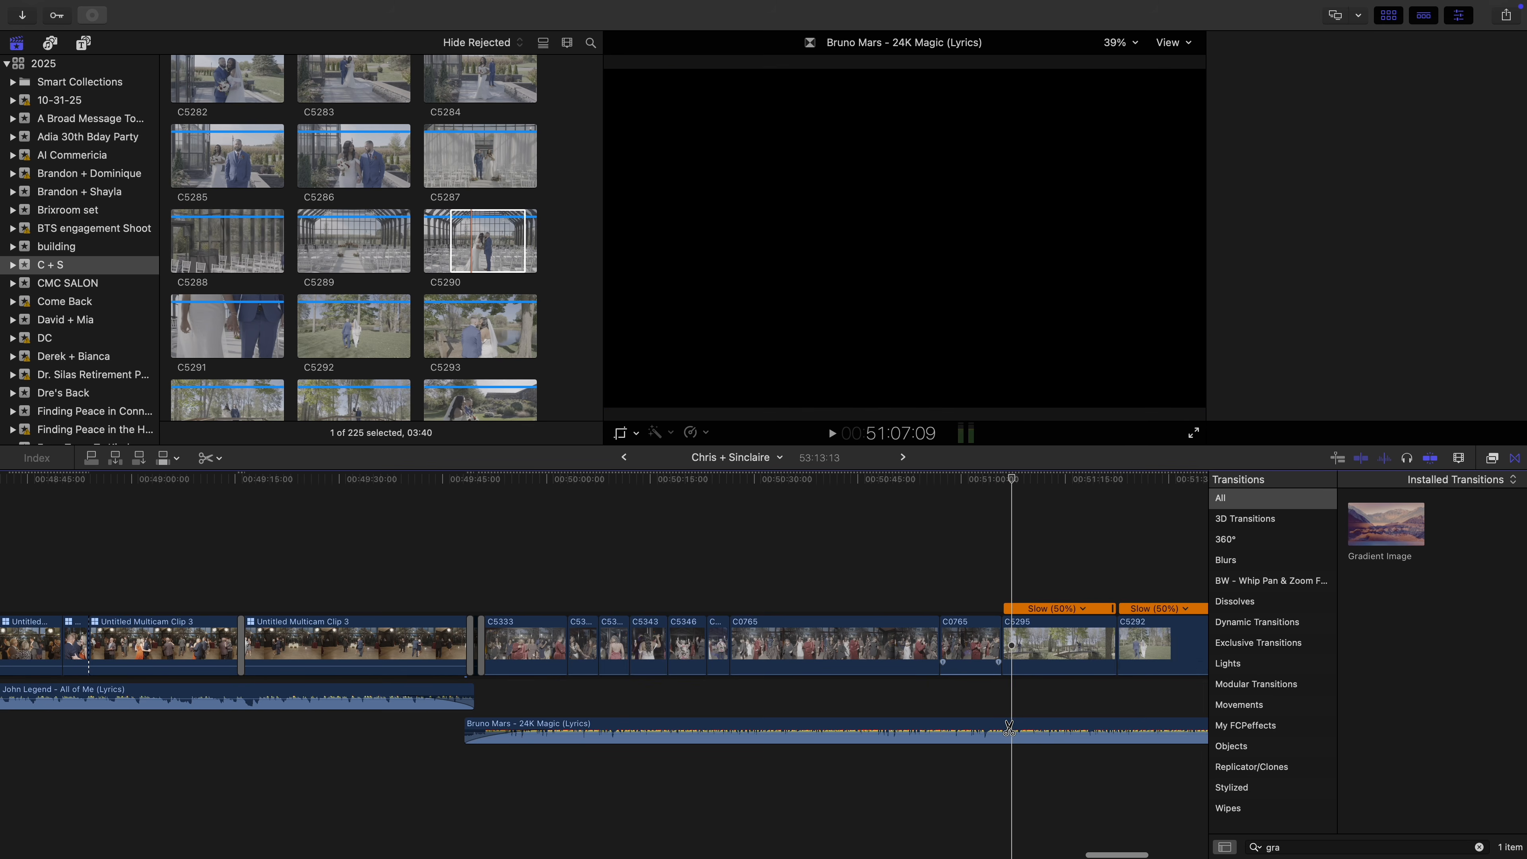
left_click(1010, 728)
key("space")
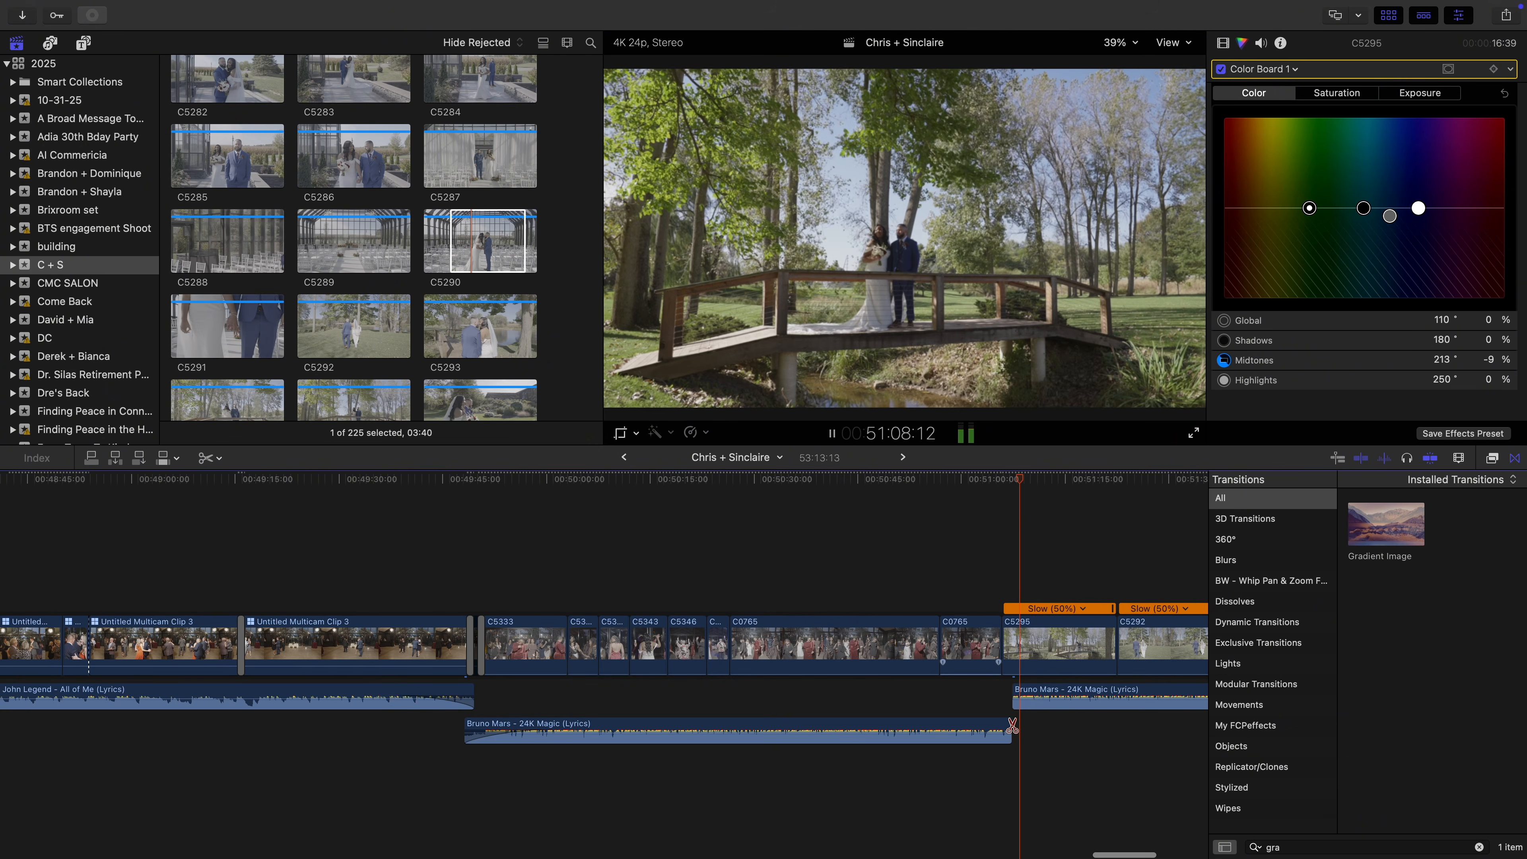
key("space")
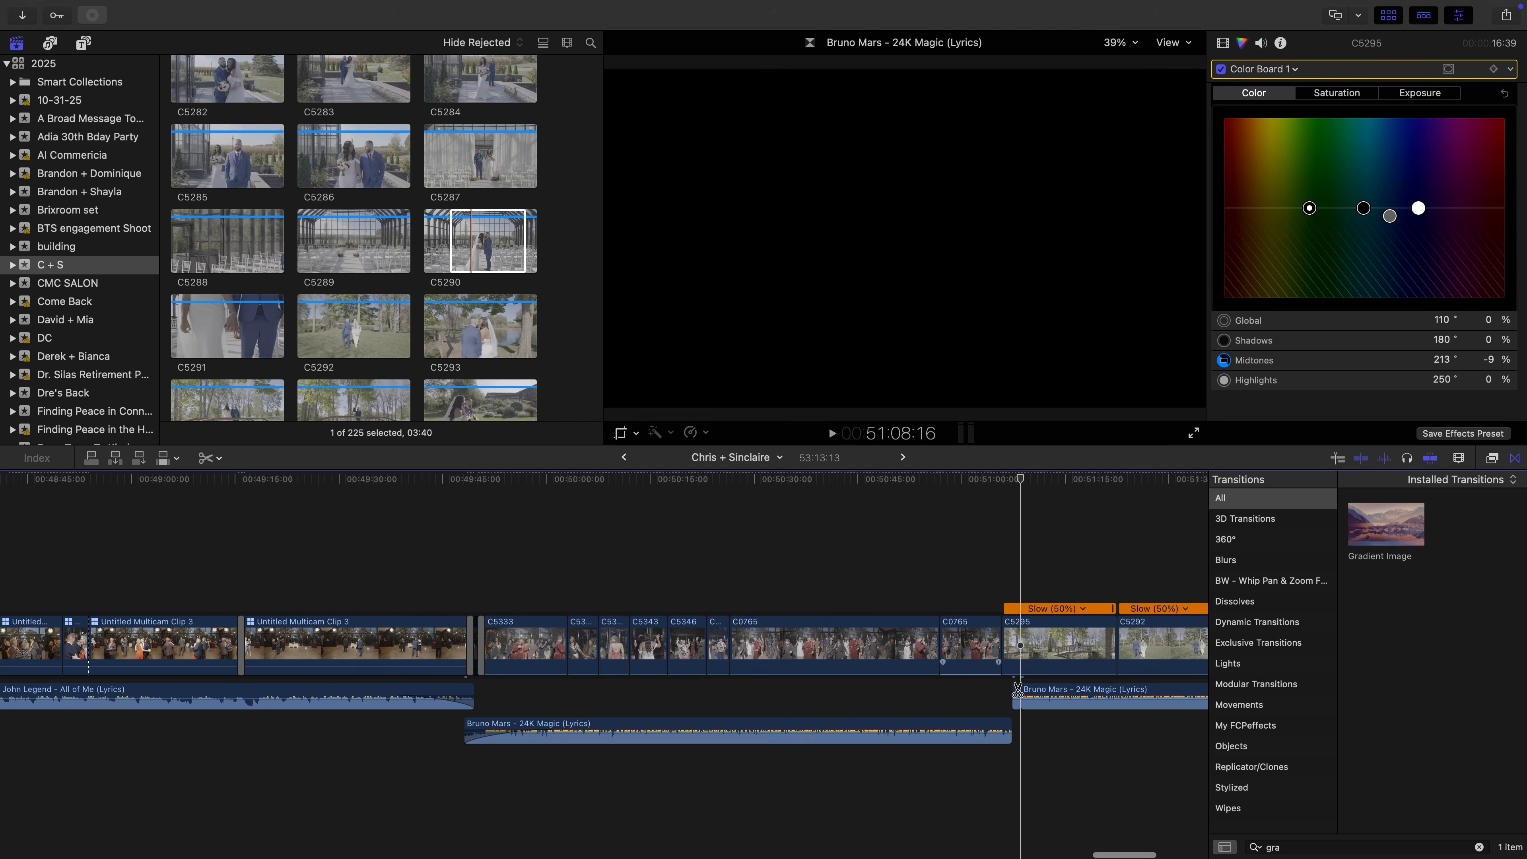
key("super+equal")
key("super+equal")
key("super+equal")
key("super+equal")
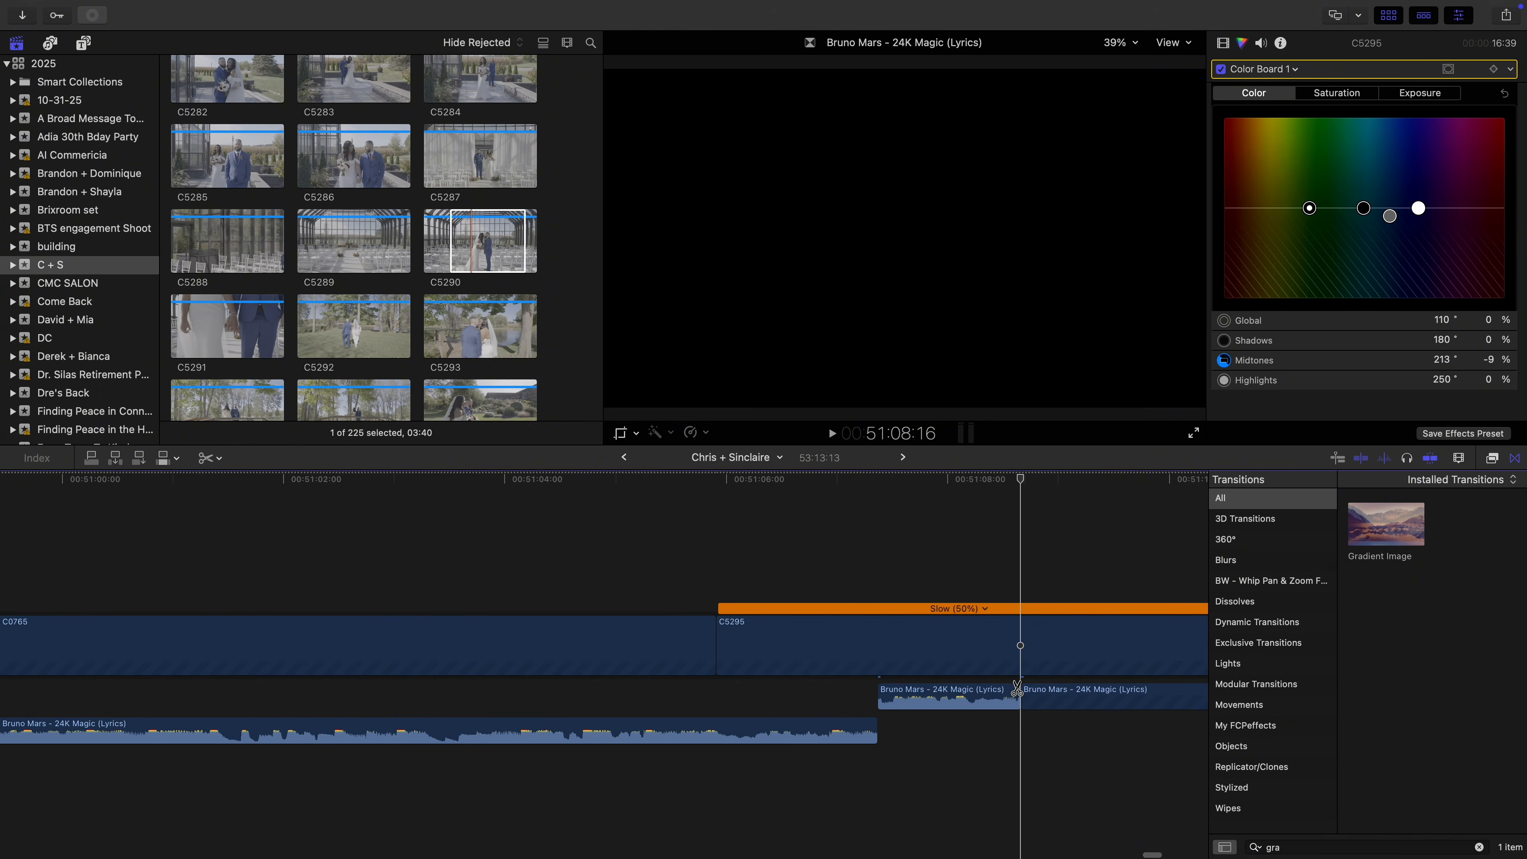
Split the short 24K Magic section under C5295 into three smaller pieces
left_click(875, 596)
scroll(875, 595, "left", 1)
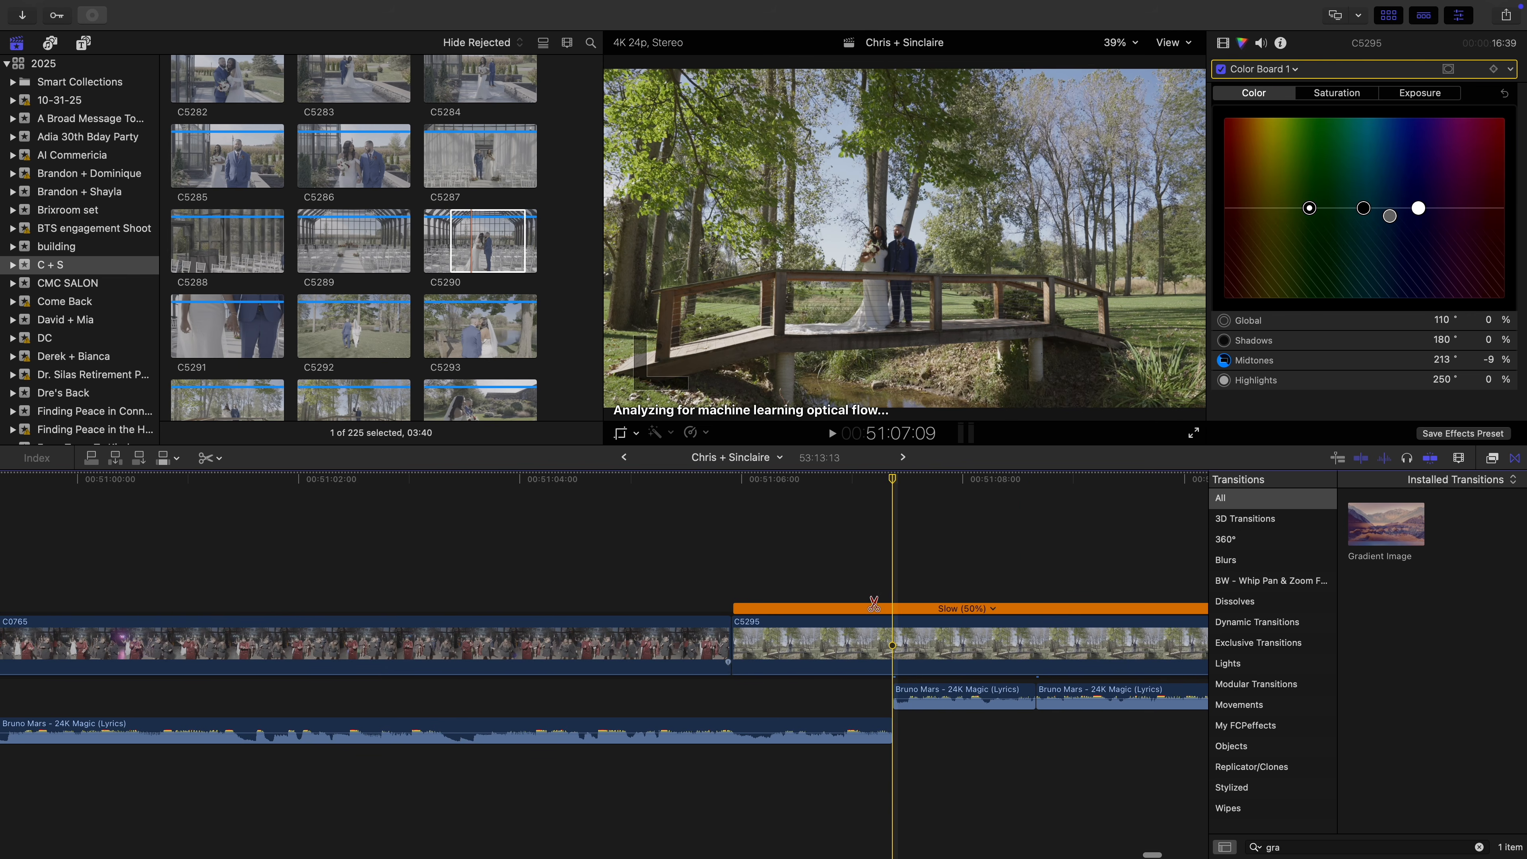
key("space")
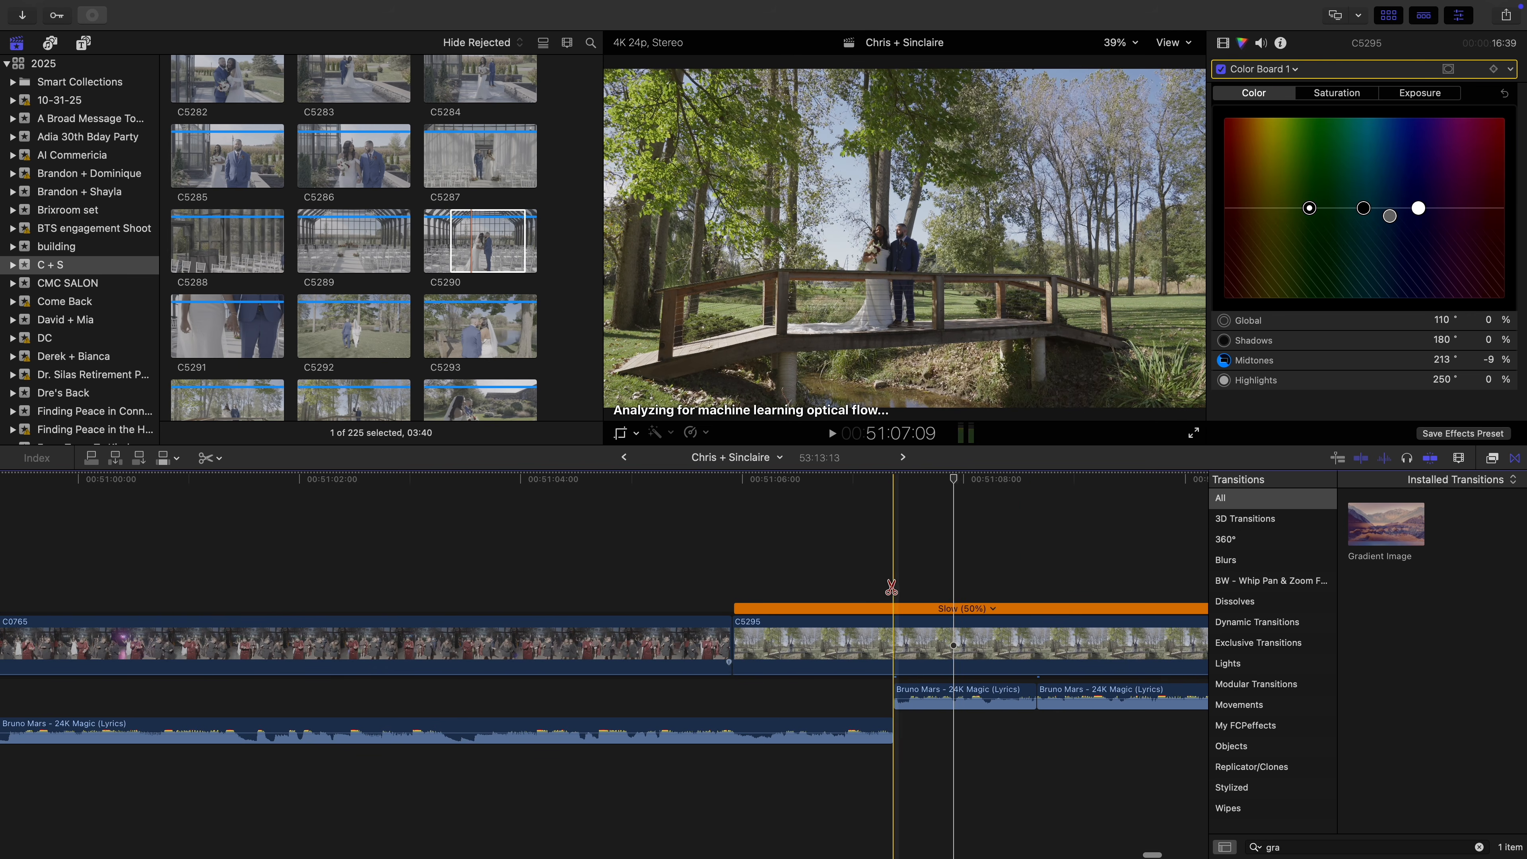
key("space")
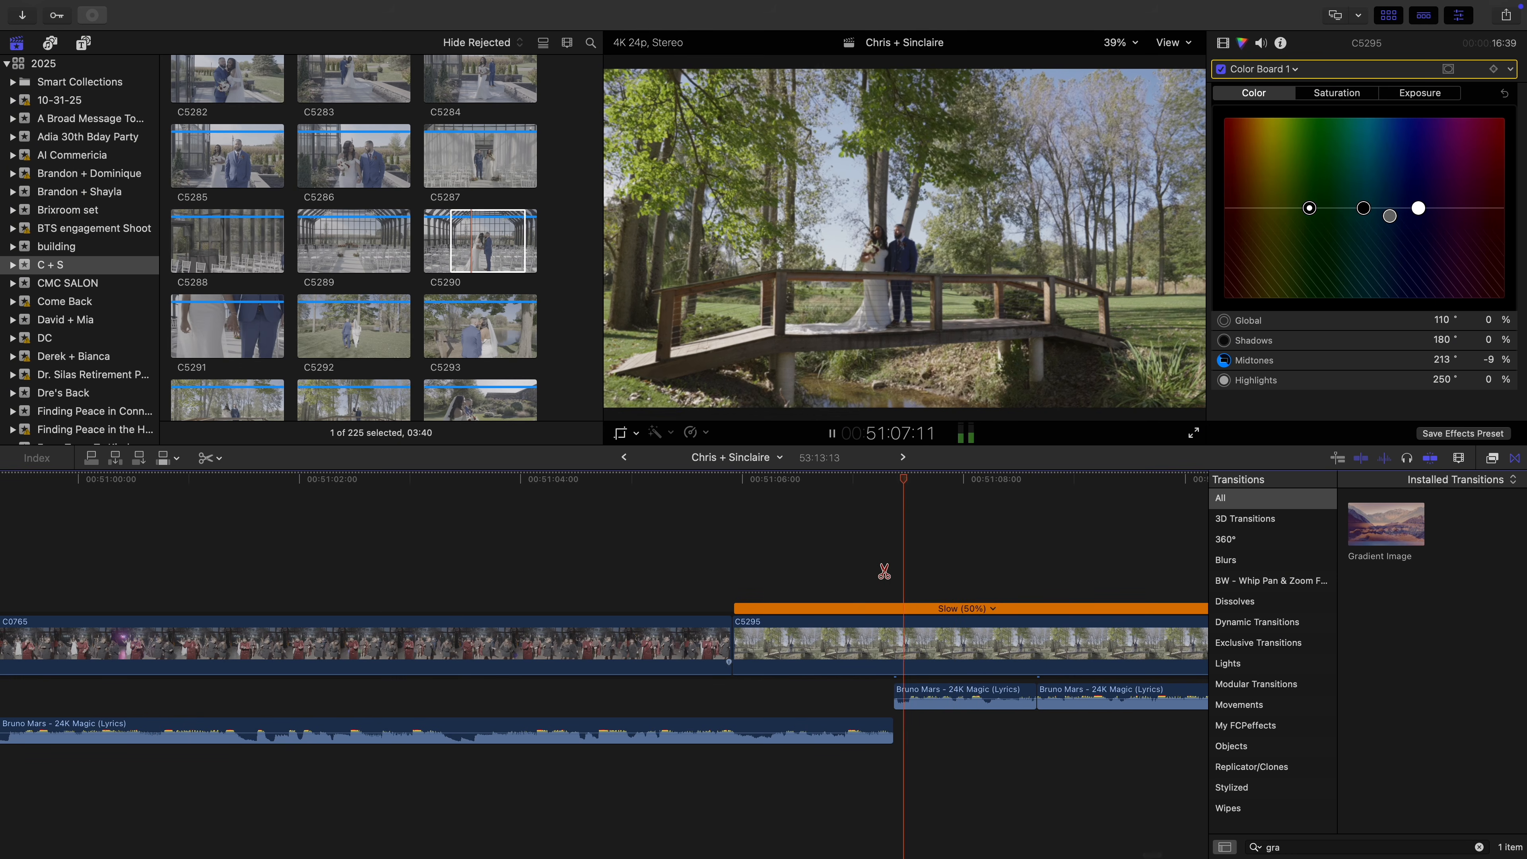
left_click(936, 694)
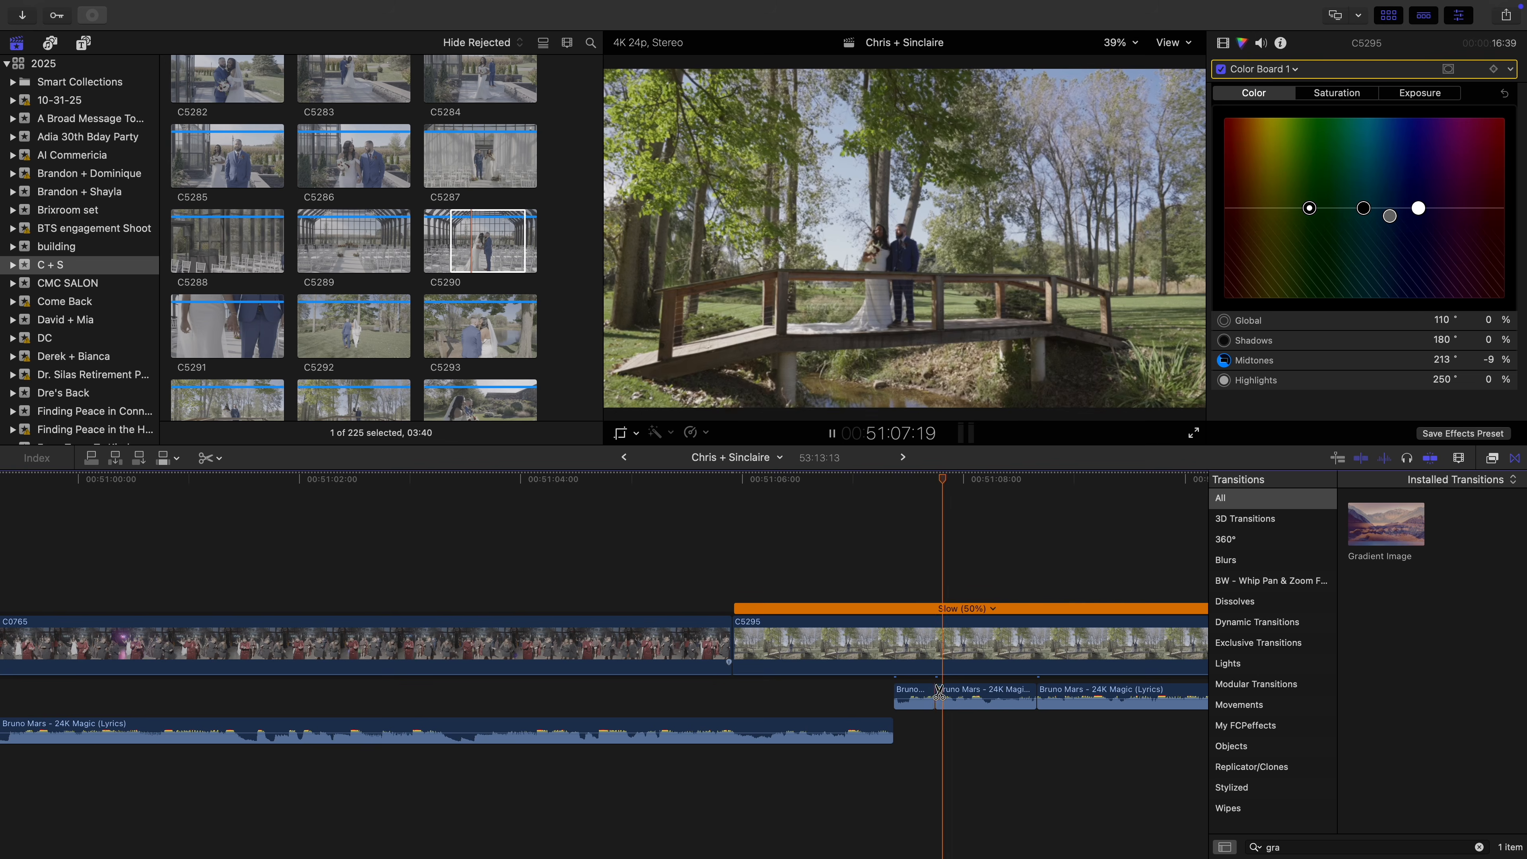
key("space")
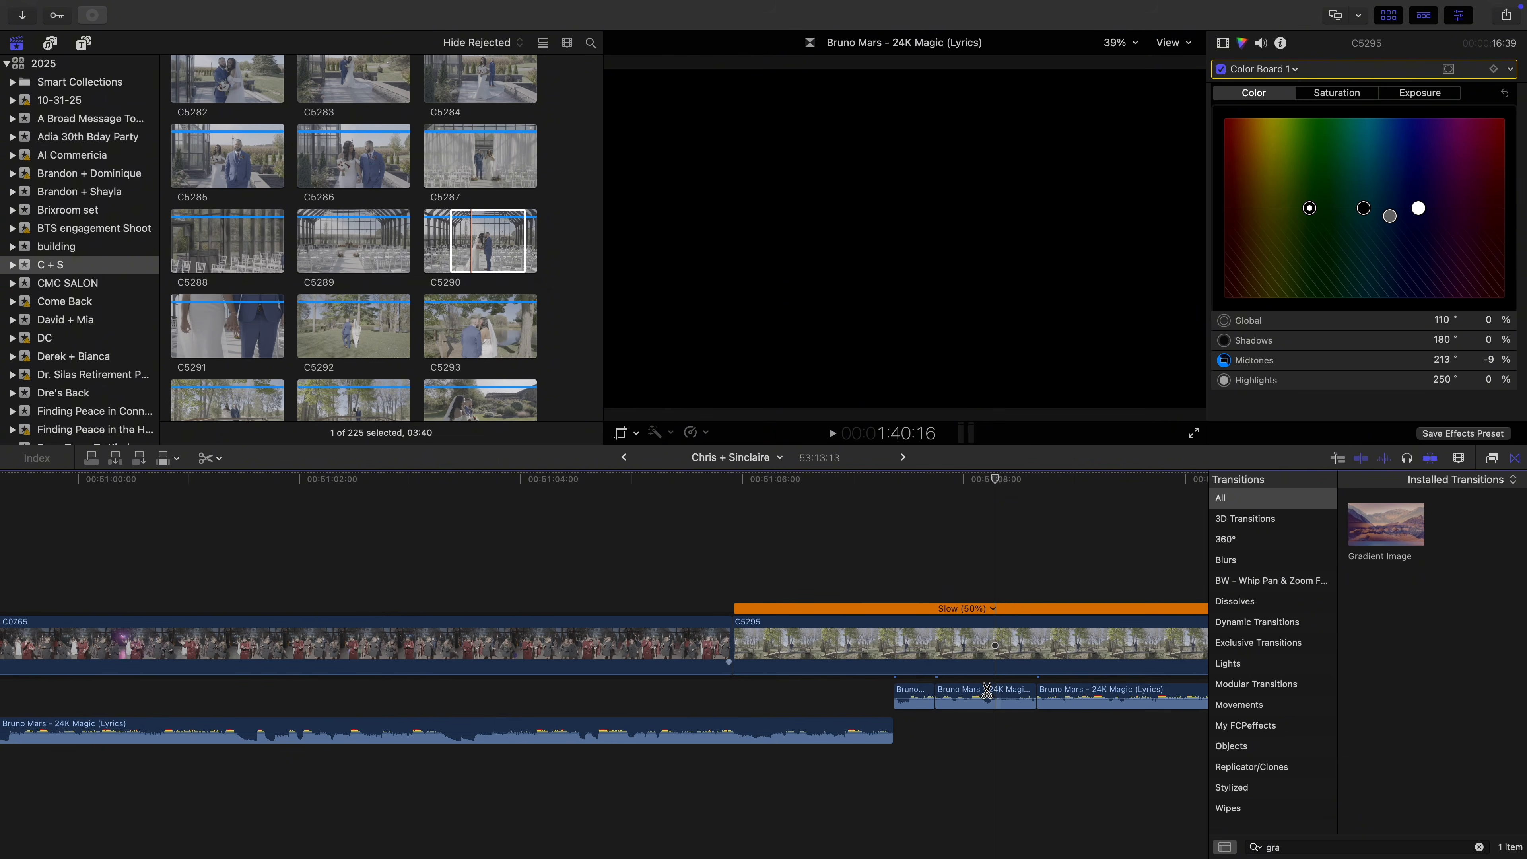
left_click(987, 691)
key("a")
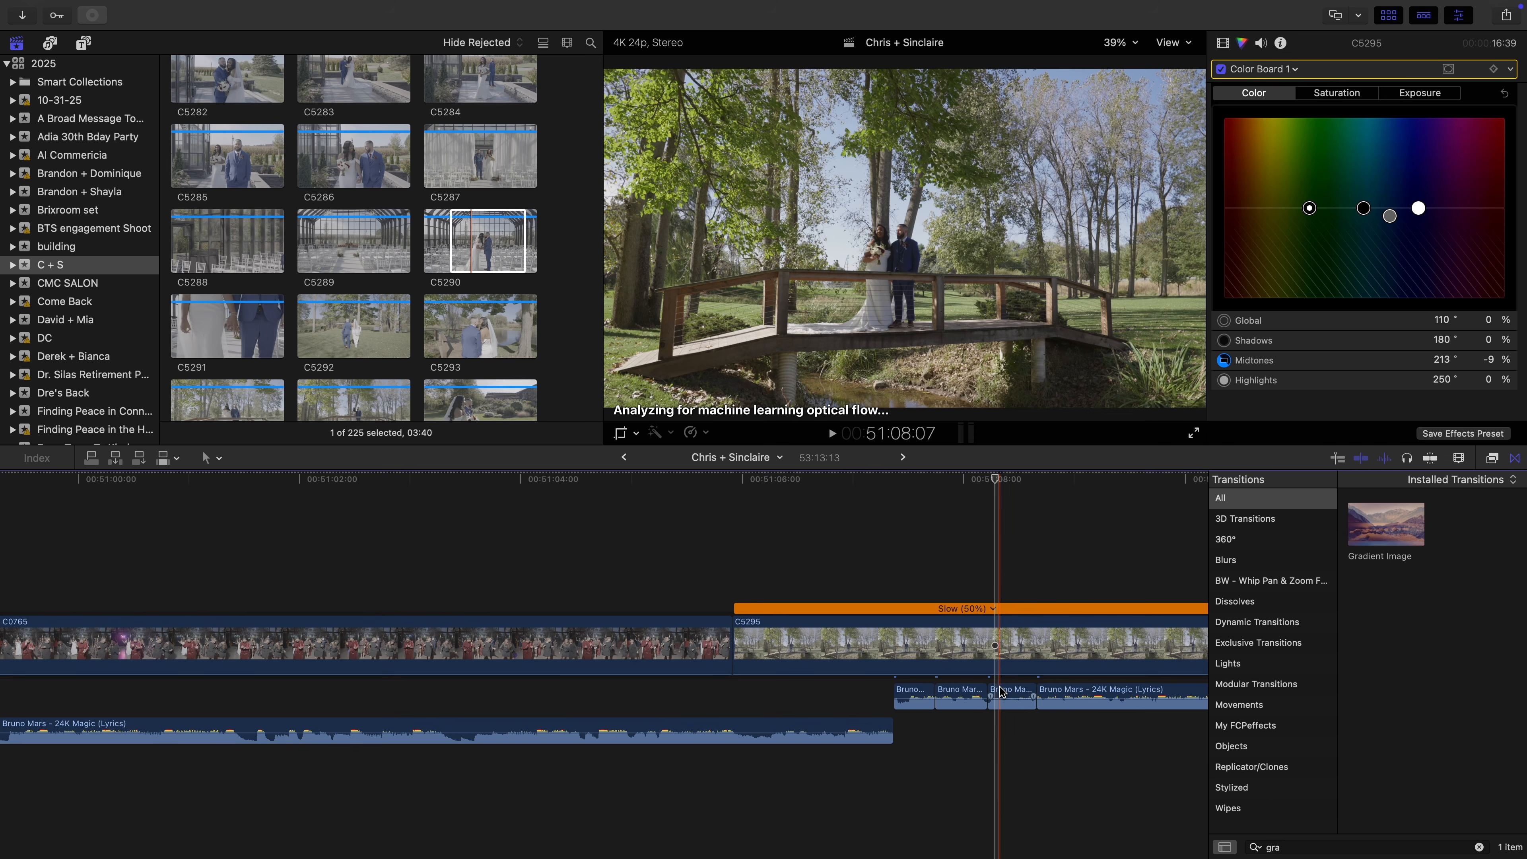
Reverse the last of the three short 24K Magic pieces under C5295
left_click(996, 697)
left_click(704, 433)
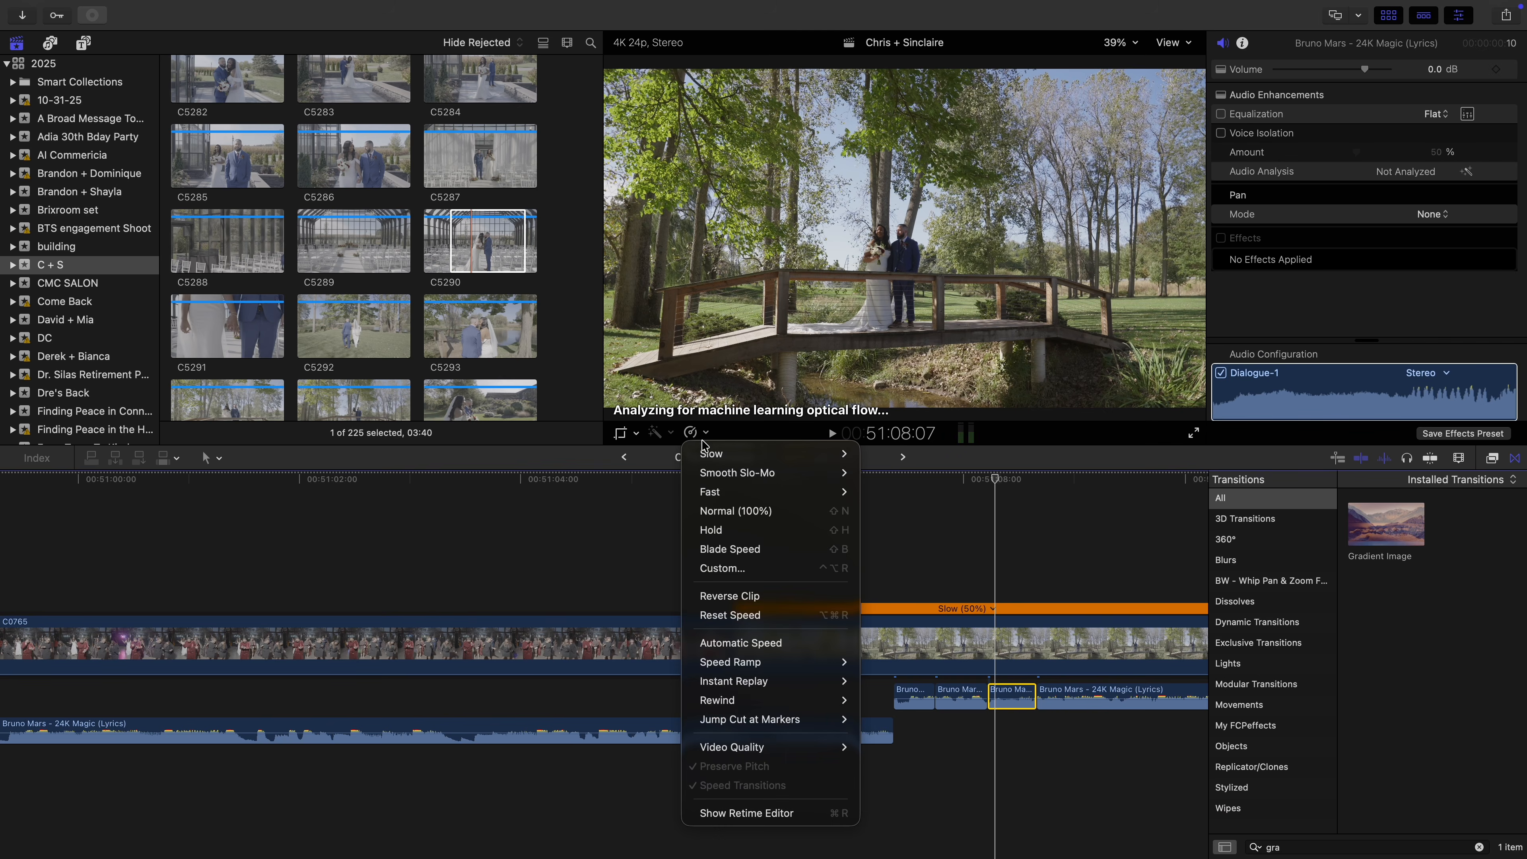
left_click(737, 595)
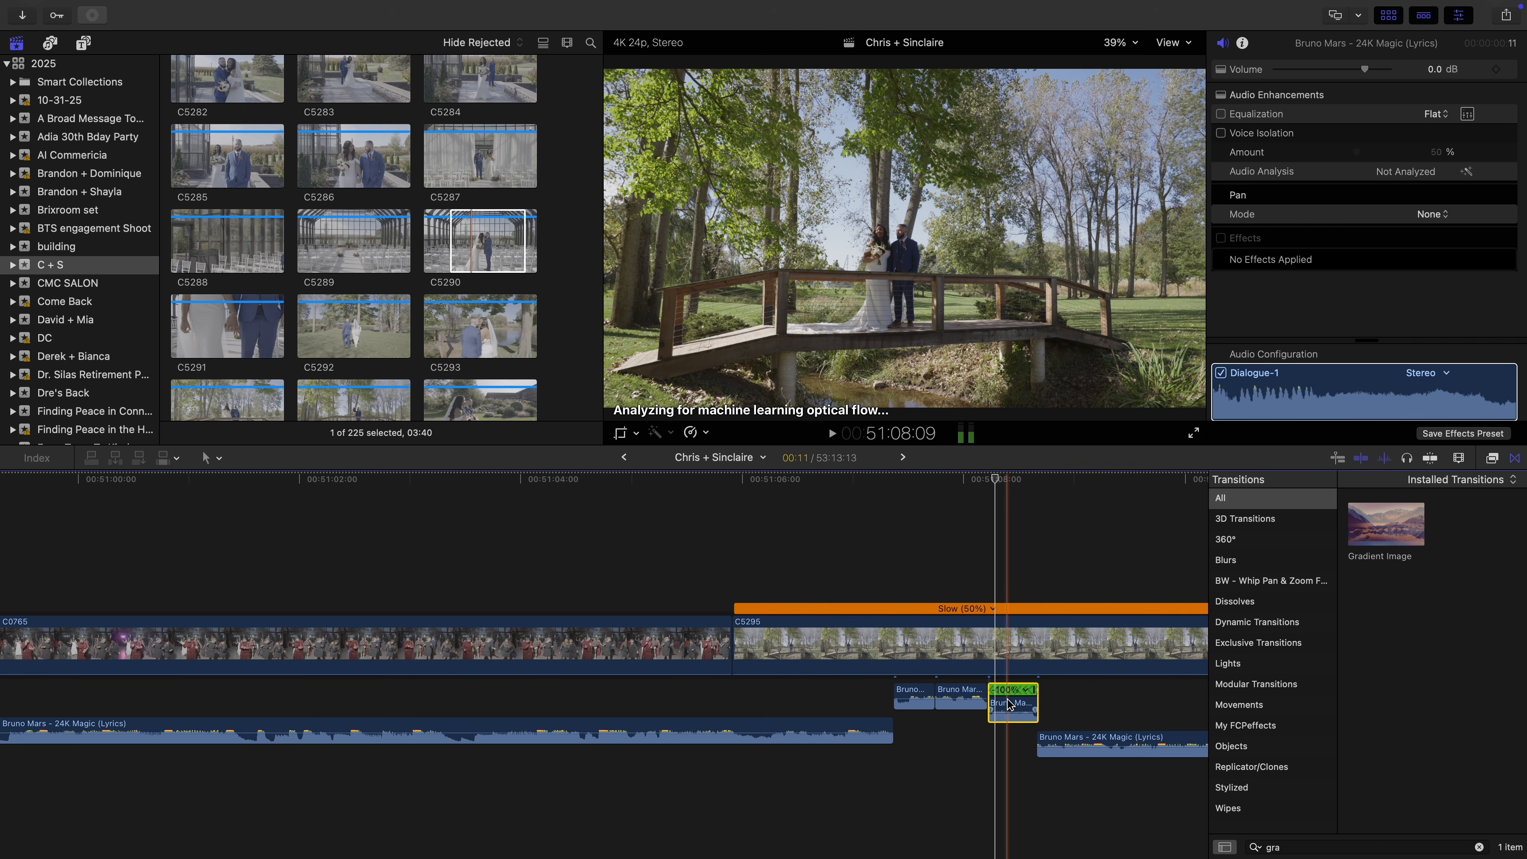
Try to paste only the Retiming attribute, stretched to fit, onto the first short 24K Magic piece
left_click(926, 696)
key("shift+super+v")
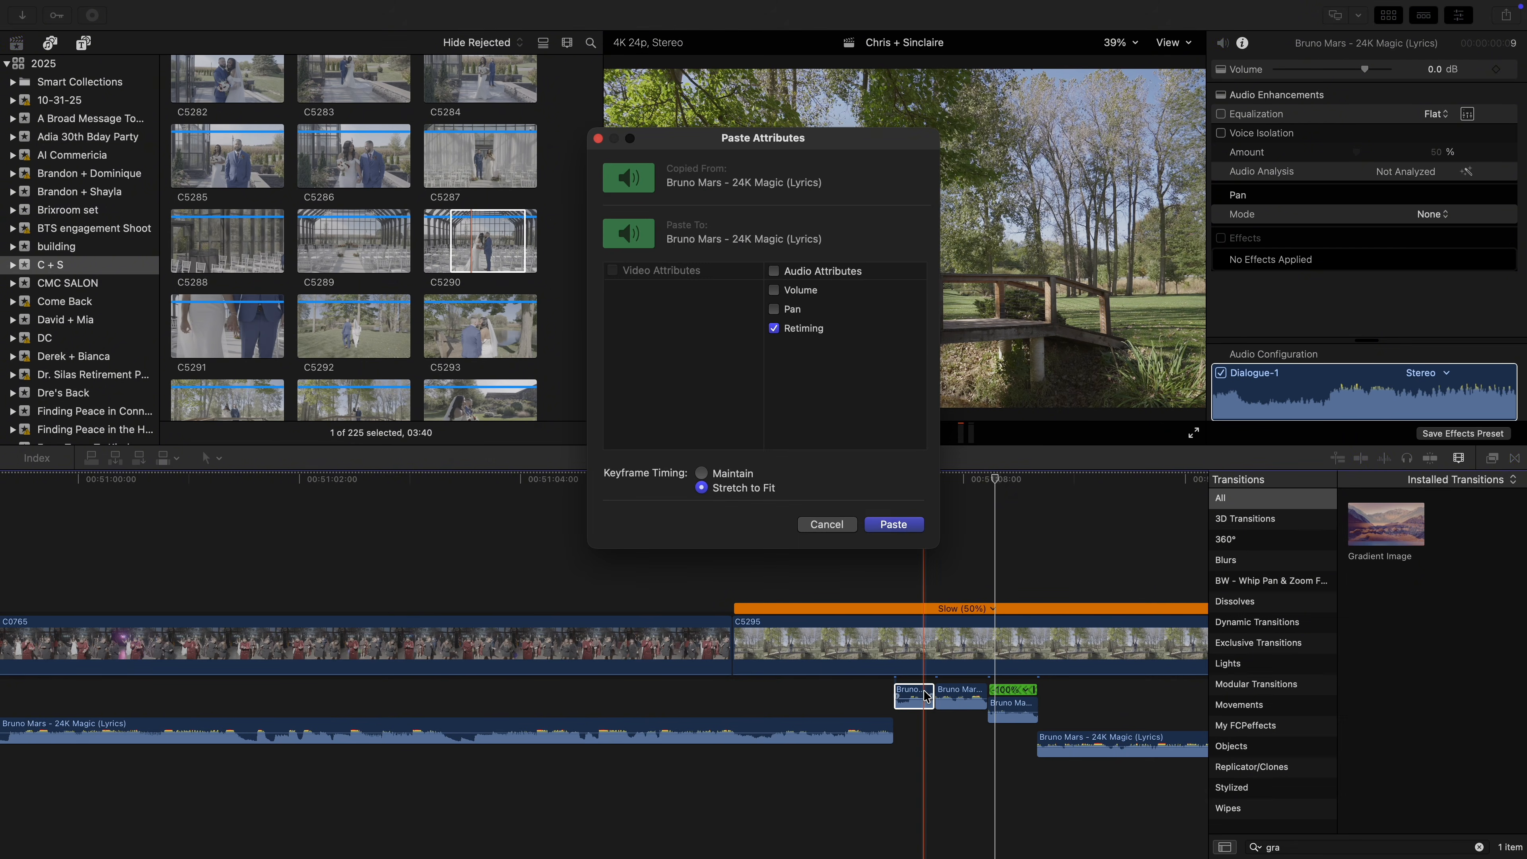
key("Return")
left_click(754, 557)
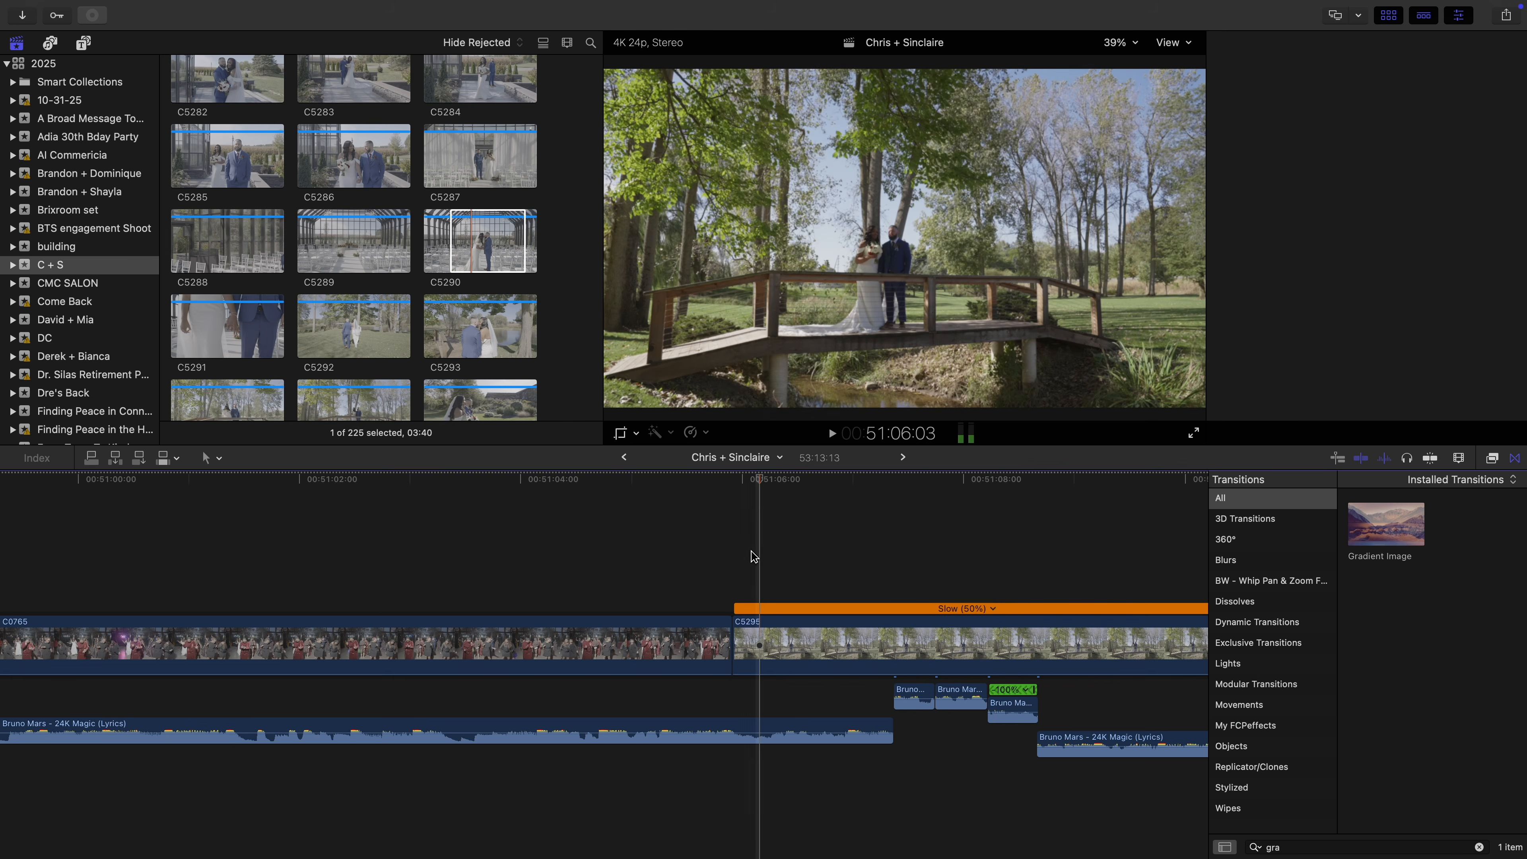
Trim the end of C5295 to about 5.5 seconds and the end of C5292 to about 8 seconds
key("super+minus")
key("super+minus")
key("super+minus")
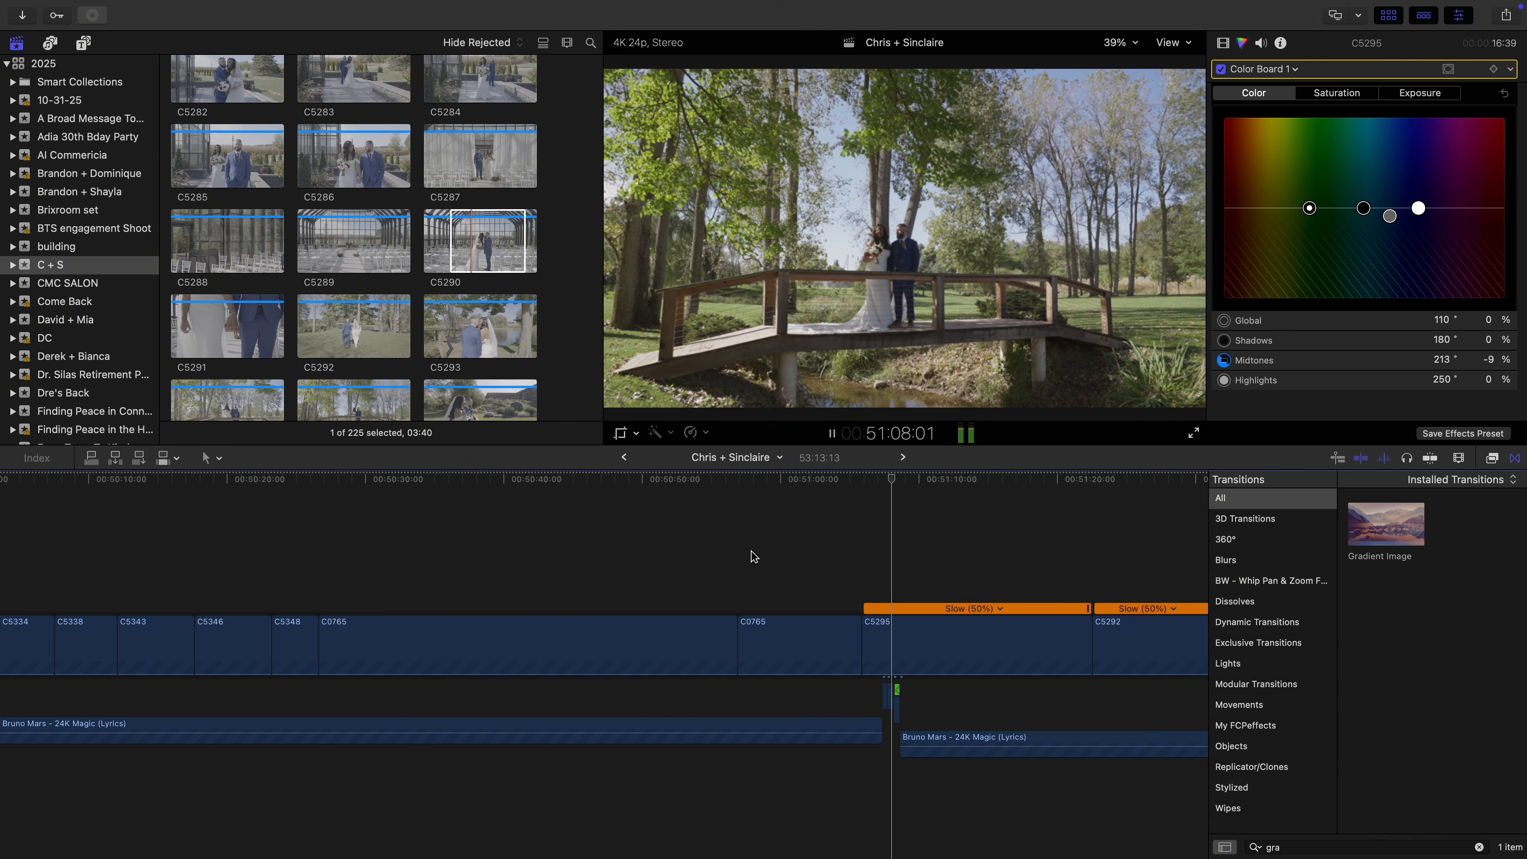
scroll(778, 560, "right", 5)
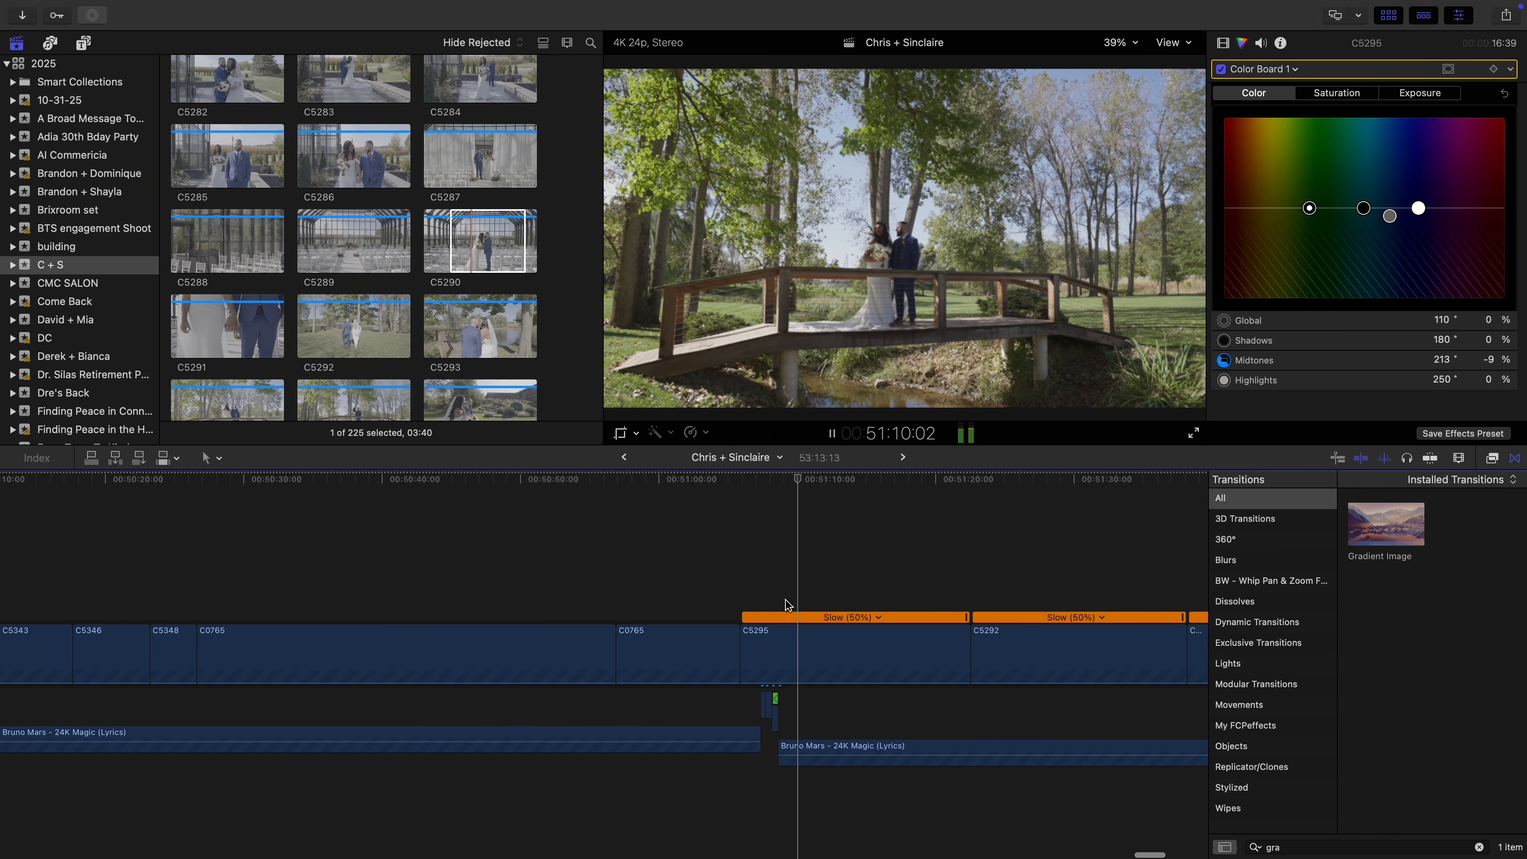
key("space")
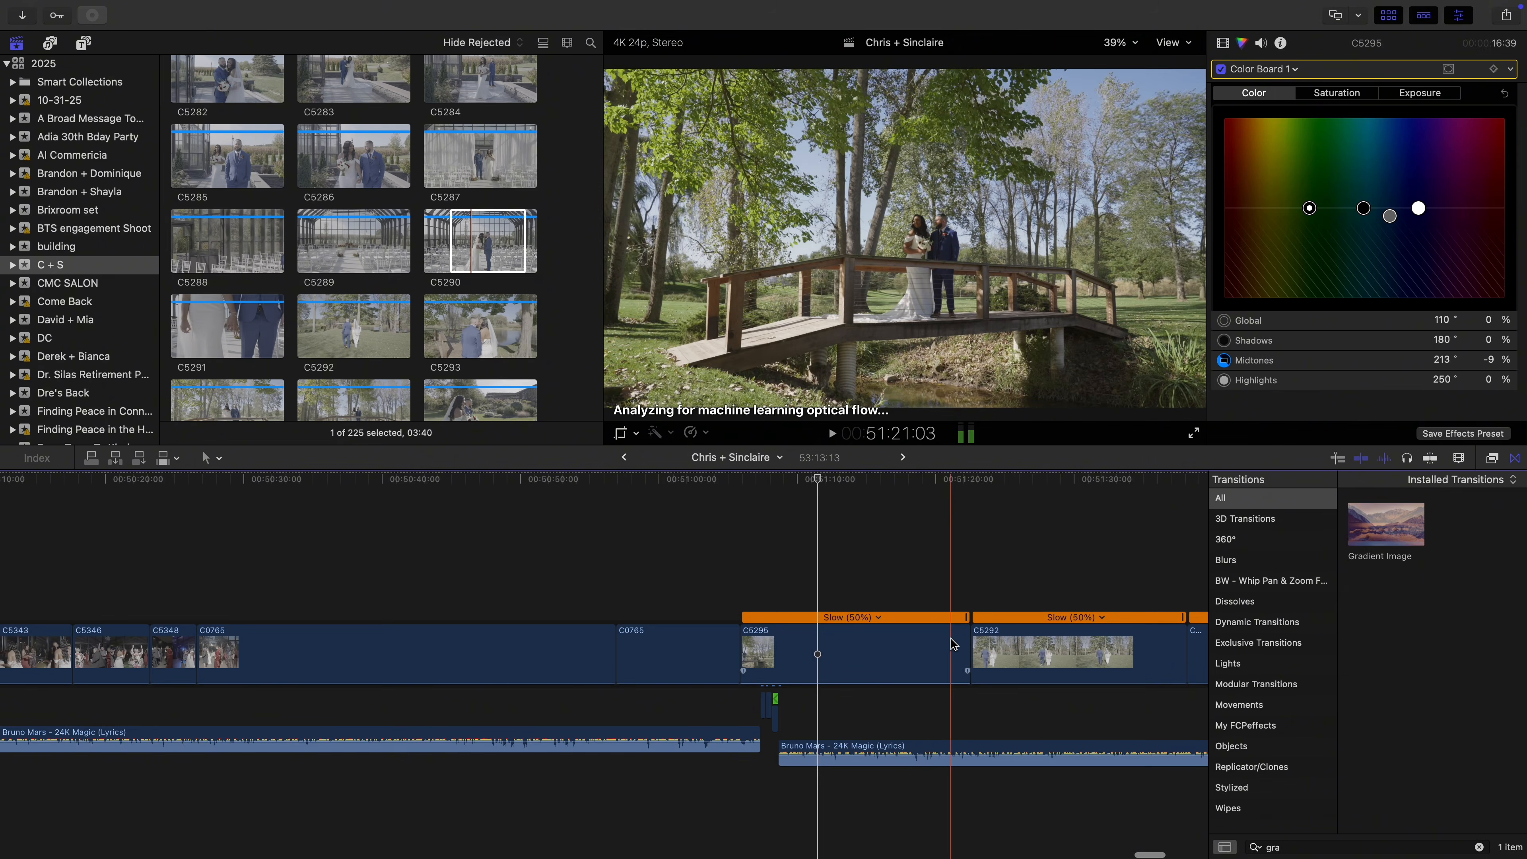
left_click_drag(960, 637, 851, 643)
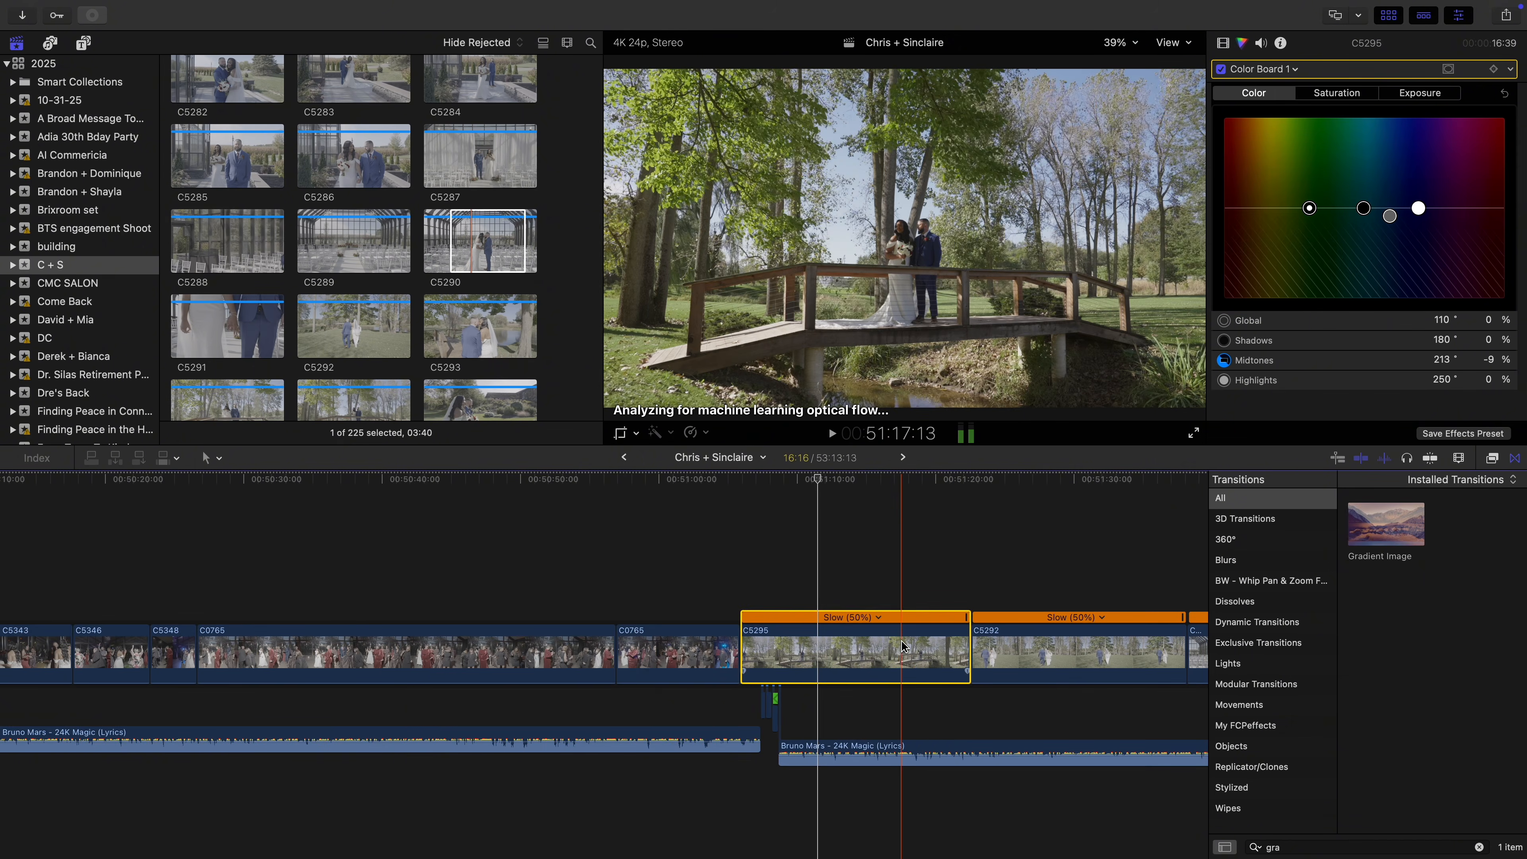
left_click_drag(964, 641, 816, 648)
key("space")
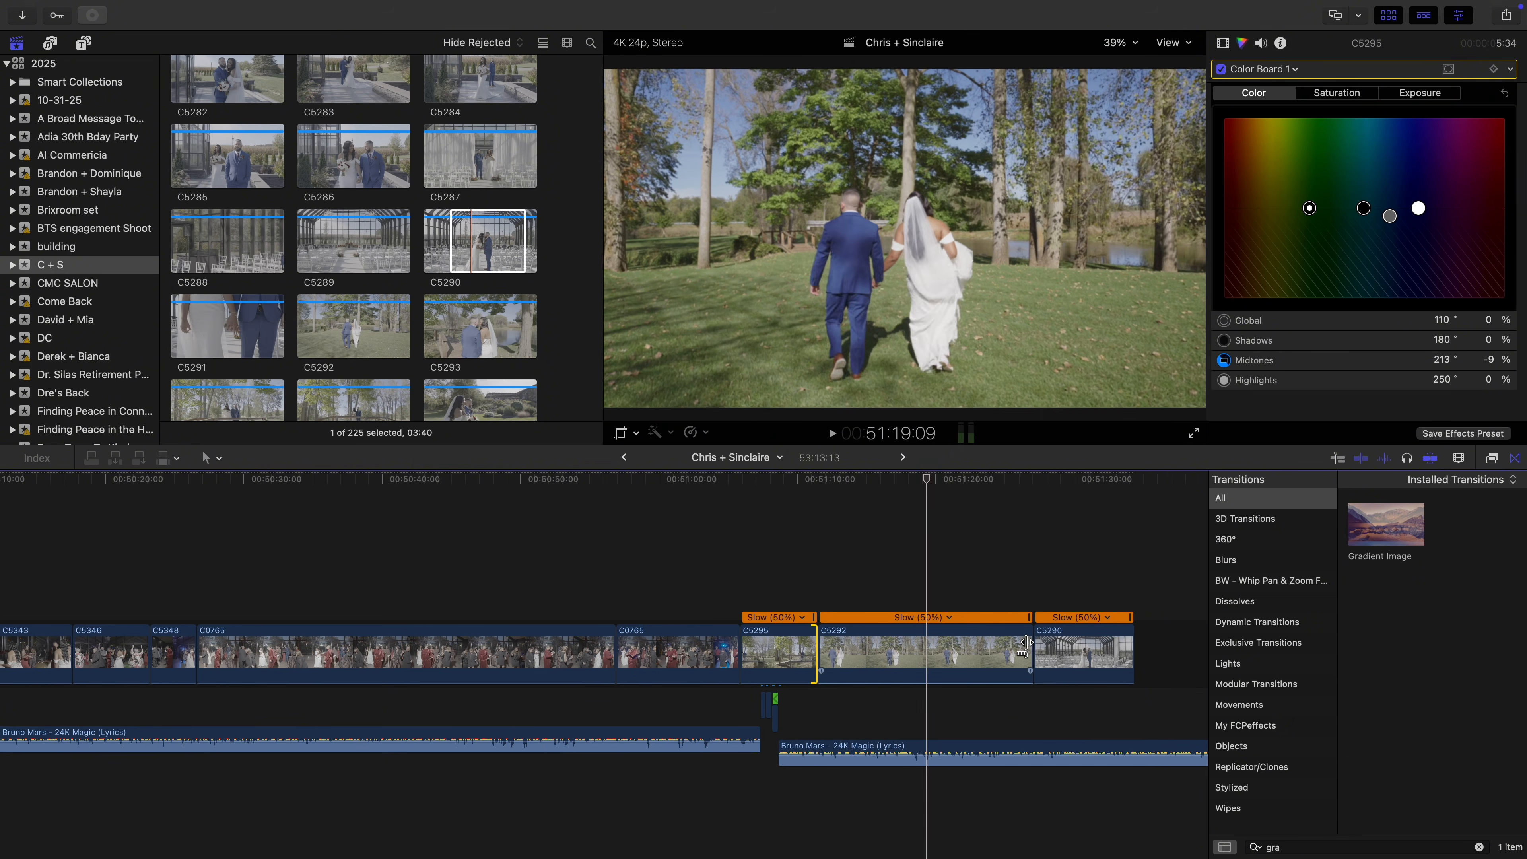
left_click_drag(1026, 643, 926, 650)
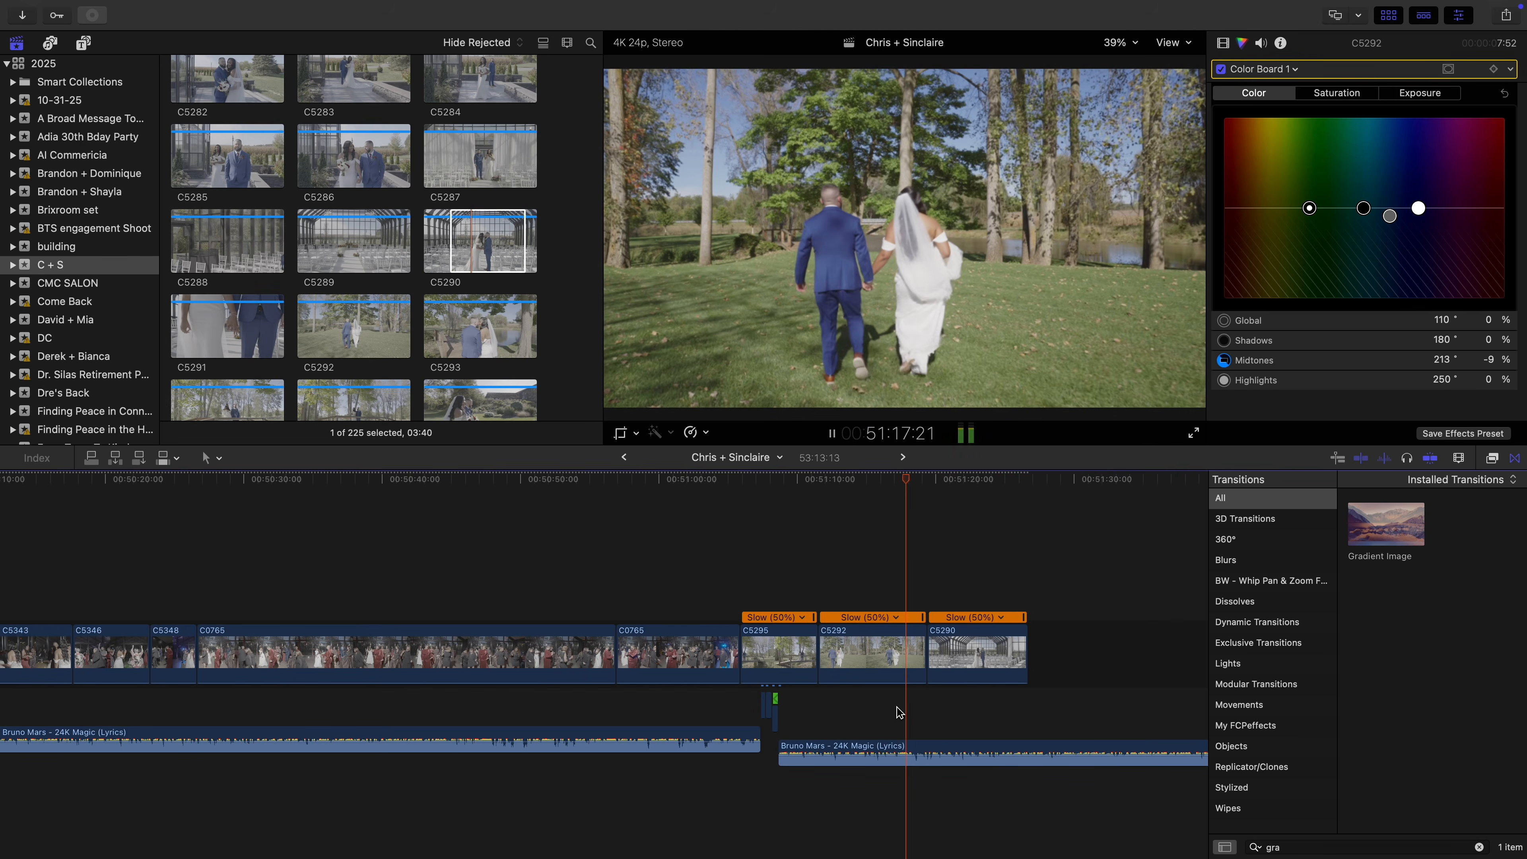
Try to cut out a short piece of 24K Magic near the end of C5292 and paste the Retiming attribute onto it
left_click(913, 744)
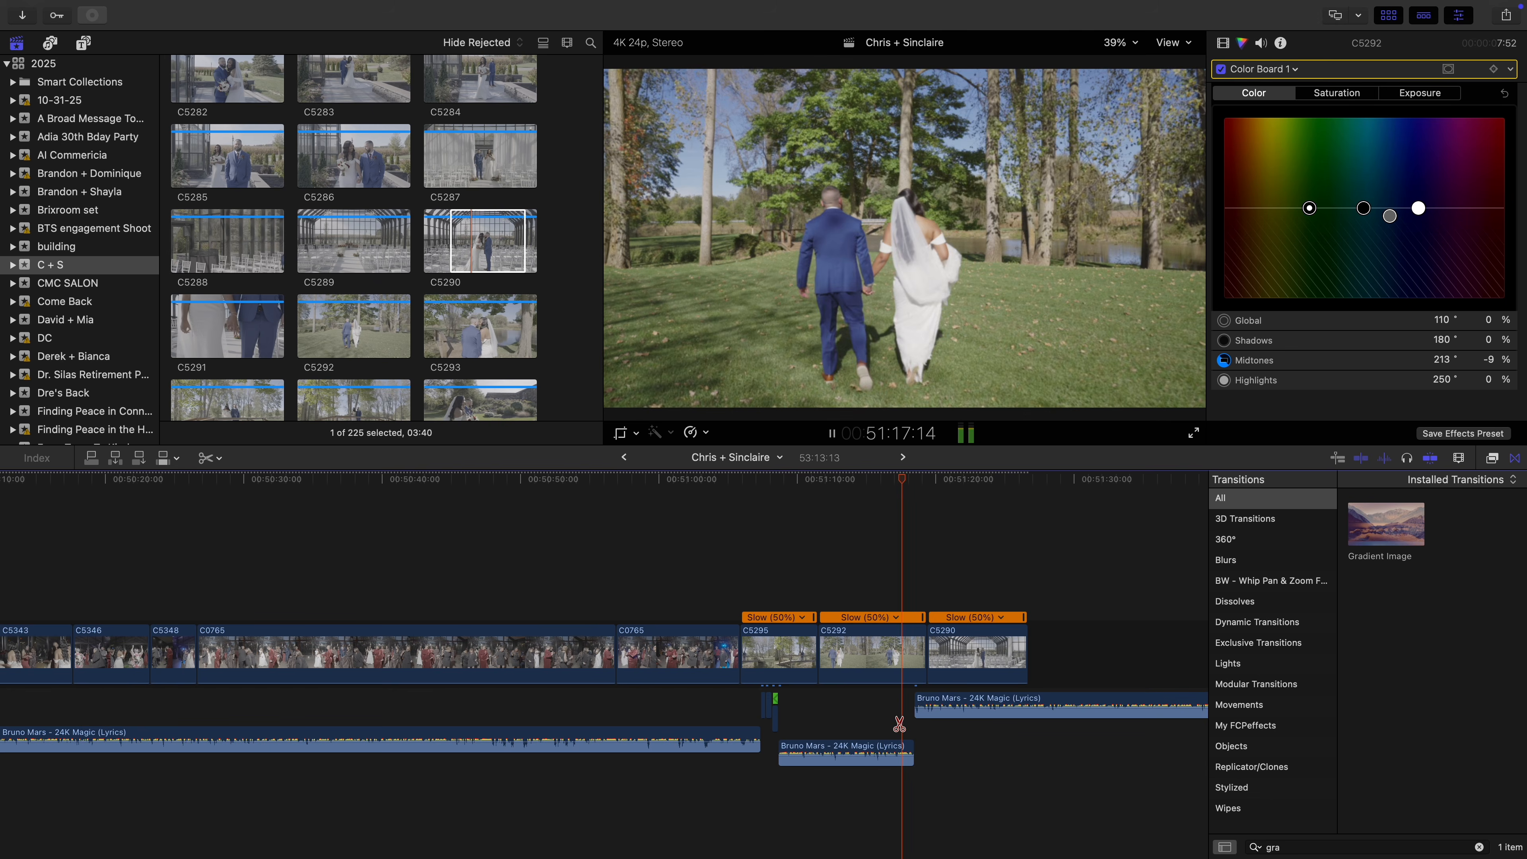
left_click(911, 700)
key("super+shift+v")
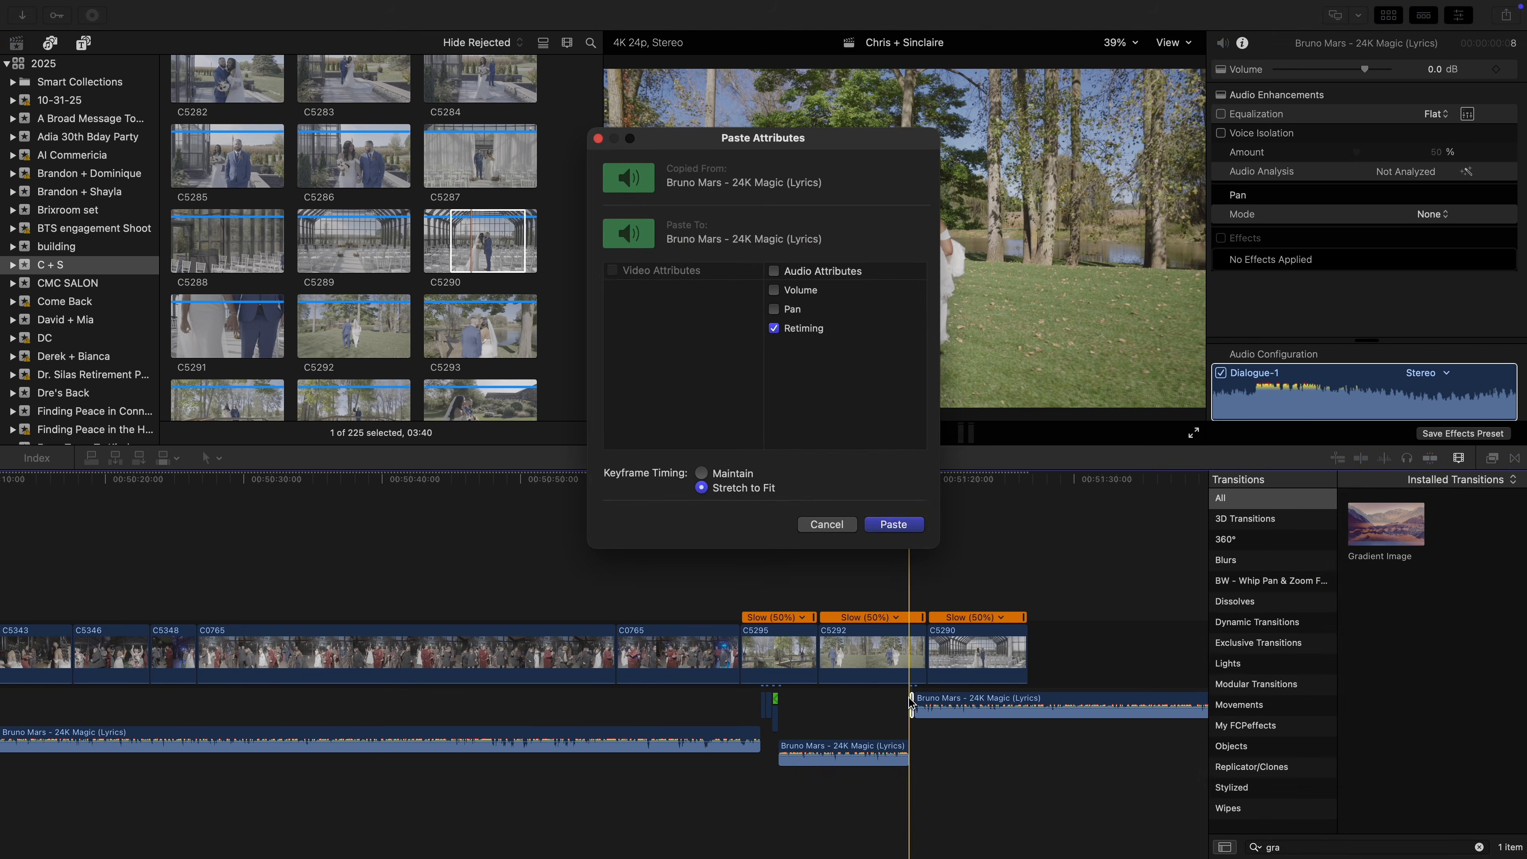
key("Return")
left_click(887, 566)
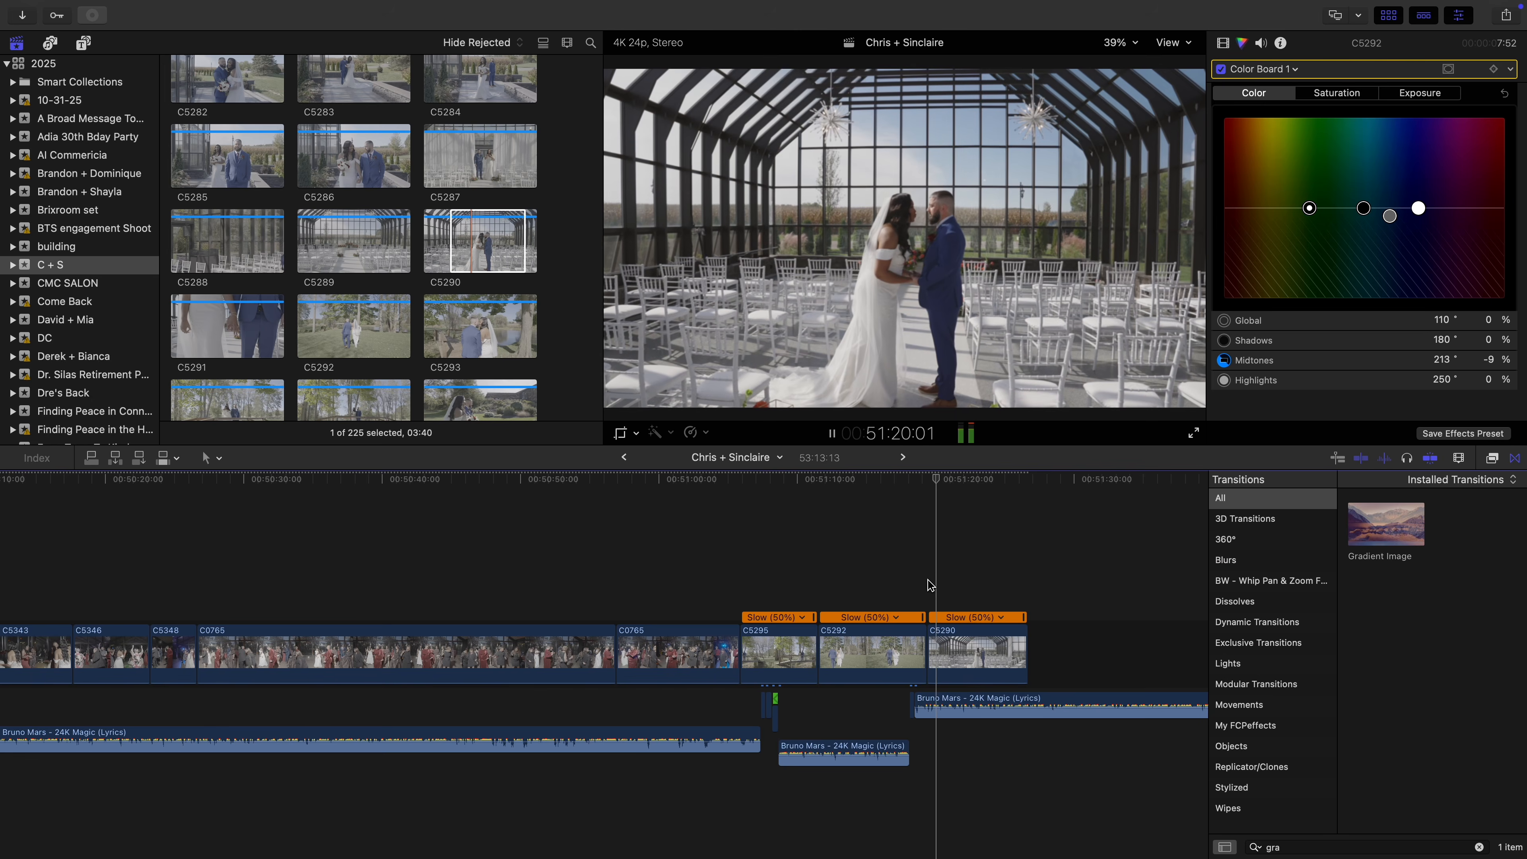
left_click(913, 587)
scroll(914, 588, "left", 1)
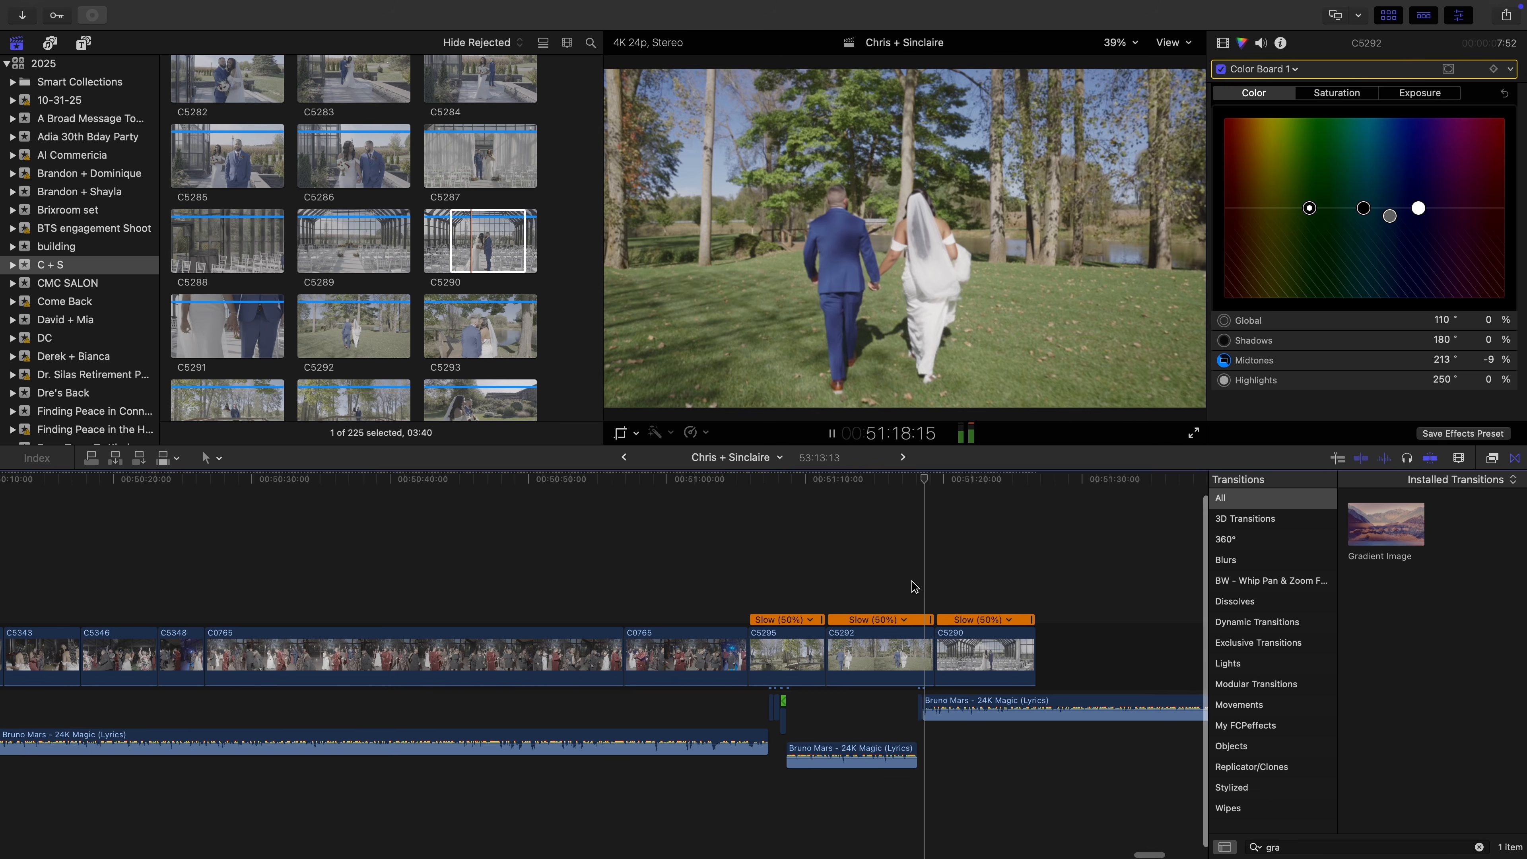
scroll(914, 587, "left", 1)
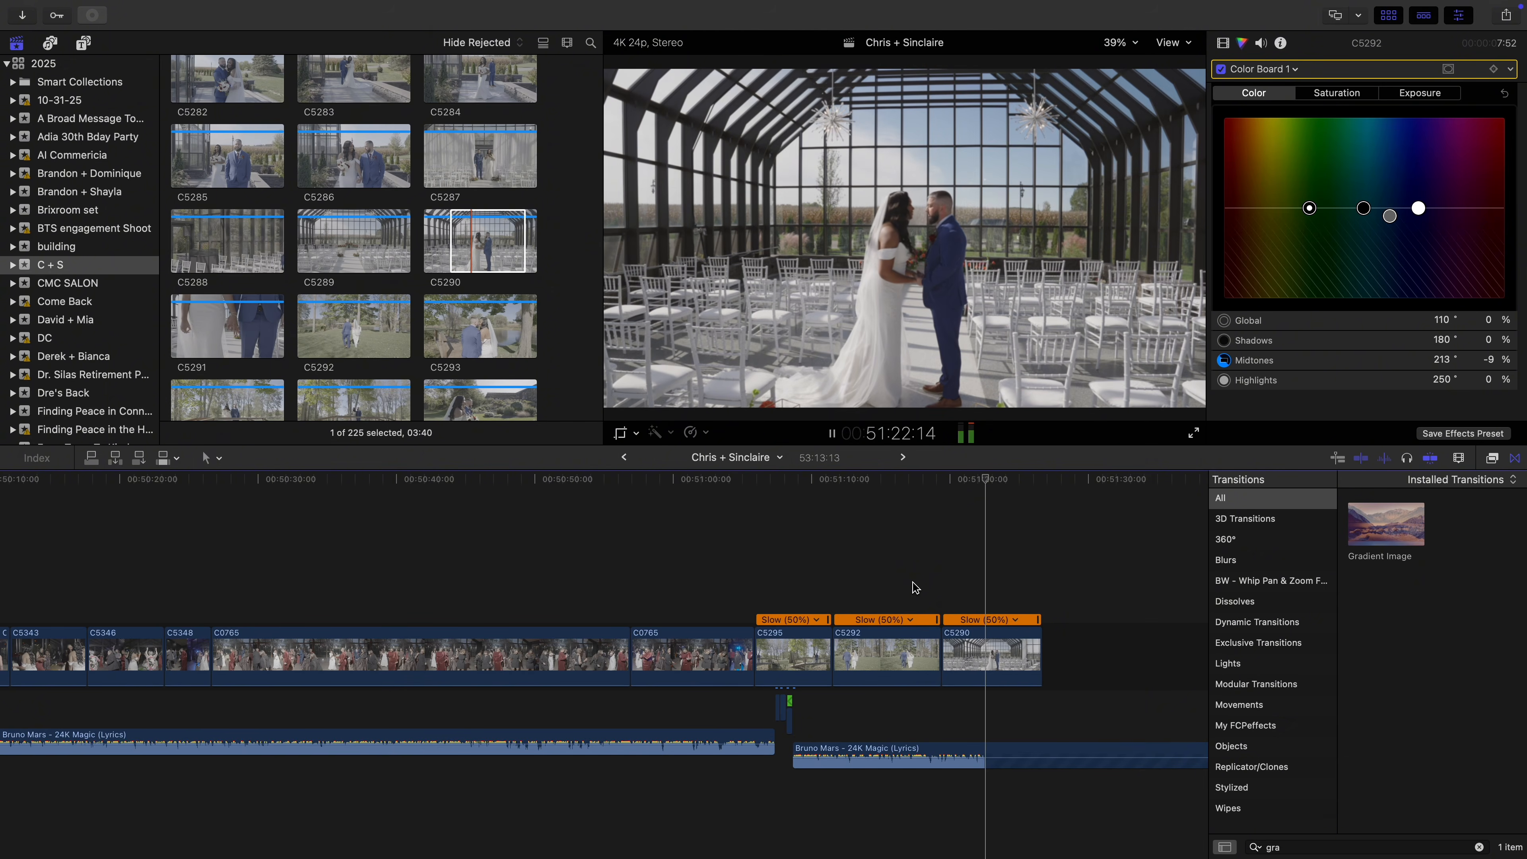
Play back the closing party clips and the slow-motion couple shots to check how they run with the song
left_click(913, 586)
scroll(895, 587, "right", 1)
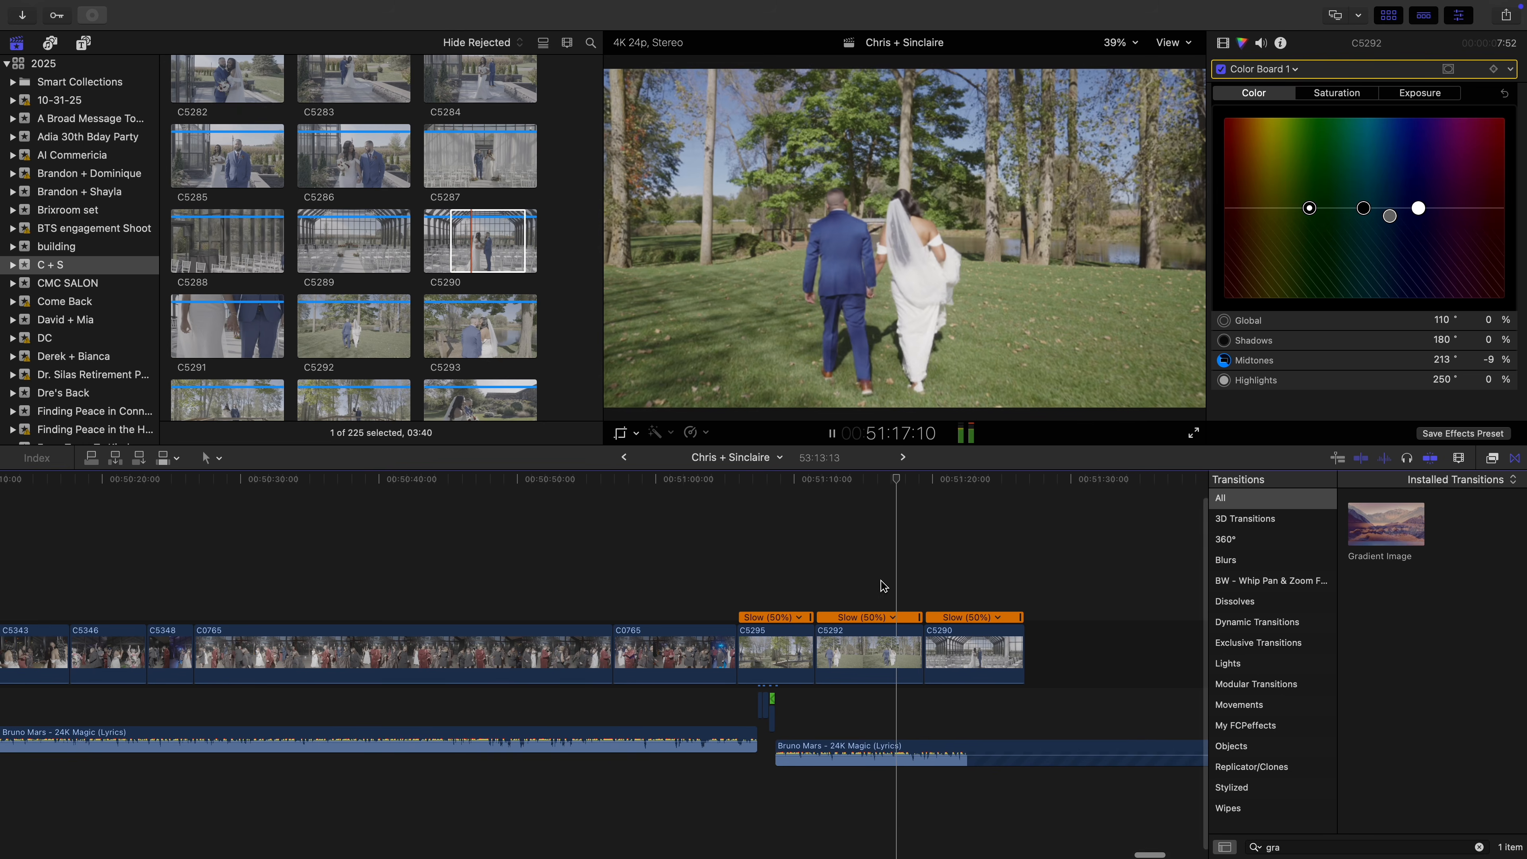
left_click(826, 582)
key("space")
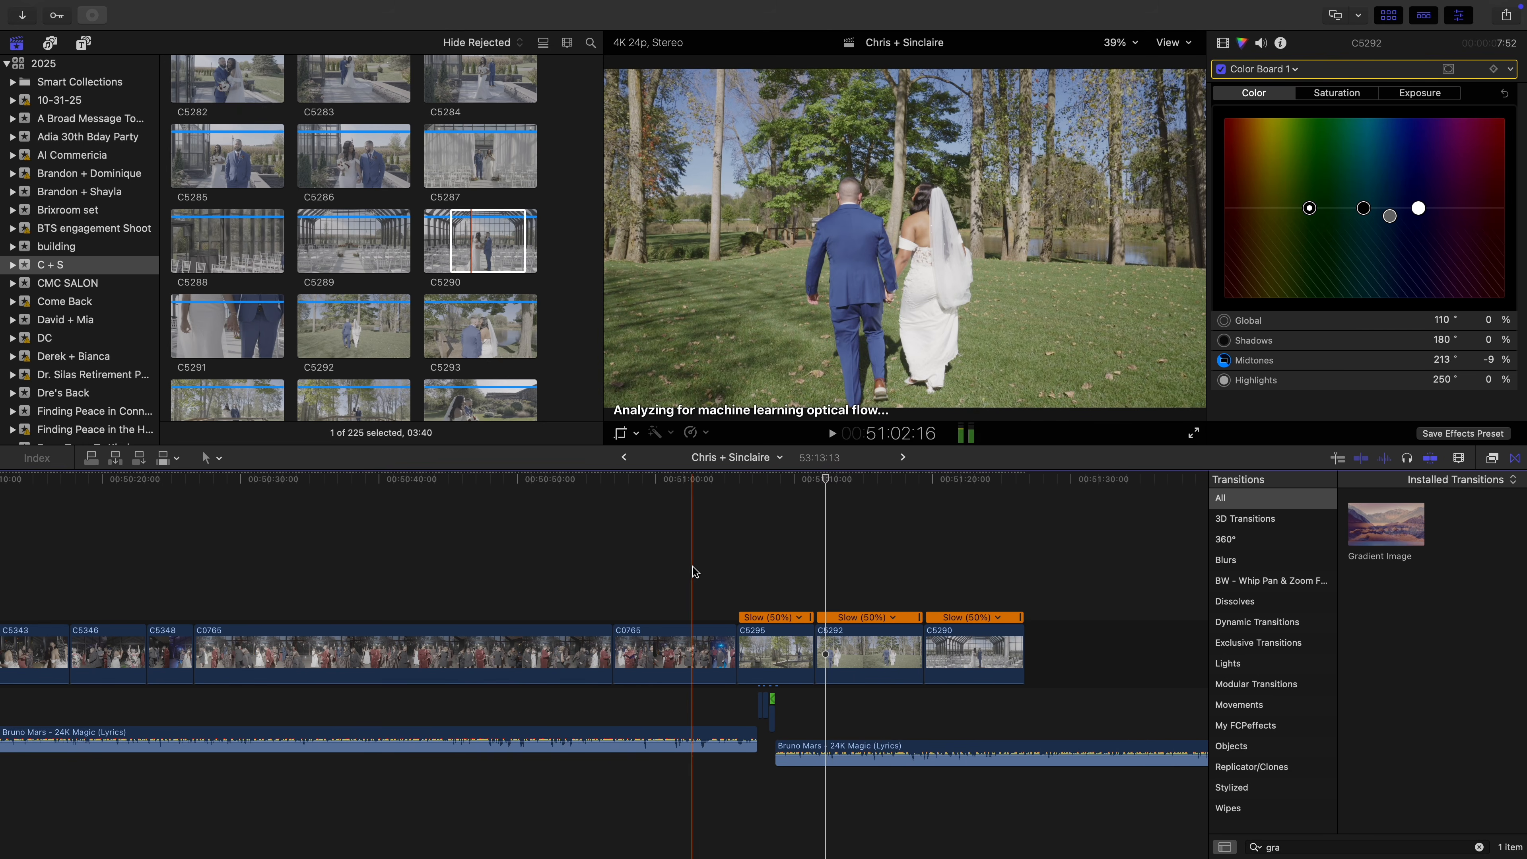
left_click(695, 571)
key("space")
left_click(517, 548)
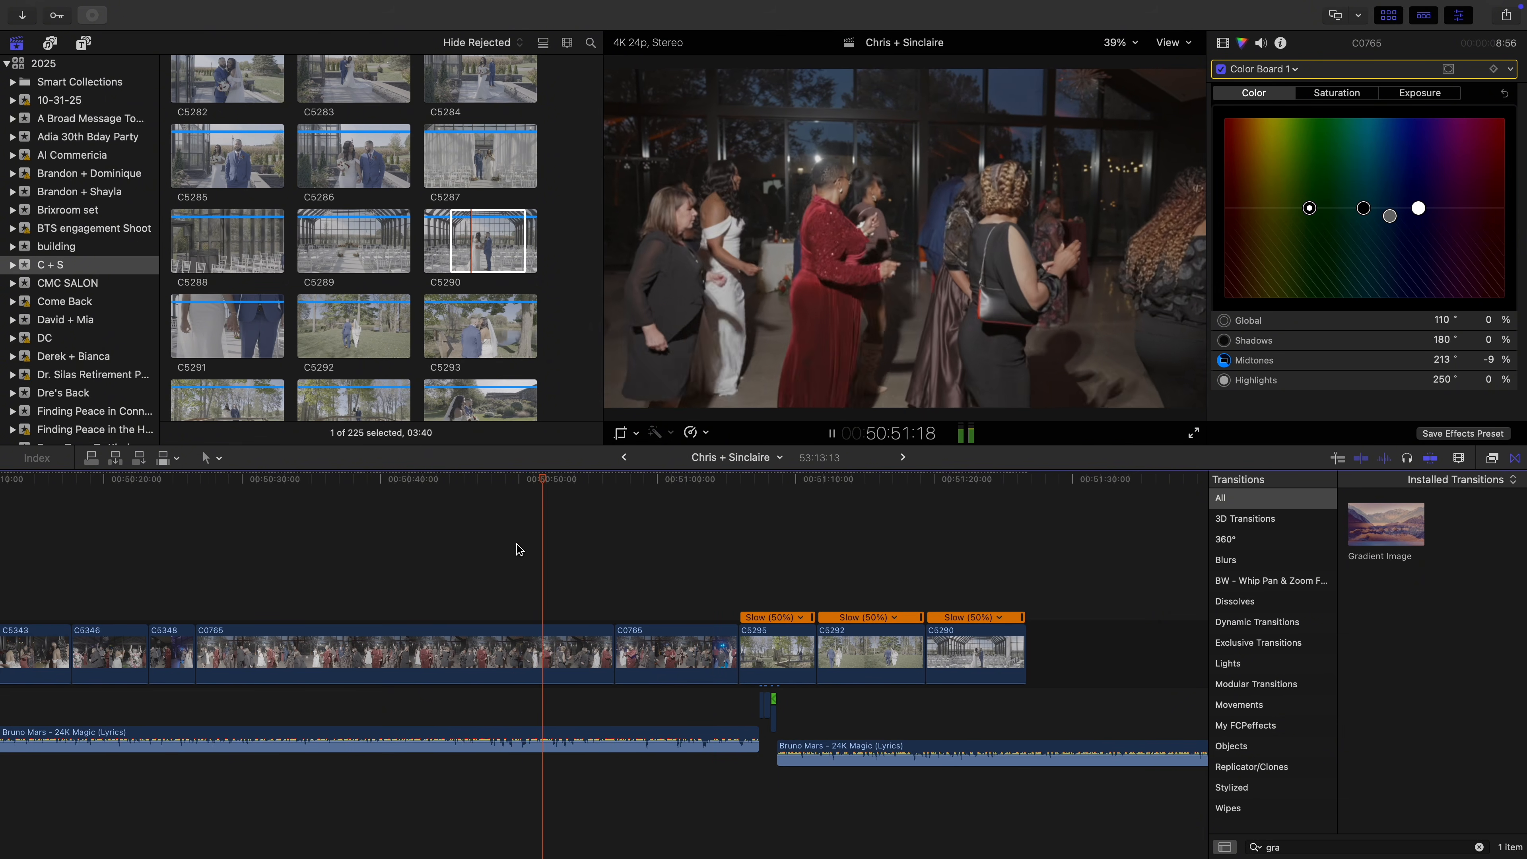
key("space")
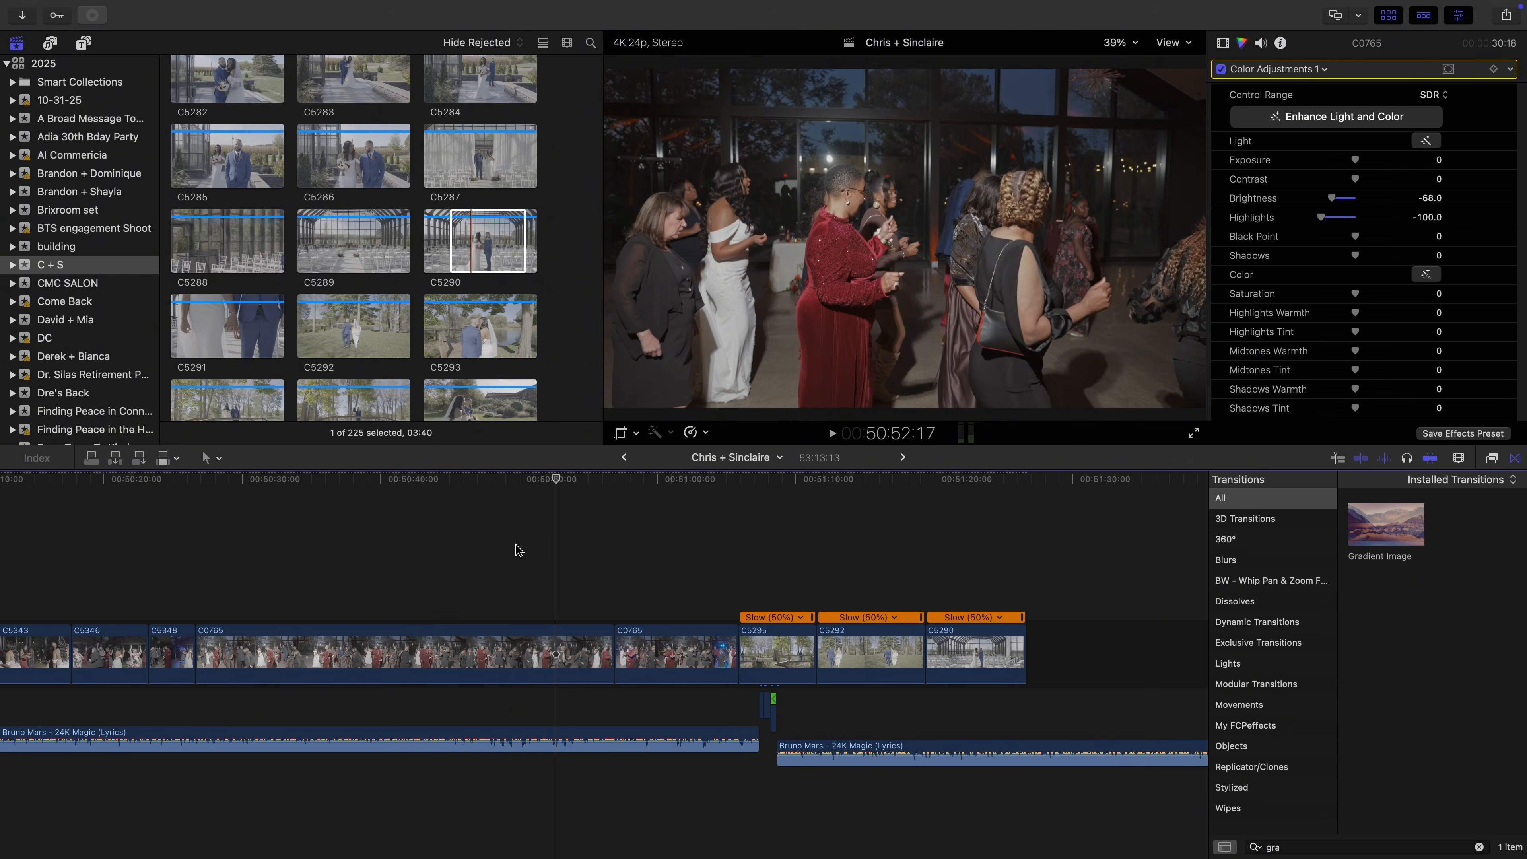
Spot-check the earlier dance, toast and reception sections by playing from several points back along the timeline
key("super+minus")
key("super+minus")
key("super+minus")
key("super+minus")
key("super+minus")
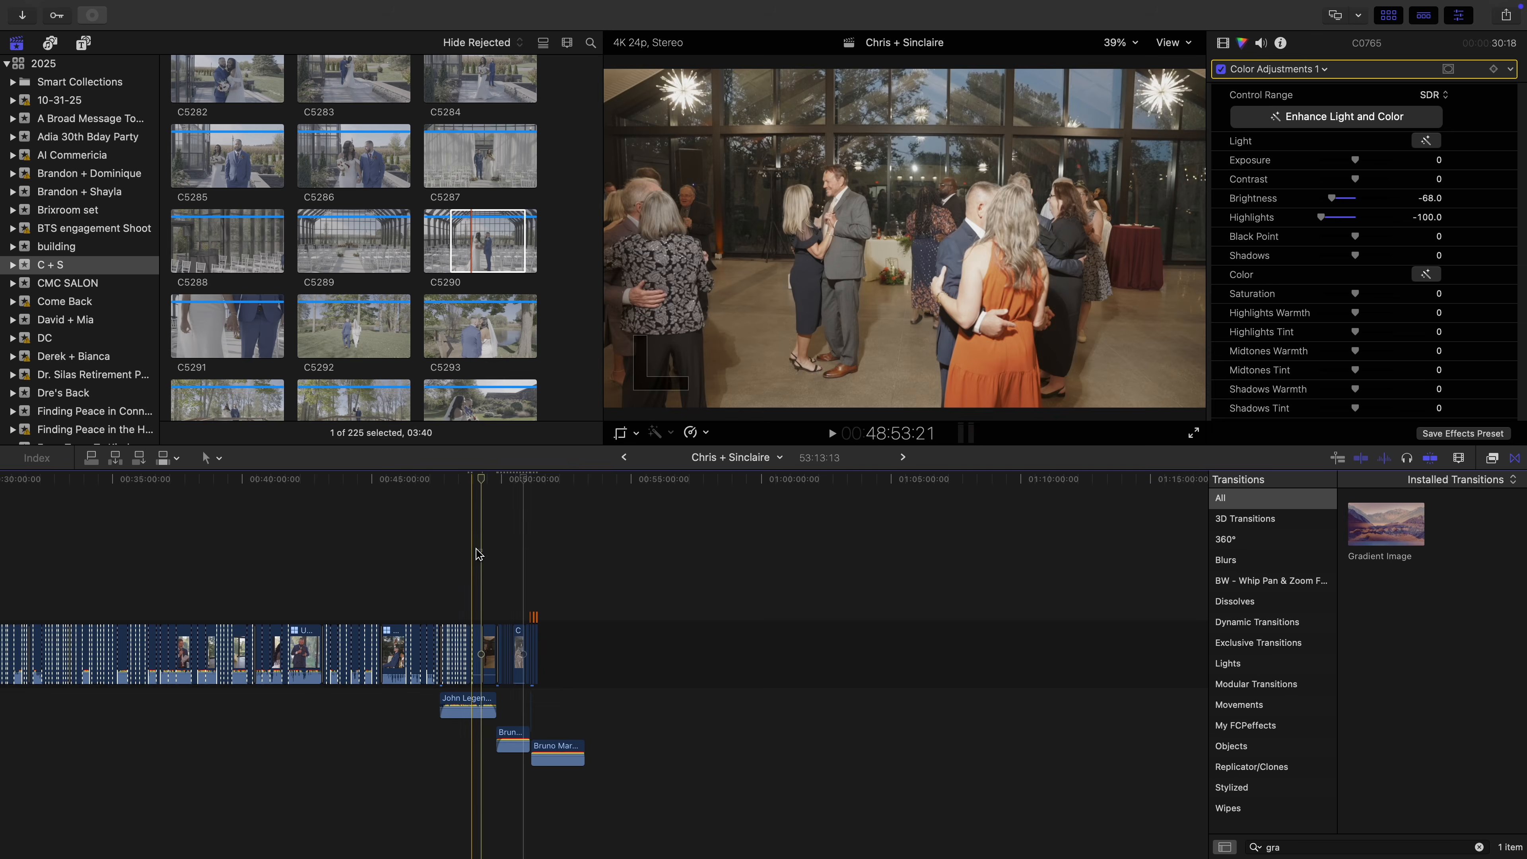
key("space")
left_click(365, 542)
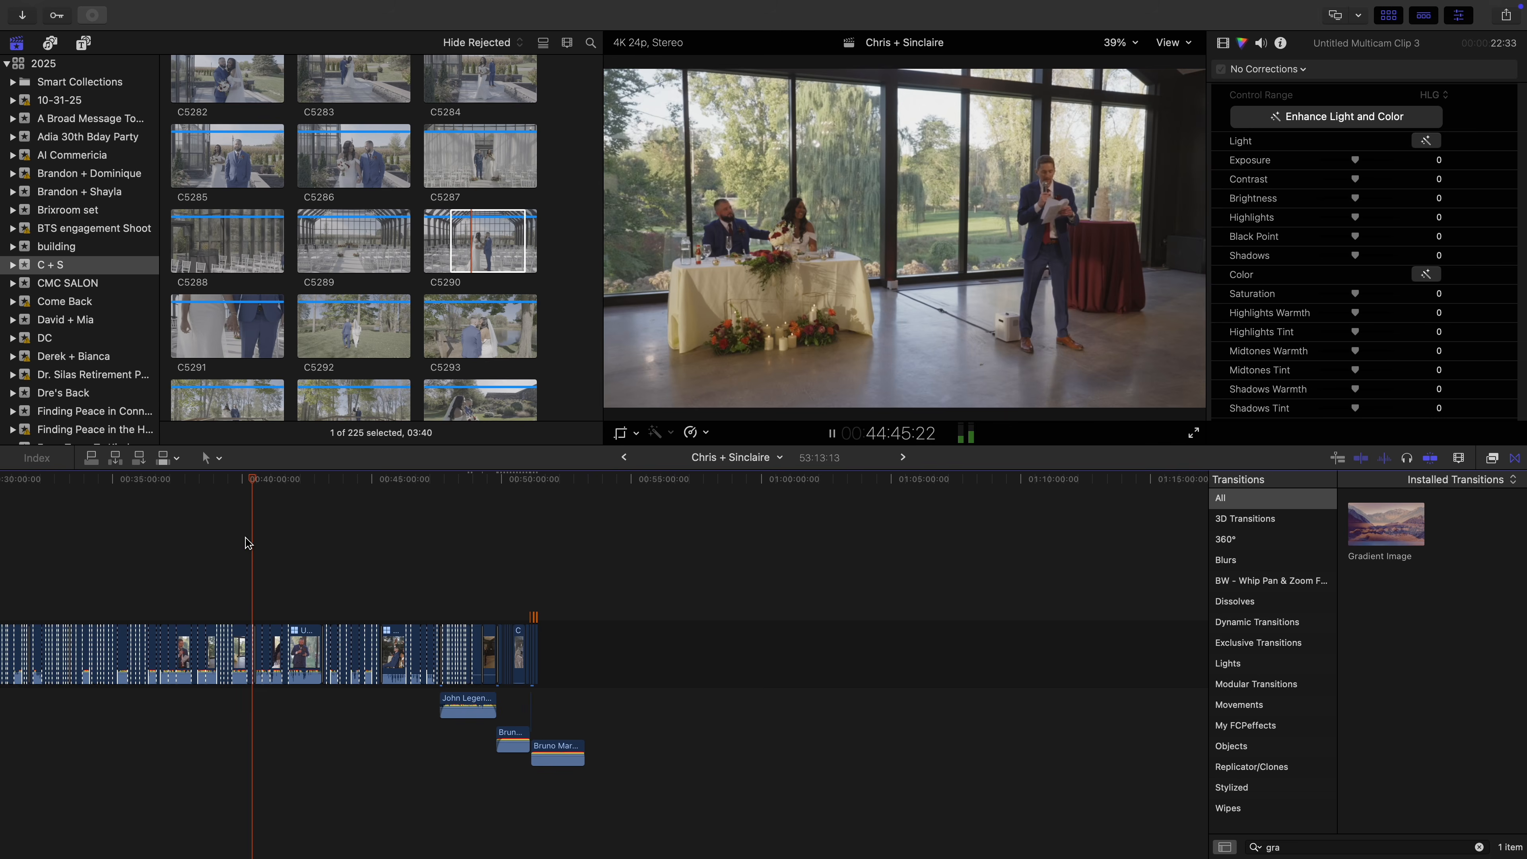
left_click(253, 541)
left_click(168, 543)
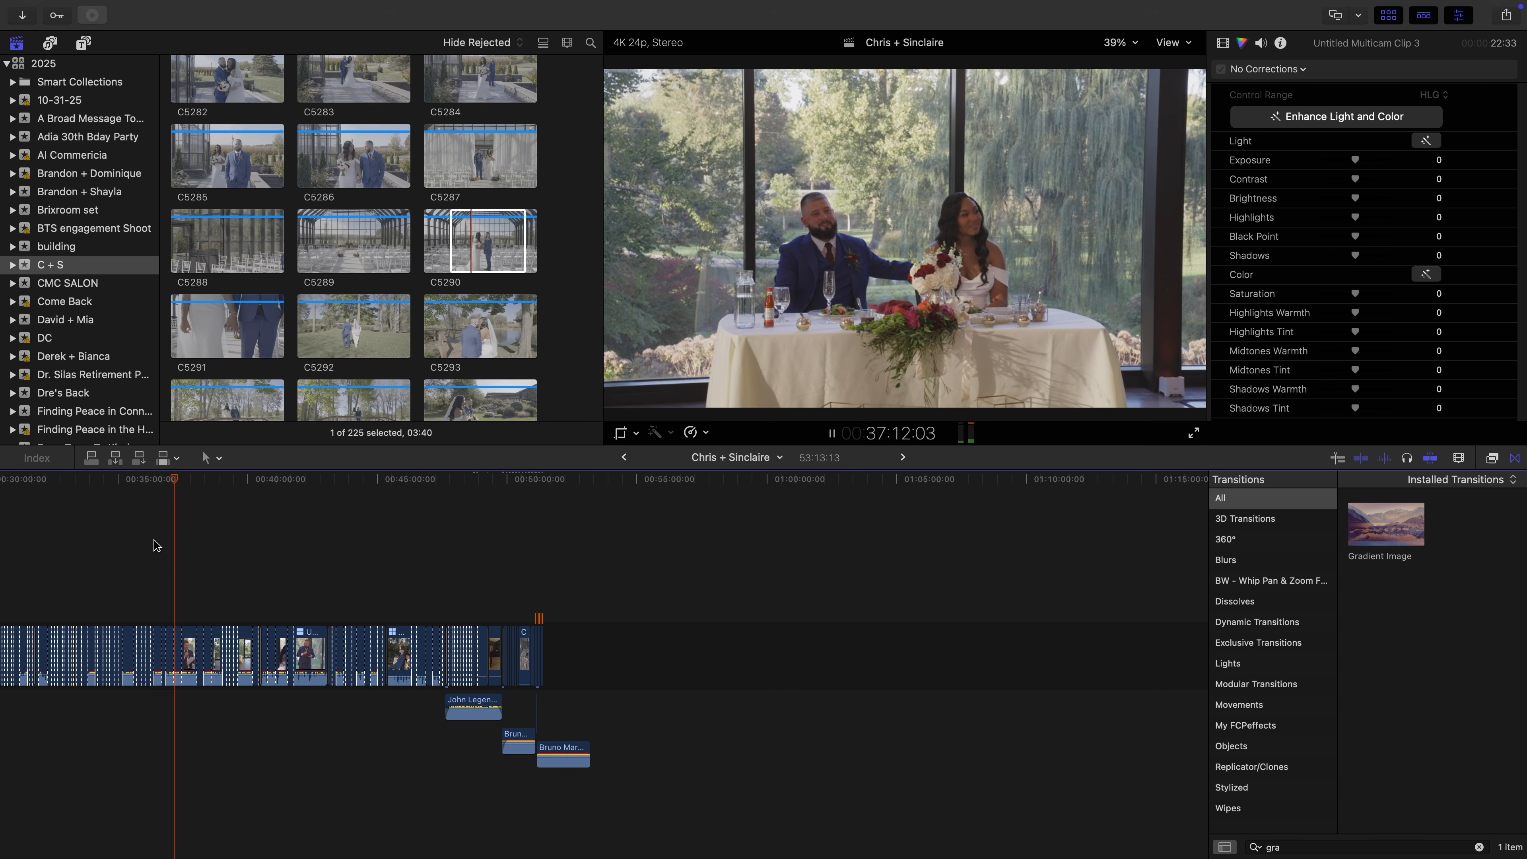
left_click(136, 544)
scroll(138, 545, "left", 10)
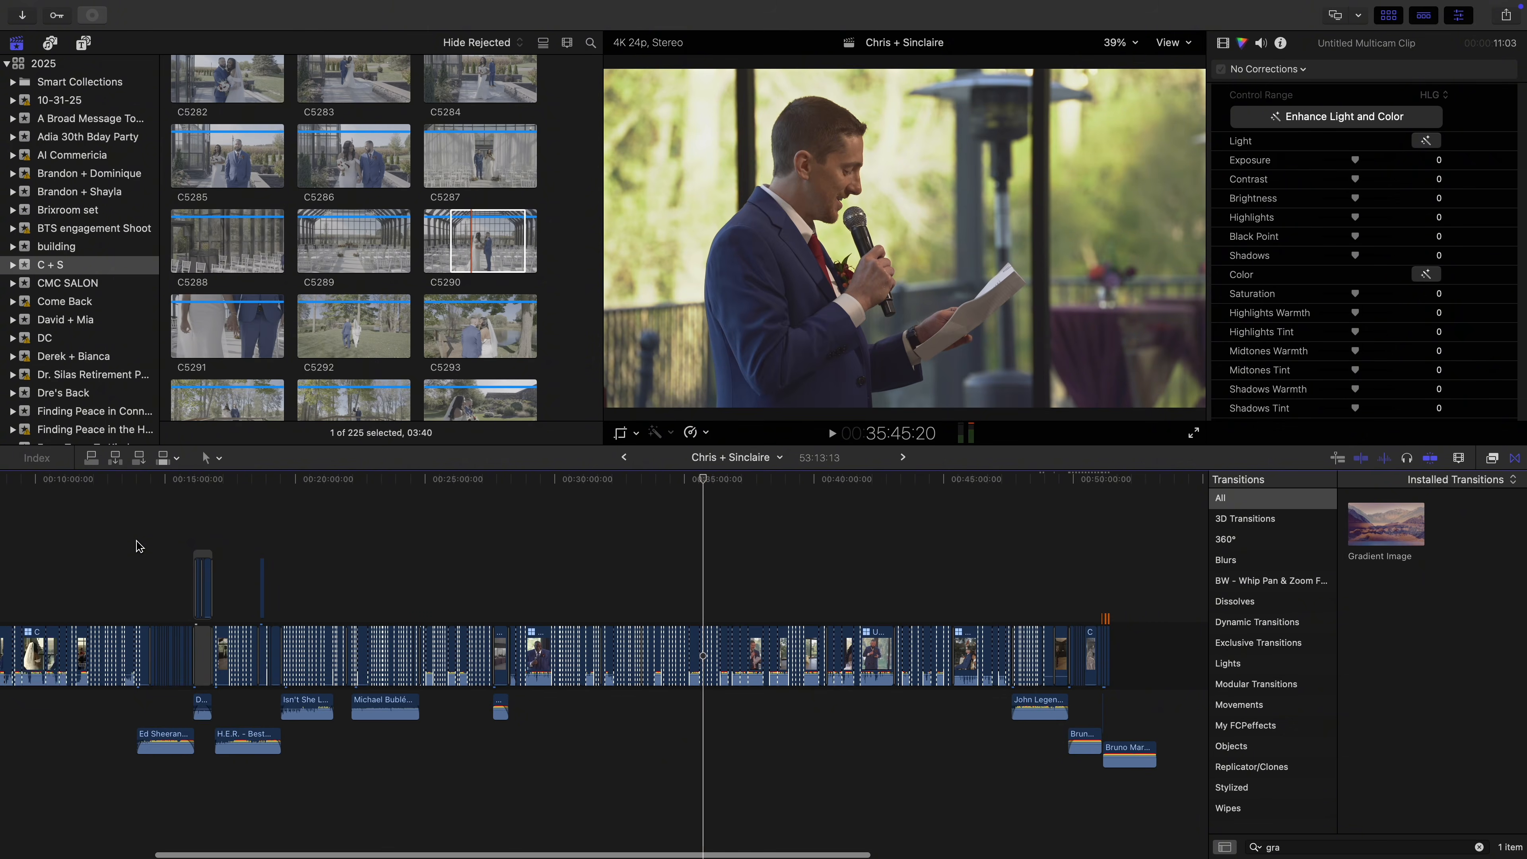
Play back the closing party and the slow-motion couple shots from several points near the end of the timeline
key("space")
scroll(139, 545, "left", 5)
scroll(229, 545, "right", 10)
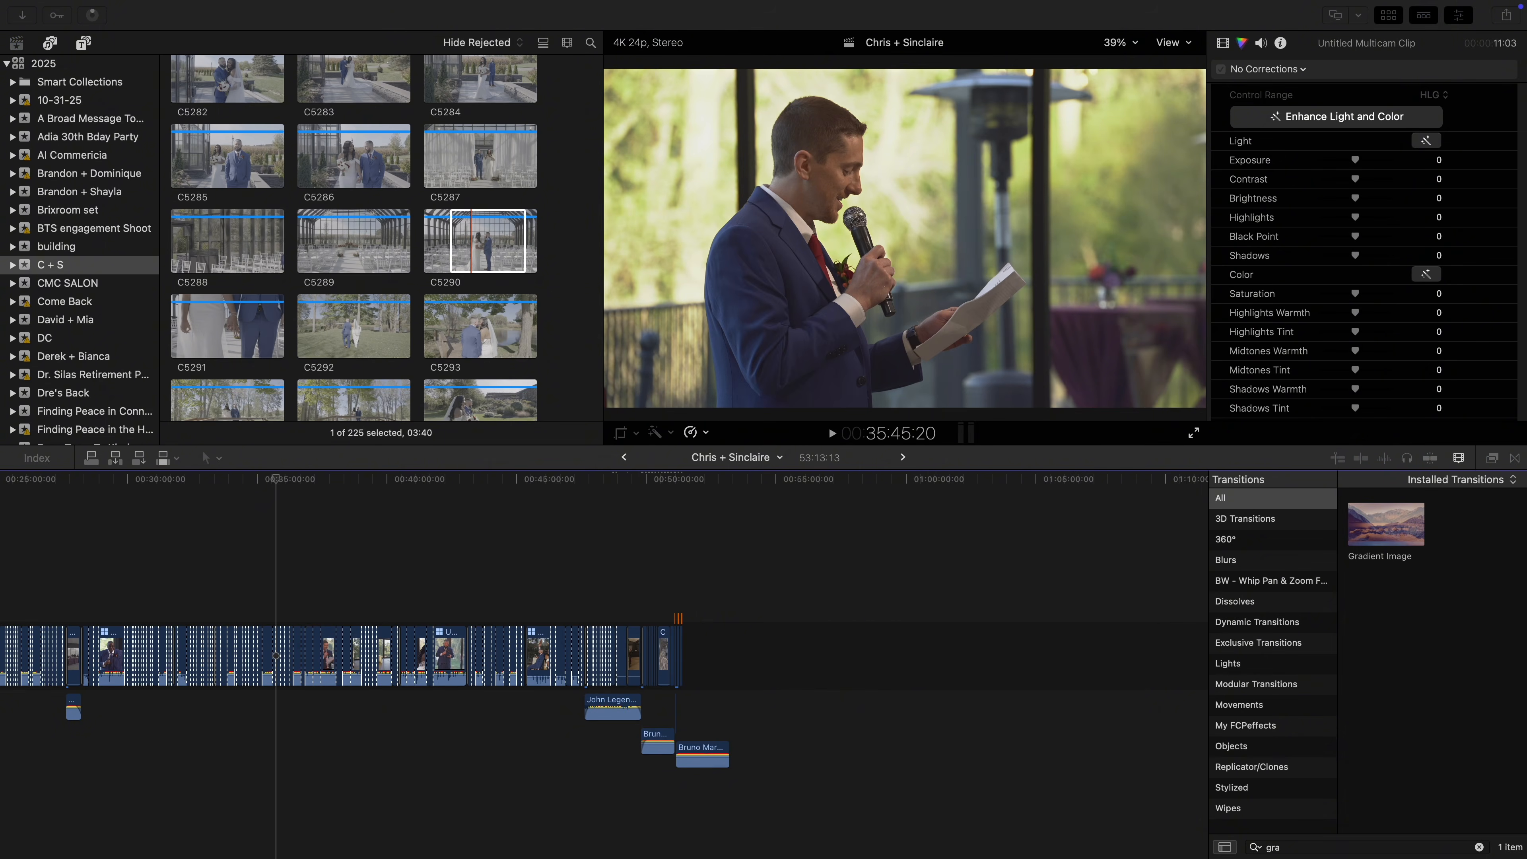
left_click(649, 542)
left_click(666, 542)
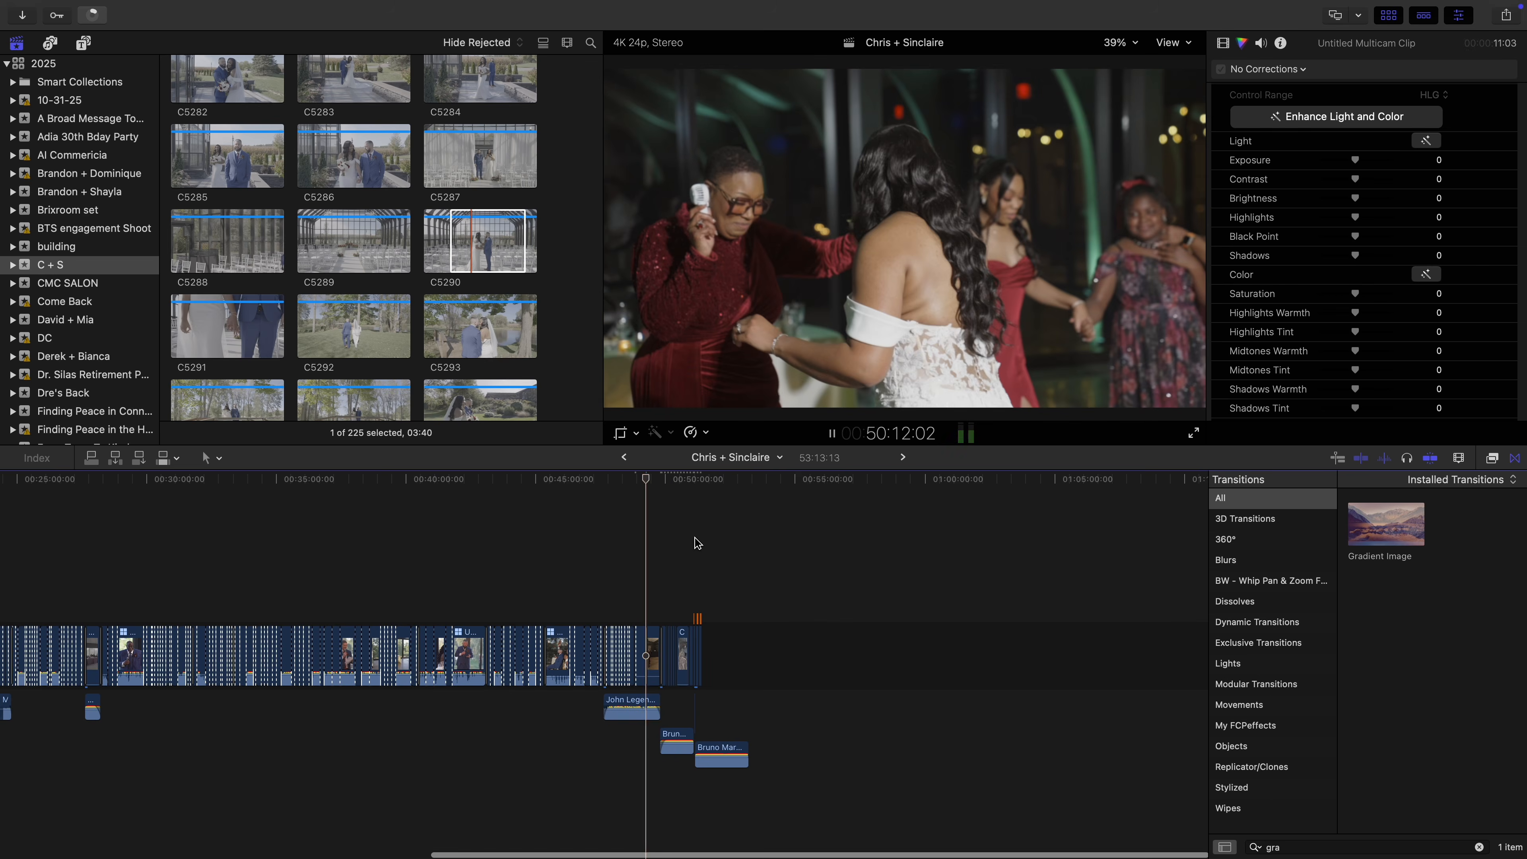
left_click(697, 541)
left_click(699, 537)
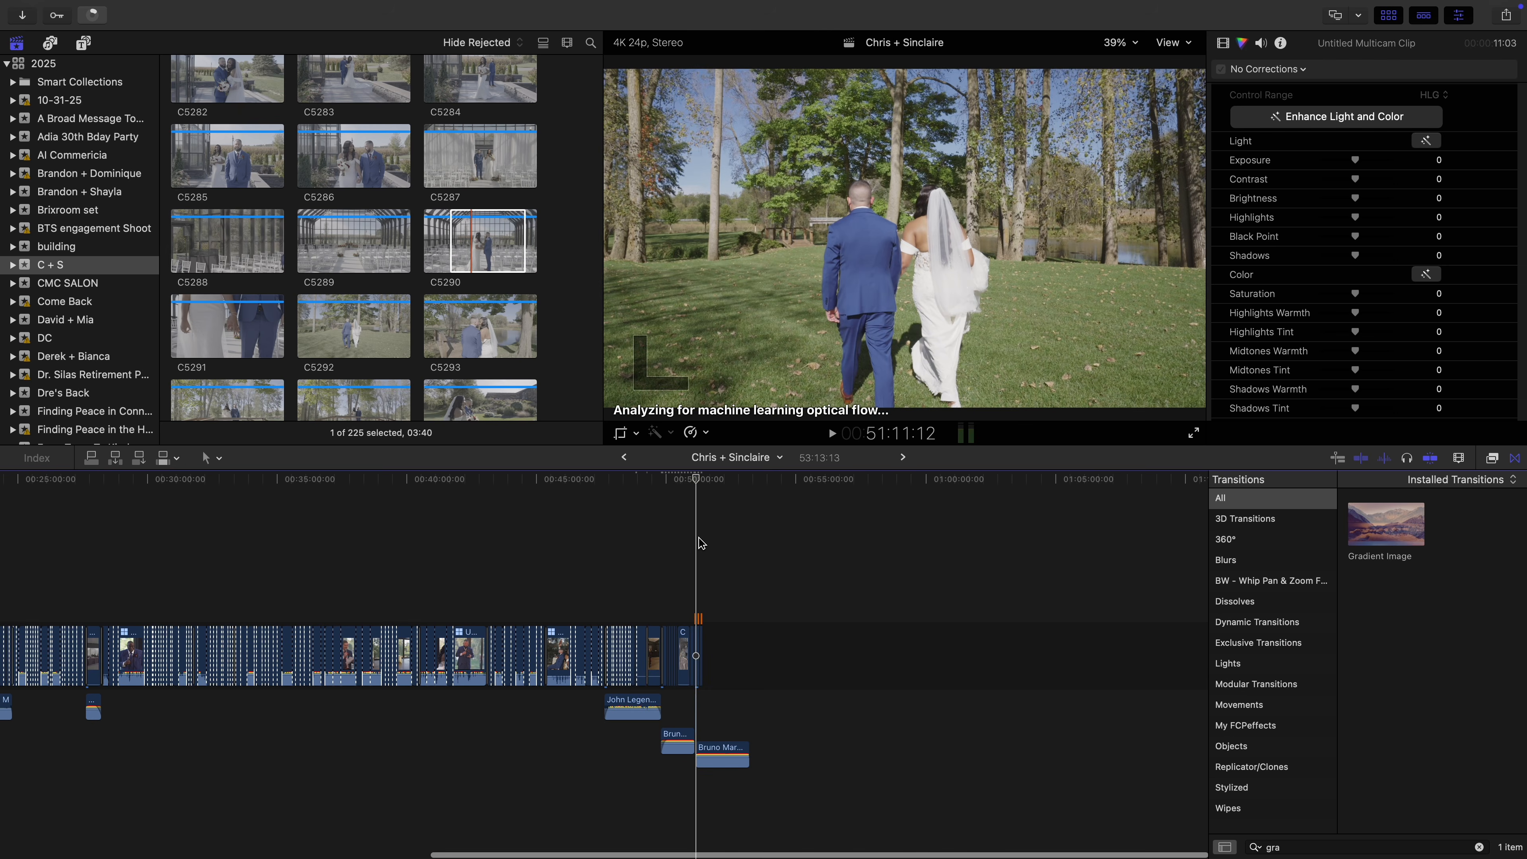
scroll(701, 543, "up", 10)
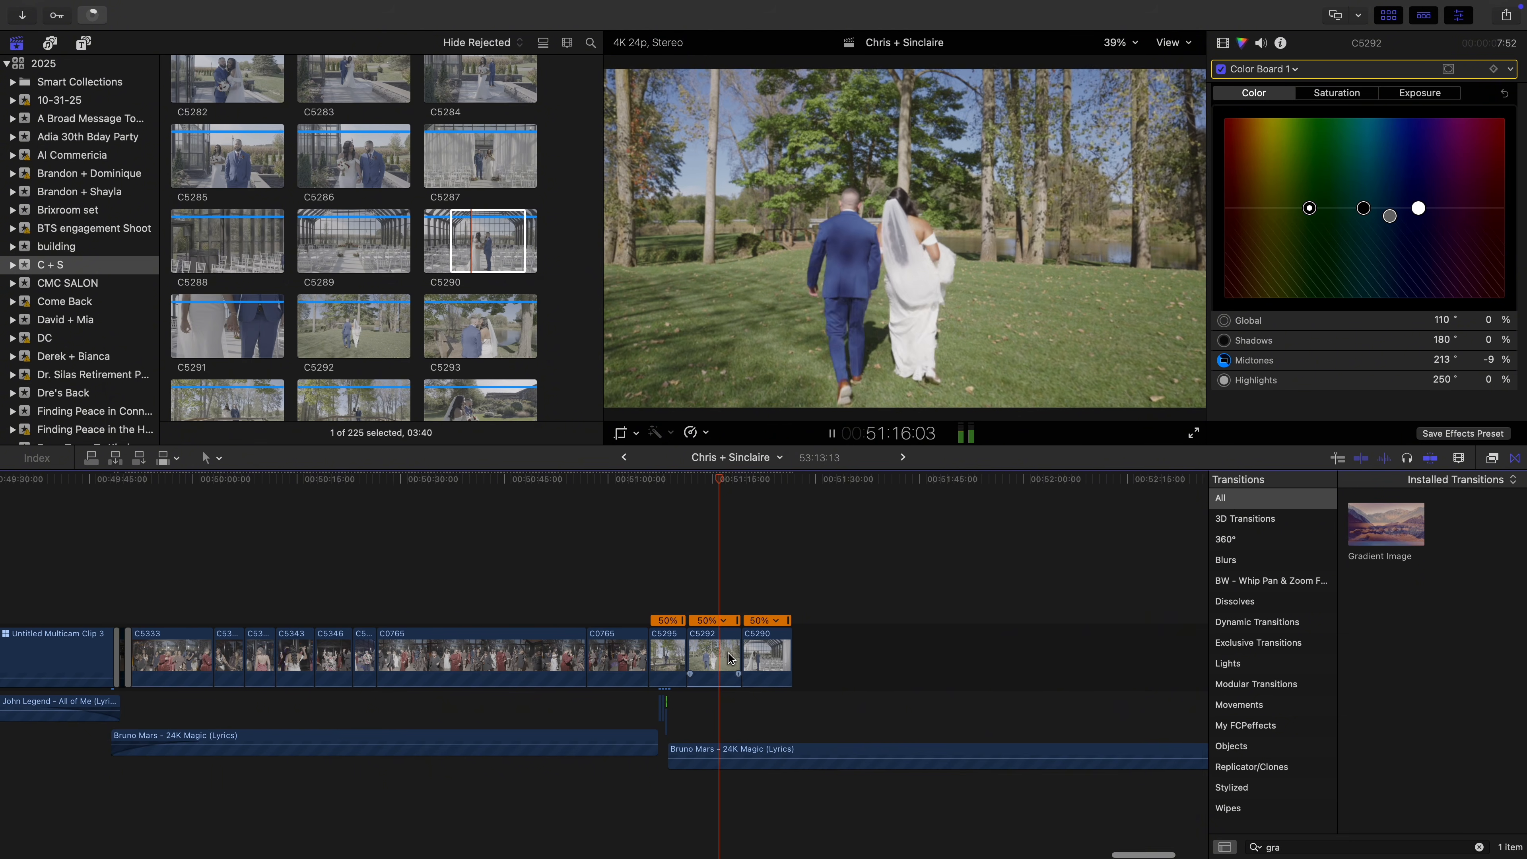
scroll(734, 650, "up", 2)
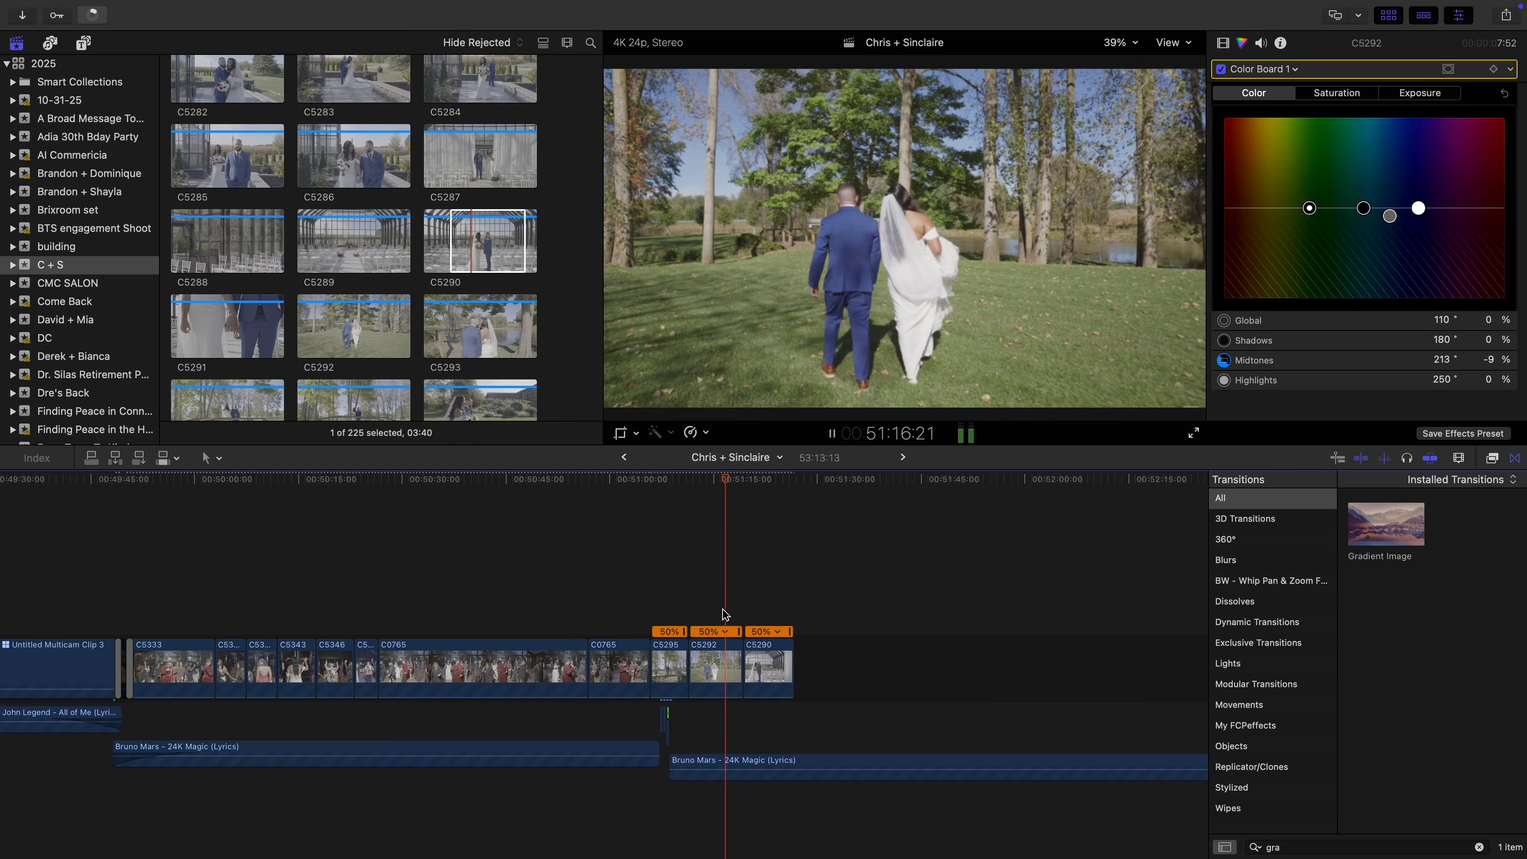
Cut 24K Magic twice near the end of C5292 to isolate a five-frame piece of the song
key("super+equal")
key("super+equal")
key("super+equal")
key("super+equal")
key("space")
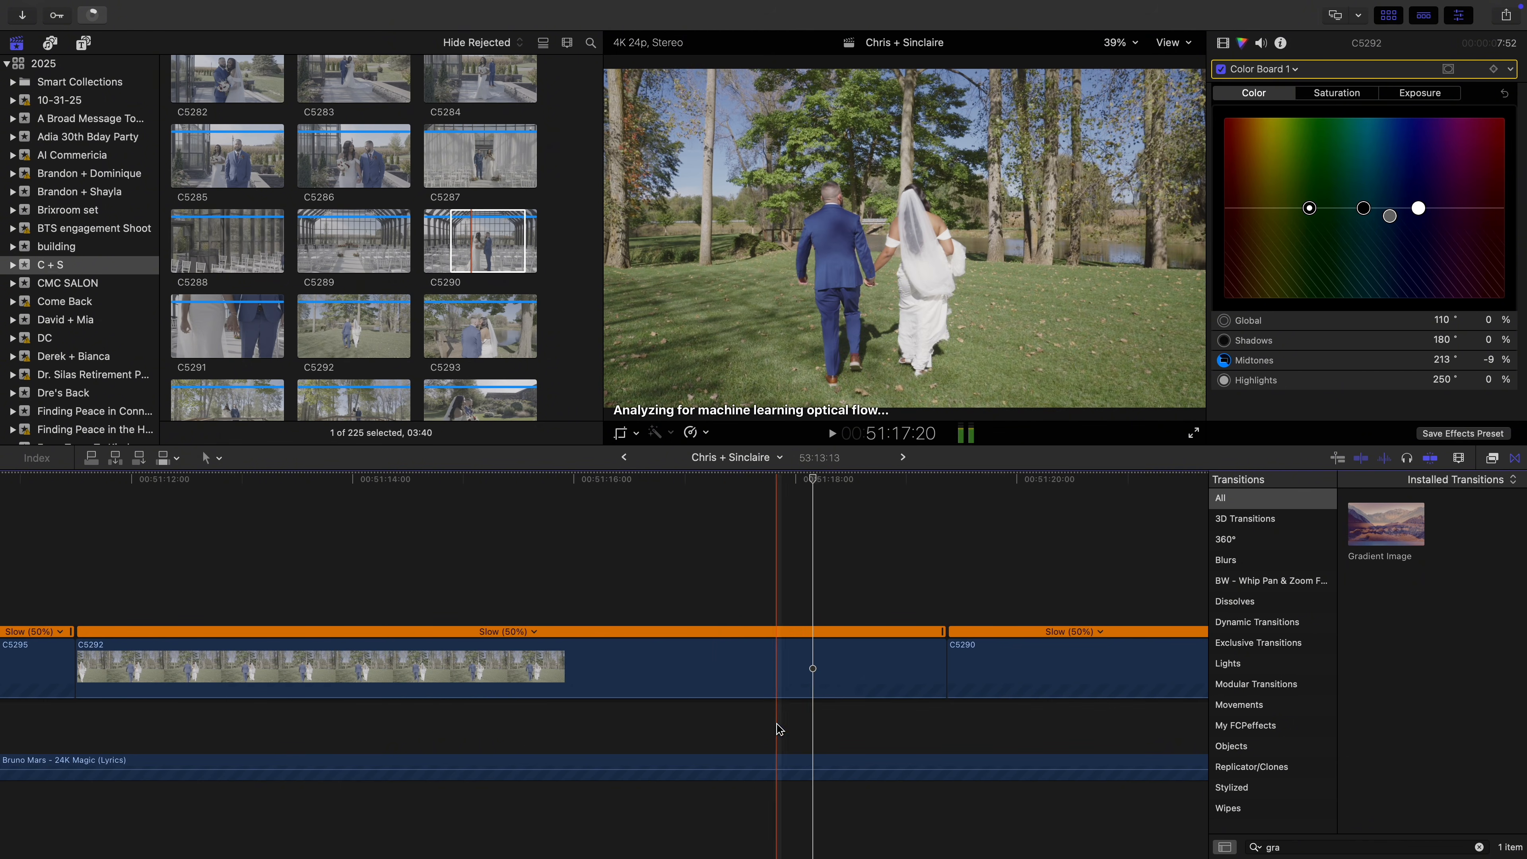
left_click(812, 766)
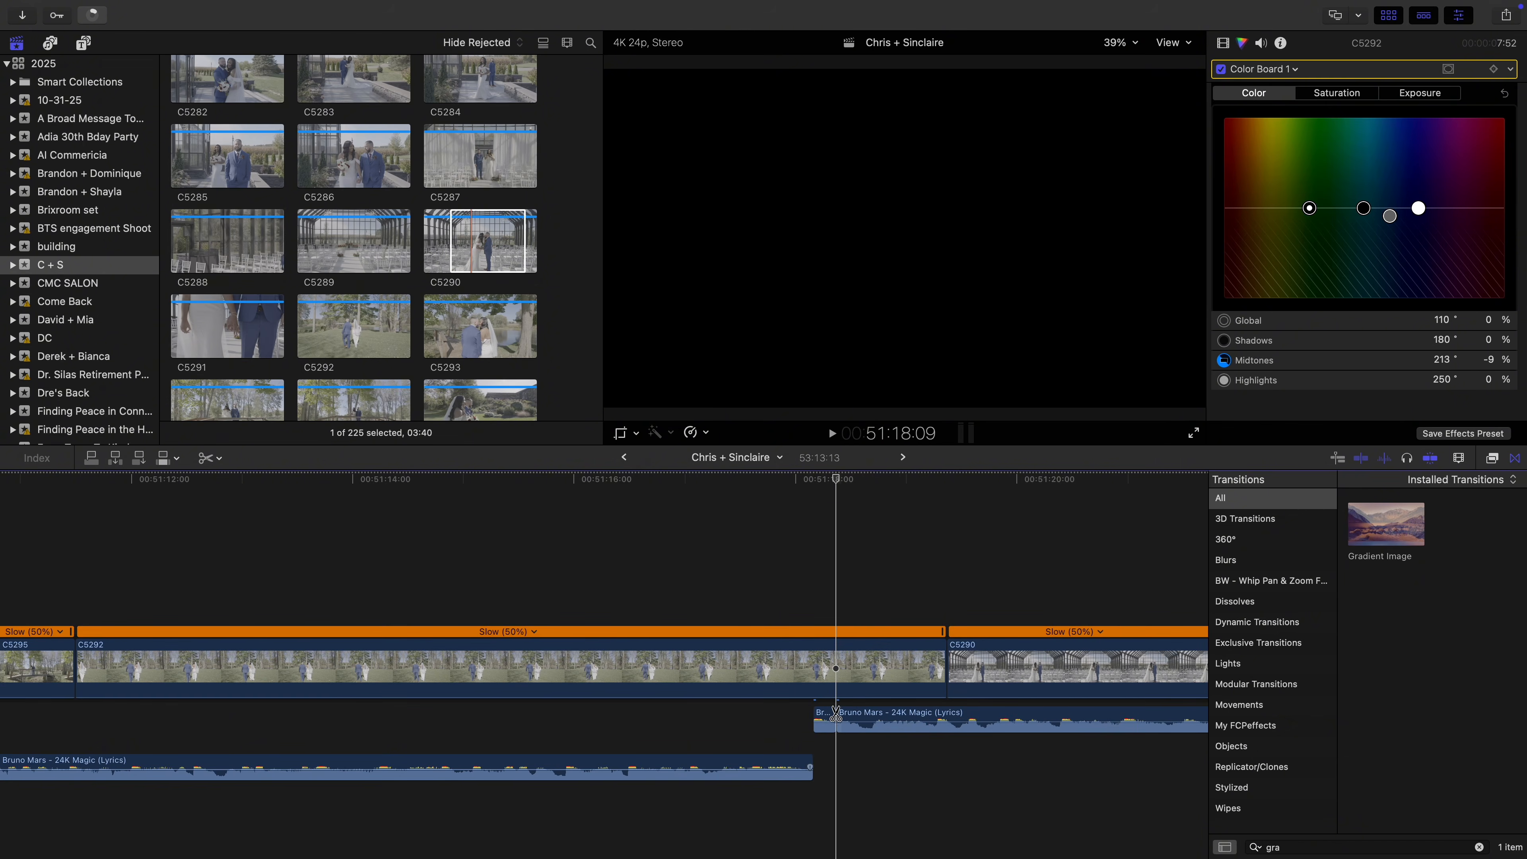
left_click(828, 717)
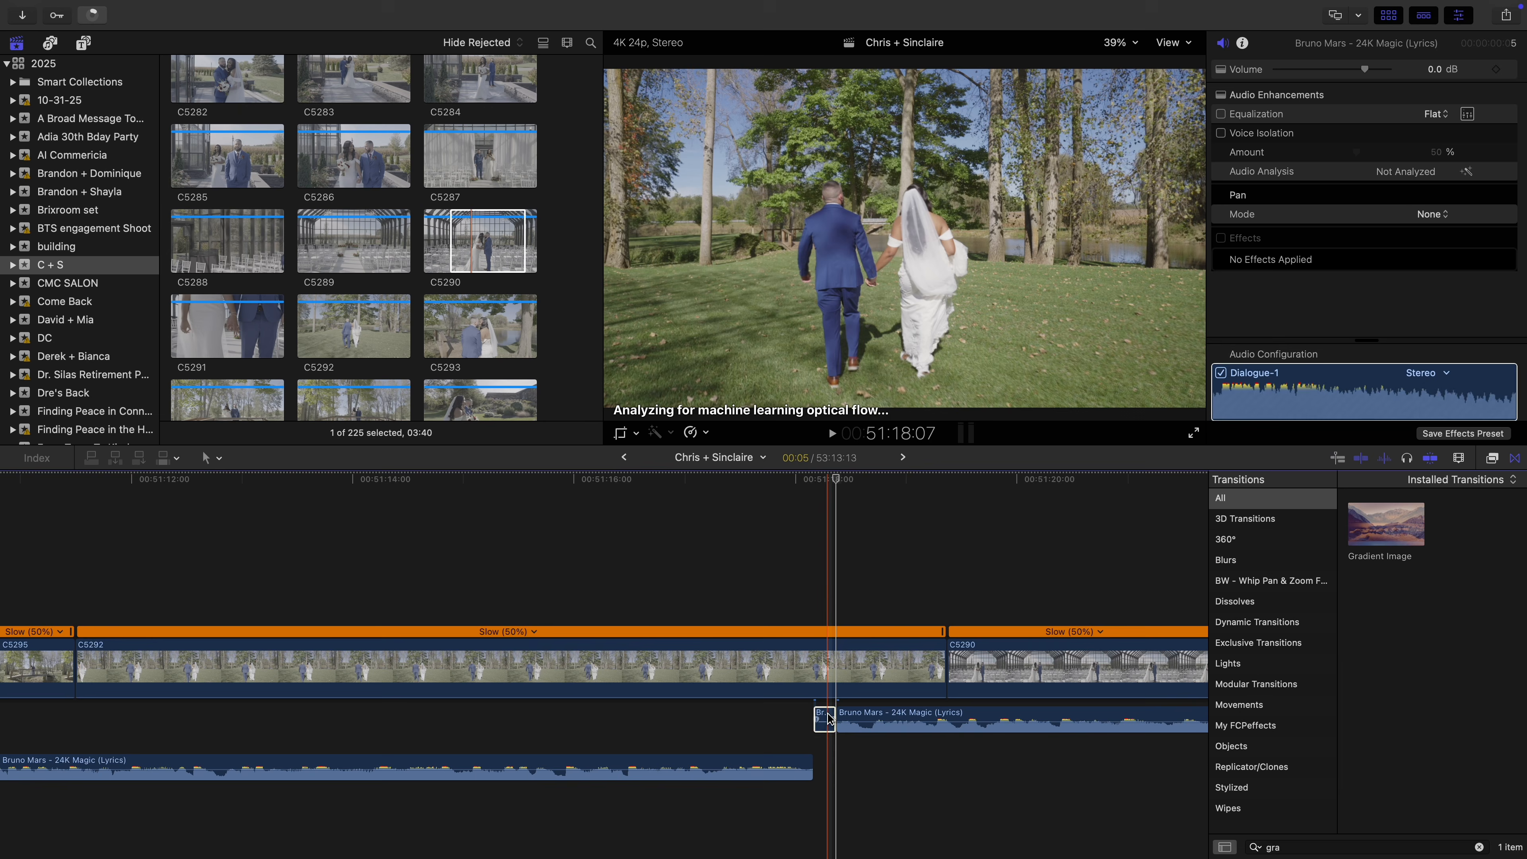
Trim the end of C5290 to about 4.5 seconds and add a Gradient Image transition of about 1:14 at its end
left_click(778, 582)
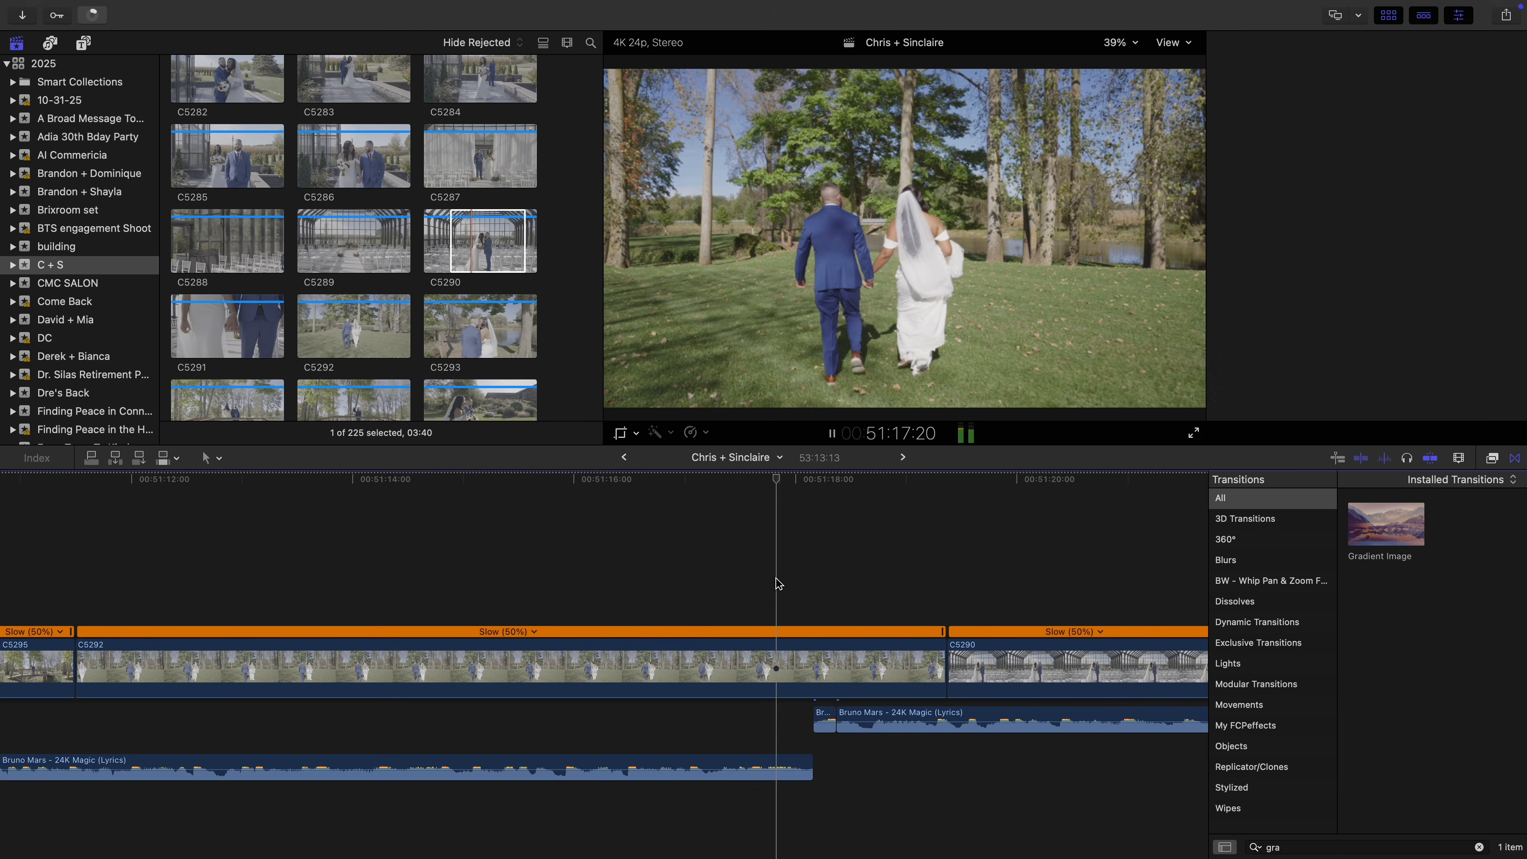
scroll(839, 614, "right", 3)
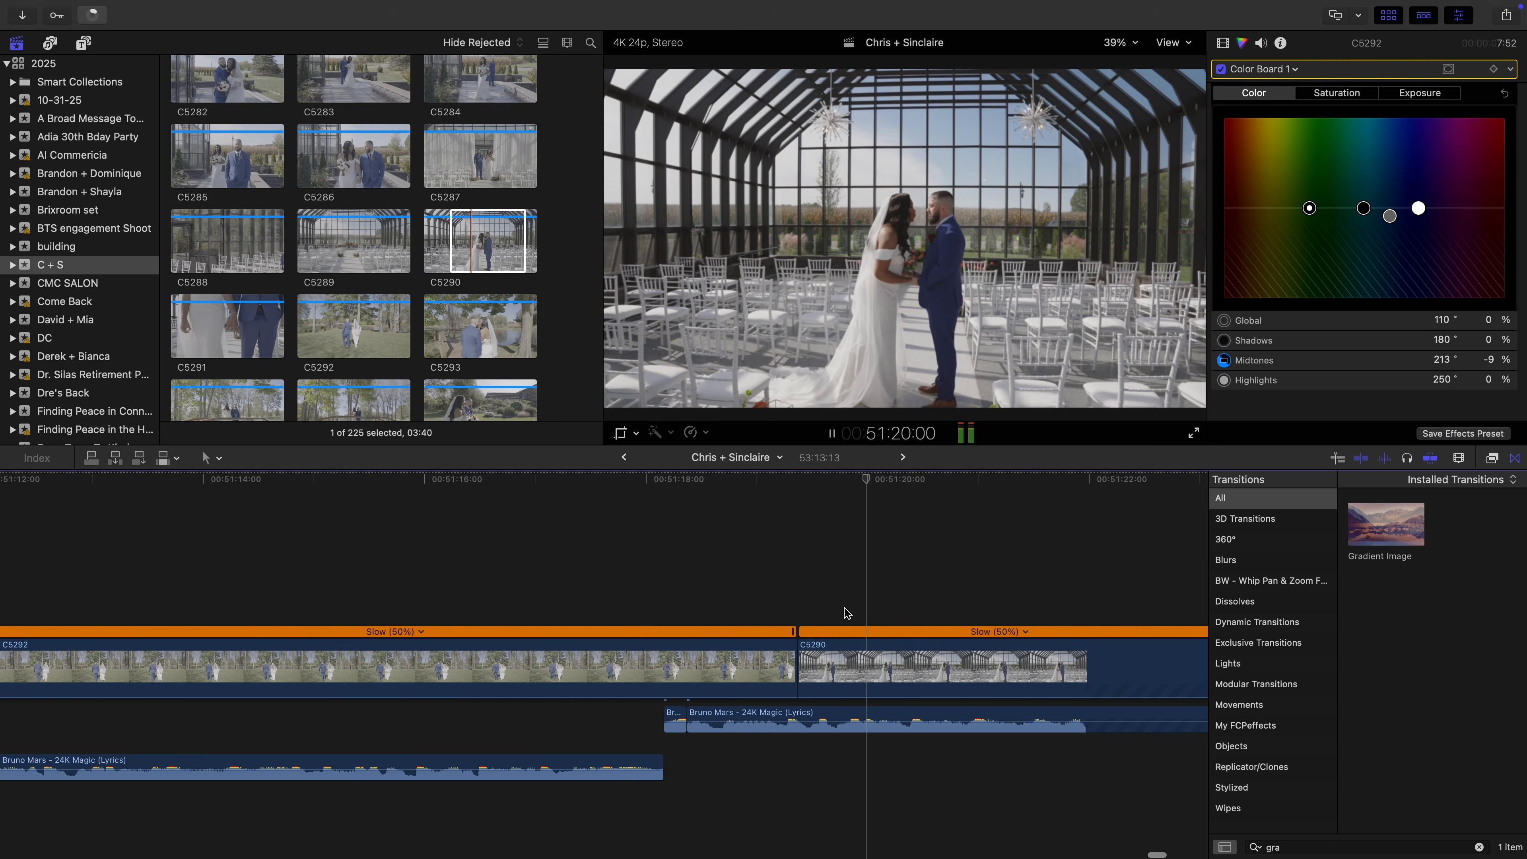
scroll(847, 613, "right", 3)
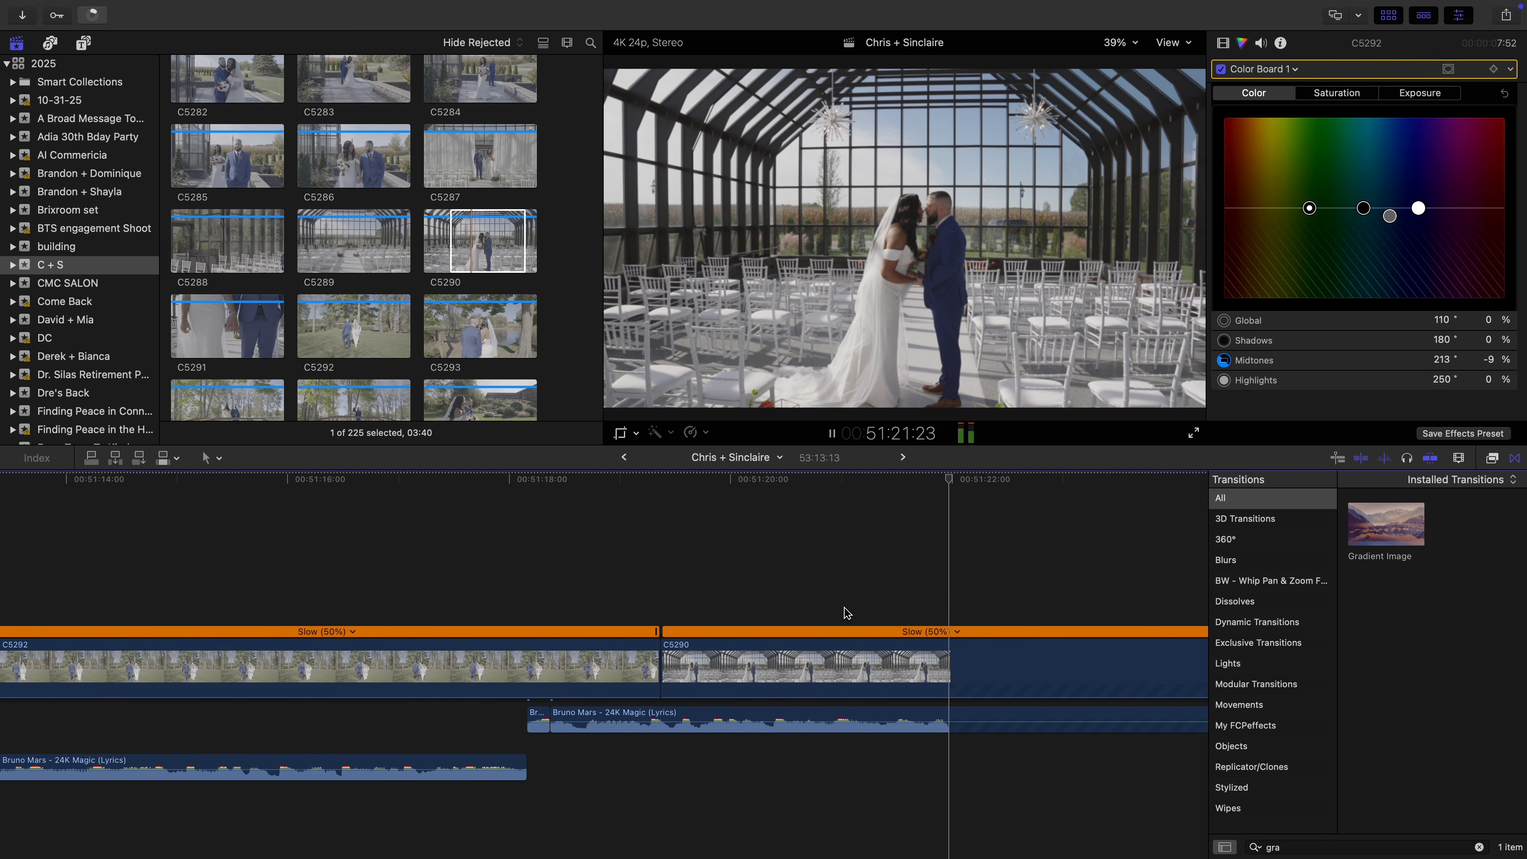
scroll(848, 612, "right", 8)
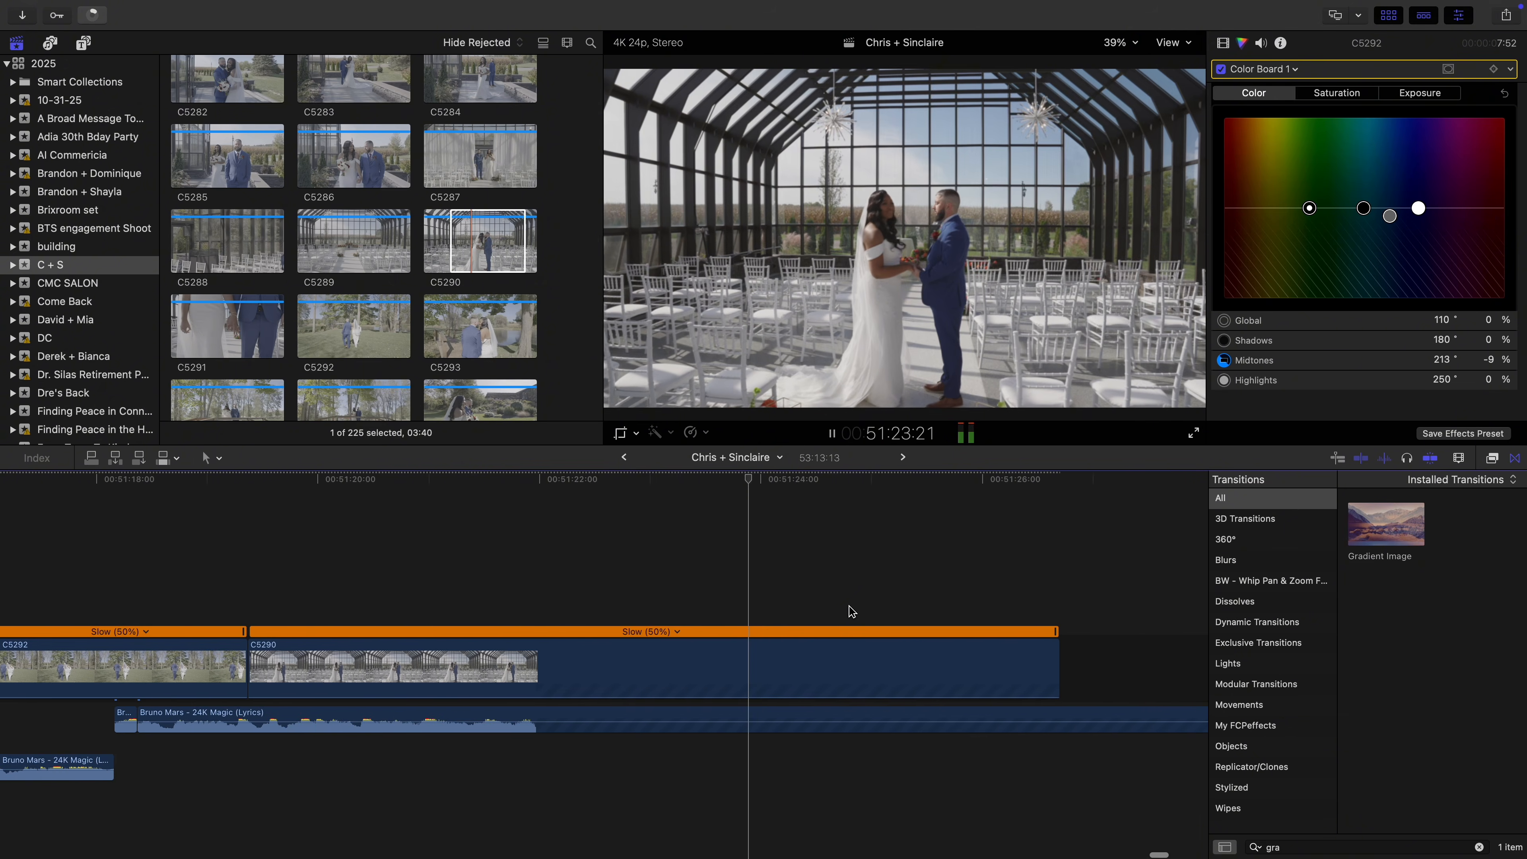
left_click(685, 586)
key("space")
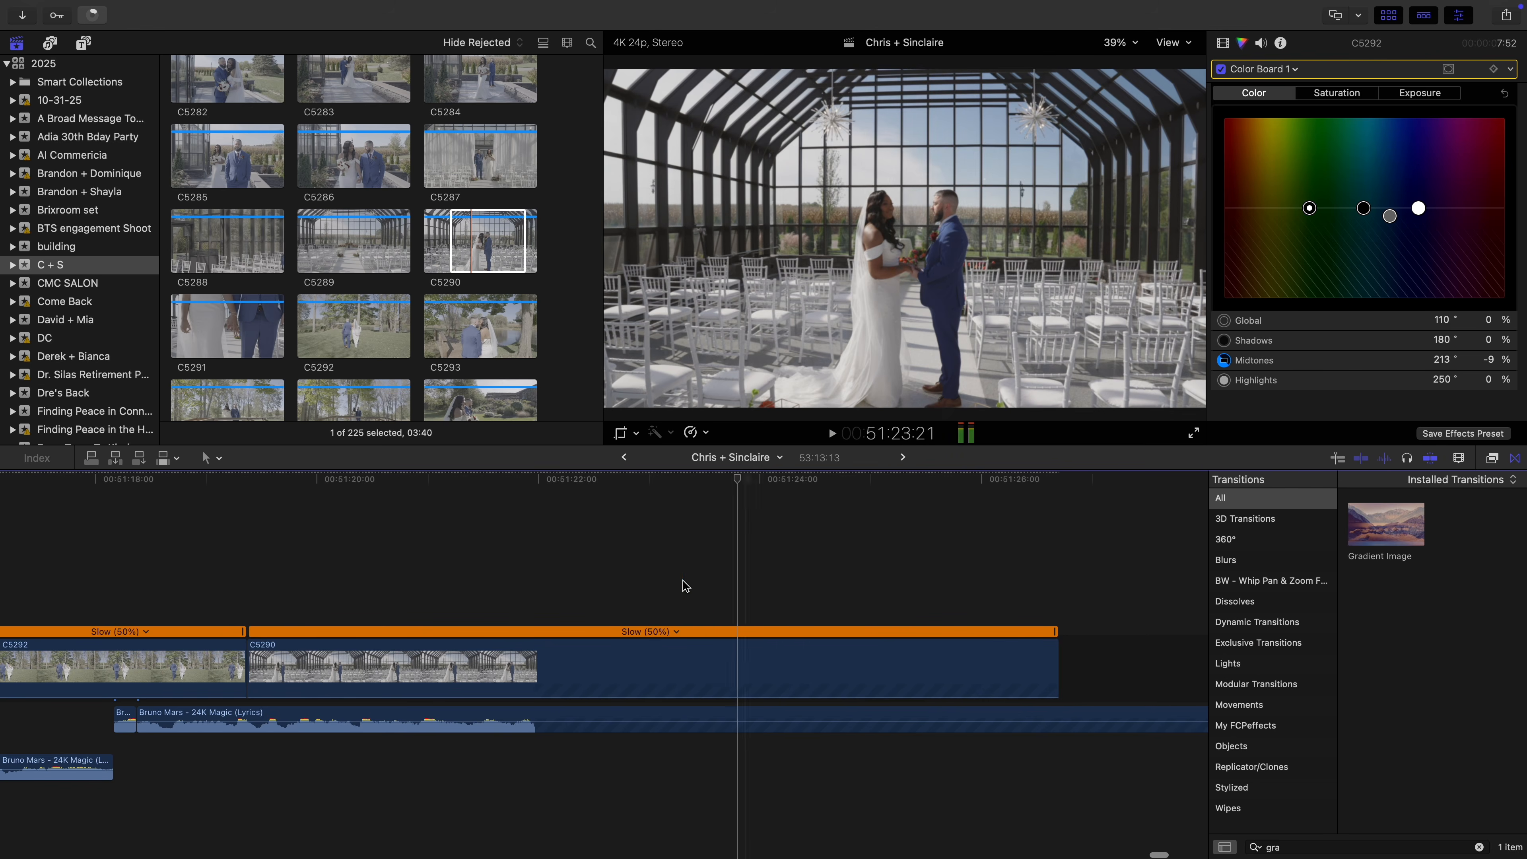
left_click_drag(1056, 661, 738, 665)
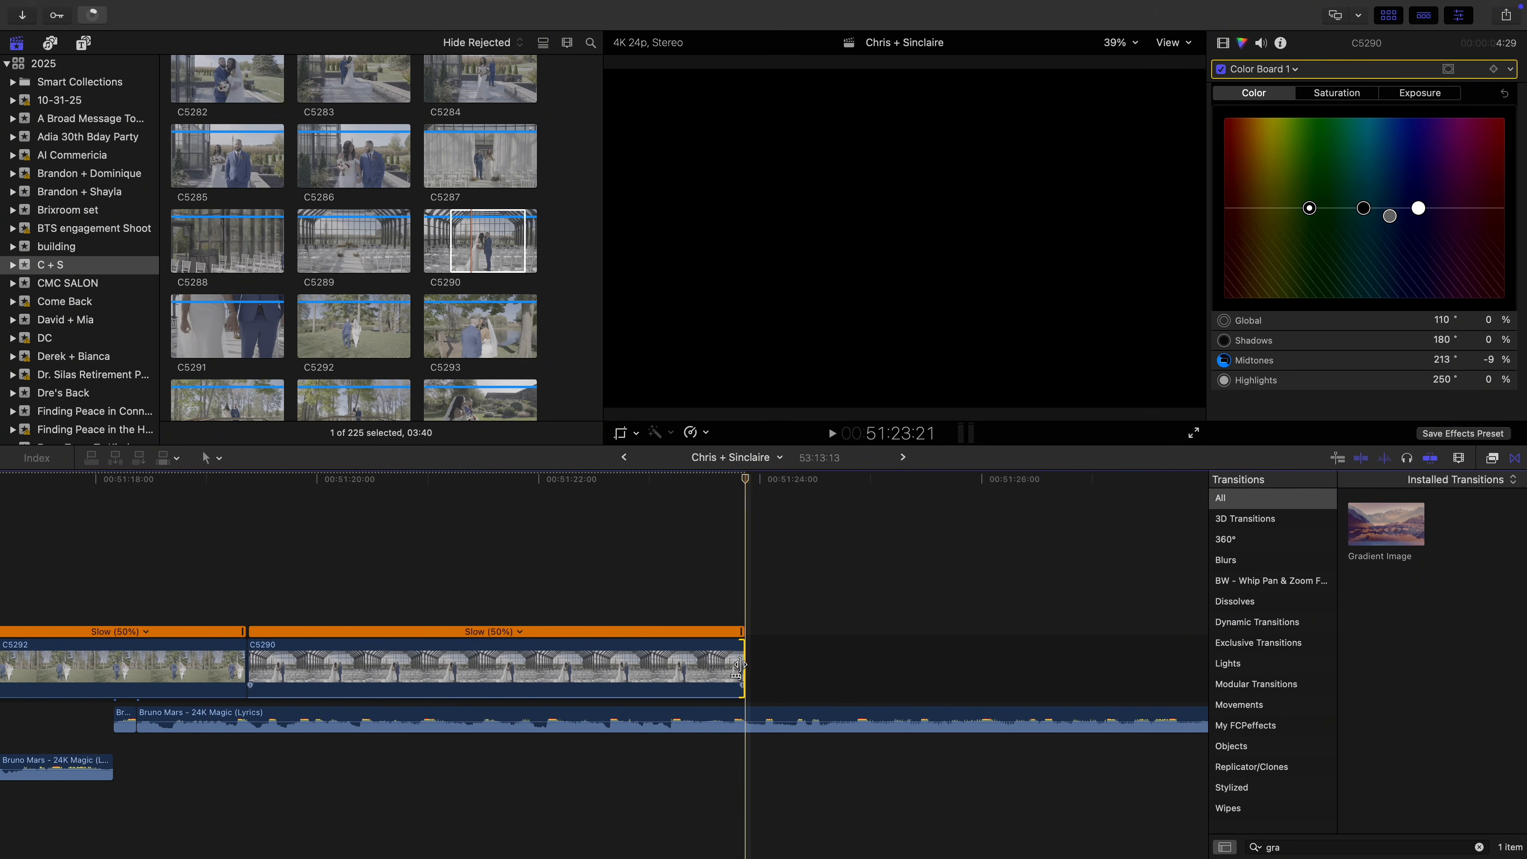
double_click(1385, 532)
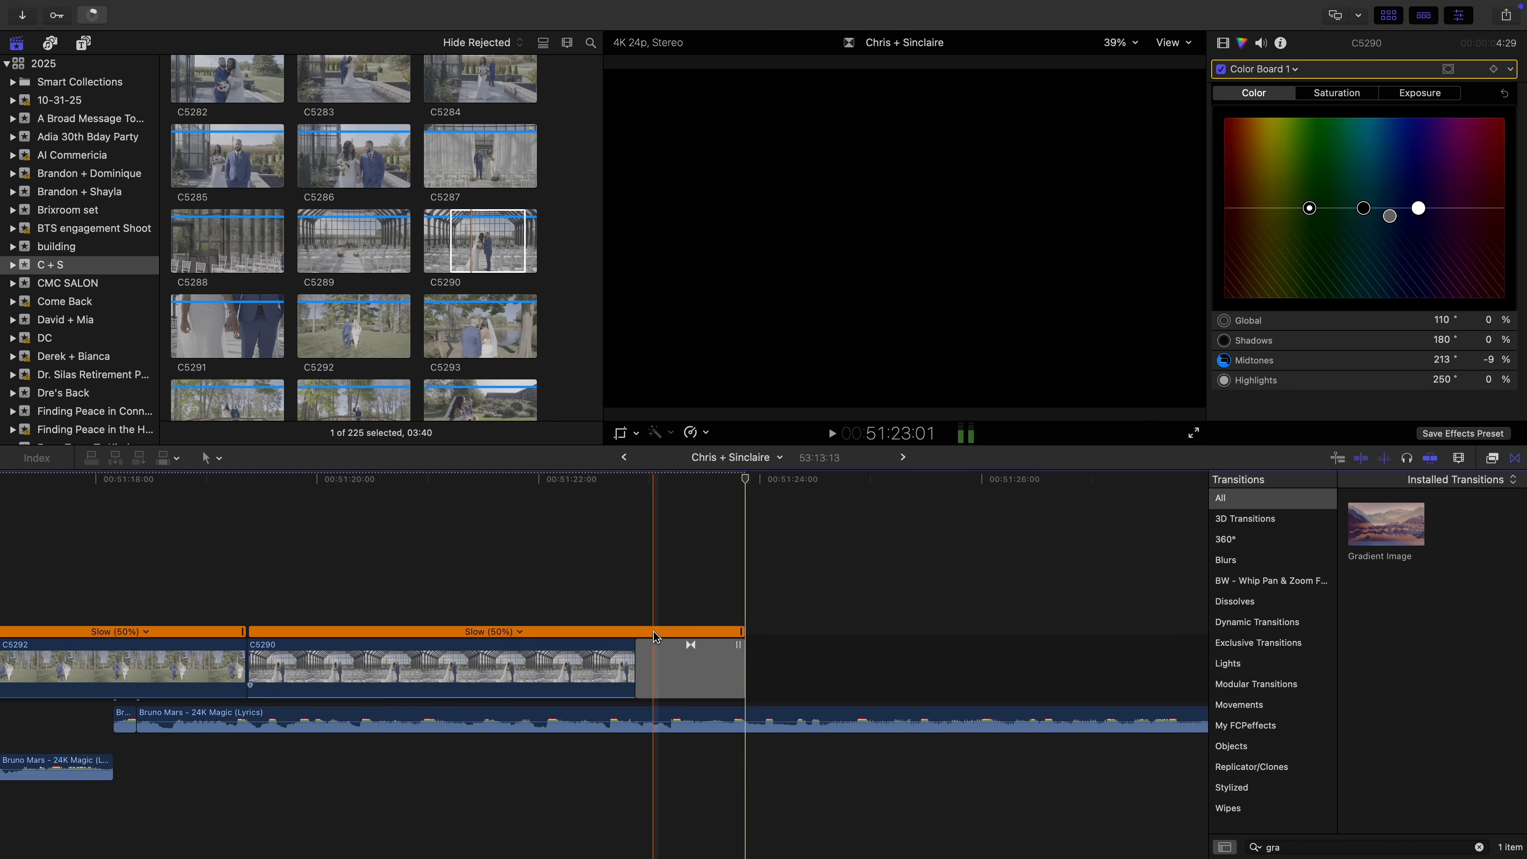
left_click_drag(636, 648, 571, 649)
Cut 24K Magic just past the end of C5290, fading out the kept part and deleting the leftover song
key("b")
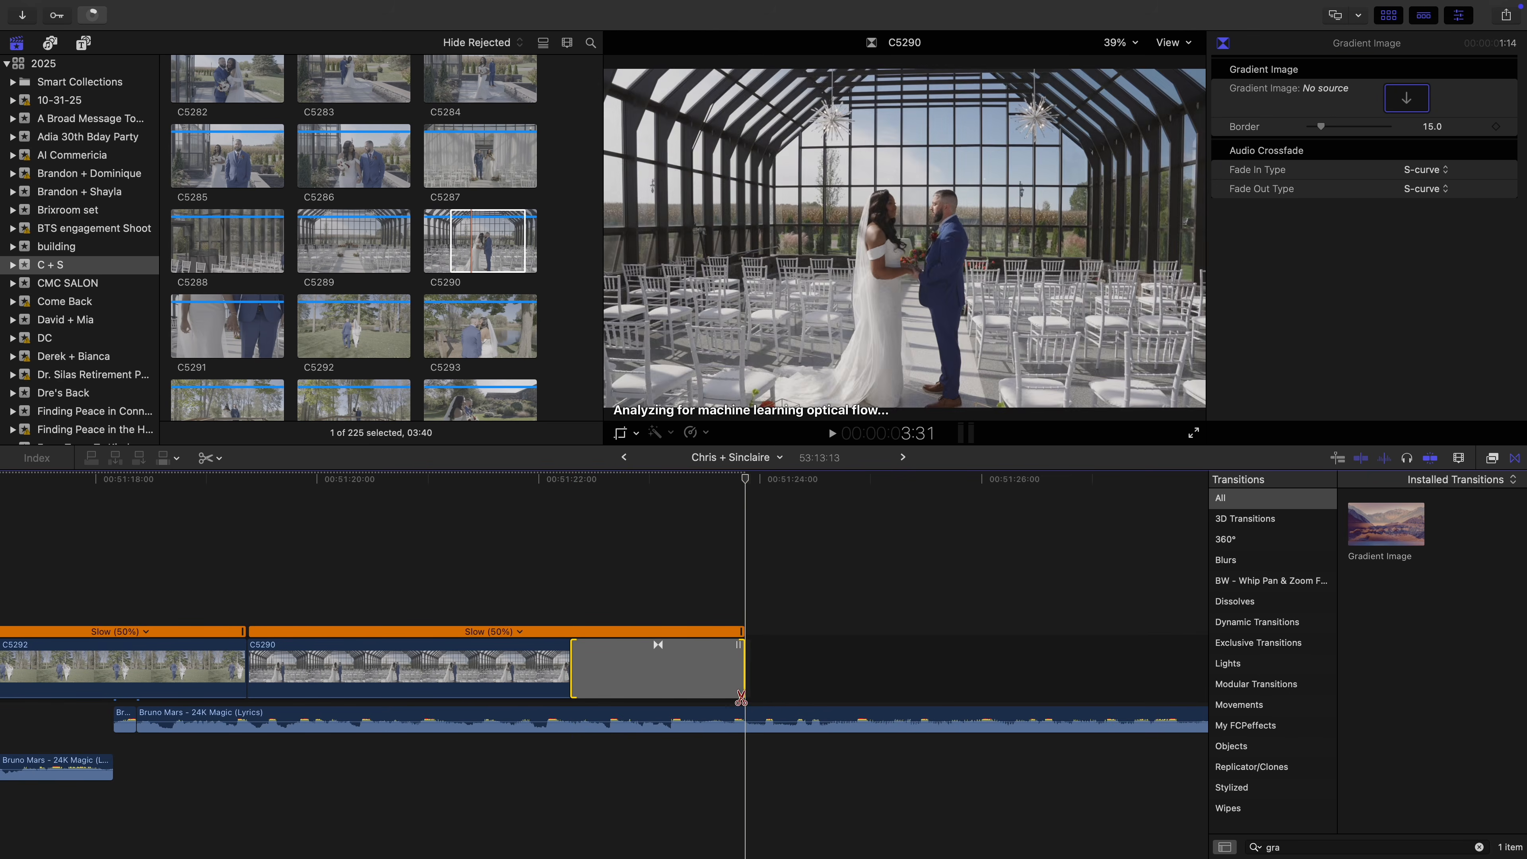
left_click(763, 719)
key("a")
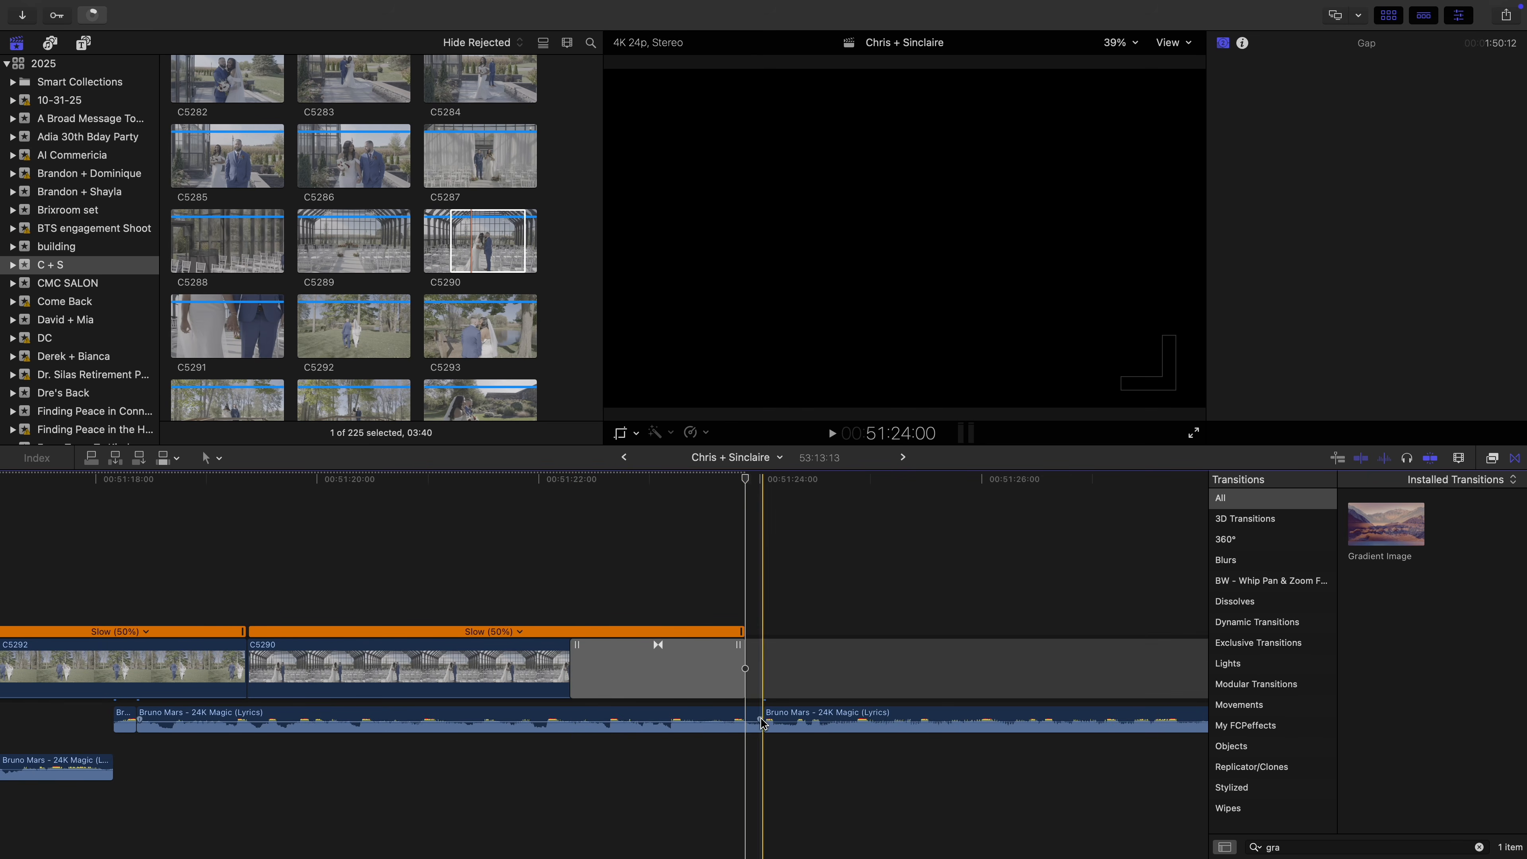
left_click_drag(759, 719, 604, 719)
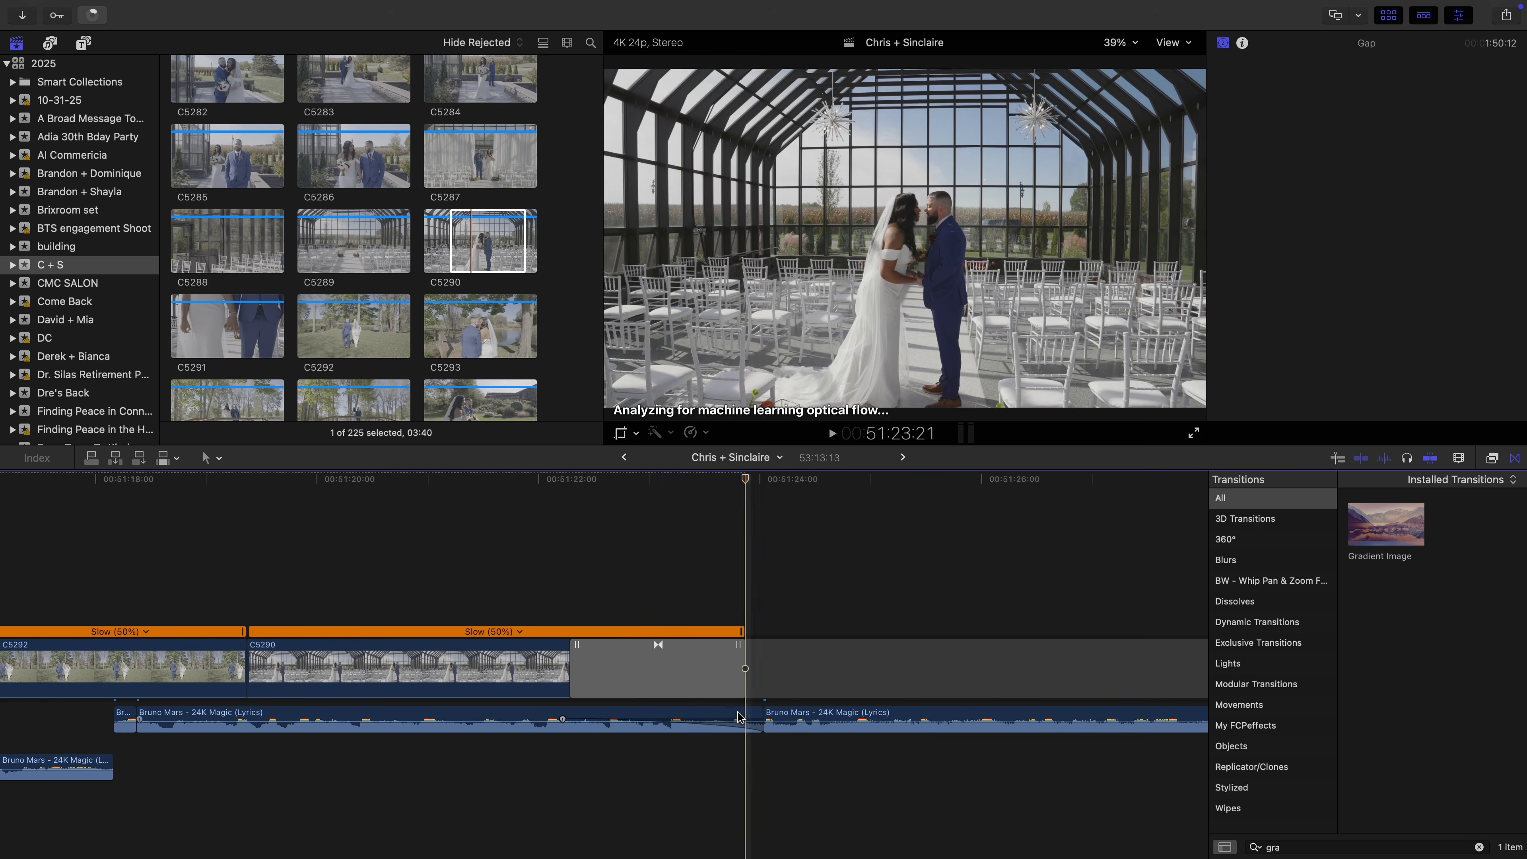
left_click(792, 693)
key("Delete")
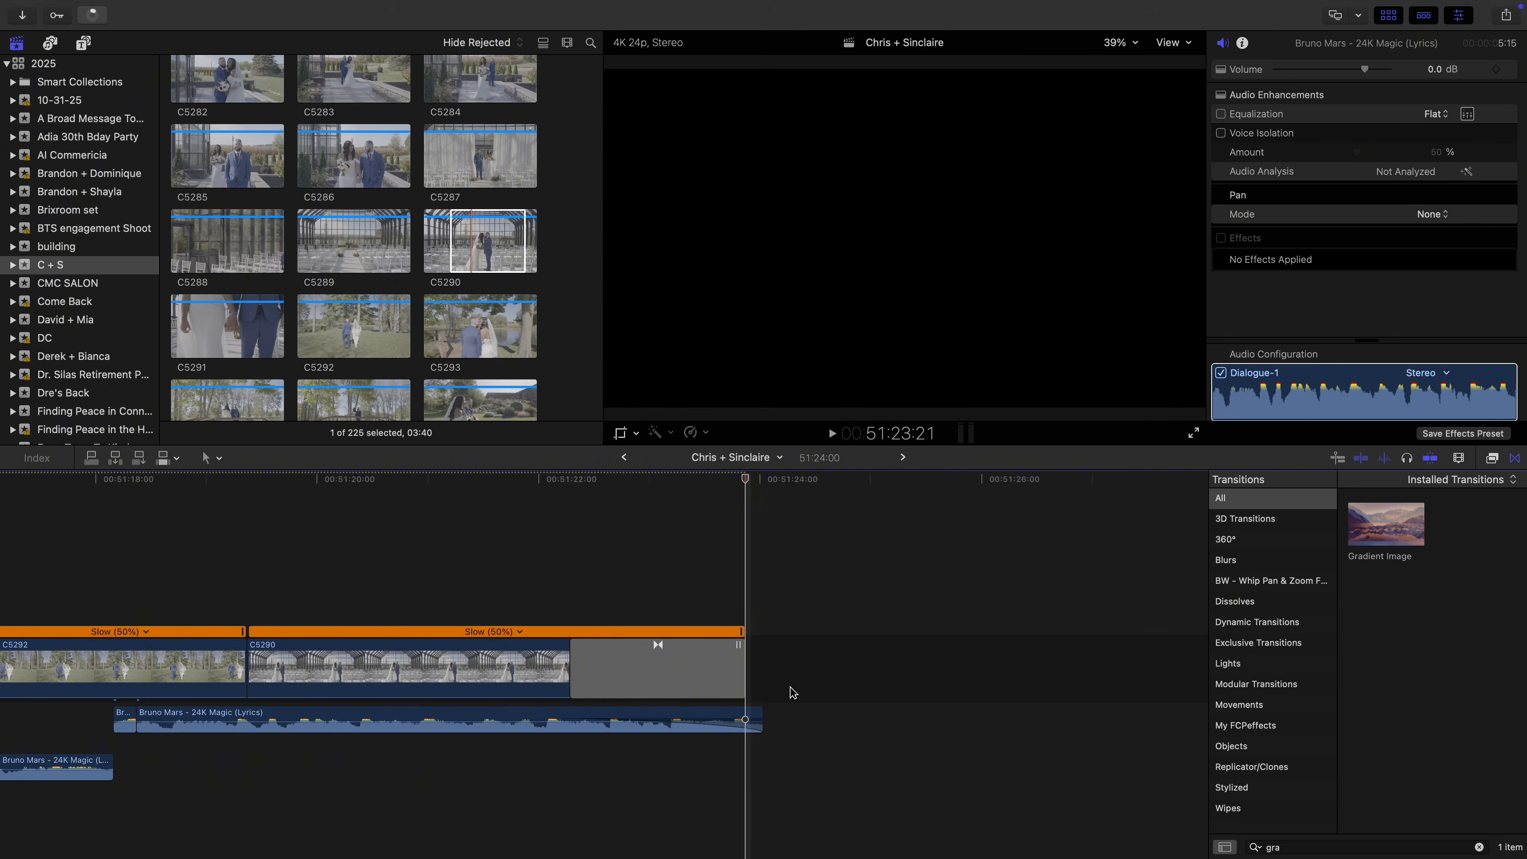
Look over the whole timeline from the new ending back to the opening, skimming the ceremony and toast sections
key("super+minus")
key("super+minus")
key("super+minus")
key("super+minus")
key("super+minus")
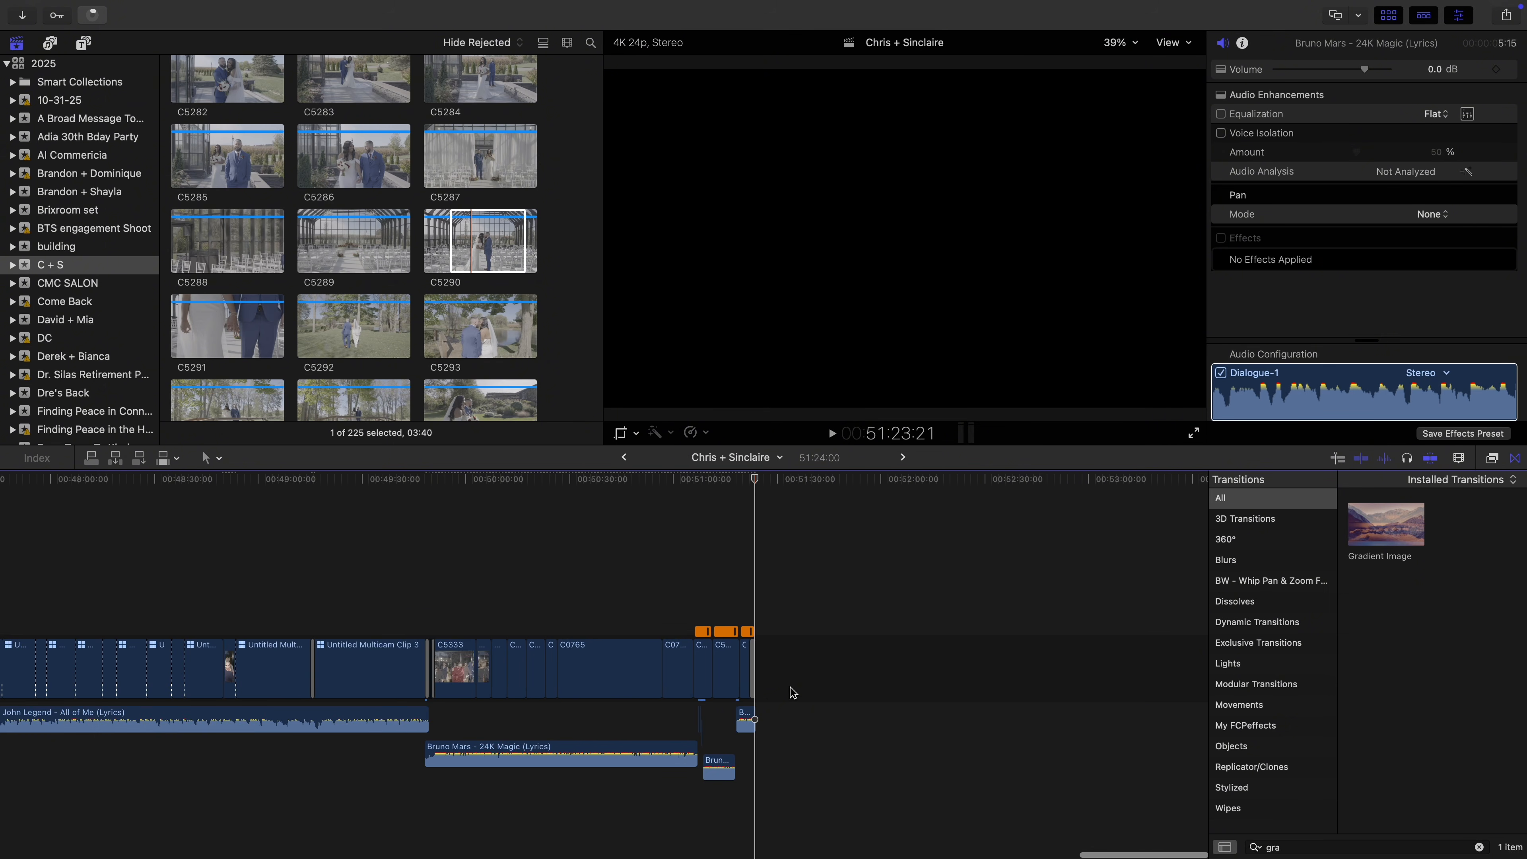
key("super+minus")
key("super+minus")
key("super+minus")
key("super+minus")
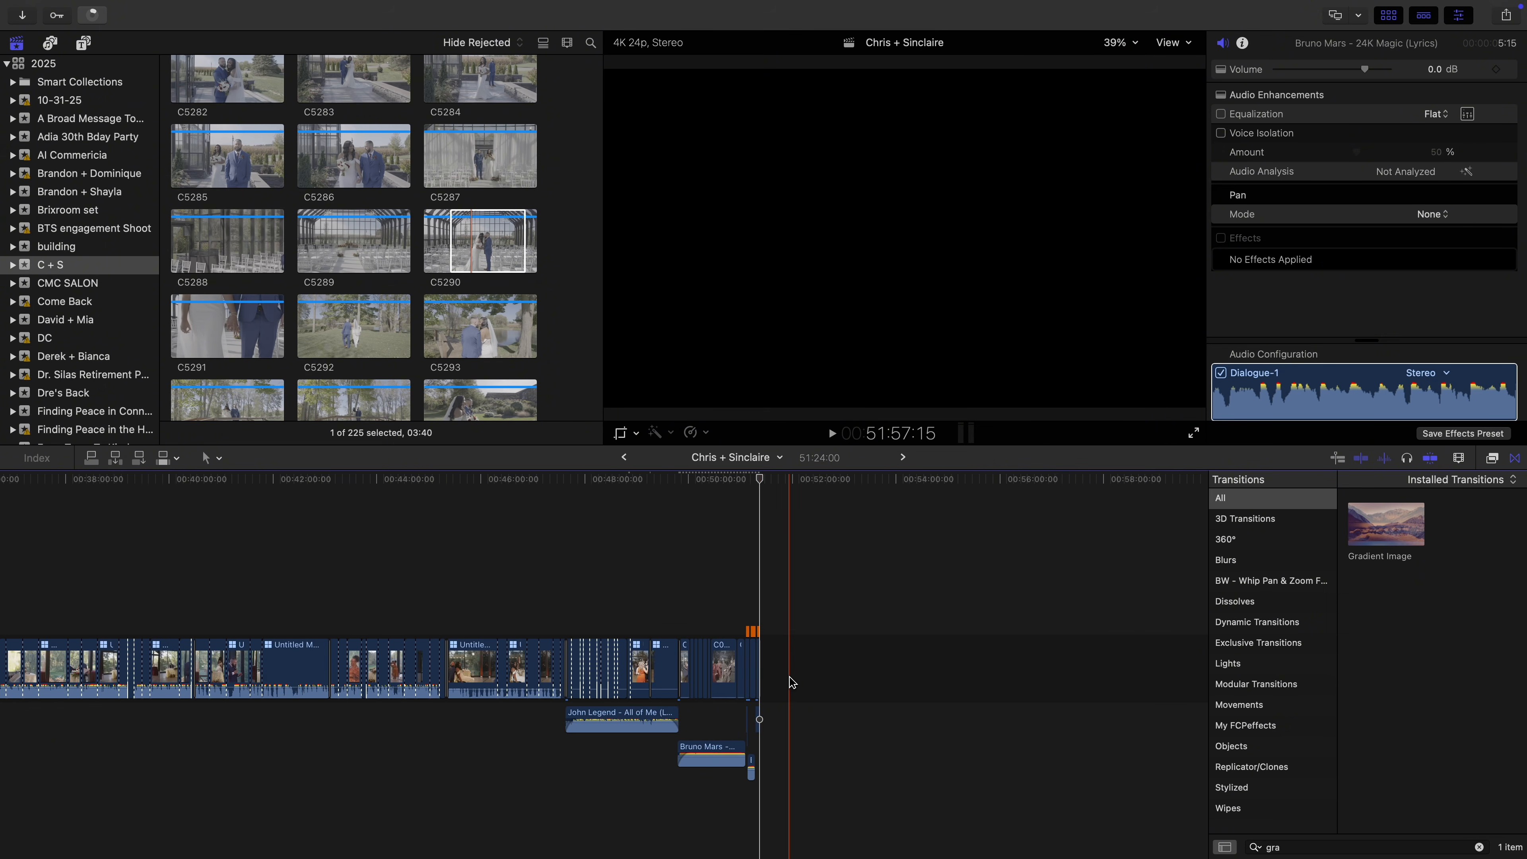
key("super+minus")
key("super+minus")
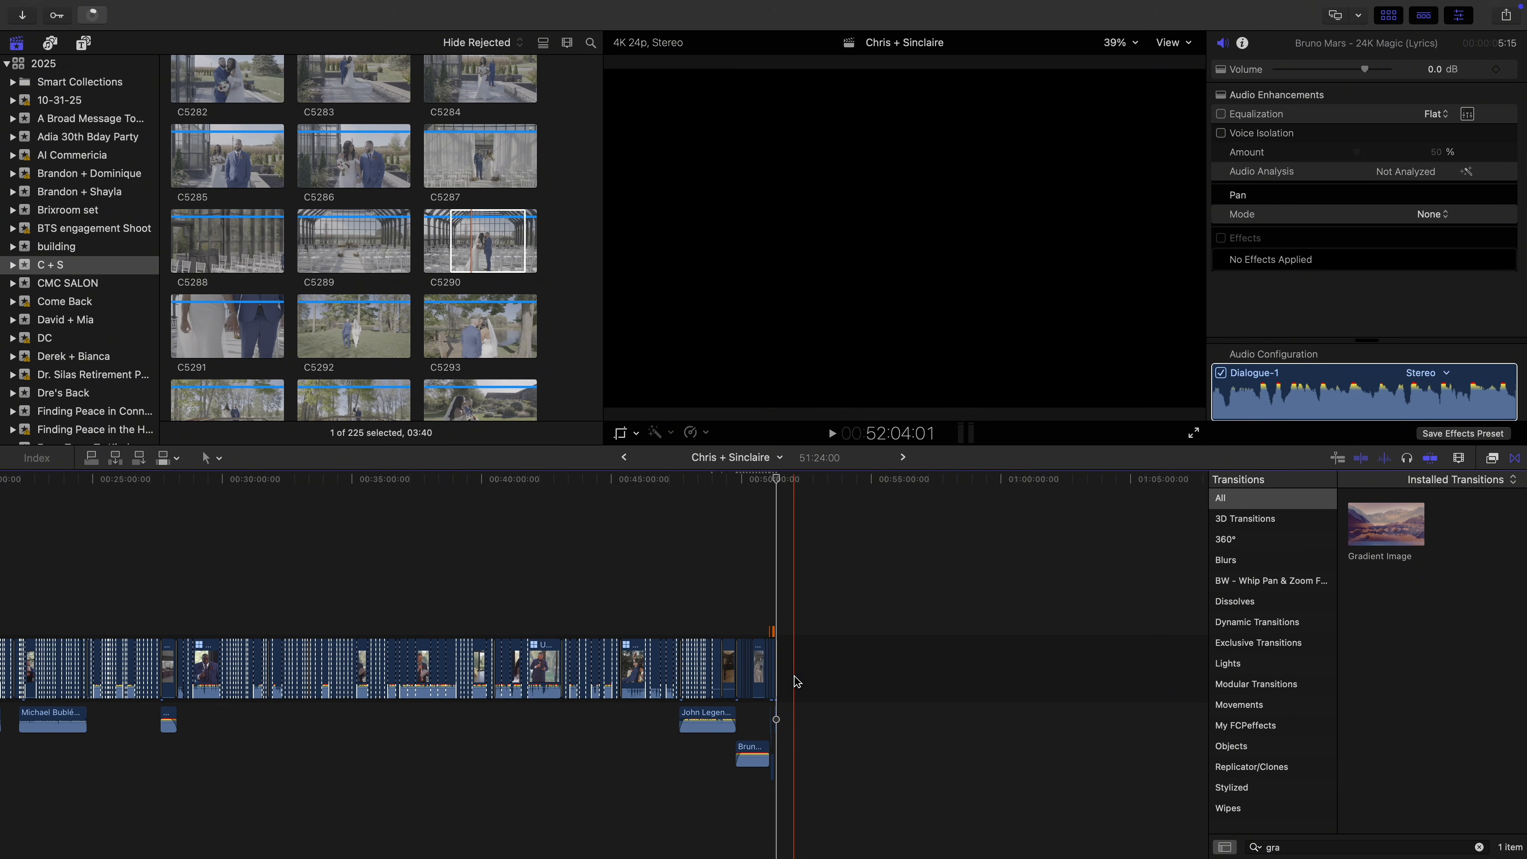
scroll(749, 508, "left", 10)
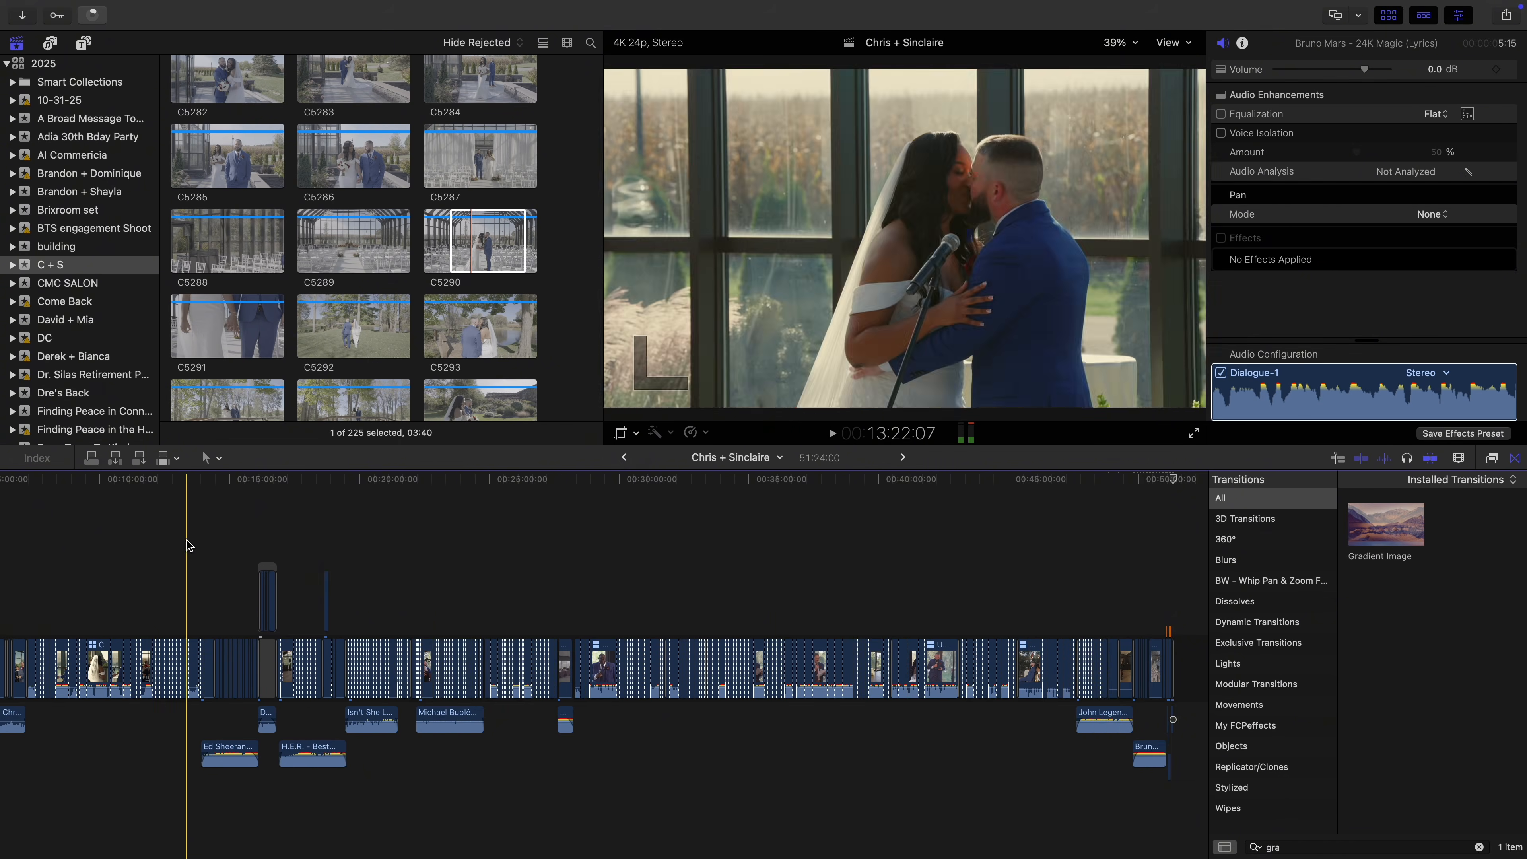
scroll(180, 546, "left", 5)
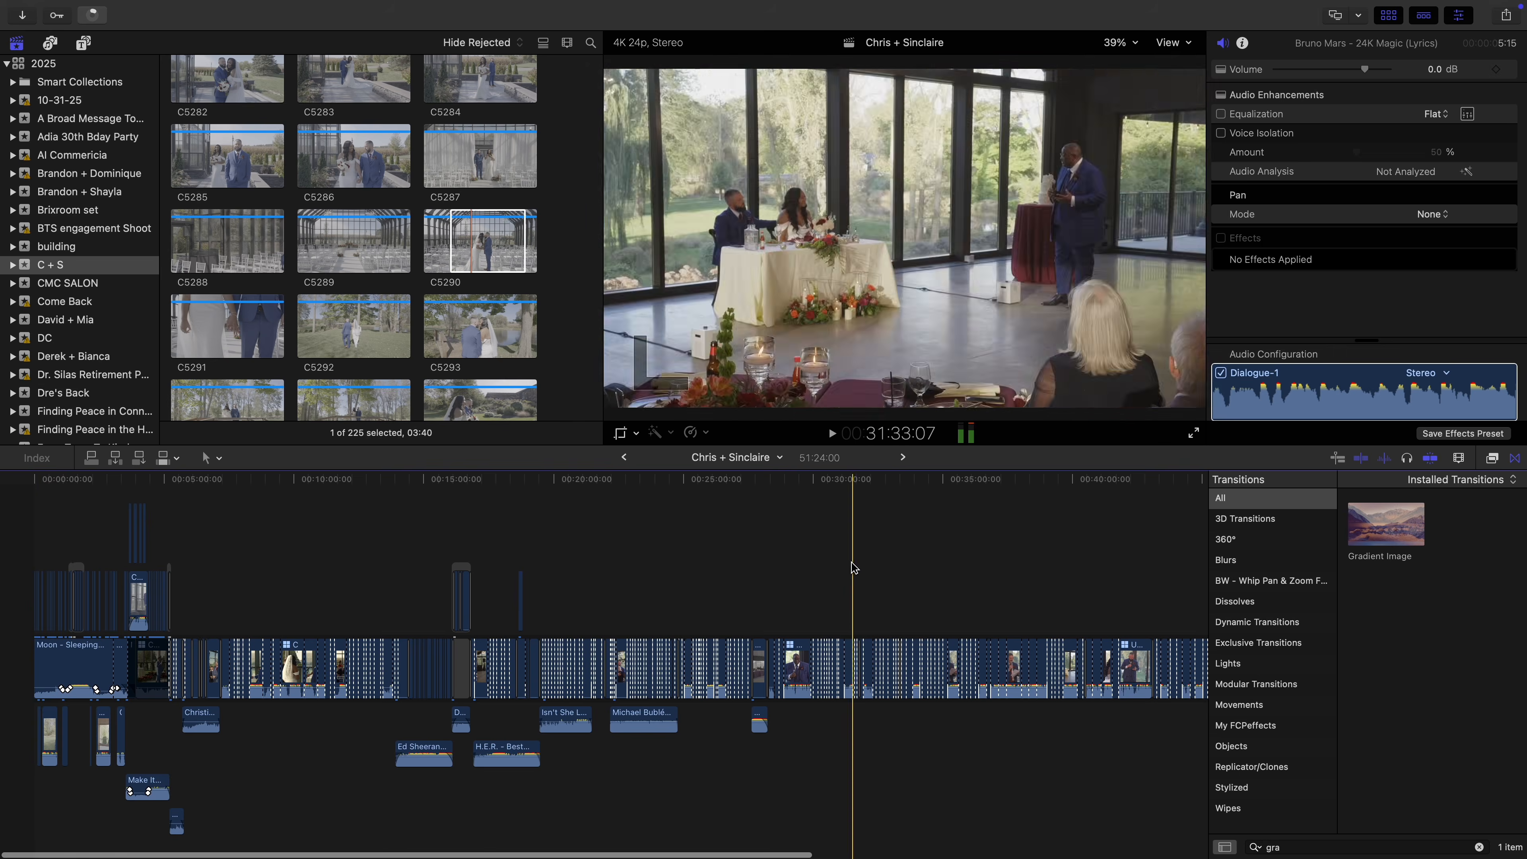
Check the last party clips and the slow-motion couple shots at several points around the song's end
scroll(1046, 565, "right", 5)
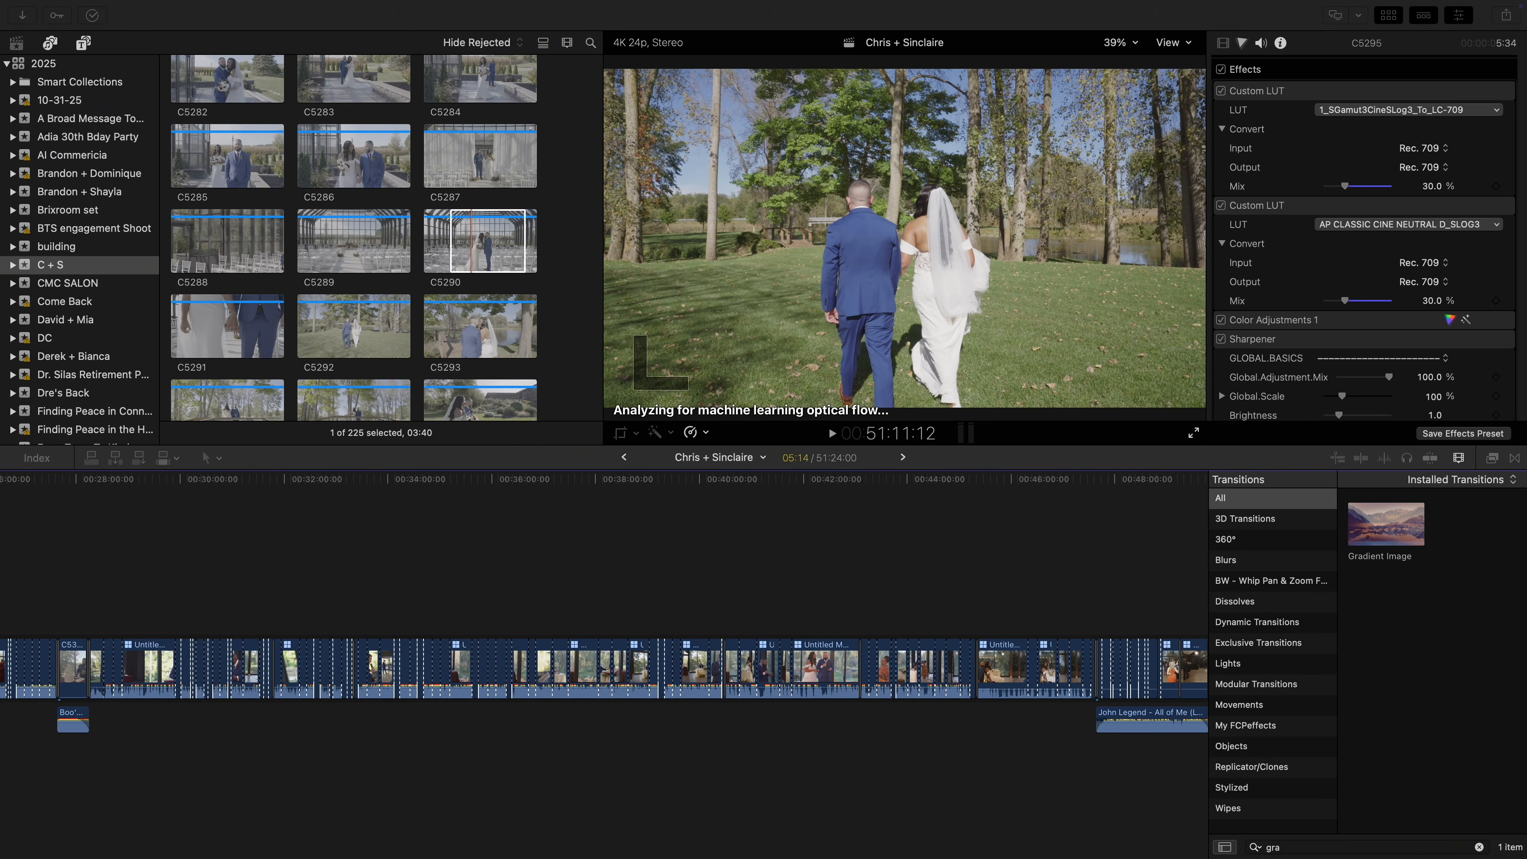
scroll(755, 714, "left", 10)
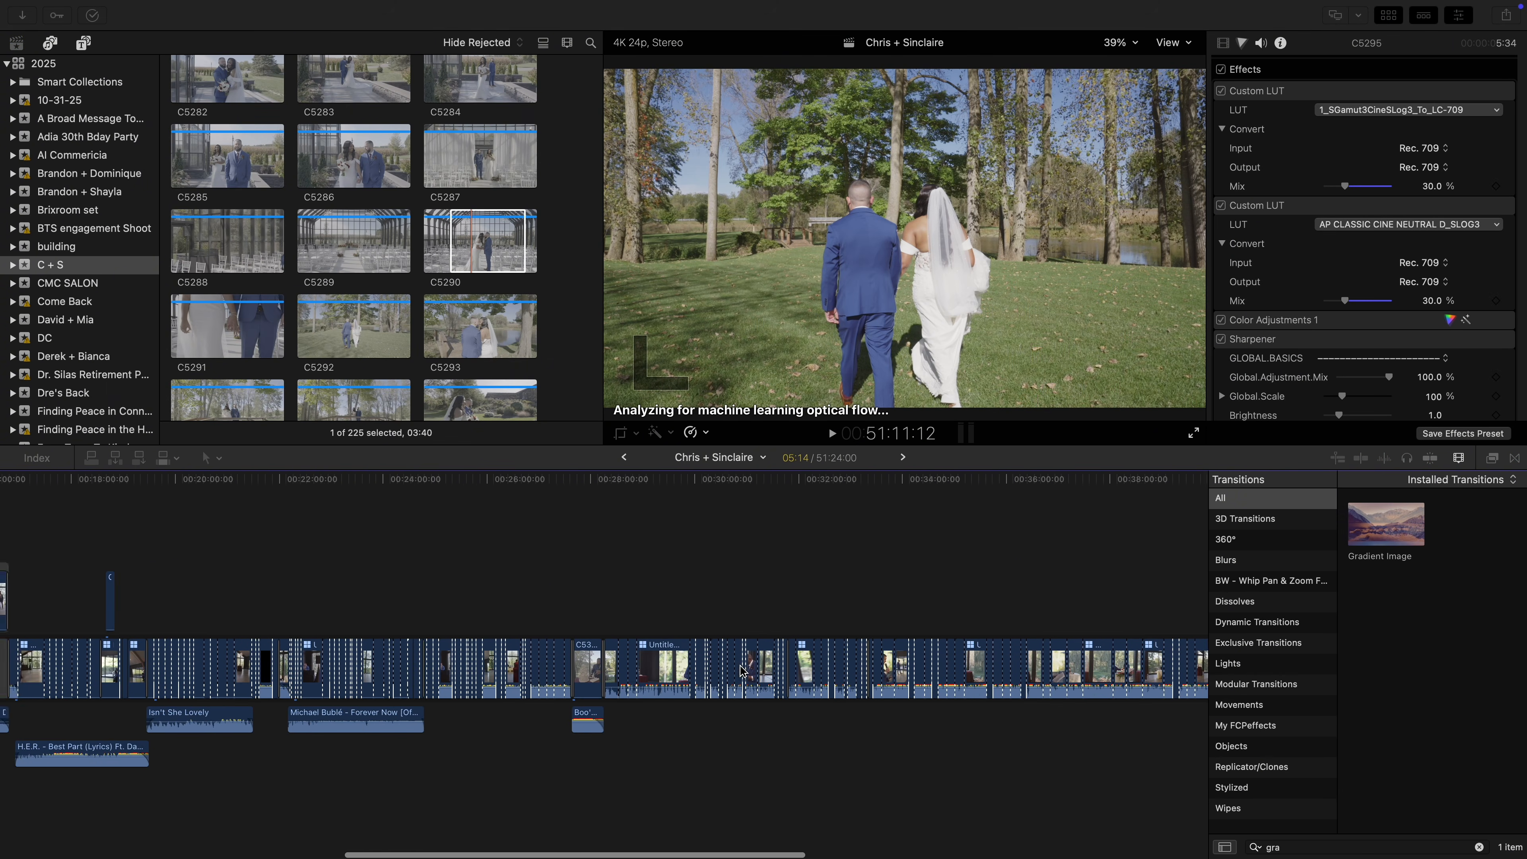
scroll(758, 626, "right", 15)
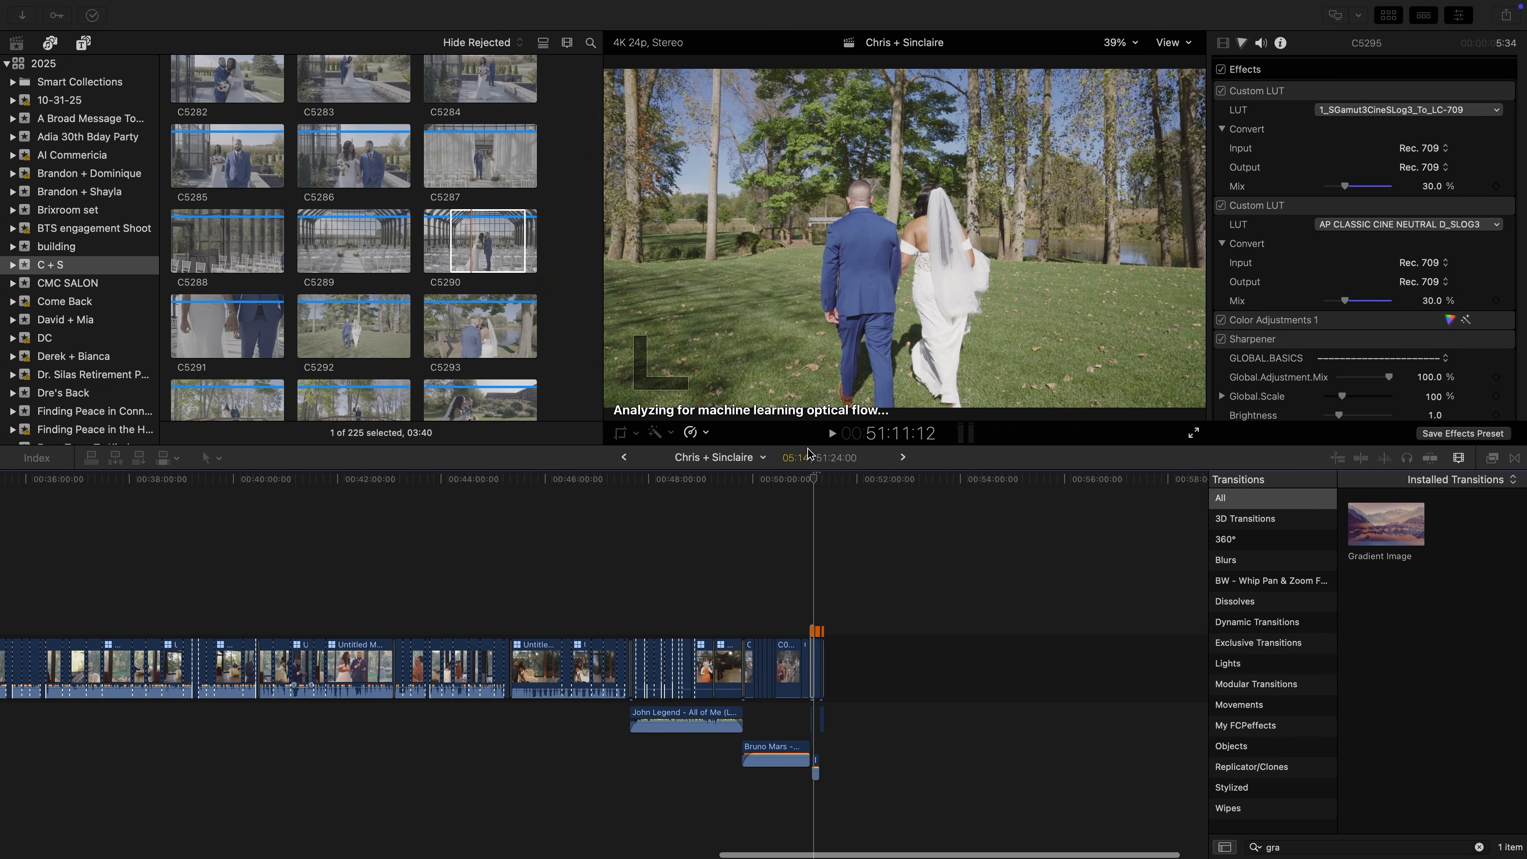
left_click(803, 486)
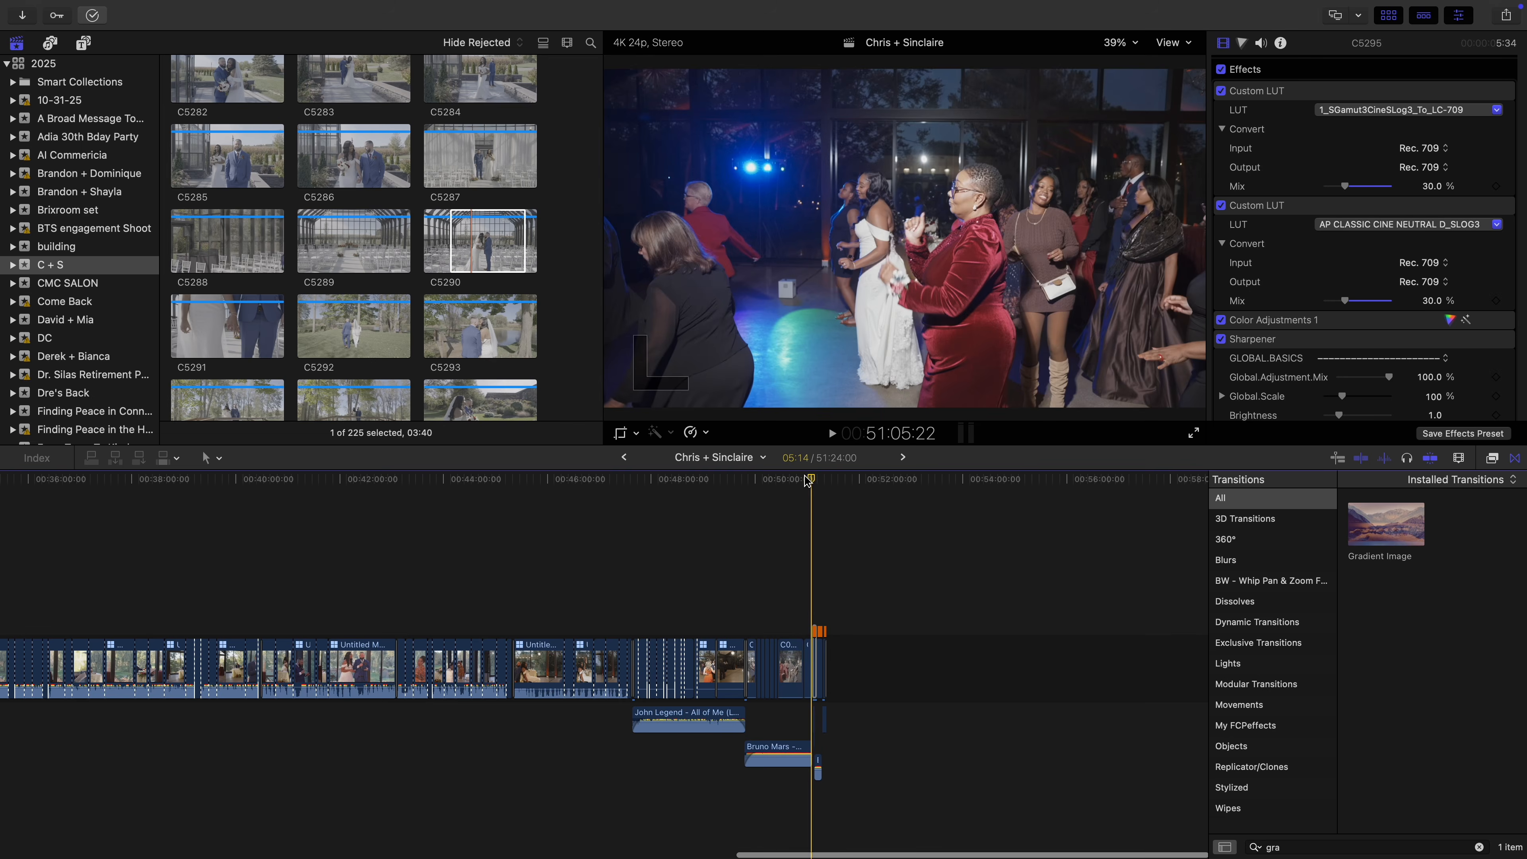
scroll(802, 480, "left", 1)
left_click(782, 480)
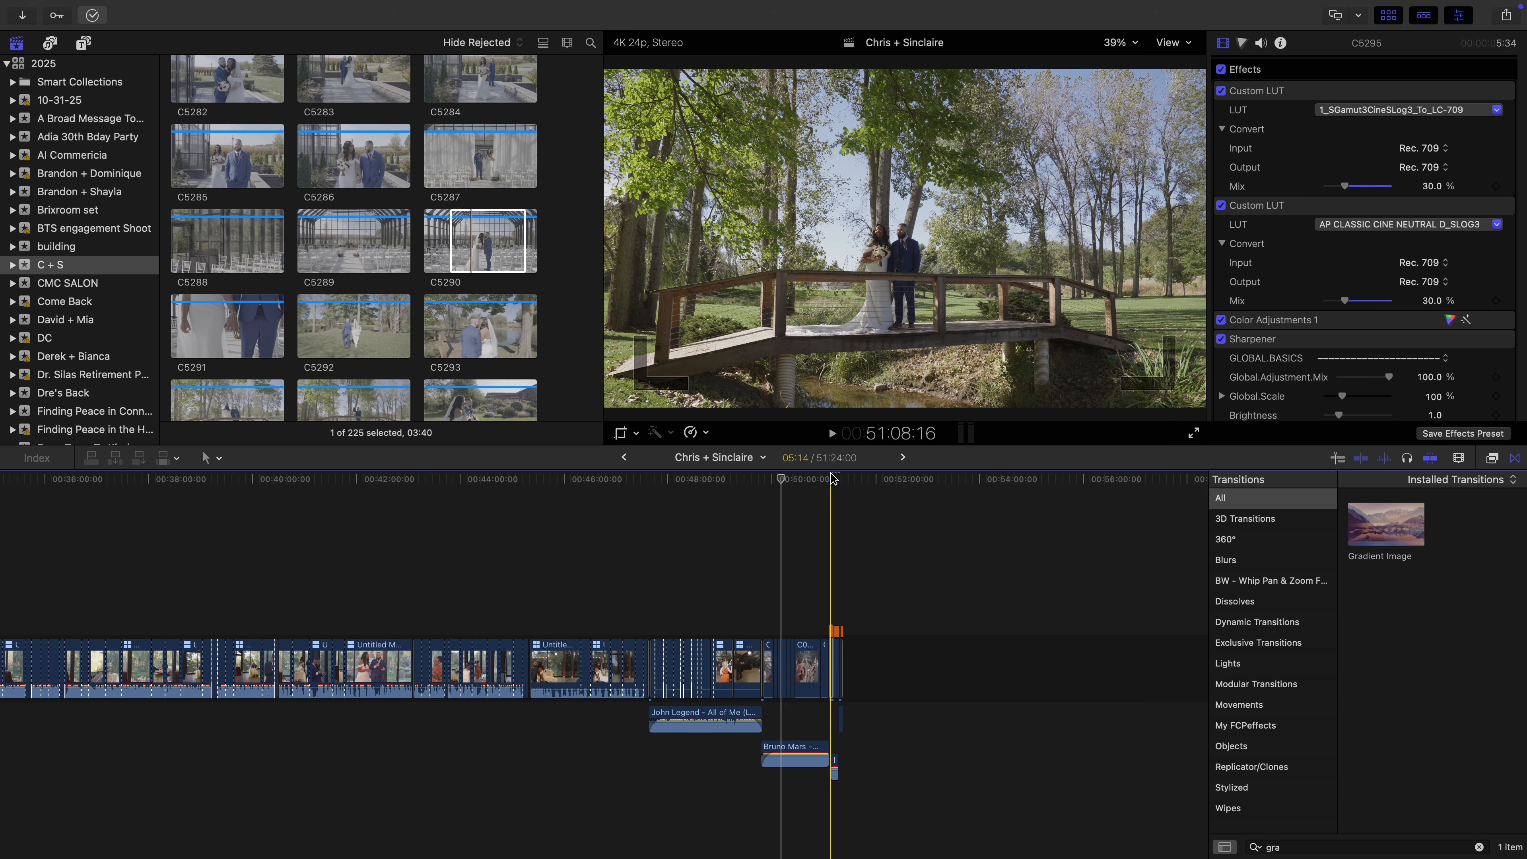
left_click(832, 476)
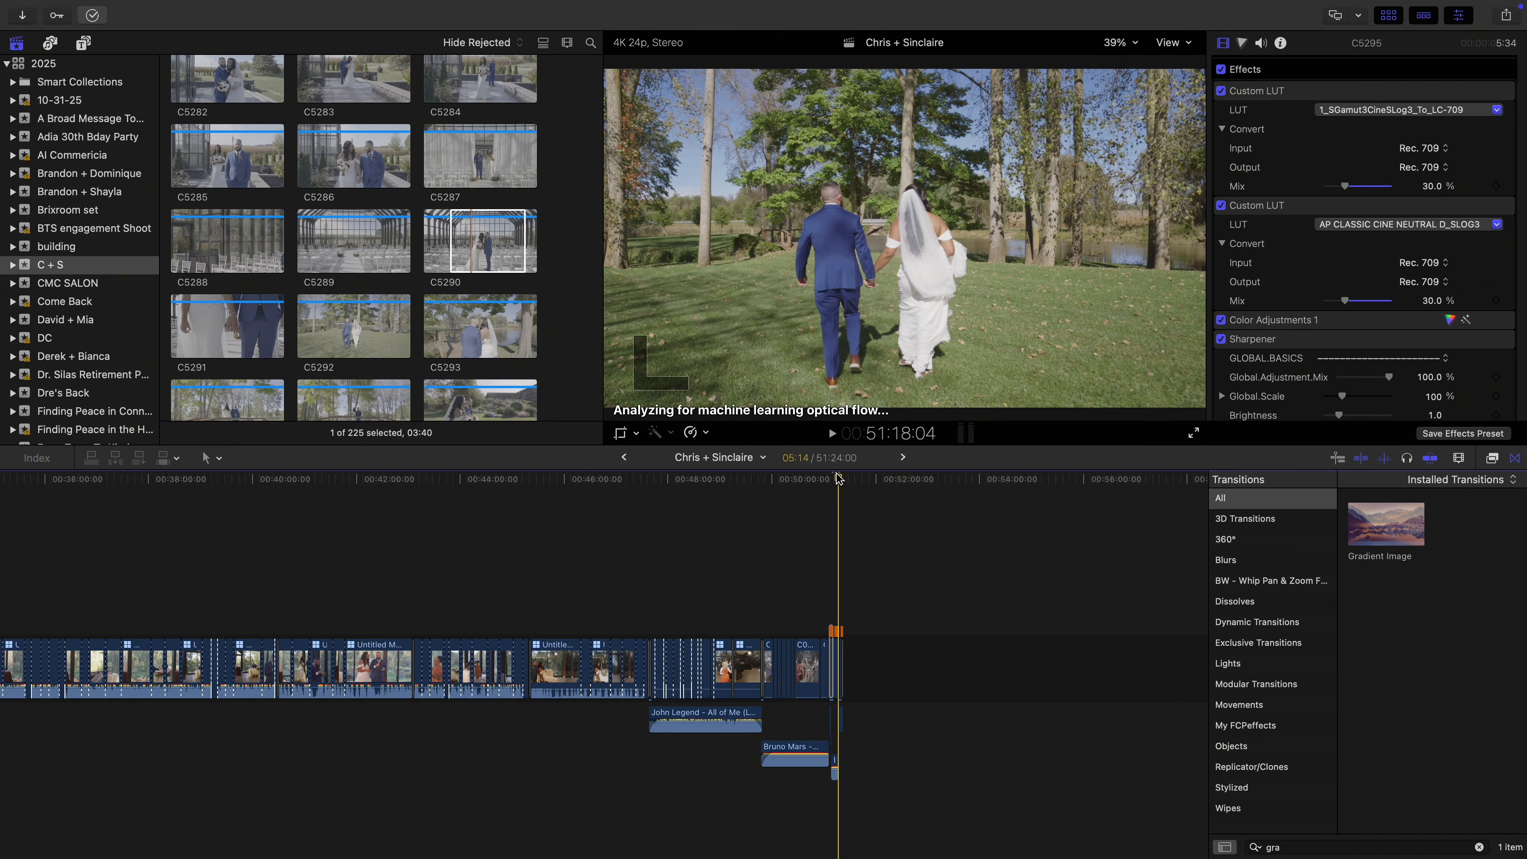
Return to the film's opening, start an Apple Devices 4K export and title it with the couple's names plus "Full Wedding Video"
scroll(781, 481, "left", 10)
scroll(732, 489, "left", 4)
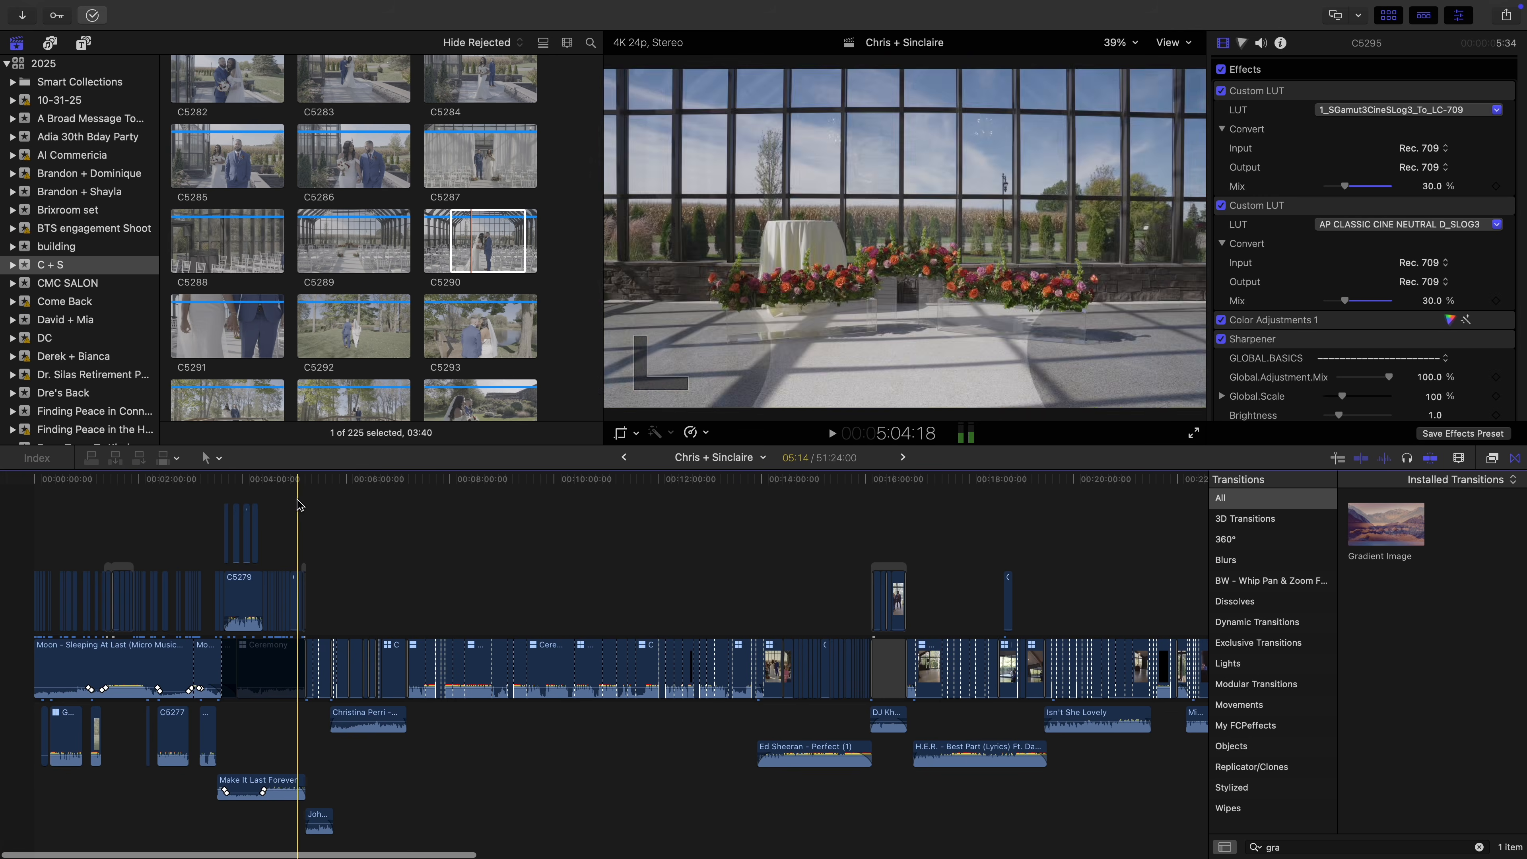
left_click(35, 496)
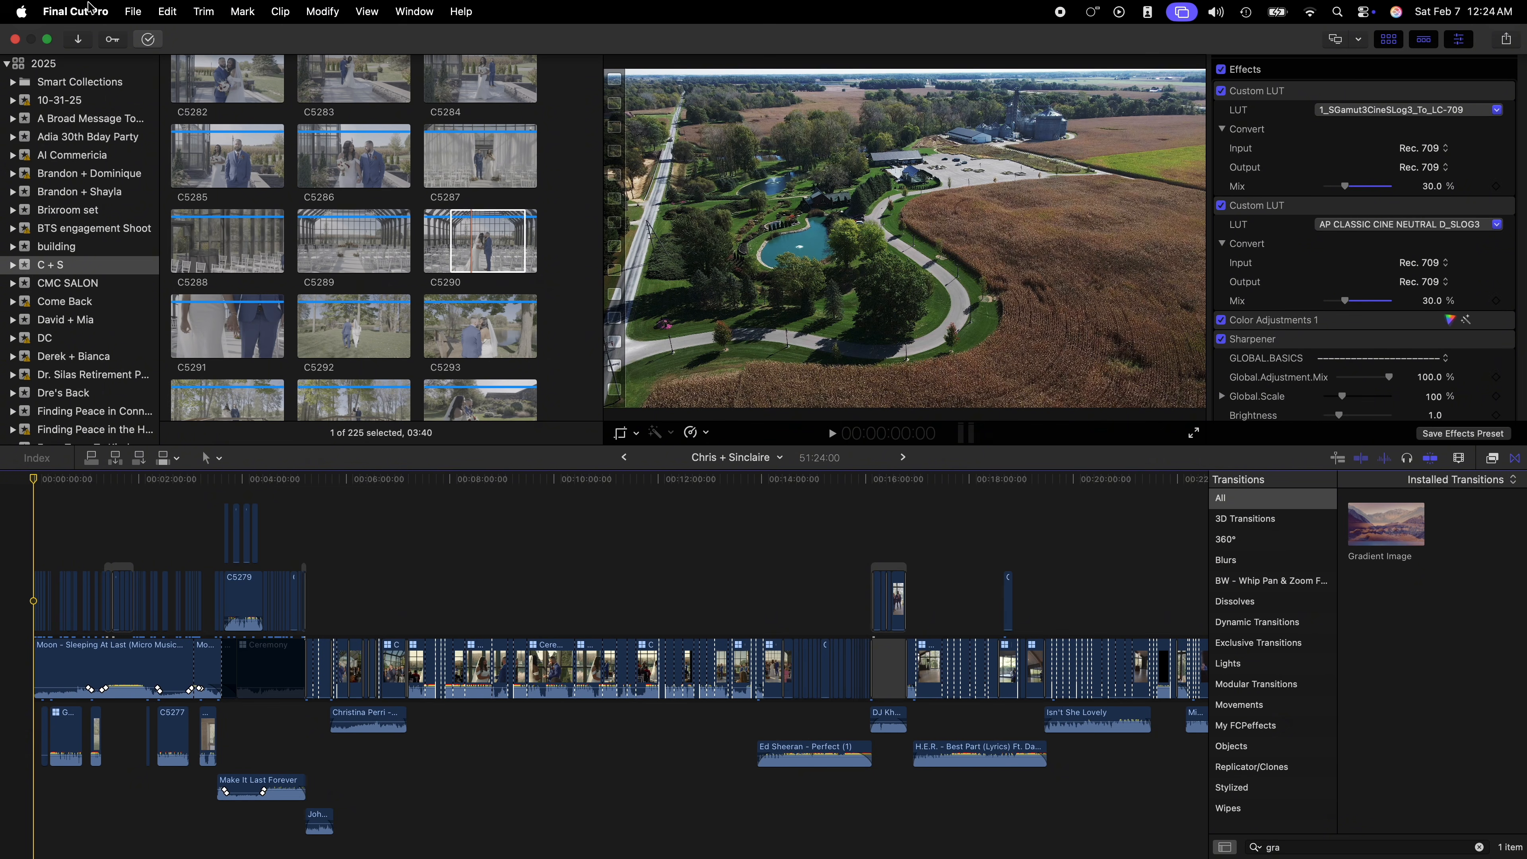
left_click(133, 12)
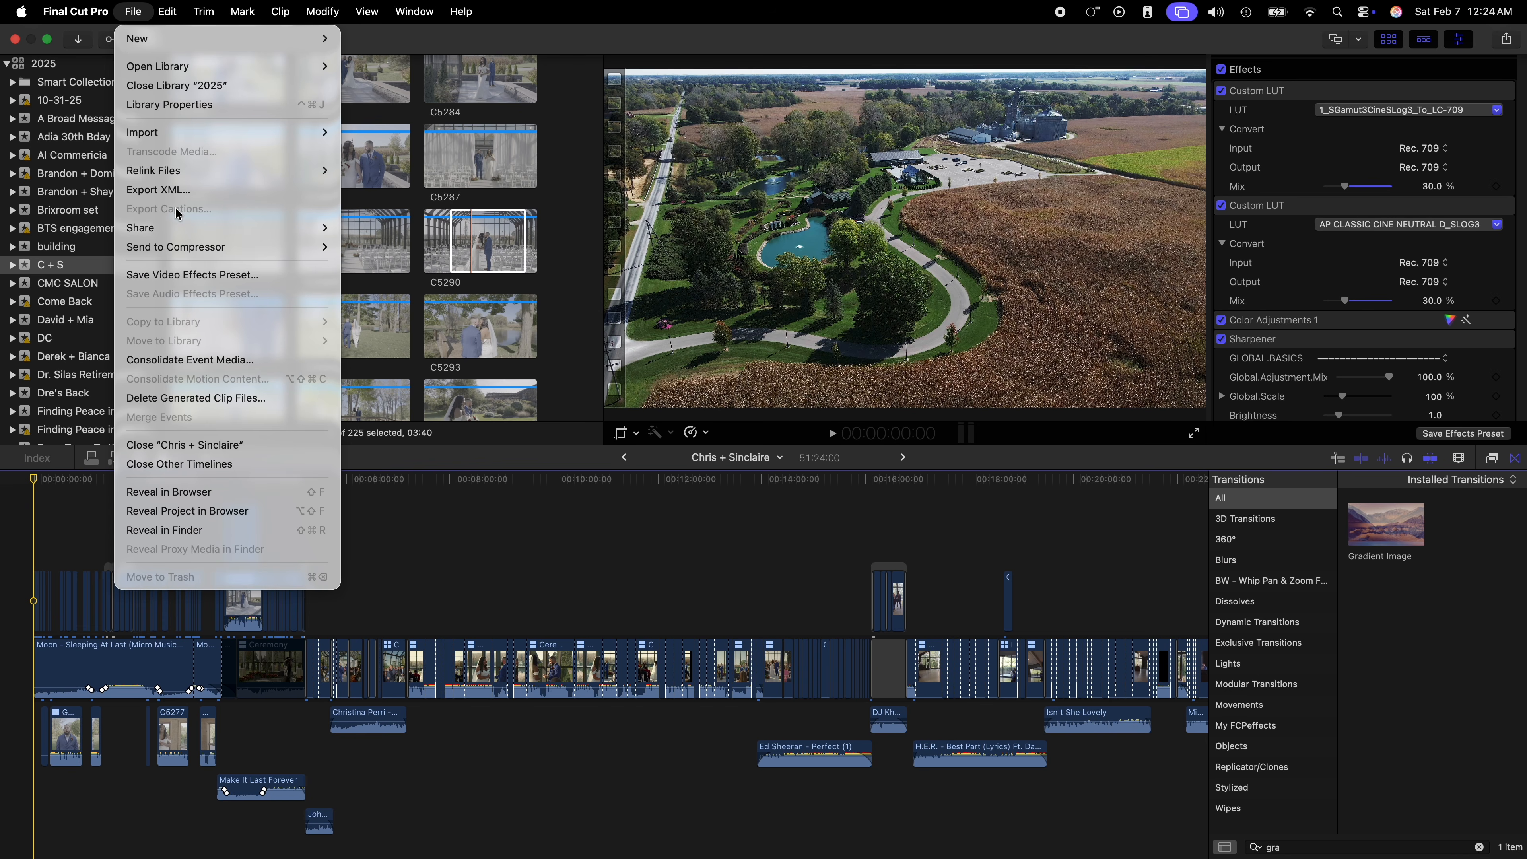
mouse_move(184, 228)
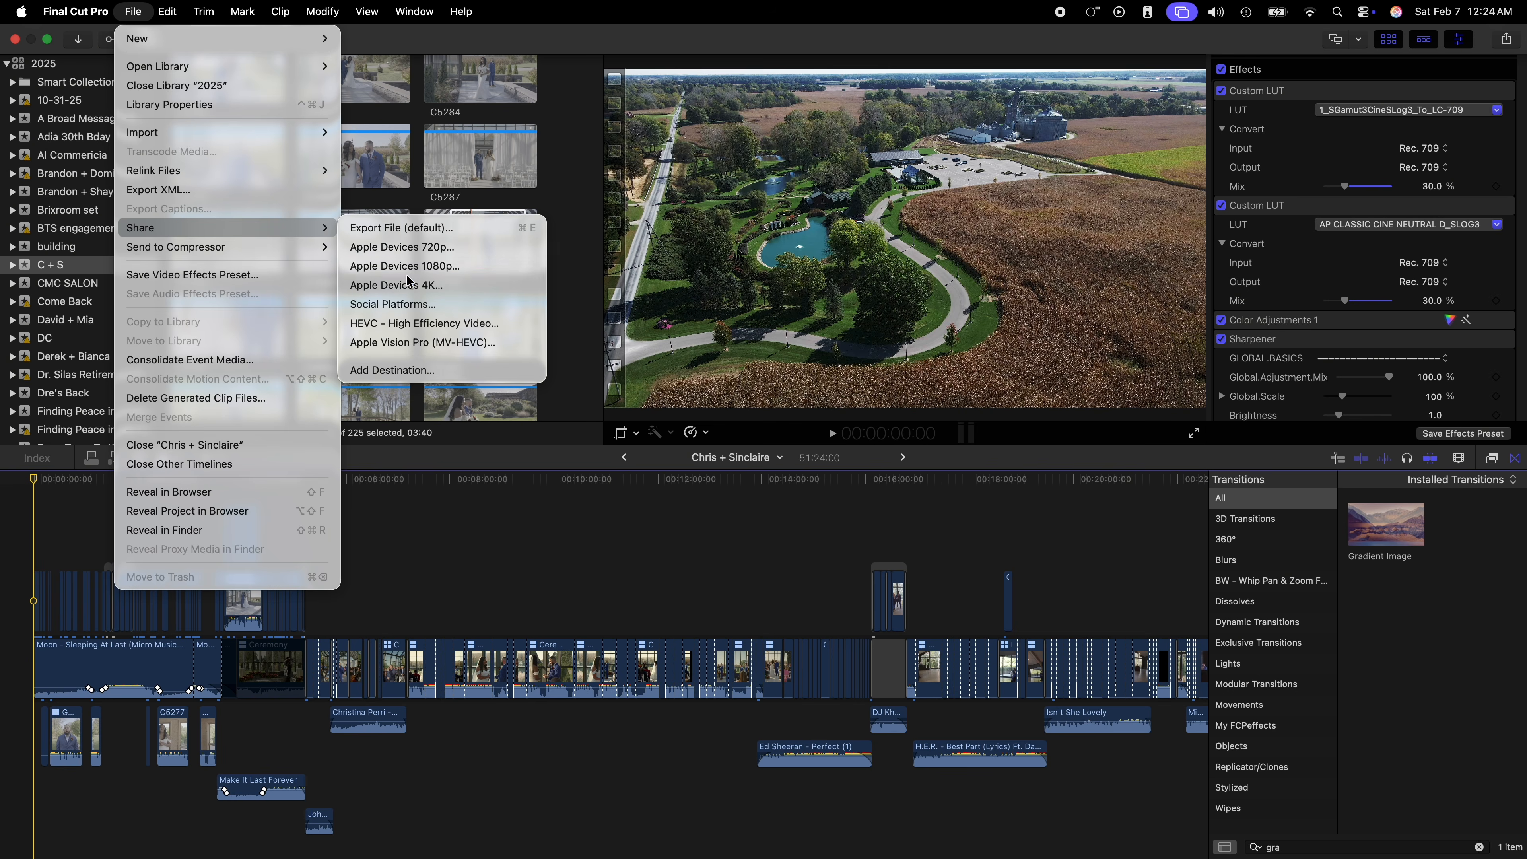
left_click(361, 285)
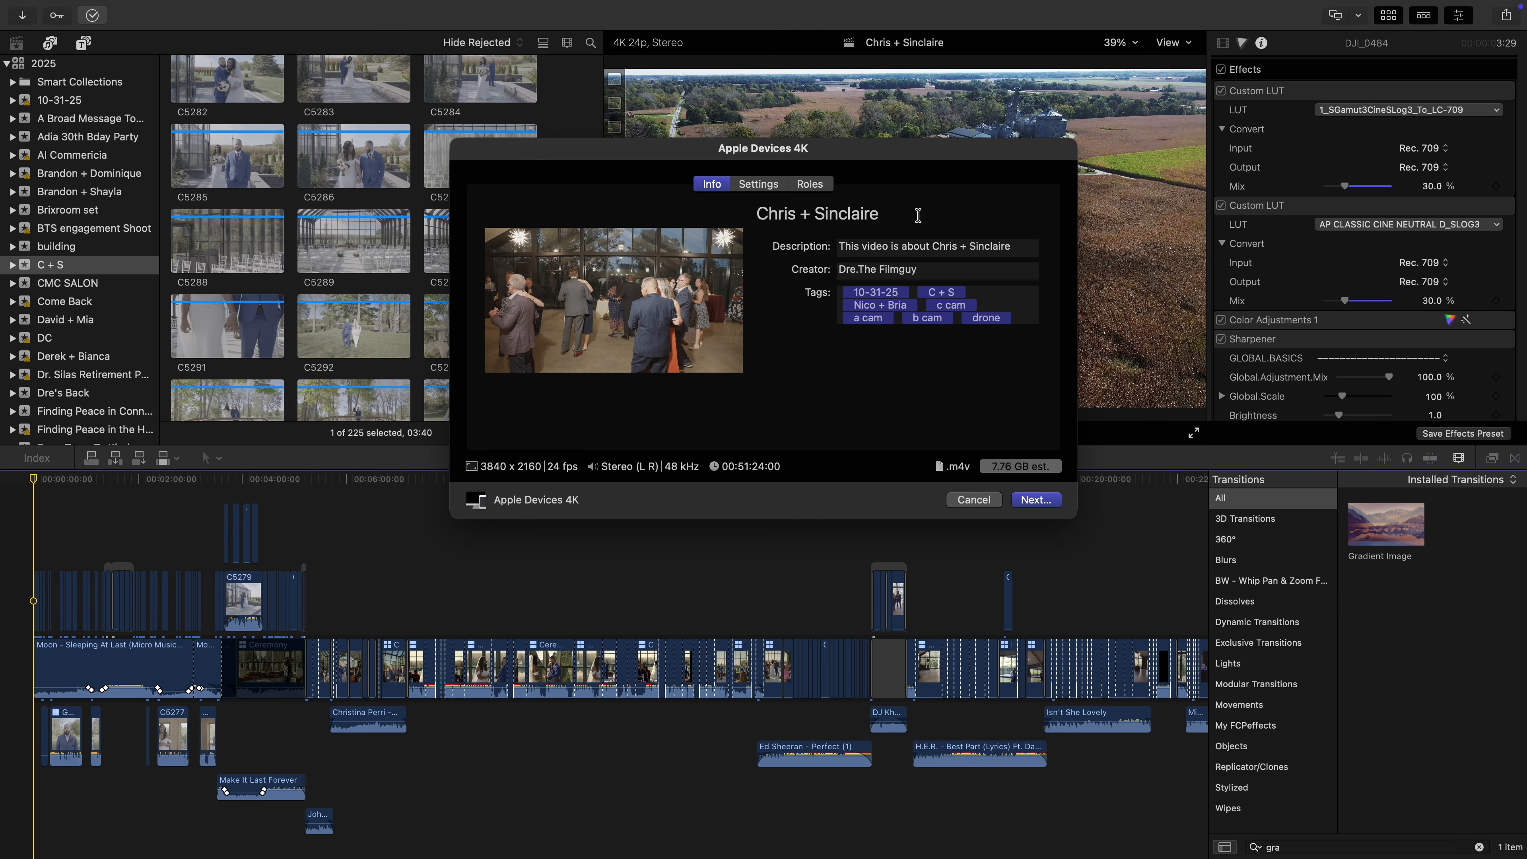
left_click(918, 215)
type("Chris + Sinclair's Full Wedding Video")
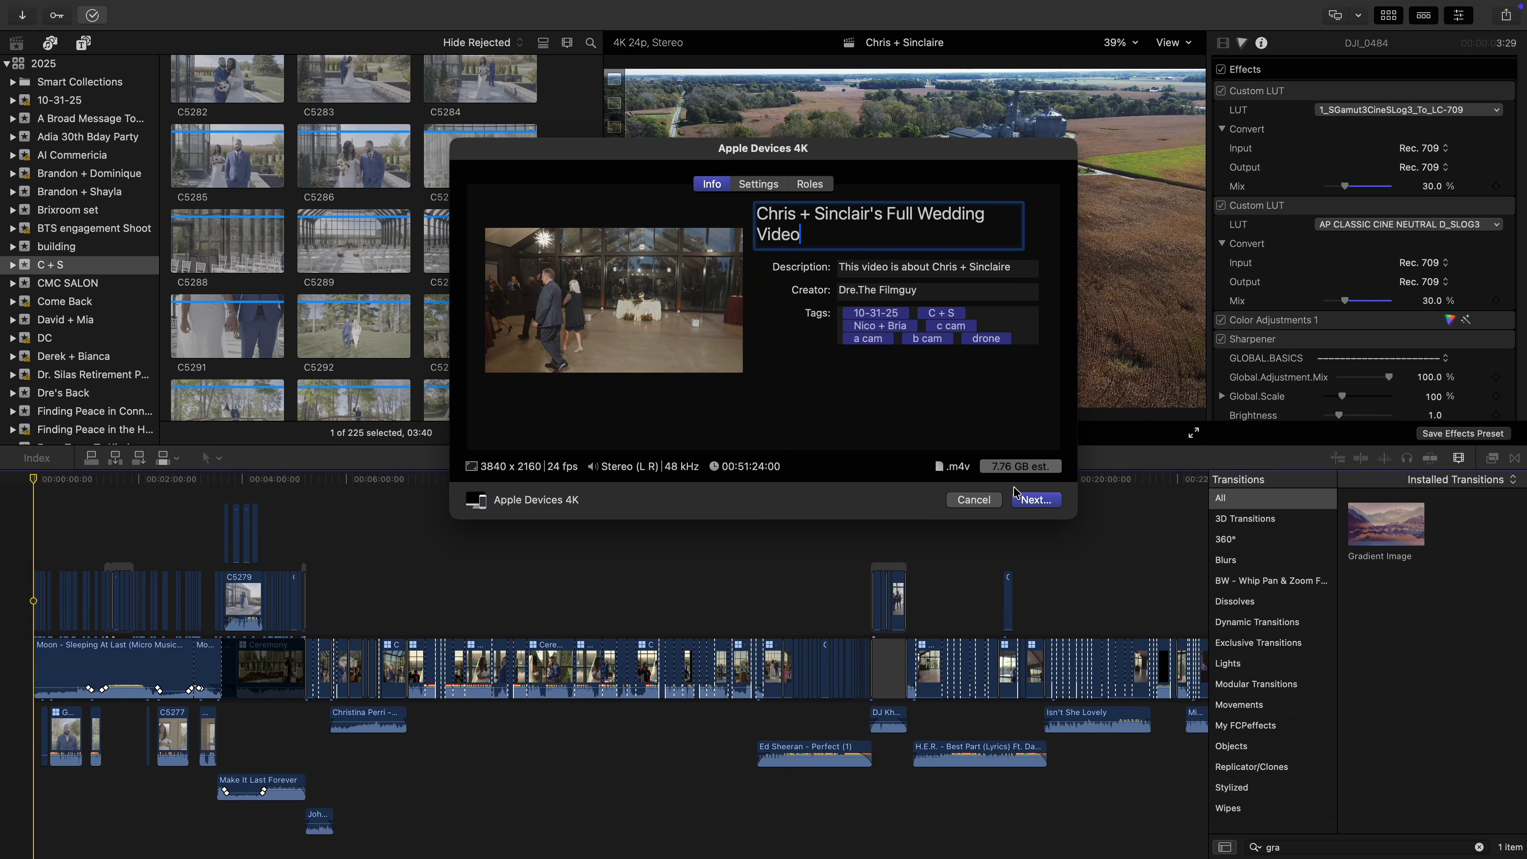
Export the film at 3840 x 2160 with the H.264 Single-pass (Faster) codec, saving the file in Documents
left_click(757, 185)
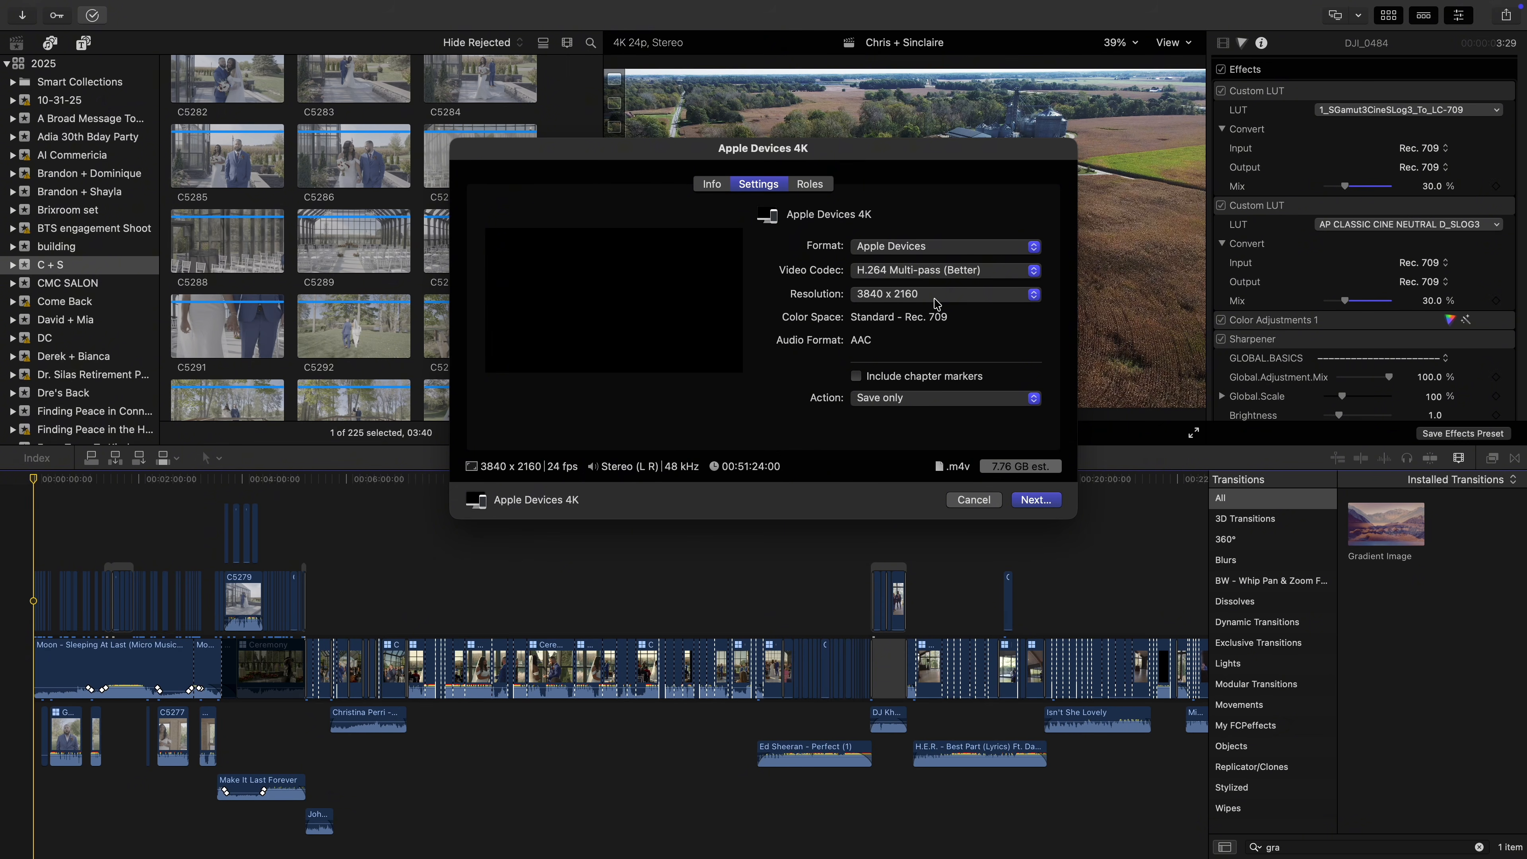
left_click(1034, 295)
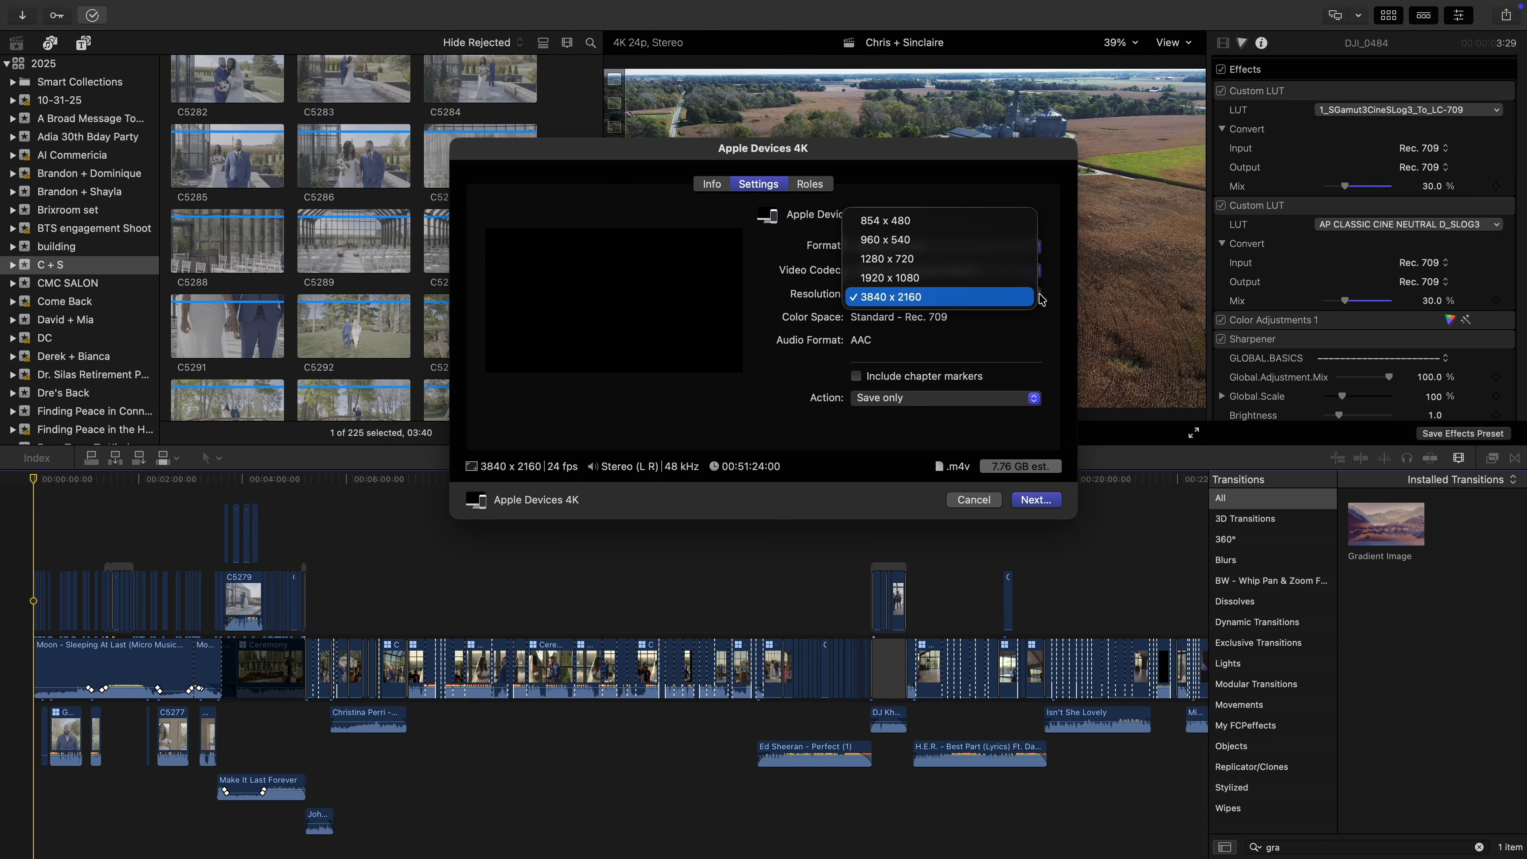
left_click(1016, 297)
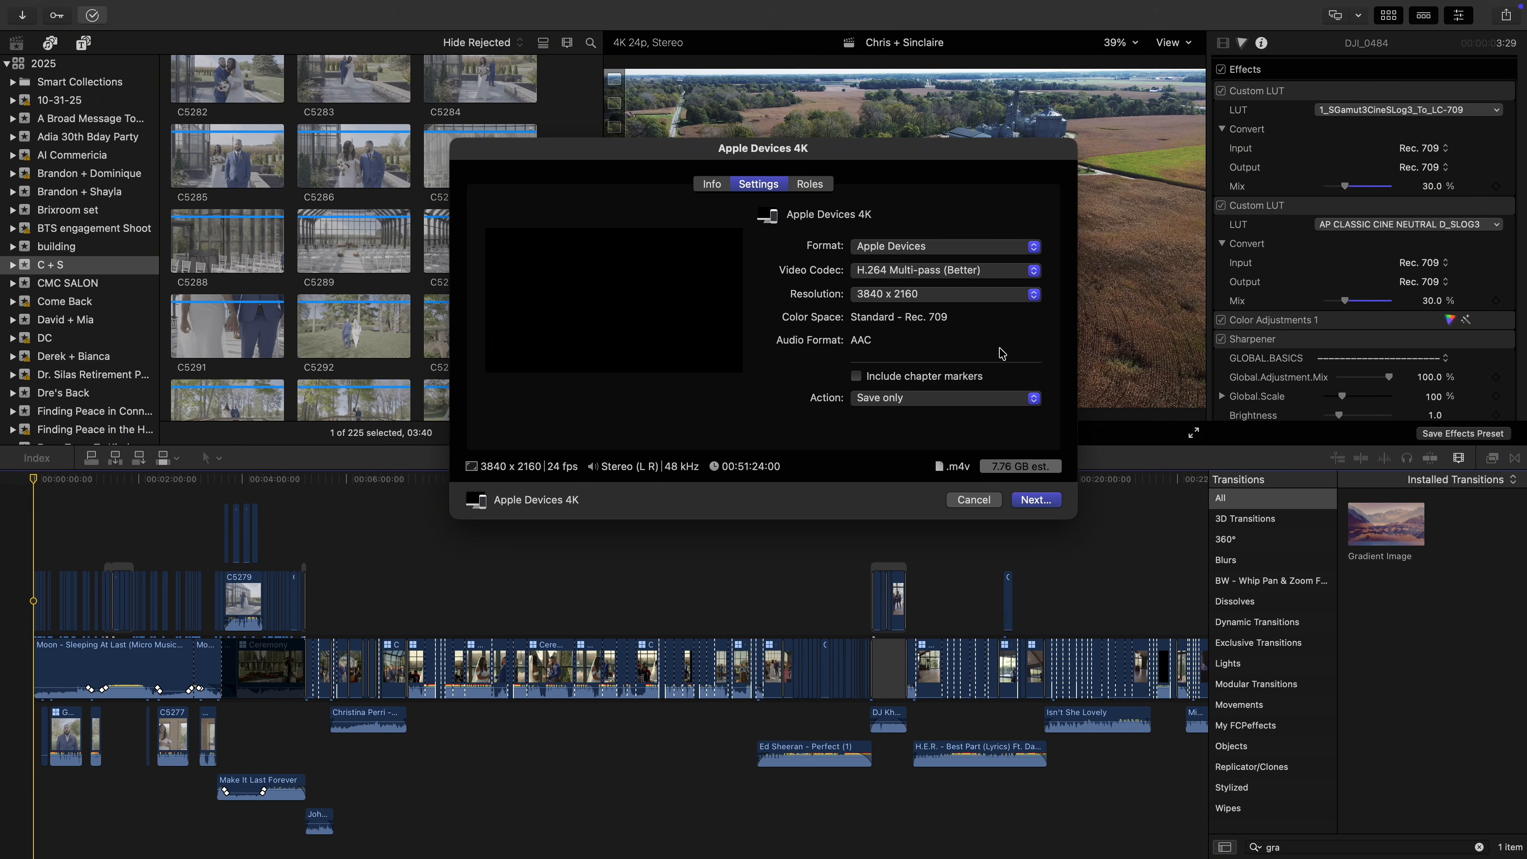
left_click(974, 247)
left_click(972, 217)
left_click(1032, 500)
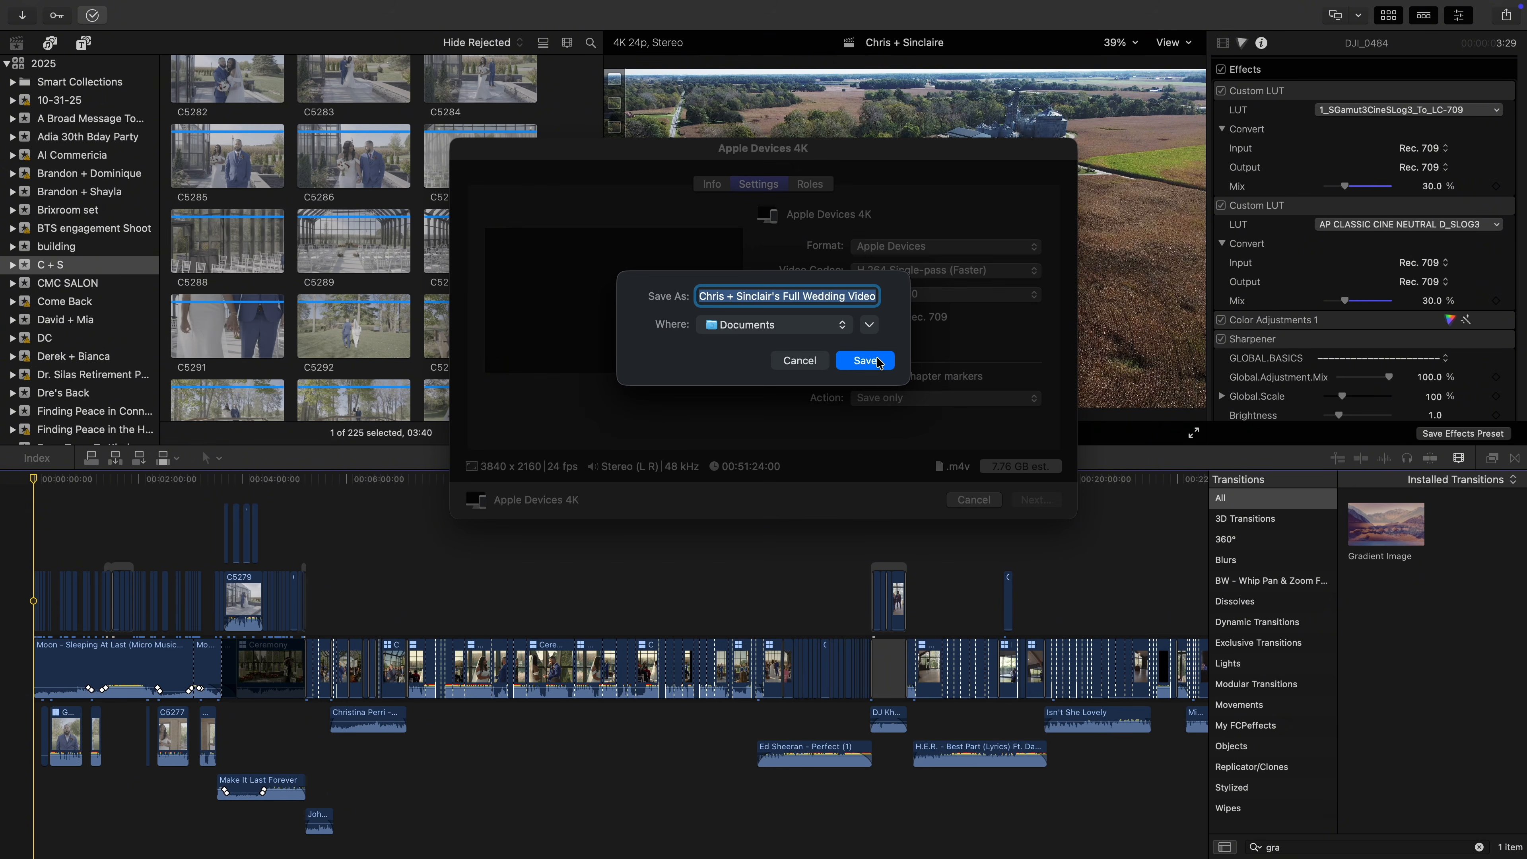
left_click(865, 361)
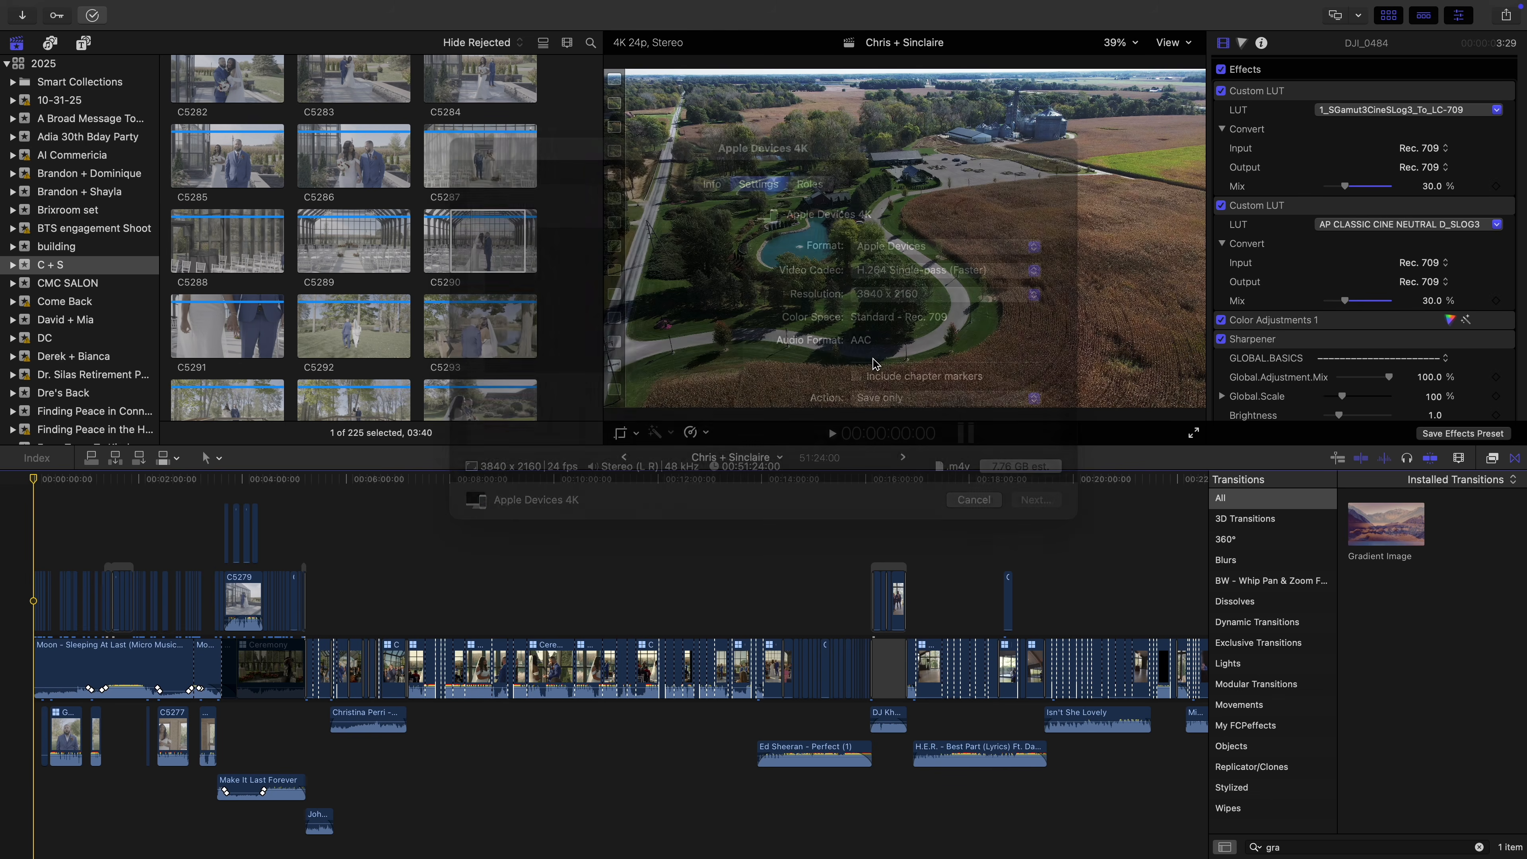